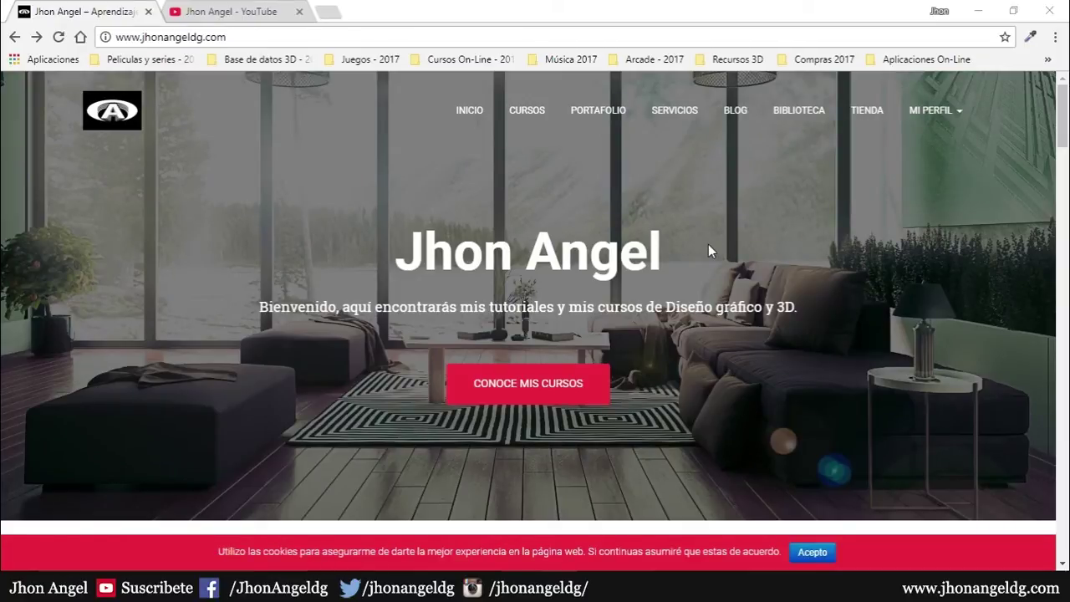
# Subscribe to the author's YouTube channel and set its bell to 'Enviarme todas las notificaciones'.
pyautogui.click(224, 10)
pyautogui.click(964, 284)
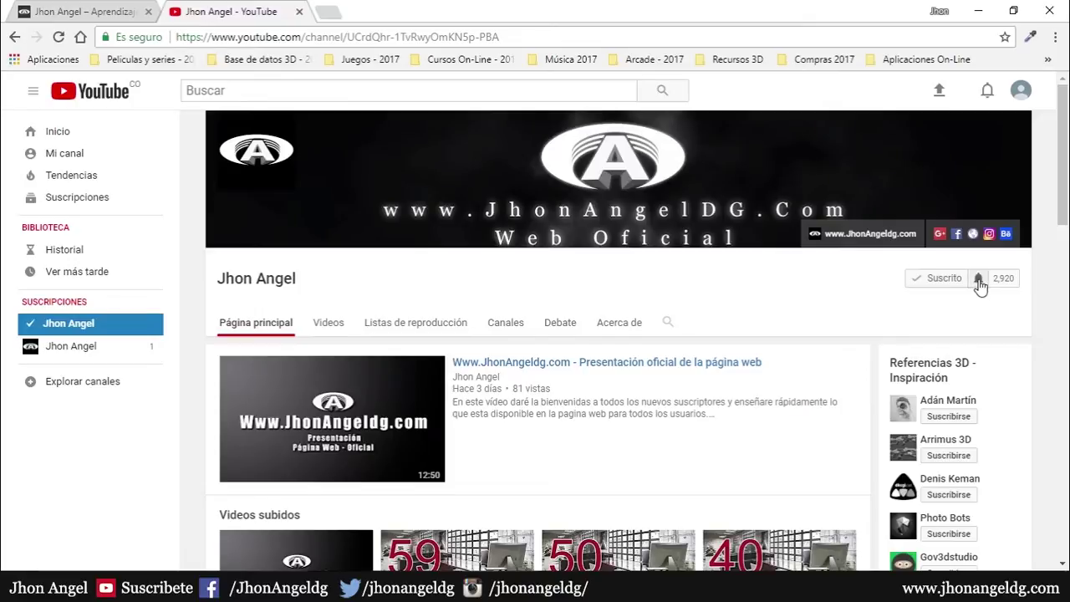
pyautogui.click(980, 281)
pyautogui.click(413, 281)
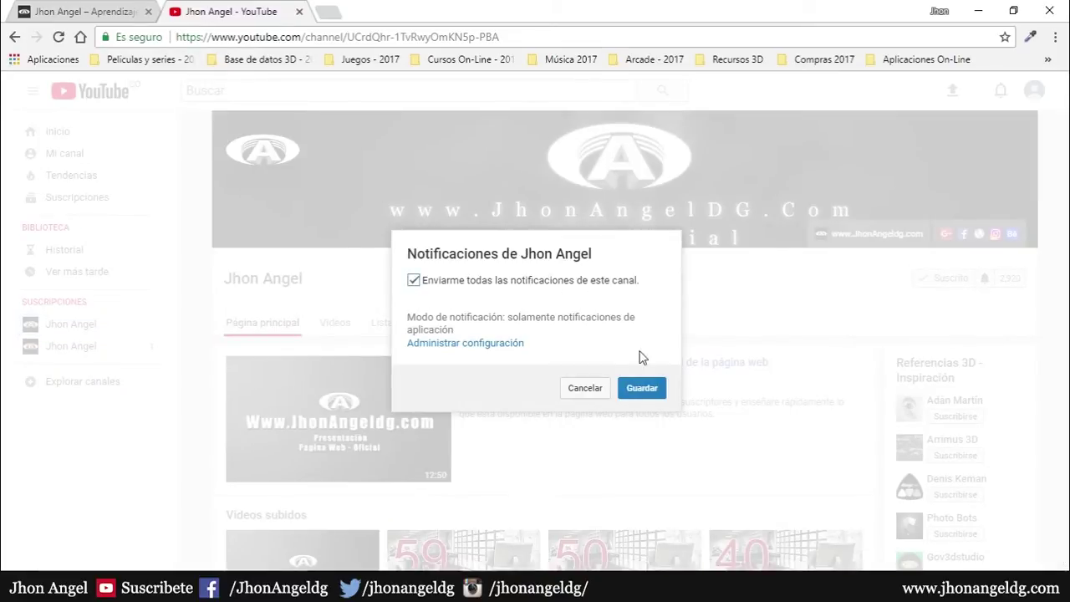
pyautogui.click(641, 389)
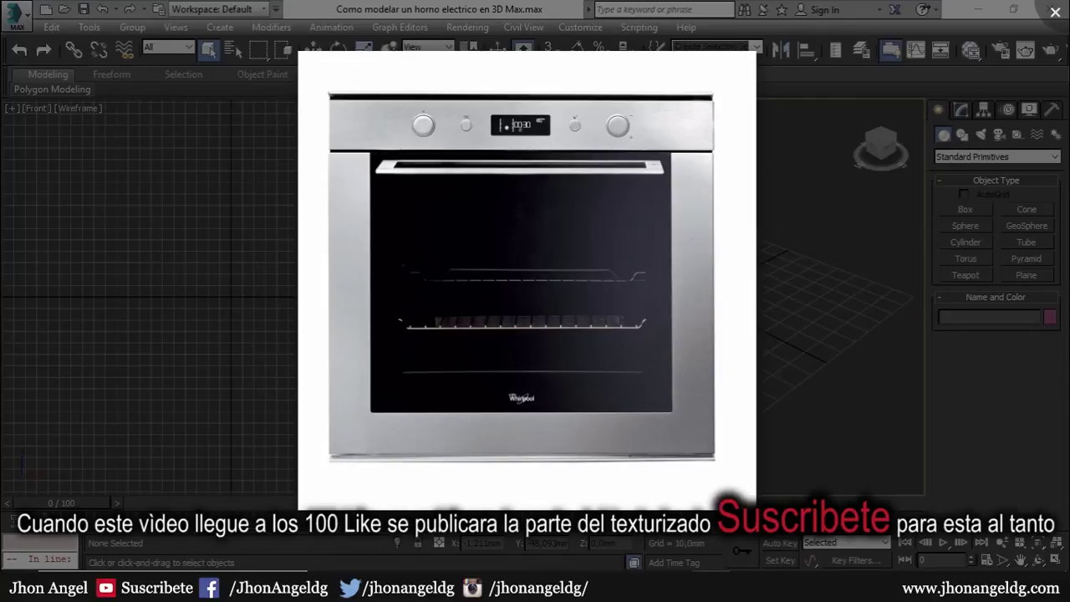
# Zoom the oven photo to 100% and back to fit, then view it full screen.
pyautogui.doubleClick(543, 410)
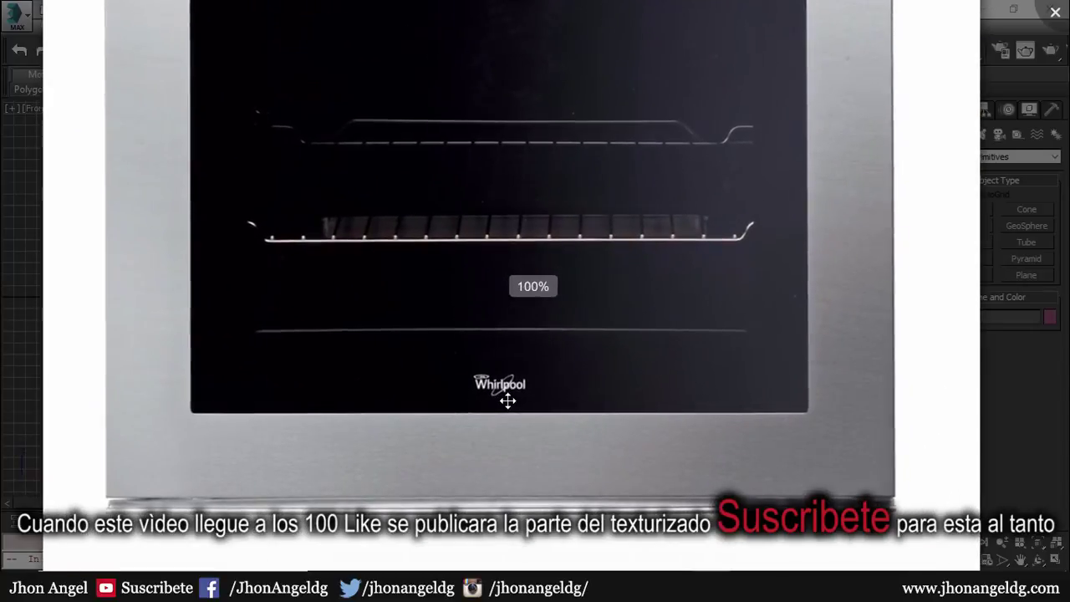
pyautogui.doubleClick(508, 398)
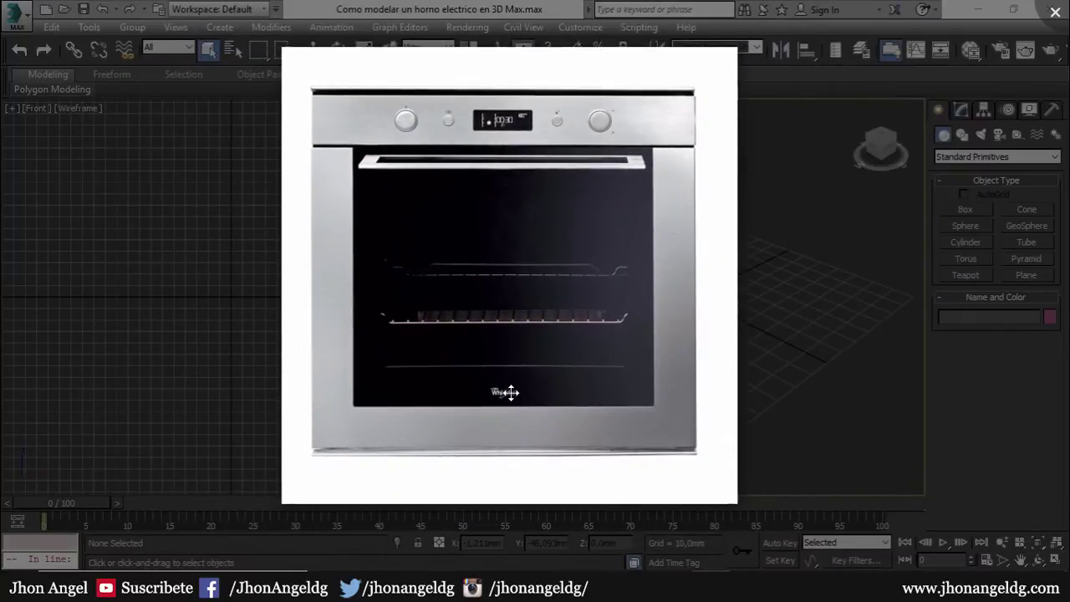
pyautogui.click(873, 179)
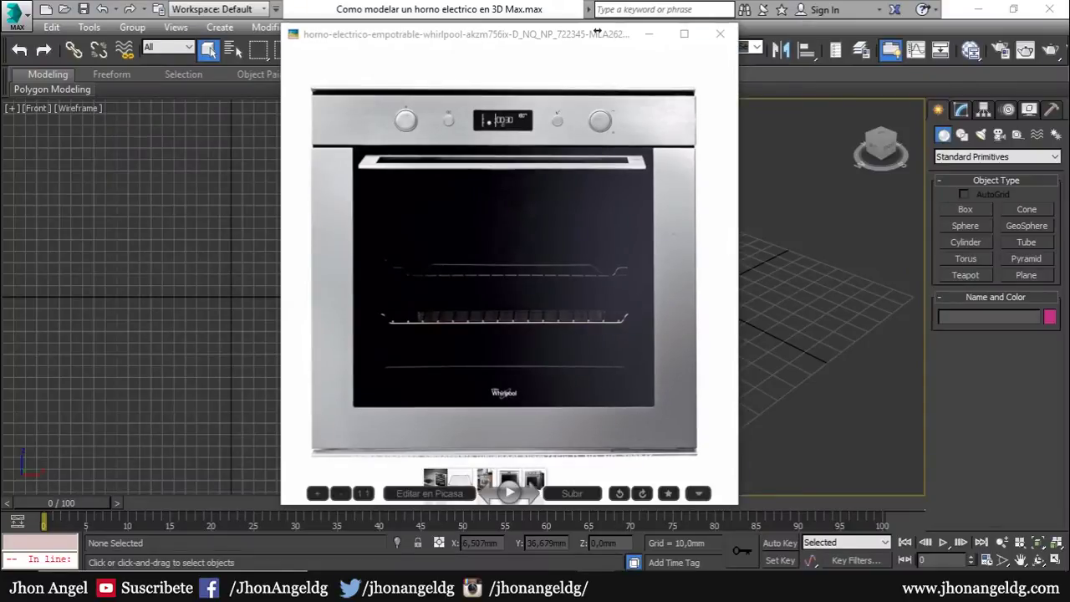
pyautogui.doubleClick(490, 193)
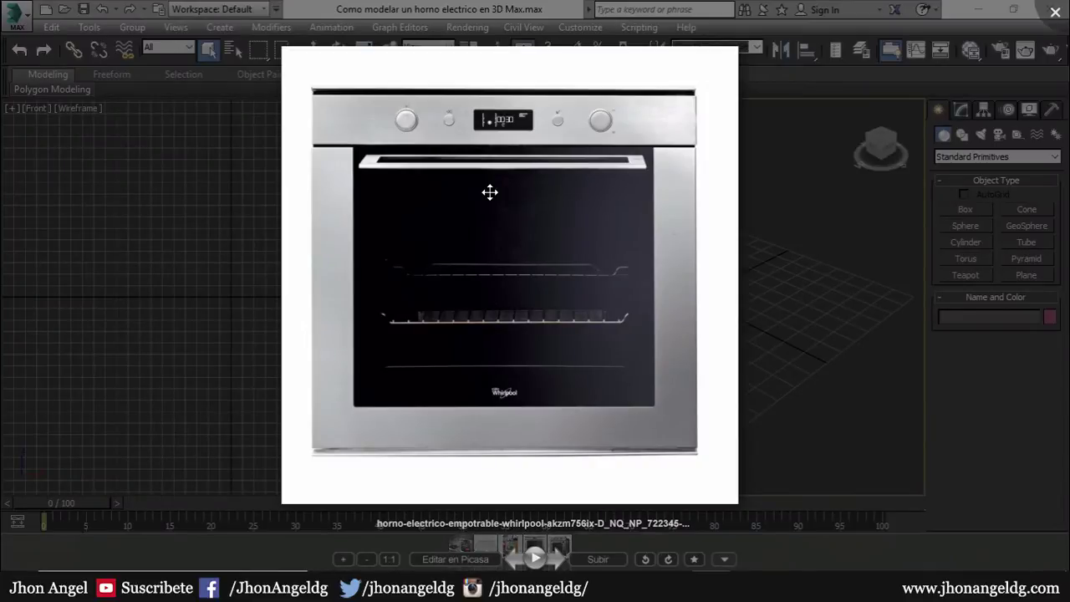
# Browse the reference photos and open Medidas-Horno-Mecánico.png in a normal window.
pyautogui.press('Right')
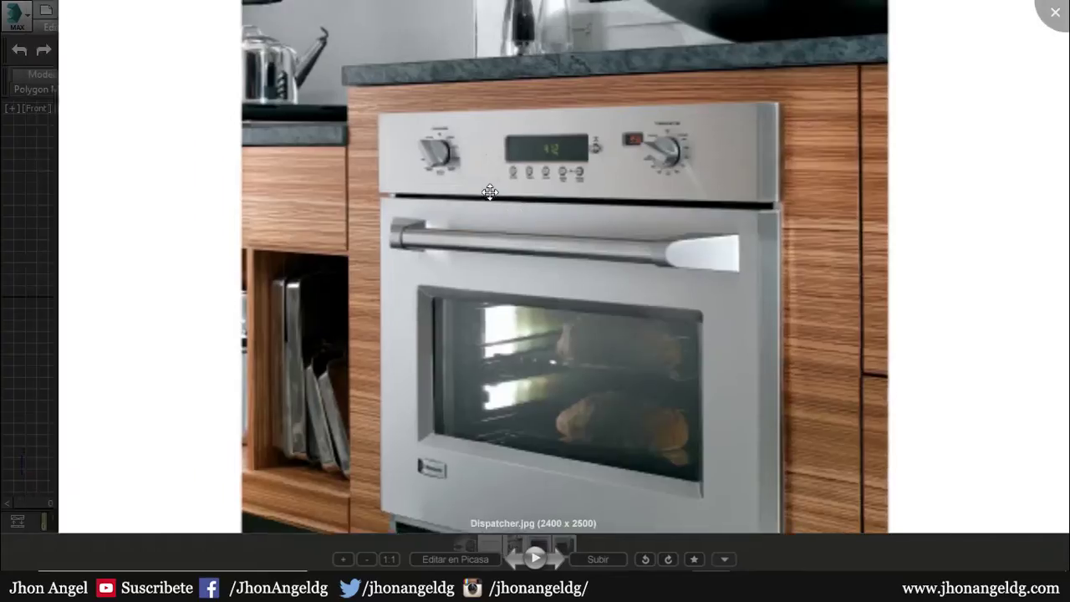
pyautogui.press('Right')
pyautogui.press('Left')
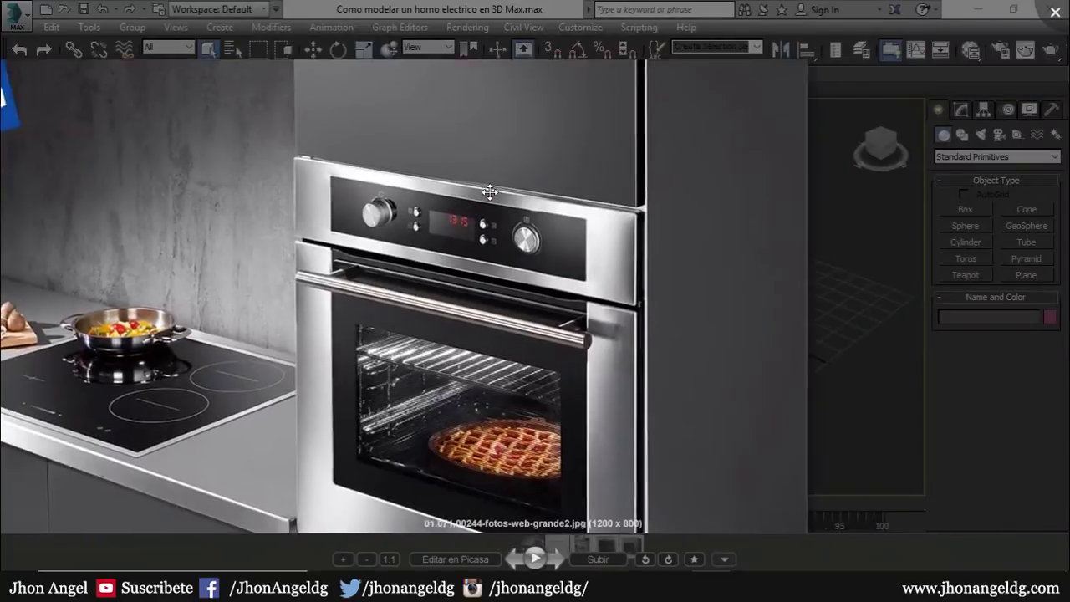
pyautogui.scroll(-3, 490, 192)
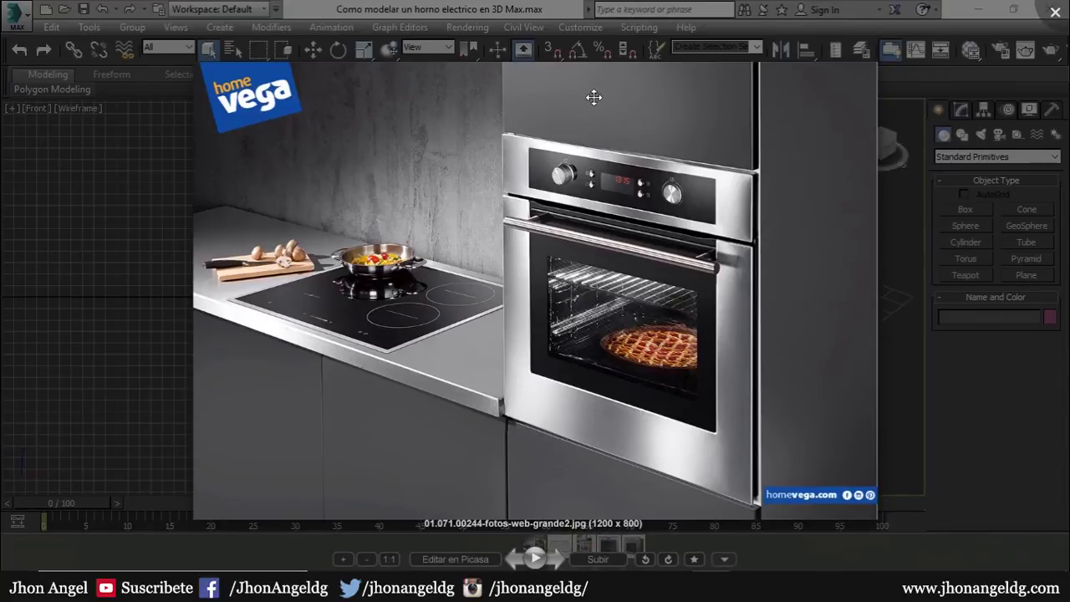
pyautogui.press('Right')
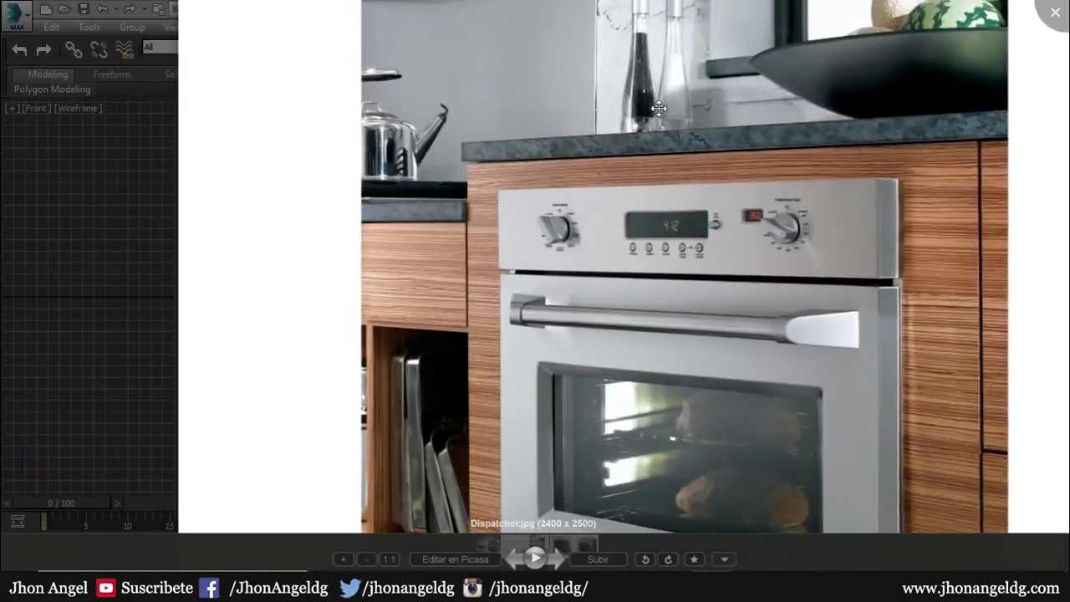
pyautogui.press('Right')
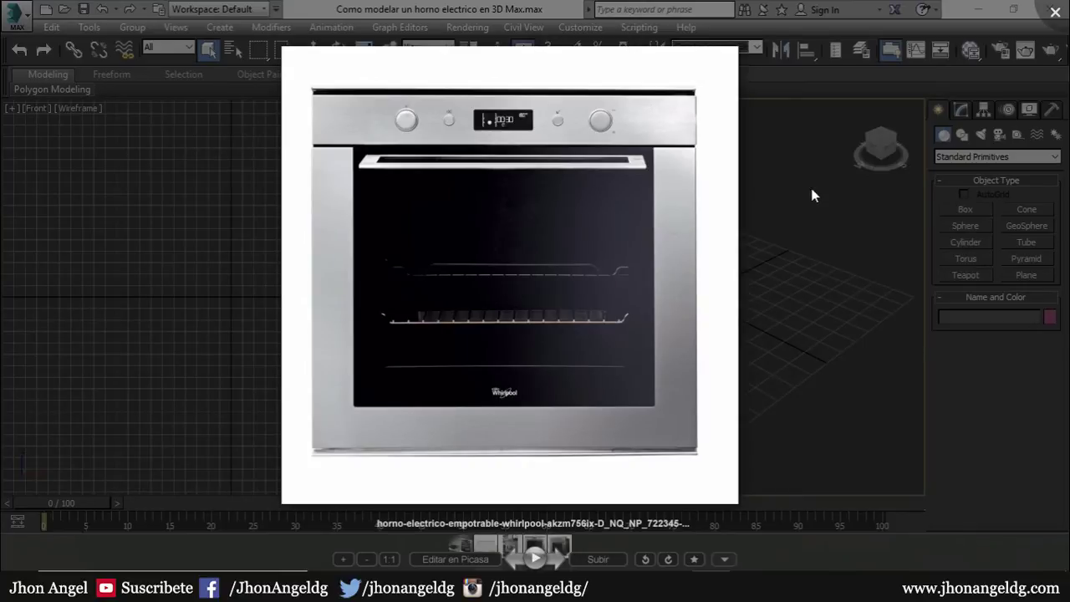
pyautogui.click(811, 238)
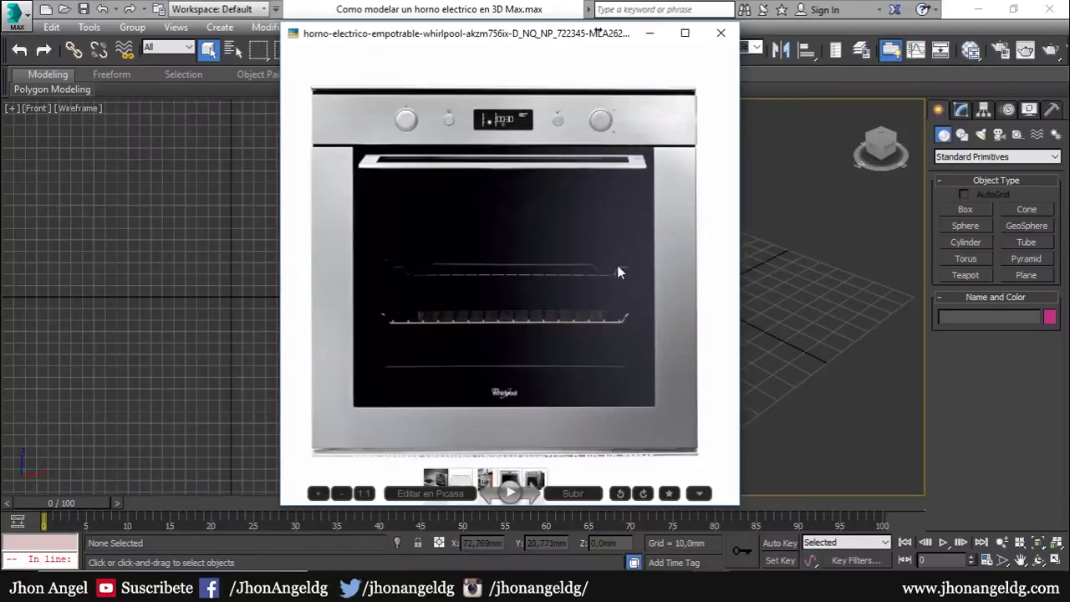
pyautogui.press('Right')
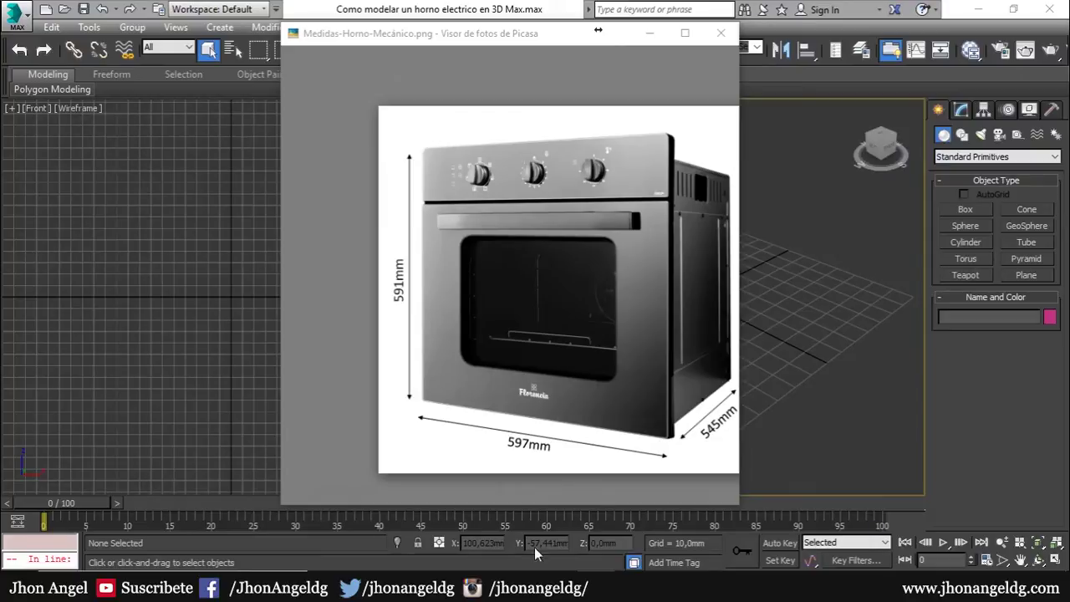
# Check the 591, 597 and 545 mm measurements, close the viewer, and activate the Front viewport.
pyautogui.click(401, 374)
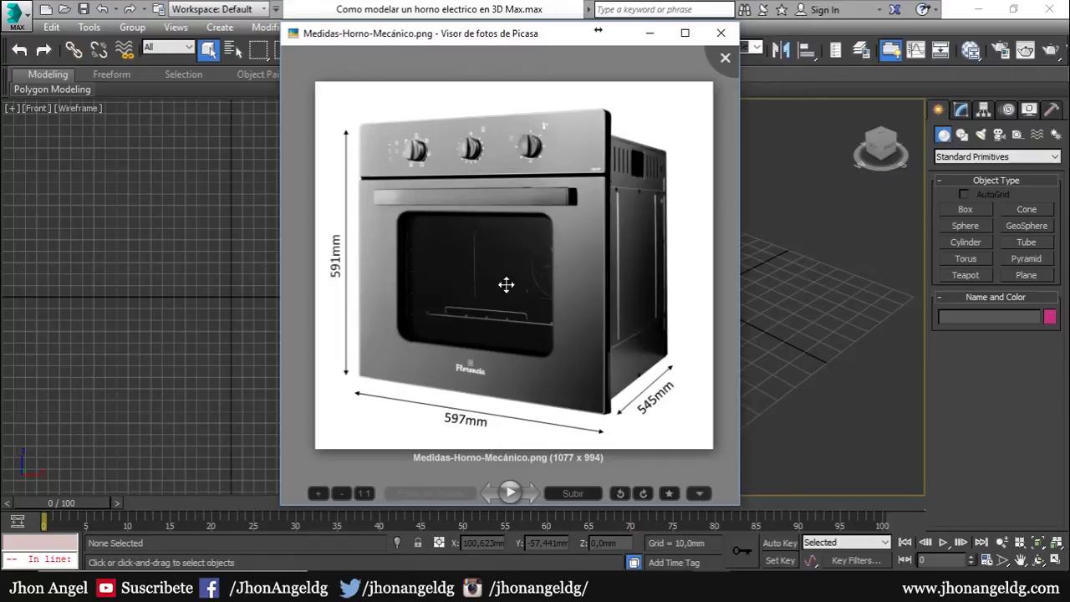
pyautogui.moveTo(585, 475)
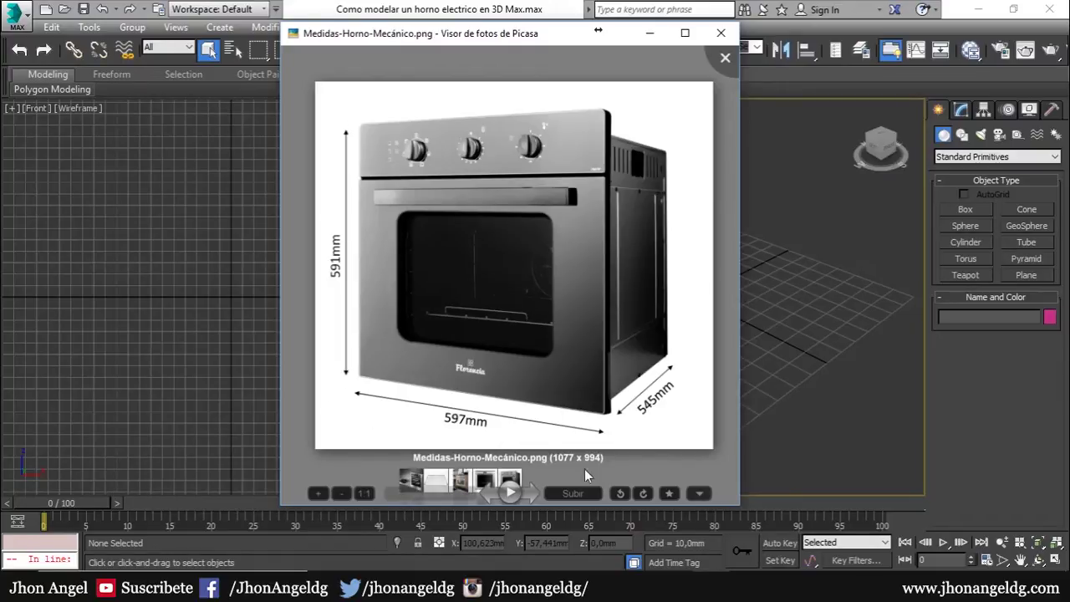
pyautogui.press('Escape')
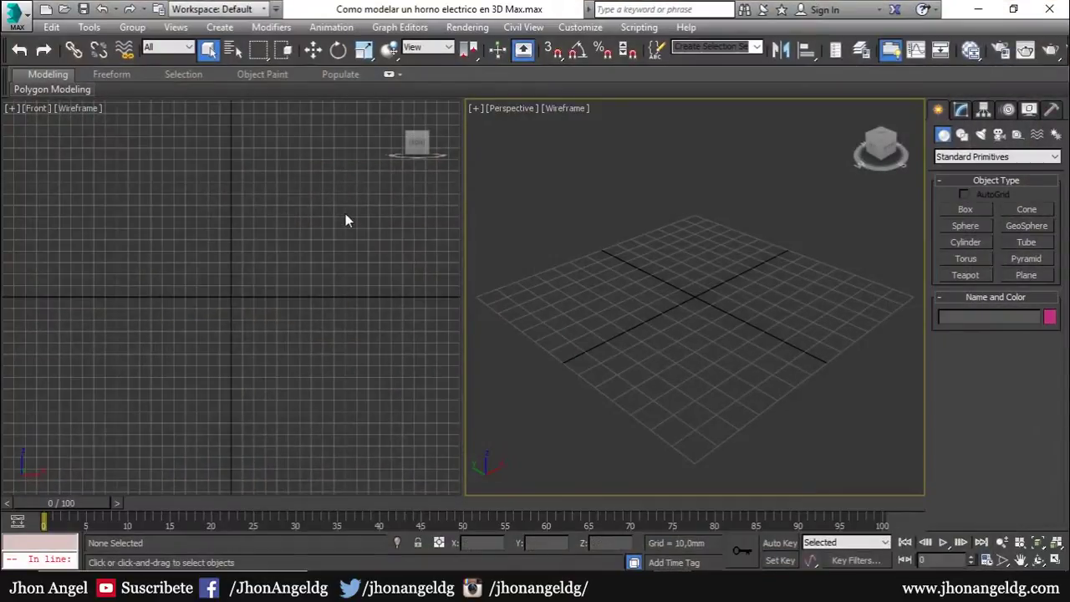
pyautogui.click(346, 219)
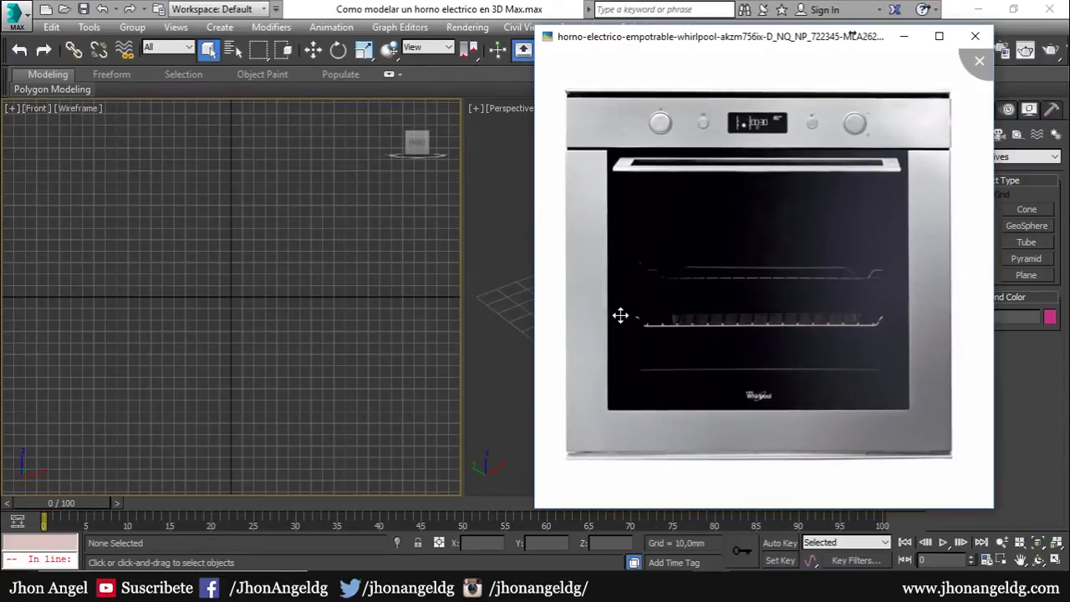
pyautogui.scroll(-1, 620, 315)
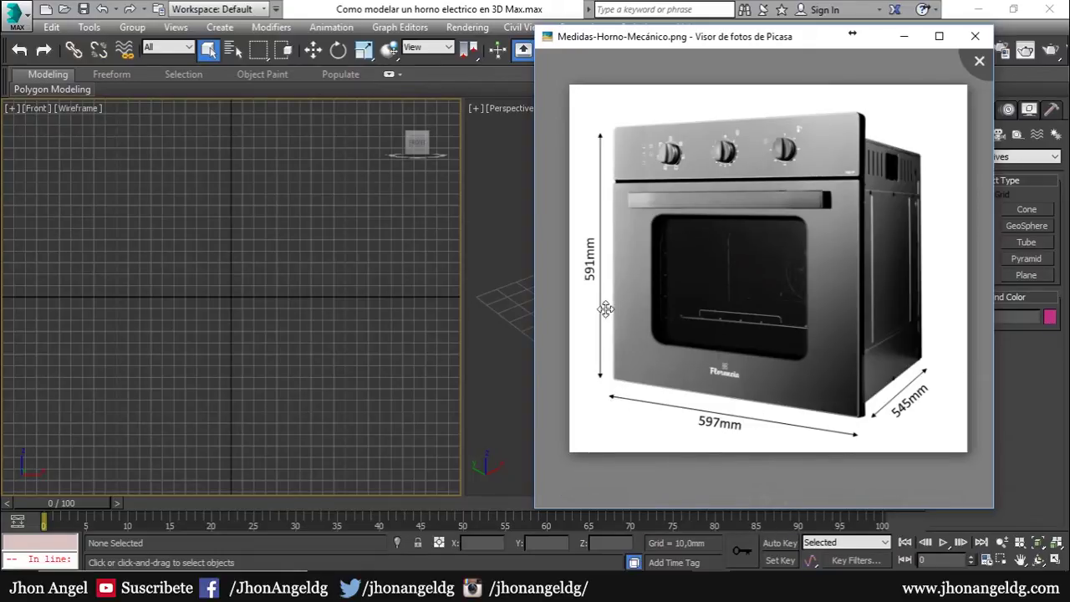
# Drag out a Box primitive in the maximized Perspective viewport.
pyautogui.press('Escape')
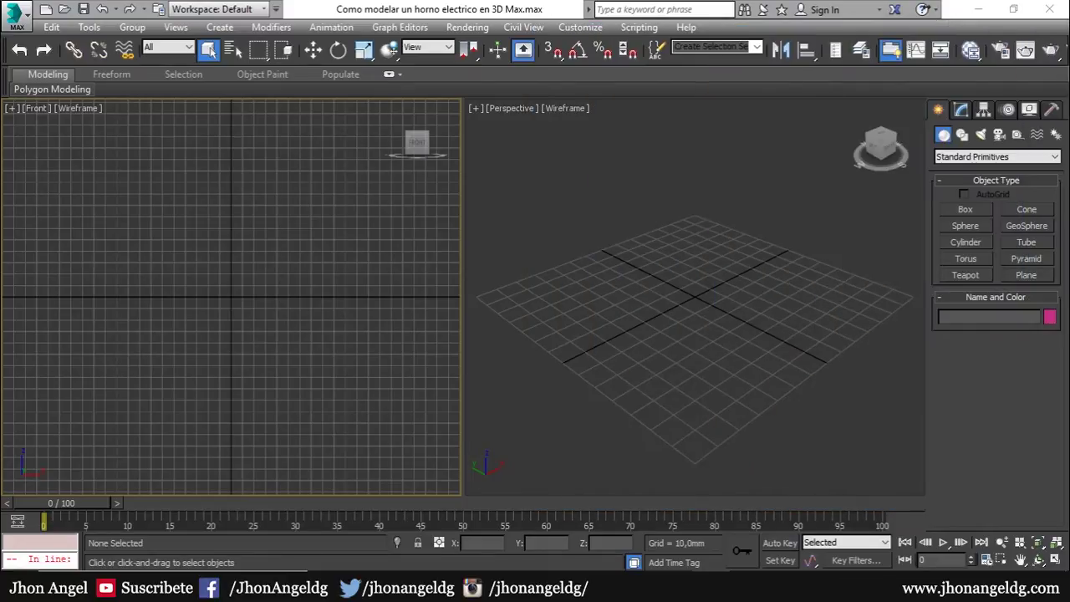
pyautogui.click(962, 209)
pyautogui.moveTo(563, 280); pyautogui.dragTo(874, 287)
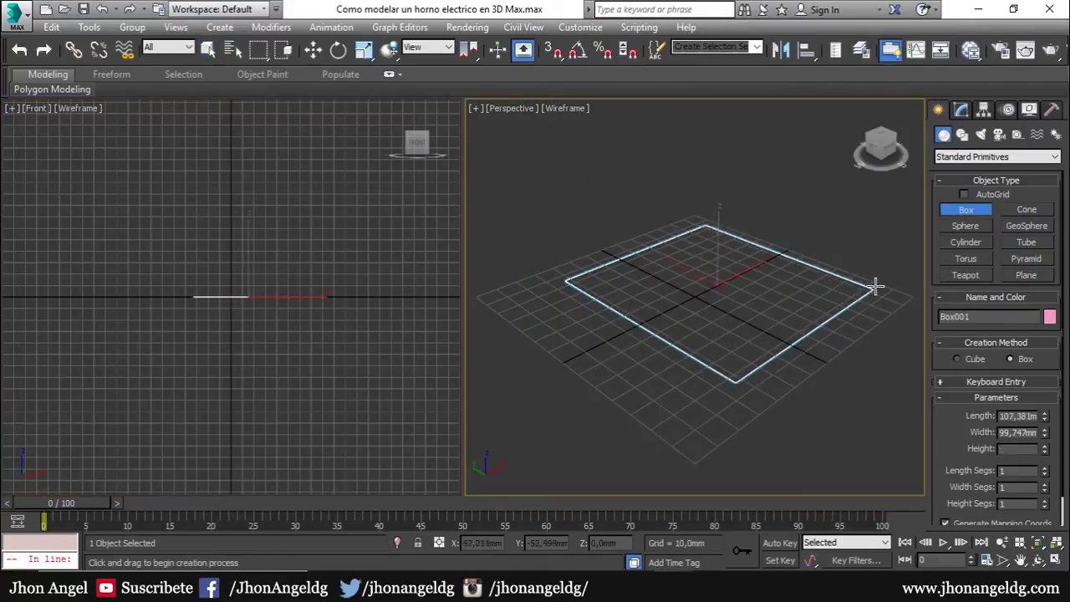
pyautogui.rightClick(759, 312)
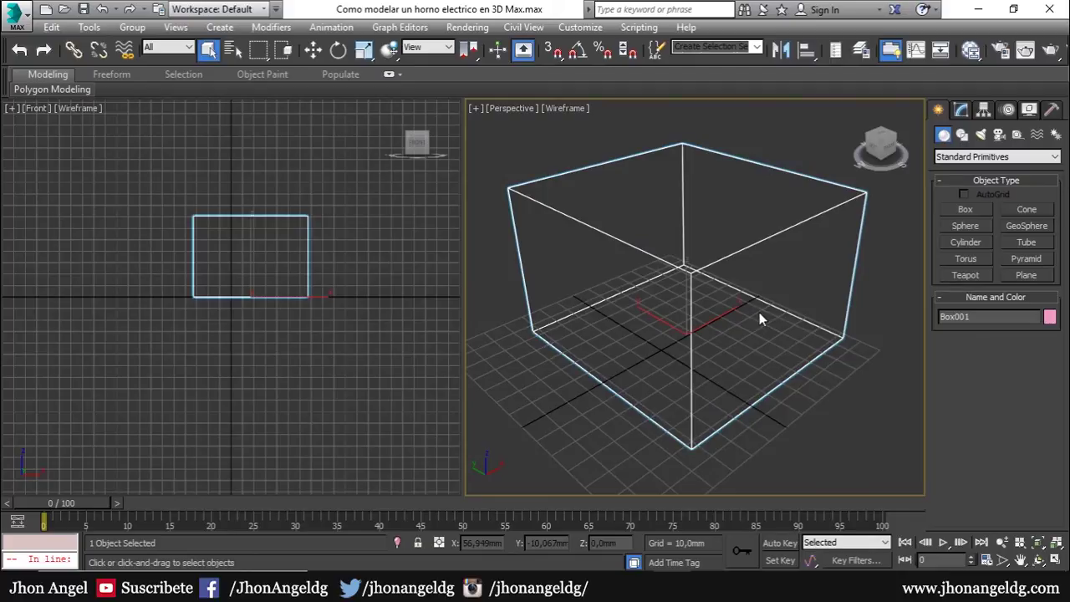
pyautogui.hotkey('alt', 'w')
pyautogui.scroll(-5, 552, 322)
pyautogui.scroll(4, 550, 320)
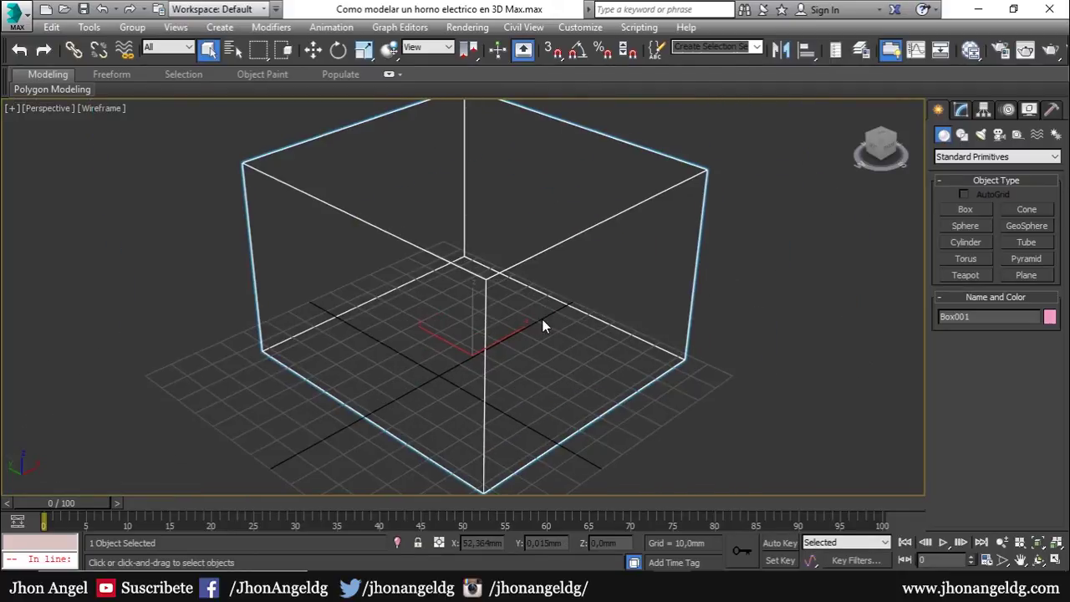
pyautogui.scroll(-2, 542, 318)
pyautogui.moveTo(673, 278); pyautogui.dragTo(666, 275, button='middle')
pyautogui.click(984, 110)
pyautogui.click(961, 110)
pyautogui.keyDown('alt'); pyautogui.moveTo(585, 285); pyautogui.dragTo(485, 288, button='middle'); pyautogui.keyUp('alt')
# Set the box's Length to 545 mm and Width to 597 mm.
pyautogui.moveTo(1043, 332); pyautogui.dragTo(1016, 343)
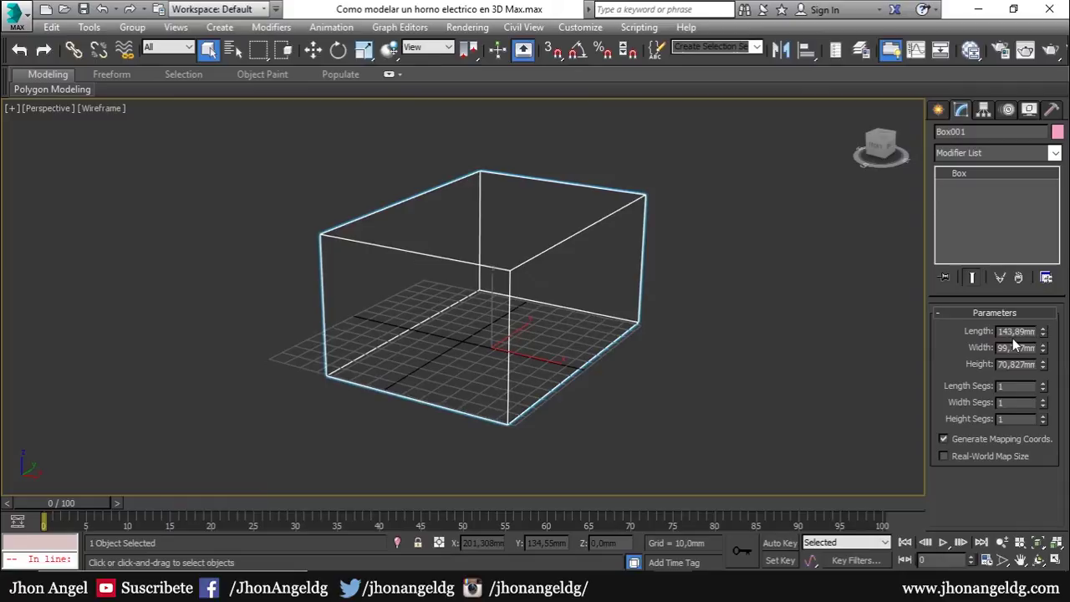
pyautogui.doubleClick(1016, 332)
pyautogui.write('545')
pyautogui.press('Return')
pyautogui.scroll(-4, 720, 366)
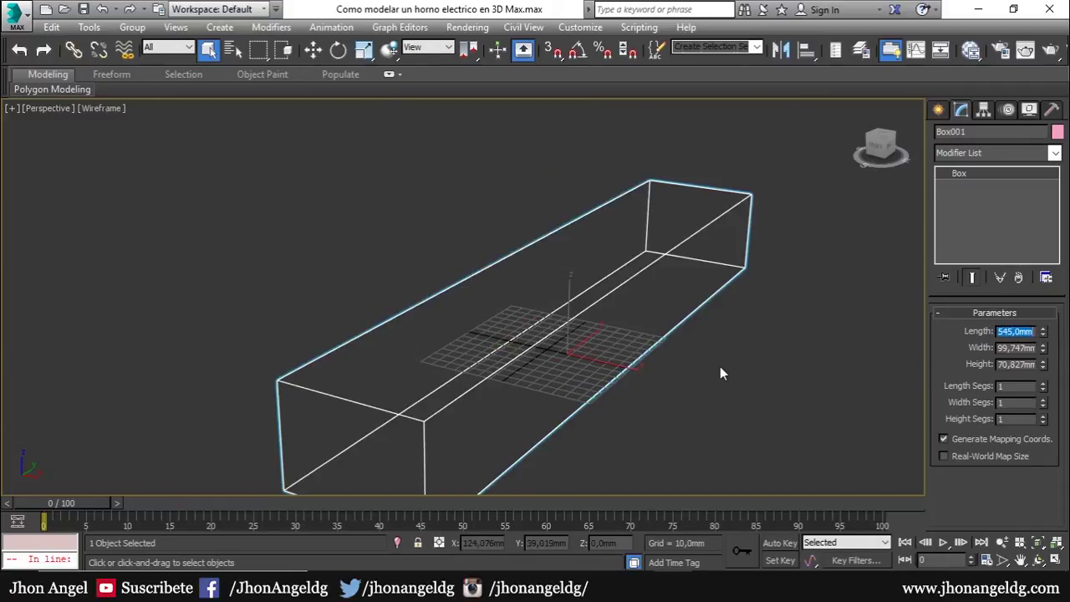
pyautogui.scroll(-1, 720, 366)
pyautogui.moveTo(1043, 348)
pyautogui.mouseDown()
pyautogui.moveTo(1047, 299)
pyautogui.moveTo(1043, 348)
pyautogui.mouseUp()
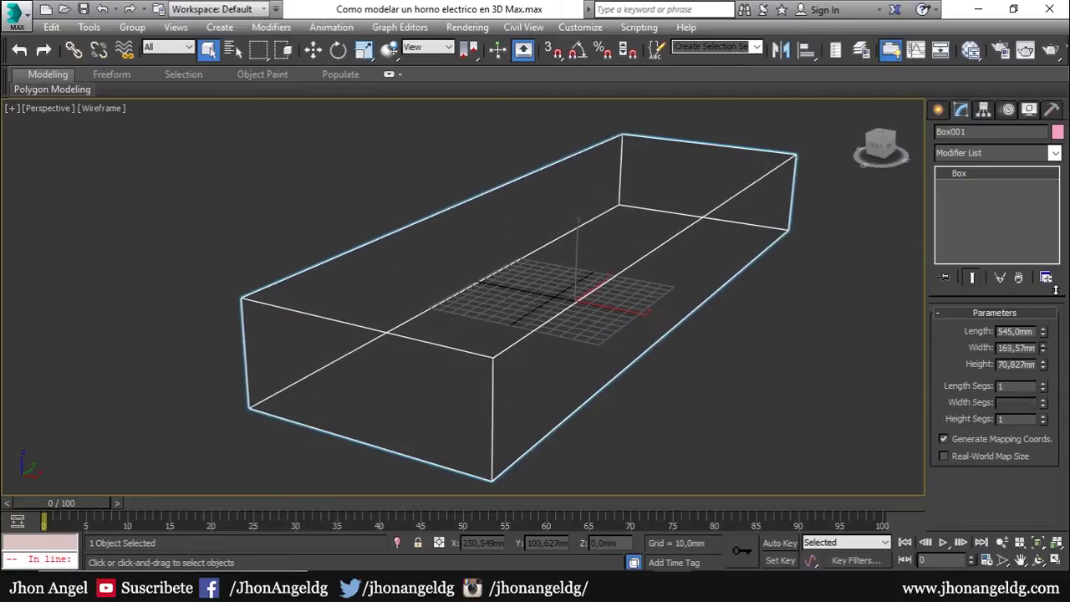
pyautogui.click(1028, 348)
pyautogui.write('597')
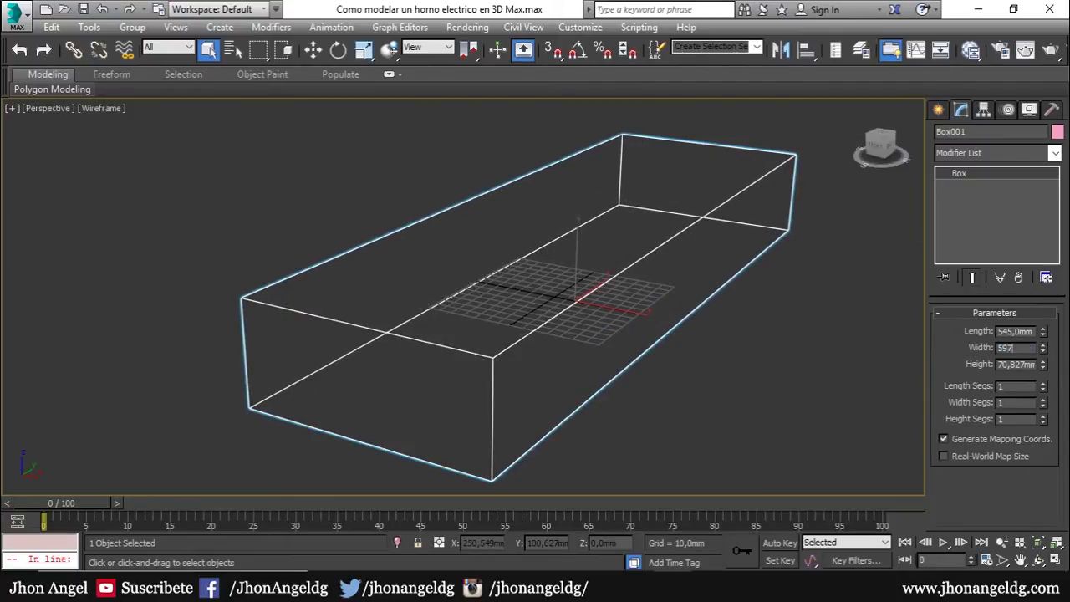
pyautogui.press('Return')
# Set the box's Height to 591 mm and view it with realistic shading.
pyautogui.scroll(-3, 744, 309)
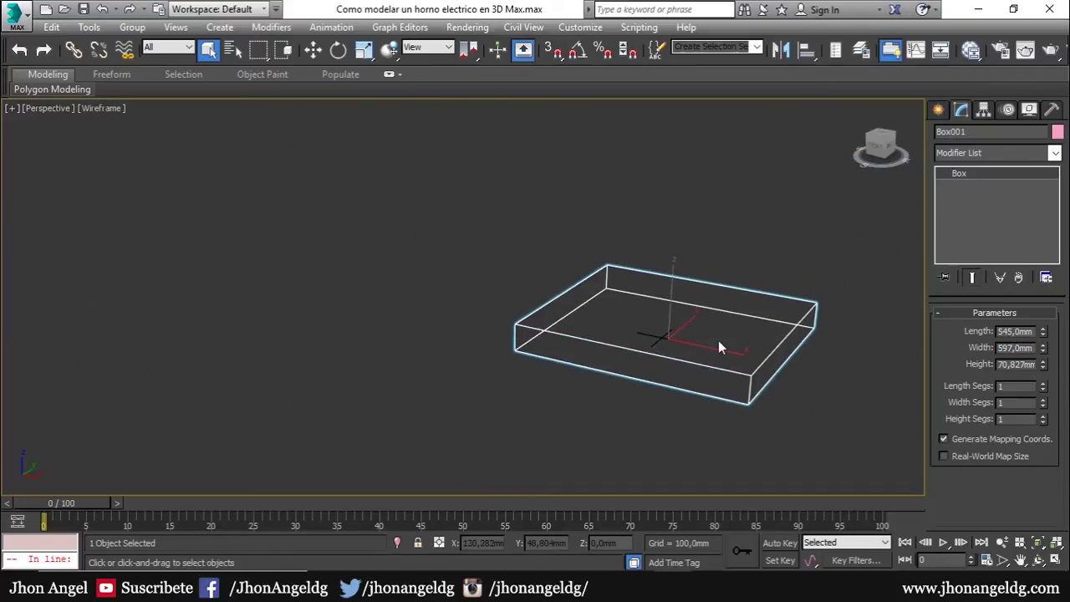
pyautogui.scroll(3, 718, 345)
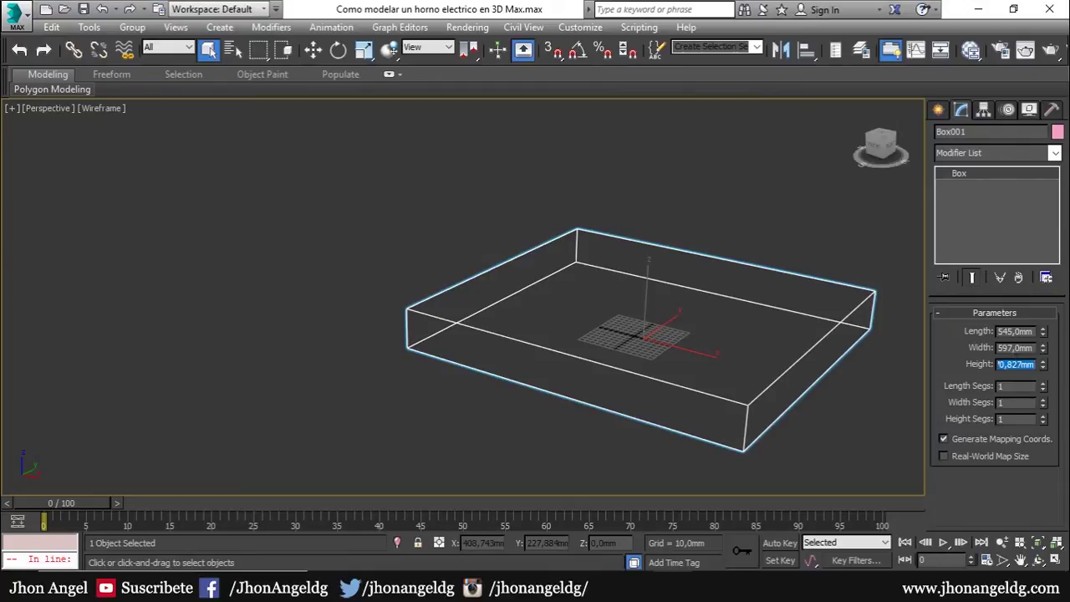
pyautogui.write('591')
pyautogui.press('Return')
pyautogui.scroll(-5, 737, 362)
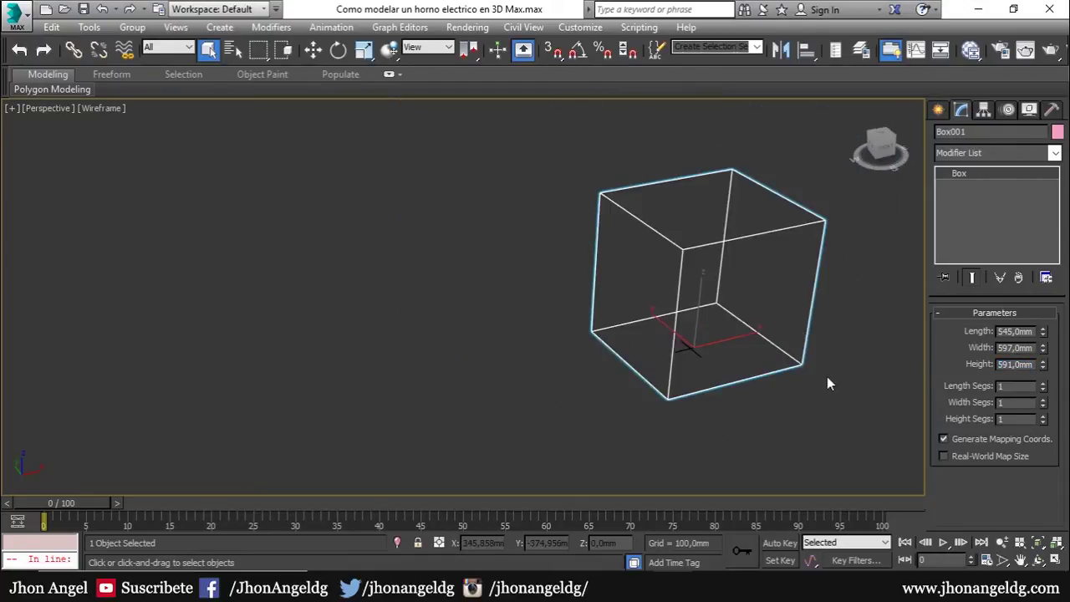
pyautogui.press('F3')
pyautogui.moveTo(749, 362); pyautogui.dragTo(709, 356, button='middle')
# Assign the Gris 40 material to the box and close the Material Editor.
pyautogui.press('m')
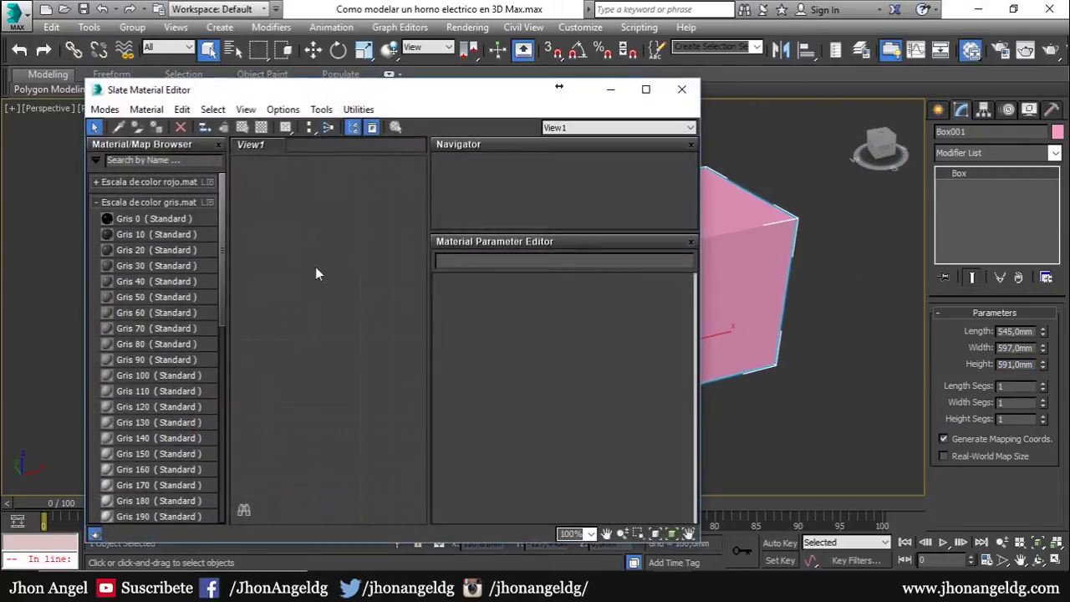
pyautogui.scroll(-3, 277, 253)
pyautogui.moveTo(171, 281); pyautogui.dragTo(322, 238)
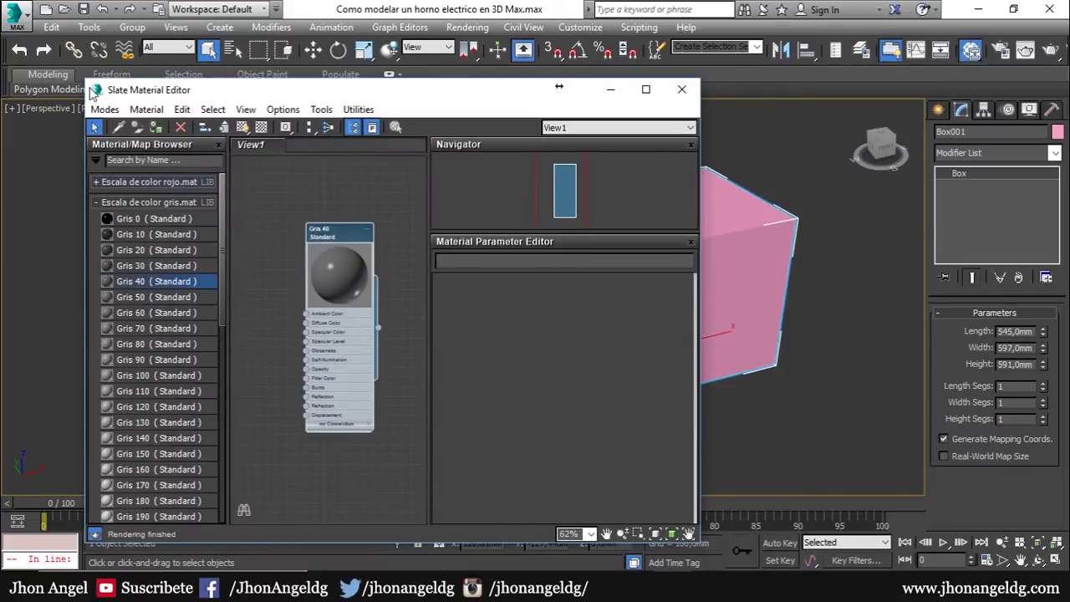
pyautogui.click(156, 128)
pyautogui.click(682, 89)
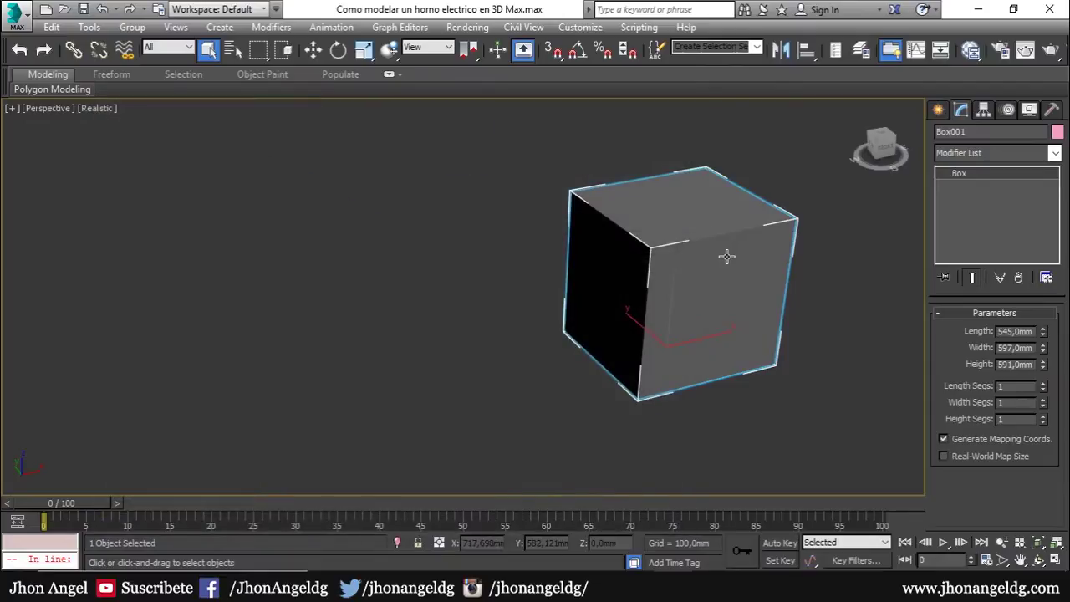
pyautogui.press('F3')
pyautogui.press('F3')
pyautogui.press('F4')
# Set the box's object colour to black.
pyautogui.click(830, 251)
pyautogui.click(760, 290)
pyautogui.click(1055, 134)
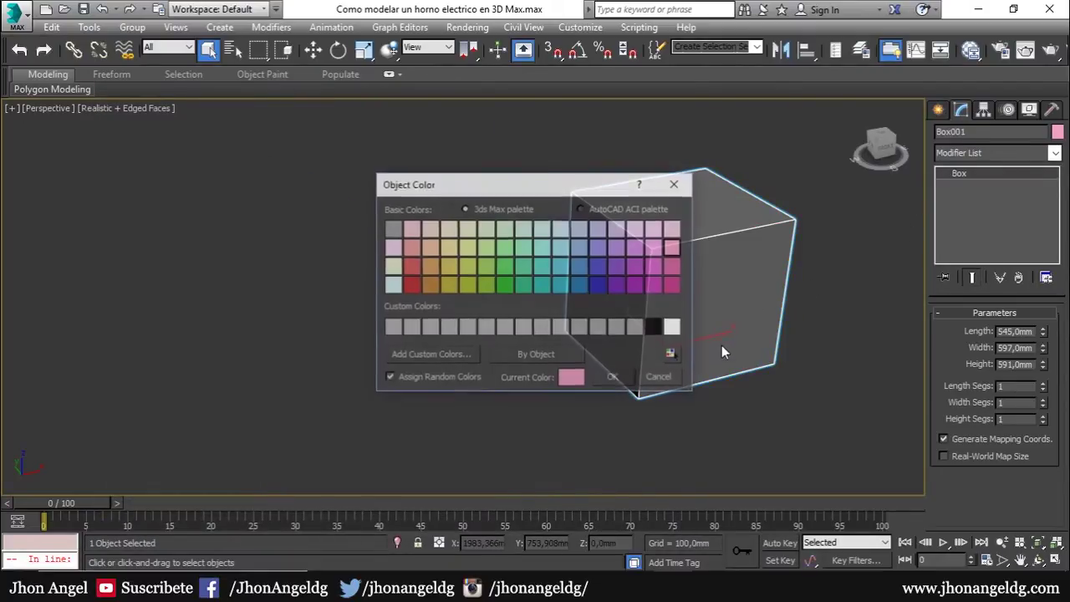
pyautogui.click(656, 328)
pyautogui.click(614, 378)
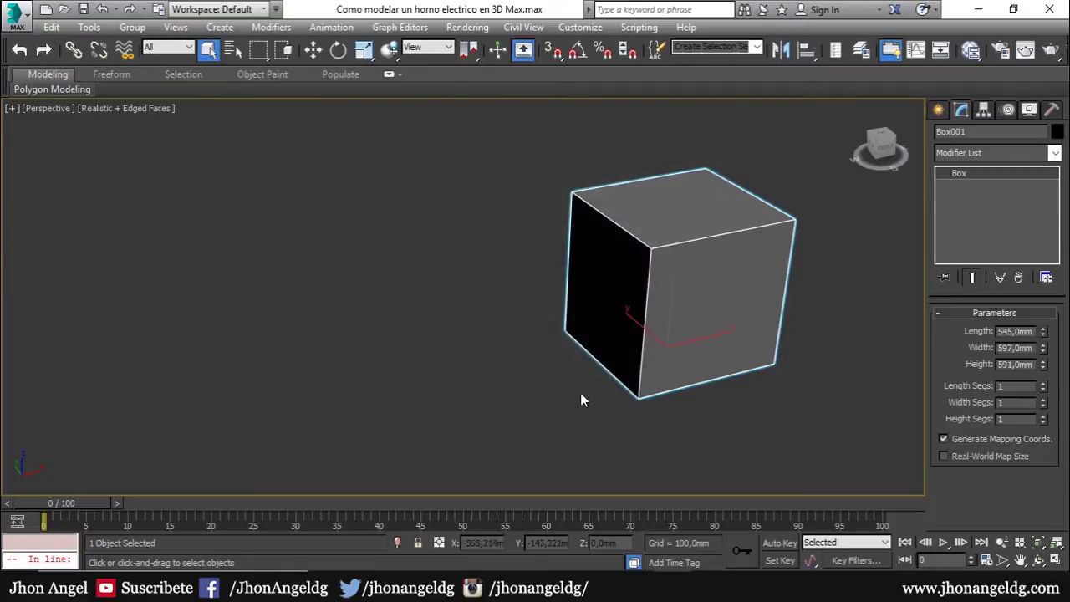
# Zero the box's X and Y position so it sits at the origin.
pyautogui.keyDown('alt'); pyautogui.moveTo(580, 396); pyautogui.dragTo(621, 332, button='middle'); pyautogui.keyUp('alt')
pyautogui.scroll(2, 621, 332)
pyautogui.moveTo(693, 275)
pyautogui.keyDown('alt'); pyautogui.mouseDown(button='middle')
pyautogui.moveTo(568, 293)
pyautogui.moveTo(561, 317)
pyautogui.moveTo(418, 318)
pyautogui.moveTo(558, 308)
pyautogui.moveTo(490, 327)
pyautogui.moveTo(566, 346)
pyautogui.moveTo(602, 334)
pyautogui.mouseUp(button='middle'); pyautogui.keyUp('alt')
pyautogui.rightClick(599, 332)
pyautogui.click(477, 332)
pyautogui.click(526, 390)
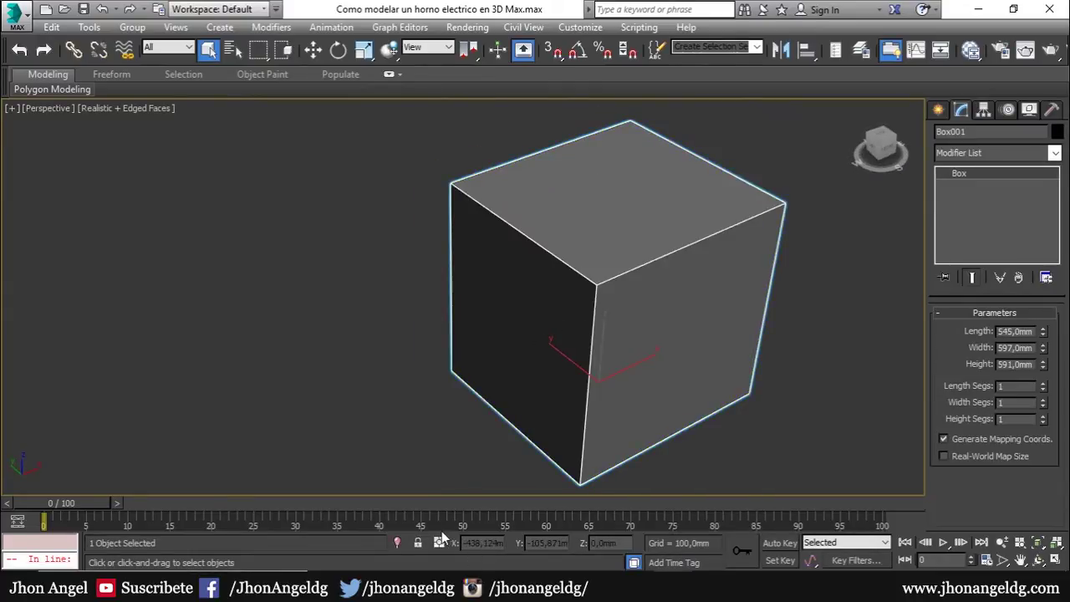
pyautogui.press('w')
pyautogui.rightClick(508, 542)
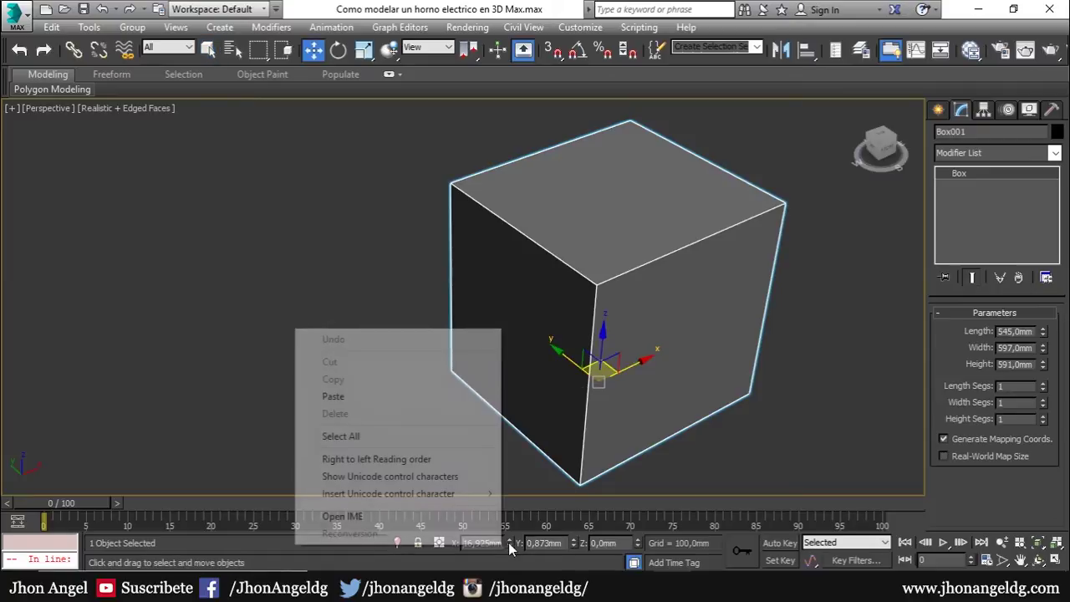
pyautogui.rightClick(573, 543)
pyautogui.click(470, 462)
pyautogui.moveTo(470, 452)
pyautogui.keyDown('alt'); pyautogui.mouseDown(button='middle')
pyautogui.moveTo(510, 432)
pyautogui.moveTo(526, 377)
pyautogui.moveTo(543, 405)
pyautogui.mouseUp(button='middle'); pyautogui.keyUp('alt')
# Restore the Front and Perspective layout and shade the Front view realistically.
pyautogui.hotkey('alt', 'w')
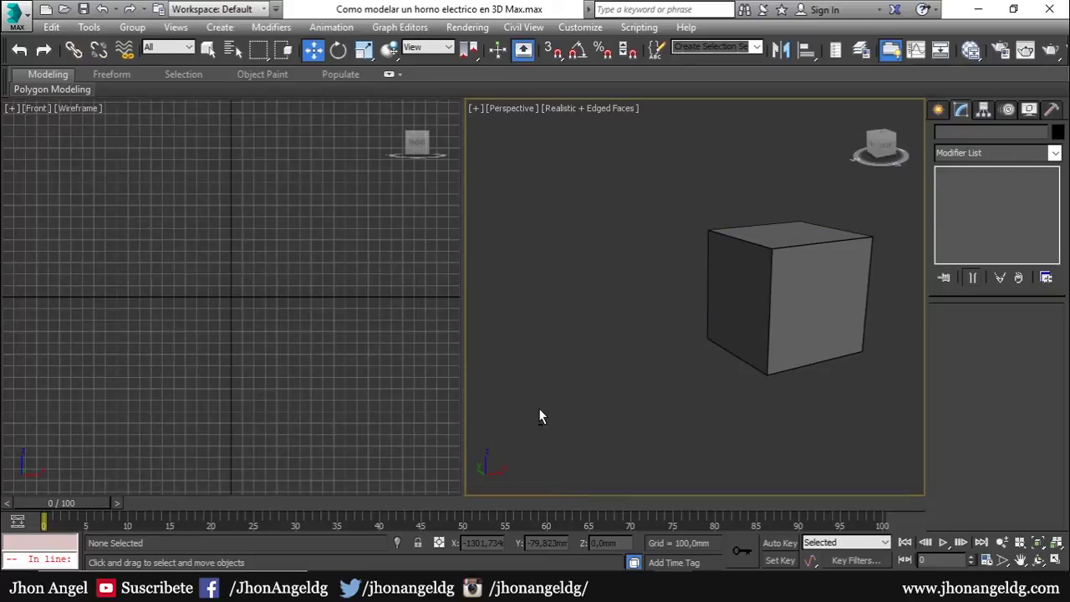
pyautogui.scroll(-2, 722, 348)
pyautogui.scroll(4, 693, 329)
pyautogui.scroll(-1, 701, 326)
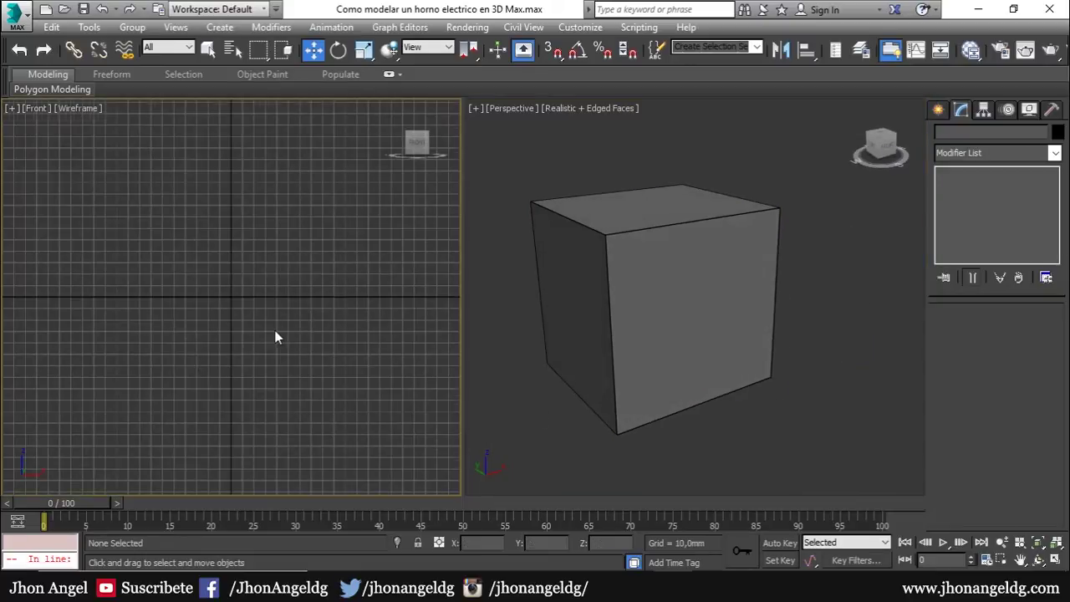
pyautogui.scroll(2, 276, 333)
pyautogui.scroll(1, 284, 325)
pyautogui.scroll(1, 285, 327)
pyautogui.scroll(-2, 283, 320)
pyautogui.scroll(-1, 280, 318)
pyautogui.scroll(1, 280, 317)
pyautogui.press('F3')
pyautogui.click(309, 312)
pyautogui.moveTo(309, 312); pyautogui.dragTo(332, 382, button='middle')
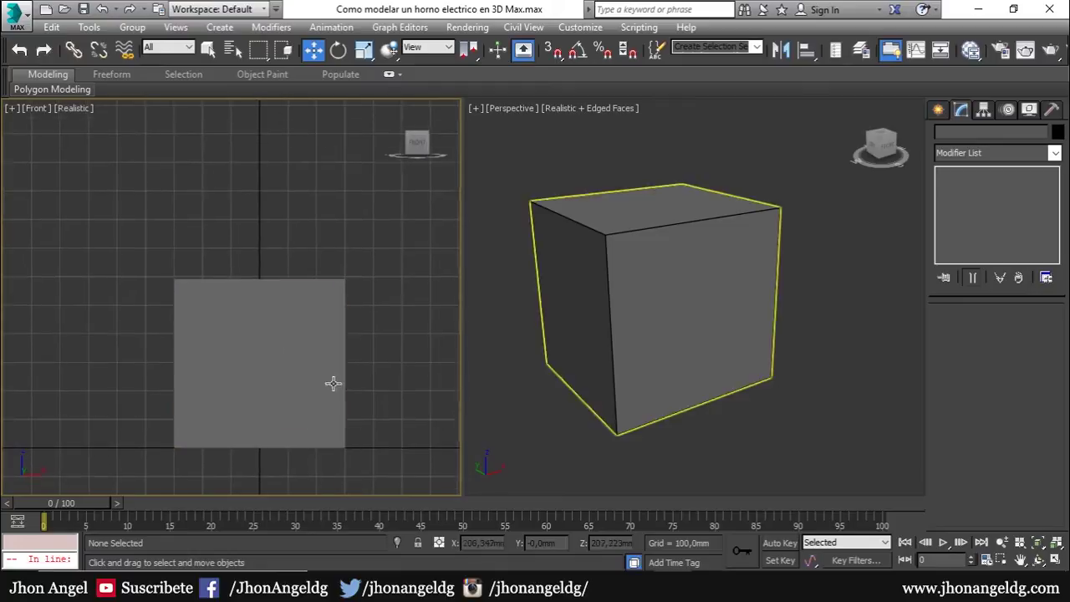
# Draw a Plane over the box in the Front view.
pyautogui.click(938, 110)
pyautogui.click(1025, 277)
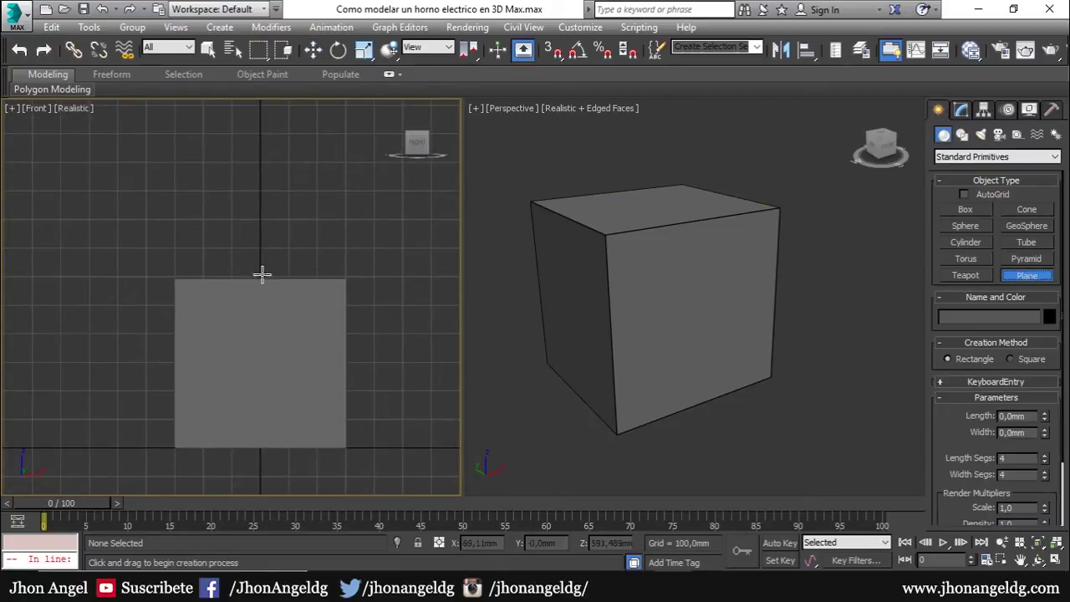
pyautogui.scroll(-1, 263, 275)
pyautogui.moveTo(158, 196); pyautogui.dragTo(378, 315)
# Select the front-facing horno-electrico oven photo in the tutorial folder.
pyautogui.press('w')
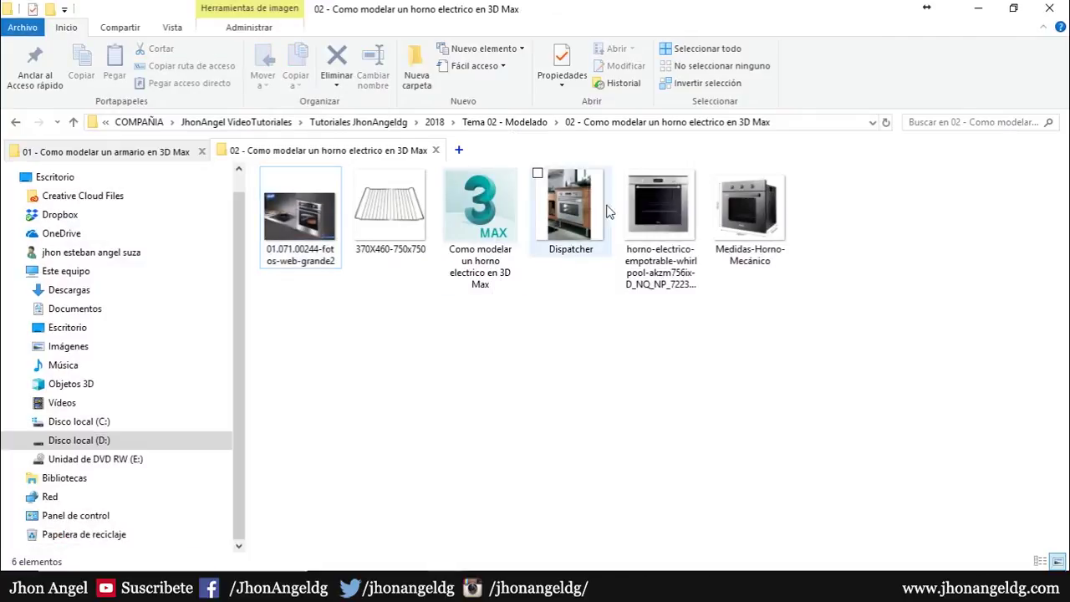
pyautogui.rightClick(672, 207)
pyautogui.click(769, 408)
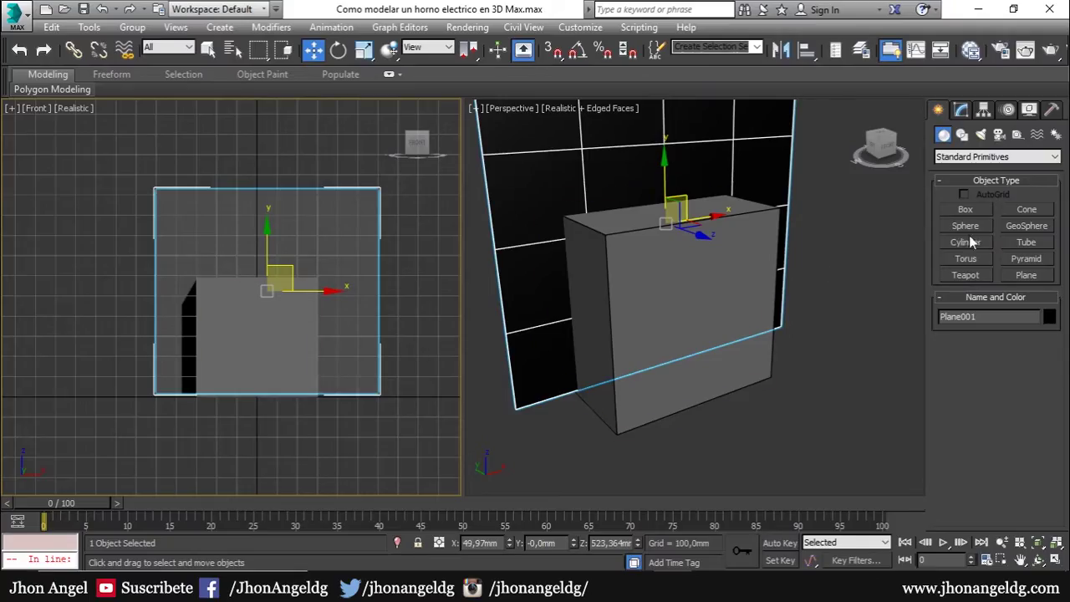
# Set Plane001 to 1200 × 1200 mm with 1 length and 1 width segment.
pyautogui.click(961, 109)
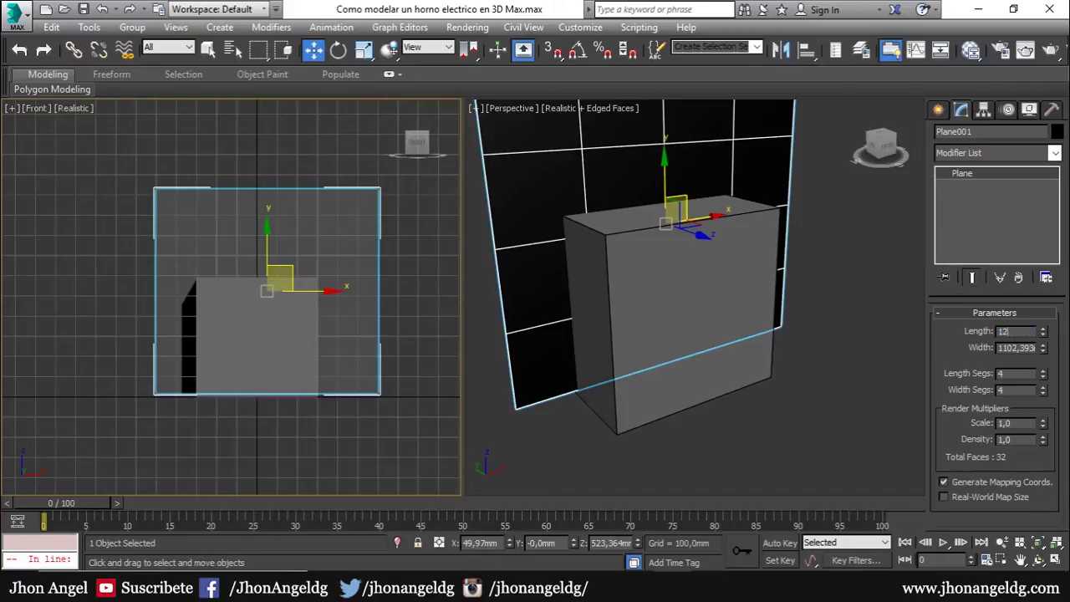
pyautogui.press('Return')
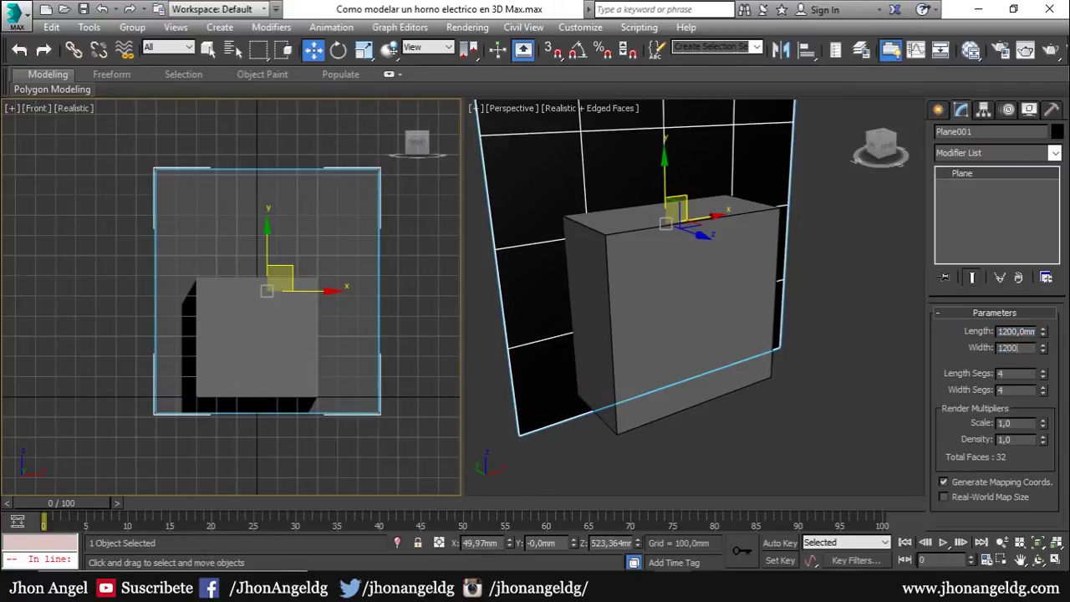
pyautogui.press('Return')
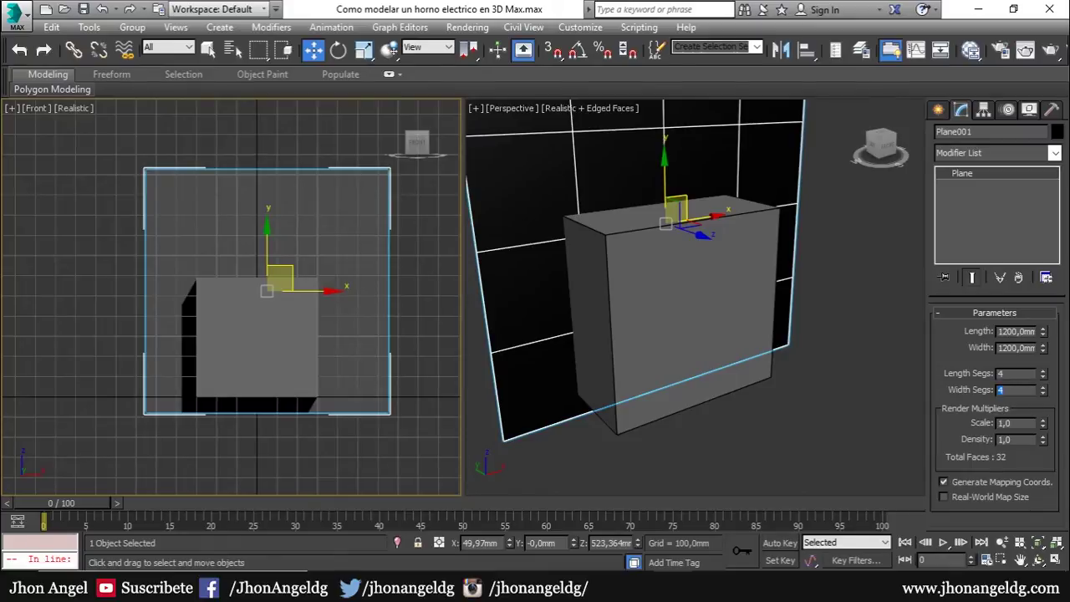
pyautogui.write('0')
pyautogui.press('Tab')
pyautogui.write('0')
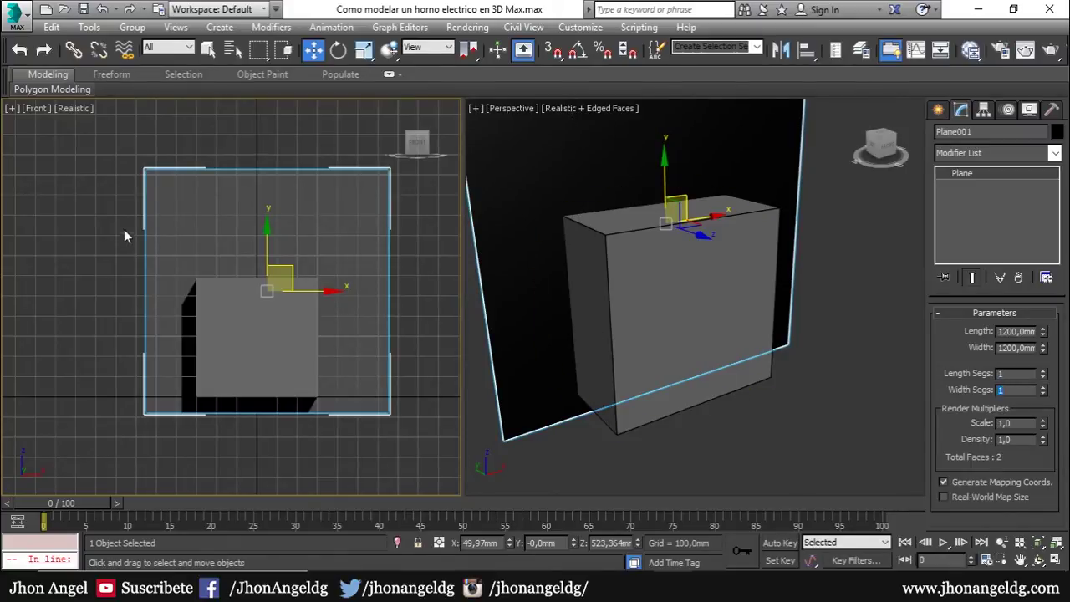
pyautogui.write('m')
# Add Gris 80 to the Slate editor and drop the oven photo in as a Bitmap.
pyautogui.moveTo(327, 116); pyautogui.dragTo(597, 112)
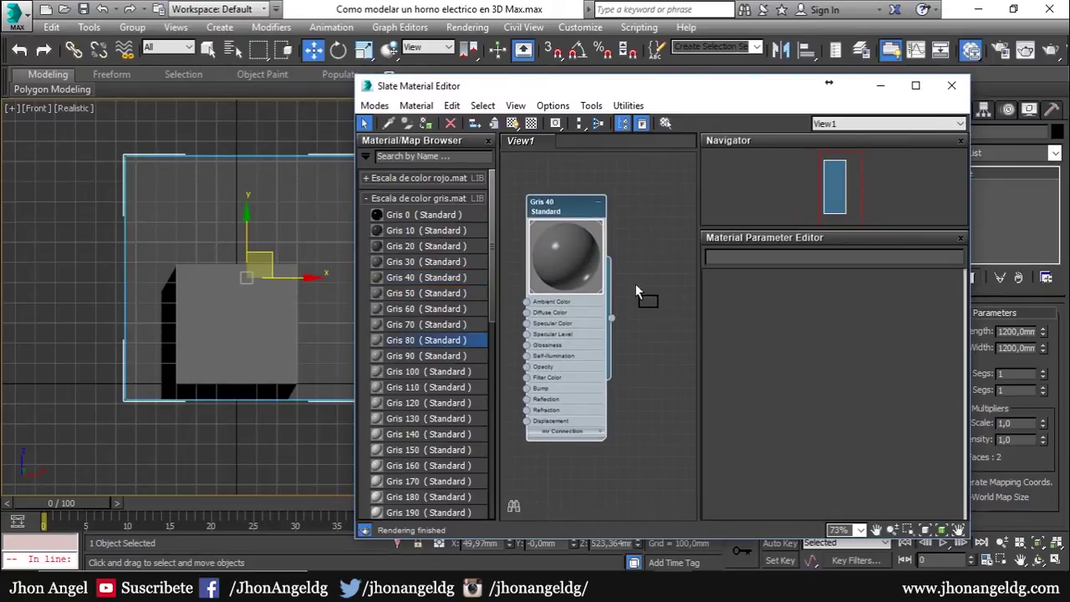
pyautogui.moveTo(635, 291); pyautogui.dragTo(639, 292)
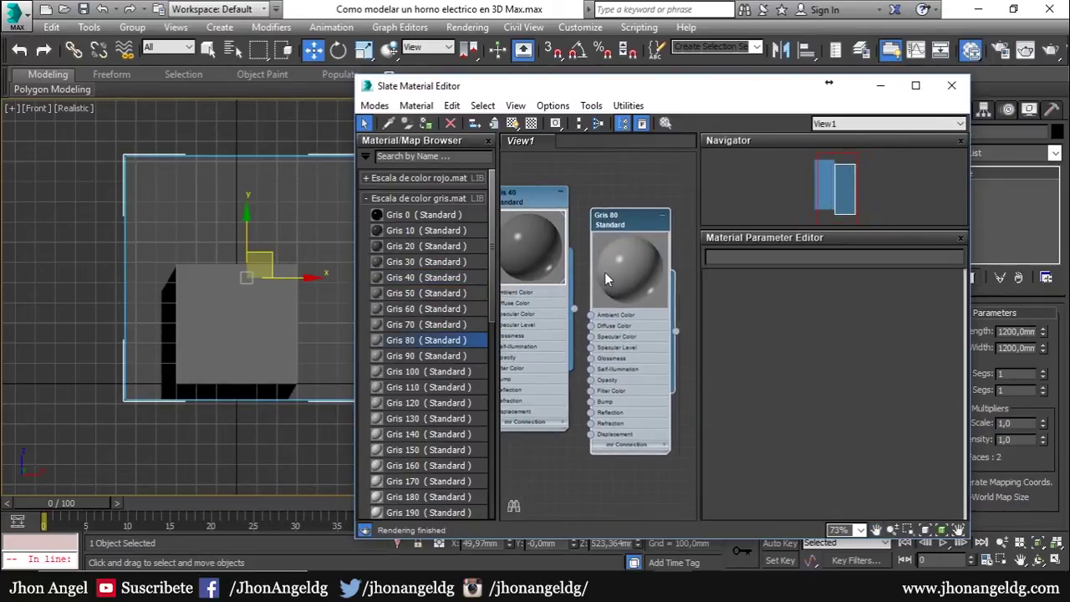
pyautogui.moveTo(605, 272); pyautogui.dragTo(627, 224)
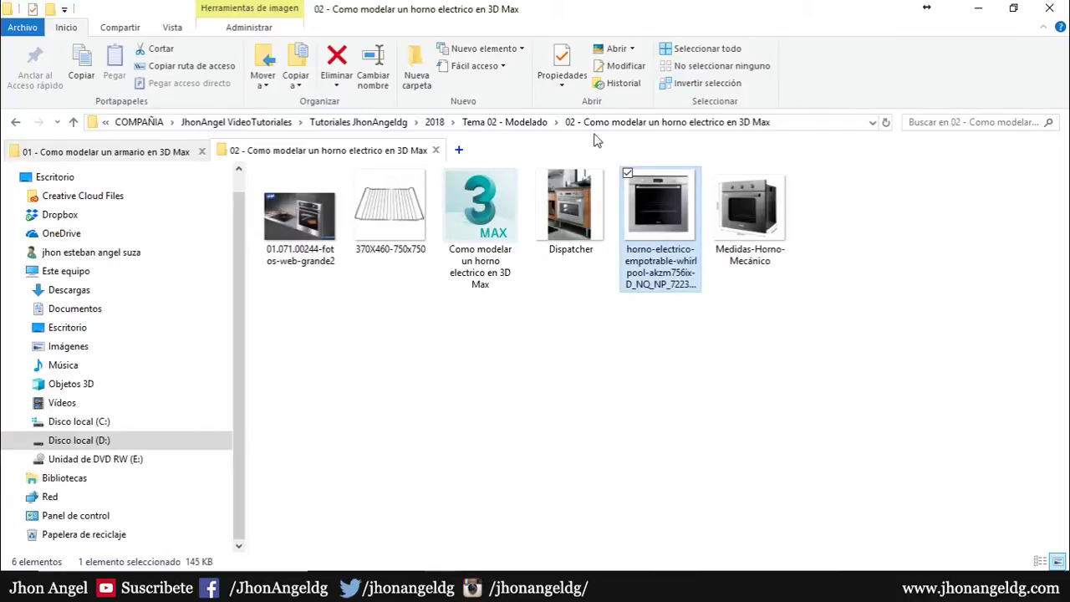
pyautogui.moveTo(174, 10); pyautogui.dragTo(174, 128)
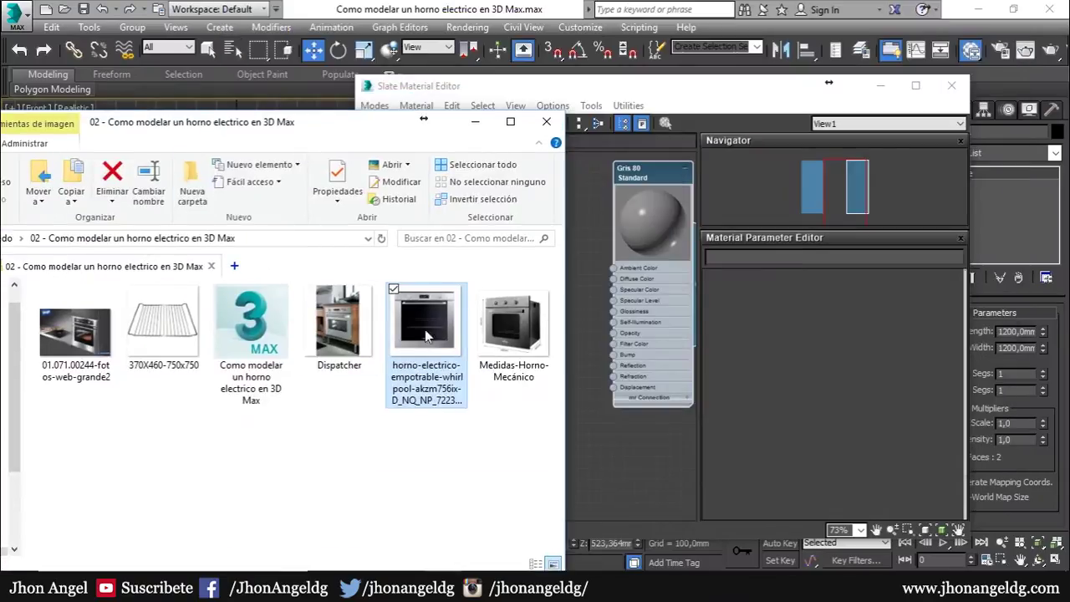
pyautogui.moveTo(425, 329); pyautogui.dragTo(629, 220)
# Wire the oven bitmap into Gris 80's Diffuse and assign the material to the plane.
pyautogui.click(586, 221)
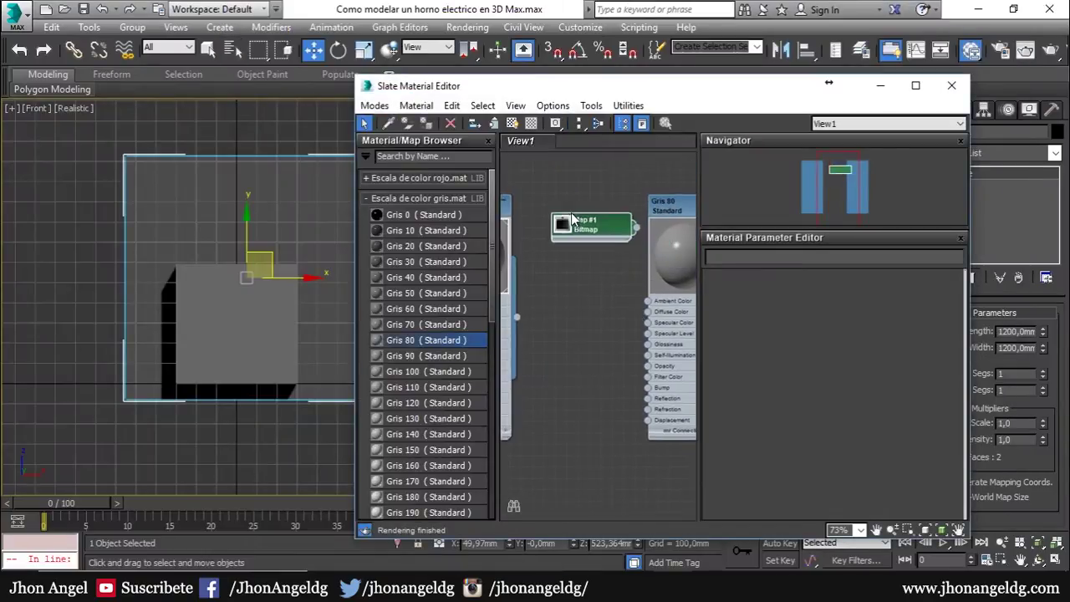
pyautogui.moveTo(645, 224); pyautogui.dragTo(570, 196, button='middle')
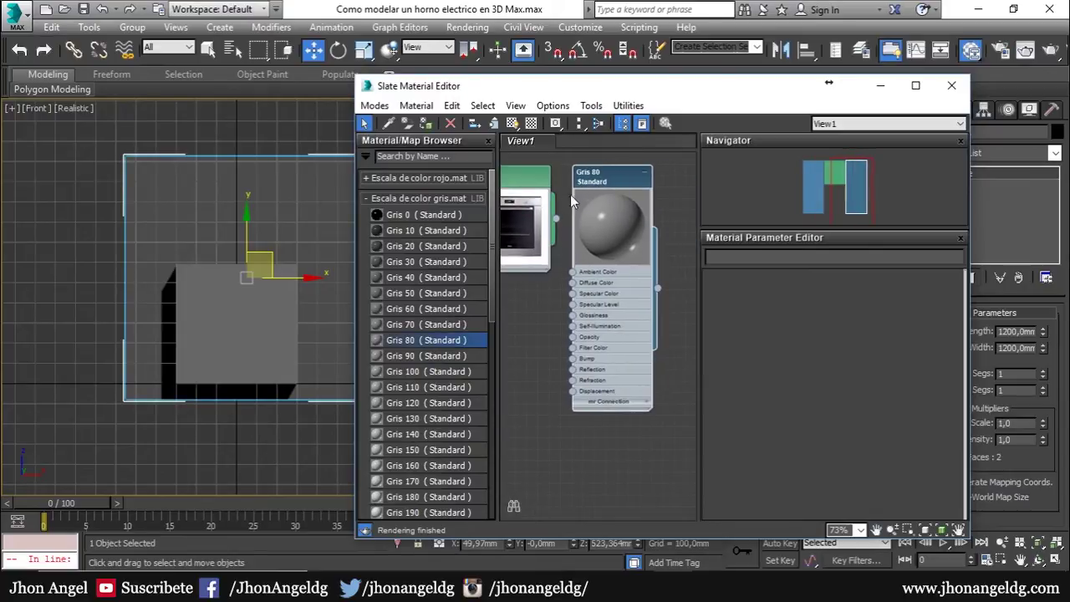
pyautogui.moveTo(579, 294); pyautogui.dragTo(572, 283)
pyautogui.doubleClick(600, 189)
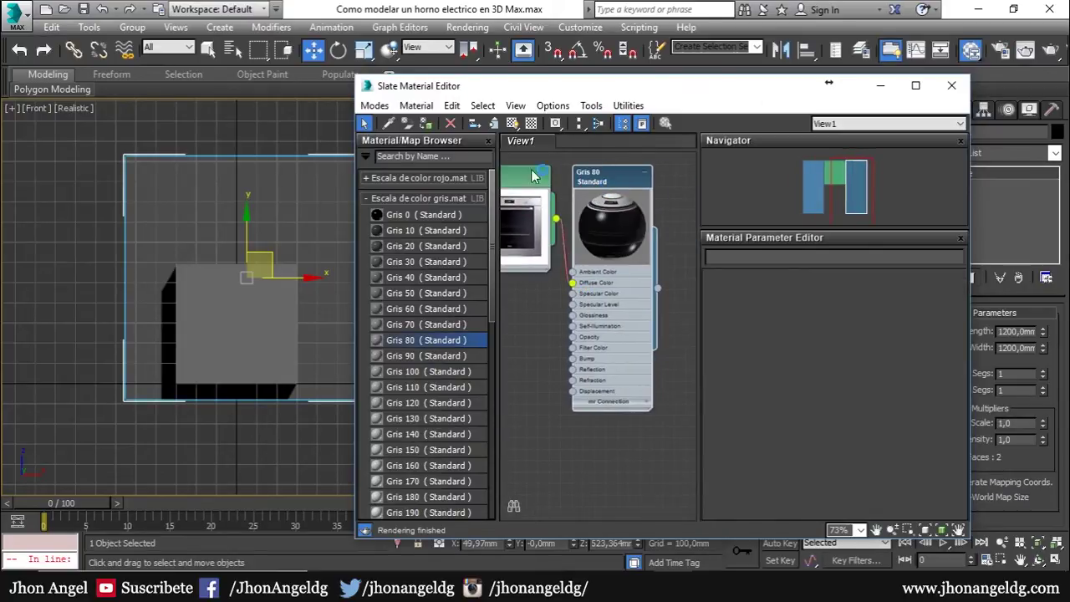
pyautogui.click(428, 123)
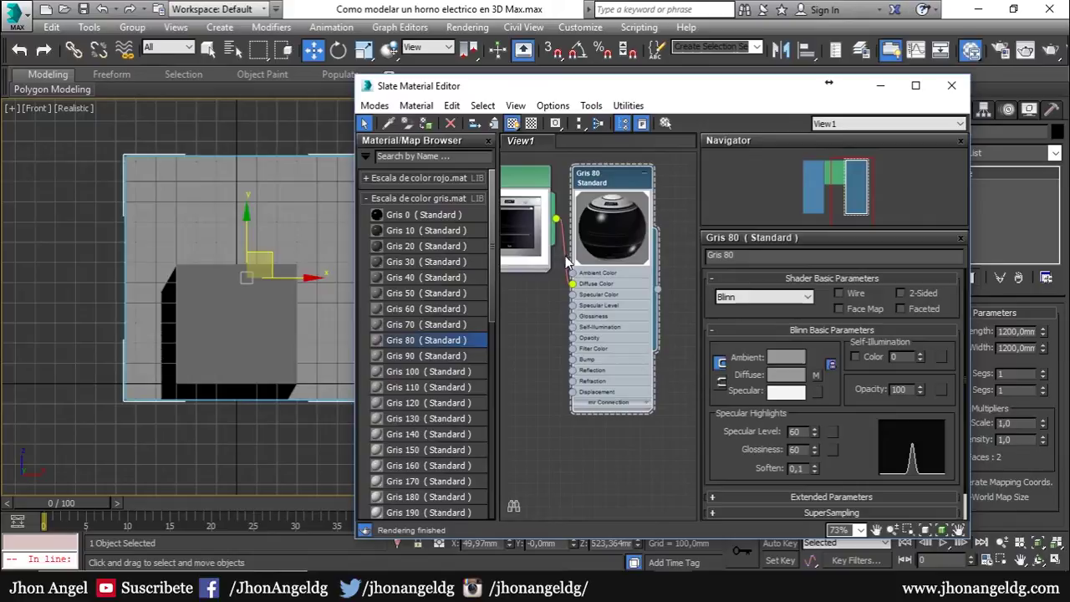
pyautogui.click(951, 86)
pyautogui.moveTo(280, 248); pyautogui.dragTo(277, 263, button='middle')
# Hide the Front view grid and make the box see-through with Alt+X.
pyautogui.press('g')
pyautogui.click(256, 334)
pyautogui.rightClick(251, 330)
pyautogui.click(189, 359)
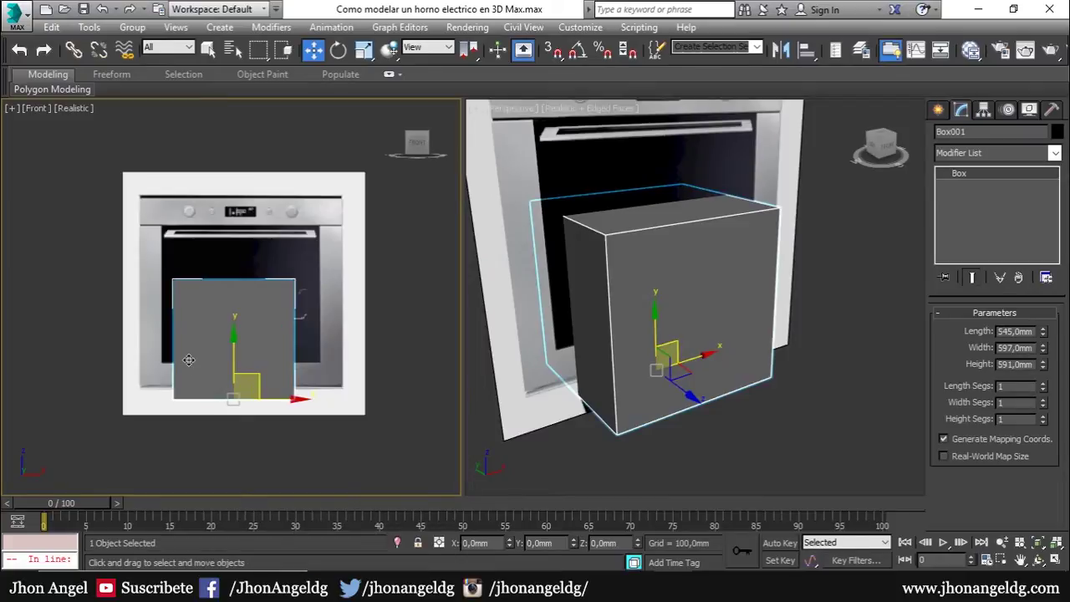
pyautogui.hotkey('alt', 'x')
pyautogui.scroll(2, 207, 279)
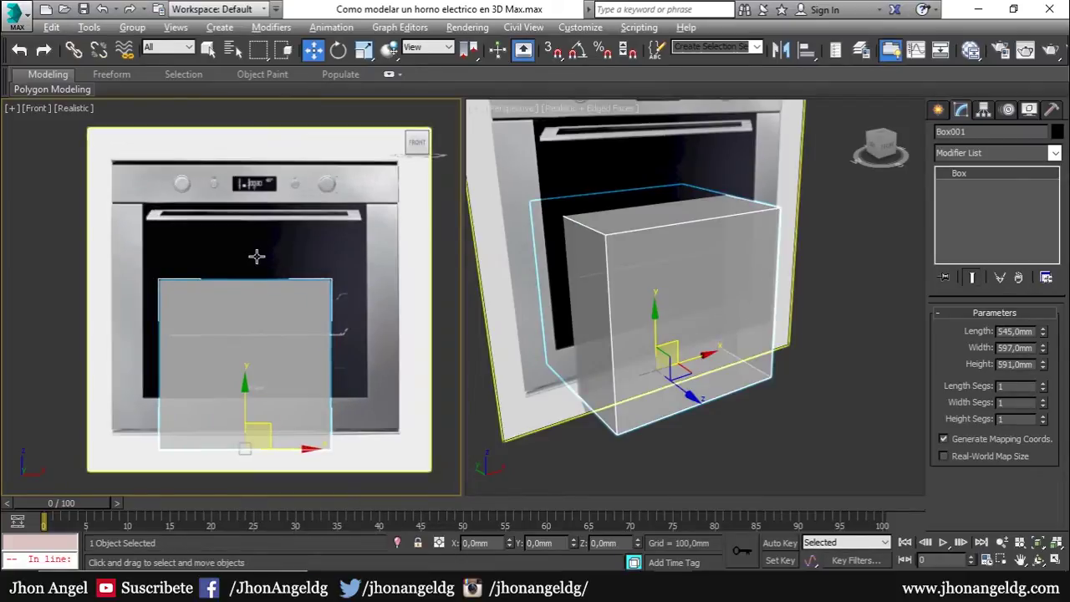
# Scale the image plane to about 65% and move it until the oven aligns with the box.
pyautogui.click(284, 305)
pyautogui.press('r')
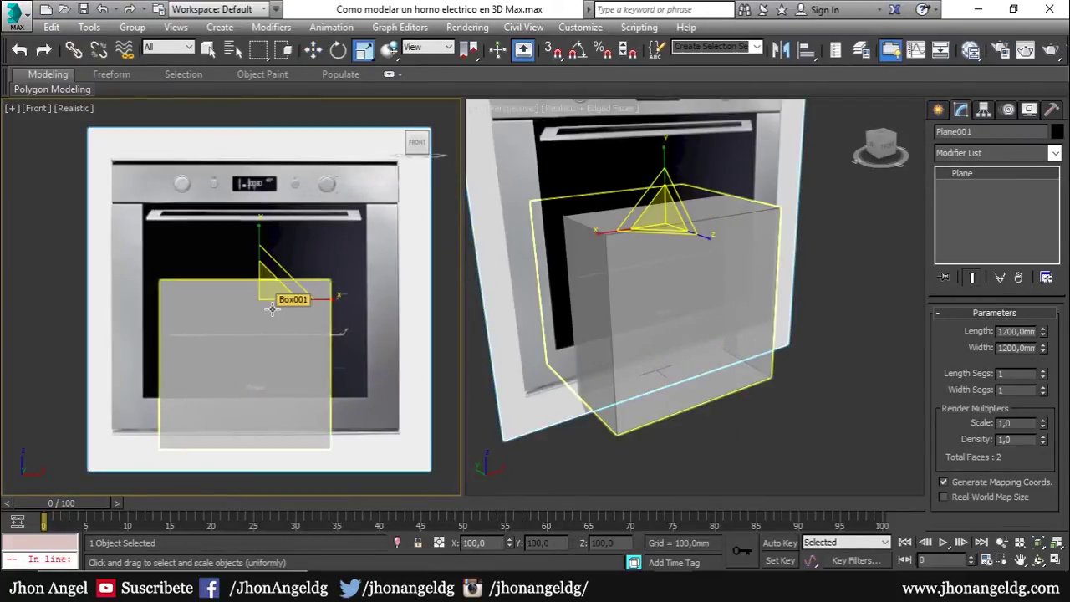
pyautogui.press('t')
pyautogui.press('f')
pyautogui.moveTo(259, 296)
pyautogui.mouseDown()
pyautogui.moveTo(184, 335)
pyautogui.moveTo(200, 378)
pyautogui.mouseUp()
pyautogui.scroll(2, 205, 357)
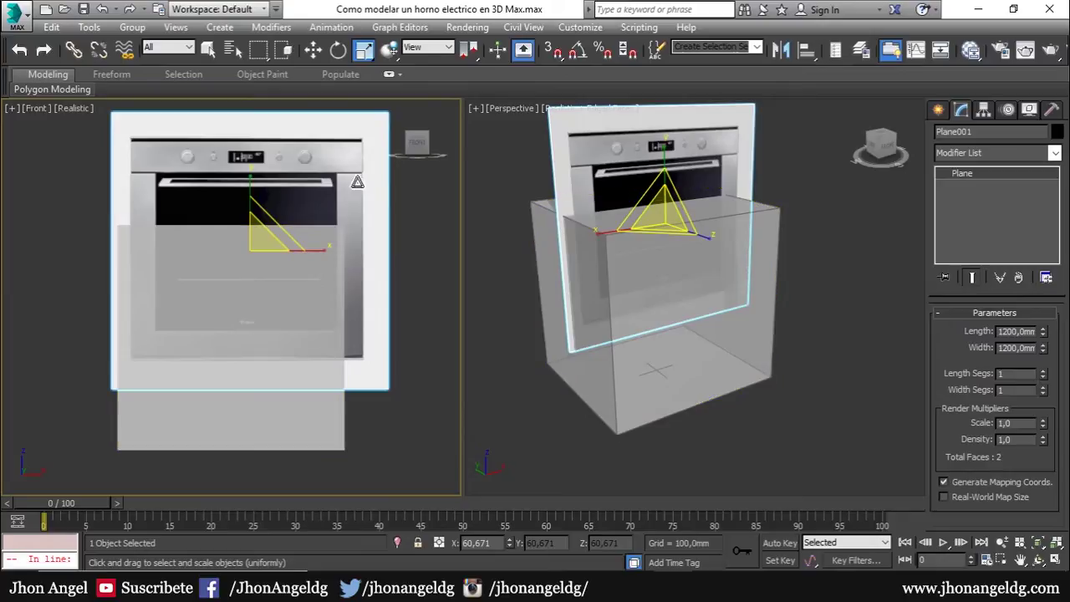
pyautogui.click(157, 247)
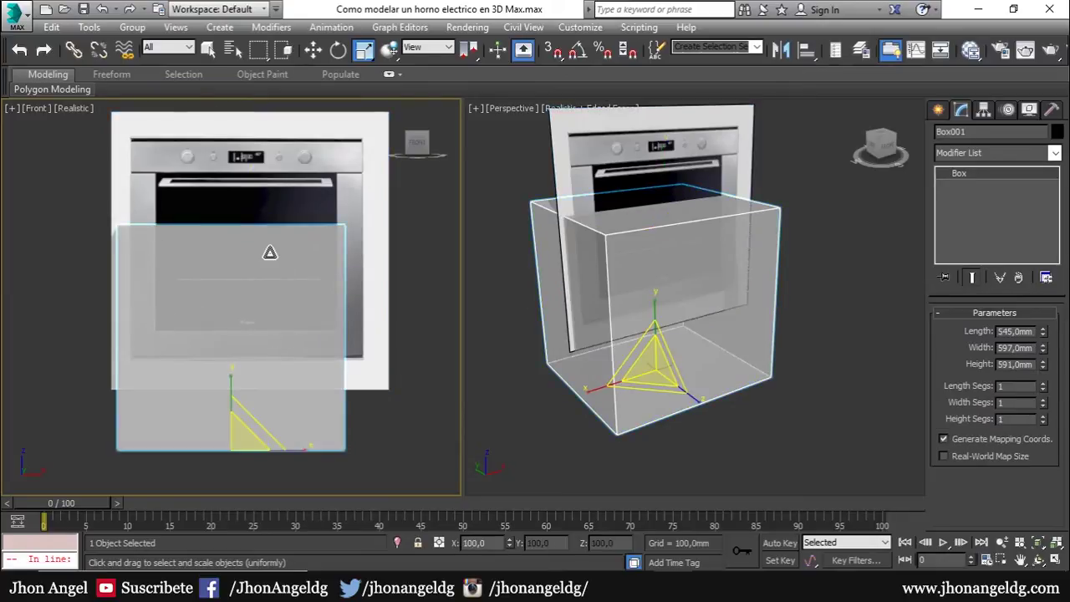
pyautogui.press('w')
pyautogui.click(294, 184)
pyautogui.moveTo(294, 184); pyautogui.dragTo(281, 272)
pyautogui.press('F4')
# Maximize the Front view and nudge the oven image plane slightly right.
pyautogui.moveTo(400, 366); pyautogui.dragTo(405, 321, button='middle')
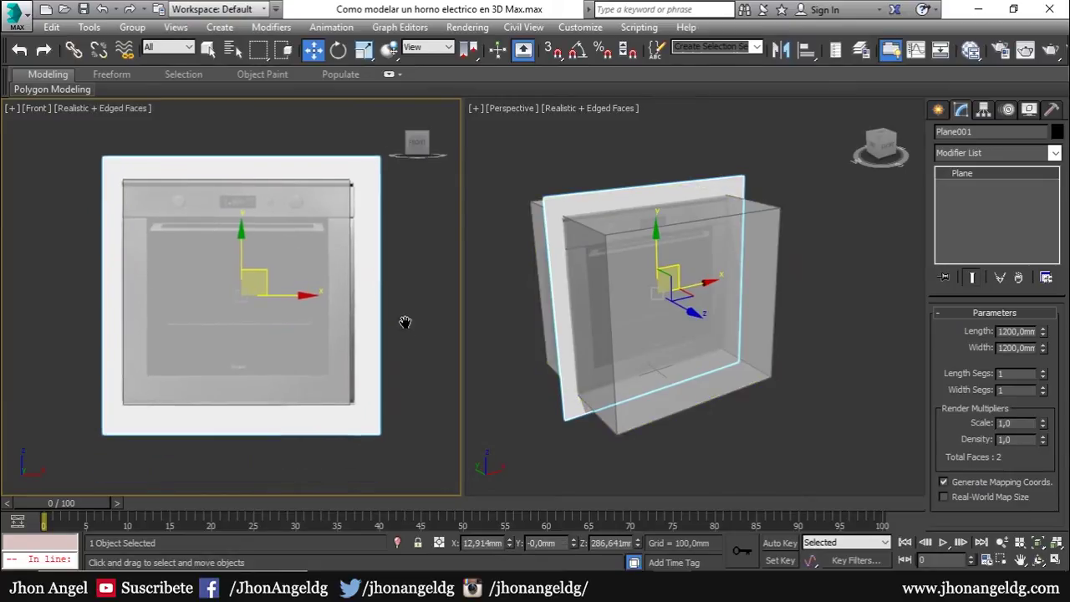
pyautogui.hotkey('alt', 'w')
pyautogui.scroll(-1, 435, 317)
pyautogui.scroll(-1, 470, 310)
pyautogui.scroll(-1, 493, 268)
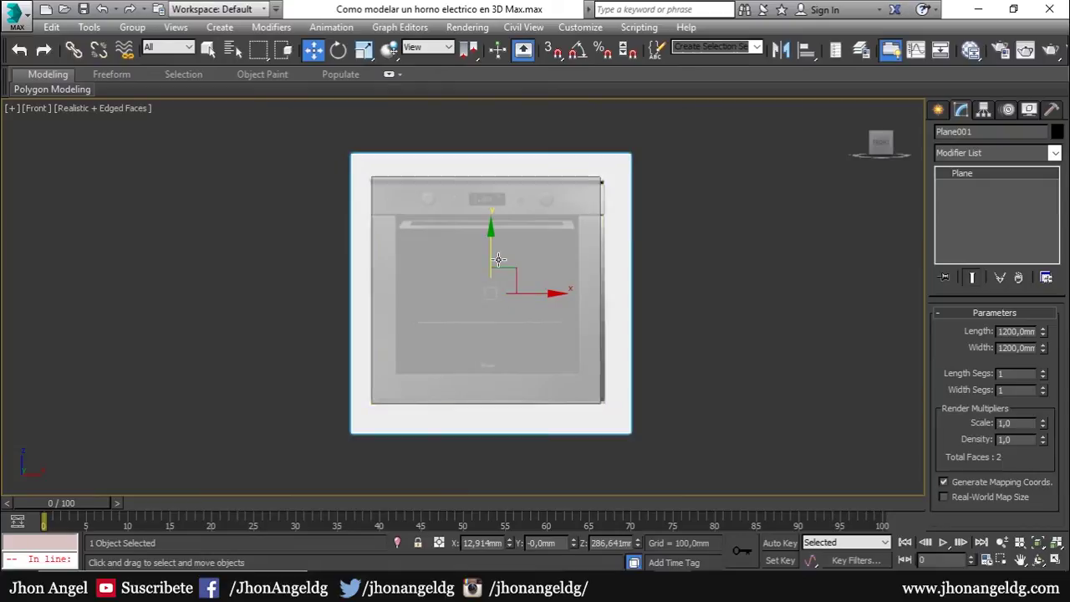
pyautogui.scroll(2, 498, 259)
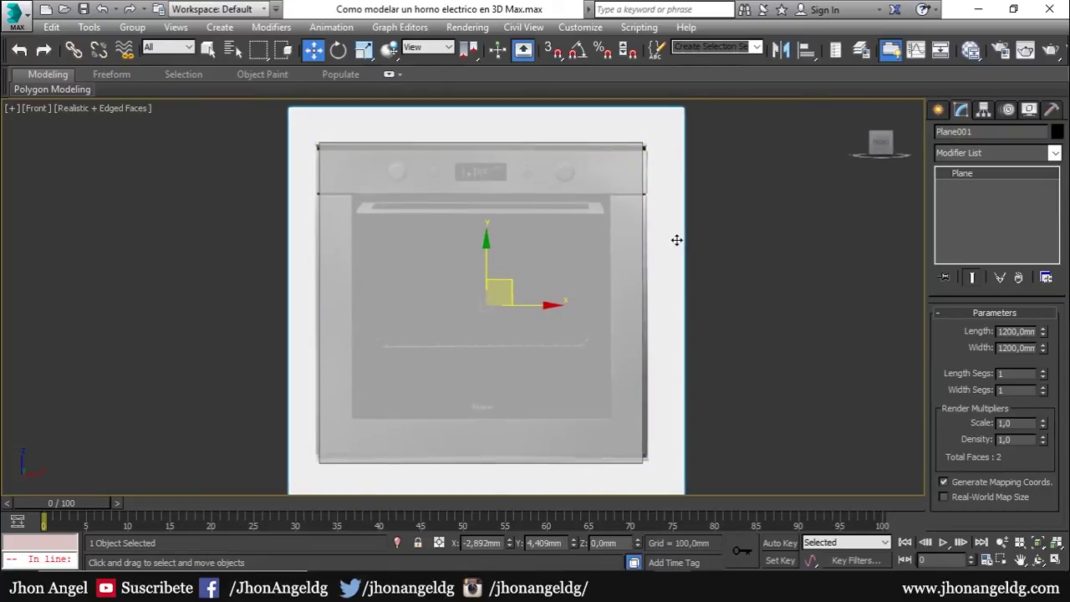
pyautogui.moveTo(676, 240); pyautogui.dragTo(679, 248)
# Scale Plane001 uniformly, shift it slightly left along X, then select Box001.
pyautogui.press('e')
pyautogui.press('r')
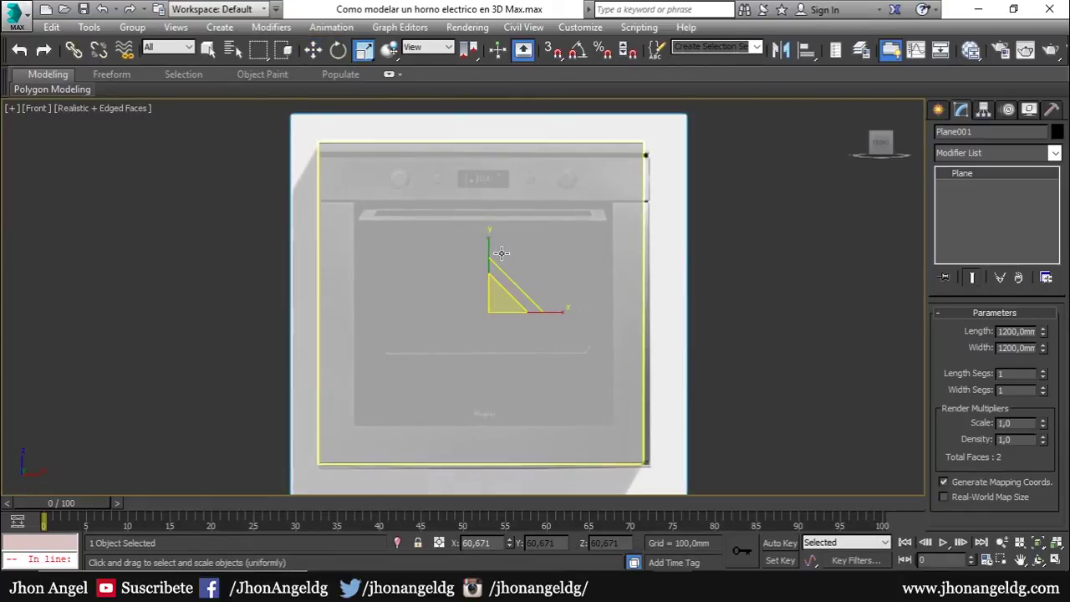
pyautogui.moveTo(501, 295); pyautogui.dragTo(501, 300)
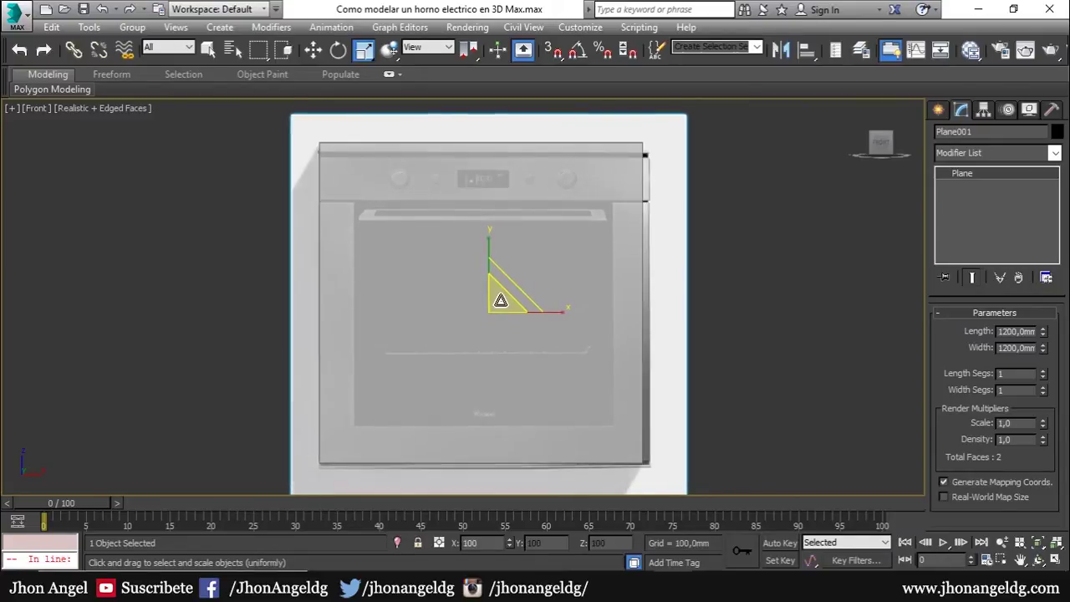
pyautogui.press('w')
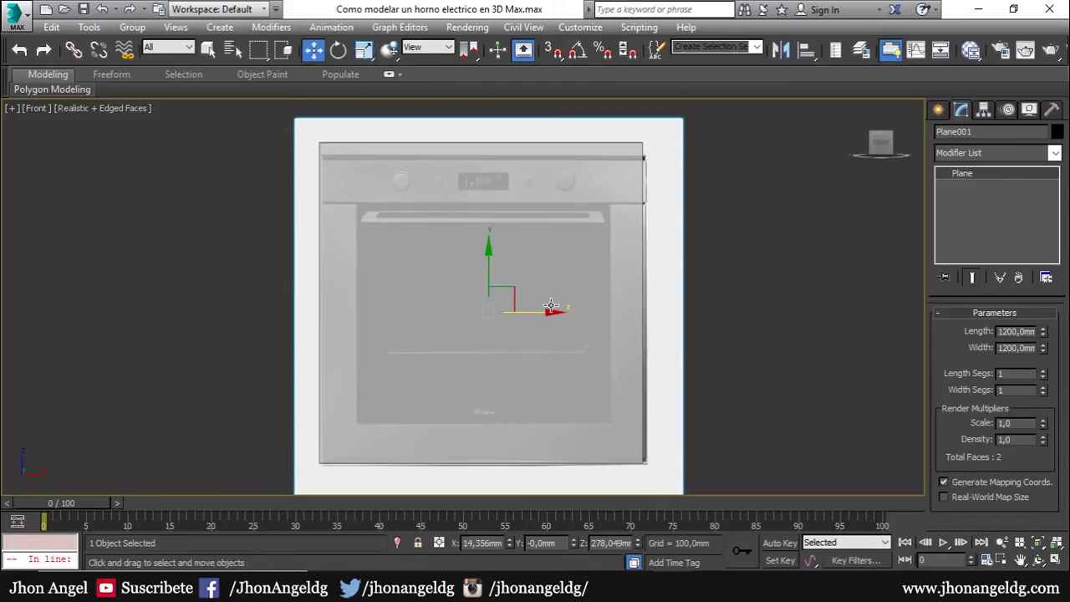
pyautogui.moveTo(546, 312); pyautogui.dragTo(544, 312)
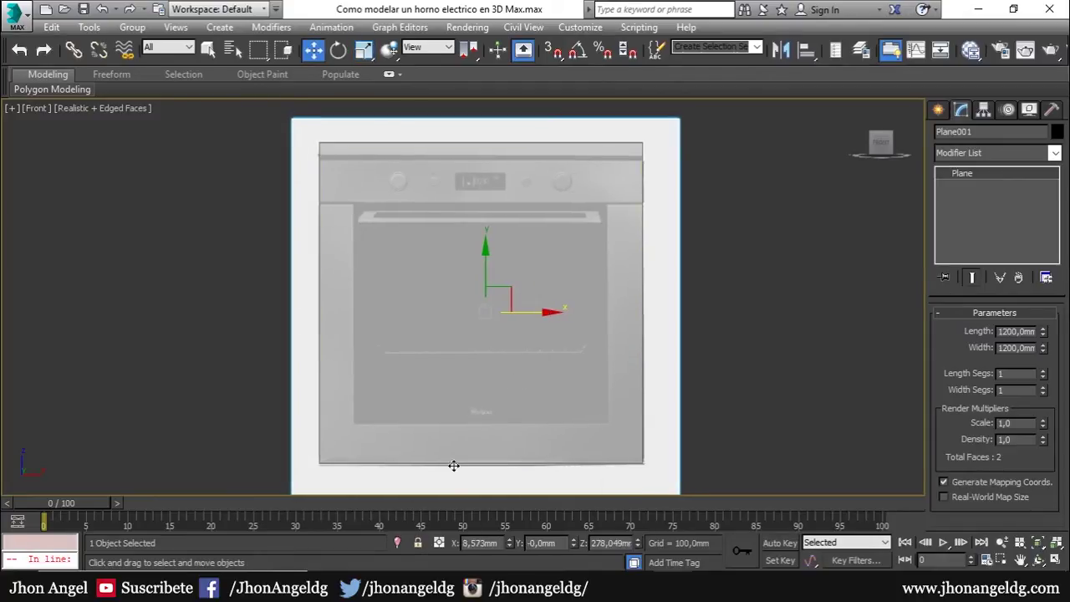
pyautogui.scroll(5, 355, 114)
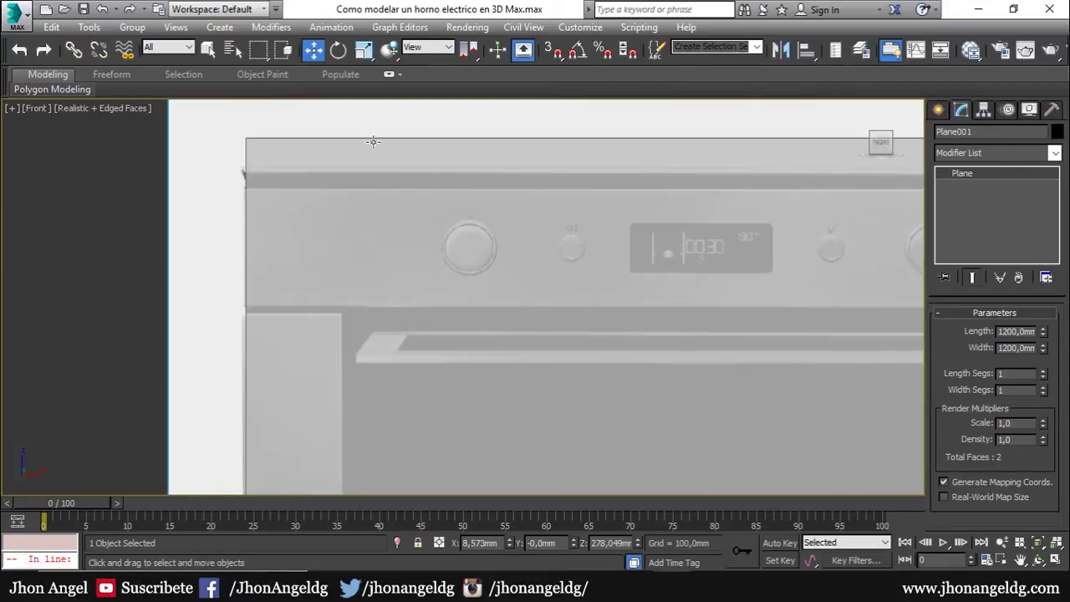
pyautogui.scroll(-2, 401, 198)
pyautogui.click(401, 199)
pyautogui.scroll(-3, 402, 198)
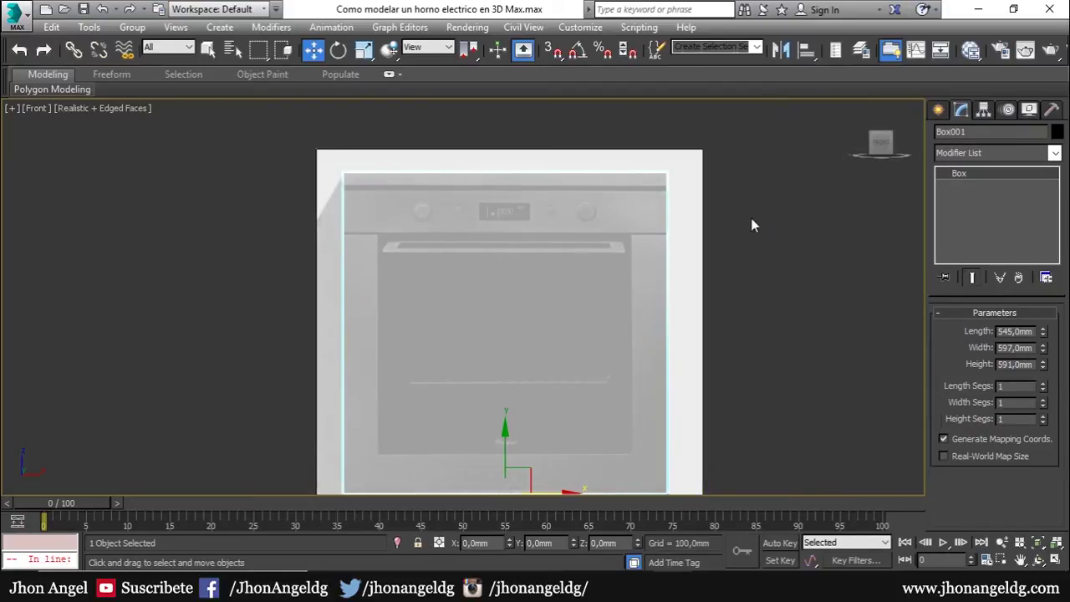
# Add an Edit Poly modifier to Box001.
pyautogui.click(1020, 151)
pyautogui.press('e')
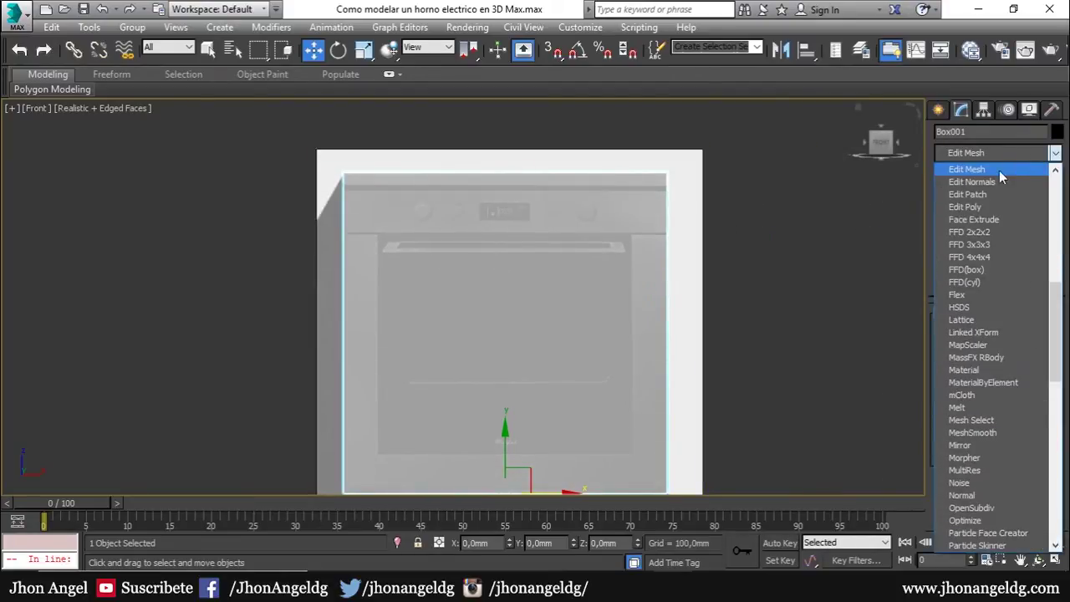
pyautogui.click(971, 207)
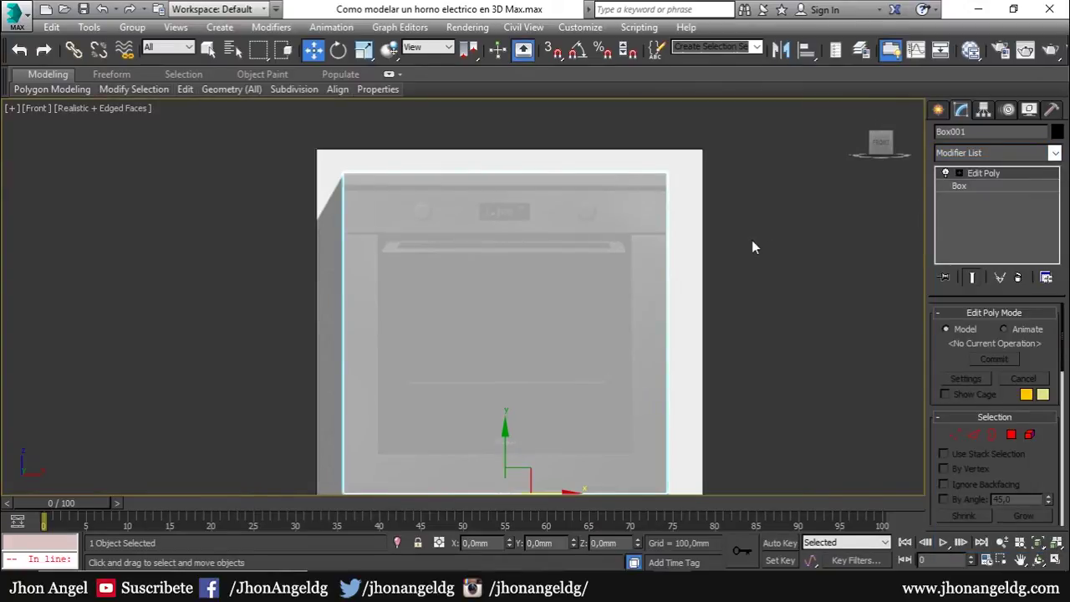
# In Vertex mode, select the box's top vertices and lower them toward the oven's top edge.
pyautogui.press('1')
pyautogui.moveTo(711, 159); pyautogui.dragTo(326, 188)
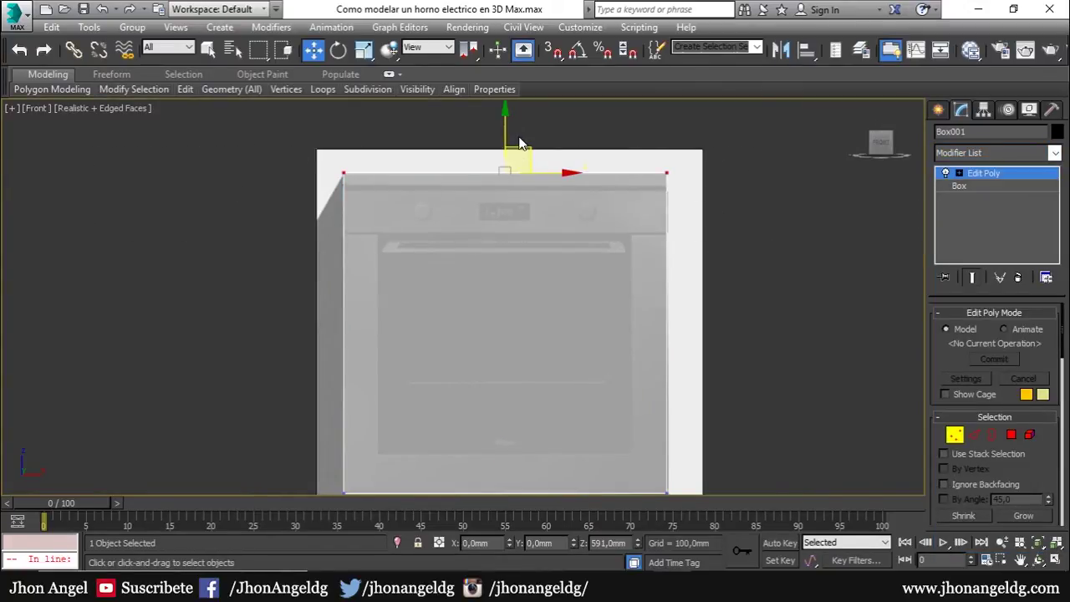
pyautogui.moveTo(506, 130); pyautogui.dragTo(551, 148)
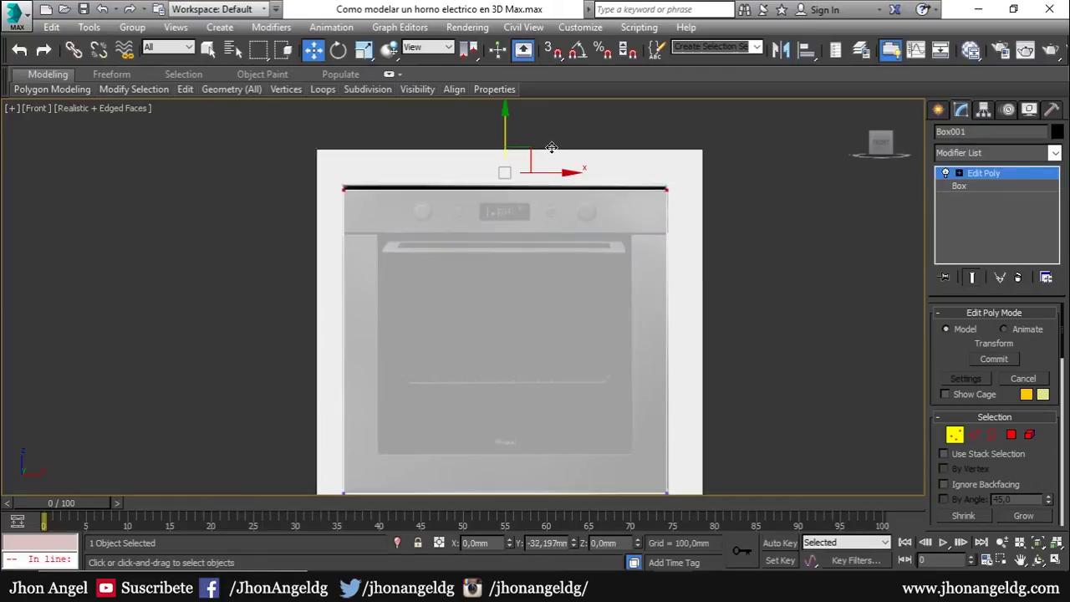
pyautogui.scroll(-5, 552, 148)
pyautogui.scroll(5, 547, 177)
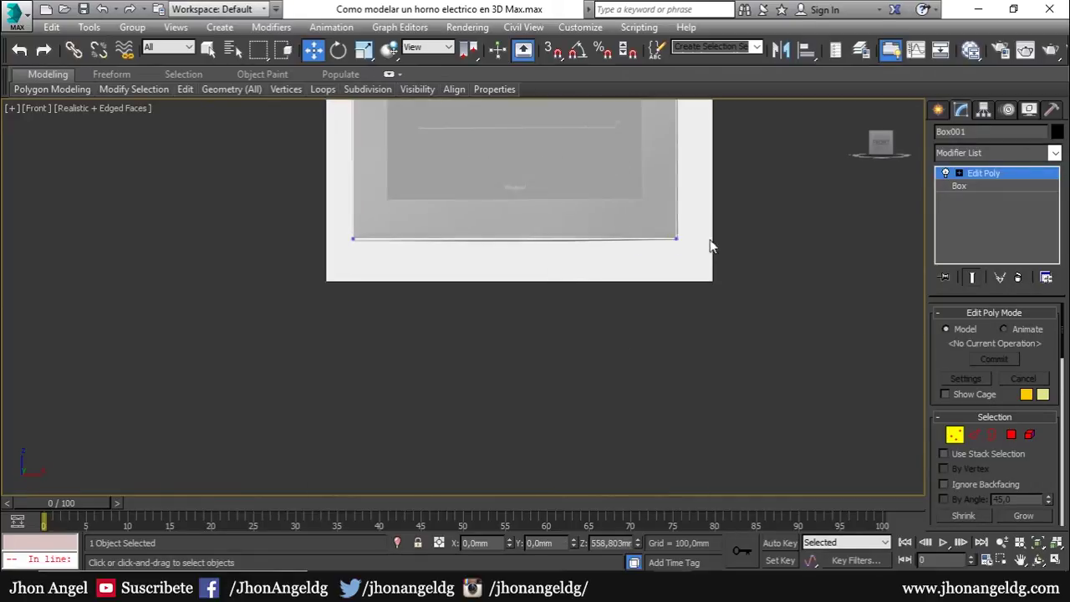
pyautogui.scroll(3, 433, 265)
# Fine-tune the top vertices so the box's top edge matches the panel top in the photo.
pyautogui.moveTo(513, 217); pyautogui.dragTo(540, 199)
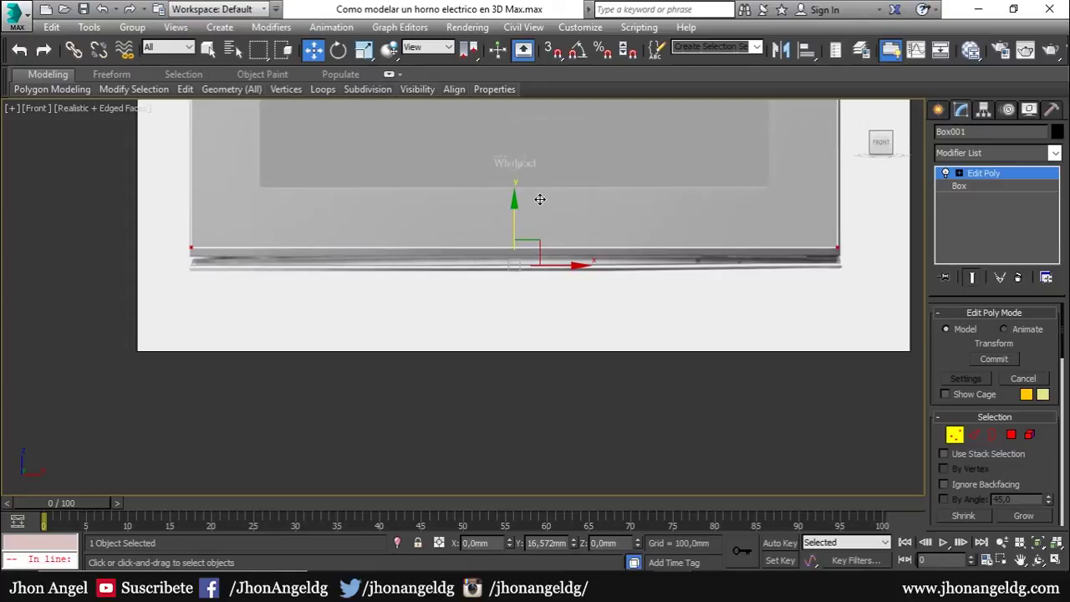
pyautogui.moveTo(540, 199); pyautogui.dragTo(544, 214)
pyautogui.scroll(-4, 543, 214)
pyautogui.moveTo(511, 329)
pyautogui.mouseDown(button='middle')
pyautogui.moveTo(505, 370)
pyautogui.moveTo(513, 329)
pyautogui.mouseUp(button='middle')
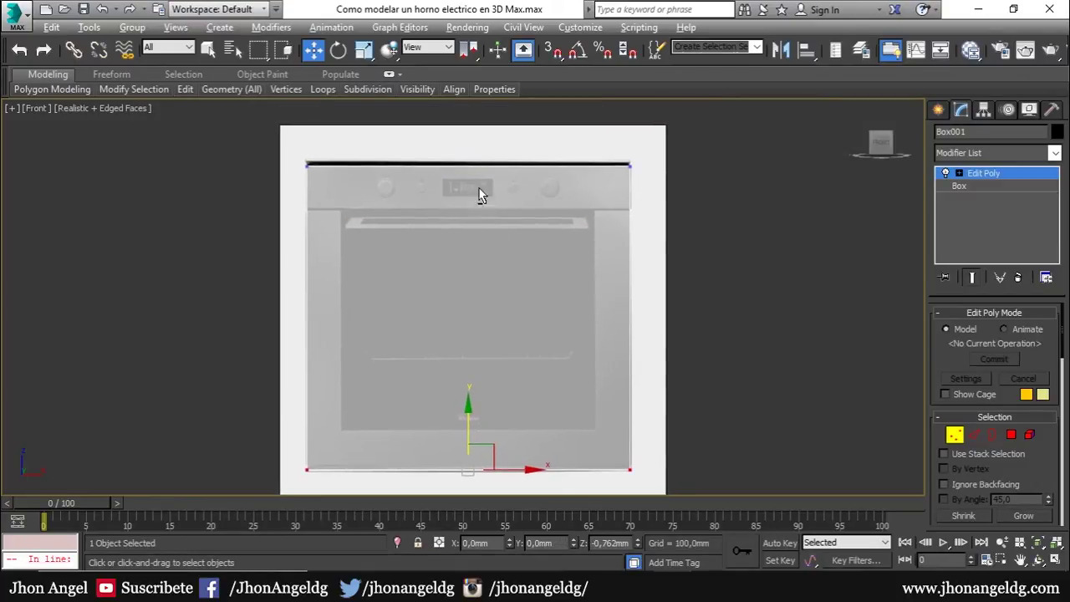
pyautogui.moveTo(654, 142); pyautogui.dragTo(531, 191)
pyautogui.scroll(2, 460, 147)
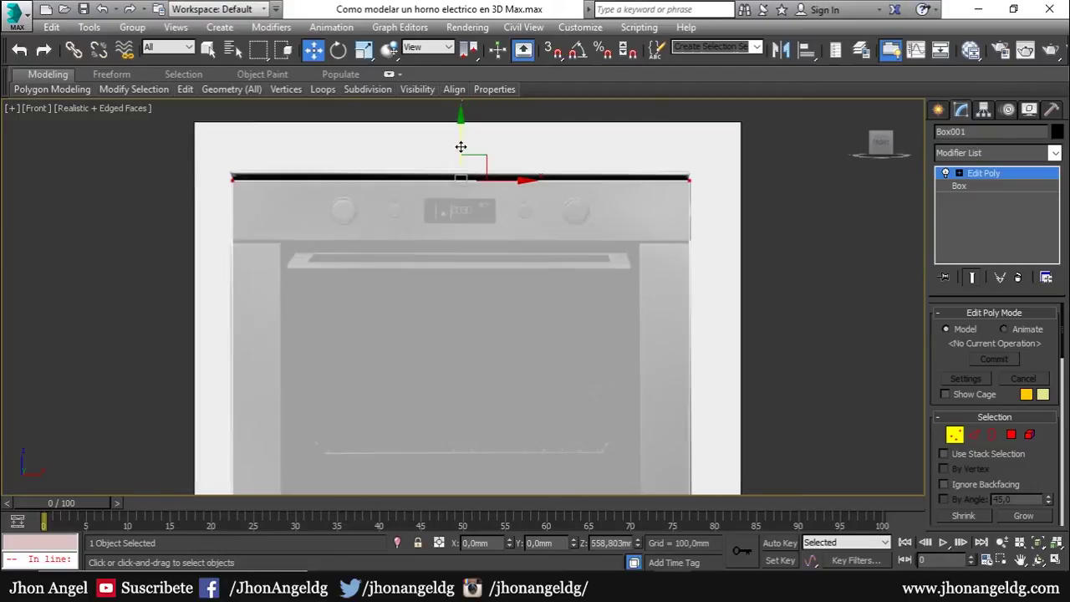
pyautogui.moveTo(460, 141); pyautogui.dragTo(461, 138)
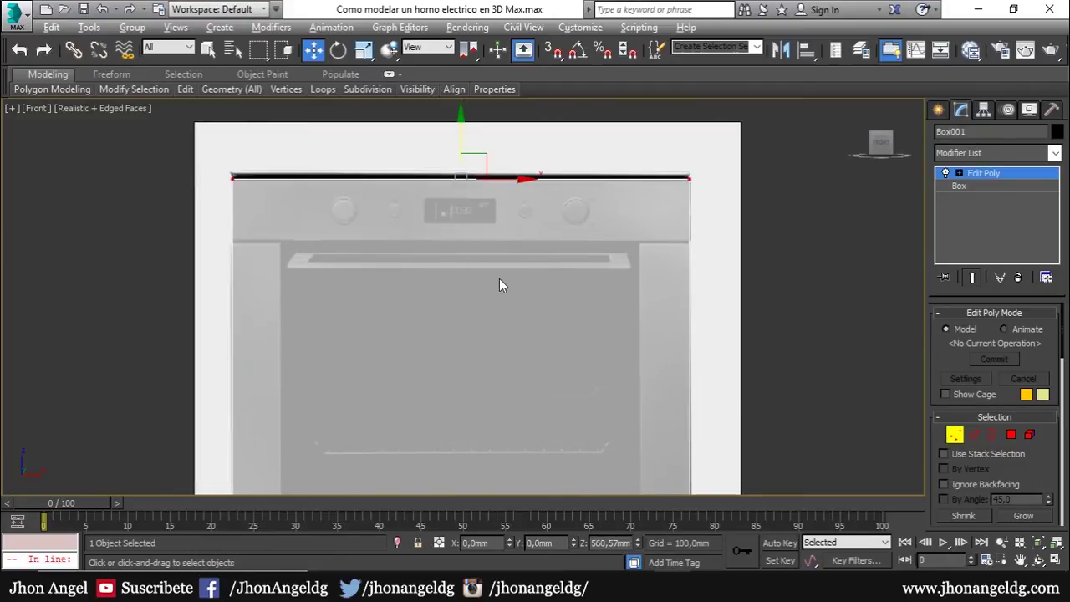
# Restore the split Front and Perspective viewports and return to the box's top level.
pyautogui.hotkey('alt', 'w')
pyautogui.moveTo(640, 286)
pyautogui.keyDown('alt'); pyautogui.mouseDown(button='middle')
pyautogui.moveTo(633, 246)
pyautogui.moveTo(751, 255)
pyautogui.moveTo(636, 244)
pyautogui.mouseUp(button='middle'); pyautogui.keyUp('alt')
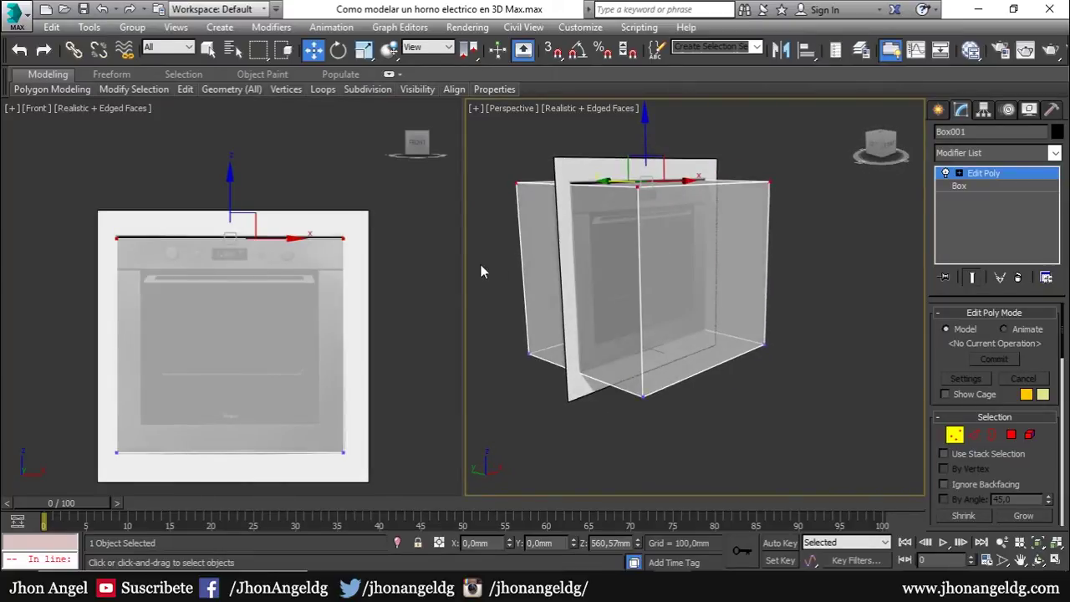
pyautogui.click(635, 244)
pyautogui.click(989, 183)
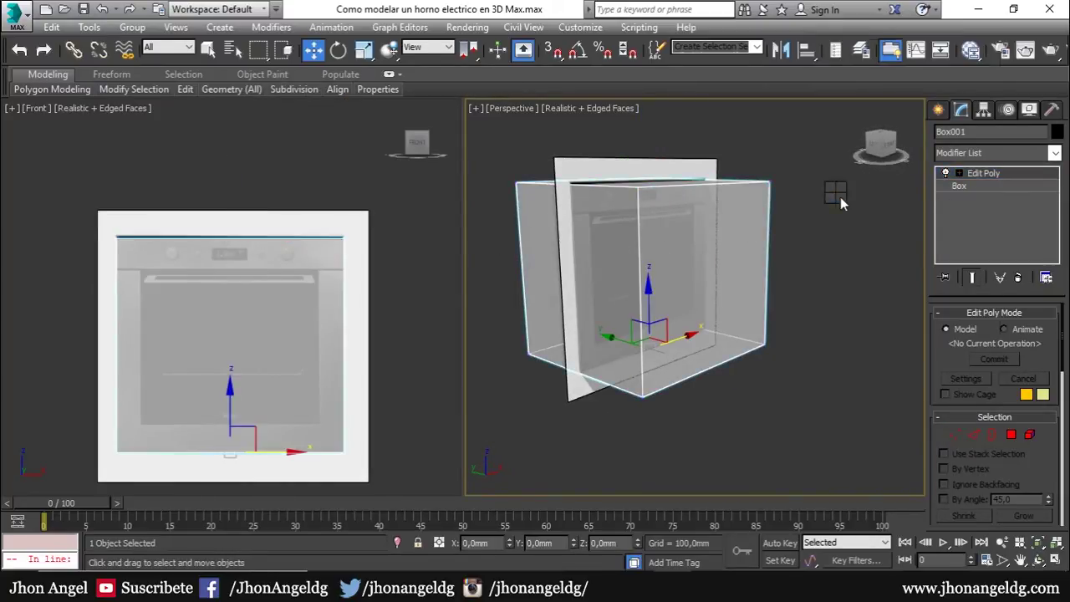
pyautogui.rightClick(836, 193)
pyautogui.click(717, 559)
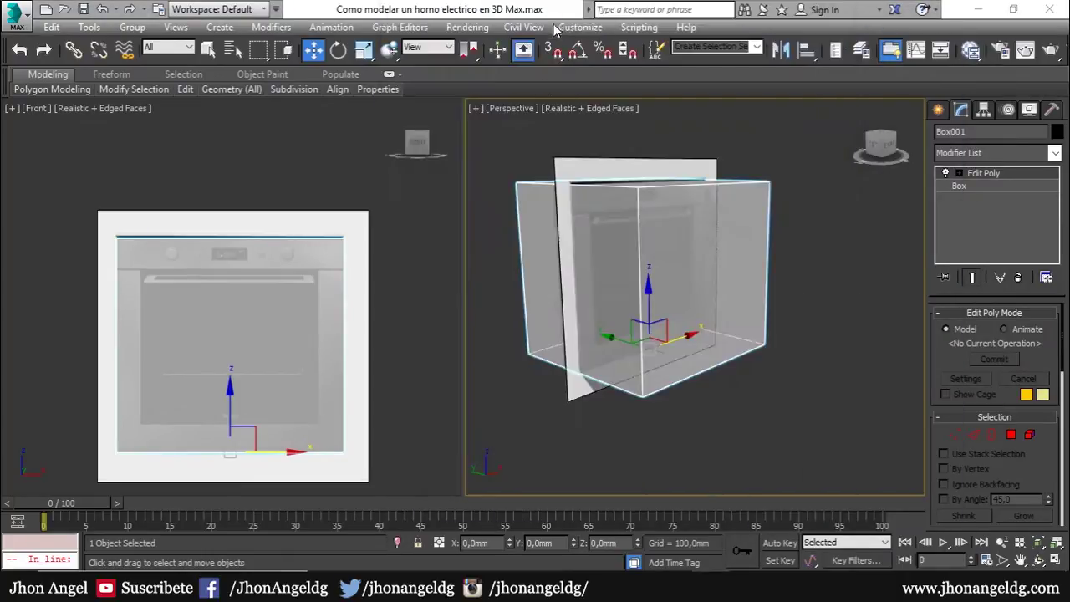
pyautogui.scroll(2, 546, 260)
pyautogui.press('Right')
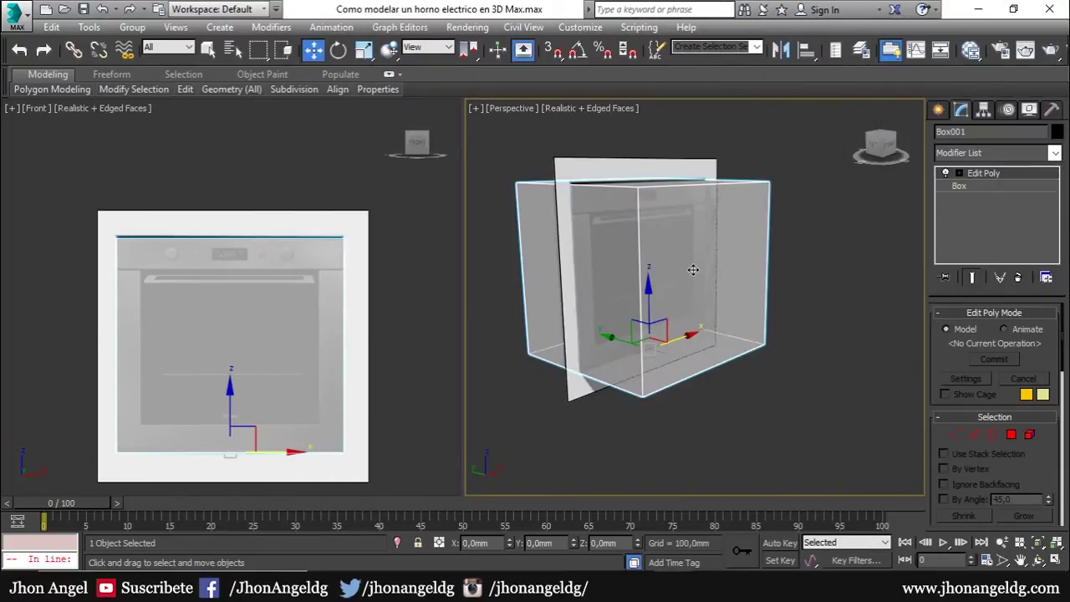
# Select the box's front polygon and set its Y position to -242,5 mm.
pyautogui.keyDown('alt'); pyautogui.moveTo(693, 269); pyautogui.dragTo(724, 263, button='middle'); pyautogui.keyUp('alt')
pyautogui.press('4')
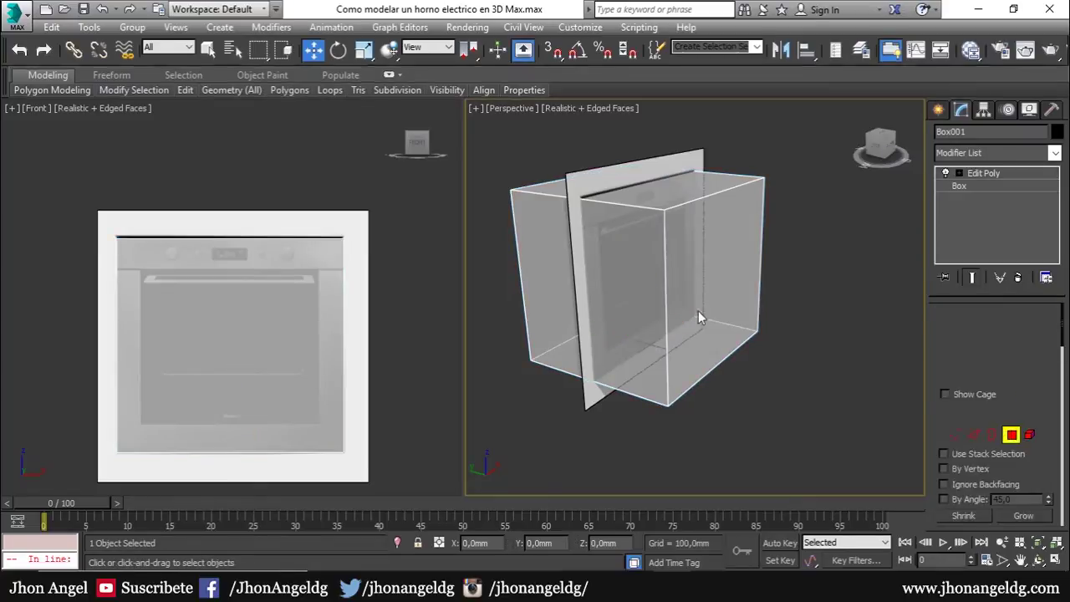
pyautogui.click(698, 318)
pyautogui.keyDown('alt'); pyautogui.moveTo(762, 351); pyautogui.dragTo(798, 346, button='middle'); pyautogui.keyUp('alt')
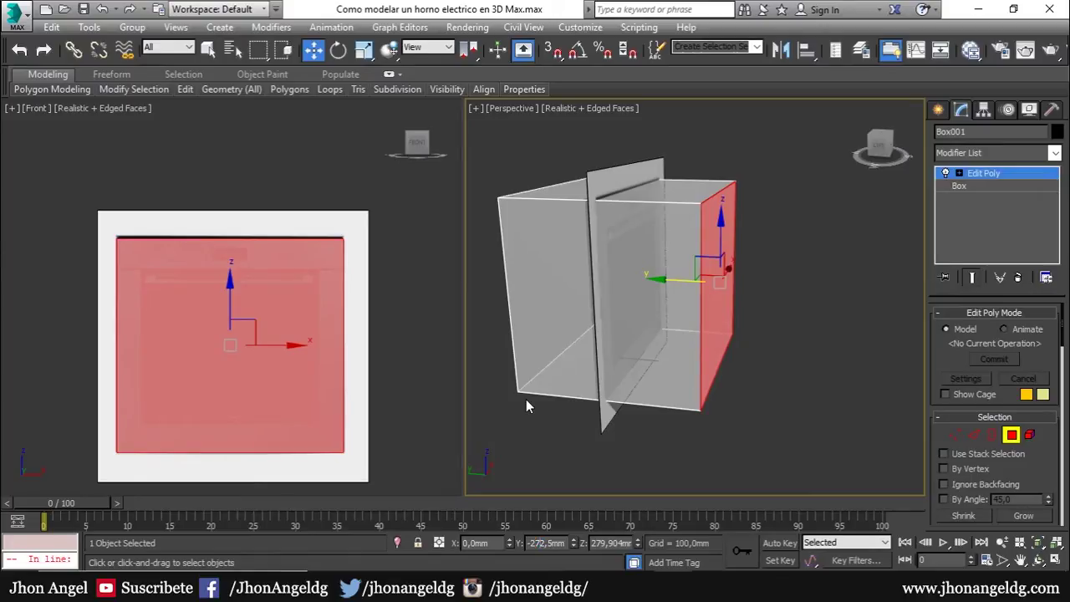
pyautogui.write('-242,5')
pyautogui.press('Return')
# Detach the front face as Object001 and return to object level.
pyautogui.moveTo(756, 238)
pyautogui.keyDown('alt'); pyautogui.mouseDown(button='middle')
pyautogui.moveTo(774, 294)
pyautogui.moveTo(797, 285)
pyautogui.mouseUp(button='middle'); pyautogui.keyUp('alt')
pyautogui.keyDown('alt'); pyautogui.moveTo(774, 391); pyautogui.dragTo(930, 431, button='middle'); pyautogui.keyUp('alt')
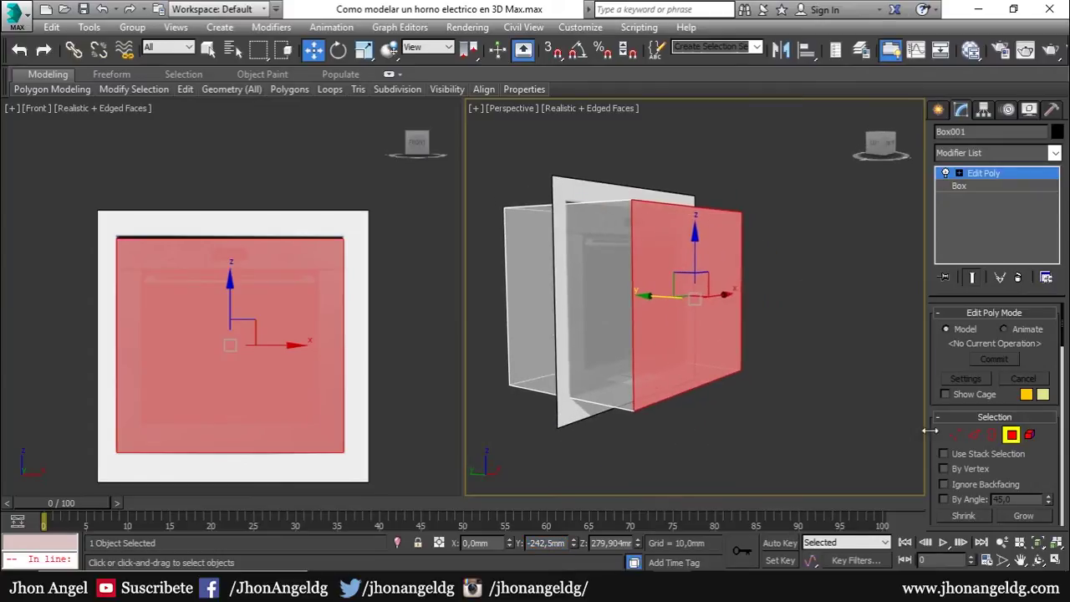
pyautogui.moveTo(1041, 474); pyautogui.dragTo(1027, 289)
pyautogui.moveTo(996, 437)
pyautogui.mouseDown()
pyautogui.moveTo(999, 352)
pyautogui.moveTo(1015, 307)
pyautogui.mouseUp()
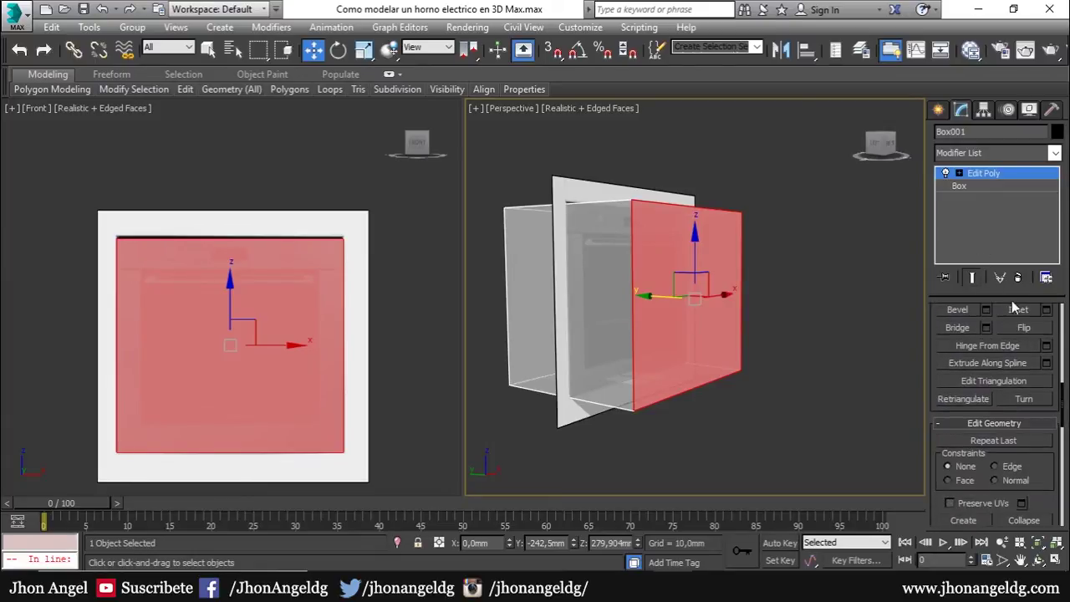
pyautogui.moveTo(1041, 495); pyautogui.dragTo(1041, 422)
pyautogui.click(1018, 465)
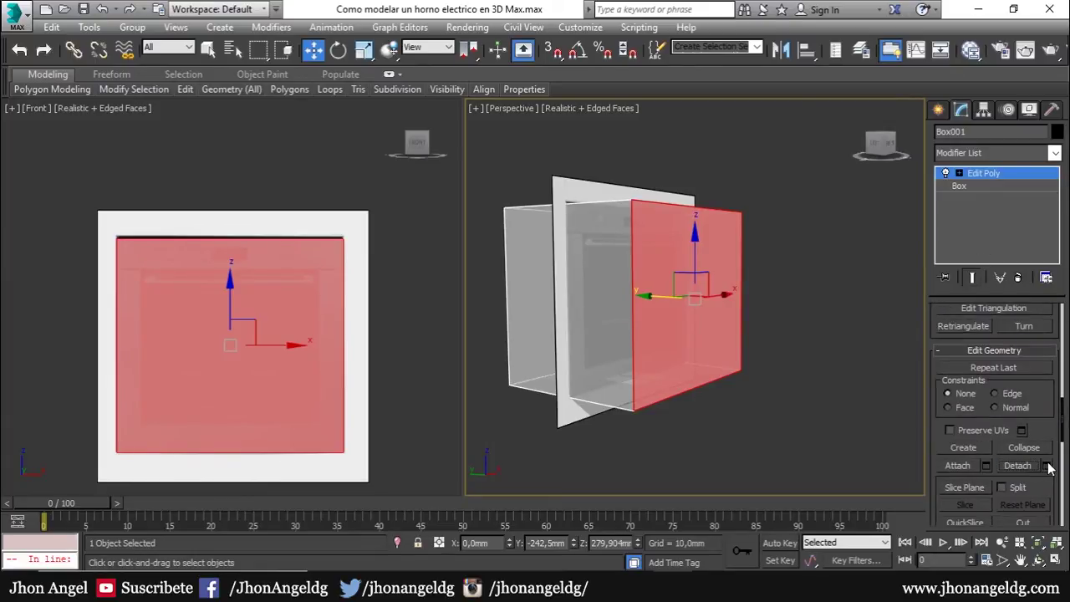
pyautogui.click(585, 301)
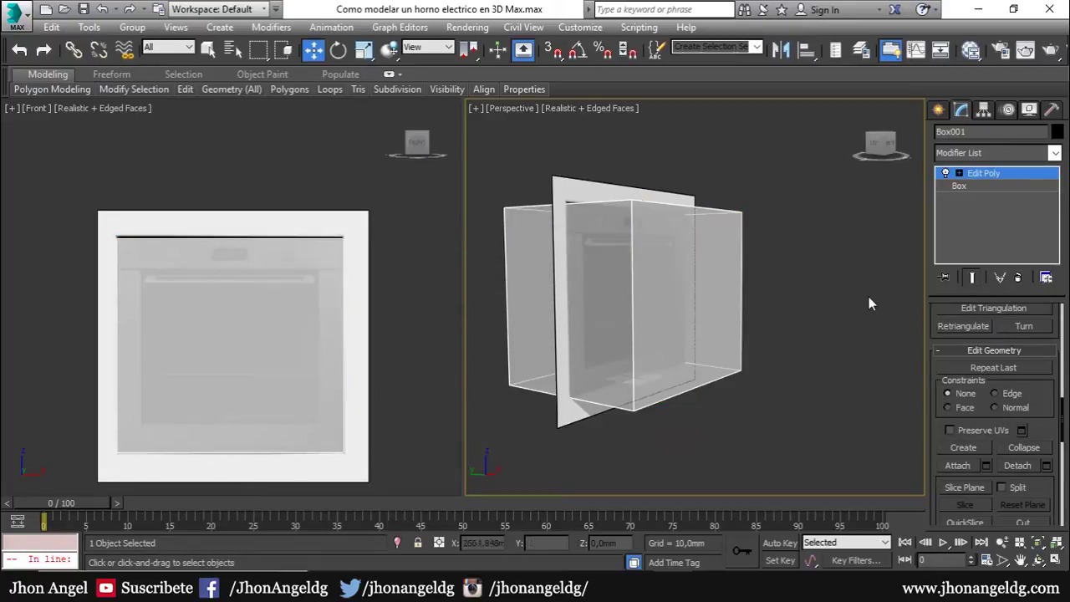
pyautogui.click(991, 173)
# Collapse the box to an editable poly and select the detached front panel.
pyautogui.rightClick(591, 254)
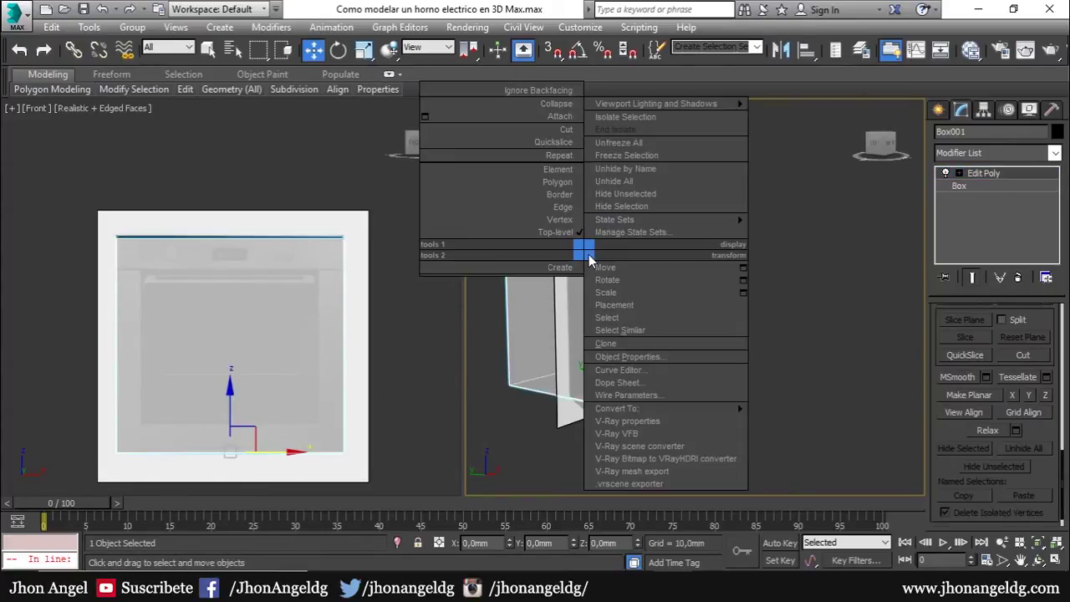
pyautogui.click(694, 205)
pyautogui.click(666, 326)
pyautogui.keyDown('alt'); pyautogui.moveTo(666, 325); pyautogui.dragTo(633, 347, button='middle'); pyautogui.keyUp('alt')
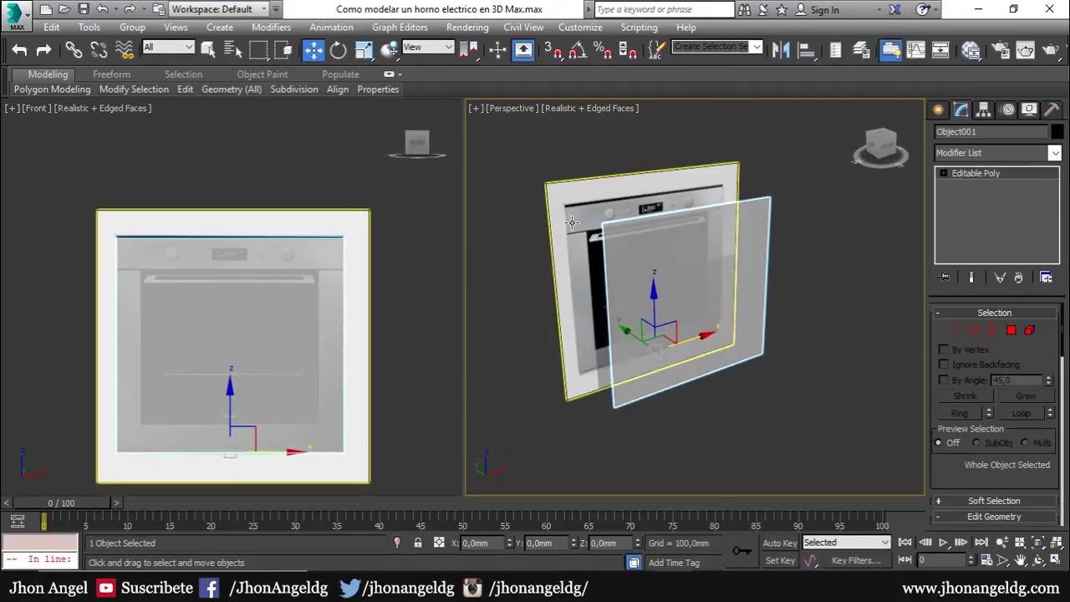
pyautogui.keyDown('alt'); pyautogui.moveTo(681, 270); pyautogui.dragTo(683, 310, button='middle'); pyautogui.keyUp('alt')
# Connect the panel's two vertical side edges with a new horizontal edge.
pyautogui.press('2')
pyautogui.keyDown('alt'); pyautogui.moveTo(670, 364); pyautogui.dragTo(656, 322, button='middle'); pyautogui.keyUp('alt')
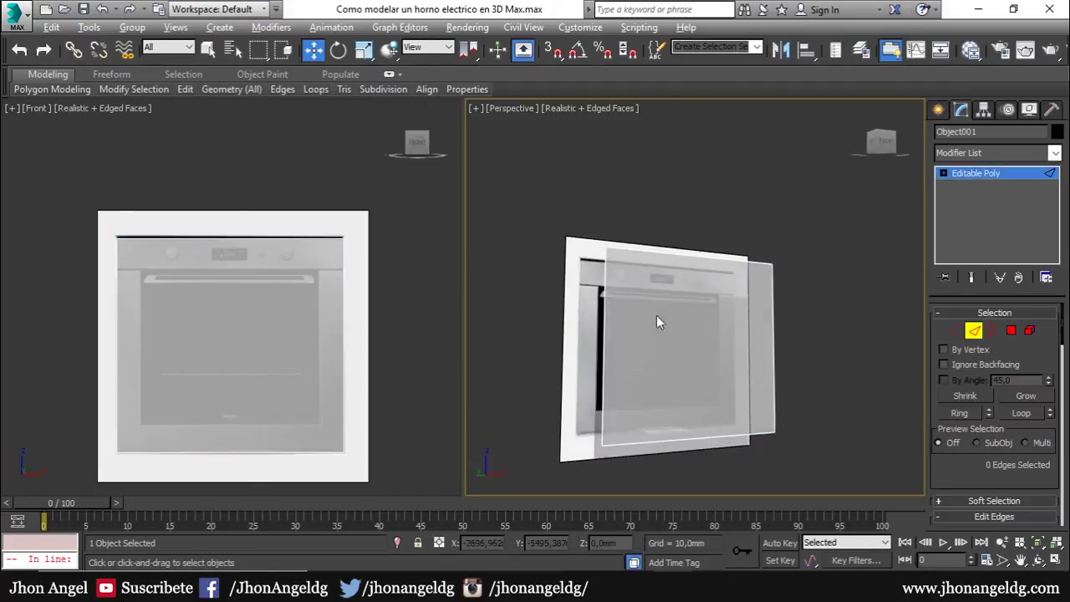
pyautogui.moveTo(553, 336); pyautogui.dragTo(786, 342)
pyautogui.scroll(2, 600, 298)
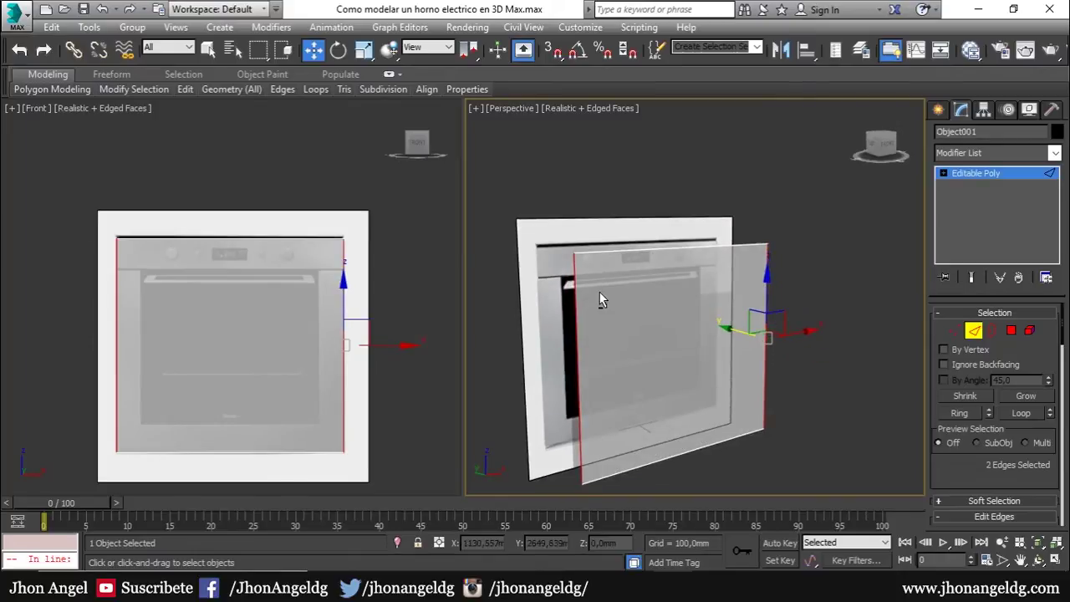
pyautogui.scroll(3, 600, 299)
pyautogui.moveTo(614, 301); pyautogui.dragTo(677, 296, button='middle')
pyautogui.rightClick(678, 295)
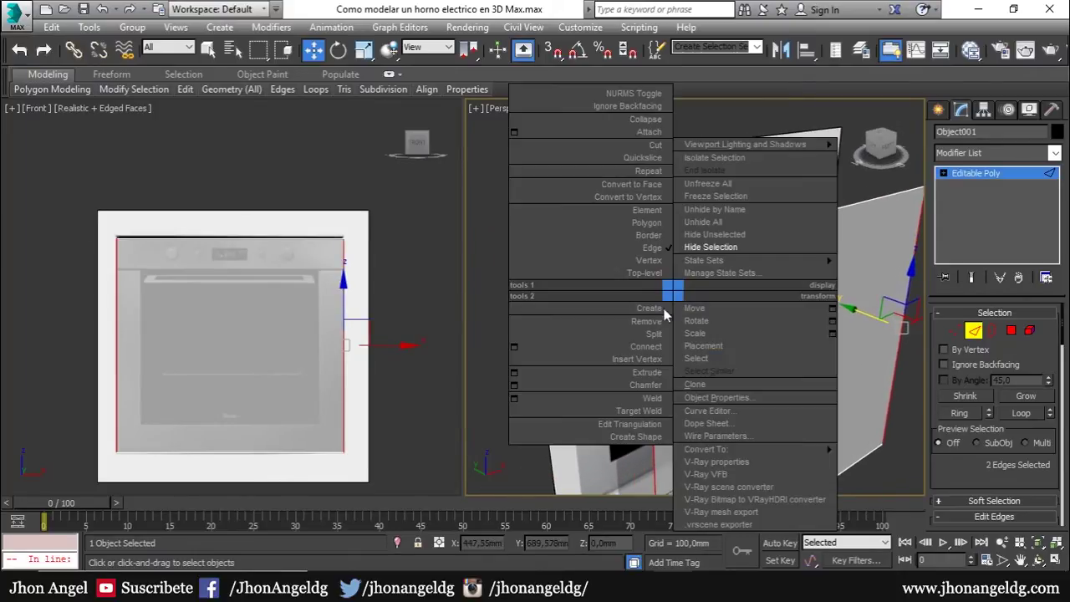
pyautogui.click(527, 349)
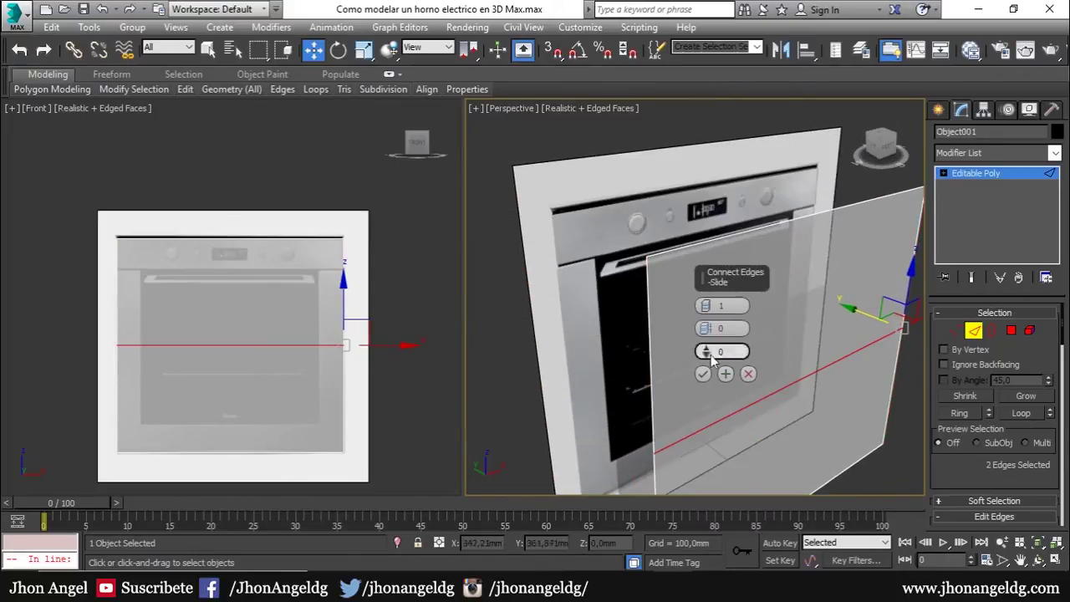
pyautogui.click(702, 373)
pyautogui.moveTo(876, 302); pyautogui.dragTo(790, 326, button='middle')
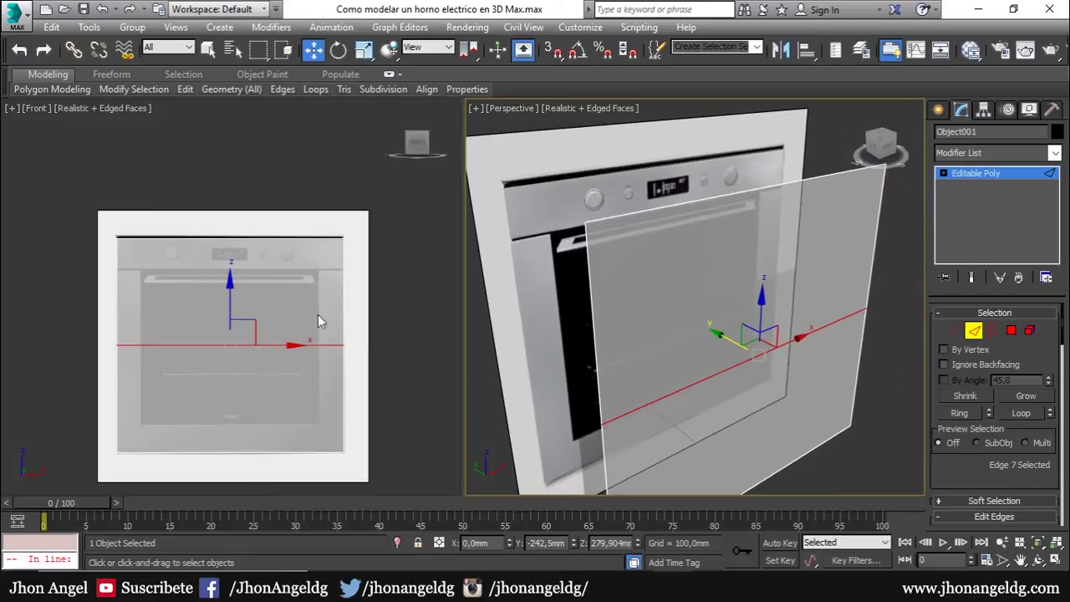
pyautogui.scroll(4, 242, 293)
# Move the new edge up to line up with the control panel's base.
pyautogui.moveTo(269, 334); pyautogui.dragTo(251, 171)
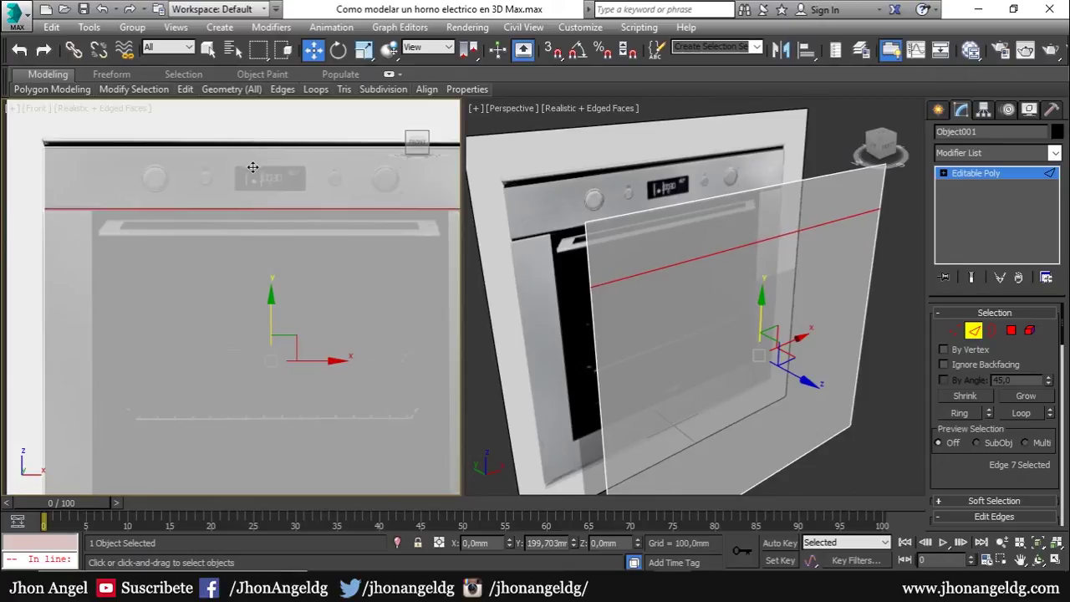
pyautogui.scroll(5, 61, 207)
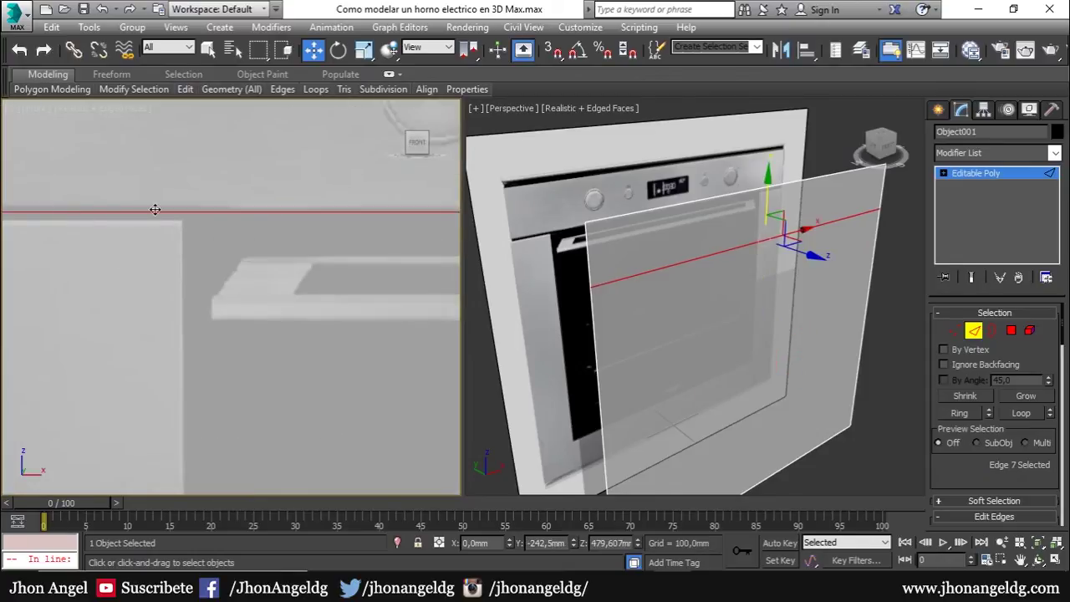
pyautogui.scroll(-2, 192, 217)
pyautogui.moveTo(235, 223); pyautogui.dragTo(239, 225)
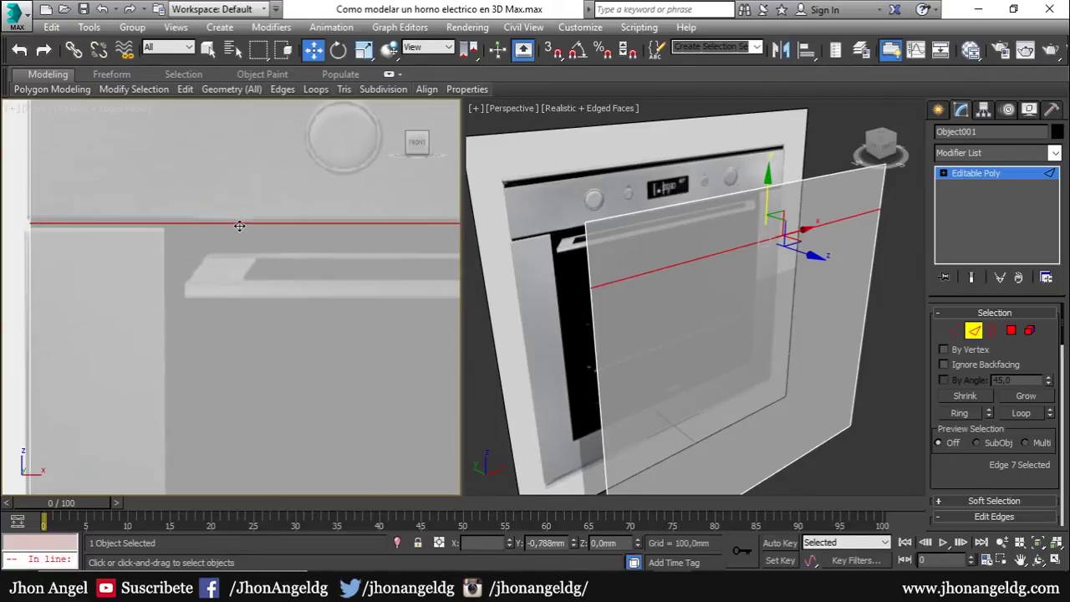
pyautogui.scroll(-2, 239, 231)
pyautogui.scroll(-2, 247, 248)
pyautogui.moveTo(255, 259)
pyautogui.mouseDown(button='middle')
pyautogui.moveTo(185, 260)
pyautogui.moveTo(184, 273)
pyautogui.mouseUp(button='middle')
# Detach the top strip polygon as Object002.
pyautogui.click(1011, 330)
pyautogui.click(757, 221)
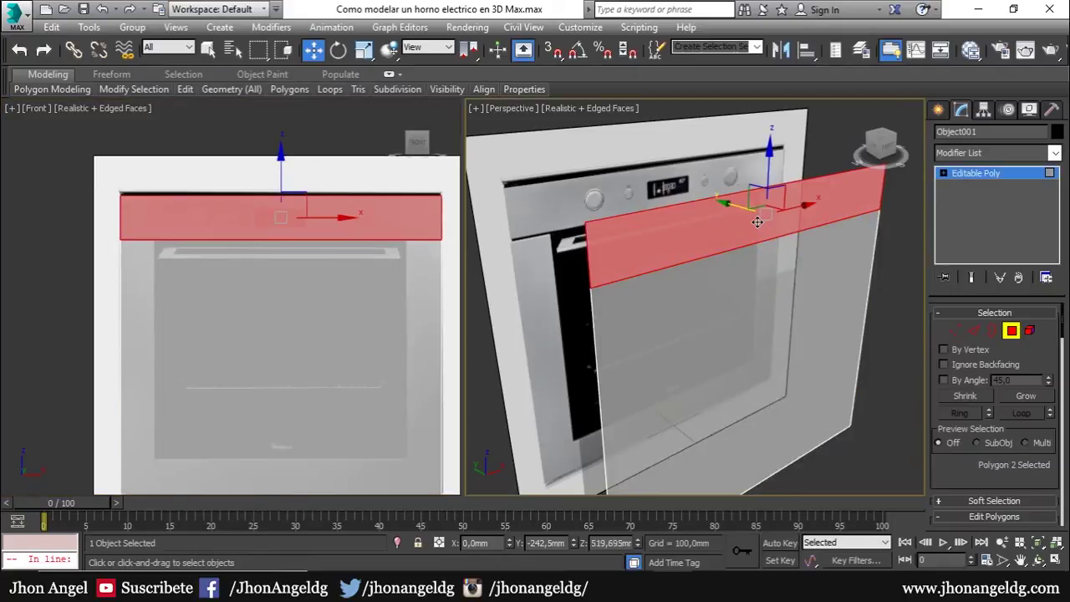
pyautogui.scroll(-3, 1012, 443)
pyautogui.scroll(-3, 1028, 455)
pyautogui.scroll(-3, 1037, 464)
pyautogui.scroll(-3, 1042, 468)
pyautogui.click(1023, 446)
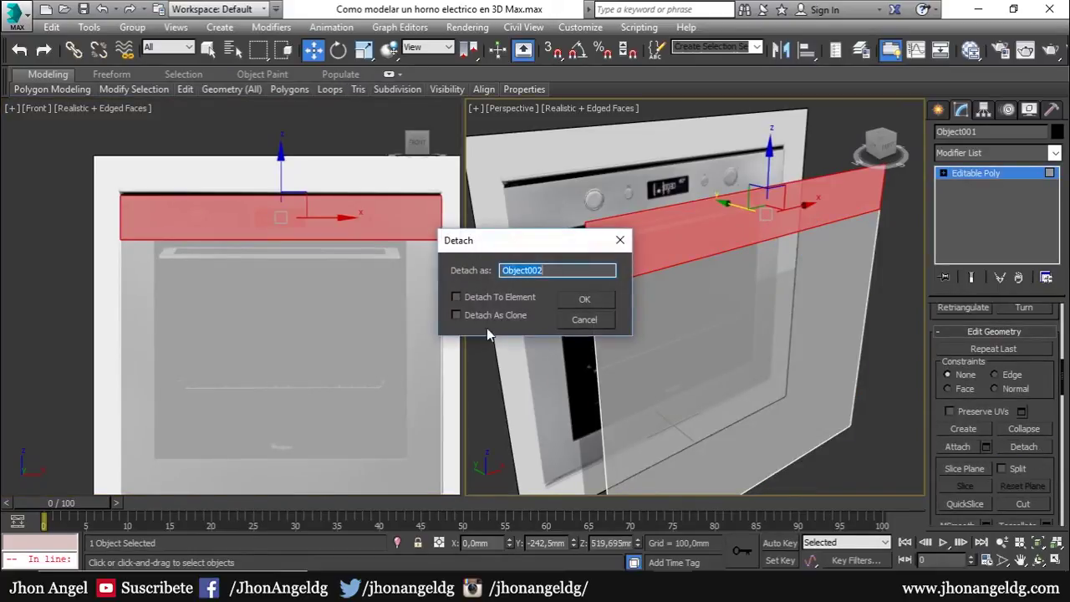
pyautogui.click(568, 297)
# Select only the door face's top and bottom border edges.
pyautogui.click(733, 296)
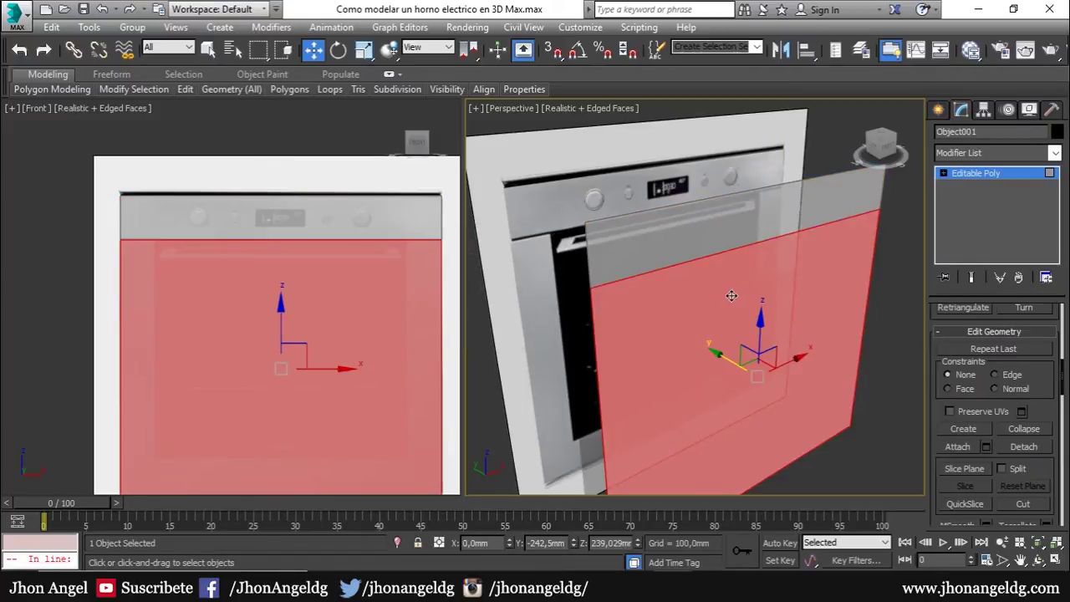
pyautogui.press('2')
pyautogui.click(717, 249)
pyautogui.scroll(-3, 718, 192)
pyautogui.keyDown('ctrl'); pyautogui.click(741, 393); pyautogui.keyUp('ctrl')
pyautogui.keyDown('alt'); pyautogui.moveTo(743, 399); pyautogui.dragTo(731, 330, button='middle'); pyautogui.keyUp('alt')
# Connect the door's top and bottom edges with two vertical edges, pinched 73 toward the sides.
pyautogui.scroll(3, 731, 330)
pyautogui.rightClick(731, 330)
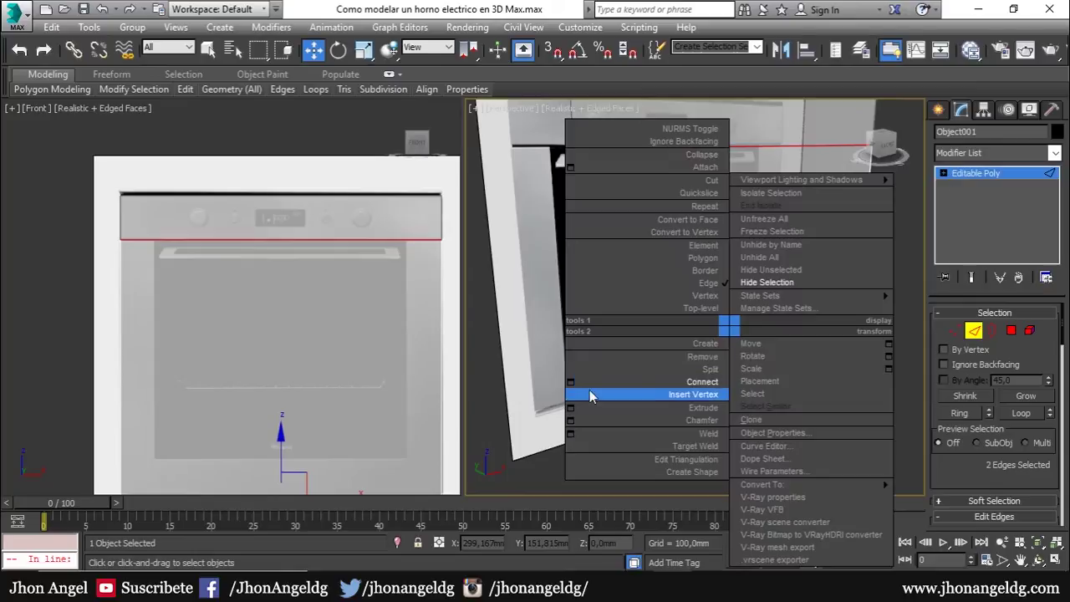
pyautogui.click(571, 382)
pyautogui.click(705, 303)
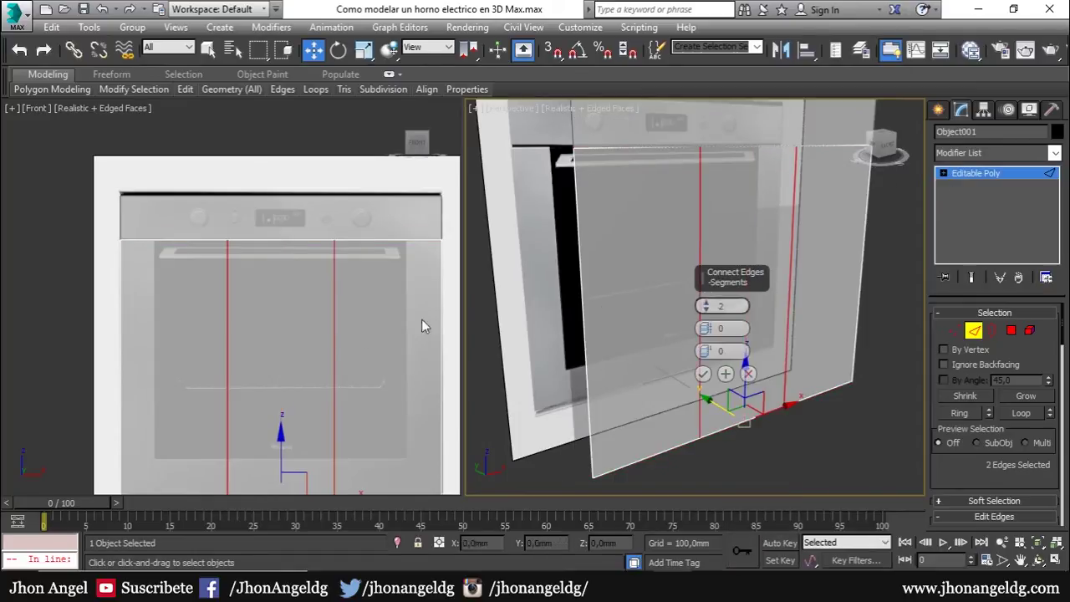
pyautogui.moveTo(421, 326); pyautogui.dragTo(267, 276, button='middle')
pyautogui.moveTo(266, 276); pyautogui.dragTo(400, 215)
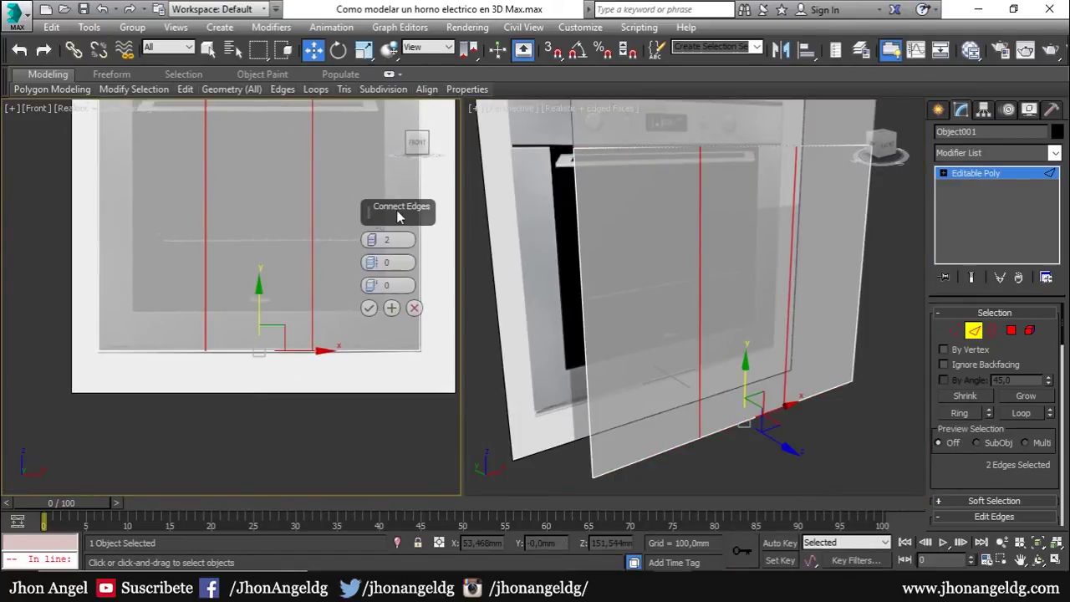
pyautogui.moveTo(400, 216); pyautogui.dragTo(175, 331, button='middle')
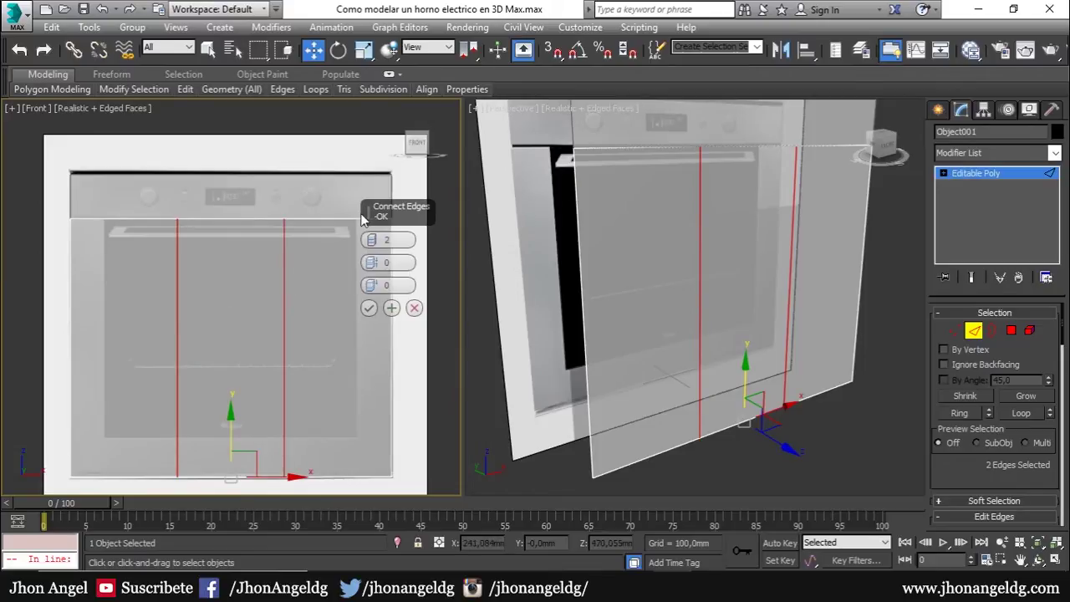
pyautogui.moveTo(372, 263); pyautogui.dragTo(353, 27)
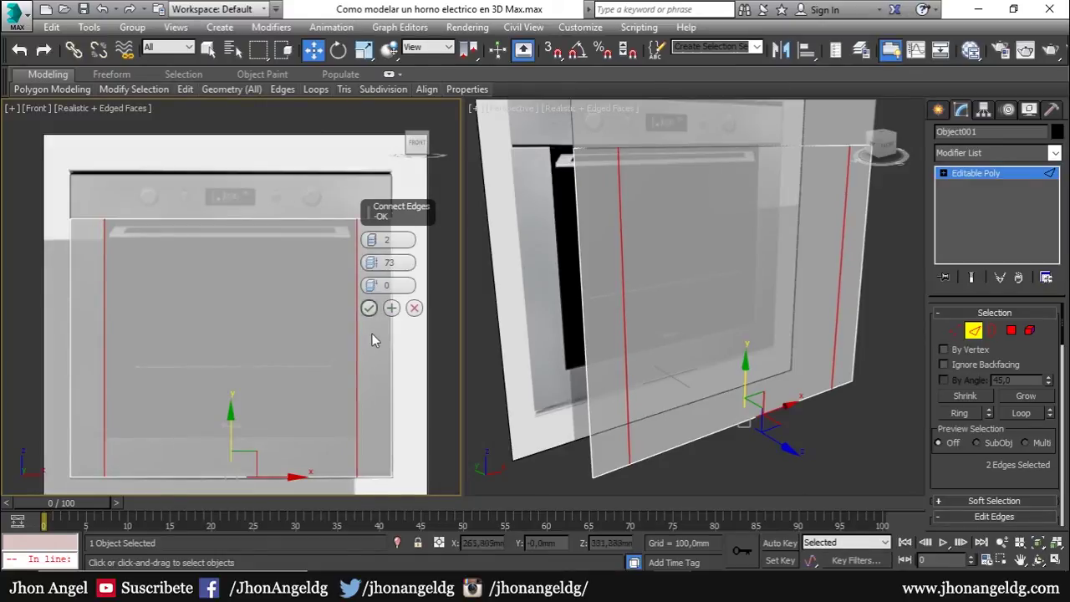
pyautogui.click(369, 308)
# Connect the side edges with one horizontal edge and move it down near the door bottom.
pyautogui.click(355, 380)
pyautogui.moveTo(348, 386); pyautogui.dragTo(75, 334, button='middle')
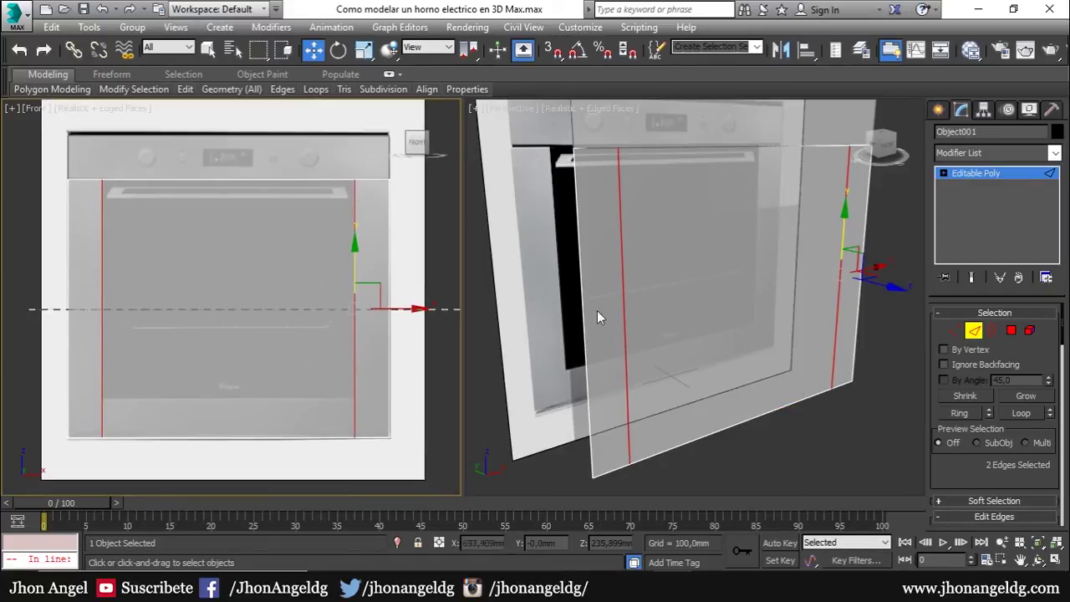
pyautogui.keyDown('ctrl'); pyautogui.click(643, 310); pyautogui.keyUp('ctrl')
pyautogui.rightClick(230, 297)
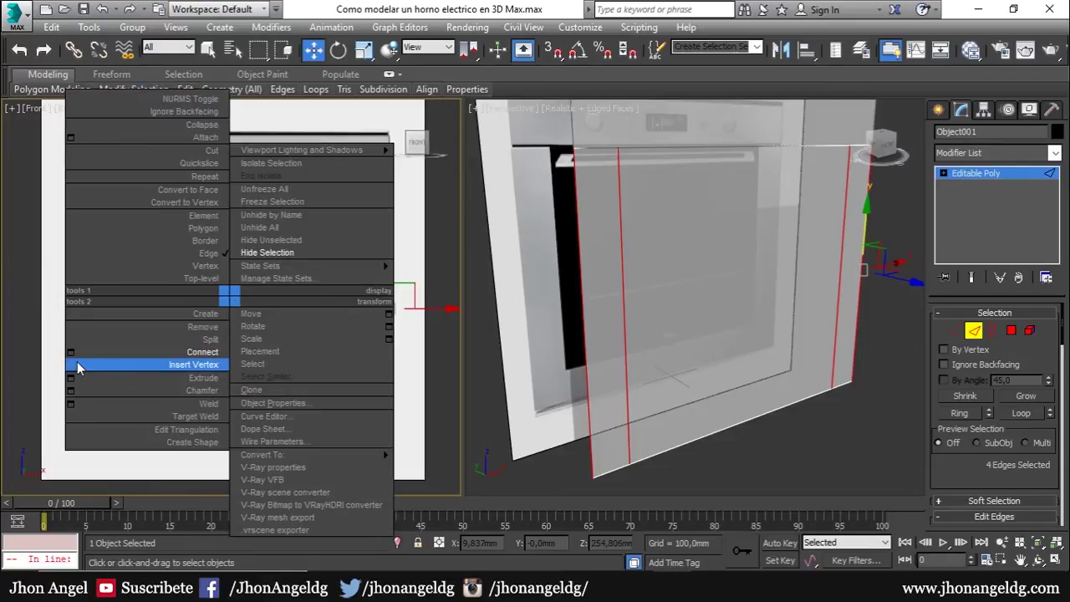
pyautogui.click(71, 352)
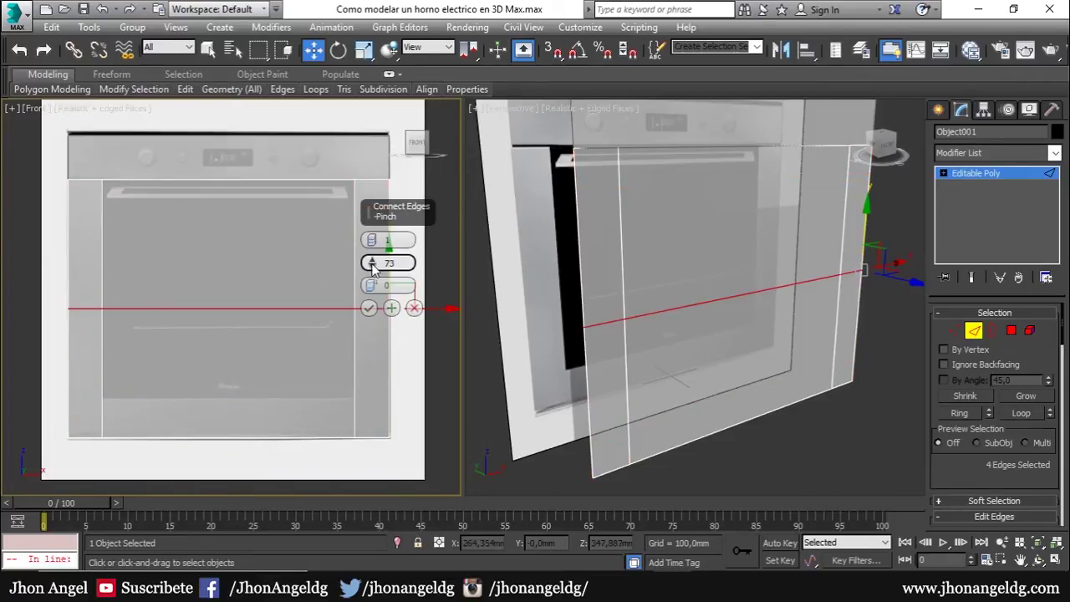
pyautogui.click(369, 308)
pyautogui.moveTo(228, 264); pyautogui.dragTo(230, 358)
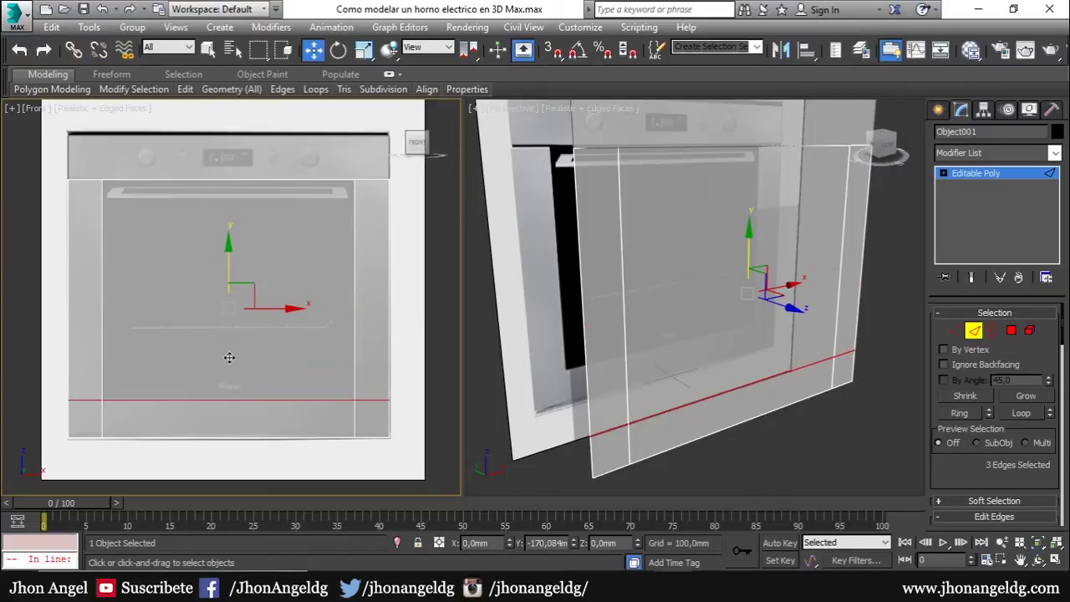
# Select the inner door polygon and detach it as a separate object.
pyautogui.keyDown('ctrl'); pyautogui.click(1011, 330); pyautogui.keyUp('ctrl')
pyautogui.click(964, 396)
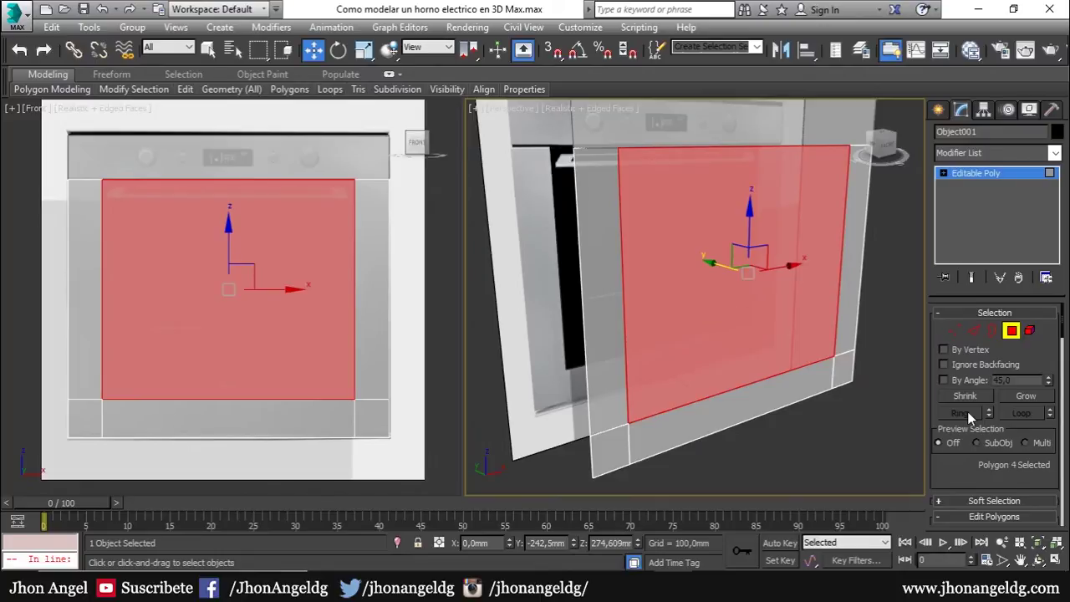
pyautogui.scroll(-3, 1003, 443)
pyautogui.scroll(-3, 1020, 460)
pyautogui.scroll(-3, 1037, 477)
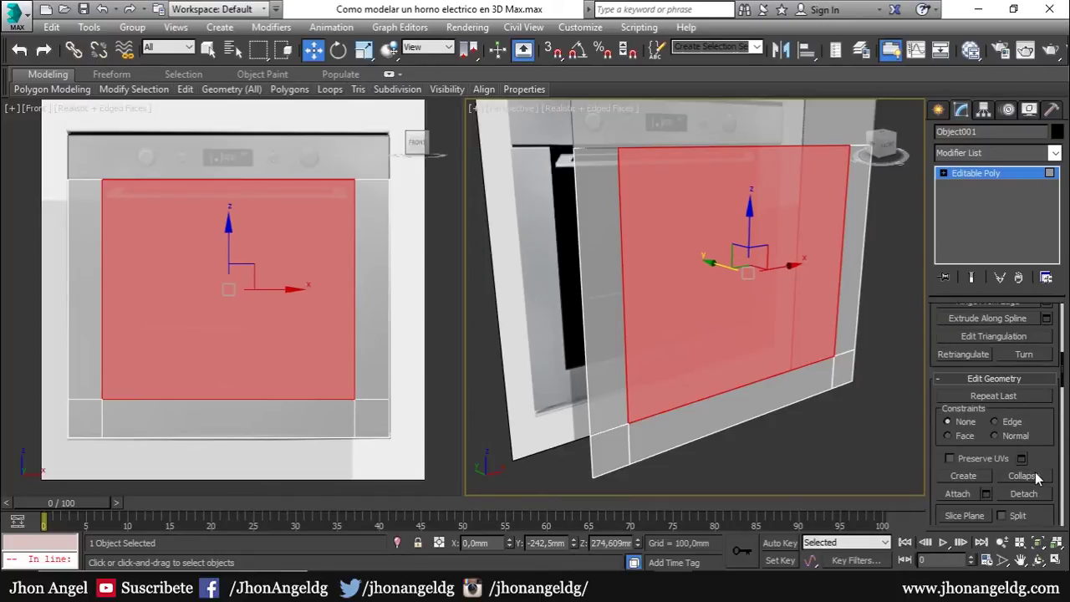
pyautogui.scroll(-1, 1036, 477)
pyautogui.click(1023, 470)
pyautogui.click(594, 300)
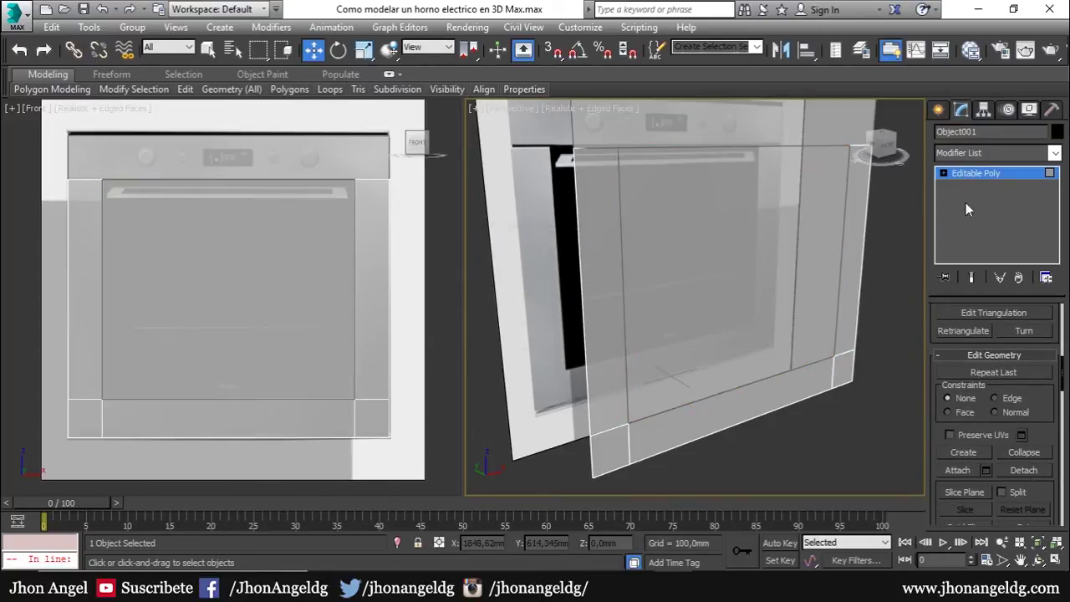
# Exit sub-object mode, then select the frame and top control panel to inspect them.
pyautogui.click(977, 174)
pyautogui.click(883, 256)
pyautogui.scroll(3, 803, 413)
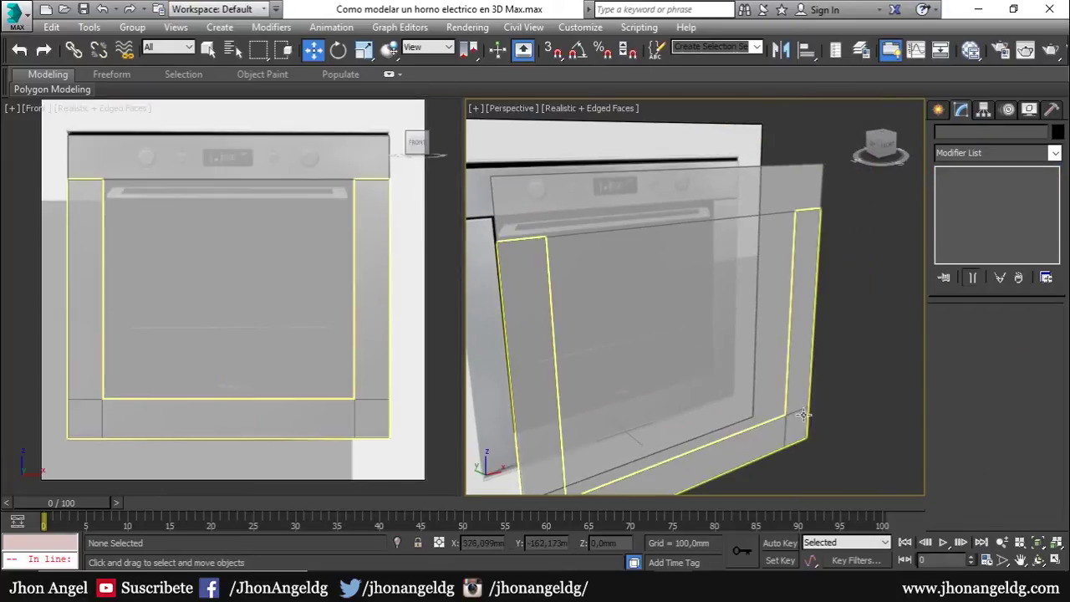
pyautogui.click(801, 424)
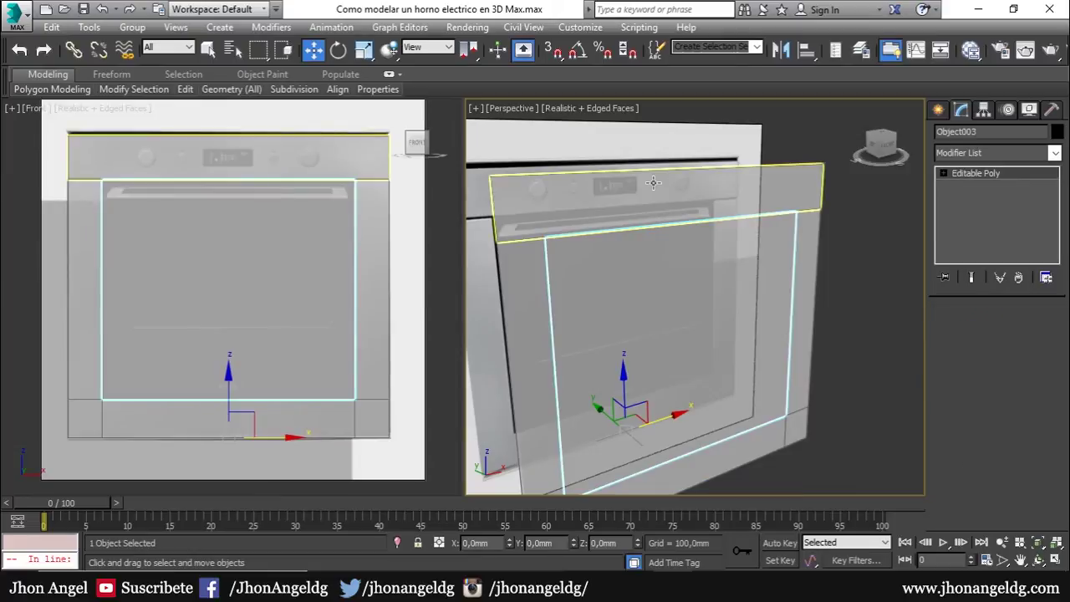
pyautogui.click(669, 213)
pyautogui.moveTo(678, 247)
pyautogui.keyDown('alt'); pyautogui.mouseDown(button='middle')
pyautogui.moveTo(460, 290)
pyautogui.moveTo(555, 291)
pyautogui.mouseUp(button='middle'); pyautogui.keyUp('alt')
pyautogui.scroll(3, 555, 291)
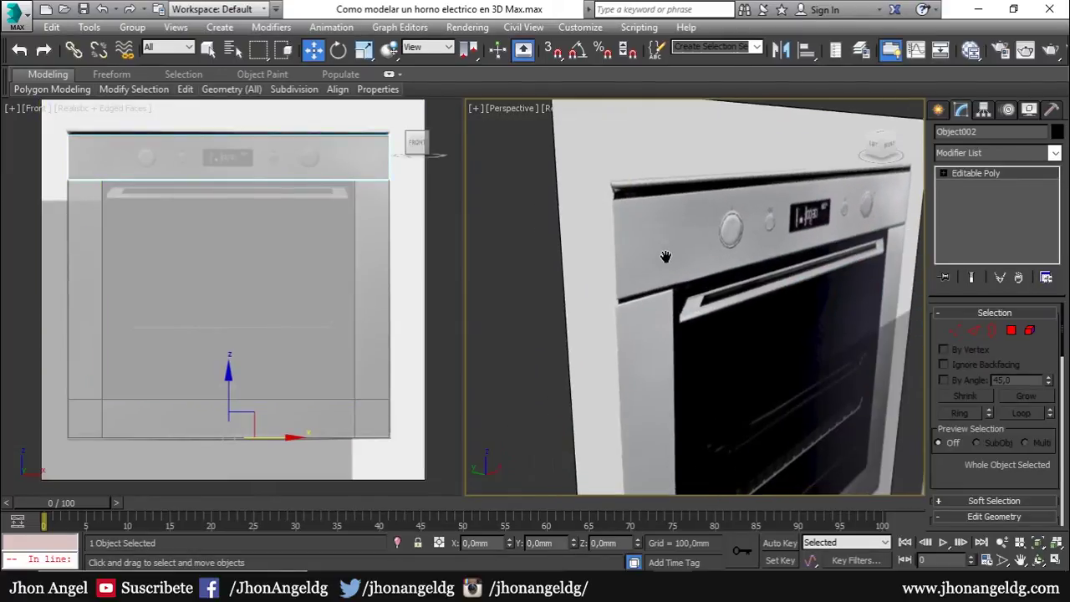
# Step through the oven photos in Picasa to Medidas-Horno-Mecánico.png showing 591mm × 597mm.
pyautogui.hotkey('alt', 'Tab')
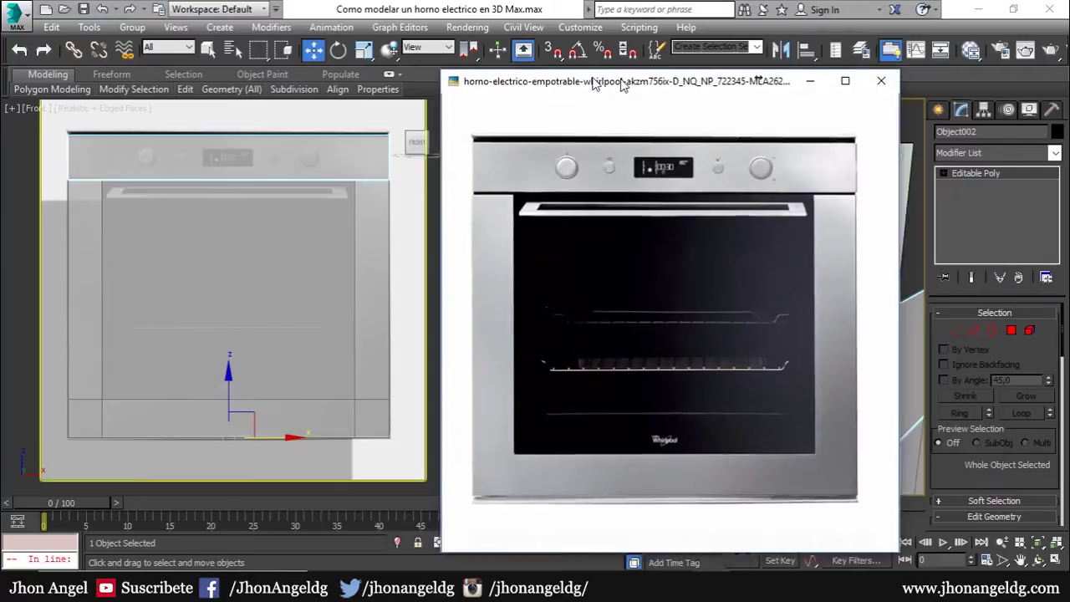
pyautogui.press('Right')
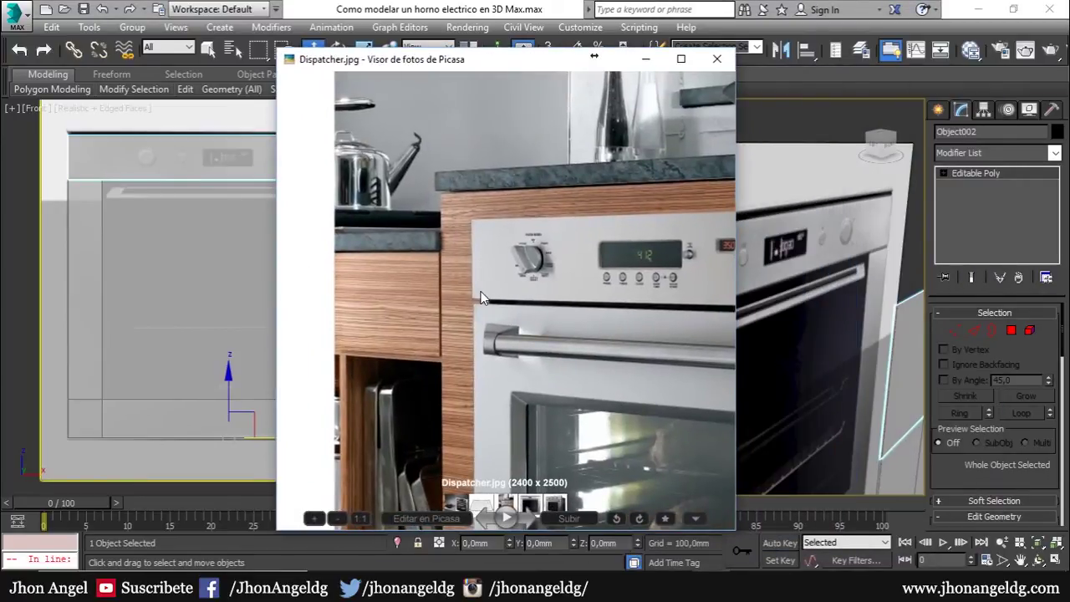
pyautogui.scroll(2, 379, 294)
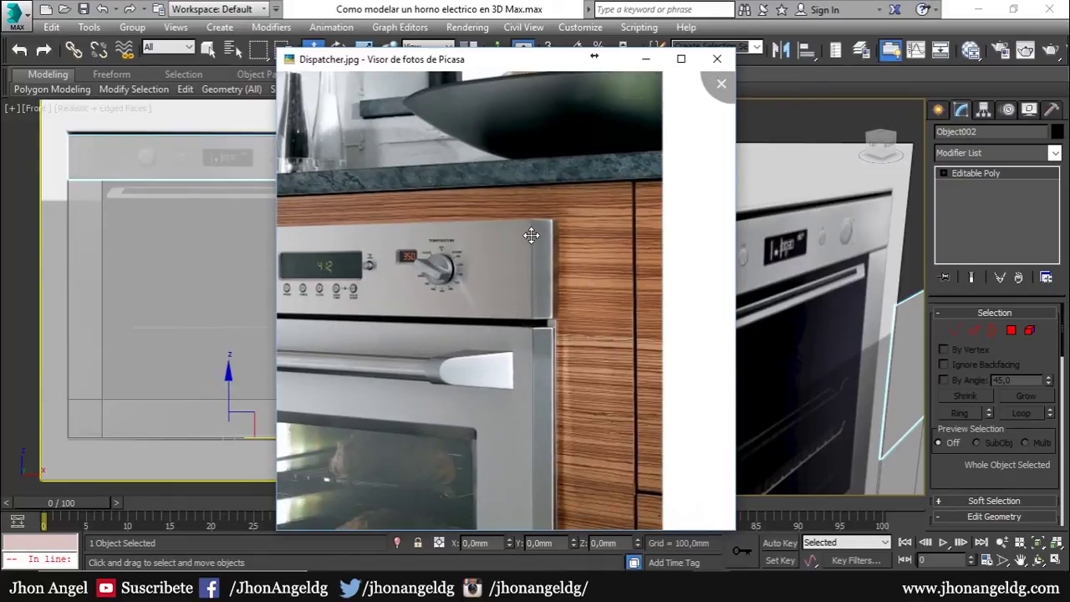
pyautogui.press('Right')
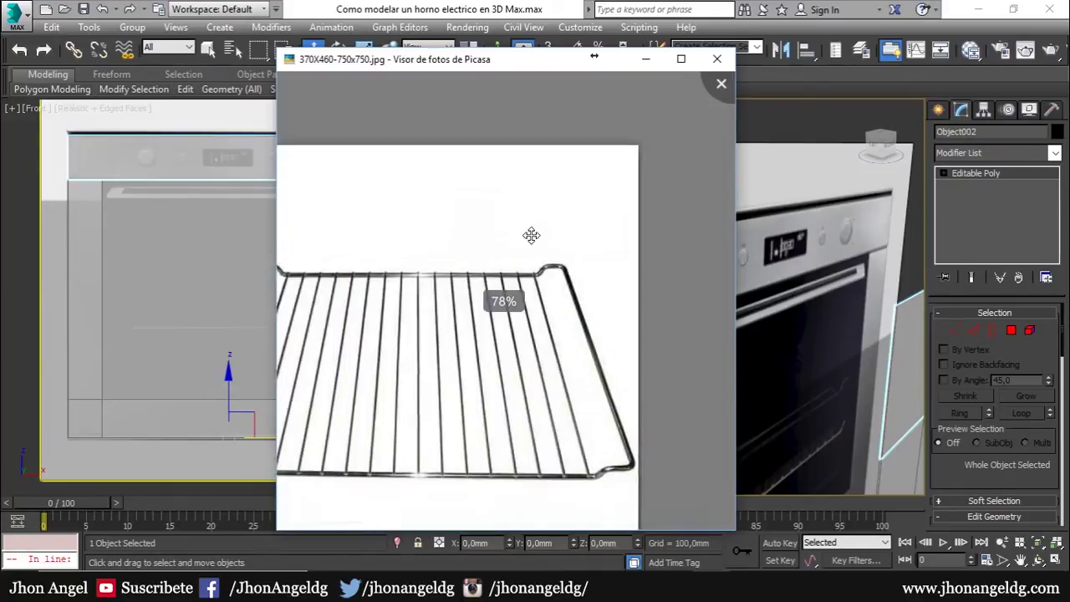
pyautogui.press('Right')
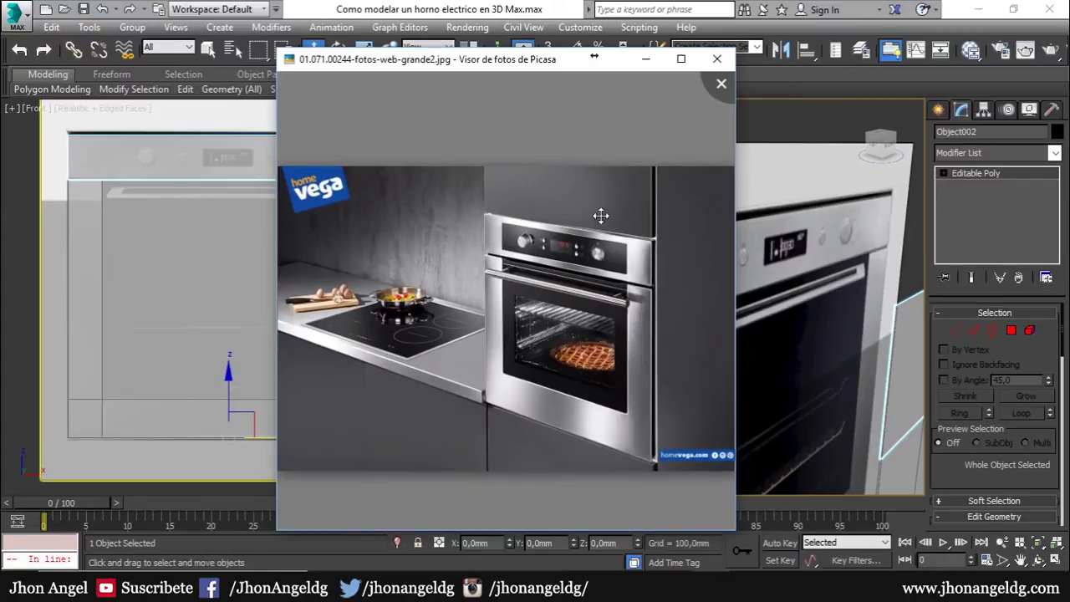
pyautogui.scroll(3, 660, 277)
pyautogui.scroll(-3, 659, 278)
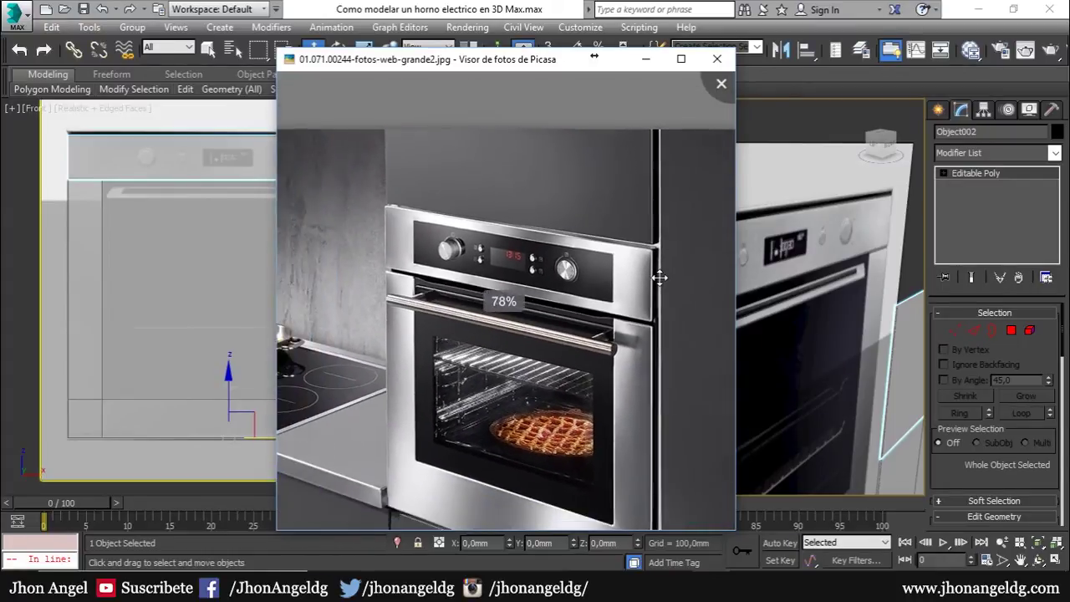
pyautogui.press('Left')
pyautogui.press('Left')
pyautogui.press('Left')
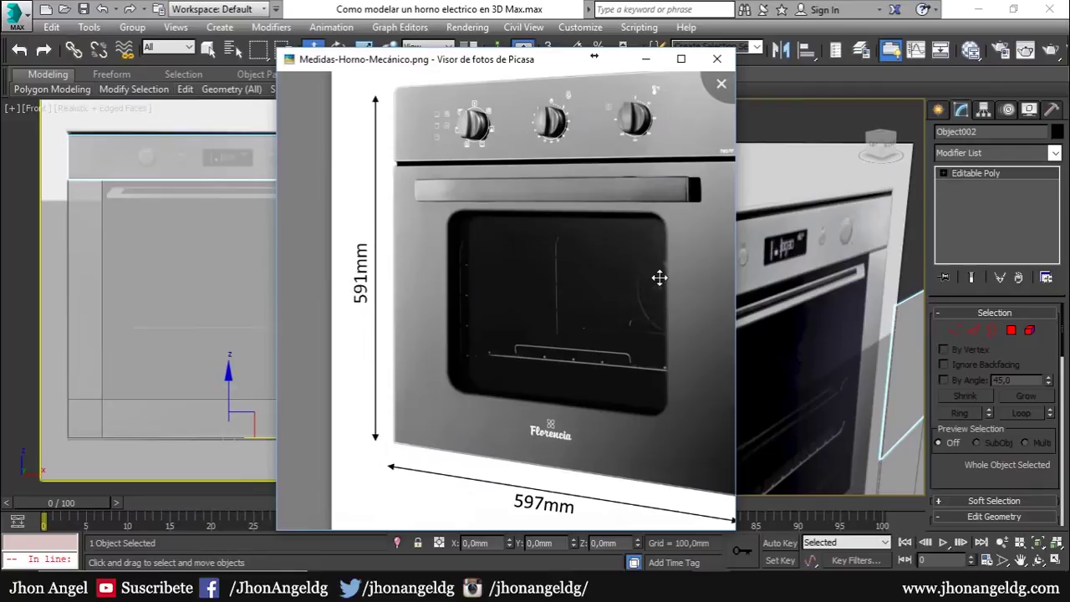
pyautogui.press('Left')
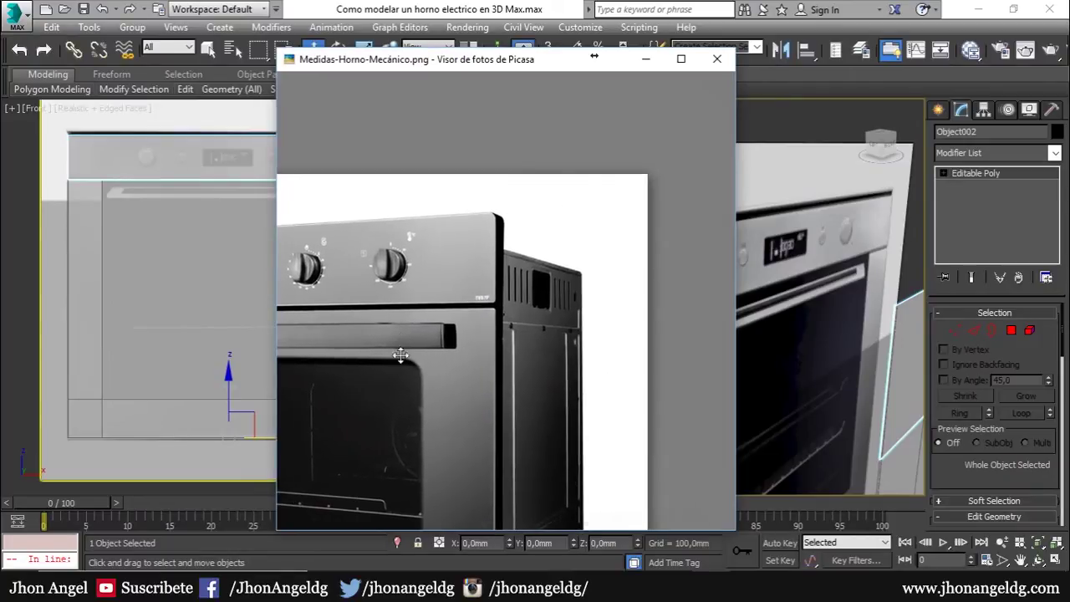
pyautogui.moveTo(538, 72)
pyautogui.mouseDown()
pyautogui.moveTo(919, 24)
pyautogui.moveTo(684, 56)
pyautogui.moveTo(741, 48)
pyautogui.mouseUp()
# Select Object002's control-panel face and extrude it to a 30 mm height.
pyautogui.click(871, 42)
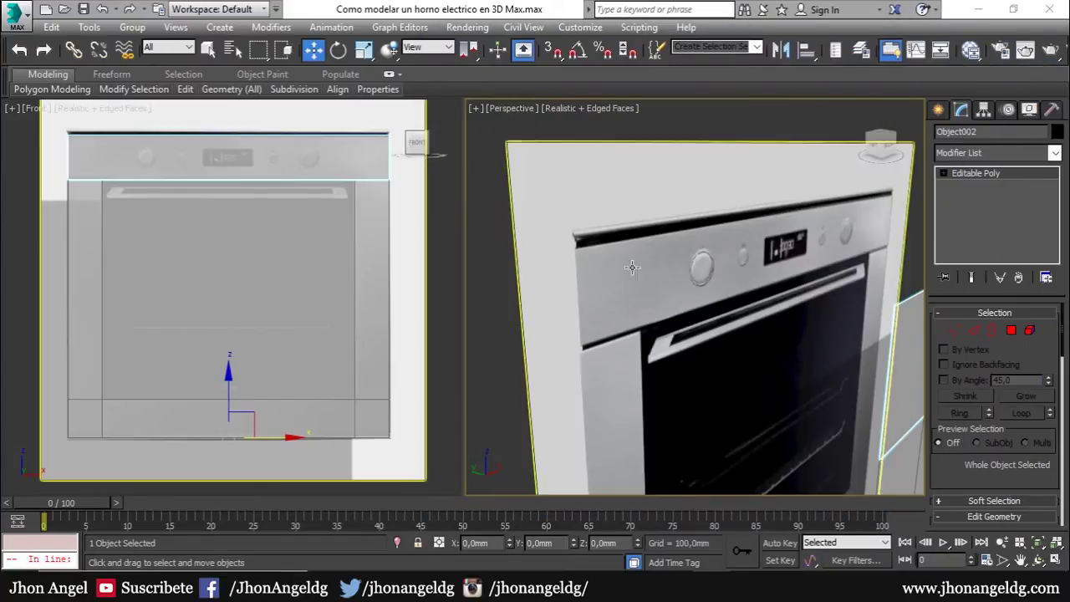
pyautogui.moveTo(750, 286); pyautogui.dragTo(725, 274, button='middle')
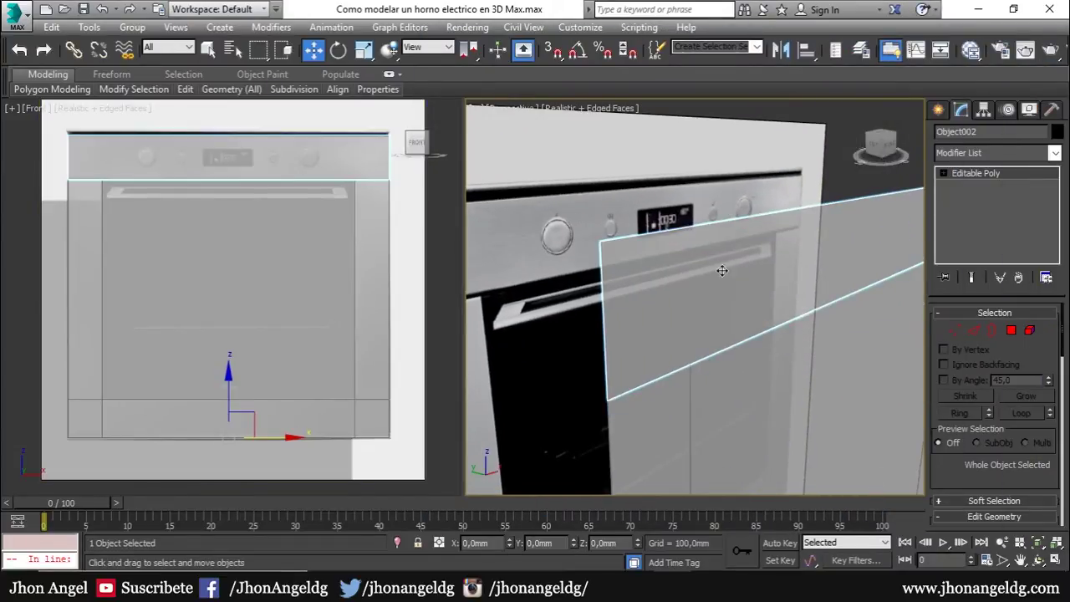
pyautogui.click(1012, 331)
pyautogui.click(748, 295)
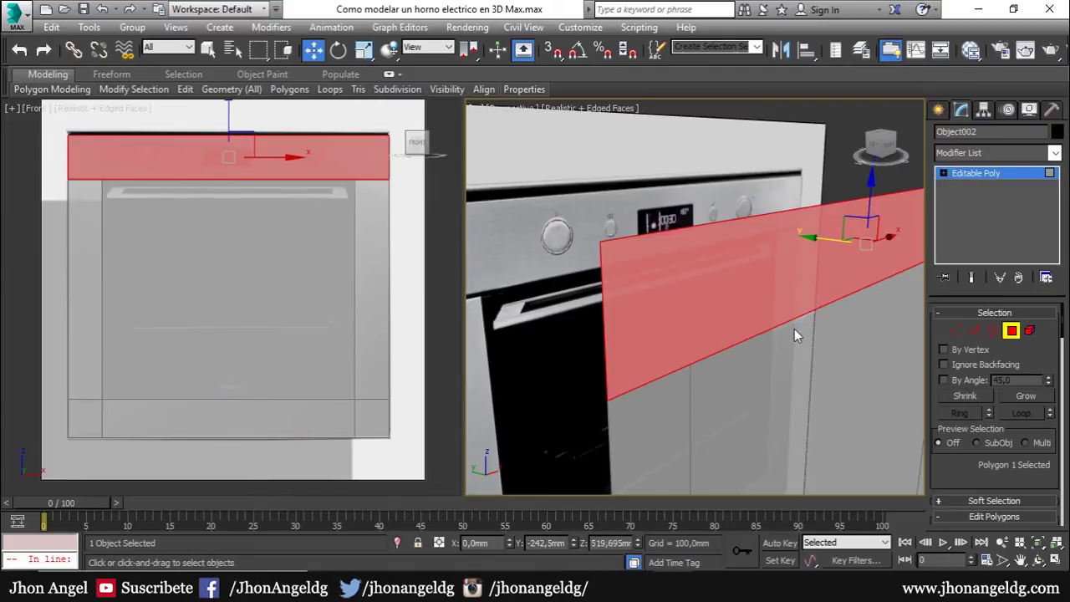
pyautogui.scroll(-3, 796, 331)
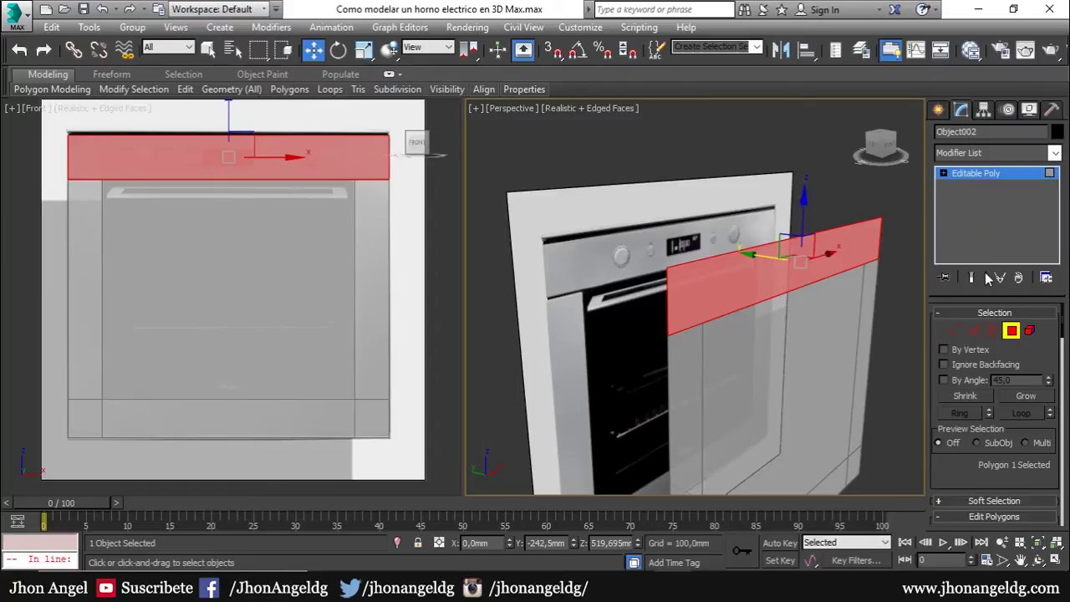
pyautogui.scroll(-2, 975, 482)
pyautogui.click(986, 506)
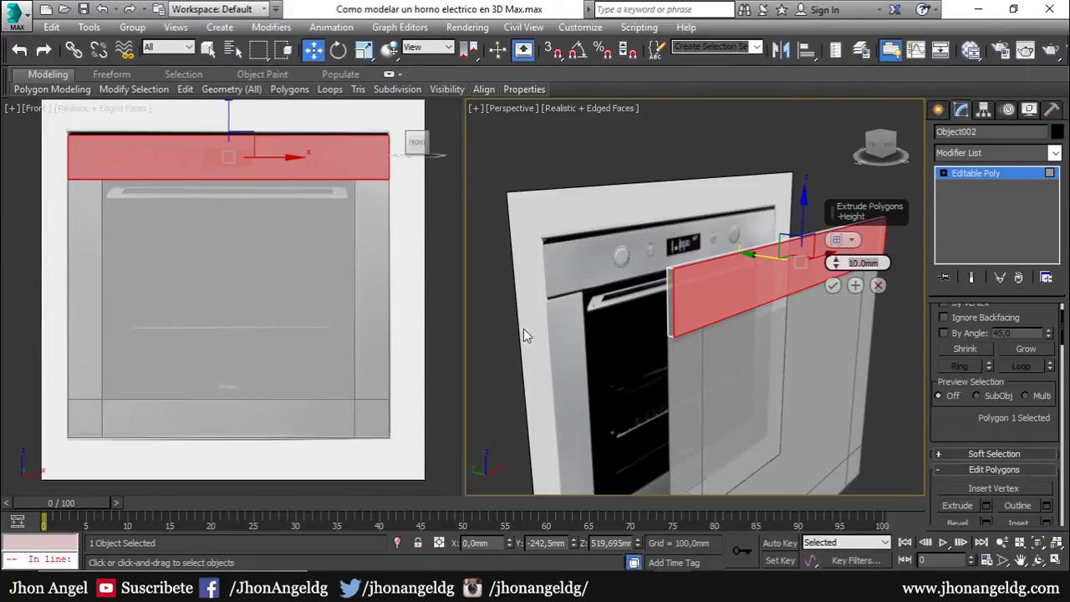
pyautogui.write('30')
pyautogui.press('Return')
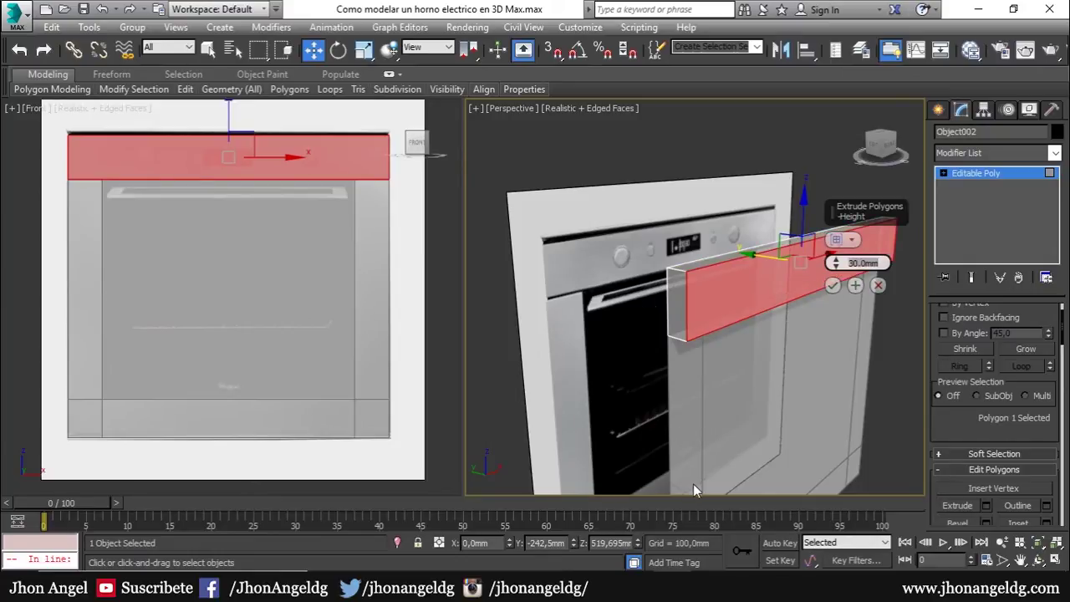
pyautogui.click(833, 287)
pyautogui.moveTo(787, 350)
pyautogui.mouseDown(button='middle')
pyautogui.moveTo(778, 361)
pyautogui.moveTo(806, 318)
pyautogui.moveTo(791, 357)
pyautogui.mouseUp(button='middle')
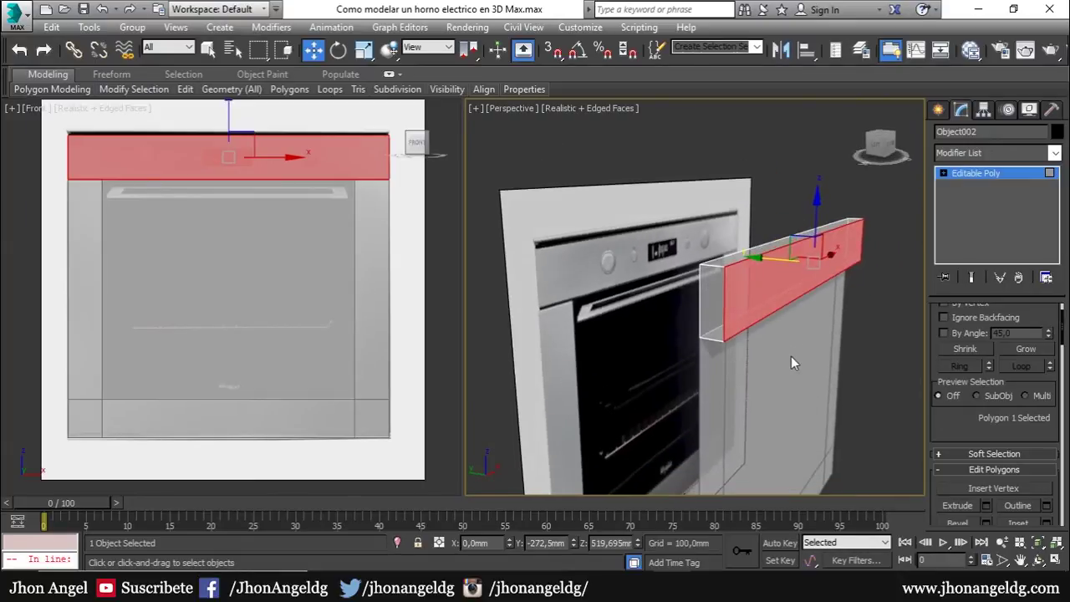
# Select the outer edges of the control-panel strip in Edge mode.
pyautogui.press('2')
pyautogui.click(795, 237)
pyautogui.click(760, 321)
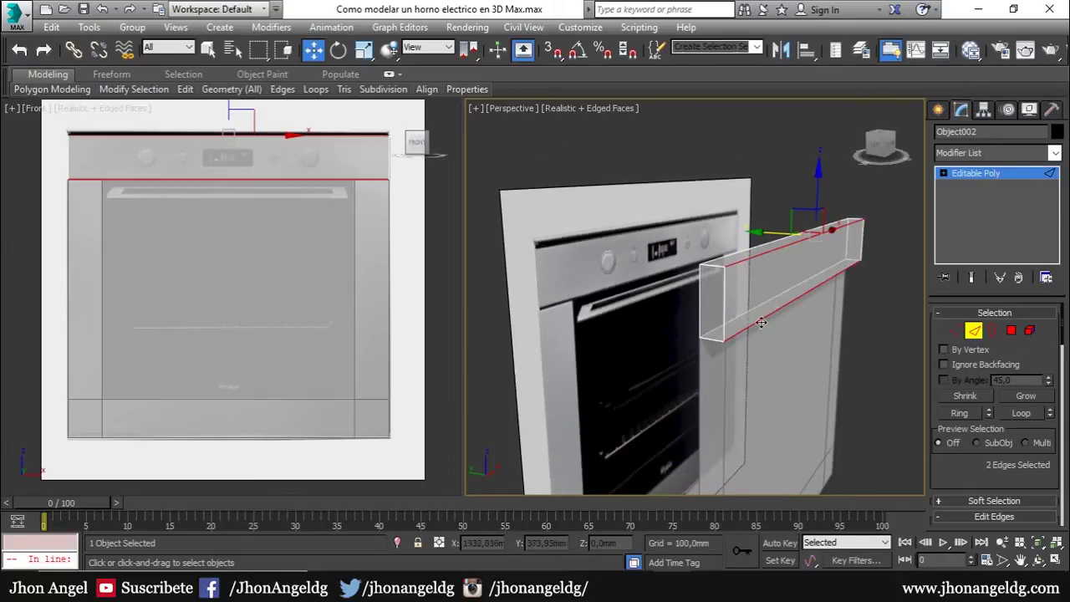
pyautogui.keyDown('ctrl'); pyautogui.click(709, 306); pyautogui.keyUp('ctrl')
pyautogui.keyDown('ctrl'); pyautogui.click(711, 269); pyautogui.keyUp('ctrl')
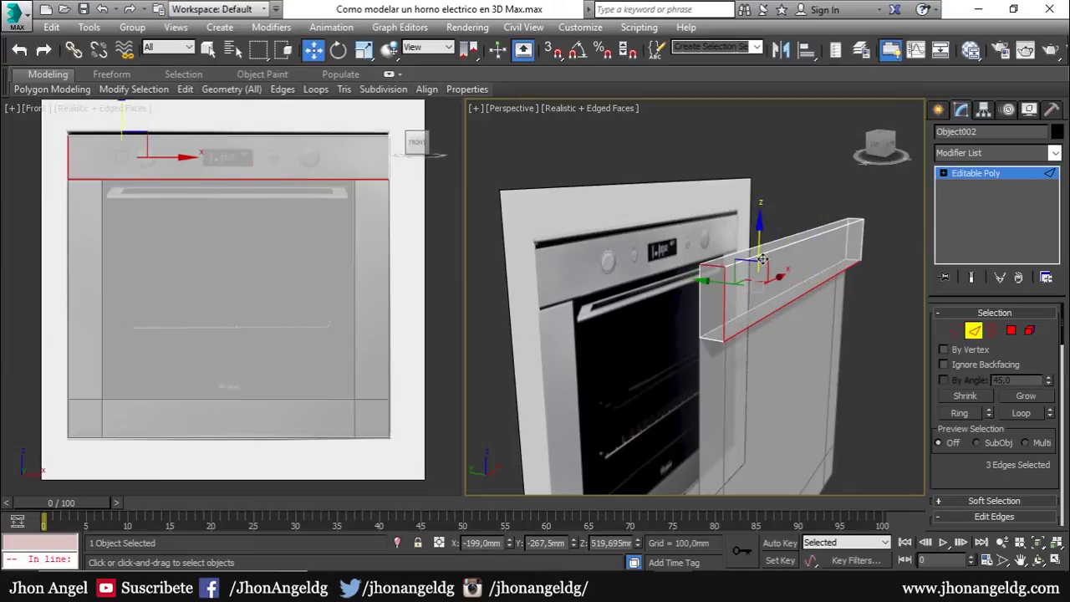
pyautogui.keyDown('alt'); pyautogui.moveTo(843, 228); pyautogui.dragTo(900, 232, button='middle'); pyautogui.keyUp('alt')
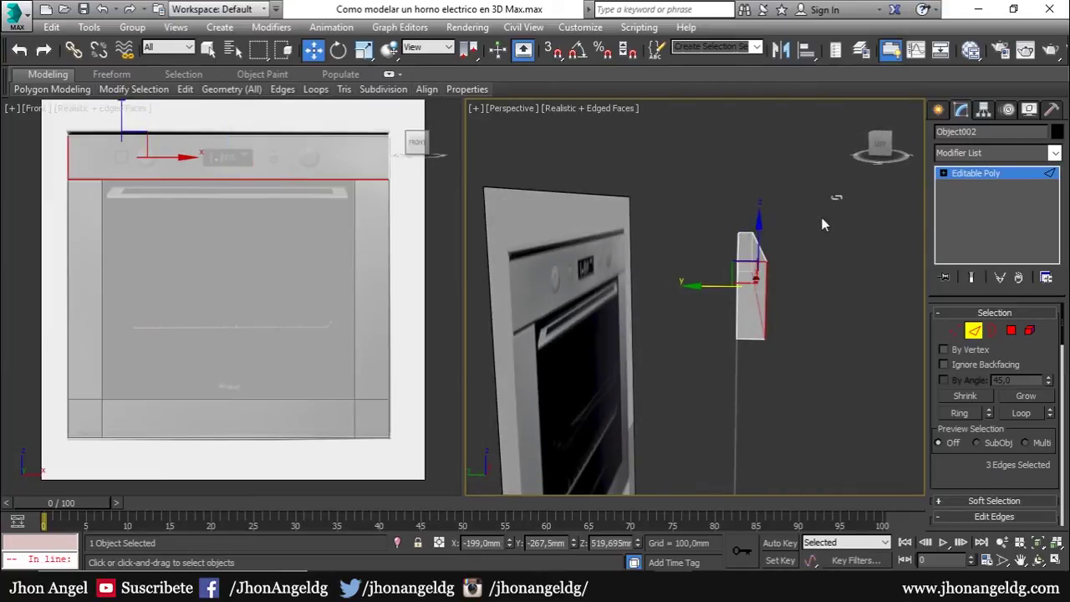
pyautogui.moveTo(840, 196); pyautogui.dragTo(749, 395)
pyautogui.moveTo(749, 396)
pyautogui.keyDown('alt'); pyautogui.mouseDown(button='middle')
pyautogui.moveTo(575, 430)
pyautogui.moveTo(537, 381)
pyautogui.moveTo(613, 365)
pyautogui.moveTo(587, 406)
pyautogui.moveTo(652, 384)
pyautogui.mouseUp(button='middle'); pyautogui.keyUp('alt')
pyautogui.hotkey('alt', 'x')
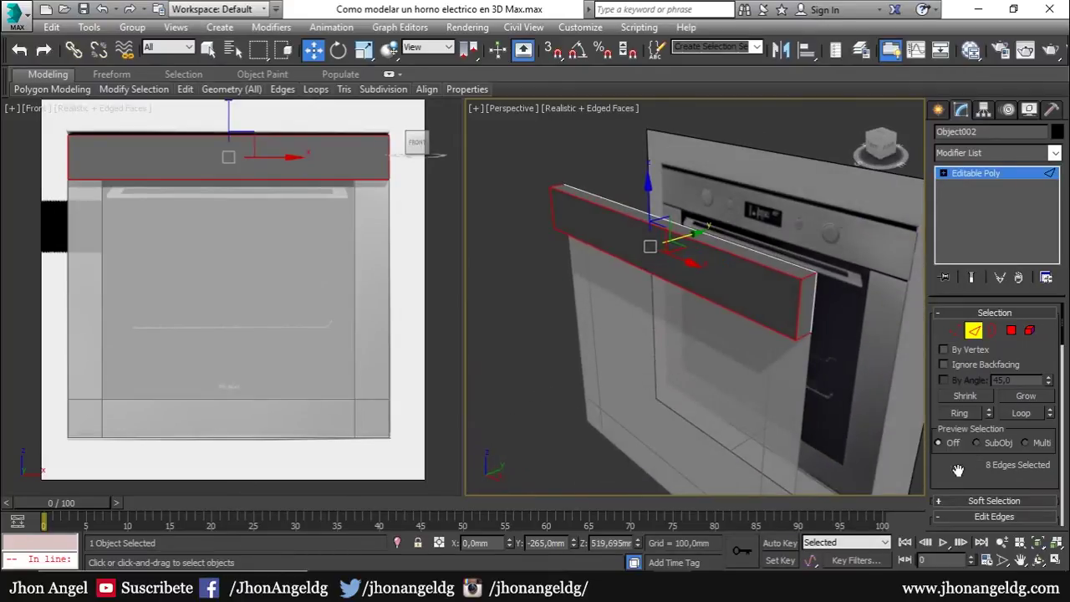
pyautogui.moveTo(958, 470); pyautogui.dragTo(945, 343)
pyautogui.moveTo(1034, 500)
pyautogui.mouseDown()
pyautogui.moveTo(1032, 369)
pyautogui.moveTo(1004, 503)
pyautogui.mouseUp()
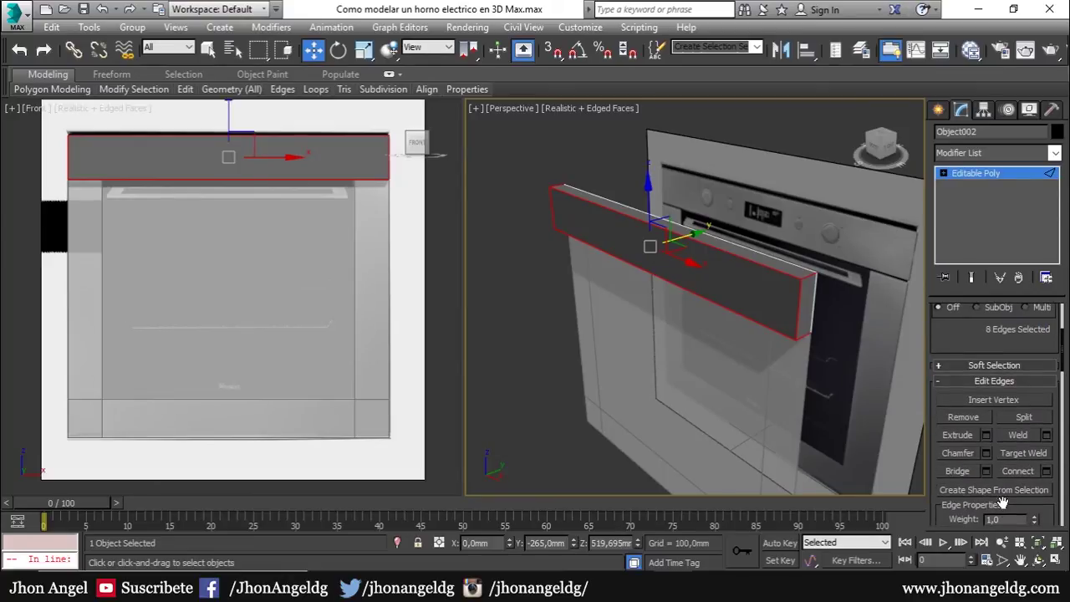
# Chamfer the selected strip edges by 5 mm with 4 segments.
pyautogui.click(985, 453)
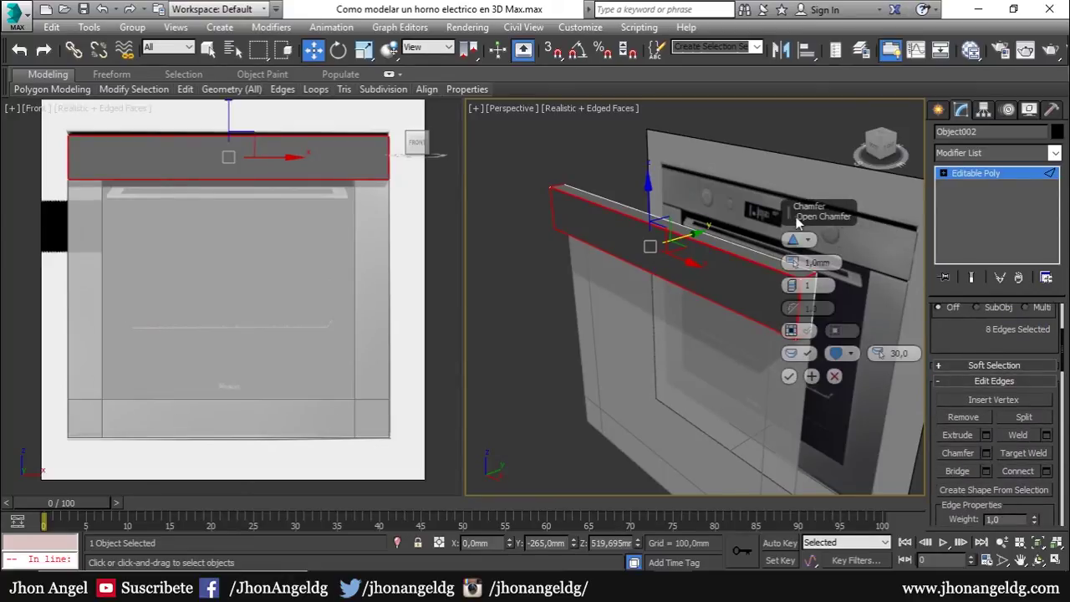
pyautogui.moveTo(797, 216); pyautogui.dragTo(797, 309)
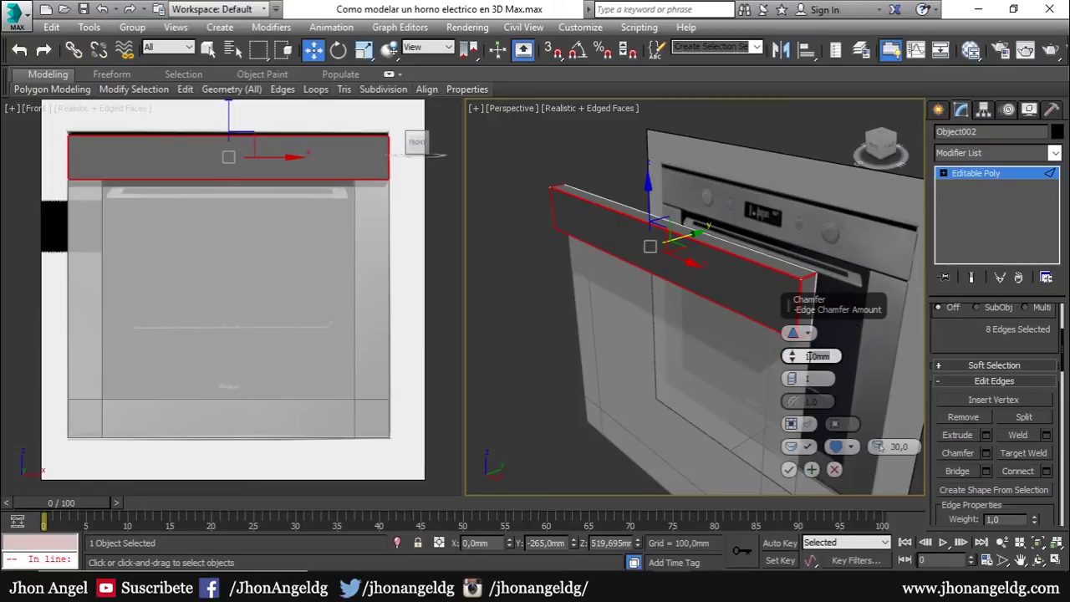
pyautogui.write('1')
pyautogui.press('Return')
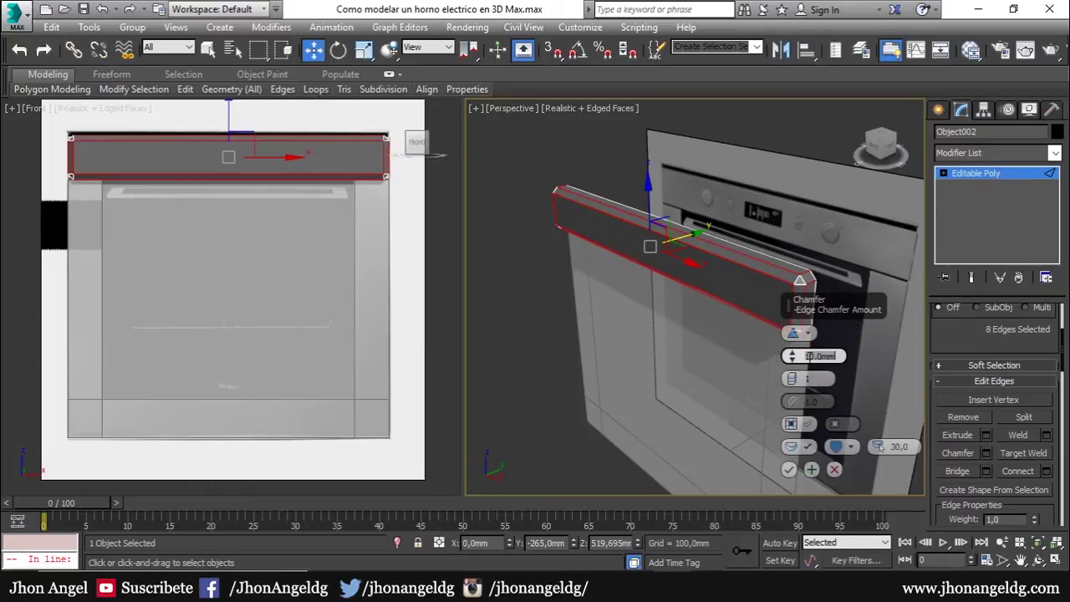
pyautogui.write('5')
pyautogui.press('Return')
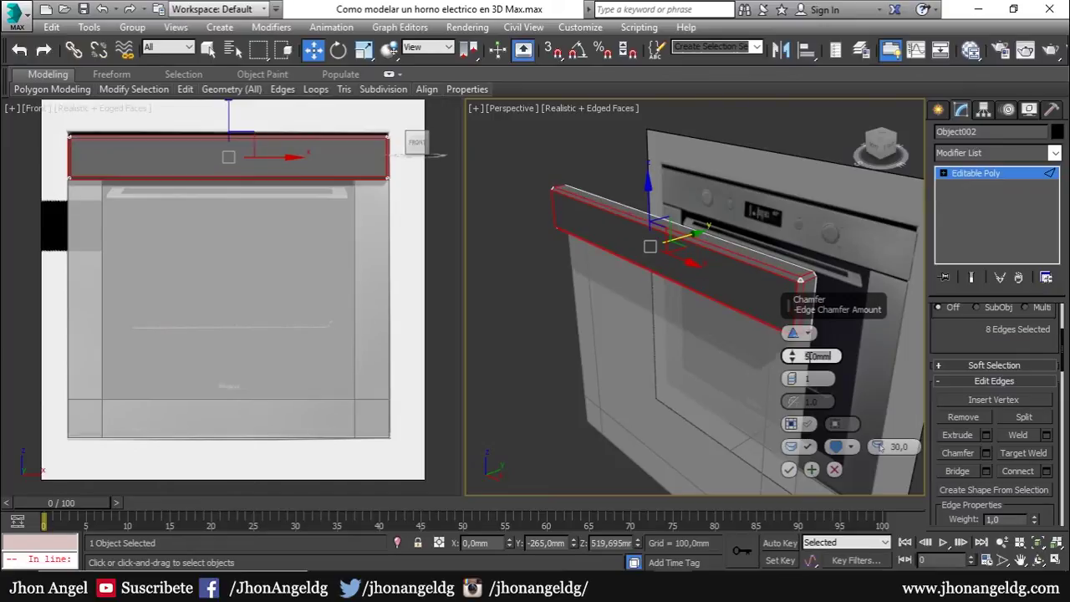
pyautogui.click(798, 381)
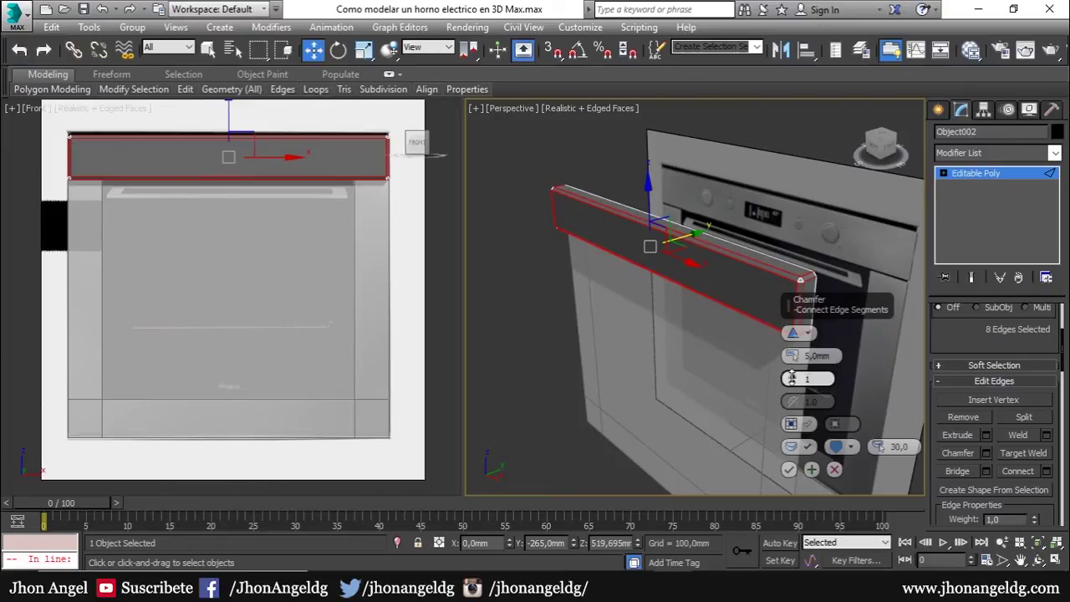
pyautogui.write('3')
pyautogui.press('Return')
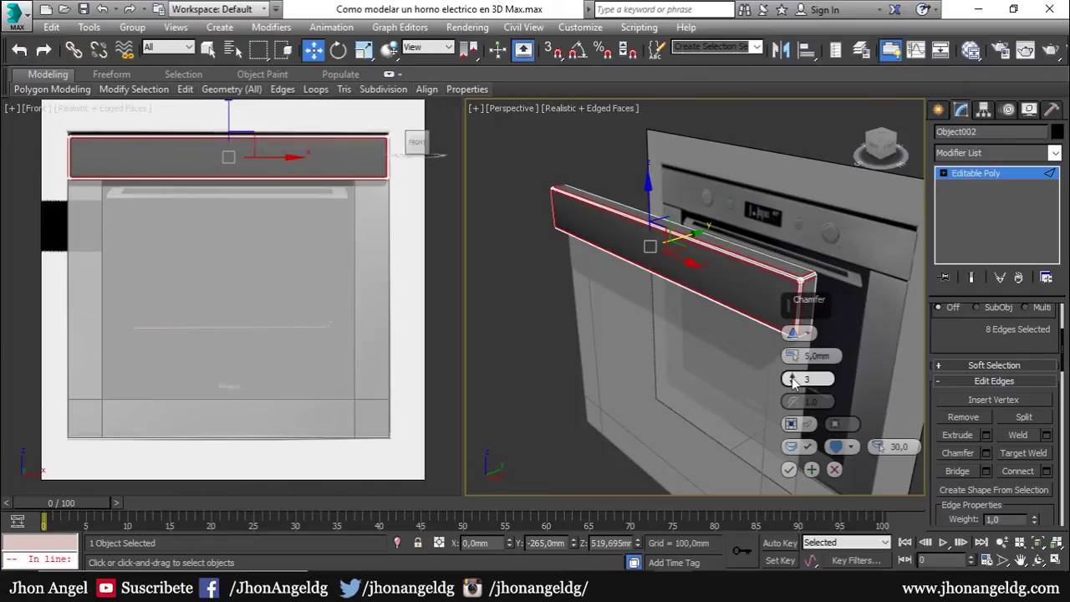
pyautogui.keyDown('alt'); pyautogui.moveTo(794, 382); pyautogui.dragTo(752, 360, button='middle'); pyautogui.keyUp('alt')
pyautogui.scroll(8, 752, 360)
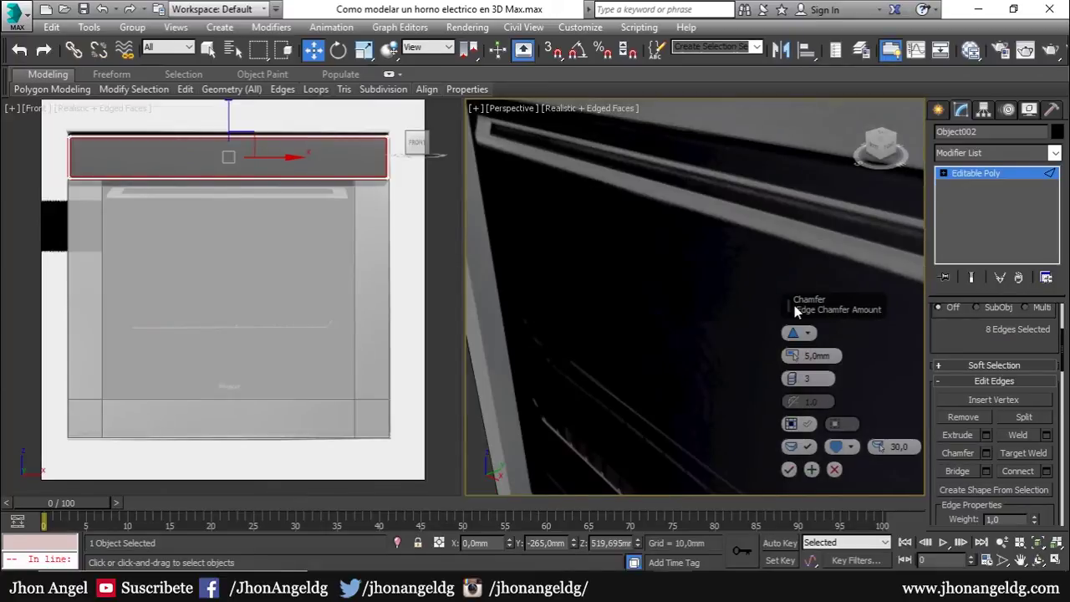
pyautogui.scroll(-8, 761, 265)
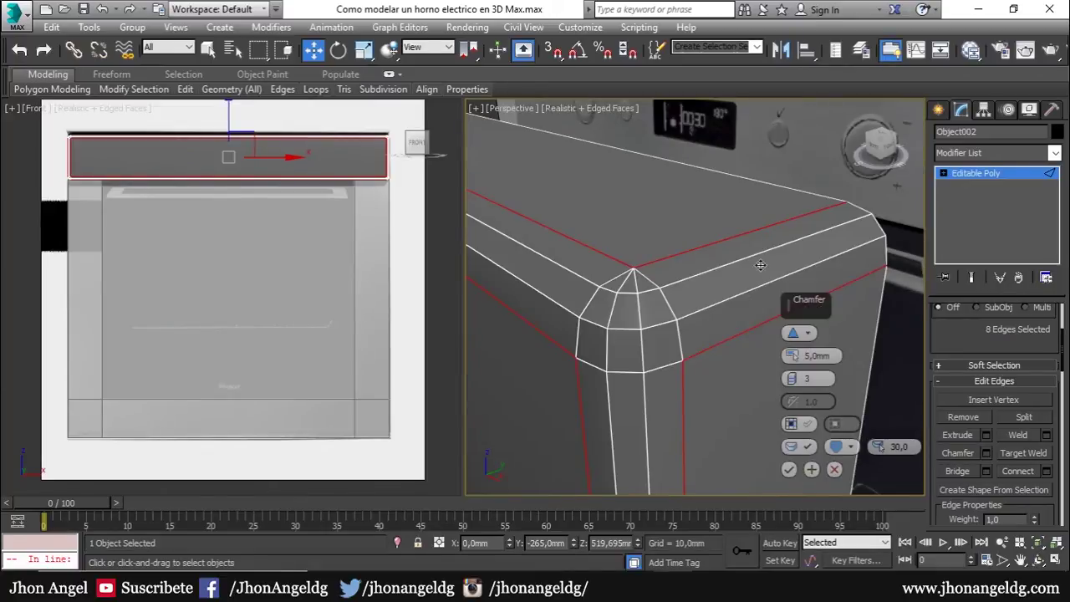
pyautogui.click(791, 382)
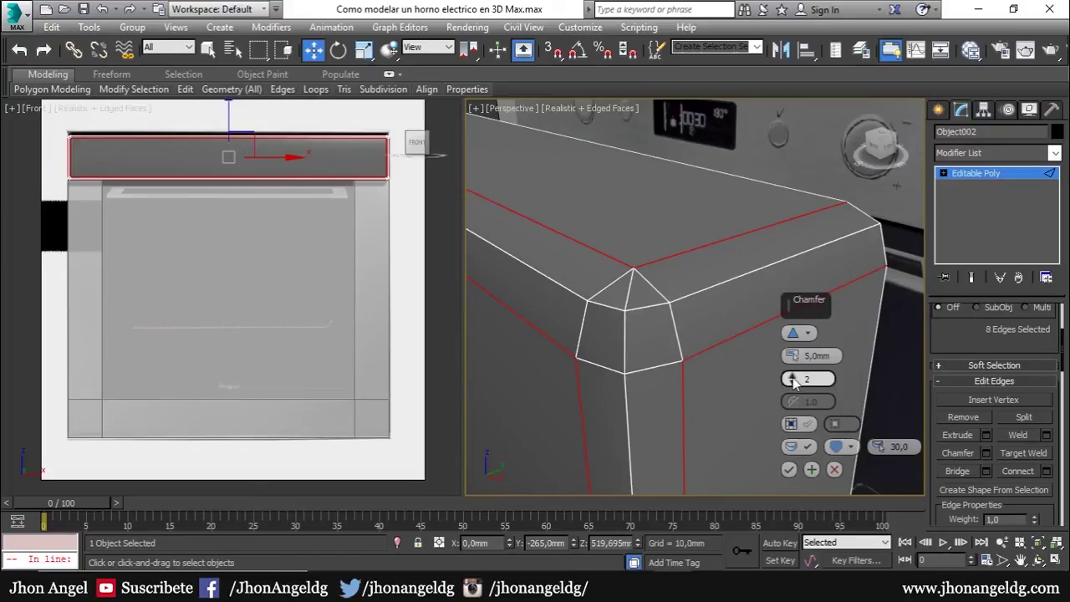
pyautogui.click(793, 378)
pyautogui.click(792, 377)
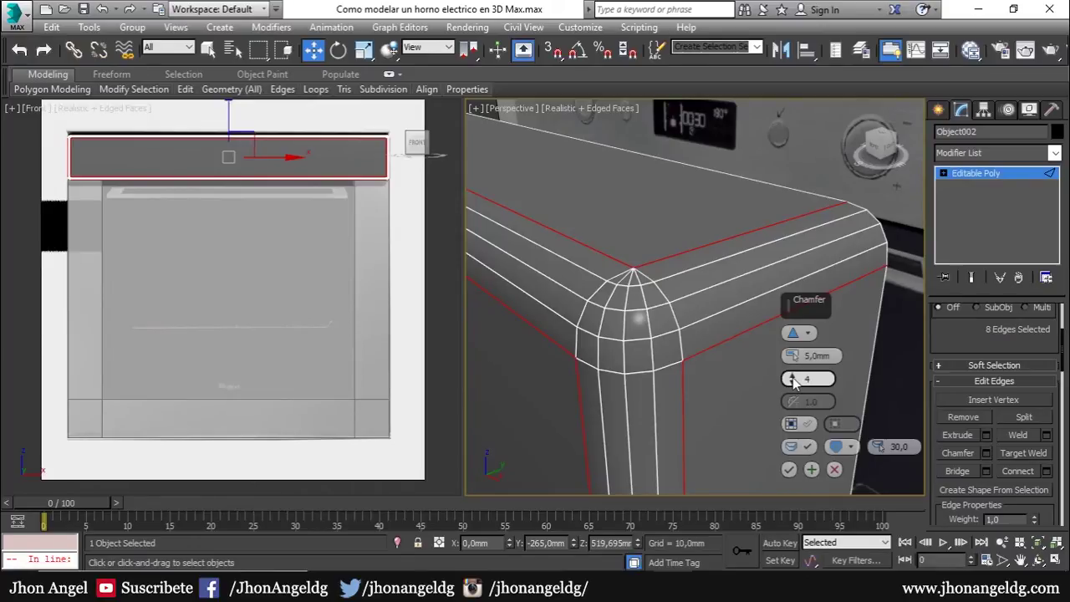
pyautogui.click(790, 471)
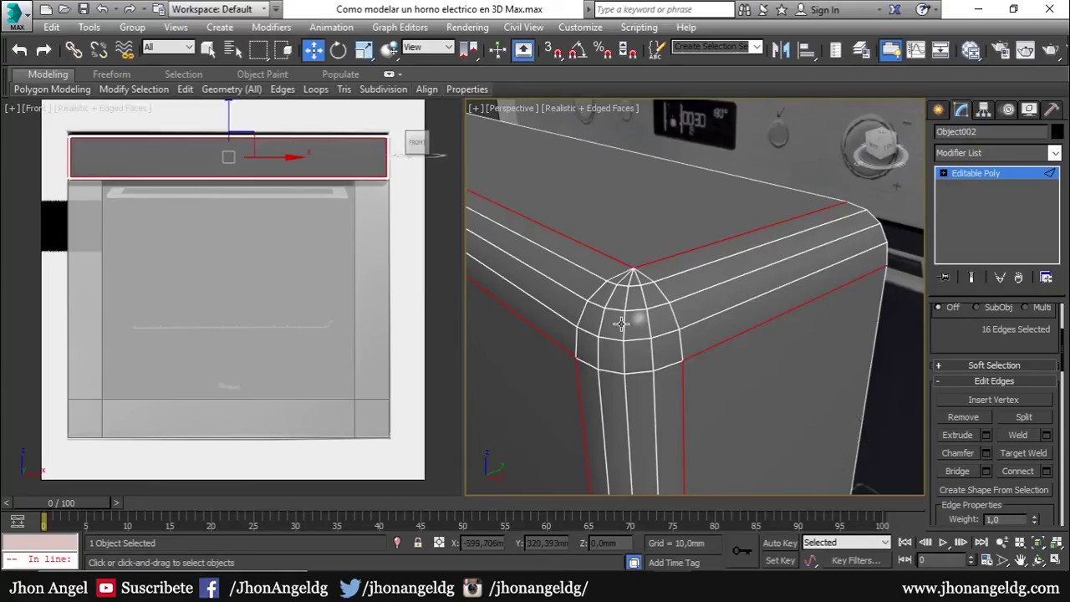
# Select edges at the door corner, collapsing one, and look at the rounded top corner.
pyautogui.click(627, 276)
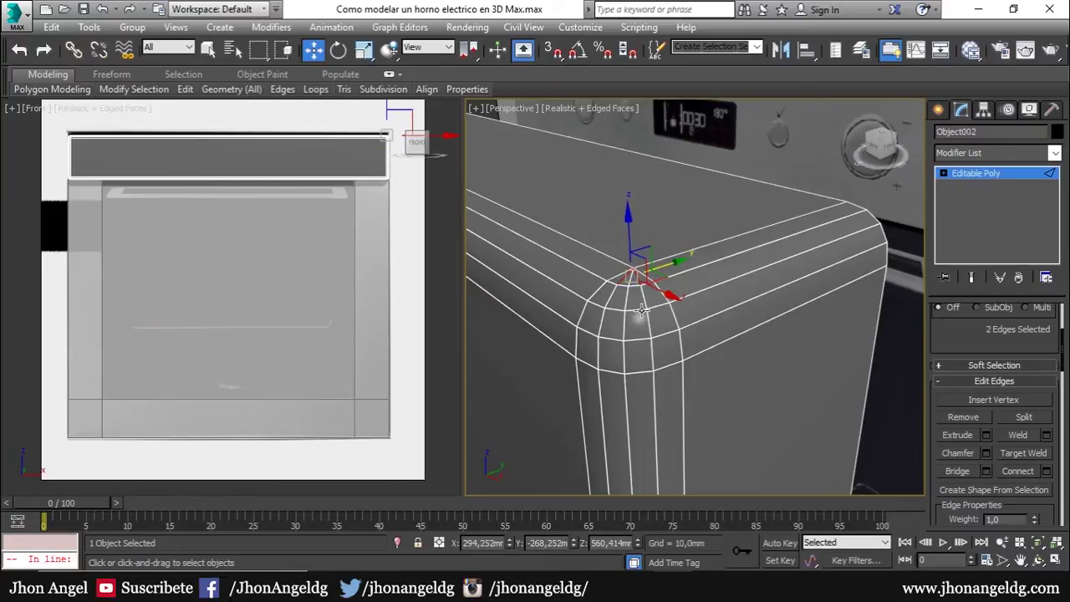
pyautogui.hotkey('ctrl', 'alt', 'c')
pyautogui.click(634, 282)
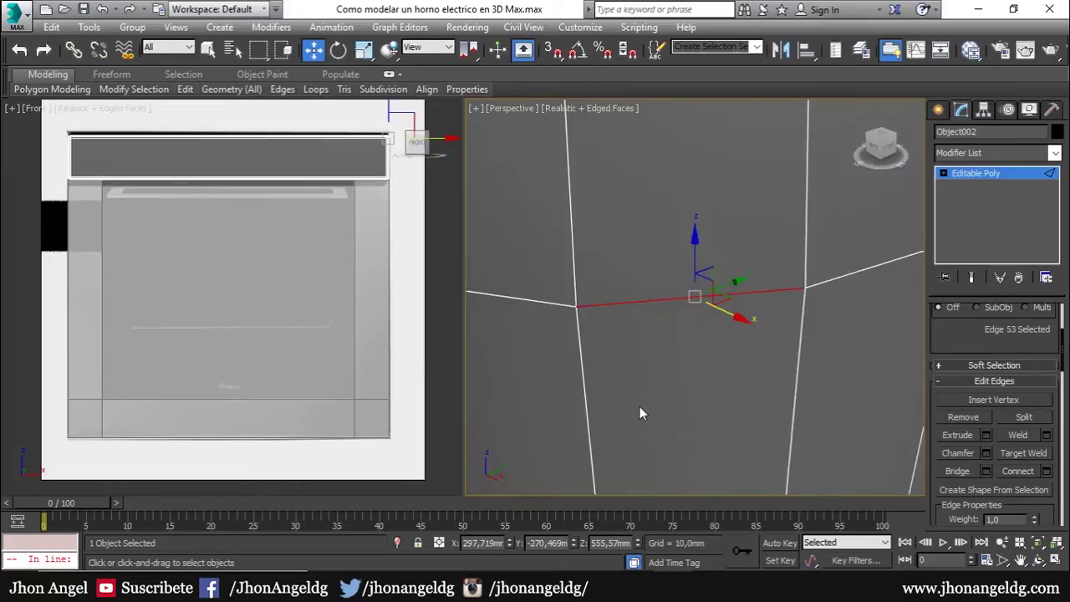
pyautogui.scroll(-3, 653, 337)
pyautogui.moveTo(697, 176)
pyautogui.keyDown('alt'); pyautogui.mouseDown(button='middle')
pyautogui.moveTo(706, 388)
pyautogui.moveTo(715, 252)
pyautogui.mouseUp(button='middle'); pyautogui.keyUp('alt')
pyautogui.scroll(3, 706, 388)
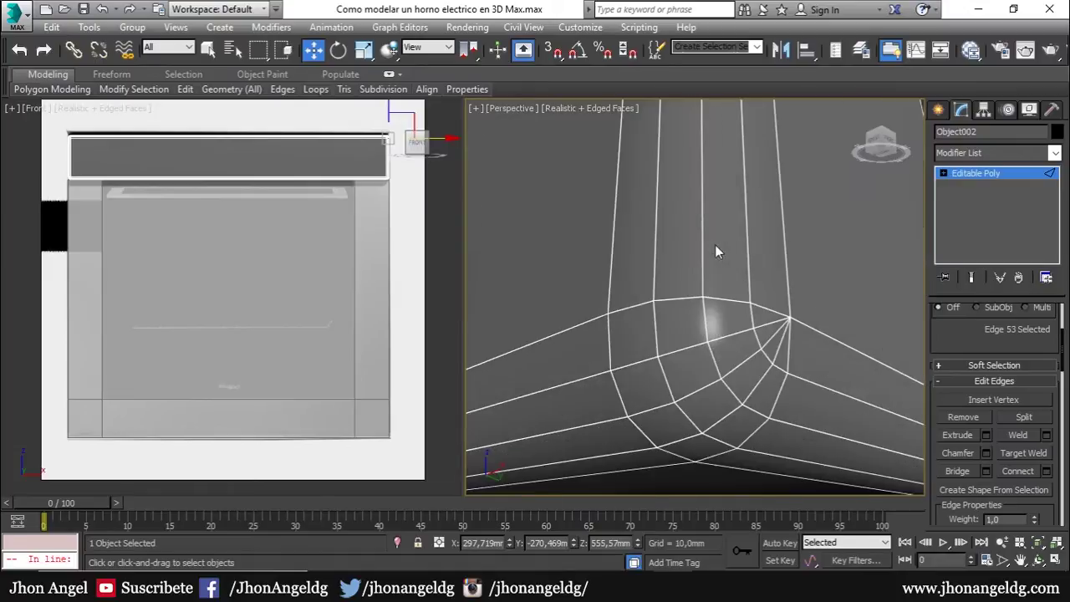
# Select edges around the rounded corner and zoom in to frame them.
pyautogui.click(776, 349)
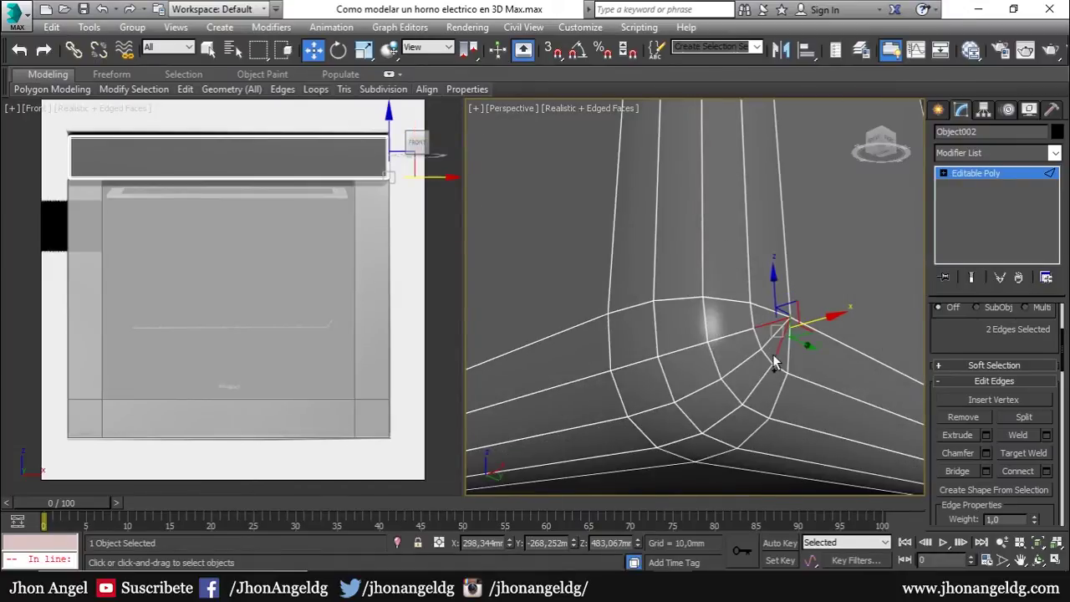
pyautogui.click(774, 364)
pyautogui.scroll(-5, 768, 334)
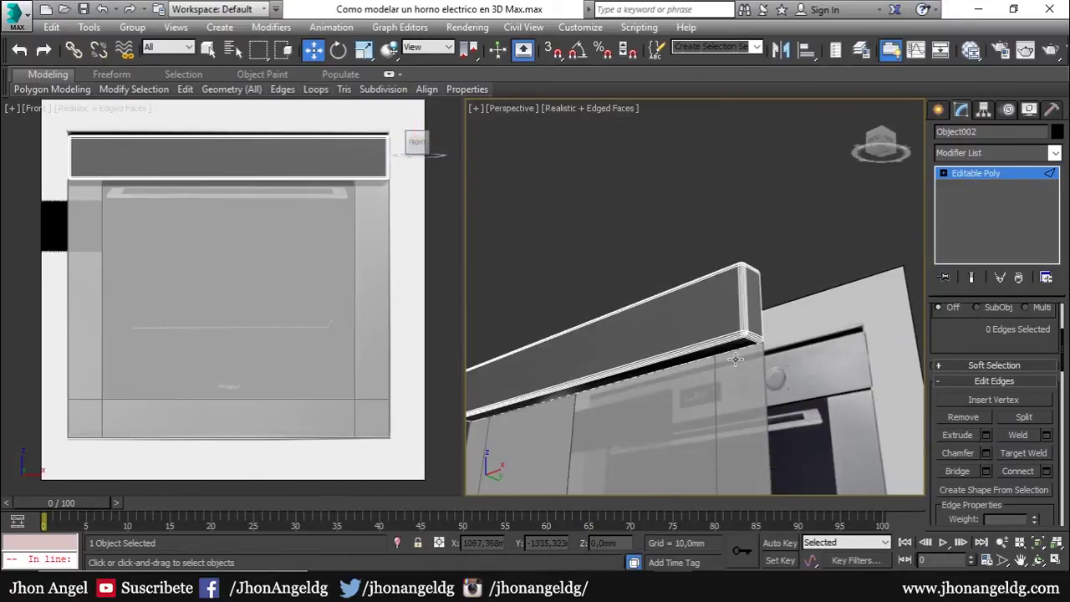
pyautogui.scroll(5, 744, 336)
pyautogui.click(753, 323)
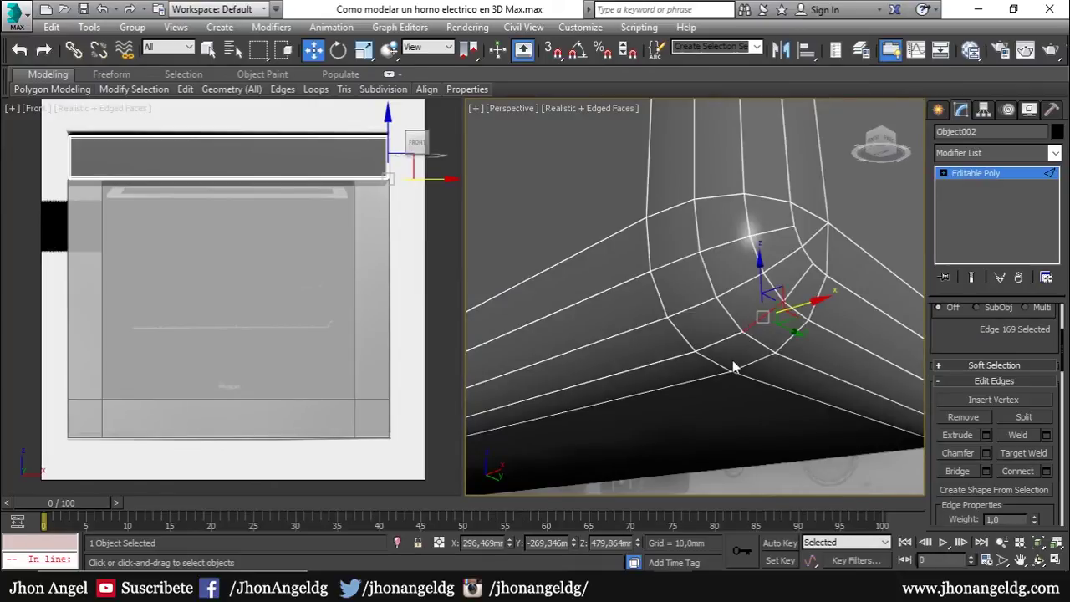
pyautogui.moveTo(733, 366)
pyautogui.keyDown('alt'); pyautogui.mouseDown(button='middle')
pyautogui.moveTo(790, 379)
pyautogui.moveTo(912, 314)
pyautogui.moveTo(719, 347)
pyautogui.mouseUp(button='middle'); pyautogui.keyUp('alt')
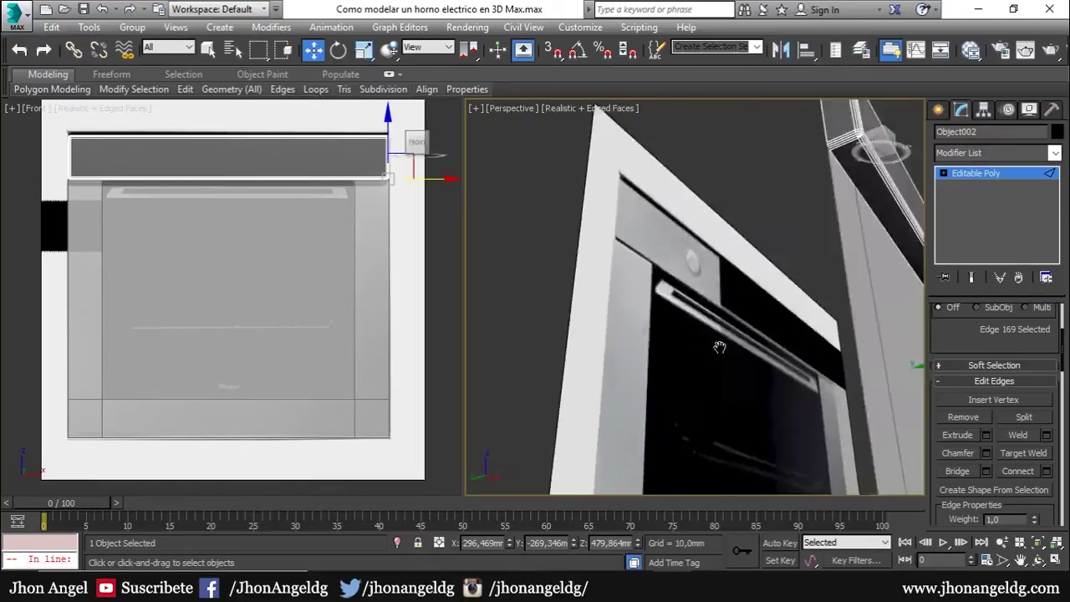
pyautogui.press('z')
pyautogui.scroll(-2, 669, 339)
pyautogui.scroll(-3, 659, 302)
pyautogui.scroll(-3, 636, 297)
pyautogui.scroll(-1, 602, 289)
# Frame several more corner edges, then clear the selection and view the whole oven front.
pyautogui.click(592, 270)
pyautogui.press('z')
pyautogui.click(857, 326)
pyautogui.press('z')
pyautogui.scroll(-2, 852, 334)
pyautogui.click(831, 297)
pyautogui.keyDown('ctrl'); pyautogui.click(822, 279); pyautogui.keyUp('ctrl')
pyautogui.click(822, 278)
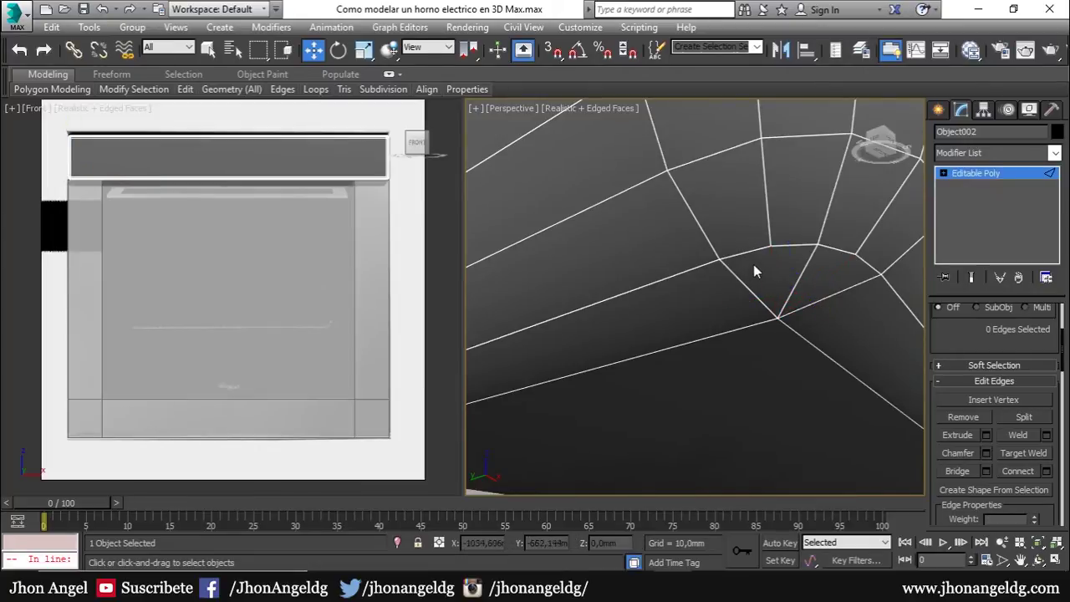
pyautogui.scroll(-5, 822, 254)
pyautogui.scroll(-5, 822, 254)
pyautogui.moveTo(822, 254)
pyautogui.keyDown('alt'); pyautogui.mouseDown(button='middle')
pyautogui.moveTo(763, 351)
pyautogui.moveTo(724, 352)
pyautogui.mouseUp(button='middle'); pyautogui.keyUp('alt')
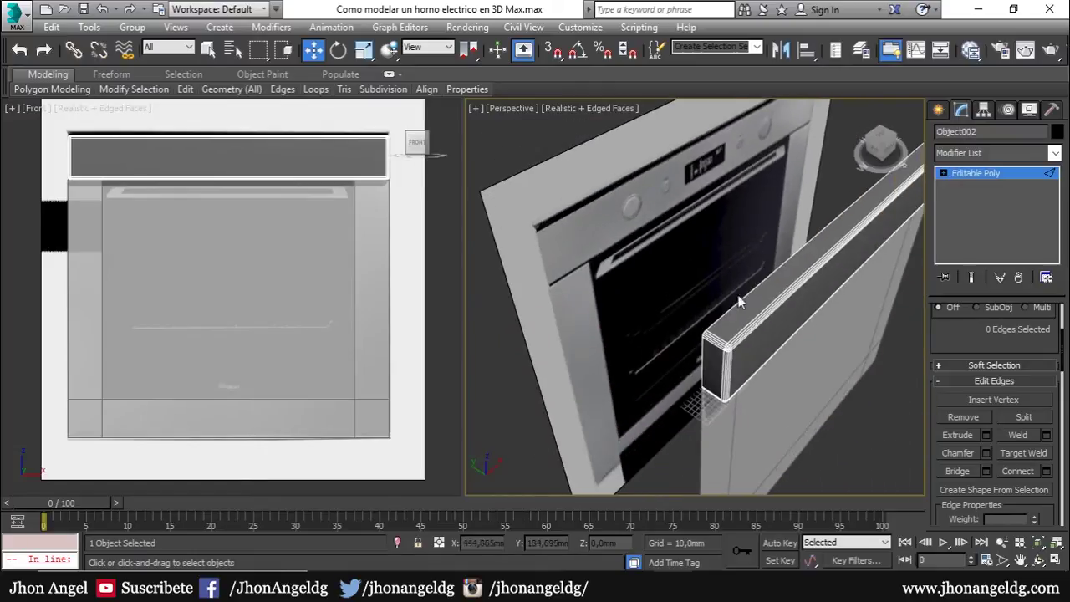
# Check the door-corner edges, then select the handle bar's top edge and face it.
pyautogui.click(723, 352)
pyautogui.scroll(5, 729, 351)
pyautogui.click(726, 351)
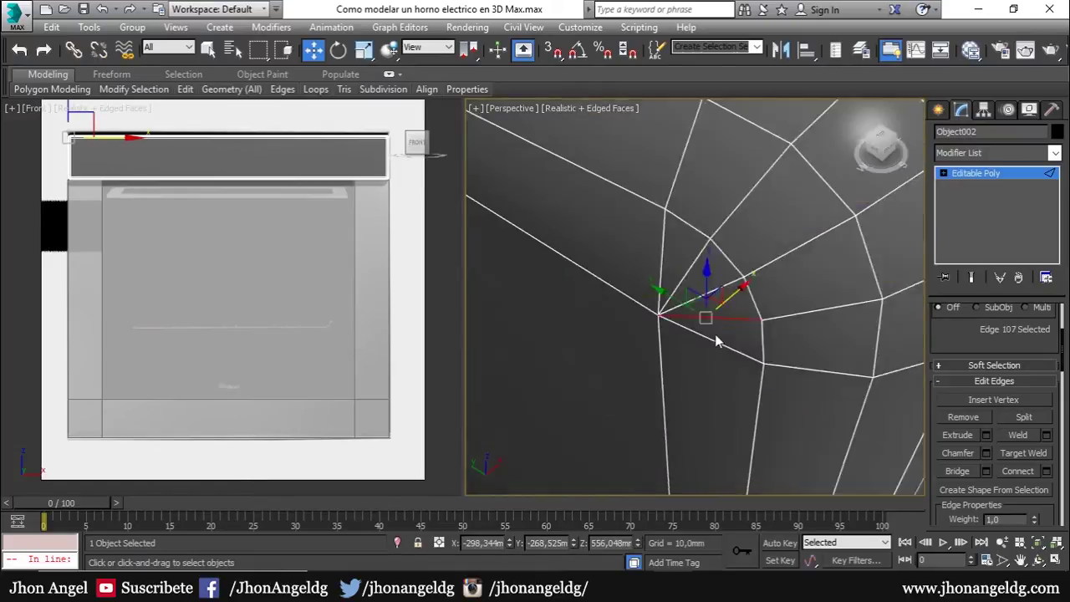
pyautogui.scroll(2, 709, 291)
pyautogui.keyDown('ctrl'); pyautogui.click(699, 286); pyautogui.keyUp('ctrl')
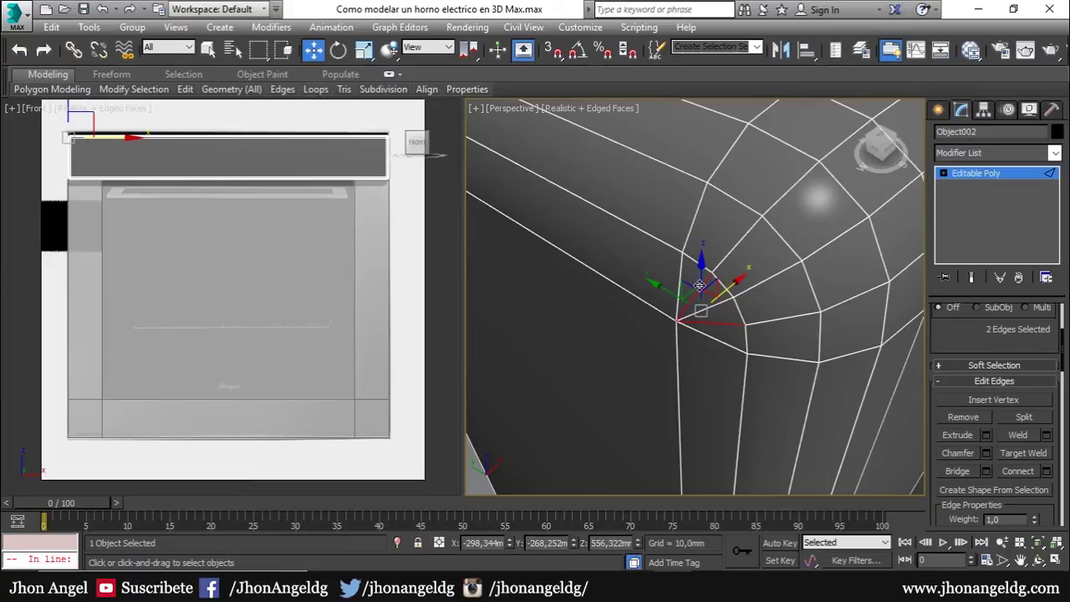
pyautogui.click(699, 285)
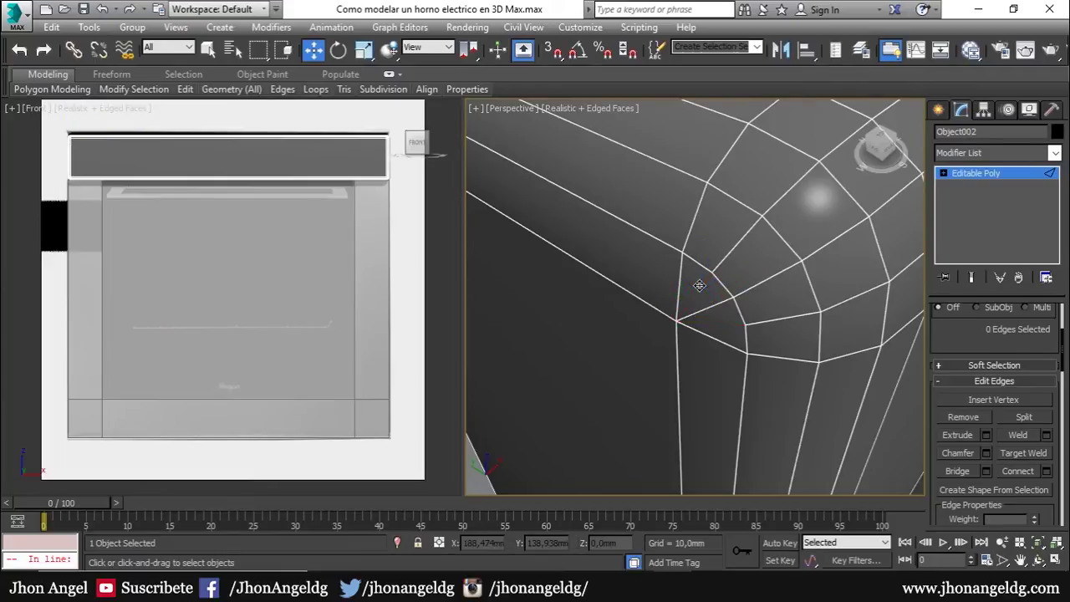
pyautogui.scroll(-6, 699, 285)
pyautogui.click(762, 253)
pyautogui.moveTo(775, 276)
pyautogui.keyDown('alt'); pyautogui.mouseDown(button='middle')
pyautogui.moveTo(772, 308)
pyautogui.moveTo(763, 249)
pyautogui.mouseUp(button='middle'); pyautogui.keyUp('alt')
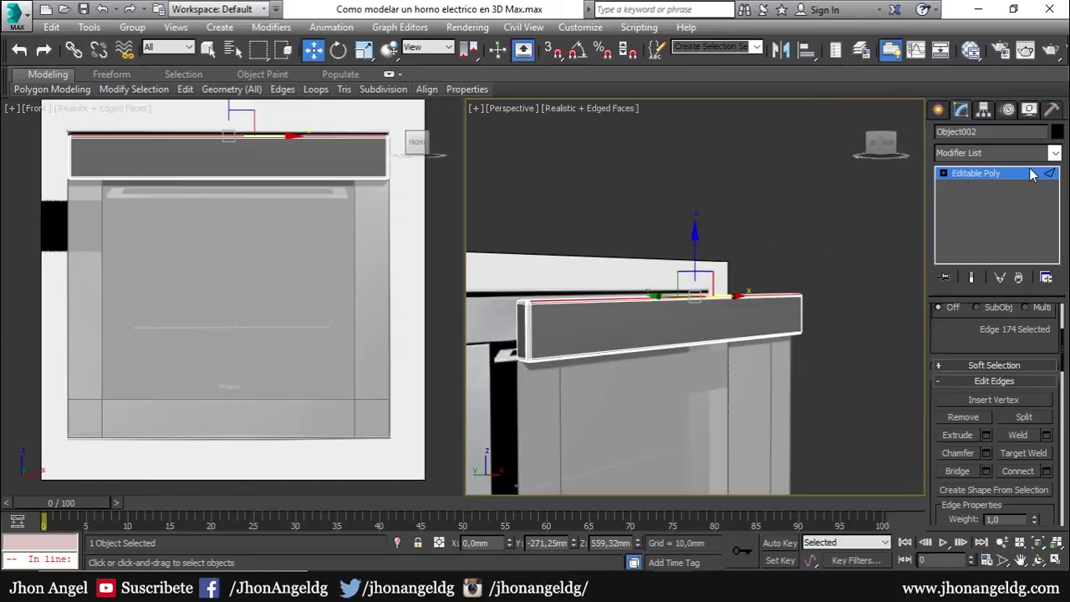
# Select all 93 polygons, clear their smoothing groups for flat shading, then deselect.
pyautogui.click(987, 174)
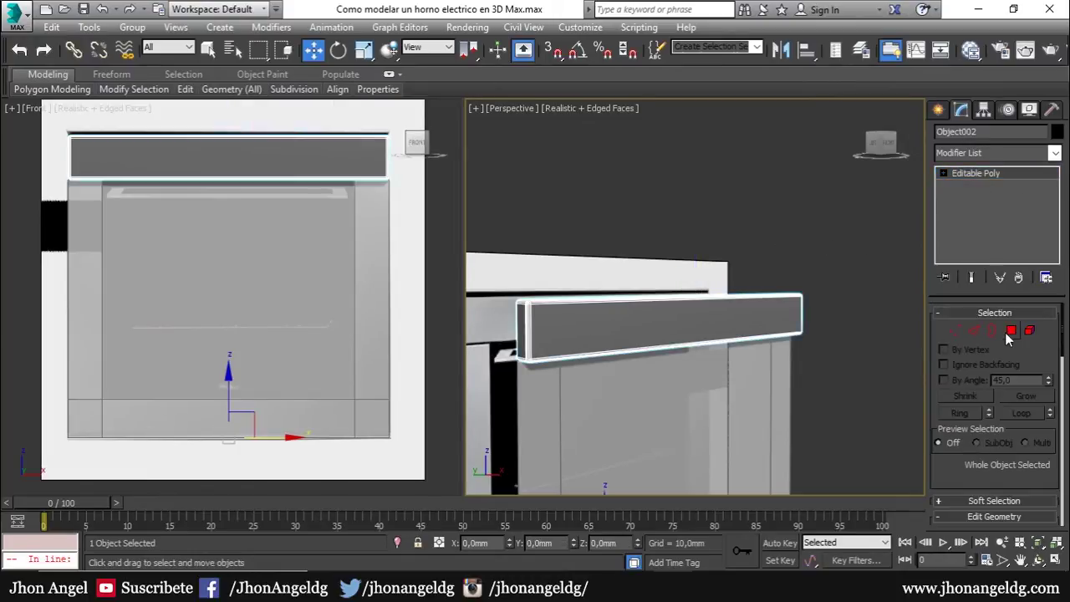
pyautogui.press('4')
pyautogui.moveTo(878, 280); pyautogui.dragTo(520, 377)
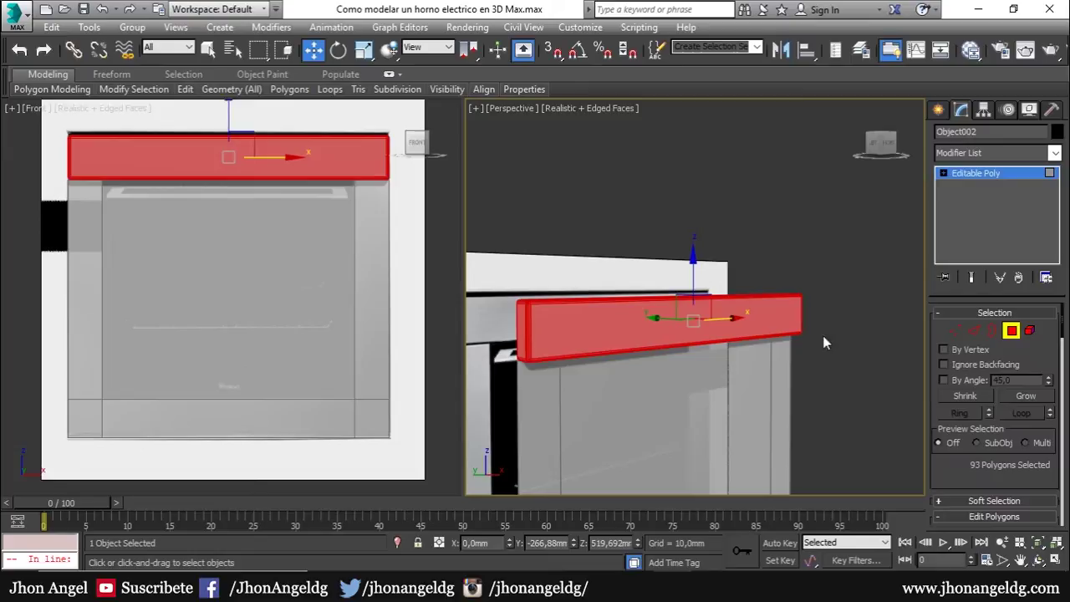
pyautogui.scroll(-3, 1053, 482)
pyautogui.scroll(-3, 1053, 482)
pyautogui.scroll(-3, 1053, 482)
pyautogui.scroll(-3, 1053, 482)
pyautogui.scroll(-3, 1053, 481)
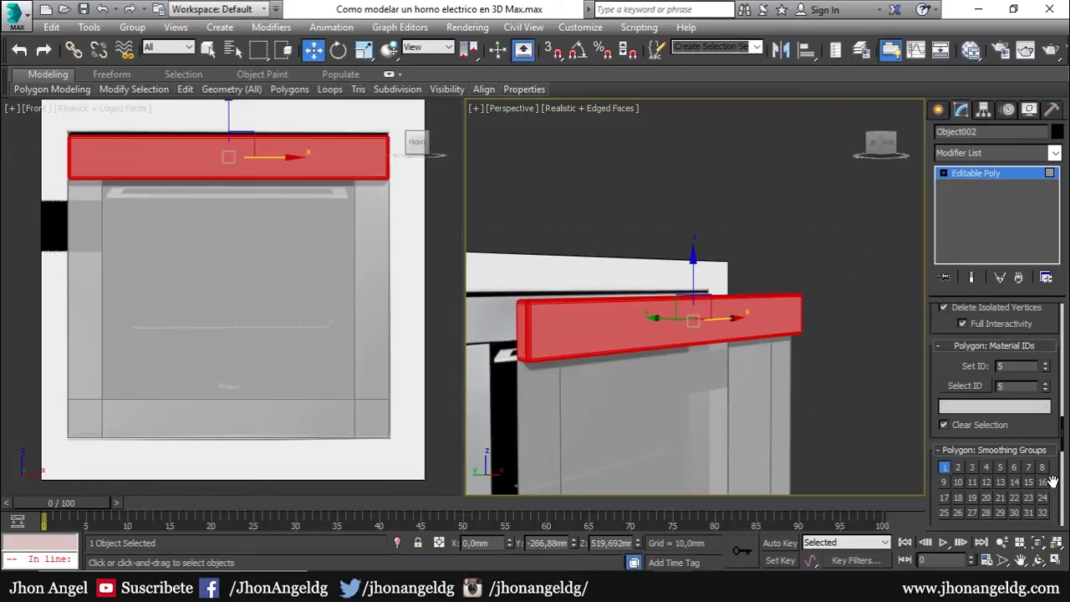
pyautogui.scroll(-2, 1053, 481)
pyautogui.click(1023, 436)
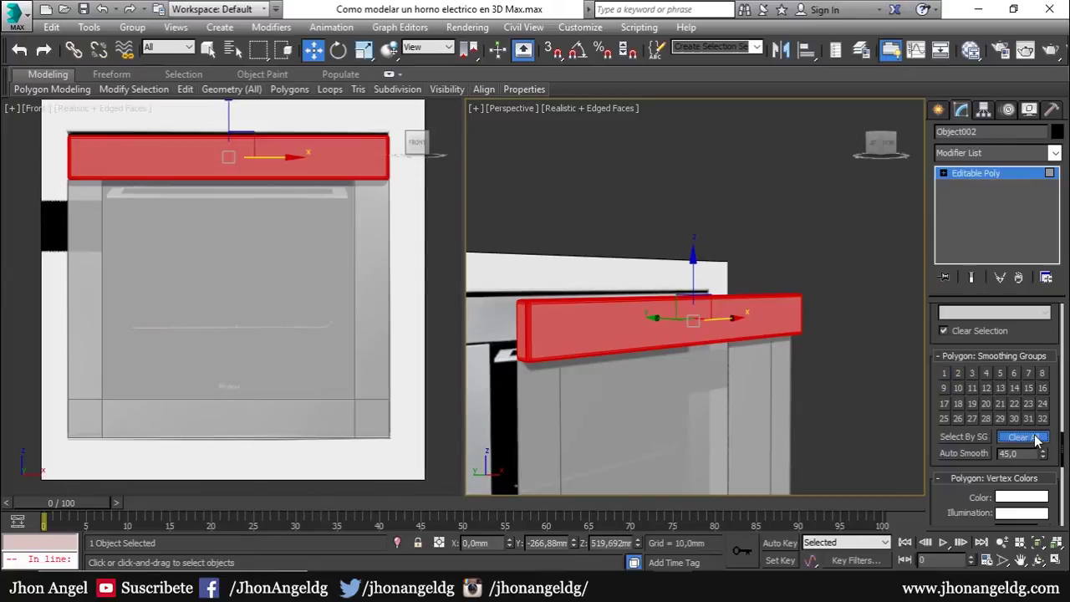
pyautogui.click(854, 199)
pyautogui.moveTo(752, 375)
pyautogui.keyDown('alt'); pyautogui.mouseDown(button='middle')
pyautogui.moveTo(635, 381)
pyautogui.moveTo(777, 390)
pyautogui.moveTo(777, 401)
pyautogui.moveTo(795, 389)
pyautogui.moveTo(774, 410)
pyautogui.mouseUp(button='middle'); pyautogui.keyUp('alt')
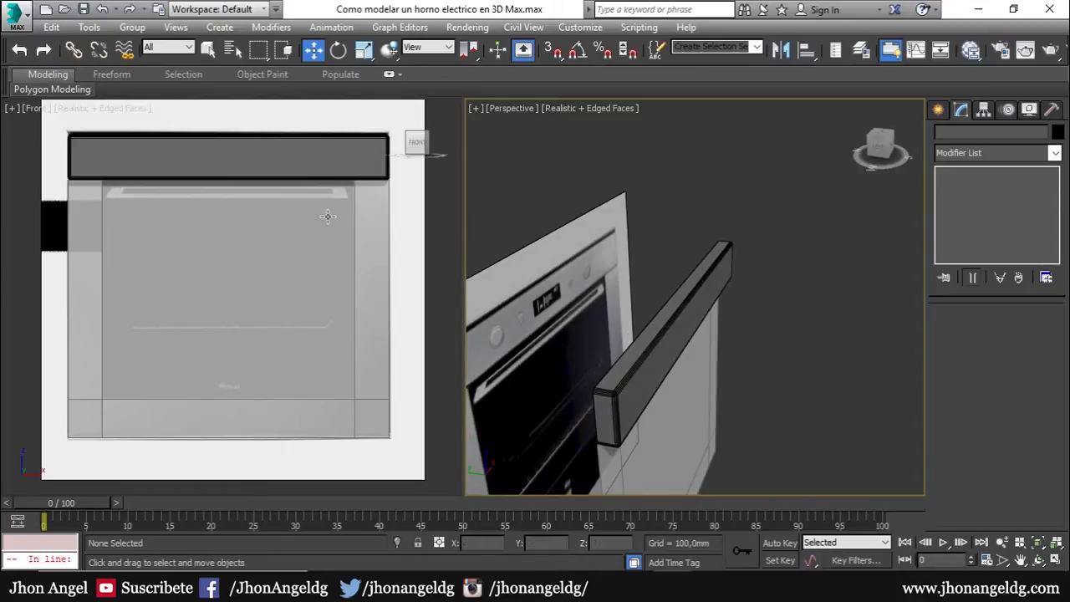
# Select the handle and zoom the front view in on a reference control knob.
pyautogui.click(690, 298)
pyautogui.moveTo(647, 312)
pyautogui.keyDown('alt'); pyautogui.mouseDown(button='middle')
pyautogui.moveTo(690, 298)
pyautogui.moveTo(668, 330)
pyautogui.mouseUp(button='middle'); pyautogui.keyUp('alt')
pyautogui.click(691, 327)
pyautogui.press('f')
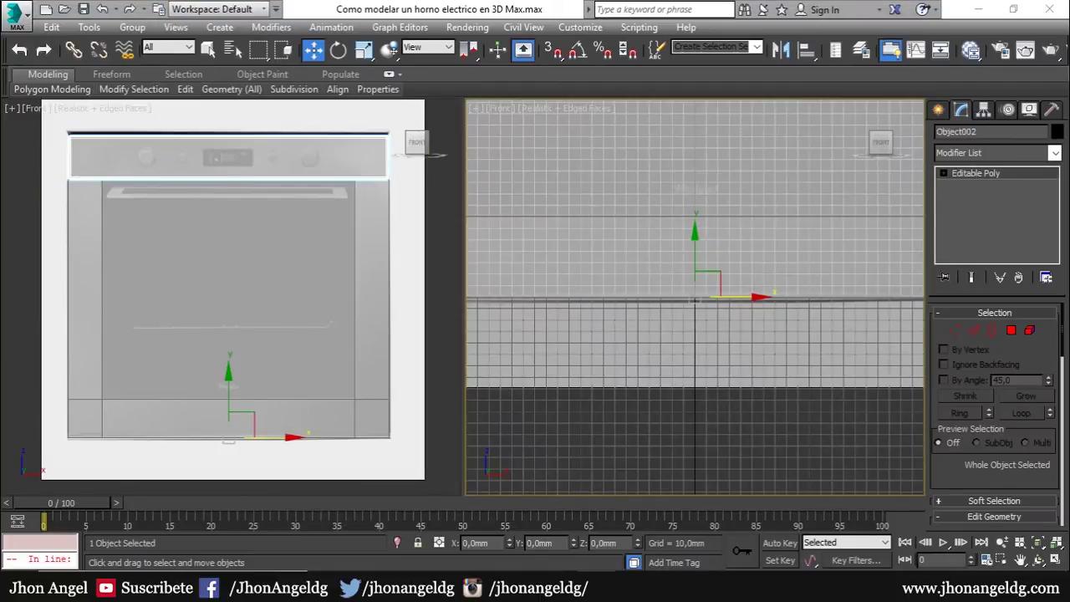
pyautogui.scroll(-6, 685, 297)
pyautogui.scroll(5, 697, 246)
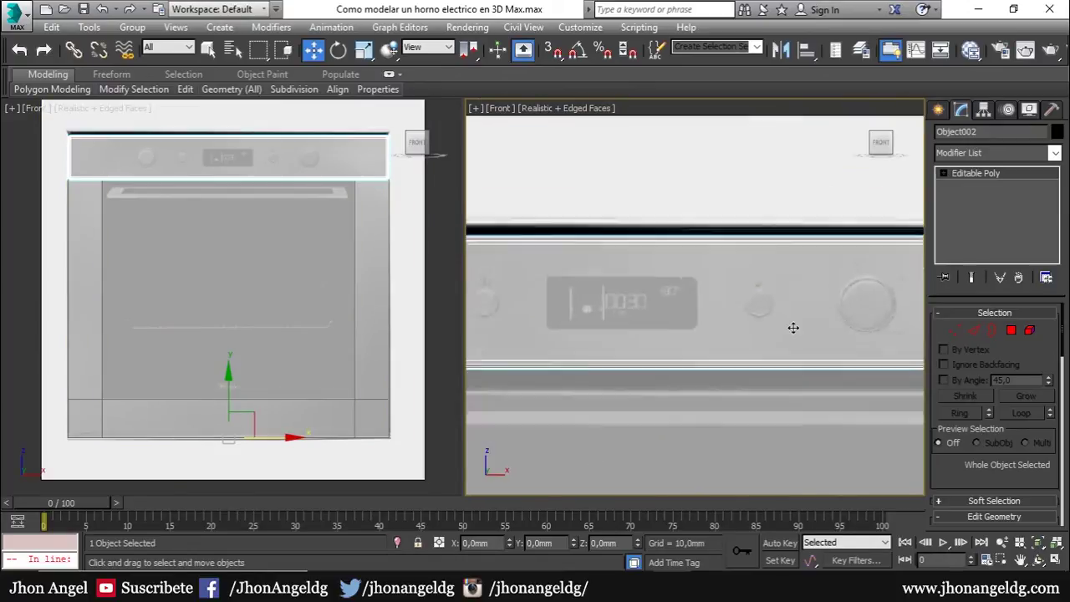
pyautogui.scroll(2, 791, 327)
pyautogui.scroll(2, 668, 366)
pyautogui.moveTo(743, 344); pyautogui.dragTo(760, 304, button='middle')
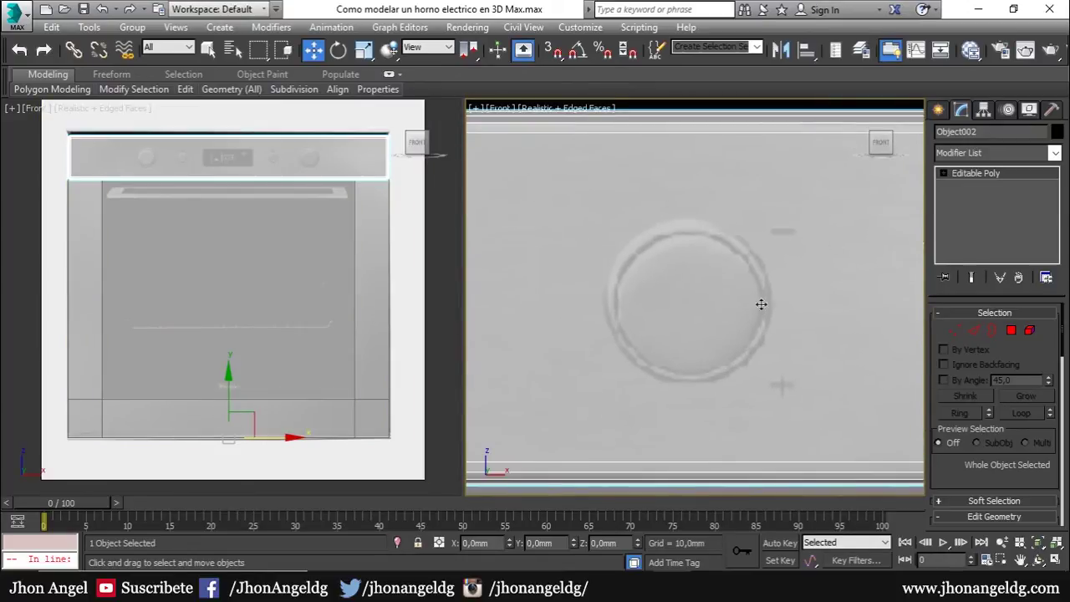
# Bring up the Create panel showing Standard Primitives.
pyautogui.click(950, 114)
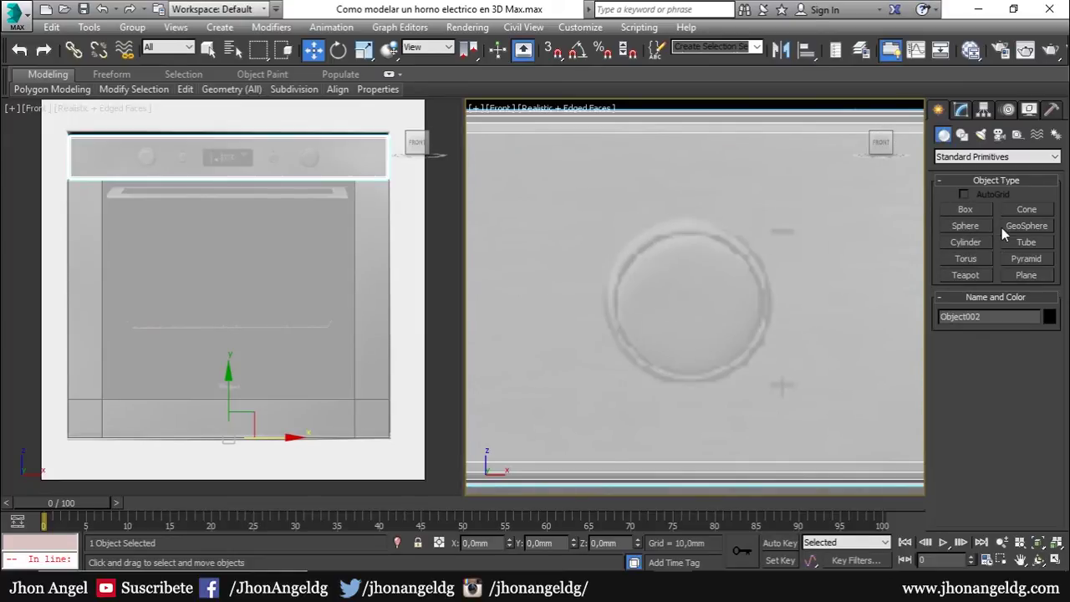
pyautogui.click(963, 137)
pyautogui.click(942, 137)
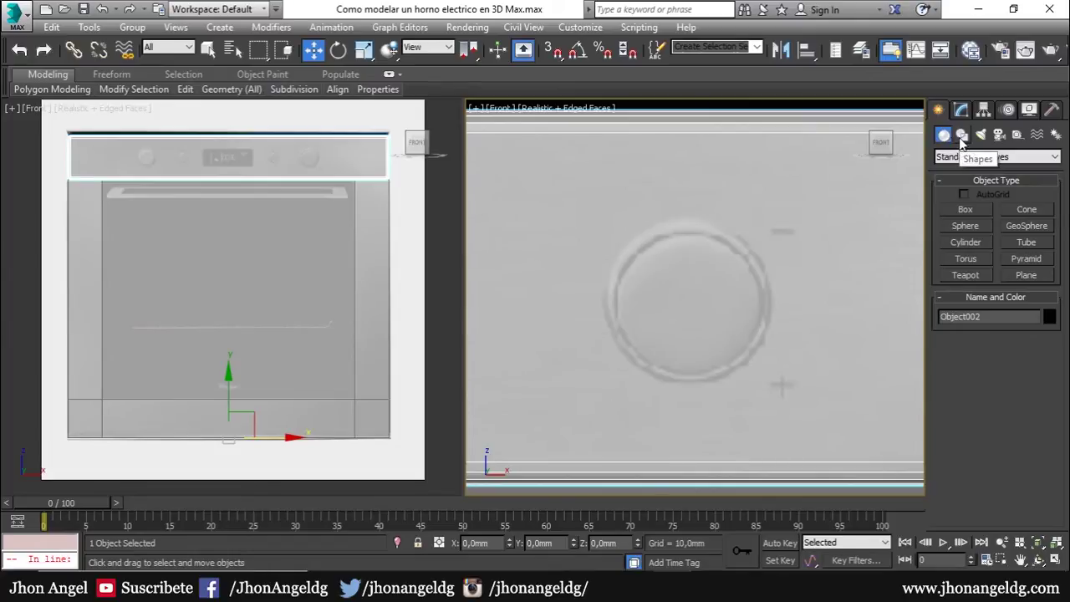
# Draw a circle spline and move it over the reference control knob.
pyautogui.click(963, 136)
pyautogui.click(970, 240)
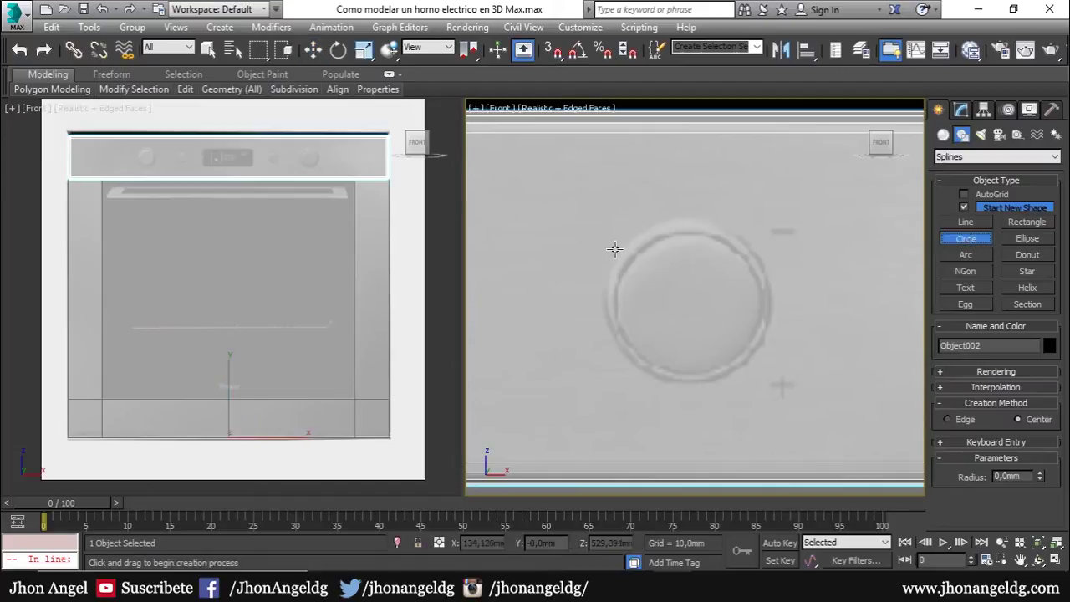
pyautogui.moveTo(608, 214); pyautogui.dragTo(700, 270)
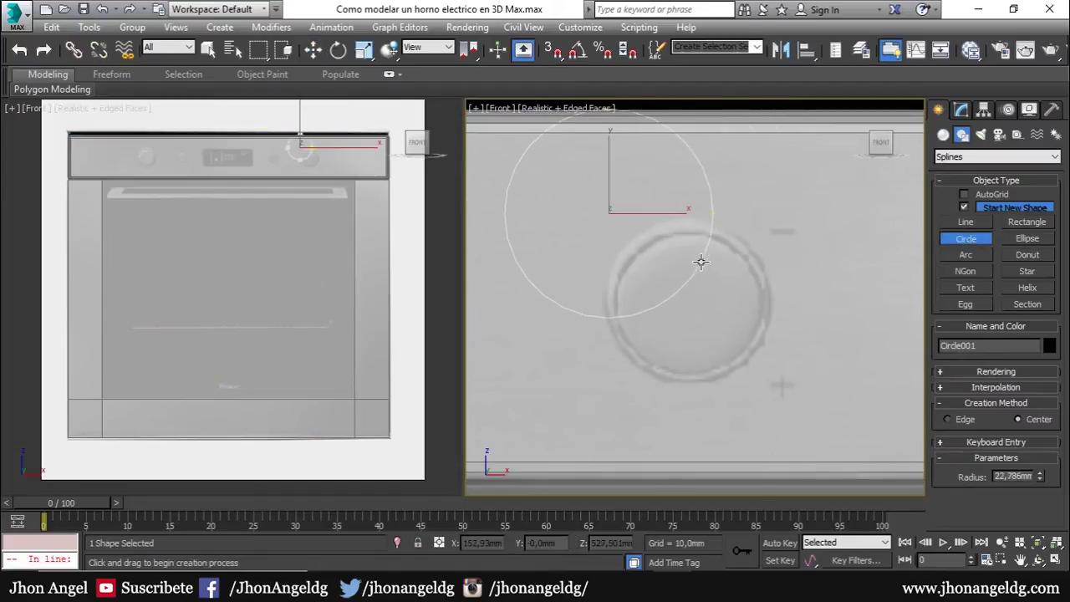
pyautogui.rightClick(665, 240)
pyautogui.moveTo(628, 185); pyautogui.dragTo(718, 293)
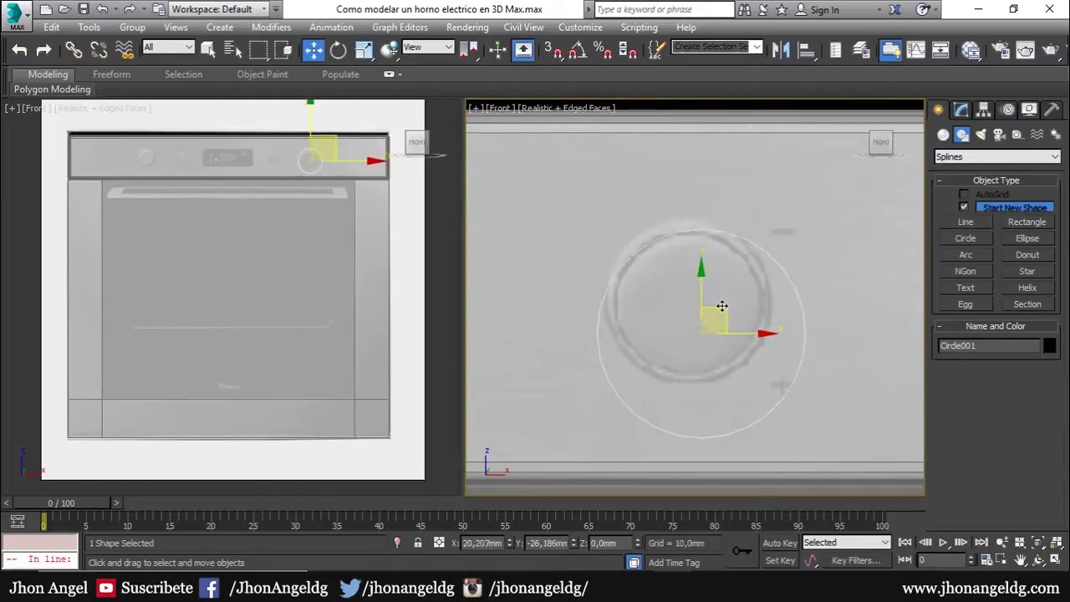
# Set the circle's radius to 17 mm and centre it on the knob.
pyautogui.click(961, 110)
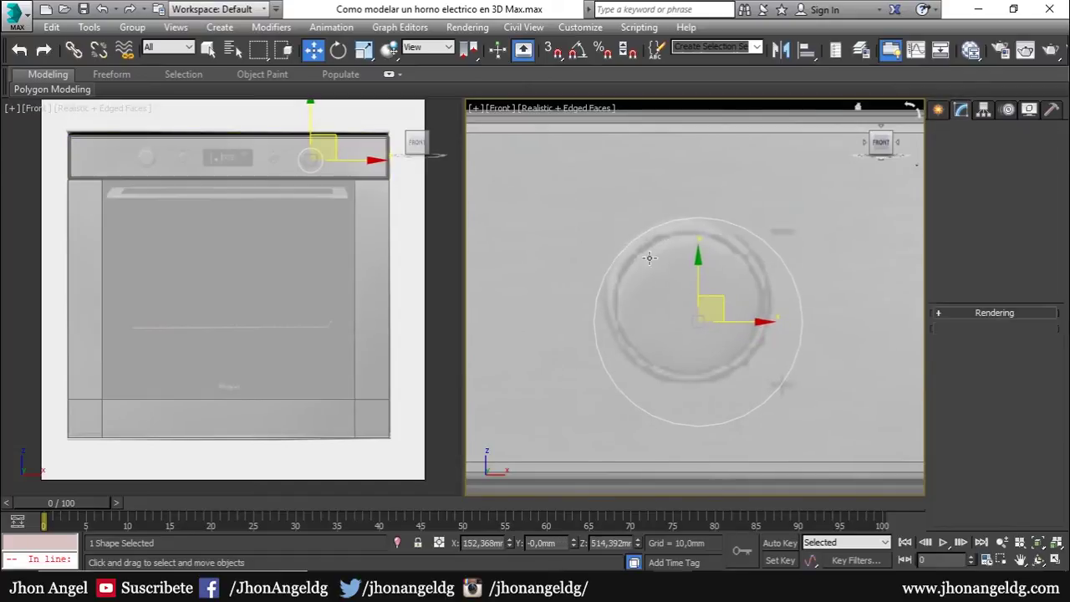
pyautogui.moveTo(1038, 366); pyautogui.dragTo(1038, 393)
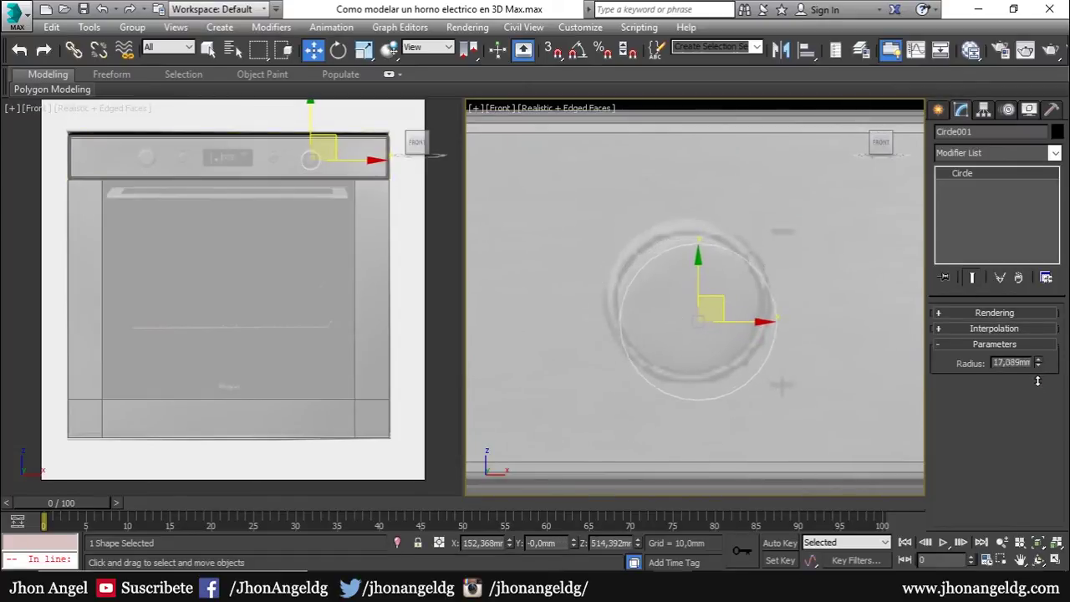
pyautogui.moveTo(715, 297); pyautogui.dragTo(708, 276)
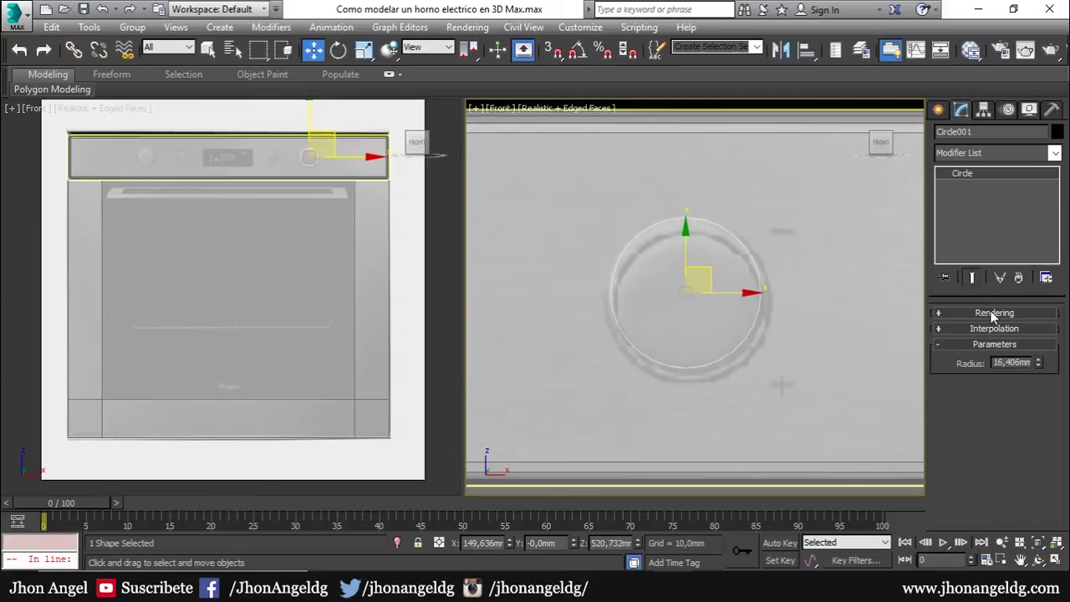
pyautogui.moveTo(1037, 365)
pyautogui.mouseDown()
pyautogui.moveTo(1036, 355)
pyautogui.moveTo(1024, 362)
pyautogui.mouseUp()
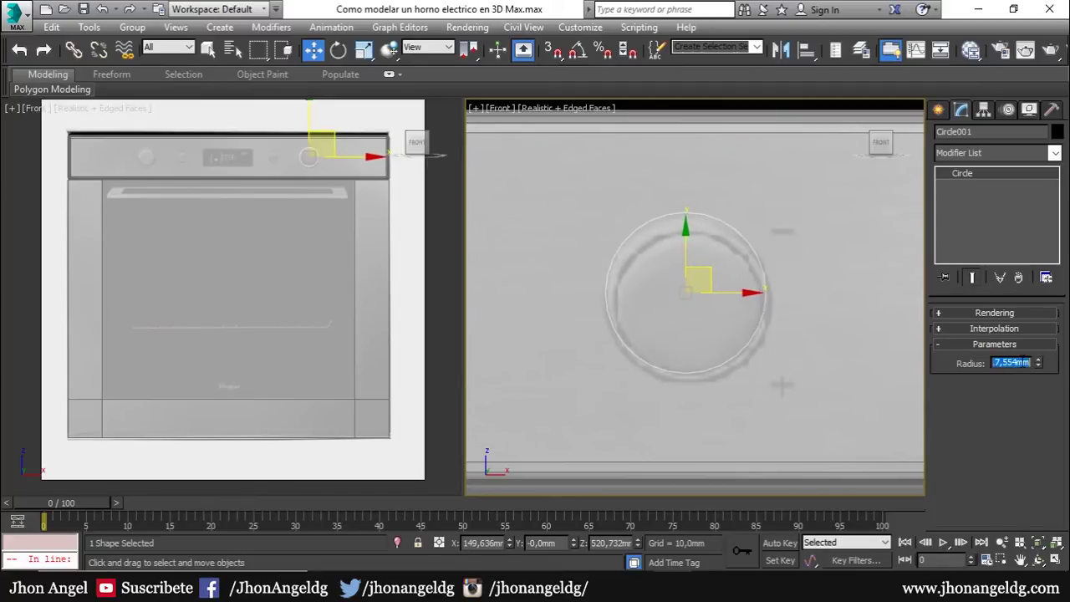
pyautogui.press('Return')
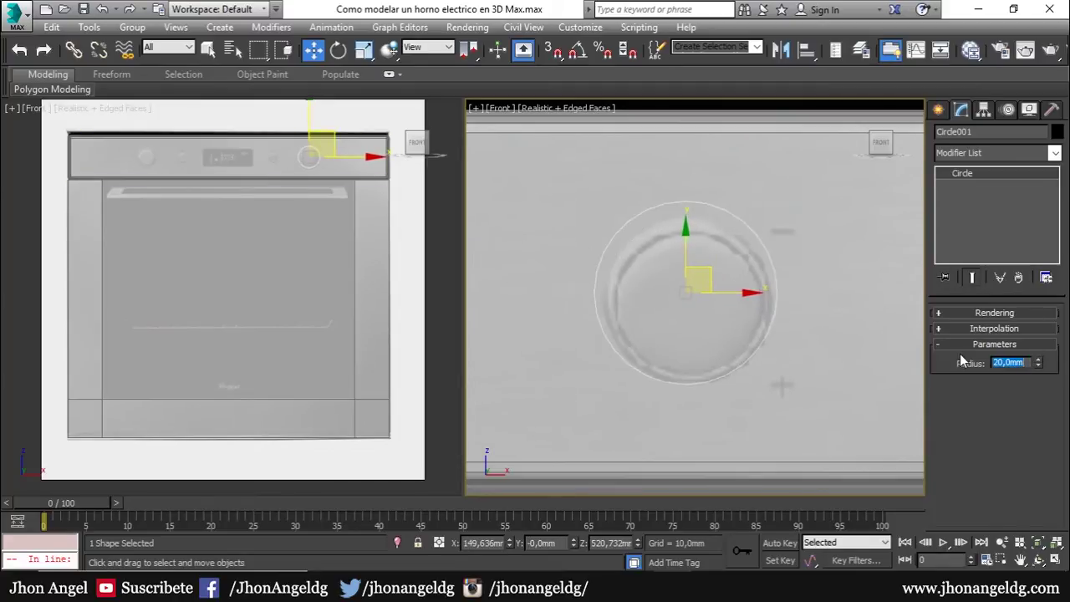
pyautogui.press('Return')
pyautogui.moveTo(711, 284); pyautogui.dragTo(714, 281)
pyautogui.click(1027, 361)
pyautogui.write('17')
pyautogui.press('Return')
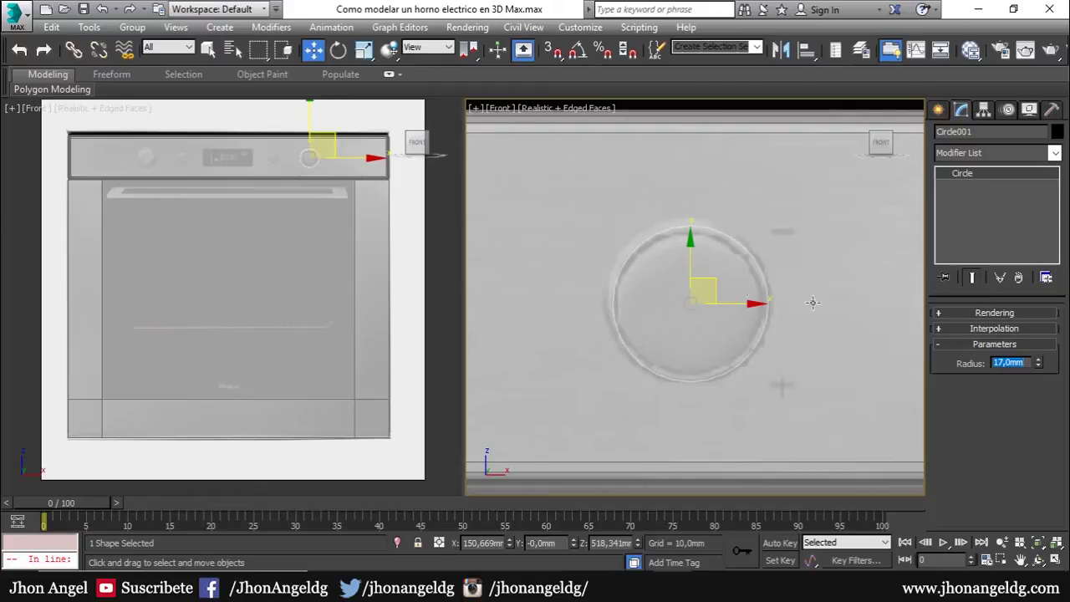
pyautogui.moveTo(709, 283); pyautogui.dragTo(725, 279)
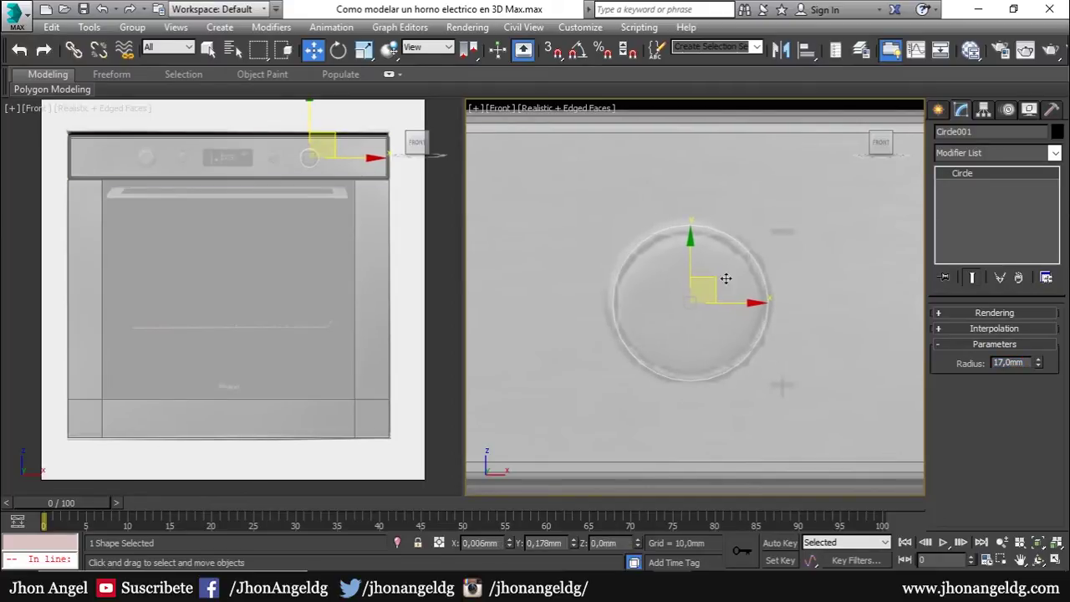
# Make the circle renderable and viewport-visible as a 2 mm thick tube.
pyautogui.click(1002, 315)
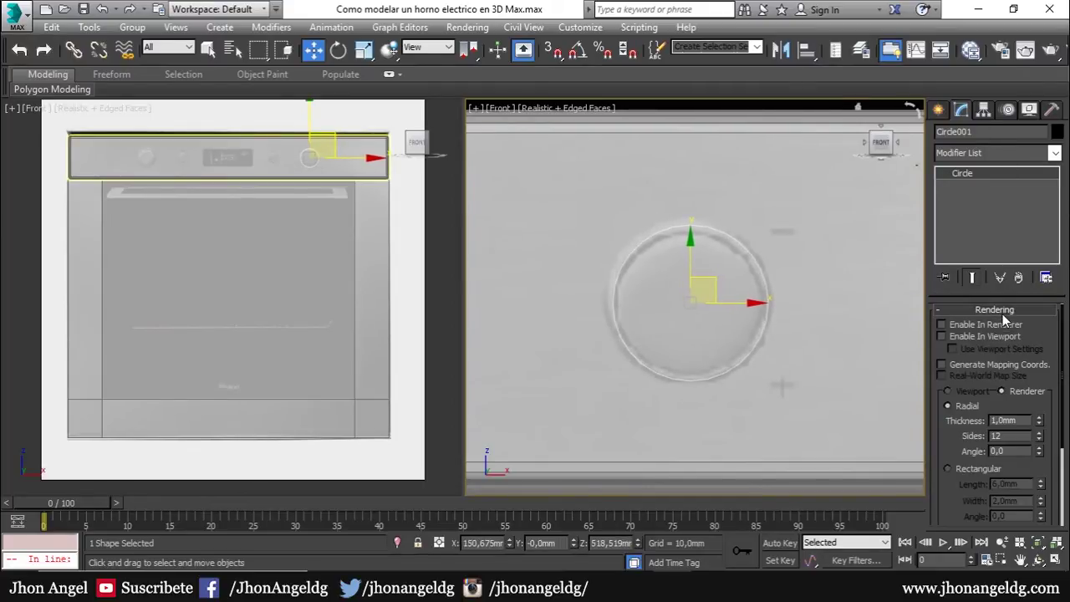
pyautogui.click(1002, 325)
pyautogui.click(1003, 336)
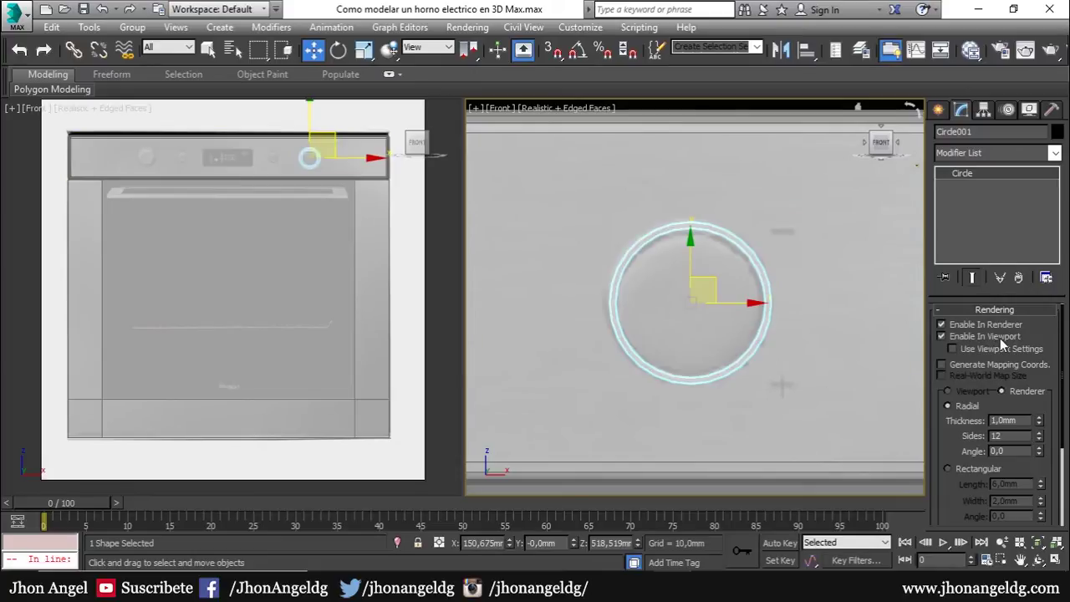
pyautogui.moveTo(987, 439); pyautogui.dragTo(1027, 425)
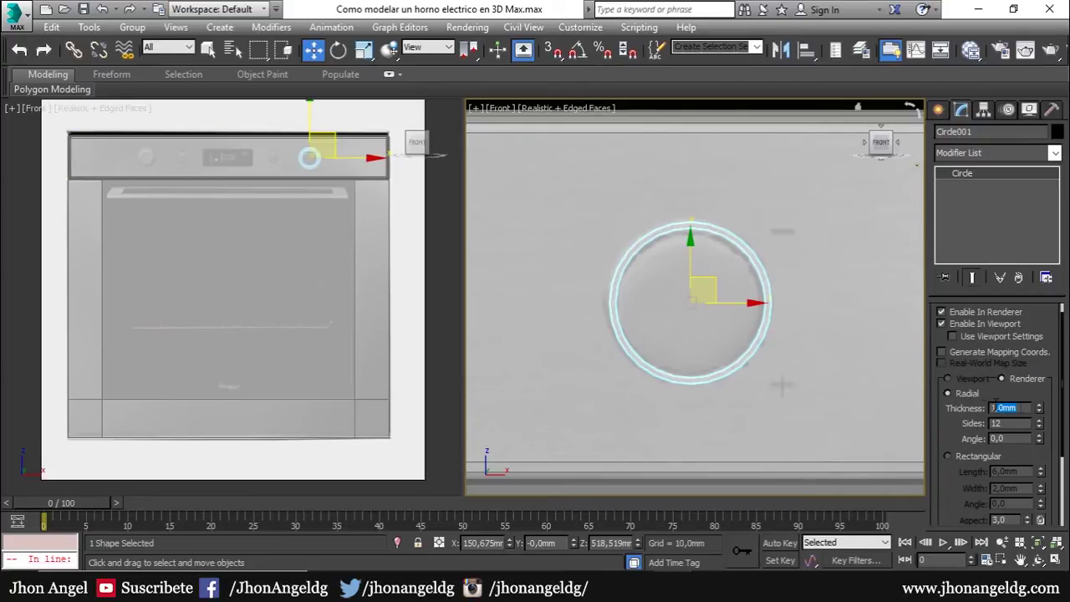
pyautogui.write('2')
pyautogui.press('Return')
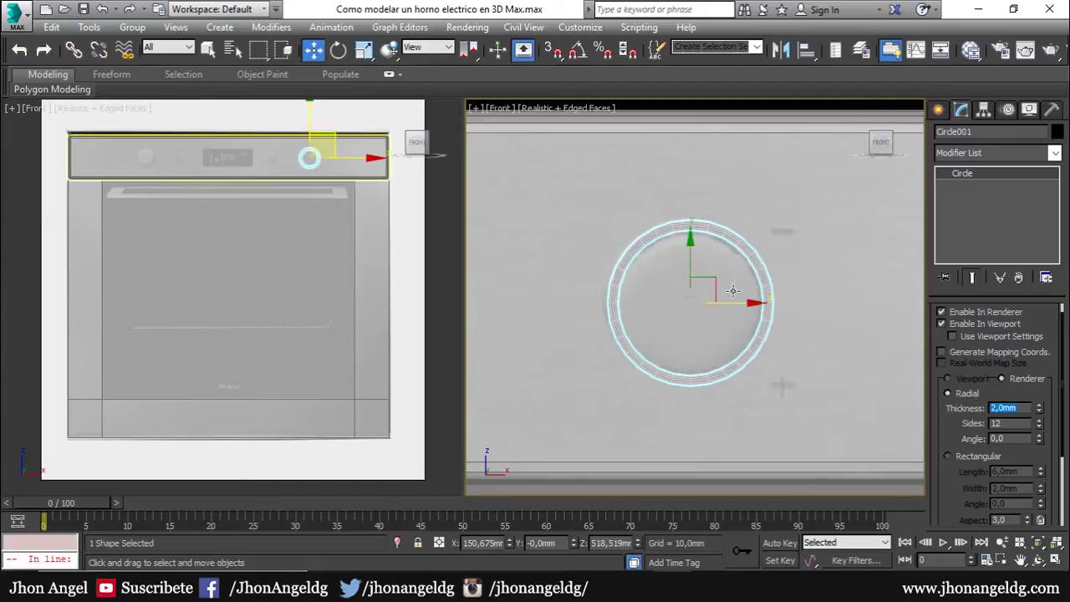
pyautogui.moveTo(712, 280); pyautogui.dragTo(713, 283)
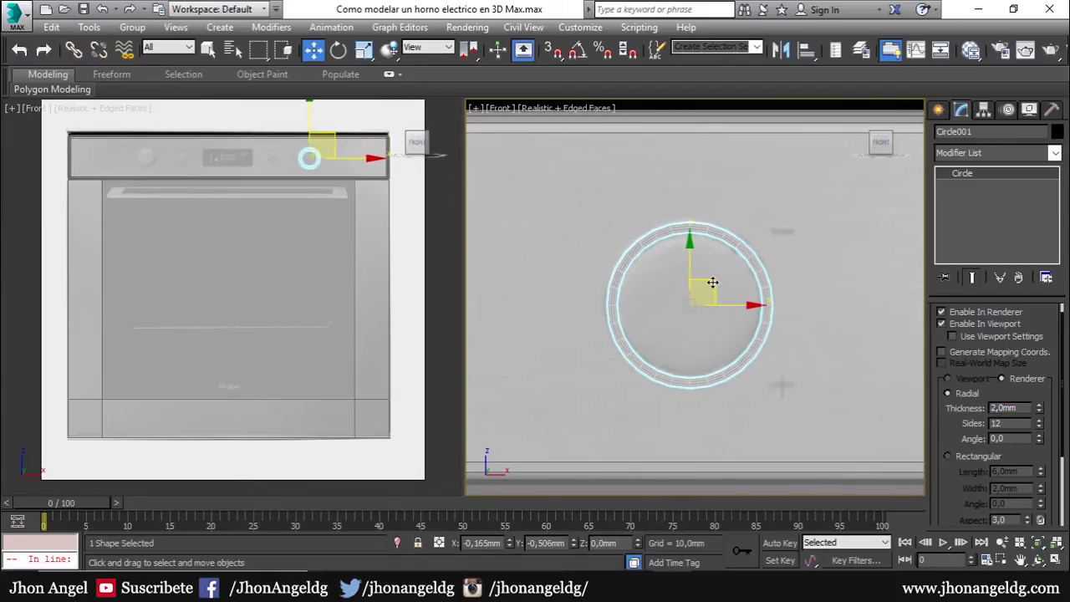
# In a top view, move the ring forward to sit against the panel.
pyautogui.rightClick(257, 255)
pyautogui.press('t')
pyautogui.scroll(-3, 301, 300)
pyautogui.moveTo(301, 299); pyautogui.dragTo(276, 406)
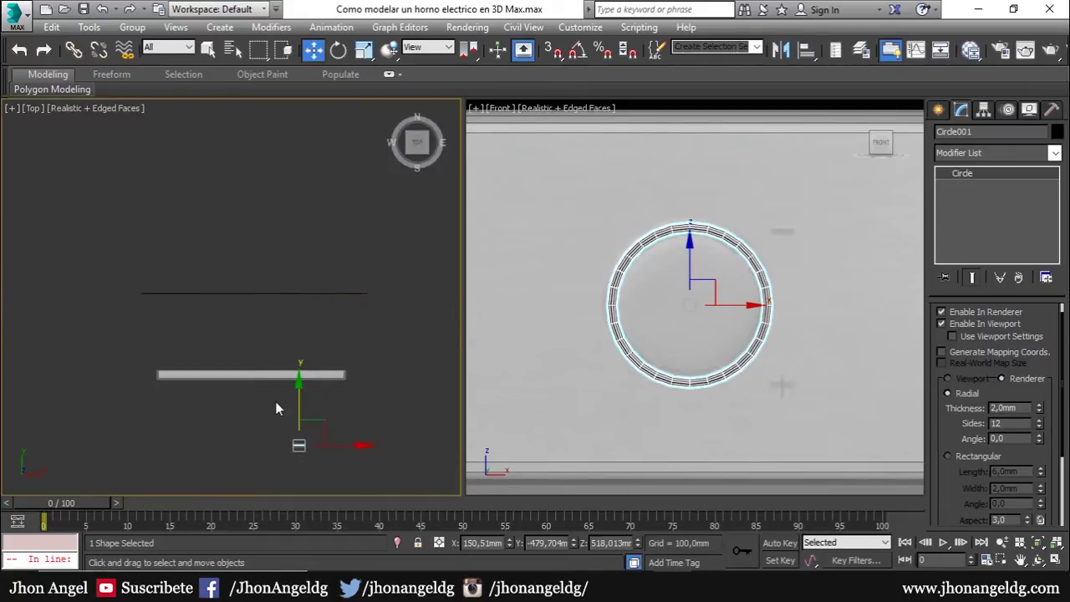
pyautogui.scroll(3, 306, 329)
pyautogui.moveTo(348, 339); pyautogui.dragTo(349, 232)
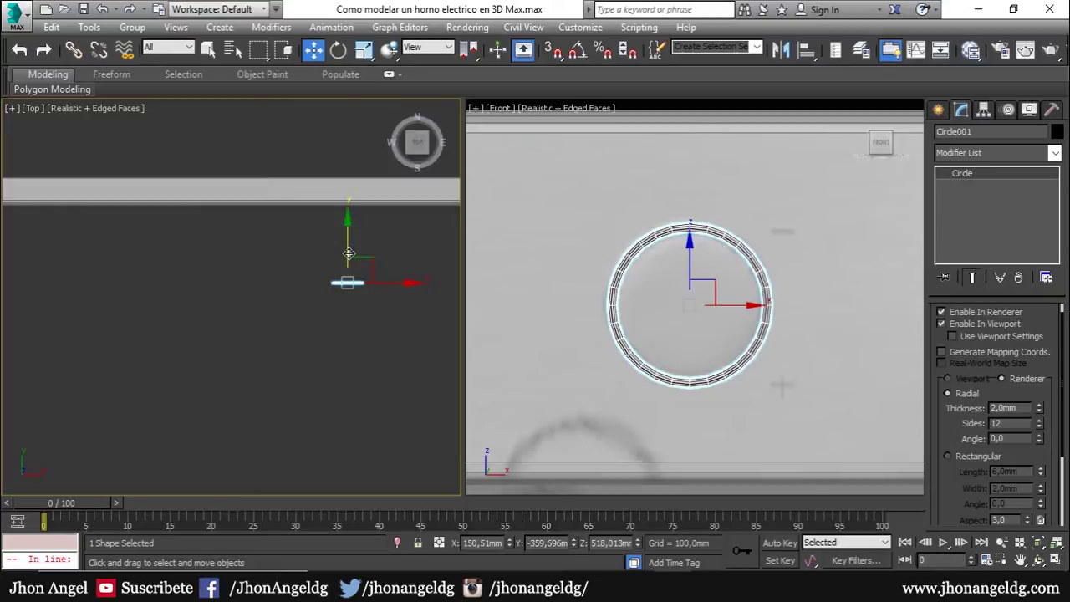
# Close the material editor, set the top view to wireframe, and reframe the oven panel.
pyautogui.press('m')
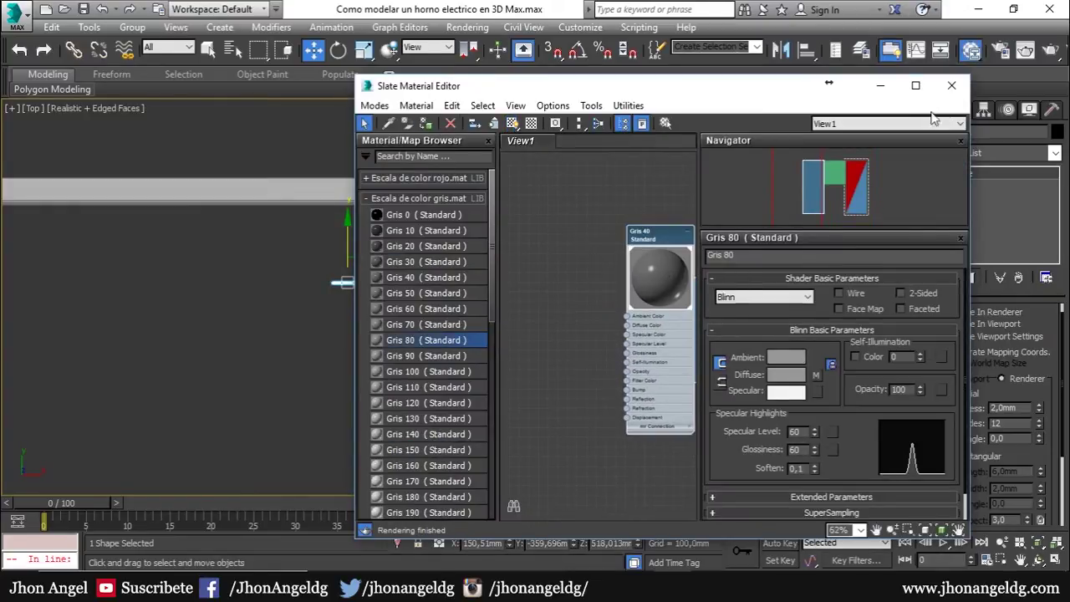
pyautogui.click(952, 86)
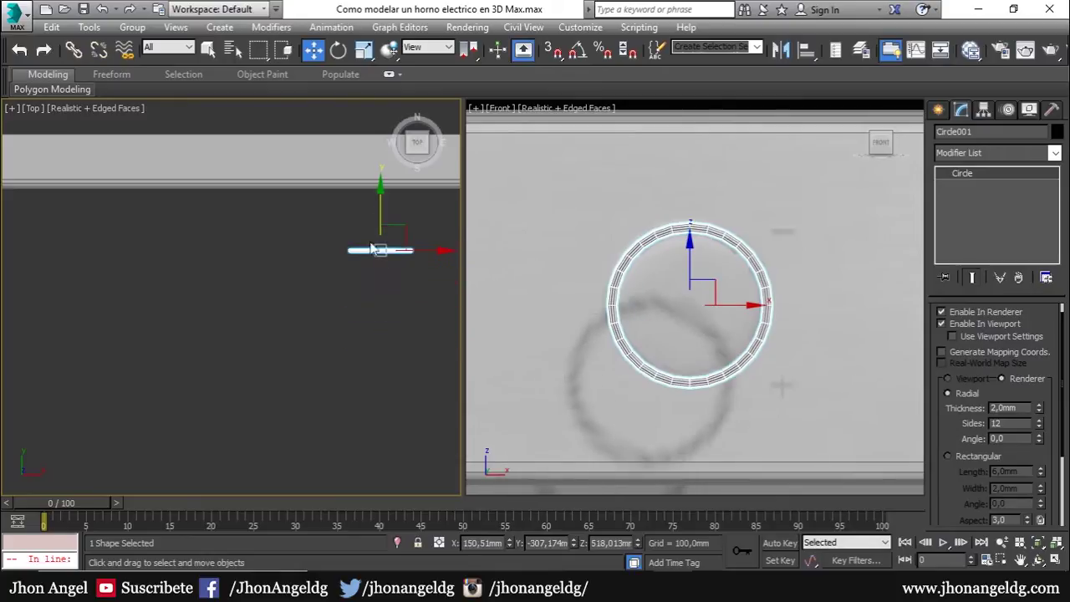
pyautogui.moveTo(372, 249); pyautogui.dragTo(289, 371, button='middle')
pyautogui.press('F3')
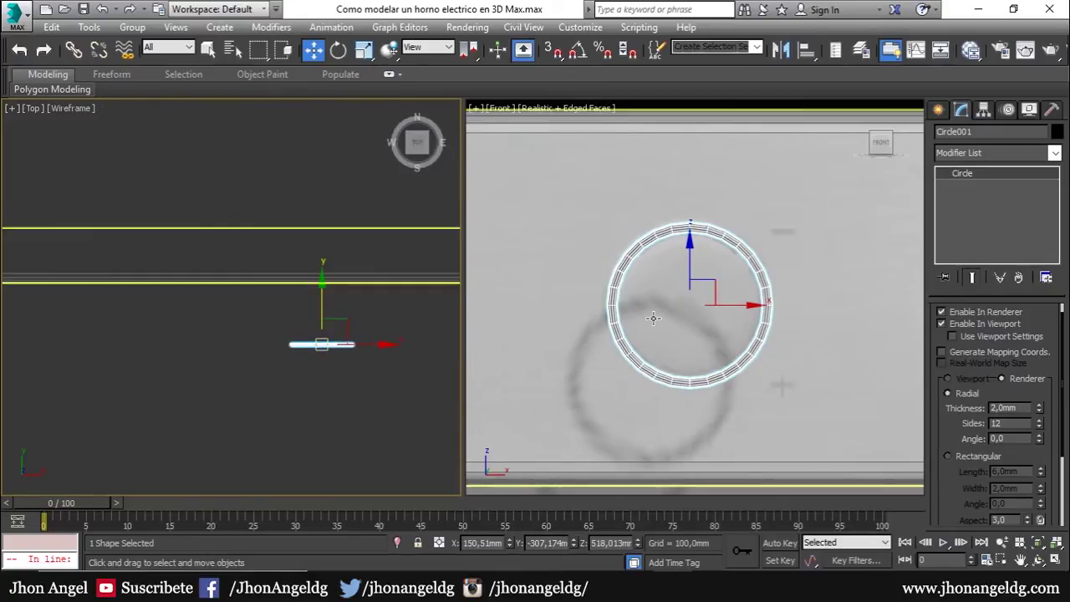
pyautogui.scroll(3, 654, 317)
pyautogui.scroll(-5, 654, 318)
pyautogui.scroll(-4, 654, 318)
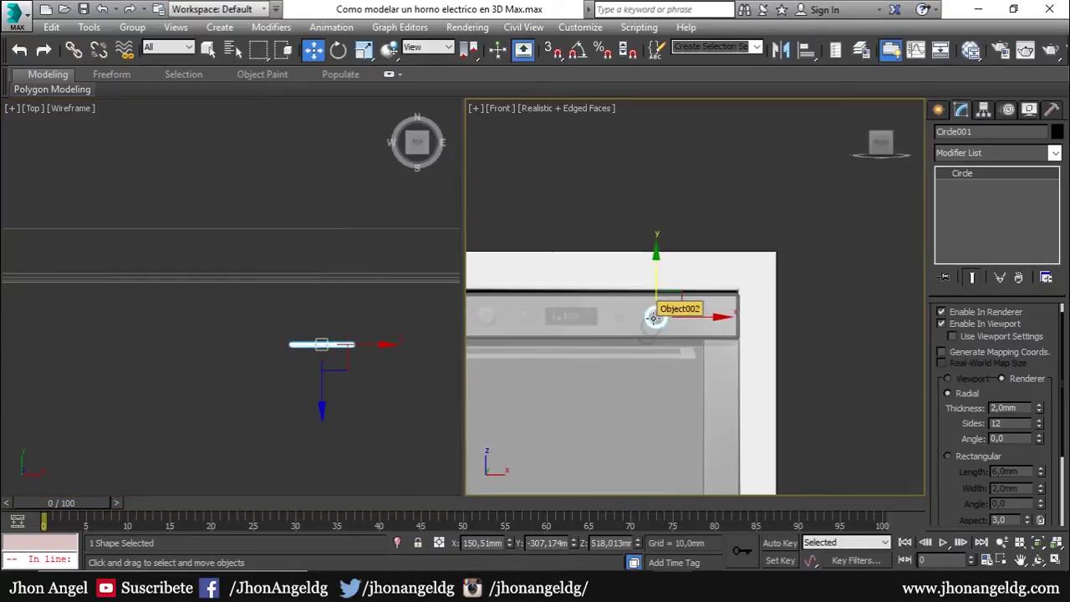
pyautogui.scroll(3, 661, 341)
pyautogui.moveTo(688, 390)
pyautogui.mouseDown(button='middle')
pyautogui.moveTo(749, 341)
pyautogui.moveTo(738, 331)
pyautogui.mouseUp(button='middle')
pyautogui.scroll(-4, 749, 341)
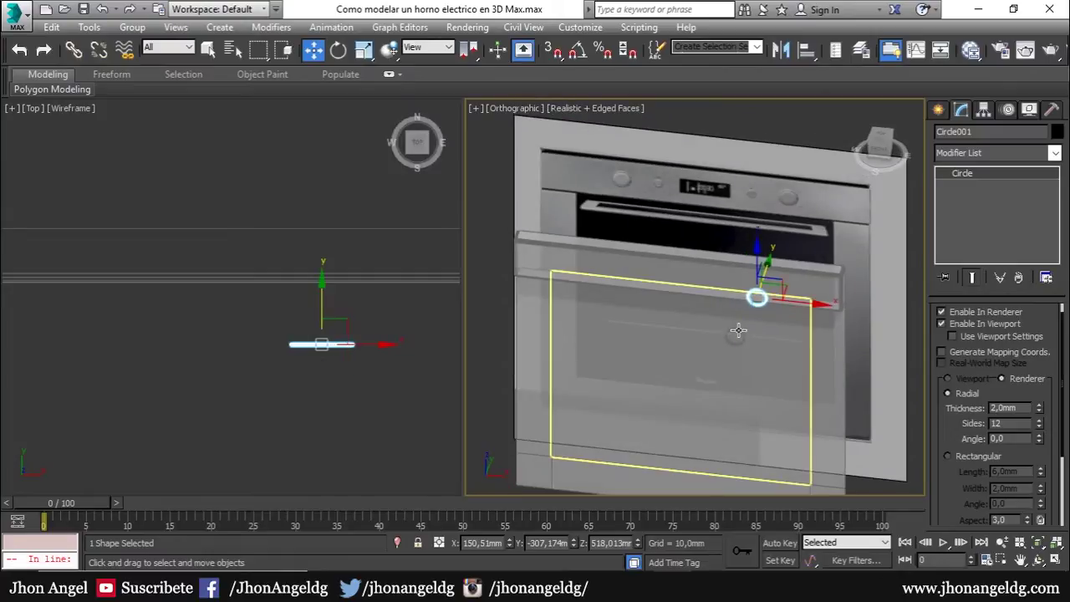
# Select the ring circle Circle001 in the front view, undoing an accidental sideways move.
pyautogui.click(739, 330)
pyautogui.press('f')
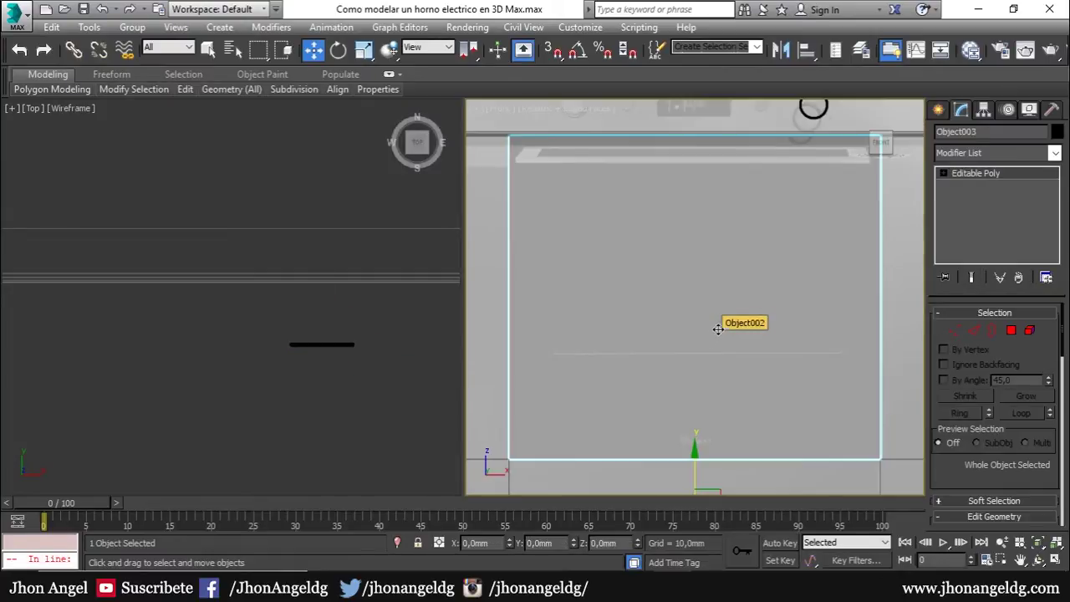
pyautogui.scroll(-3, 728, 323)
pyautogui.scroll(5, 746, 249)
pyautogui.scroll(4, 746, 248)
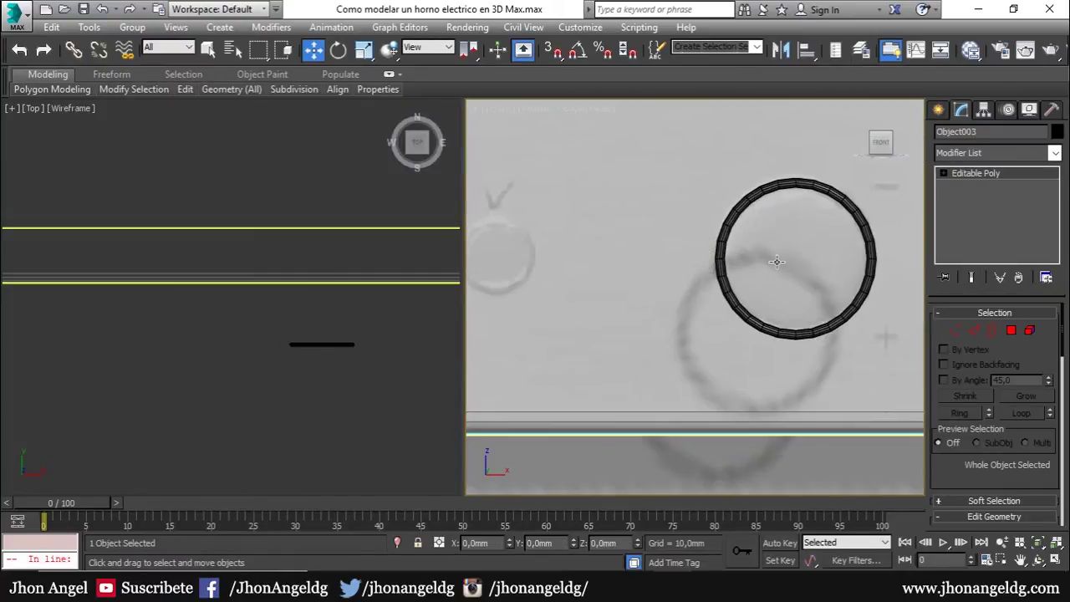
pyautogui.scroll(-1, 755, 289)
pyautogui.scroll(-3, 695, 295)
pyautogui.click(695, 294)
pyautogui.scroll(2, 695, 294)
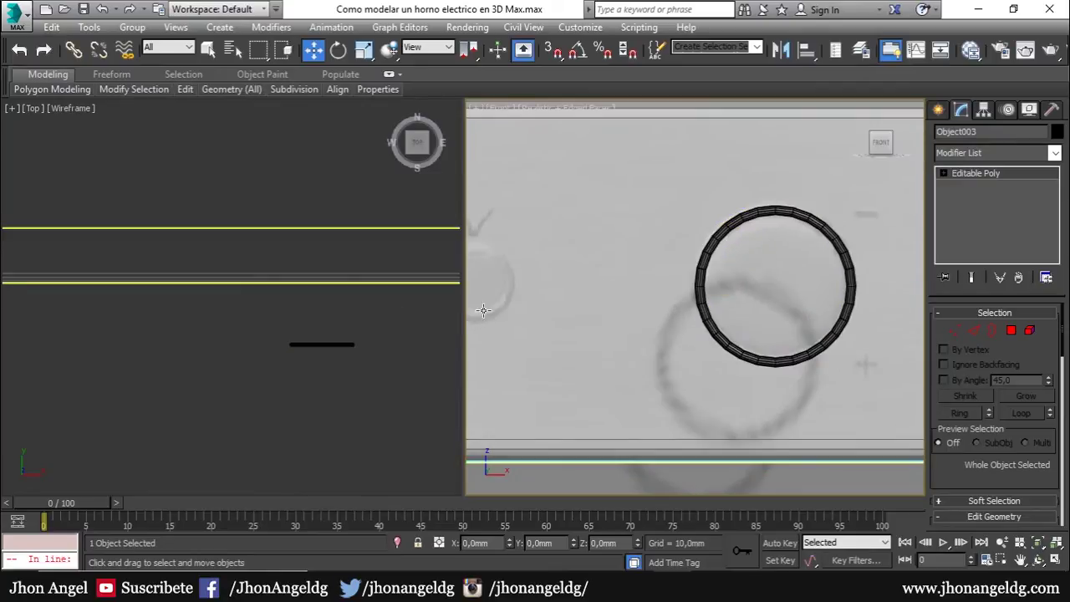
pyautogui.click(703, 289)
pyautogui.moveTo(805, 286); pyautogui.dragTo(910, 286)
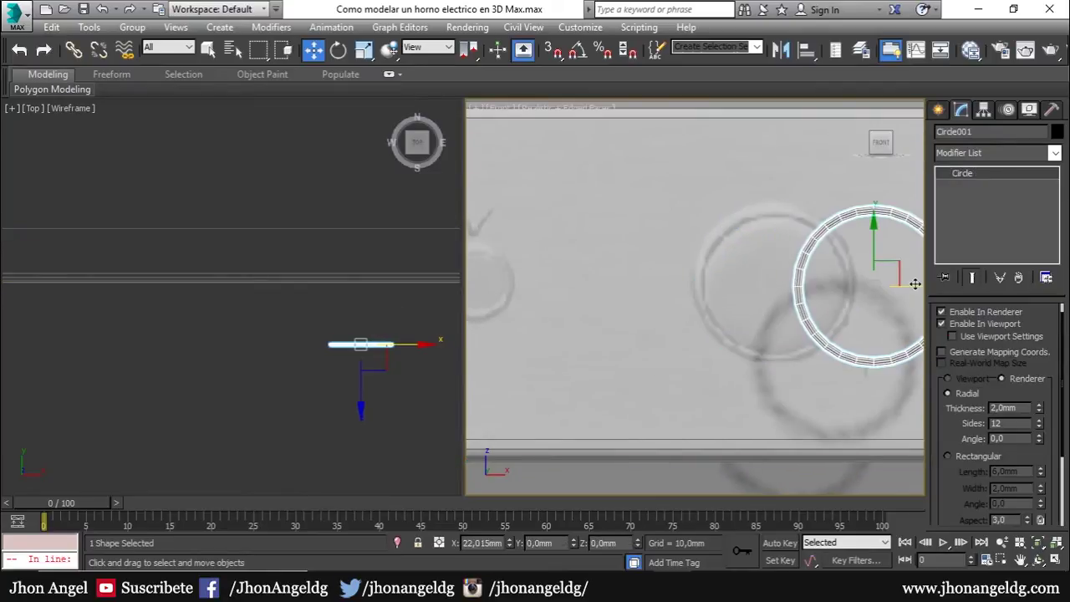
pyautogui.hotkey('ctrl', 'z')
# Move Circle001 back in depth with snapping on, to Y -272,5 mm against the panel.
pyautogui.scroll(2, 374, 322)
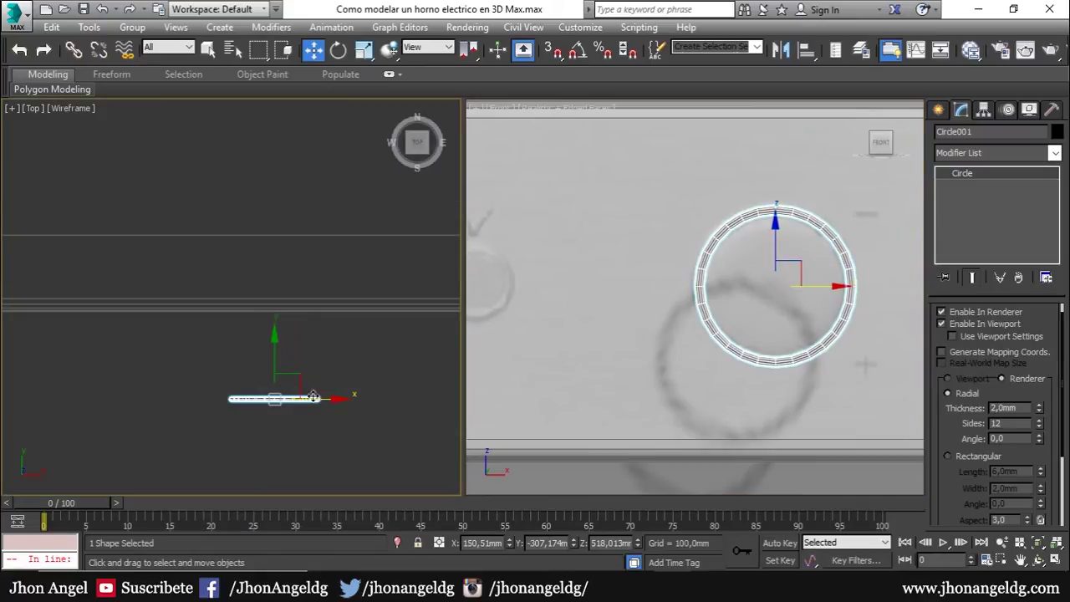
pyautogui.moveTo(276, 354); pyautogui.dragTo(279, 274)
pyautogui.scroll(2, 268, 335)
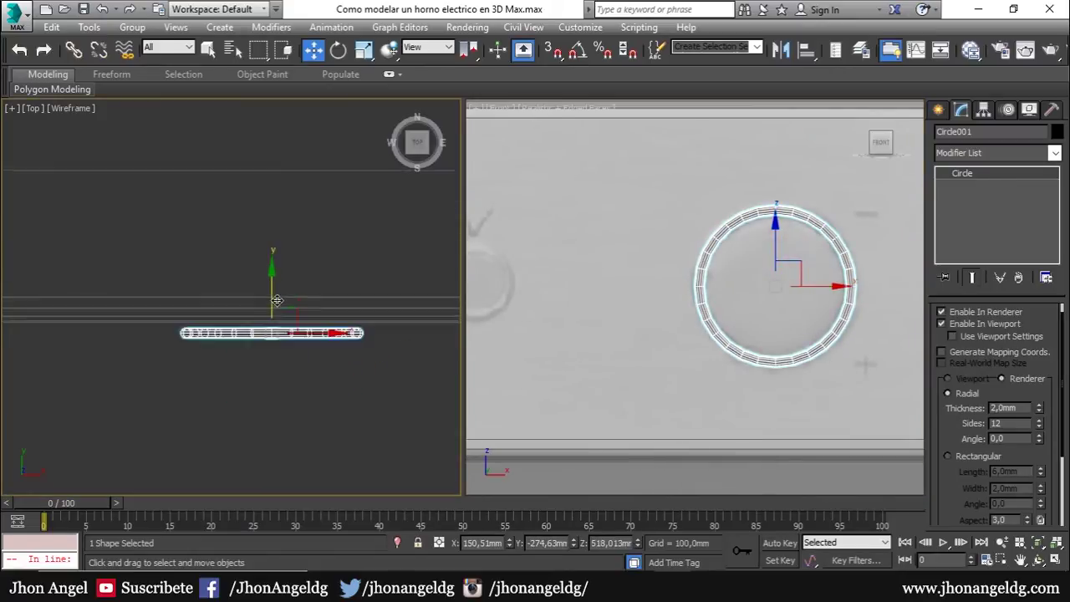
pyautogui.scroll(2, 260, 365)
pyautogui.scroll(-1, 277, 306)
pyautogui.scroll(-1, 281, 292)
pyautogui.scroll(-1, 283, 286)
pyautogui.scroll(-1, 286, 275)
pyautogui.moveTo(287, 275); pyautogui.dragTo(125, 299)
pyautogui.press('s')
pyautogui.moveTo(232, 316); pyautogui.dragTo(52, 292)
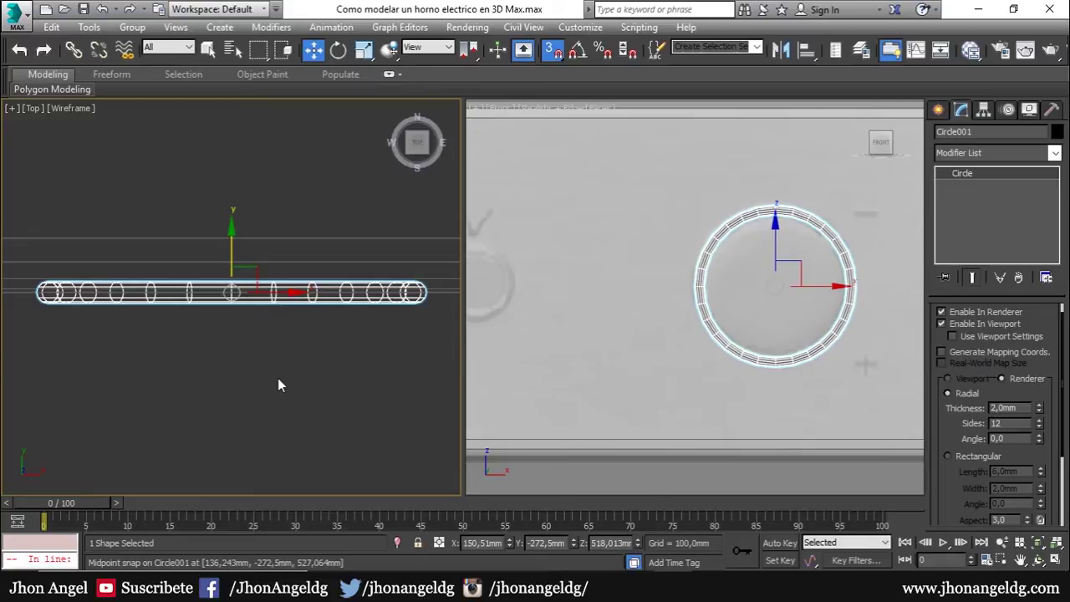
# Activate the front view and bring up the Create panel.
pyautogui.scroll(-4, 278, 378)
pyautogui.click(702, 318)
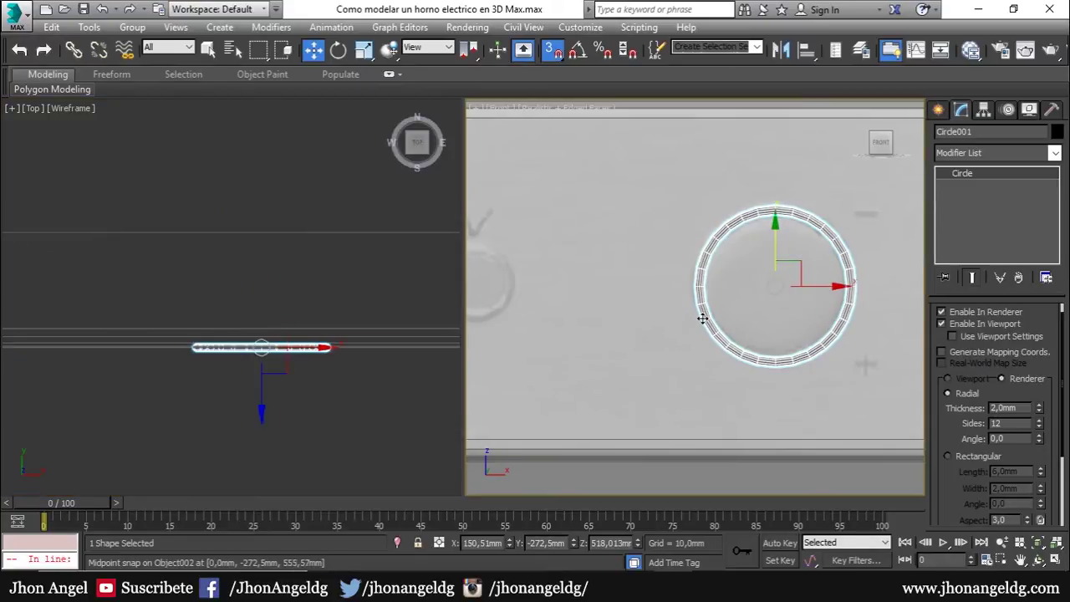
pyautogui.click(943, 112)
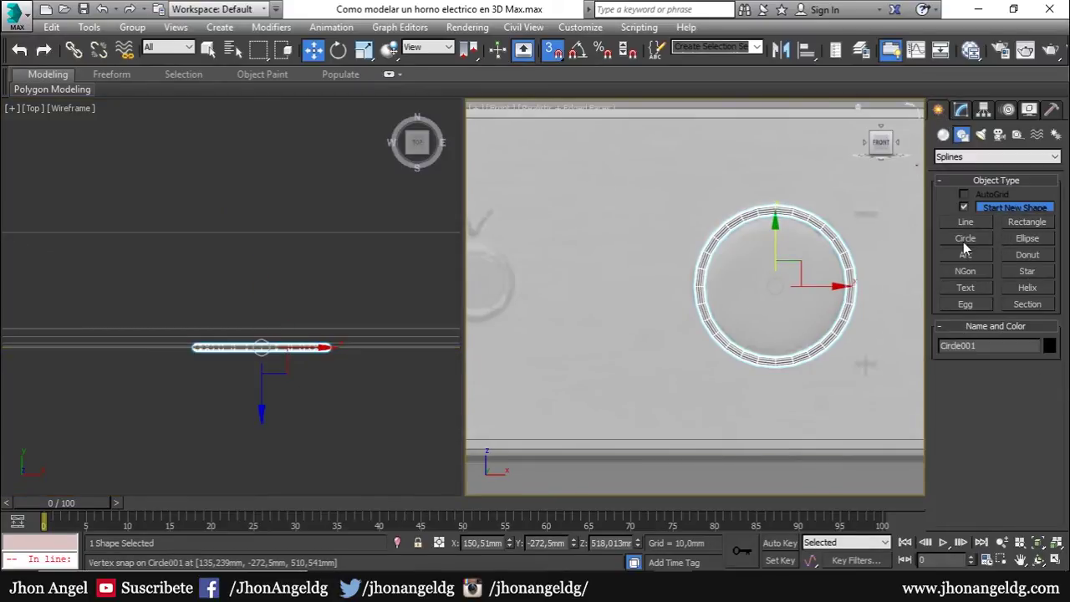
# Create Sphere001 from the ring's centre and snap it onto the circle's centre in depth.
pyautogui.click(945, 135)
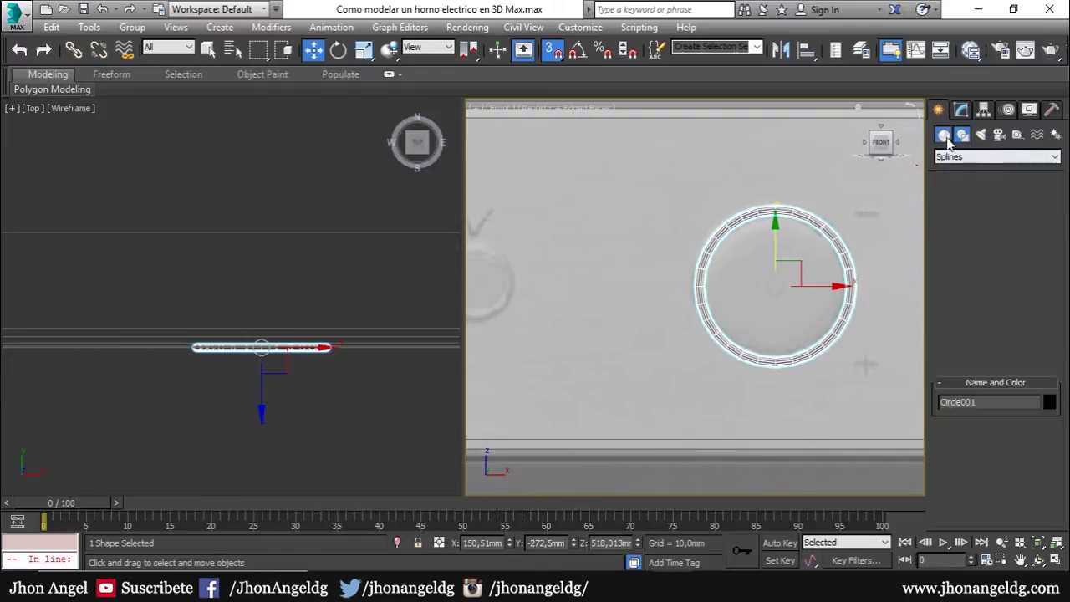
pyautogui.click(966, 225)
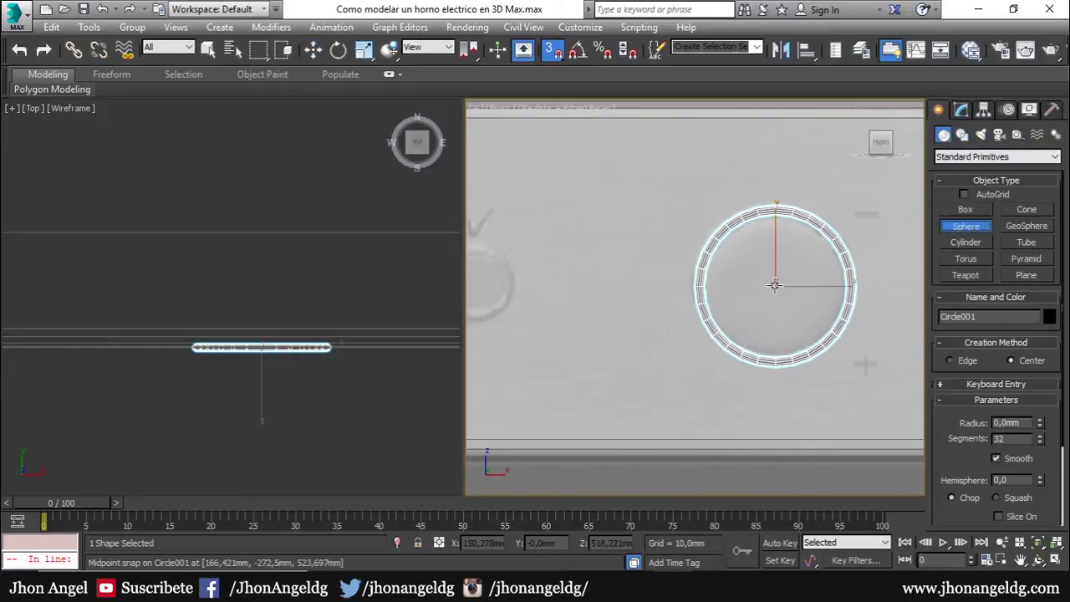
pyautogui.moveTo(774, 285)
pyautogui.mouseDown()
pyautogui.moveTo(833, 258)
pyautogui.moveTo(810, 279)
pyautogui.mouseUp()
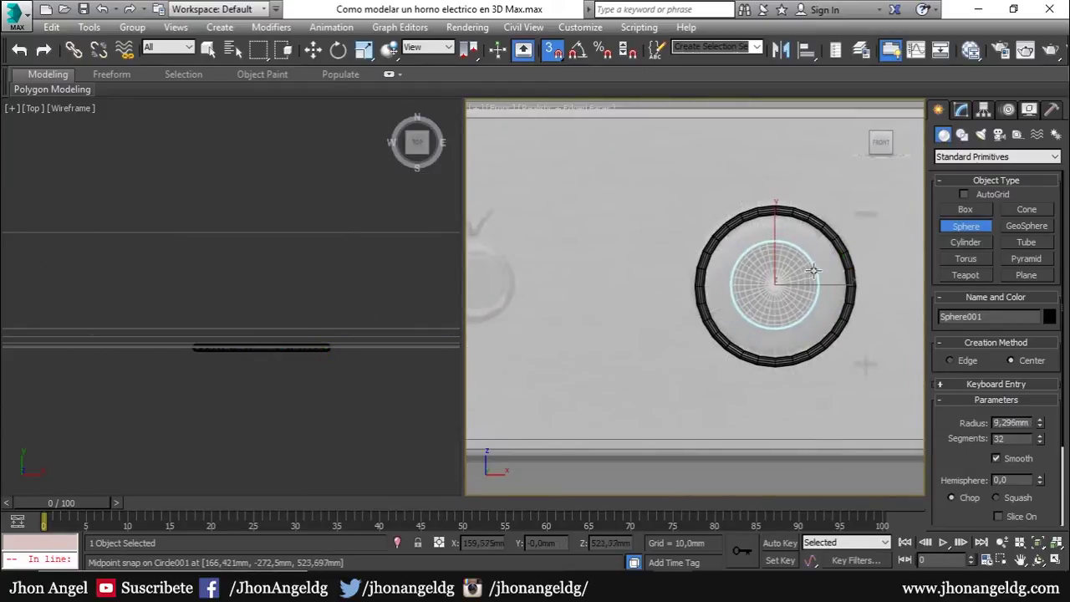
pyautogui.press('w')
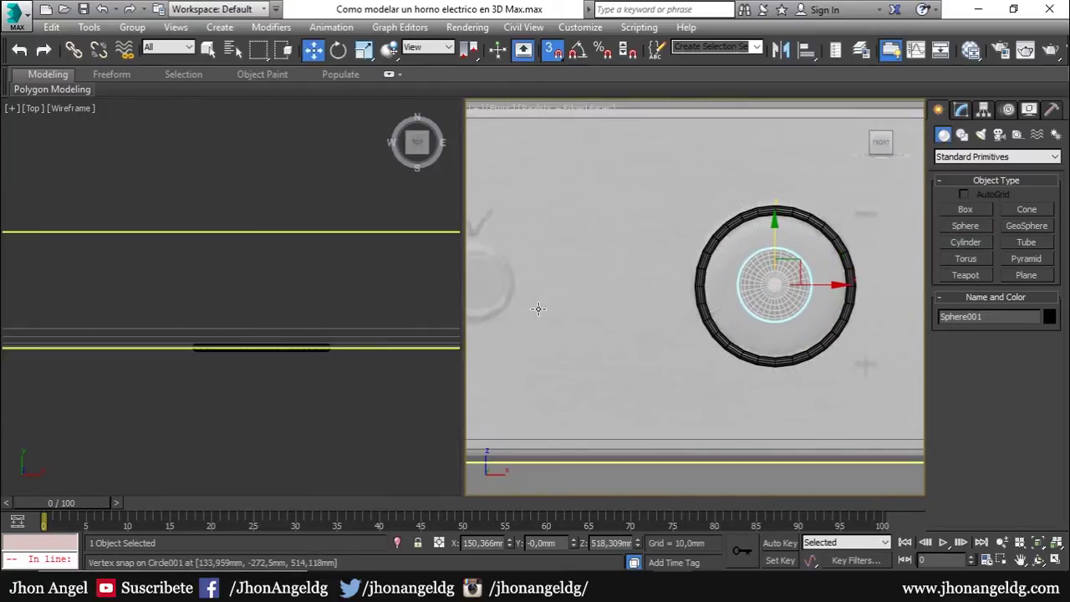
pyautogui.scroll(-5, 213, 307)
pyautogui.scroll(-3, 214, 307)
pyautogui.scroll(-2, 213, 307)
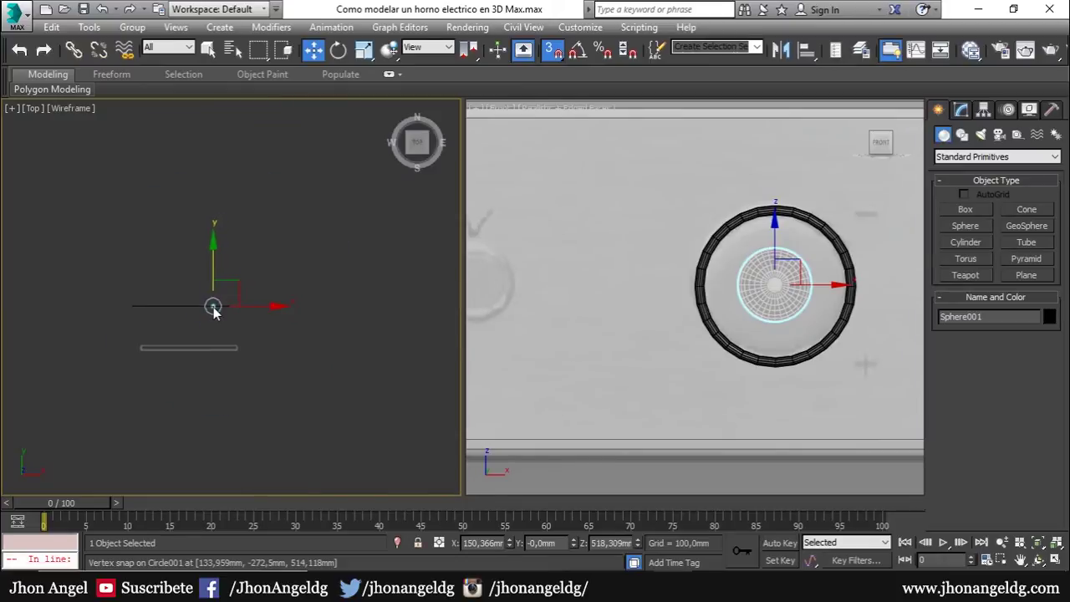
pyautogui.moveTo(214, 307); pyautogui.dragTo(199, 350)
pyautogui.scroll(2, 200, 349)
pyautogui.scroll(2, 220, 342)
pyautogui.scroll(2, 239, 291)
pyautogui.scroll(3, 267, 297)
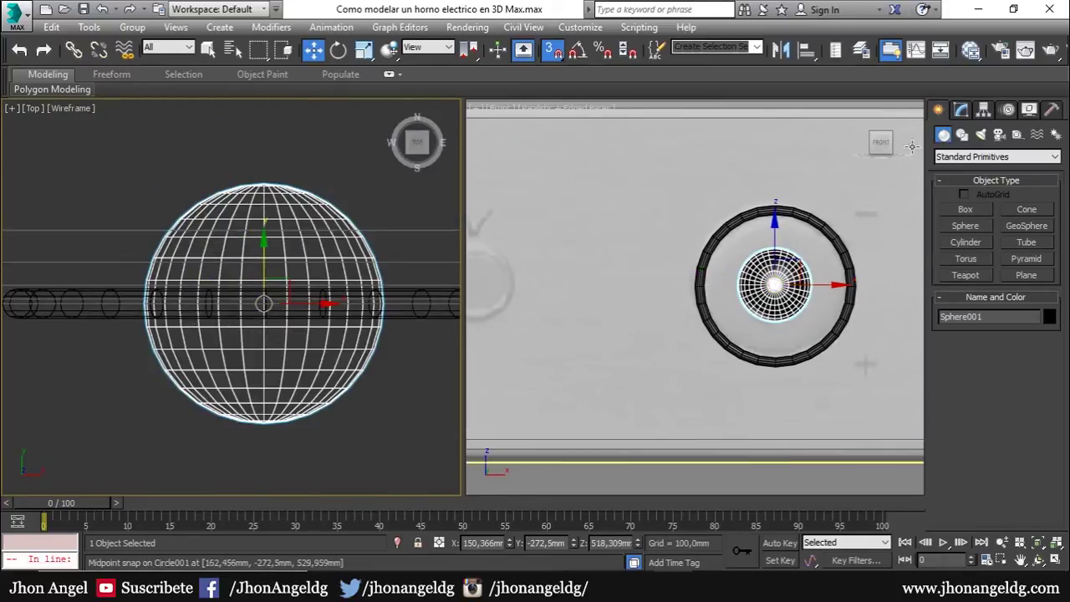
# Enlarge the sphere's radius to about 15,52 mm so it fills the ring.
pyautogui.click(961, 110)
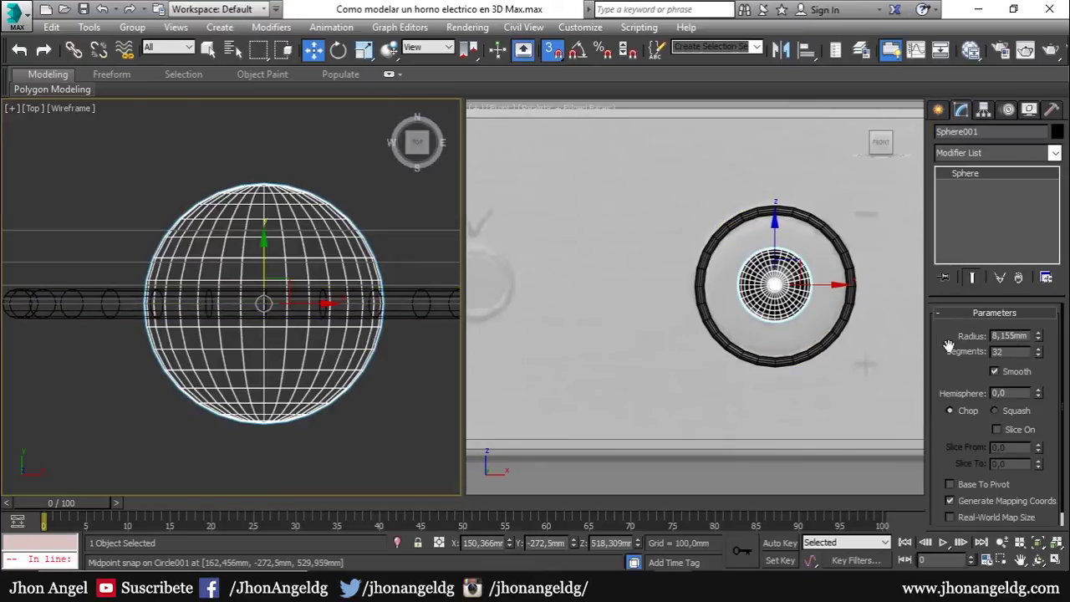
pyautogui.moveTo(1037, 339); pyautogui.dragTo(1032, 267)
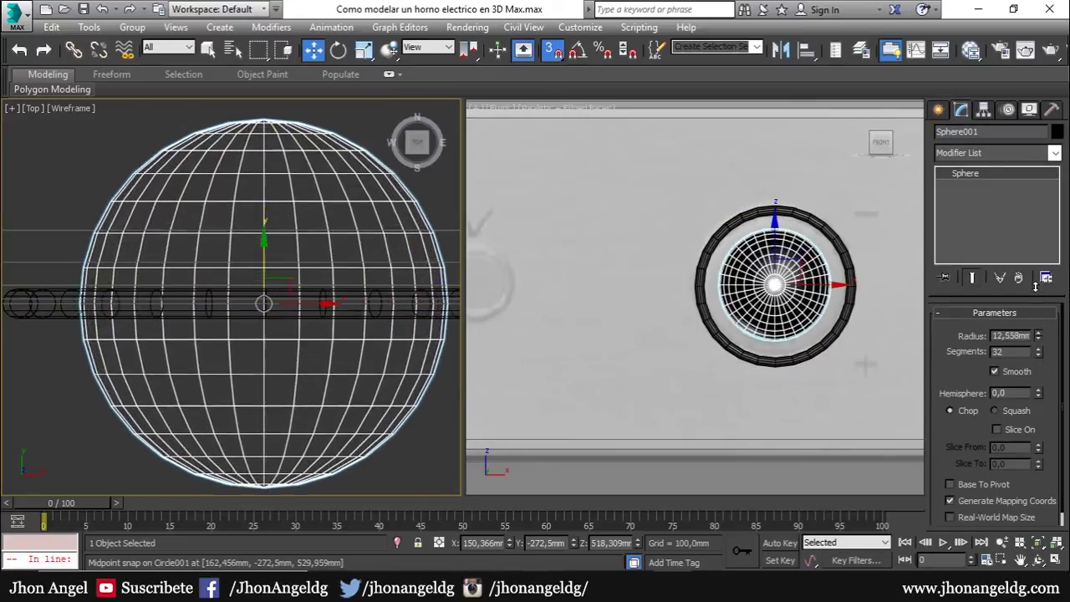
pyautogui.scroll(3, 823, 239)
pyautogui.scroll(3, 823, 240)
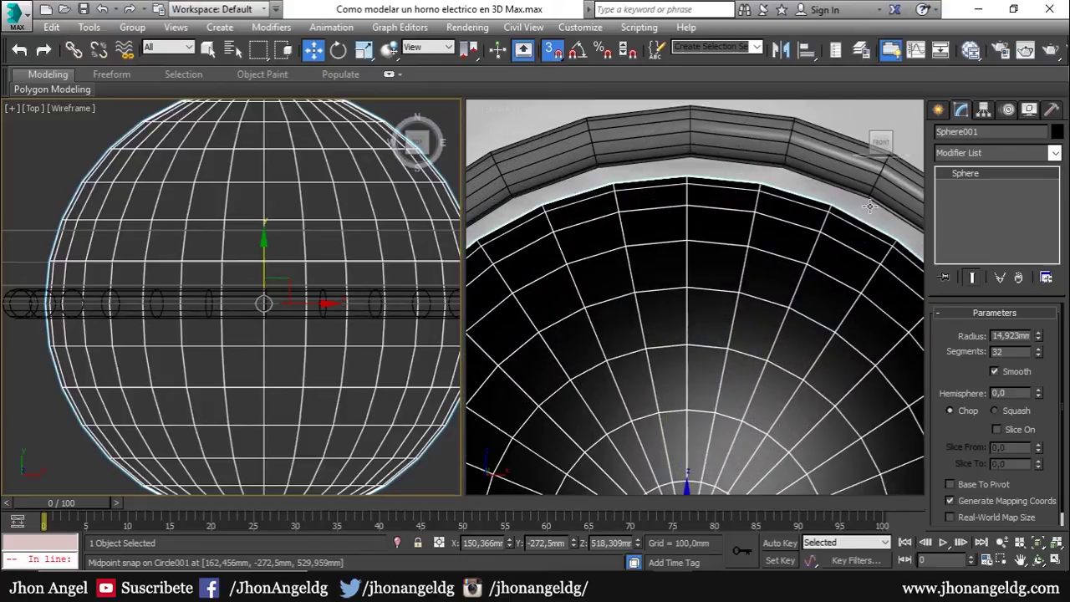
pyautogui.scroll(3, 869, 206)
pyautogui.moveTo(1036, 338); pyautogui.dragTo(1040, 336)
# Select the ring circle and open its modifier list.
pyautogui.click(805, 185)
pyautogui.click(971, 157)
pyautogui.press('t')
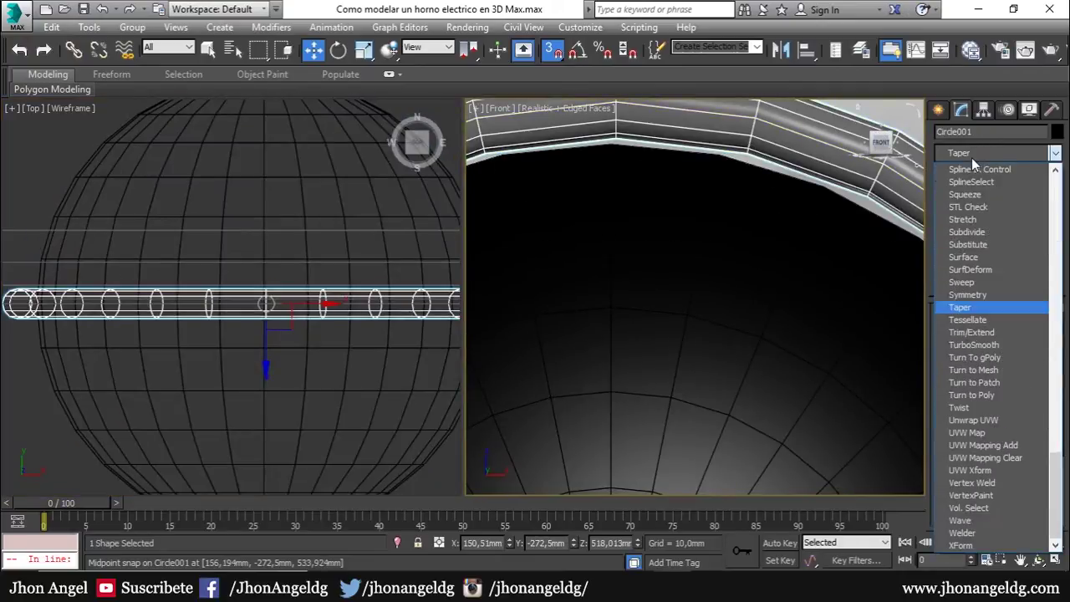
# Apply TurboSmooth to the ring circle and to the sphere, with 2 iterations on the sphere.
pyautogui.click(977, 346)
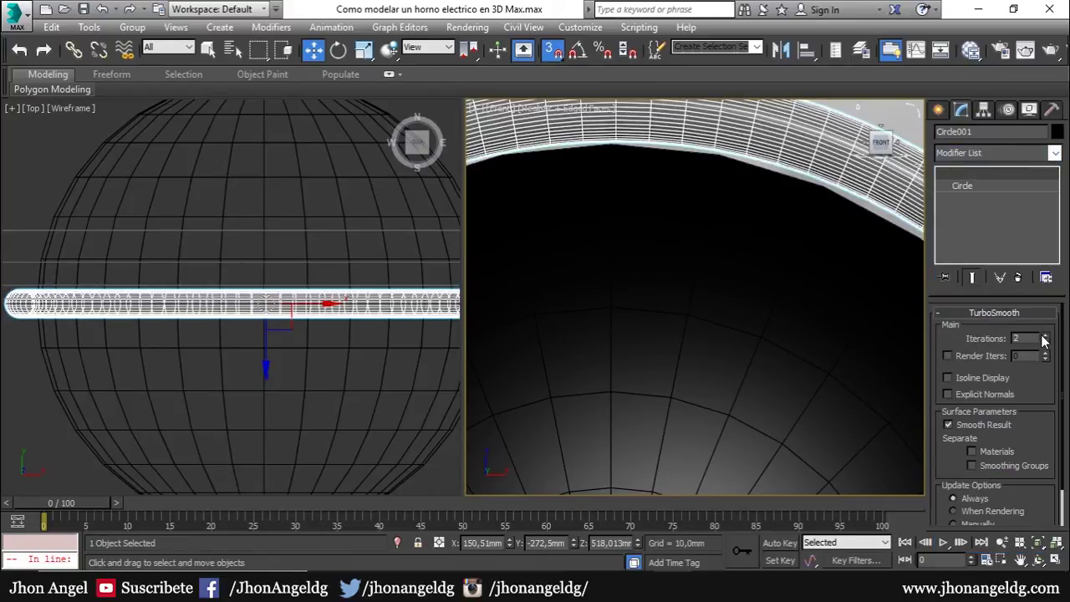
pyautogui.click(896, 326)
pyautogui.click(993, 155)
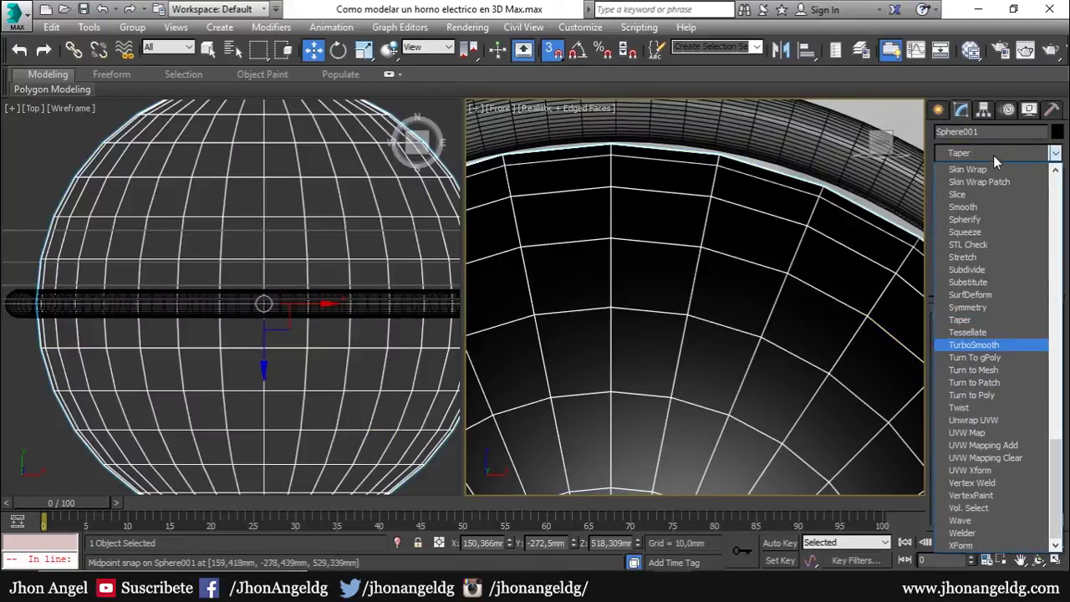
pyautogui.click(975, 341)
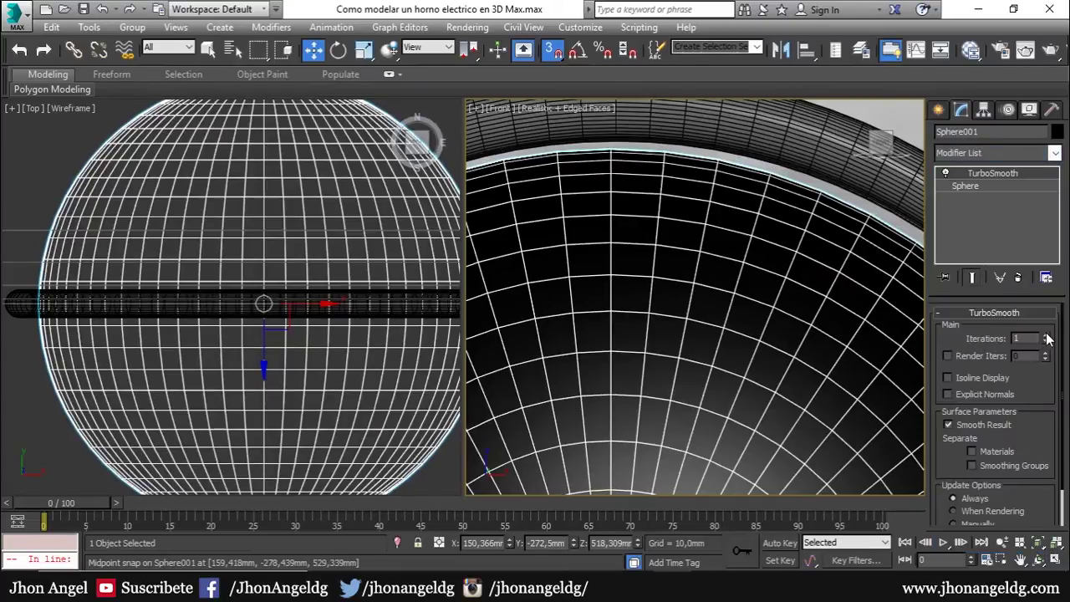
pyautogui.click(1046, 336)
# Compare the sphere with and without smoothing and fine-tune its radius to about 15,675 mm.
pyautogui.click(995, 185)
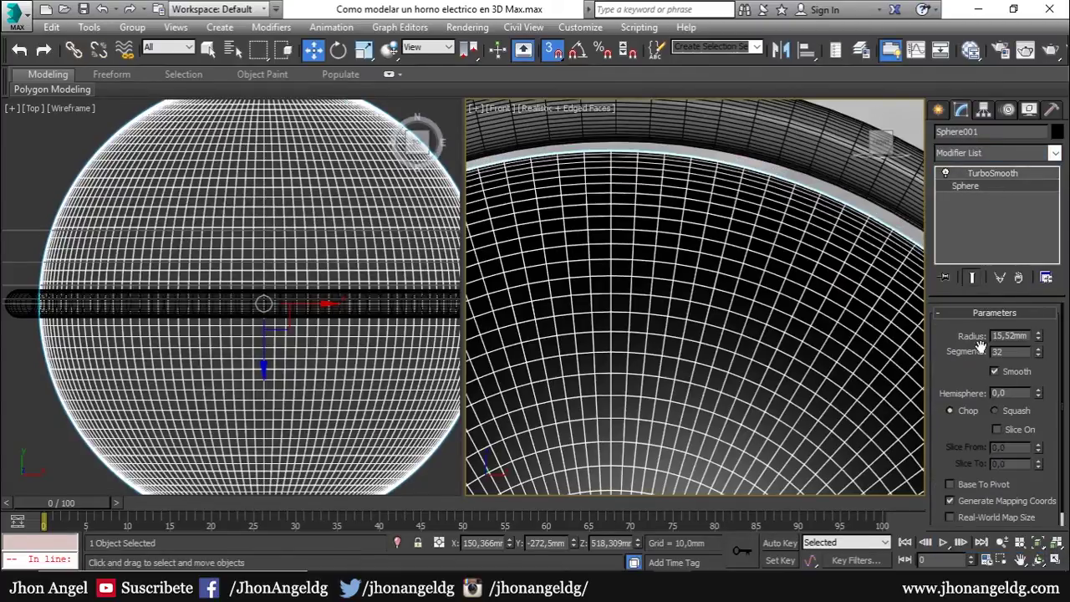
pyautogui.click(973, 278)
pyautogui.click(974, 278)
pyautogui.click(1039, 334)
pyautogui.moveTo(1041, 336); pyautogui.dragTo(1043, 333)
# Toggle the front view between shaded, edged-face and wireframe display.
pyautogui.scroll(-3, 788, 292)
pyautogui.scroll(-3, 788, 292)
pyautogui.scroll(-2, 776, 308)
pyautogui.press('F3')
pyautogui.press('F3')
pyautogui.press('F4')
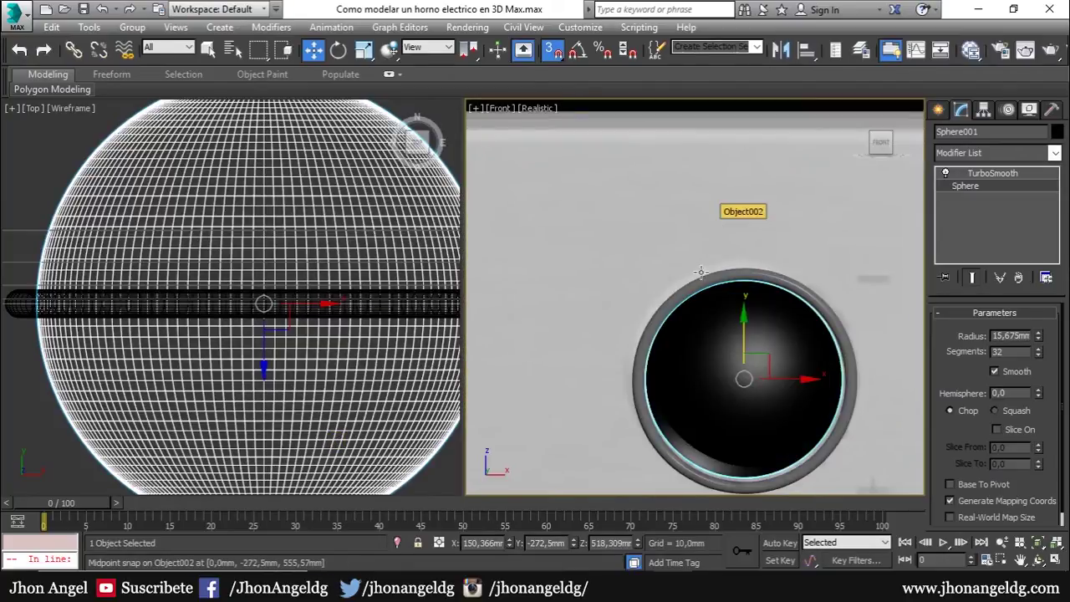
pyautogui.scroll(-2, 735, 318)
pyautogui.scroll(2, 770, 421)
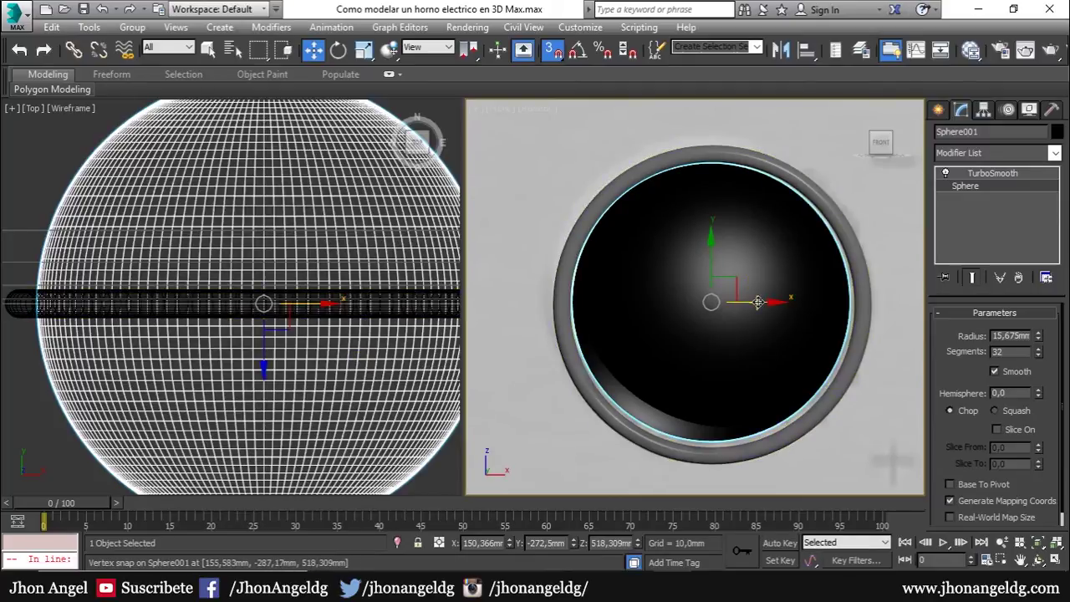
pyautogui.press('F3')
# Snap the sphere to the ring's centre point, set its radius to 16 mm, and shade the front view.
pyautogui.moveTo(759, 303); pyautogui.dragTo(710, 449)
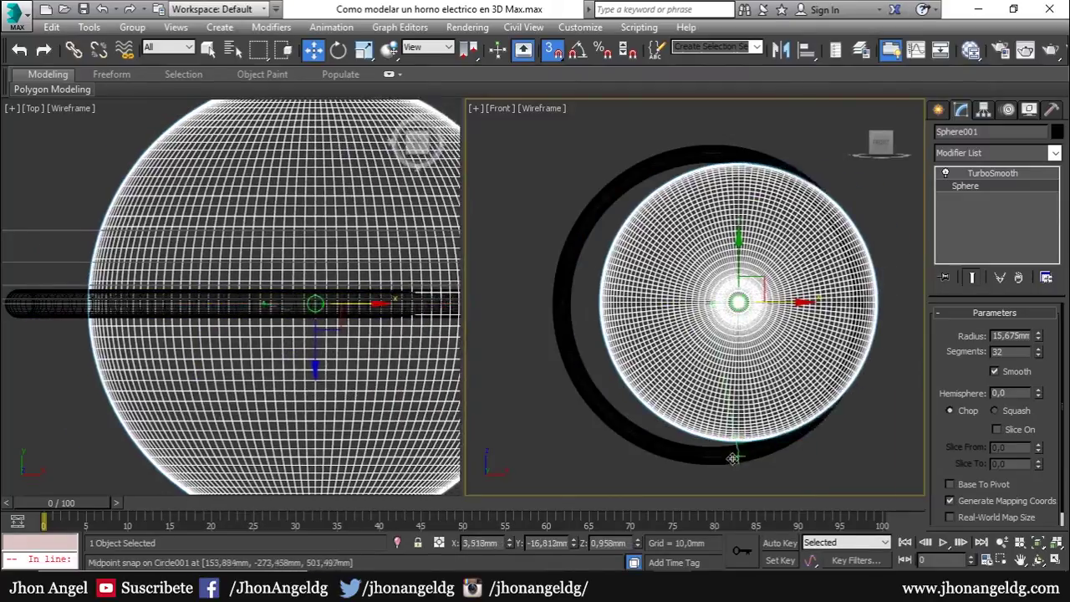
pyautogui.scroll(2, 721, 286)
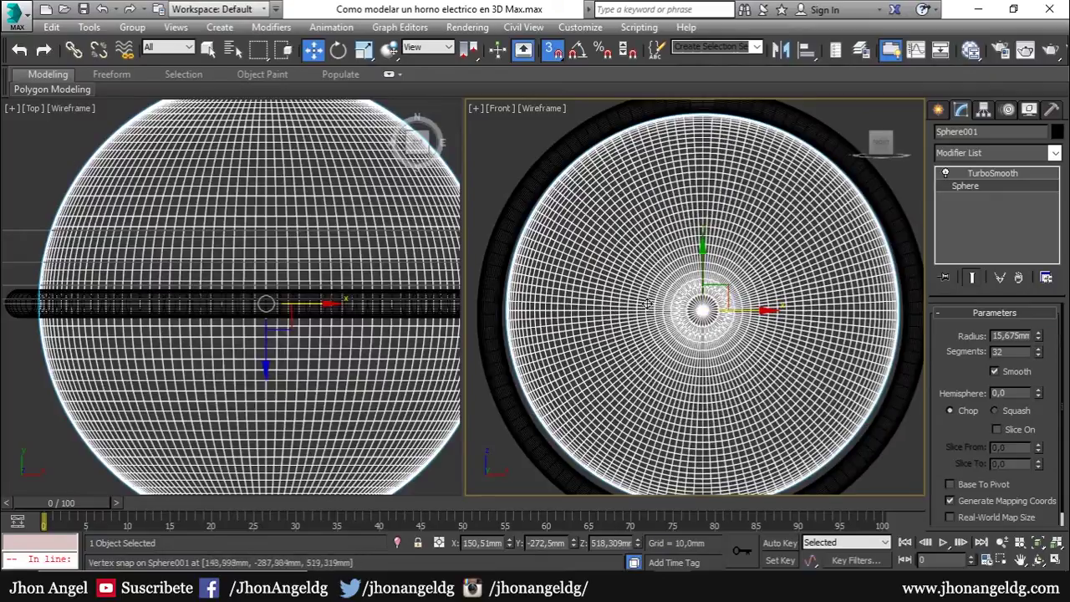
pyautogui.moveTo(710, 310); pyautogui.dragTo(730, 240, button='middle')
pyautogui.moveTo(729, 240); pyautogui.dragTo(509, 243)
pyautogui.moveTo(741, 299)
pyautogui.mouseDown(button='middle')
pyautogui.moveTo(688, 332)
pyautogui.moveTo(666, 385)
pyautogui.mouseUp(button='middle')
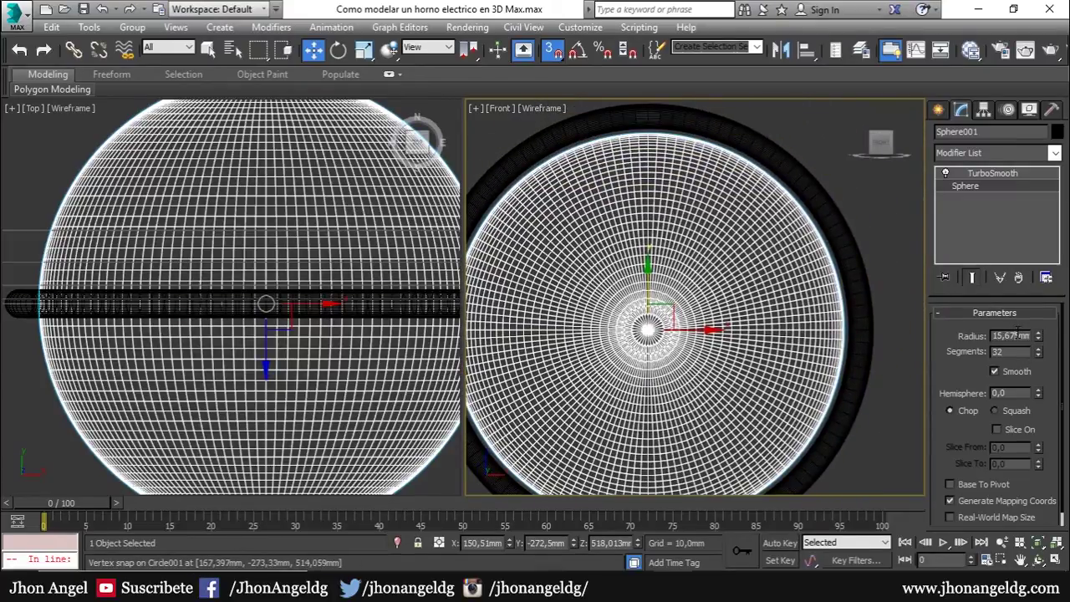
pyautogui.write('16')
pyautogui.press('Return')
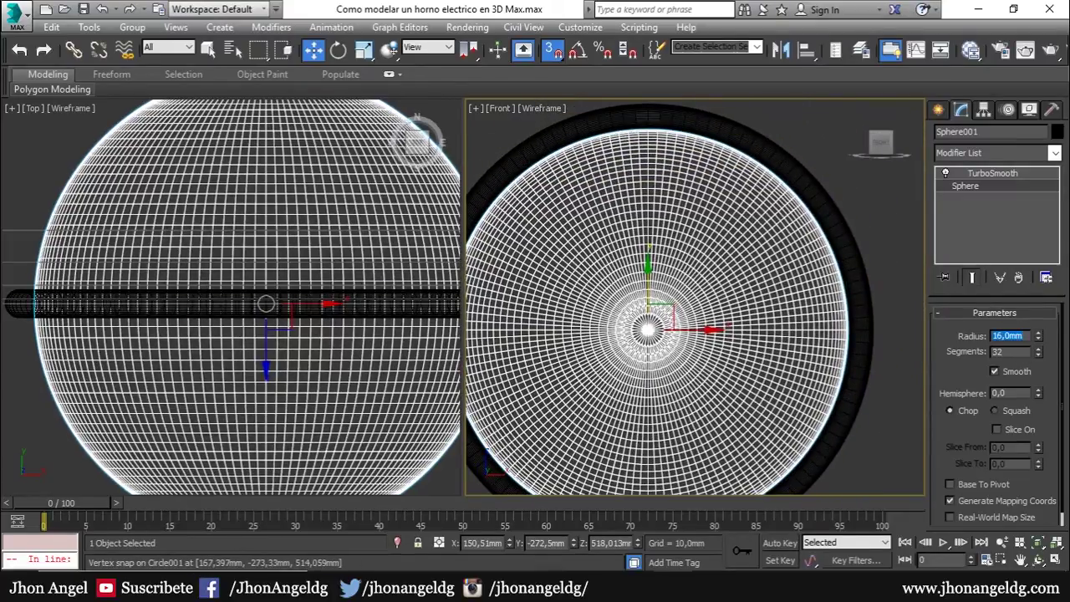
pyautogui.click(883, 202)
pyautogui.press('F3')
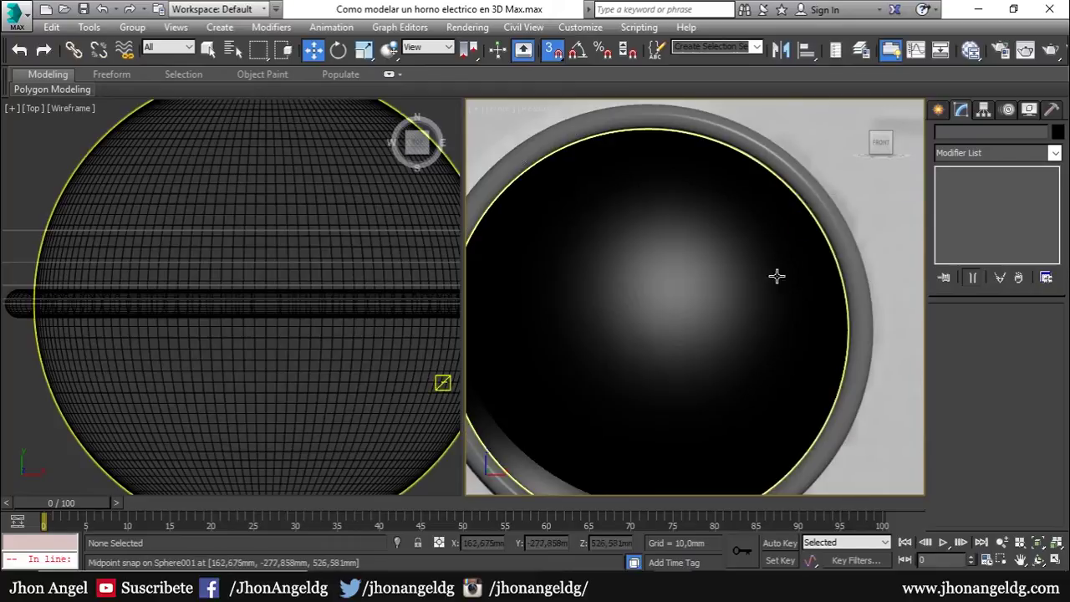
# Reselect the sphere and rotate it about its X axis.
pyautogui.click(769, 296)
pyautogui.press('m')
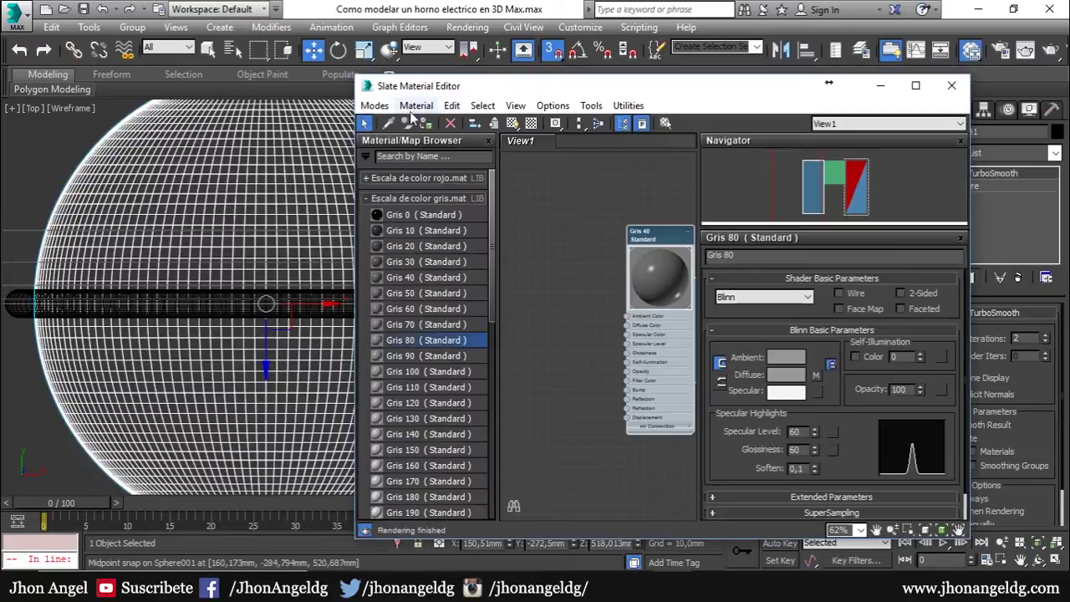
pyautogui.click(951, 85)
pyautogui.press('F3')
pyautogui.press('F3')
pyautogui.press('e')
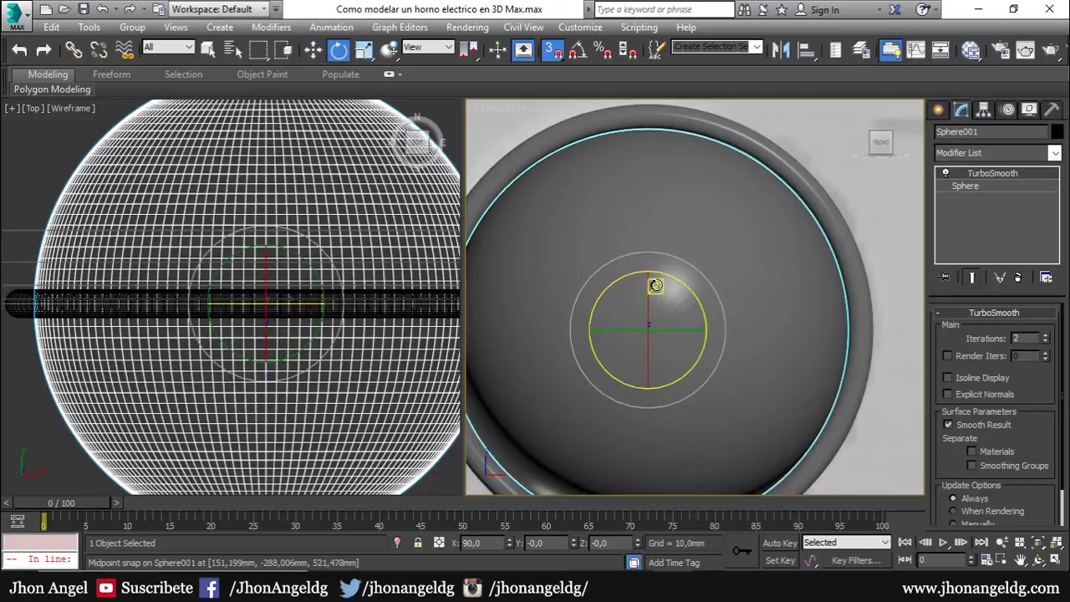
pyautogui.moveTo(648, 290)
pyautogui.mouseDown()
pyautogui.moveTo(650, 447)
pyautogui.moveTo(650, 430)
pyautogui.mouseUp()
# Add an Edit Poly modifier and delete the sphere's upper polygons, leaving a hemisphere.
pyautogui.scroll(-4, 333, 330)
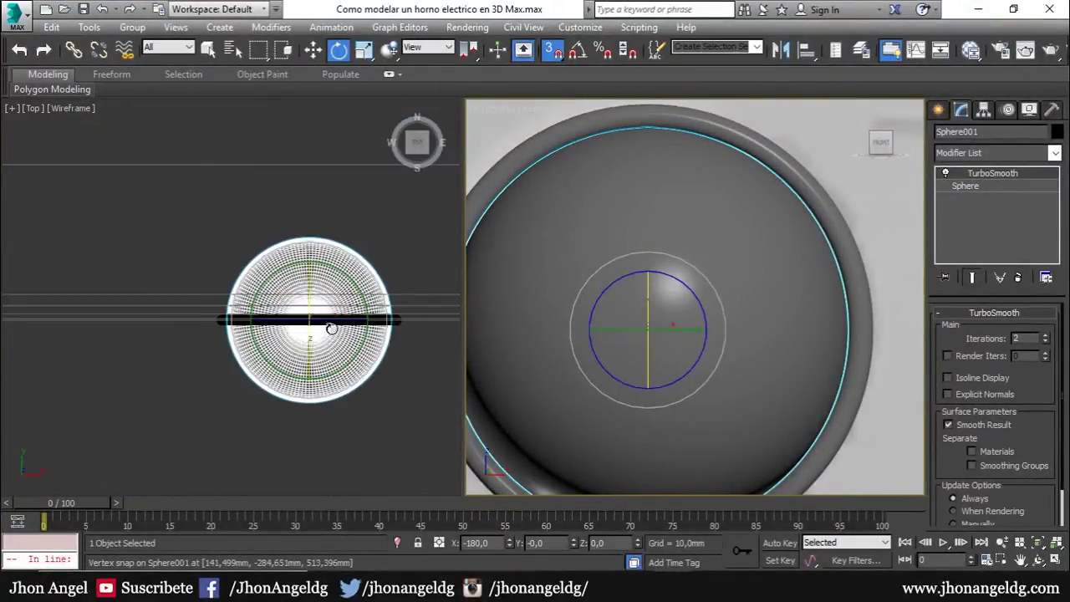
pyautogui.click(963, 157)
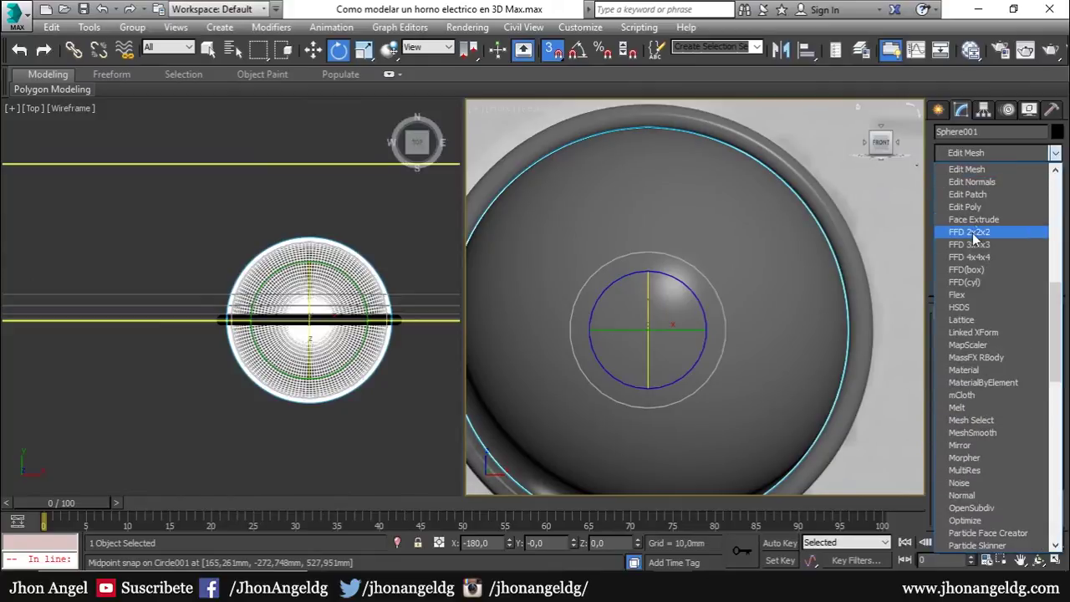
pyautogui.click(956, 208)
pyautogui.press('4')
pyautogui.moveTo(134, 180); pyautogui.dragTo(444, 319)
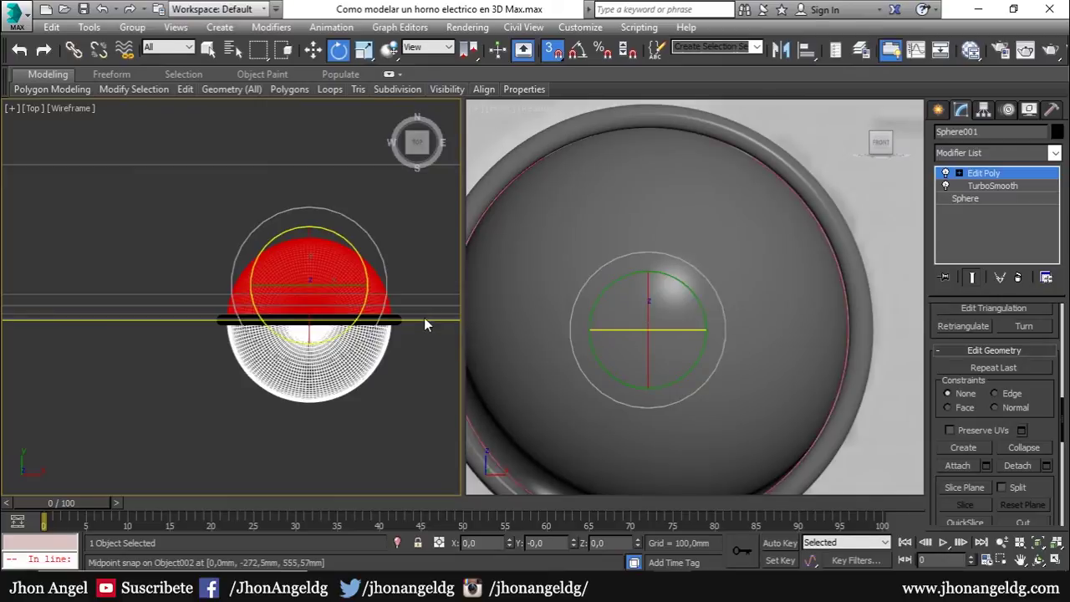
pyautogui.scroll(5, 397, 318)
pyautogui.scroll(2, 388, 316)
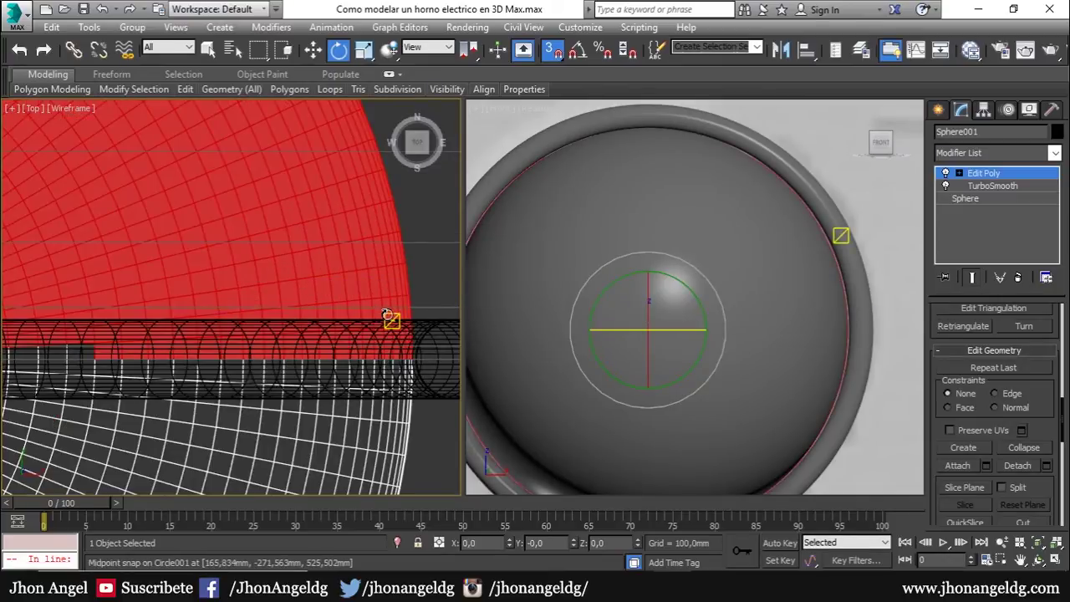
pyautogui.press('Delete')
pyautogui.hotkey('shift', 'ctrl', 'z')
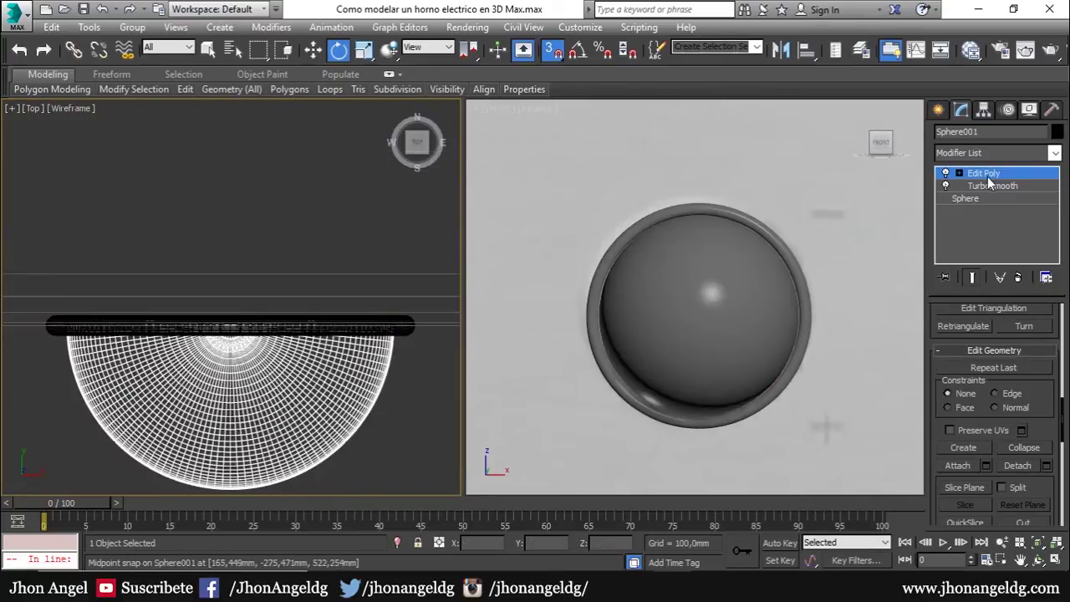
pyautogui.click(986, 174)
# Select just the half-sphere knob and adjust the top view around it.
pyautogui.hotkey('shift', 'z')
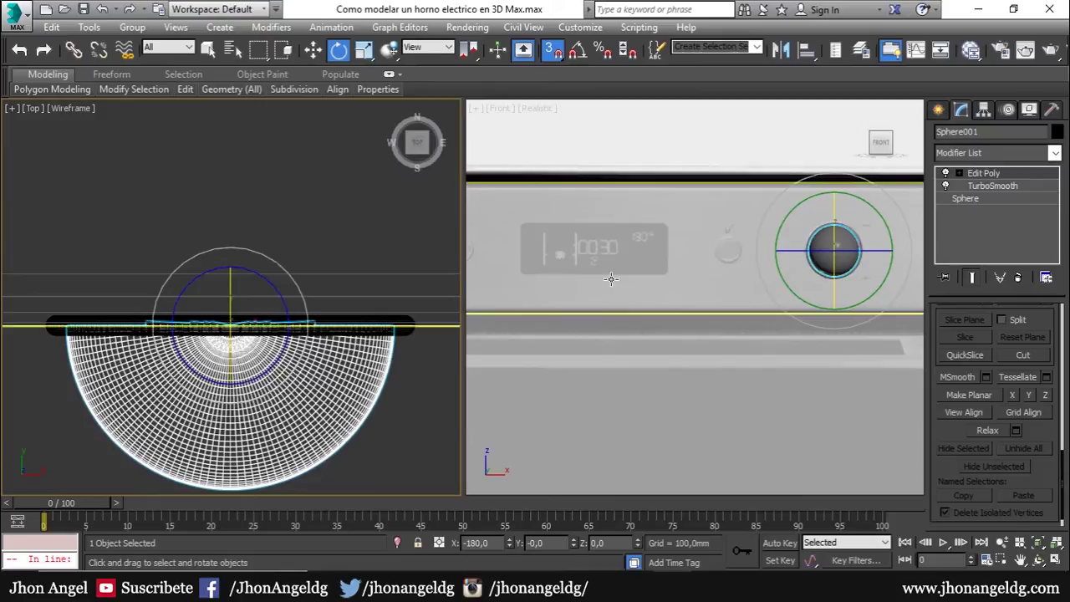
pyautogui.scroll(2, 100, 301)
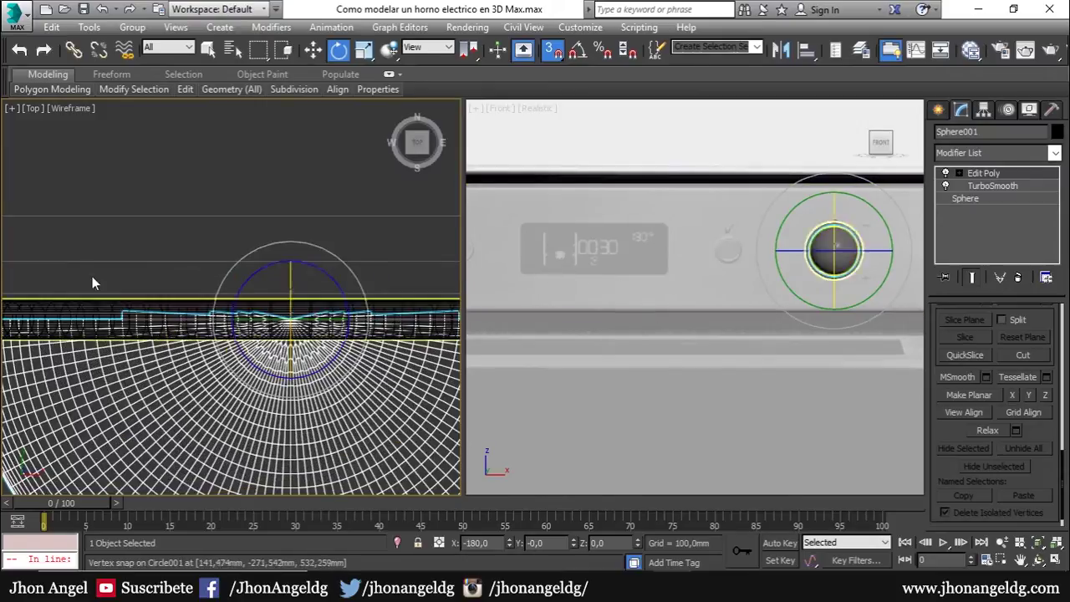
pyautogui.keyDown('ctrl'); pyautogui.click(484, 314); pyautogui.keyUp('ctrl')
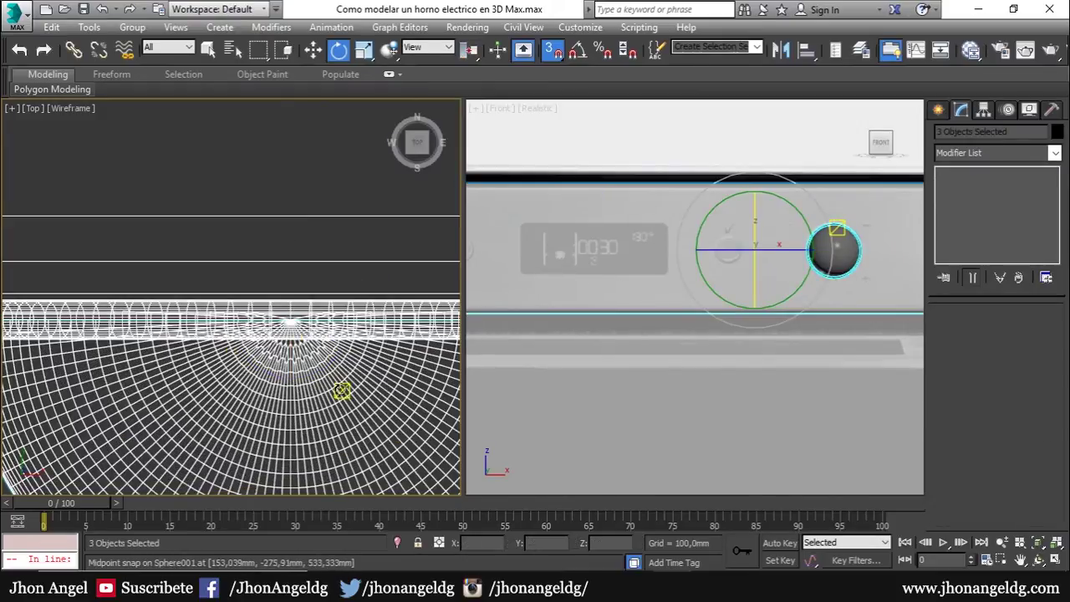
pyautogui.click(50, 376)
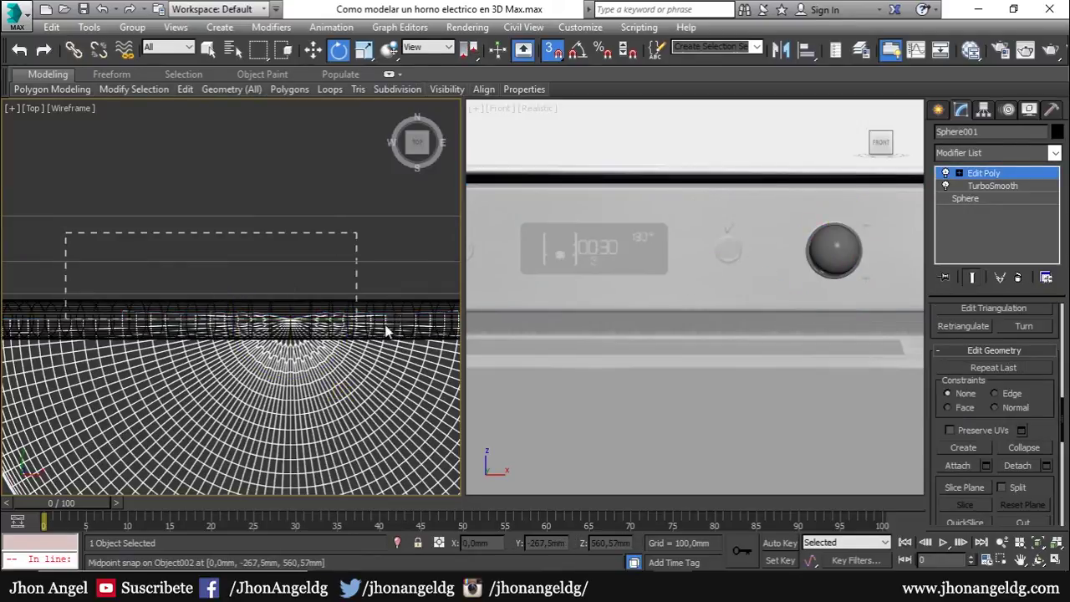
pyautogui.moveTo(457, 319); pyautogui.dragTo(457, 318)
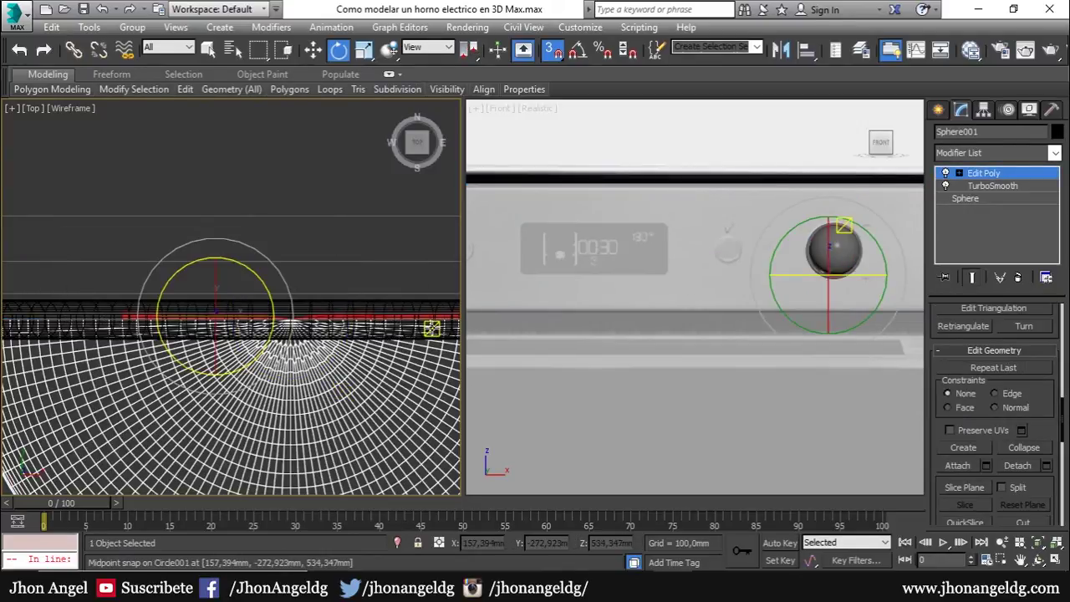
pyautogui.scroll(-3, 418, 328)
pyautogui.scroll(3, 402, 327)
pyautogui.moveTo(420, 336); pyautogui.dragTo(382, 328, button='middle')
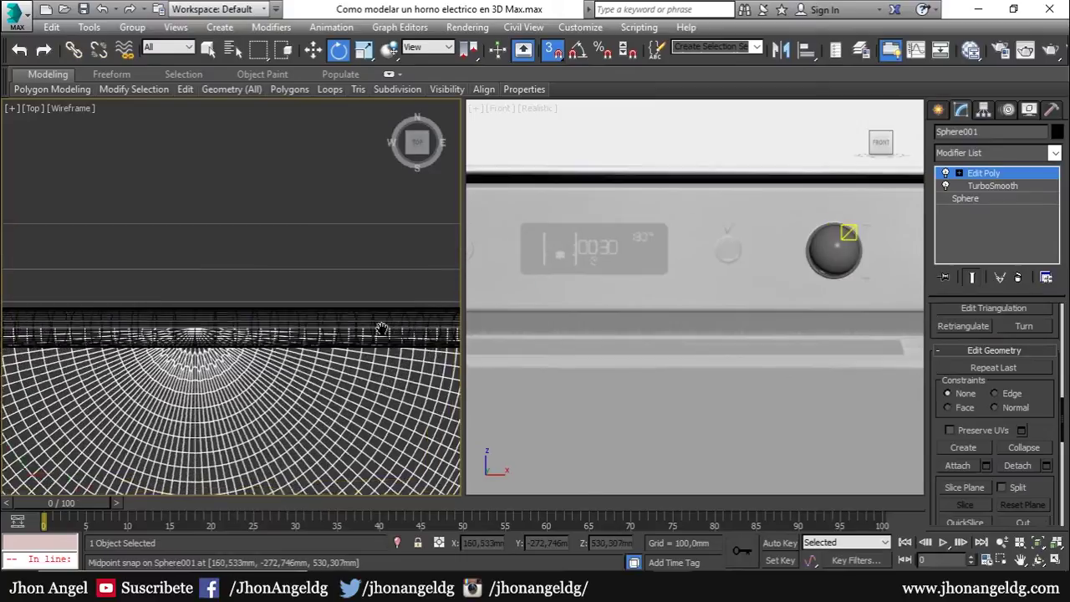
pyautogui.scroll(2, 382, 327)
pyautogui.scroll(-3, 383, 325)
pyautogui.scroll(-2, 385, 322)
pyautogui.scroll(-2, 385, 322)
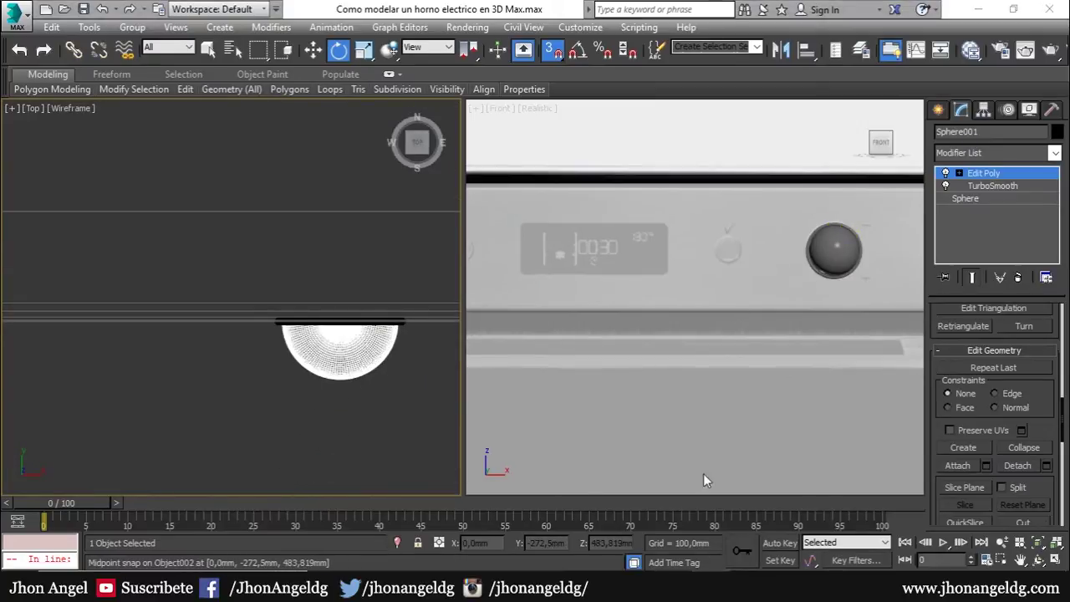
# Check the oven reference photos, then return to the whole knob object.
pyautogui.hotkey('alt', 'Tab')
pyautogui.press('Right')
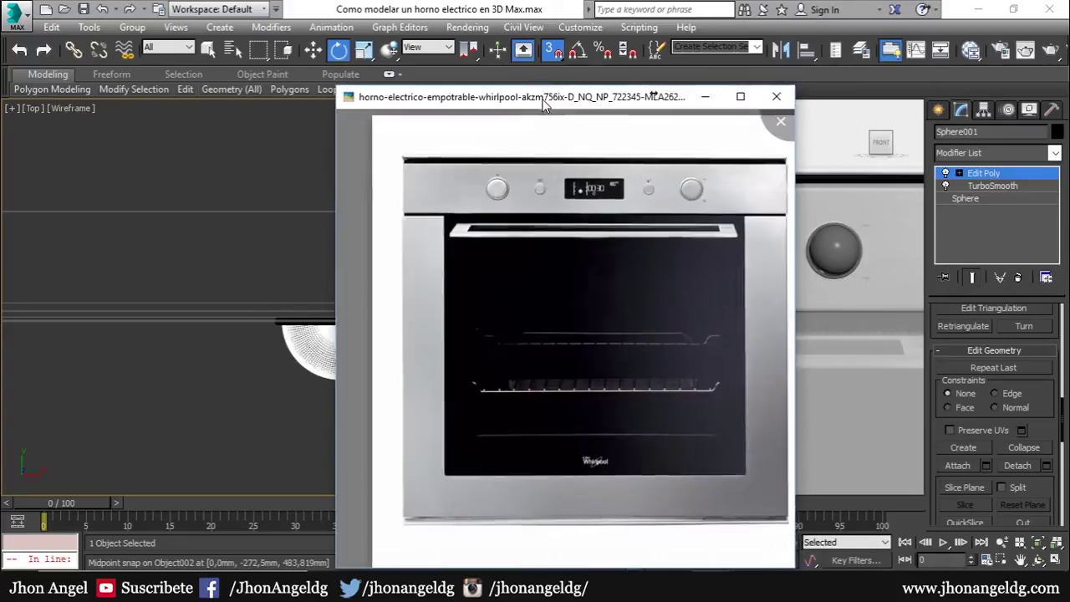
pyautogui.click(703, 97)
pyautogui.click(980, 176)
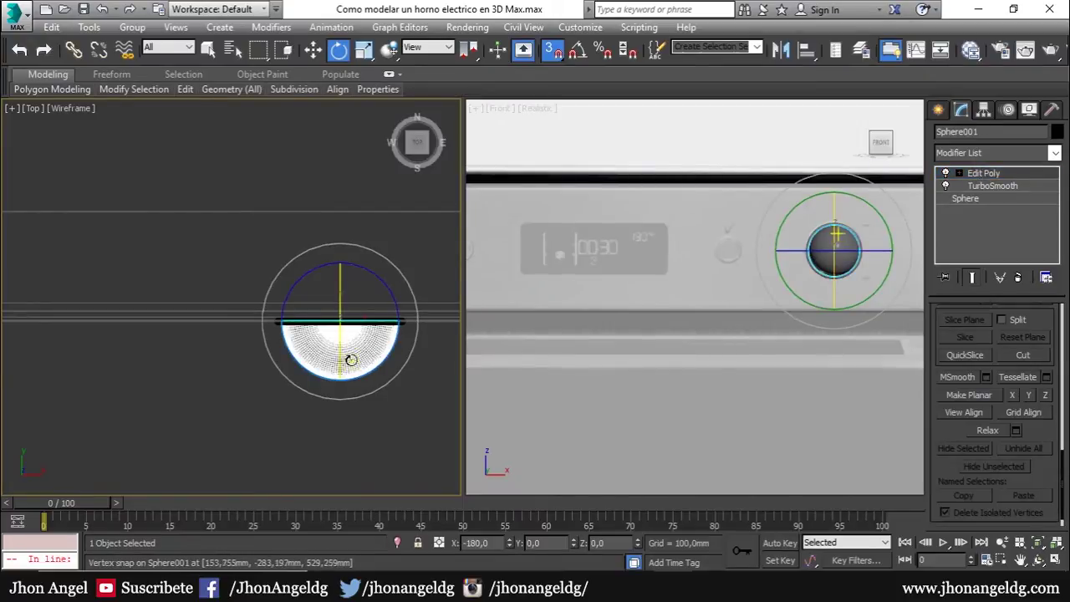
# Scale the half-sphere knob along its depth axis to about 62% for a shallow dome.
pyautogui.press('r')
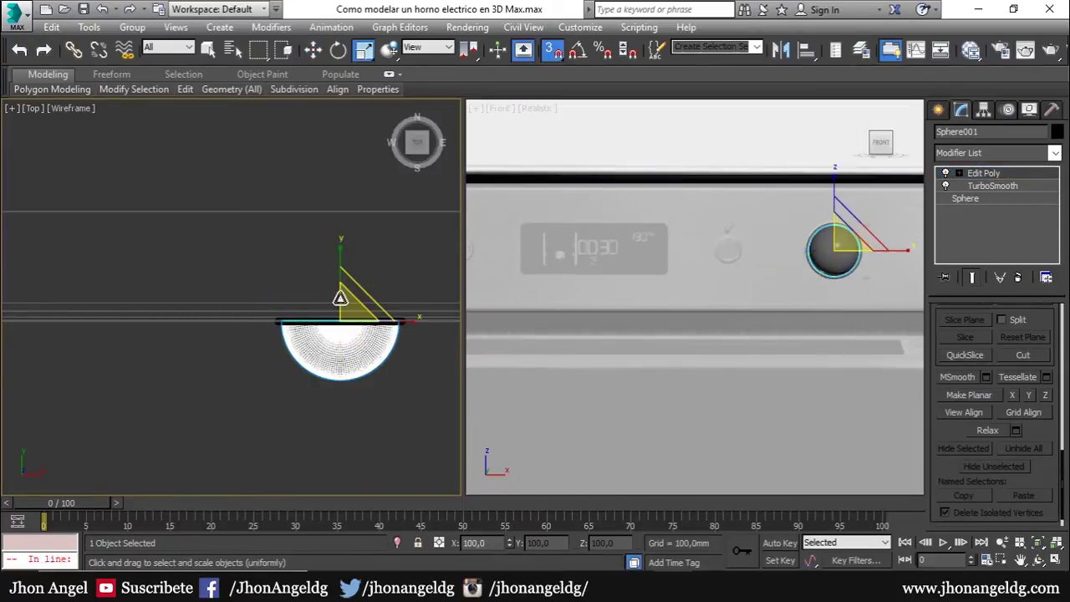
pyautogui.moveTo(343, 248); pyautogui.dragTo(344, 327)
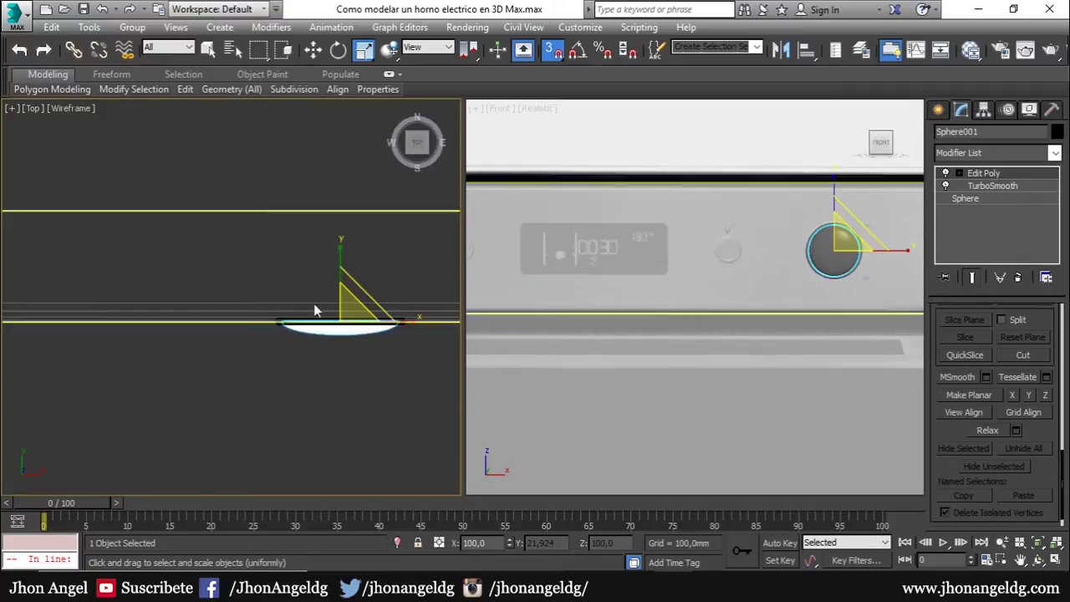
pyautogui.scroll(2, 314, 303)
pyautogui.scroll(2, 309, 305)
pyautogui.scroll(3, 303, 306)
pyautogui.moveTo(321, 264); pyautogui.dragTo(335, 299)
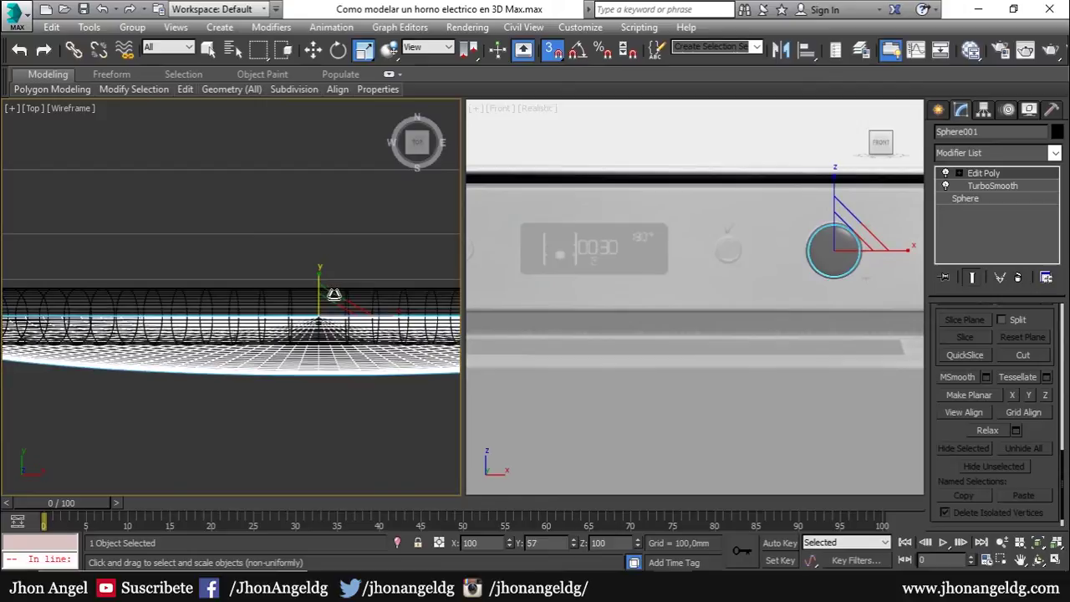
pyautogui.click(363, 421)
# Switch to a shaded perspective view and orbit around the knob to inspect it.
pyautogui.press('p')
pyautogui.press('F3')
pyautogui.keyDown('alt'); pyautogui.moveTo(235, 322); pyautogui.dragTo(302, 231, button='middle'); pyautogui.keyUp('alt')
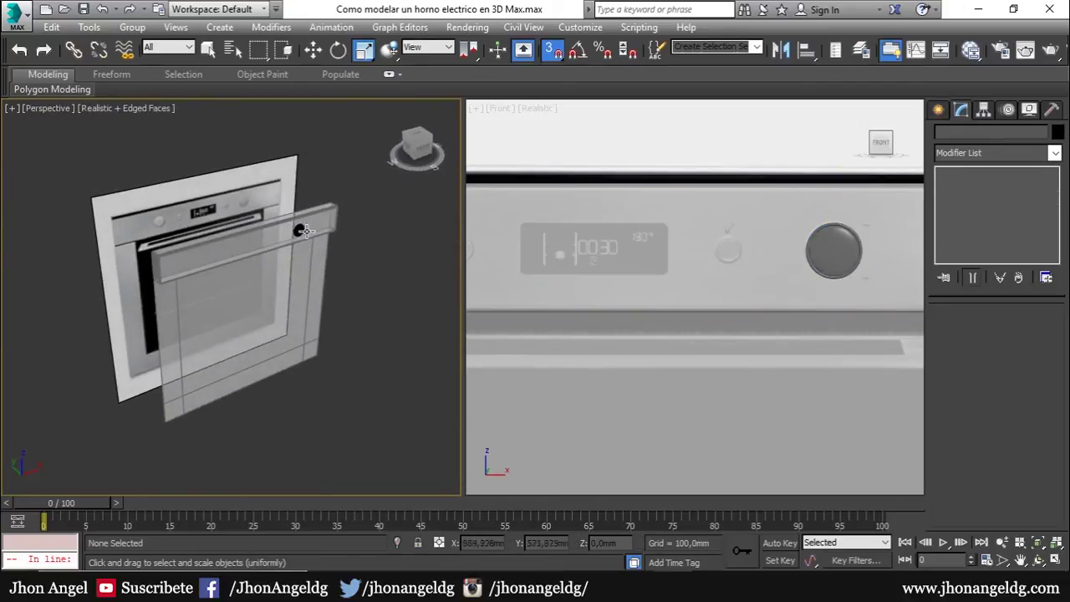
pyautogui.click(299, 229)
pyautogui.press('z')
pyautogui.scroll(-3, 322, 277)
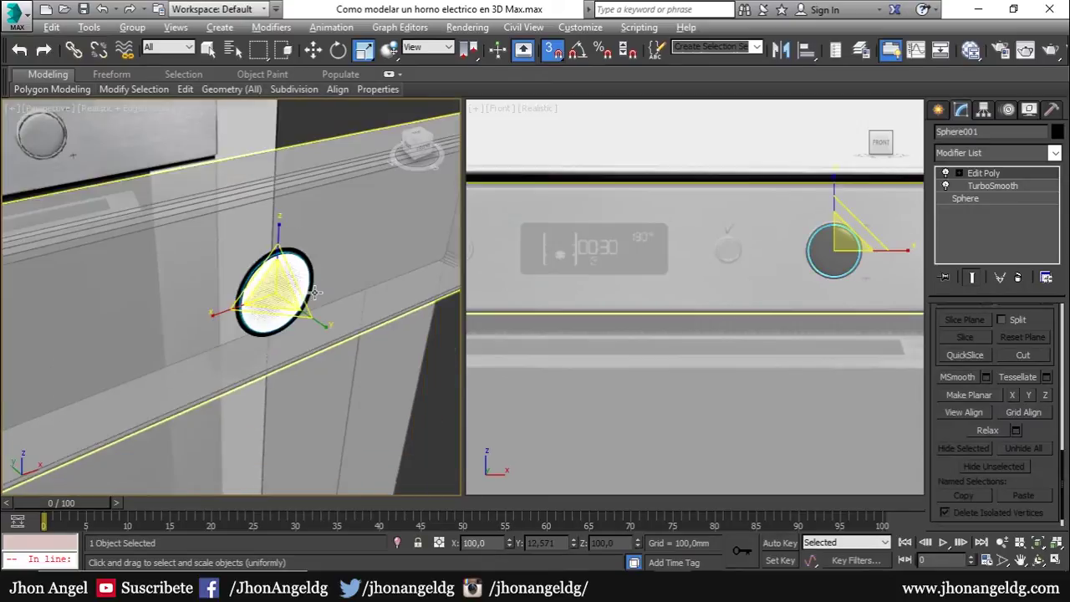
pyautogui.scroll(-1, 322, 277)
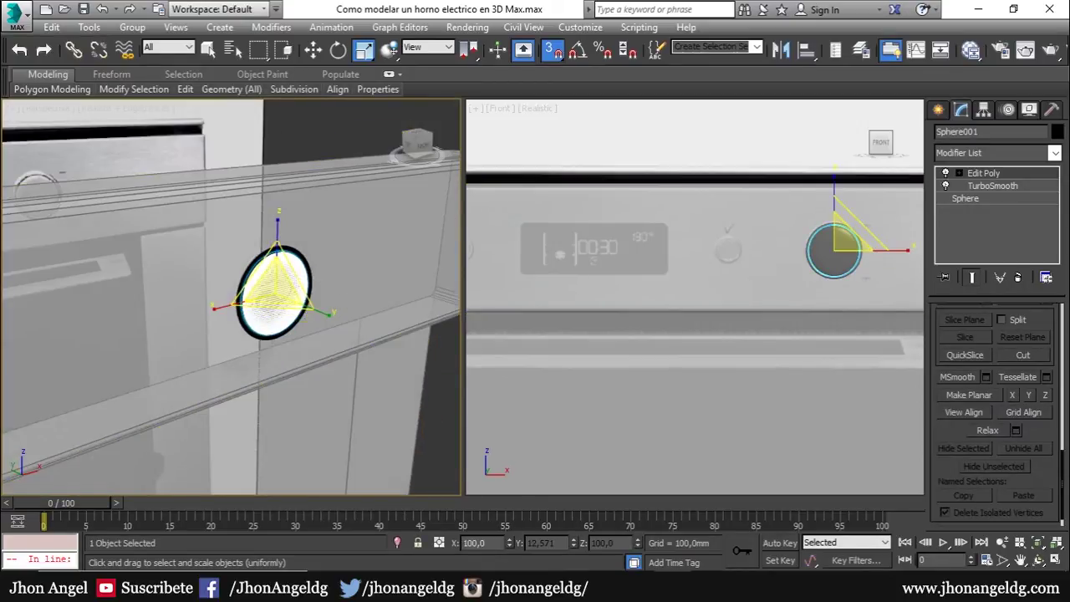
pyautogui.moveTo(288, 395)
pyautogui.keyDown('alt'); pyautogui.mouseDown(button='middle')
pyautogui.moveTo(294, 366)
pyautogui.moveTo(287, 401)
pyautogui.moveTo(287, 377)
pyautogui.mouseUp(button='middle'); pyautogui.keyUp('alt')
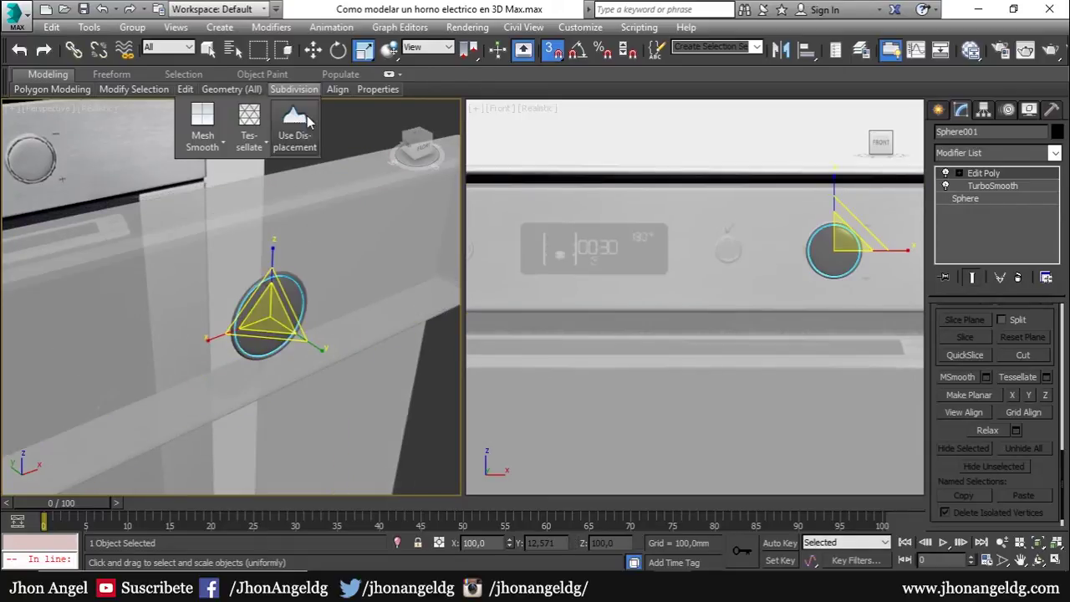
pyautogui.click(357, 159)
pyautogui.moveTo(357, 159)
pyautogui.keyDown('alt'); pyautogui.mouseDown(button='middle')
pyautogui.moveTo(326, 328)
pyautogui.moveTo(215, 340)
pyautogui.moveTo(334, 325)
pyautogui.moveTo(158, 317)
pyautogui.moveTo(268, 318)
pyautogui.moveTo(110, 338)
pyautogui.moveTo(225, 346)
pyautogui.moveTo(196, 382)
pyautogui.moveTo(200, 360)
pyautogui.moveTo(275, 316)
pyautogui.mouseUp(button='middle'); pyautogui.keyUp('alt')
# Reselect the knob, toggle its polygon level, then select the oven control panel.
pyautogui.click(110, 338)
pyautogui.click(255, 315)
pyautogui.press('w')
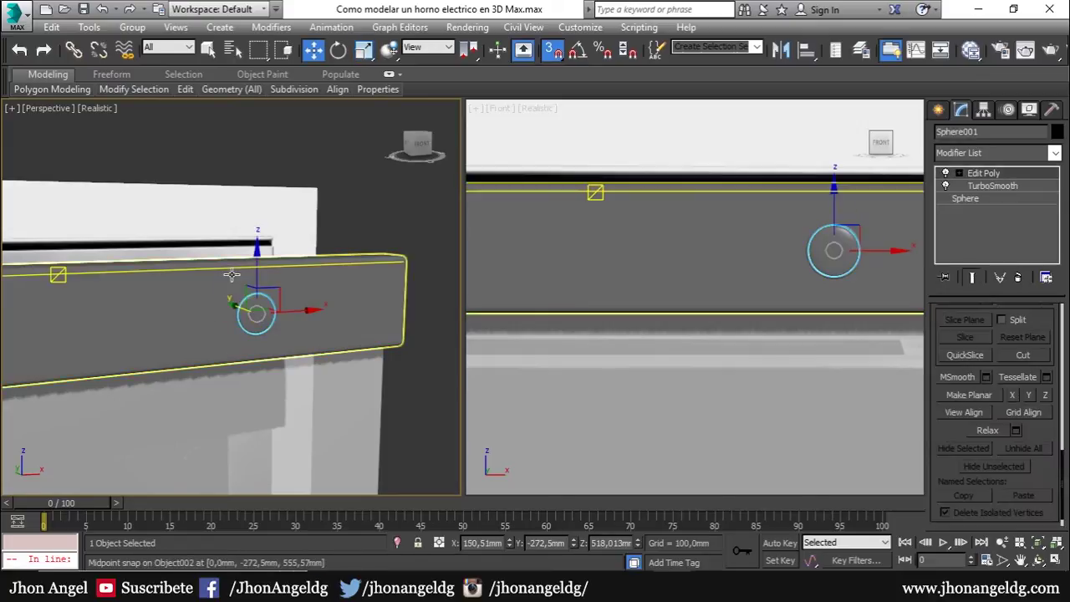
pyautogui.press('4')
pyautogui.scroll(-5, 998, 418)
pyautogui.scroll(-5, 998, 492)
pyautogui.scroll(-3, 998, 492)
pyautogui.scroll(-3, 1039, 485)
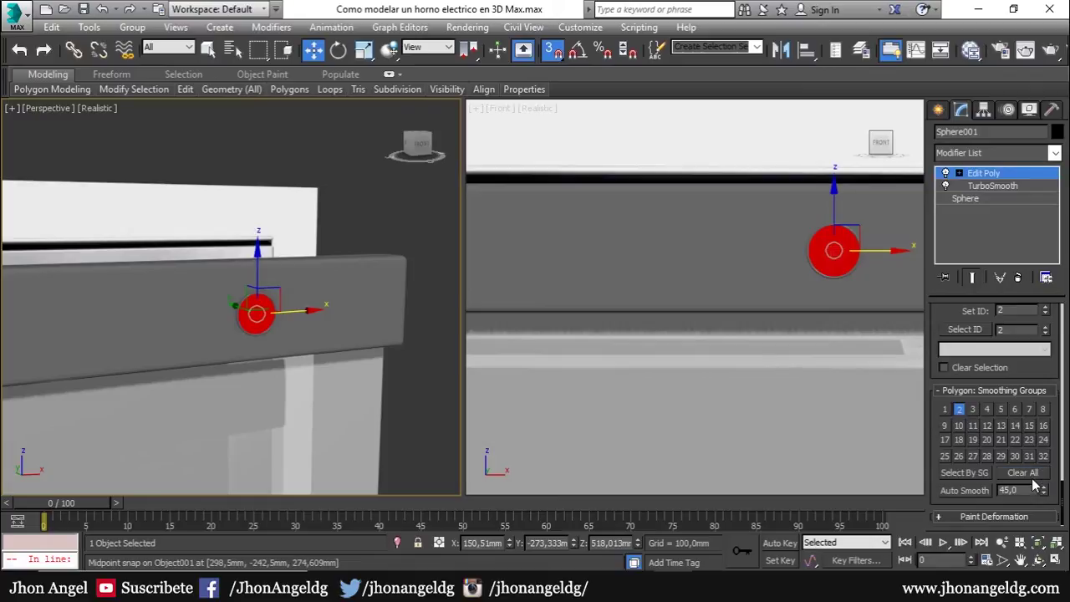
pyautogui.press('4')
pyautogui.click(771, 258)
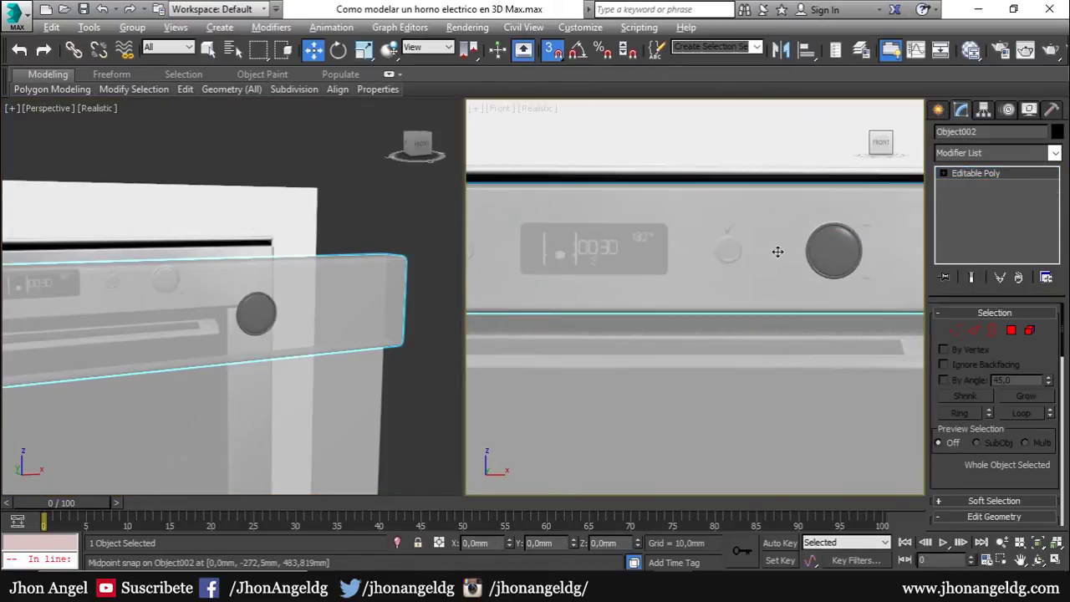
# Clone the front knob and its surrounding ring as a copy to the left.
pyautogui.click(829, 247)
pyautogui.scroll(3, 819, 248)
pyautogui.keyDown('ctrl'); pyautogui.click(808, 238); pyautogui.keyUp('ctrl')
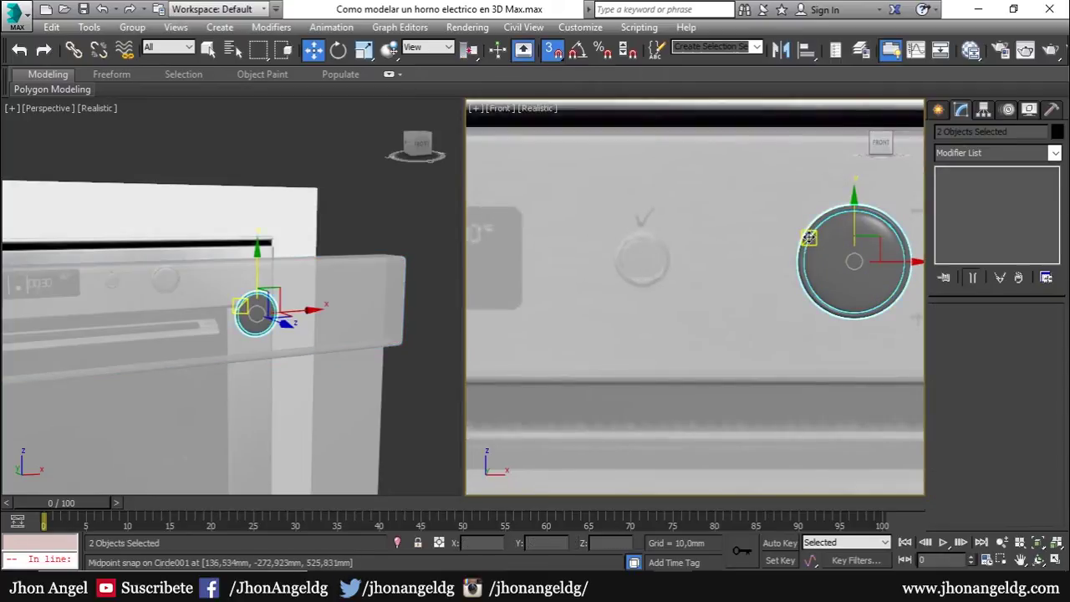
pyautogui.scroll(-2, 807, 237)
pyautogui.keyDown('shift'); pyautogui.moveTo(869, 257); pyautogui.dragTo(718, 258); pyautogui.keyUp('shift')
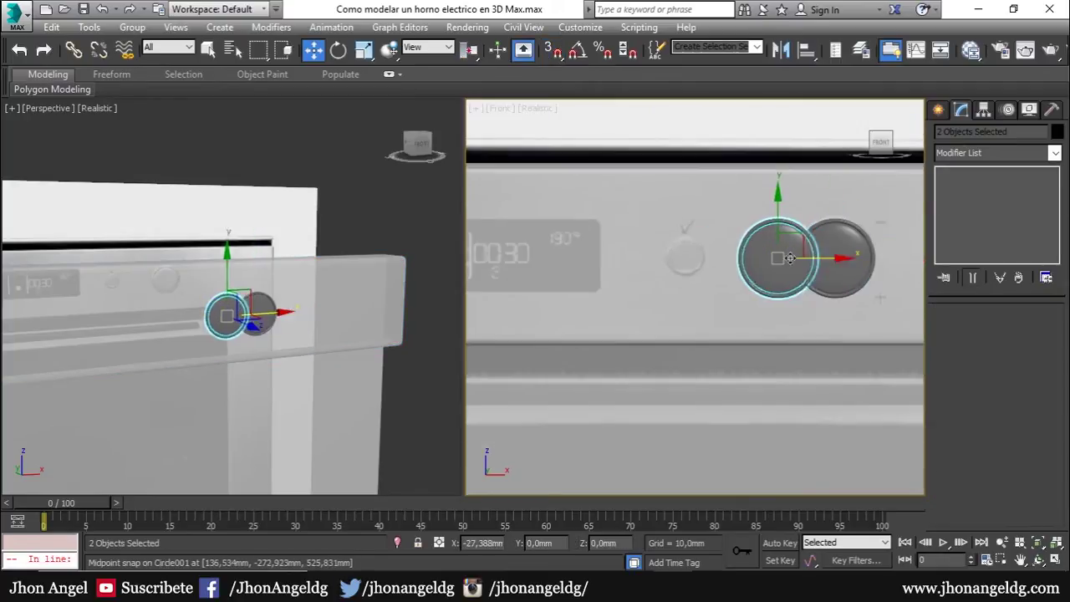
pyautogui.click(530, 361)
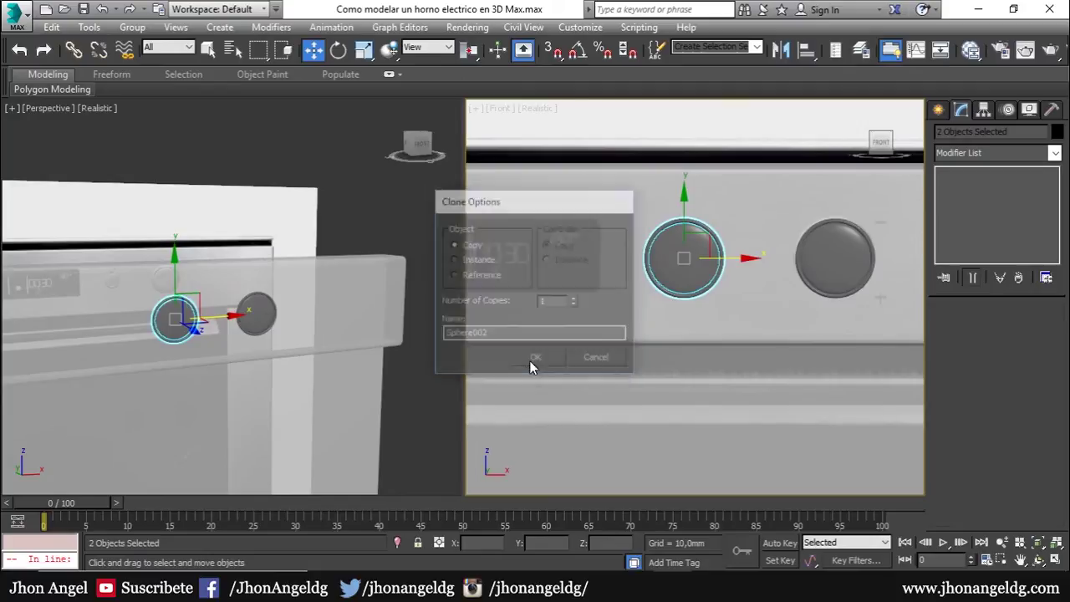
# Scale the copied knob down to about 70% and nudge it slightly right into place.
pyautogui.press('e')
pyautogui.press('r')
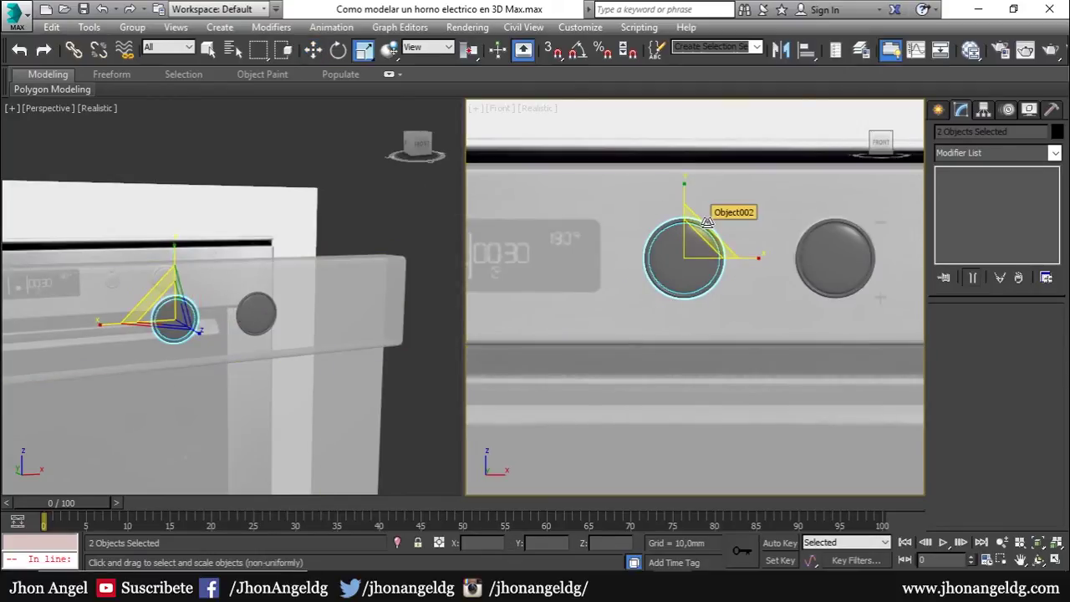
pyautogui.moveTo(707, 223); pyautogui.dragTo(616, 336)
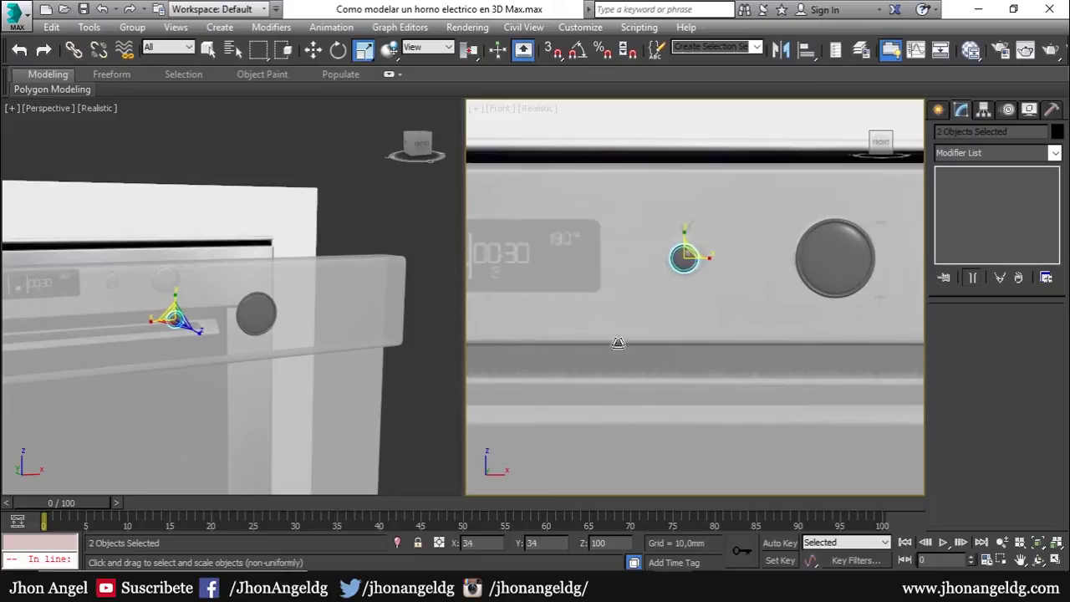
pyautogui.press('z')
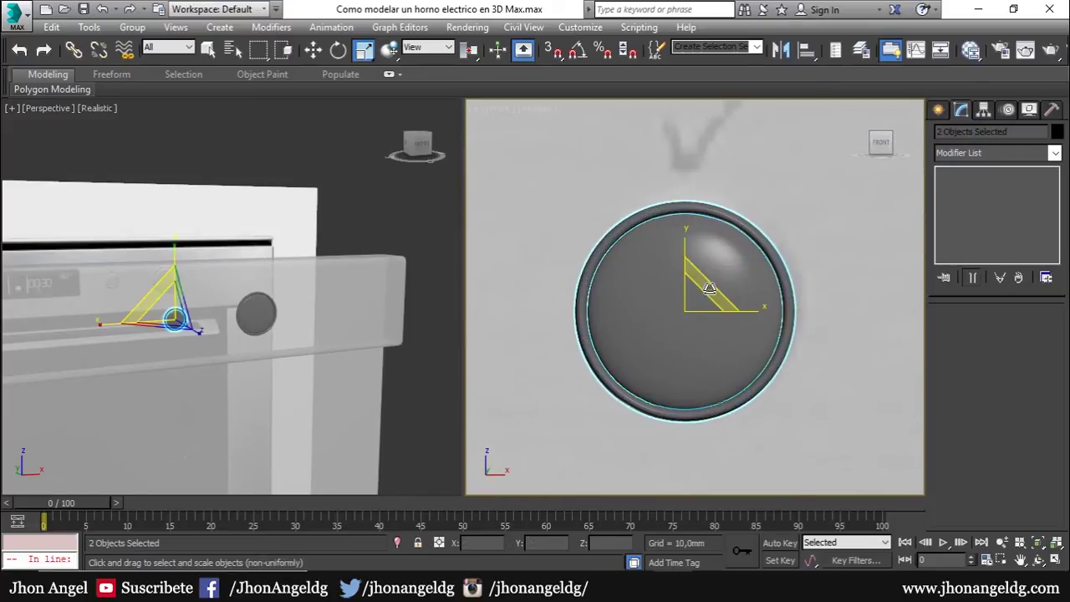
pyautogui.moveTo(703, 290)
pyautogui.mouseDown()
pyautogui.moveTo(550, 382)
pyautogui.moveTo(709, 272)
pyautogui.mouseUp()
pyautogui.press('w')
pyautogui.moveTo(725, 314); pyautogui.dragTo(736, 314)
pyautogui.scroll(-4, 721, 325)
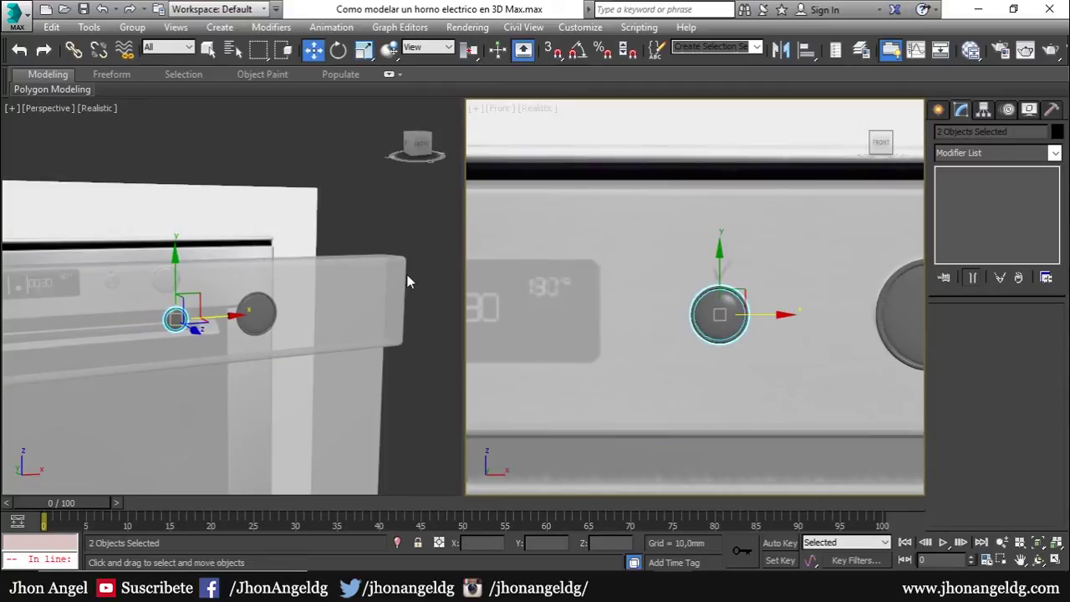
# Switch the left viewport to Top, then copy the large knob and small button to the left.
pyautogui.rightClick(282, 292)
pyautogui.press('t')
pyautogui.scroll(-3, 282, 249)
pyautogui.scroll(-3, 292, 243)
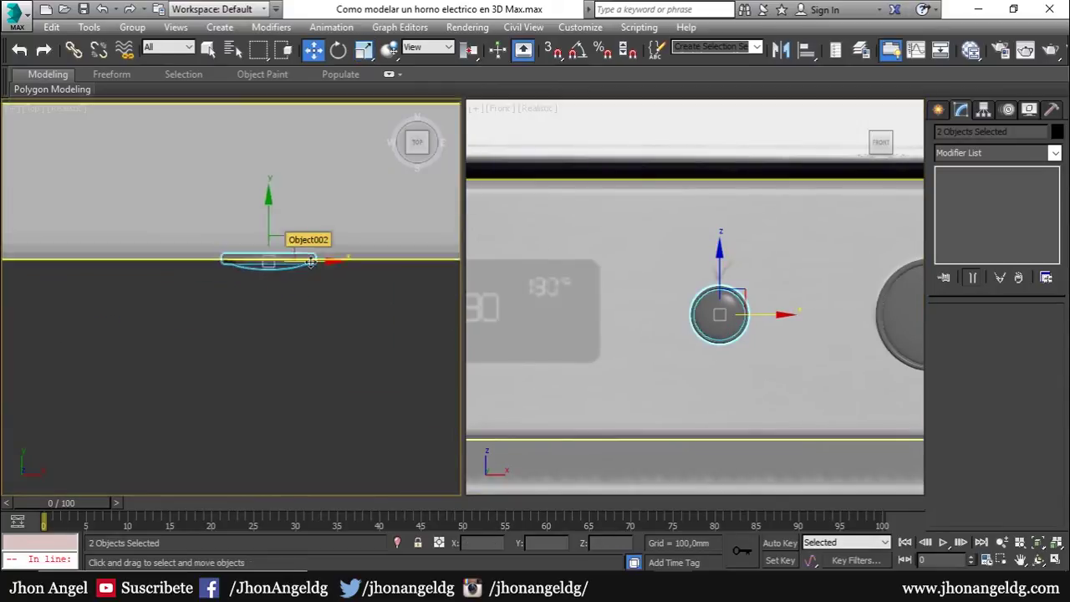
pyautogui.scroll(-3, 343, 267)
pyautogui.scroll(-2, 329, 308)
pyautogui.scroll(4, 329, 308)
pyautogui.rightClick(752, 334)
pyautogui.scroll(-4, 753, 318)
pyautogui.scroll(3, 870, 319)
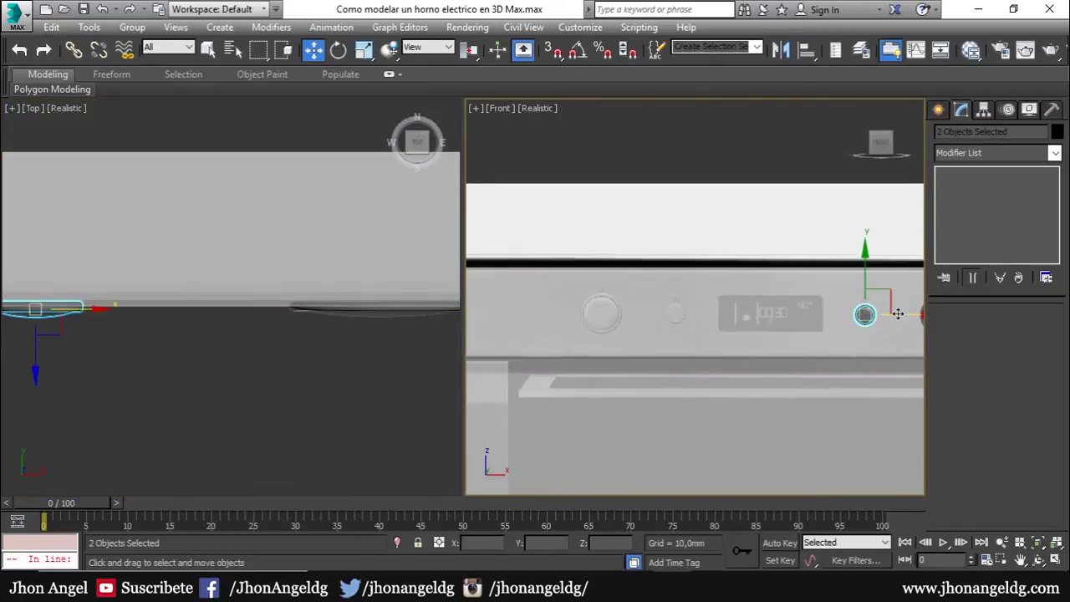
pyautogui.moveTo(897, 313); pyautogui.dragTo(803, 307, button='middle')
pyautogui.keyDown('ctrl'); pyautogui.click(860, 308); pyautogui.keyUp('ctrl')
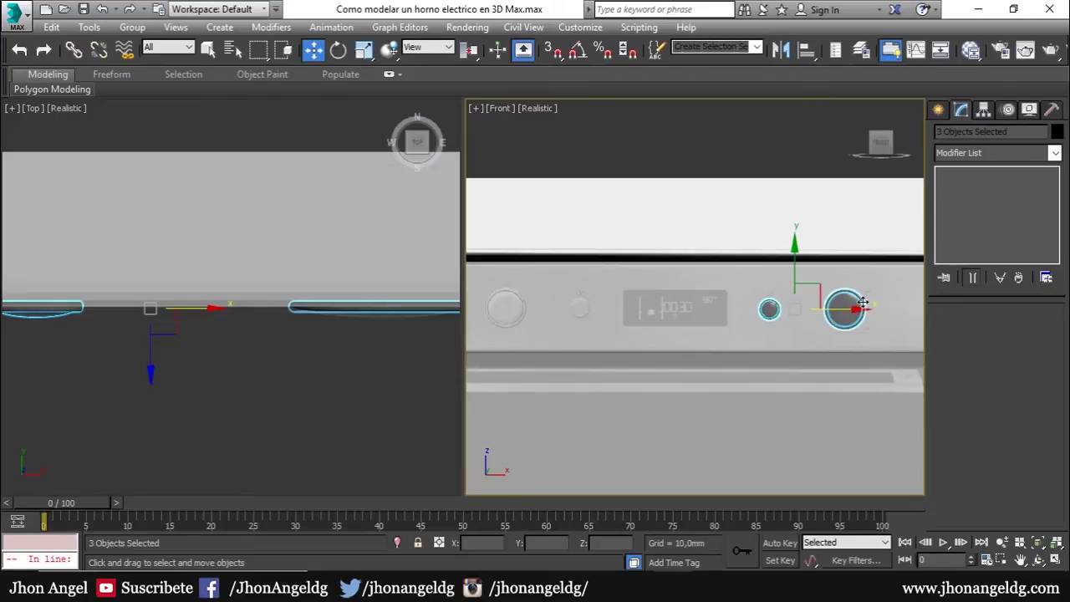
pyautogui.keyDown('shift'); pyautogui.moveTo(854, 307); pyautogui.dragTo(575, 310); pyautogui.keyUp('shift')
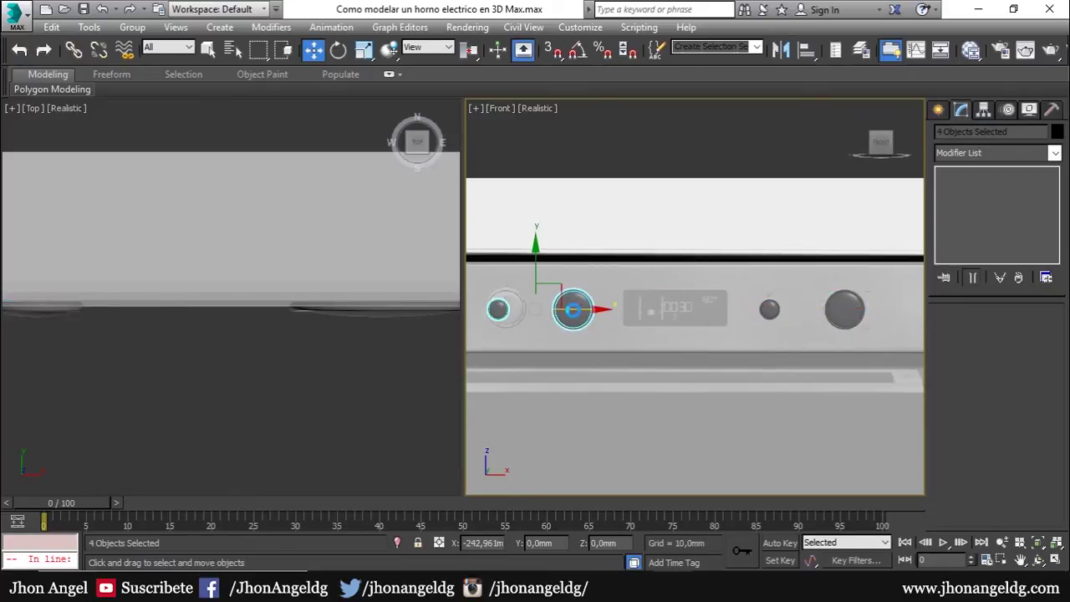
pyautogui.click(536, 359)
# Move the copied large knob and small button onto their left-side reference spots.
pyautogui.scroll(2, 839, 363)
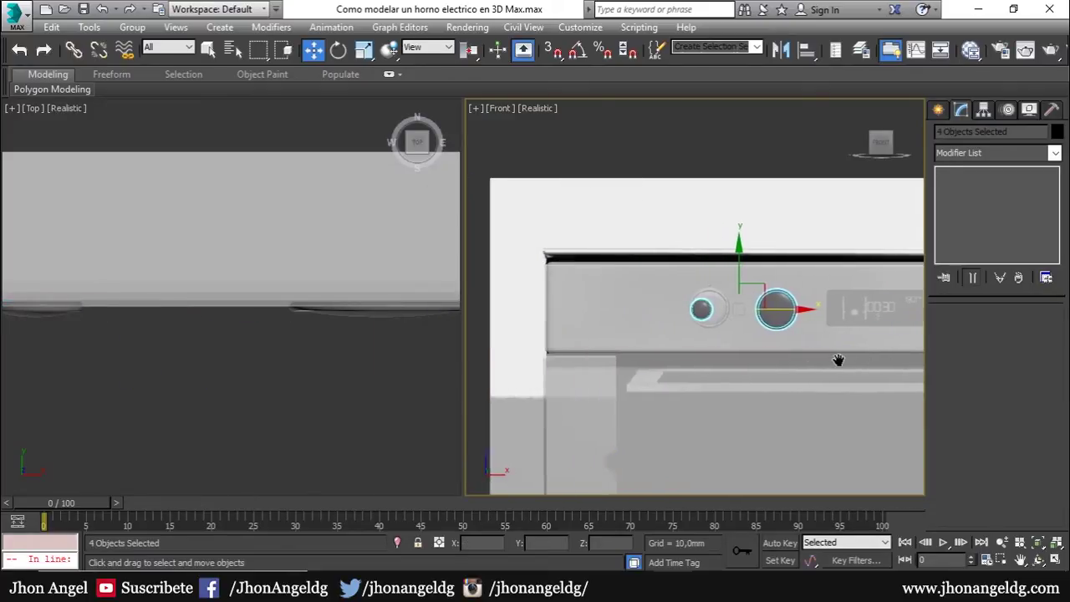
pyautogui.scroll(3, 737, 311)
pyautogui.keyDown('alt'); pyautogui.click(865, 264); pyautogui.keyUp('alt')
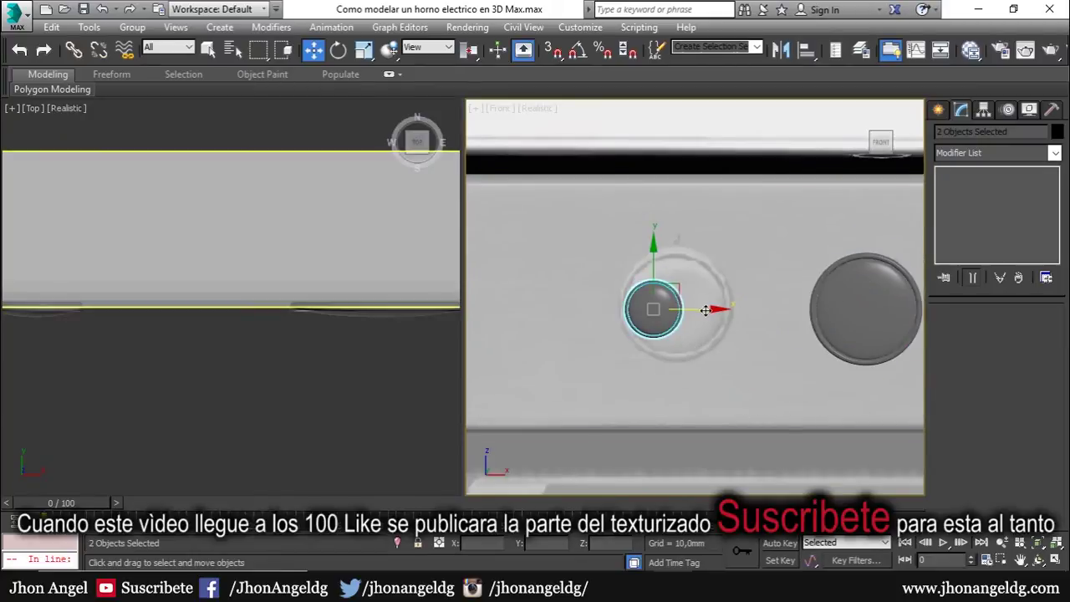
pyautogui.moveTo(696, 318); pyautogui.dragTo(898, 316)
pyautogui.moveTo(887, 309); pyautogui.dragTo(724, 311, button='middle')
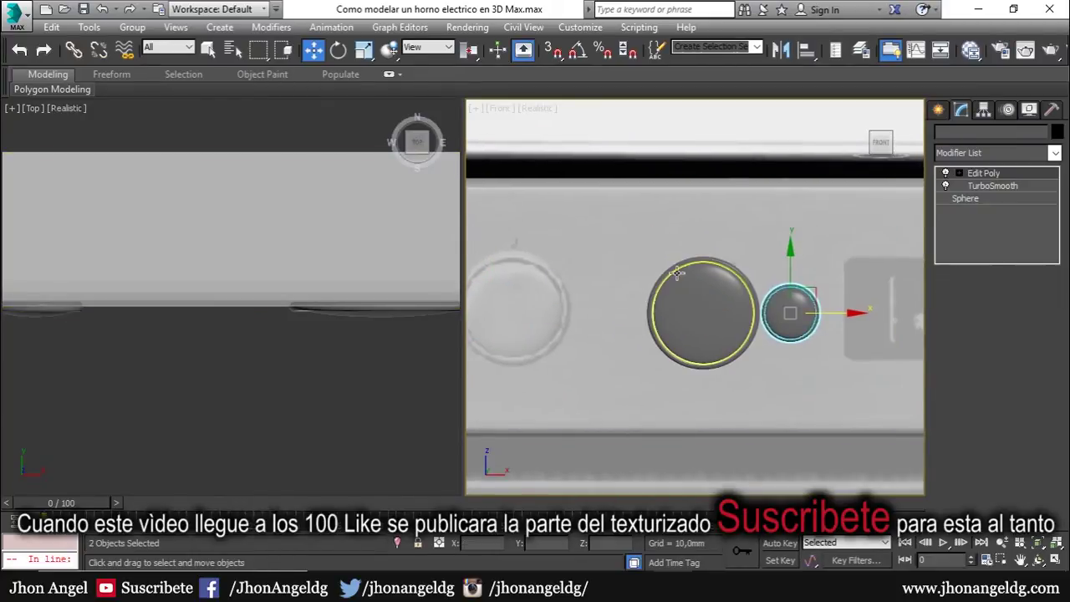
pyautogui.moveTo(731, 306); pyautogui.dragTo(542, 306)
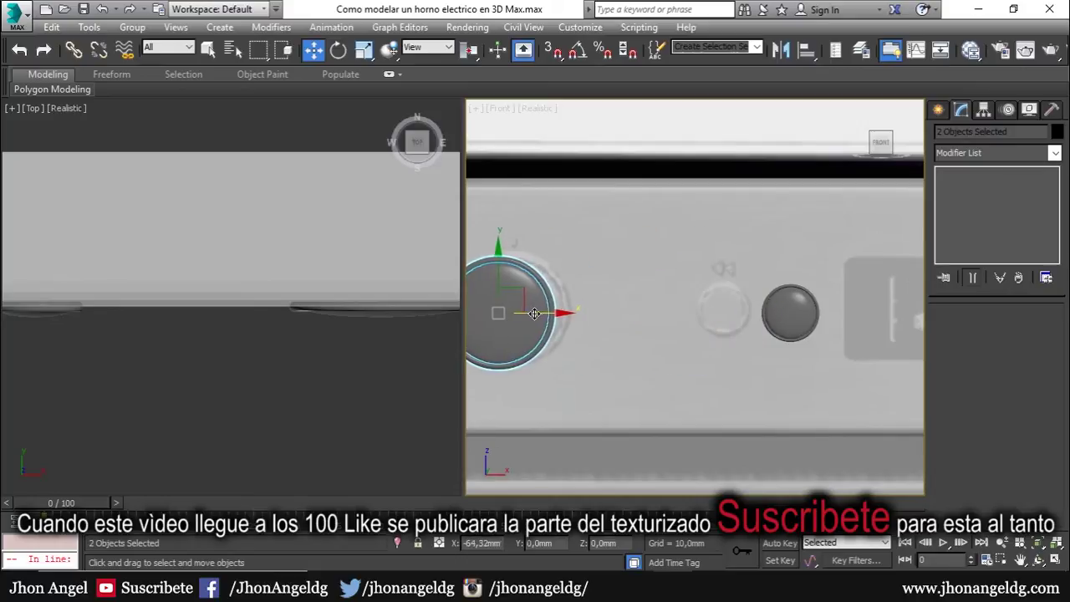
pyautogui.click(789, 313)
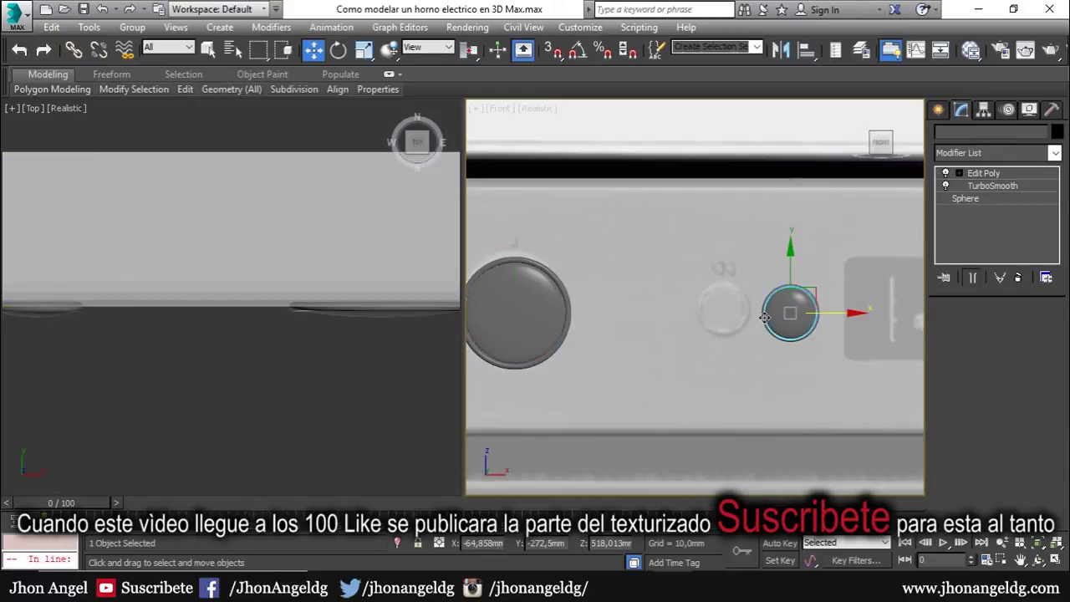
pyautogui.keyDown('ctrl'); pyautogui.click(810, 304); pyautogui.keyUp('ctrl')
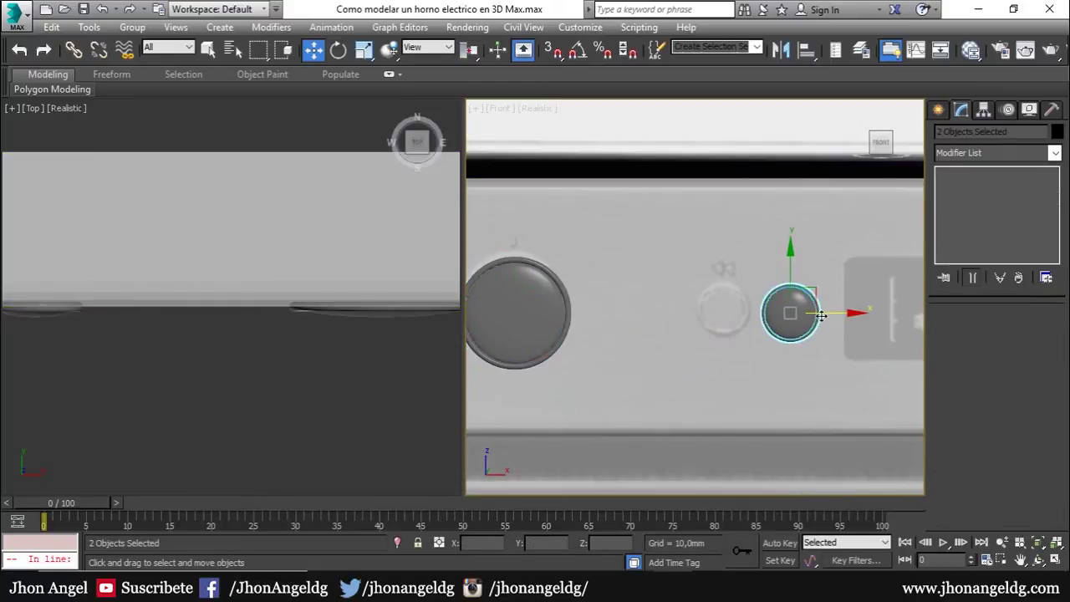
pyautogui.moveTo(821, 315); pyautogui.dragTo(756, 309)
# Maximize the Front view around the whole control panel and select the panel body Object002.
pyautogui.scroll(-5, 756, 308)
pyautogui.moveTo(756, 309); pyautogui.dragTo(505, 361, button='middle')
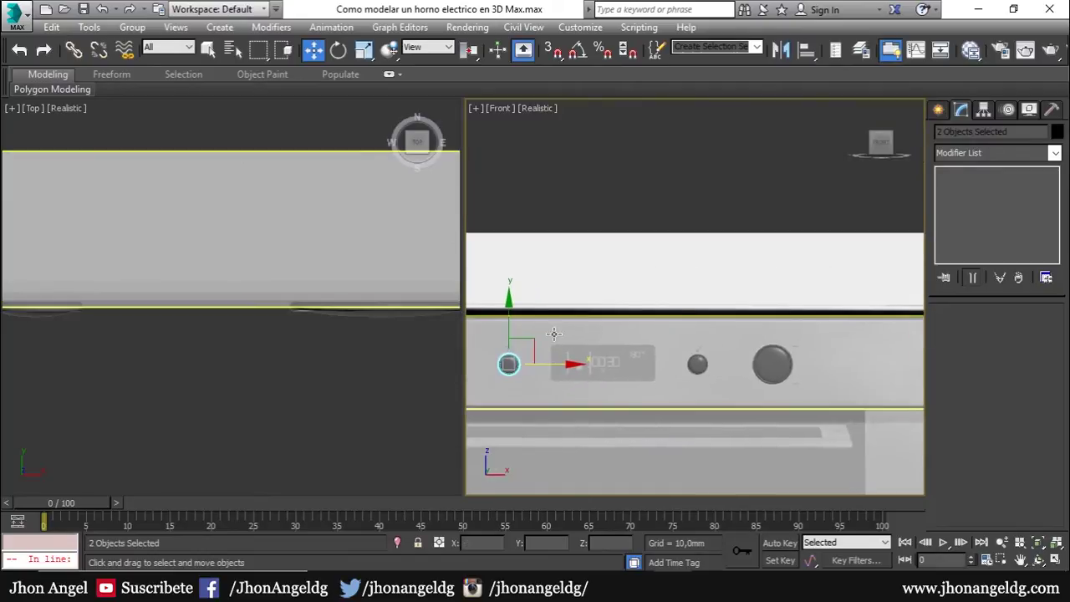
pyautogui.click(660, 362)
pyautogui.moveTo(659, 362); pyautogui.dragTo(776, 270, button='middle')
pyautogui.scroll(-2, 776, 270)
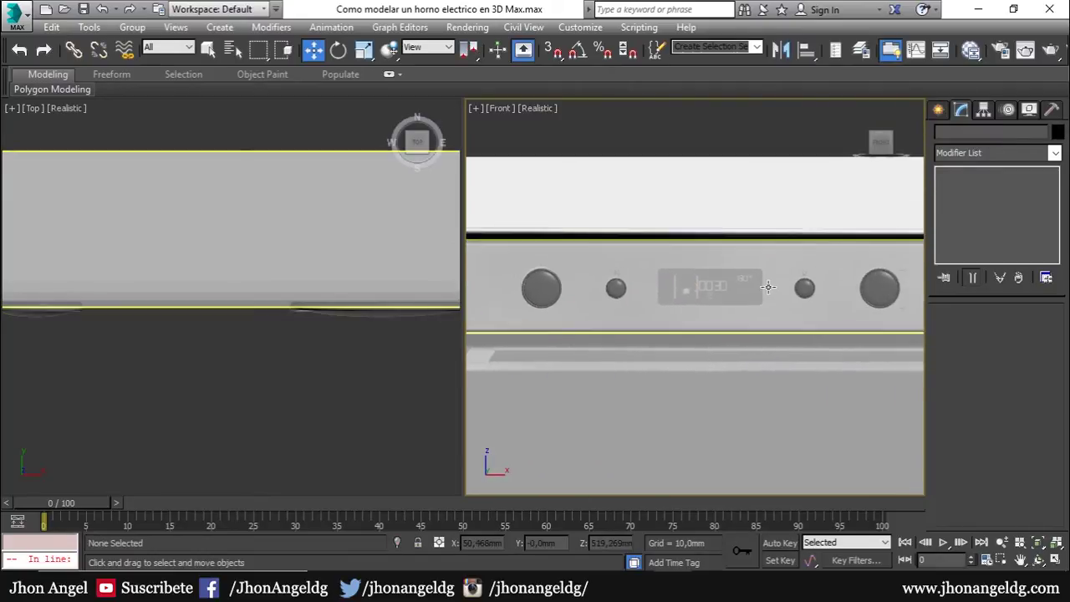
pyautogui.hotkey('alt', 'w')
pyautogui.scroll(-2, 519, 287)
pyautogui.scroll(3, 437, 281)
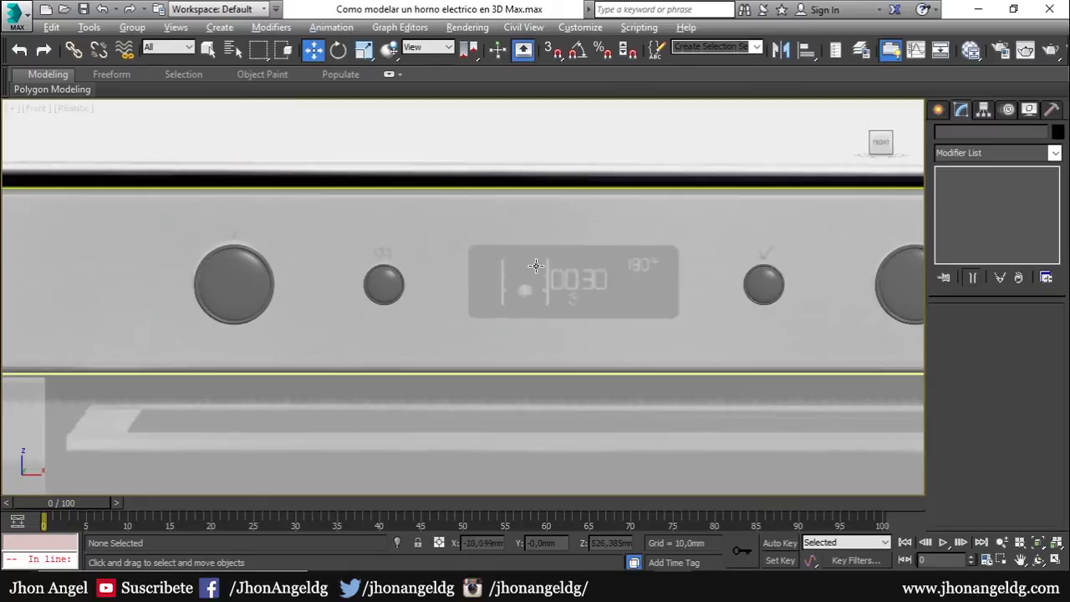
pyautogui.click(641, 273)
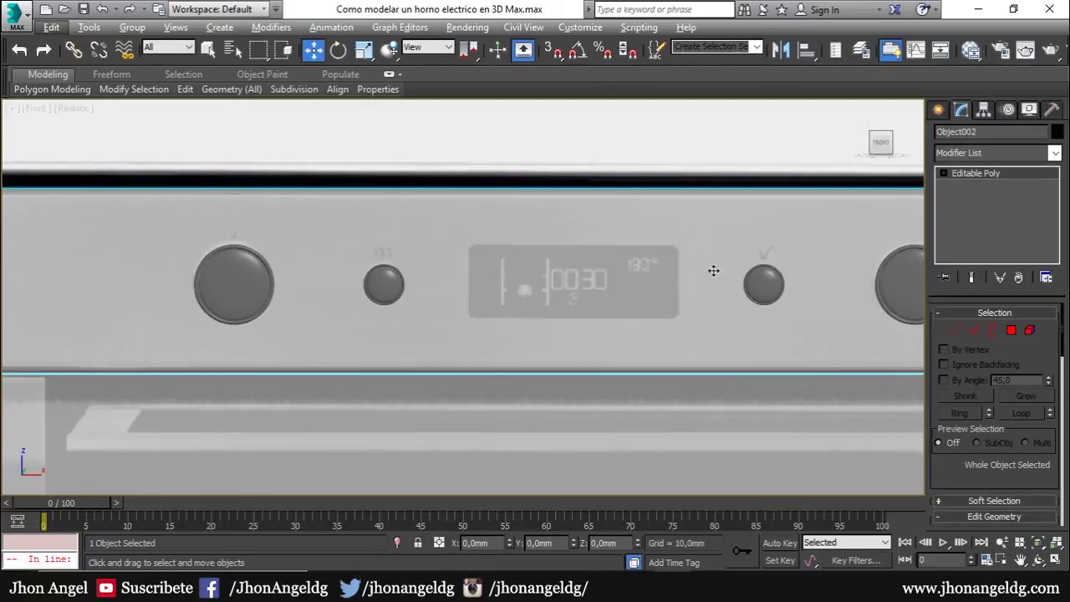
# Draw ChamferBox001 over the timer display, about 34 × 96 mm with 5,56 mm height.
pyautogui.click(939, 111)
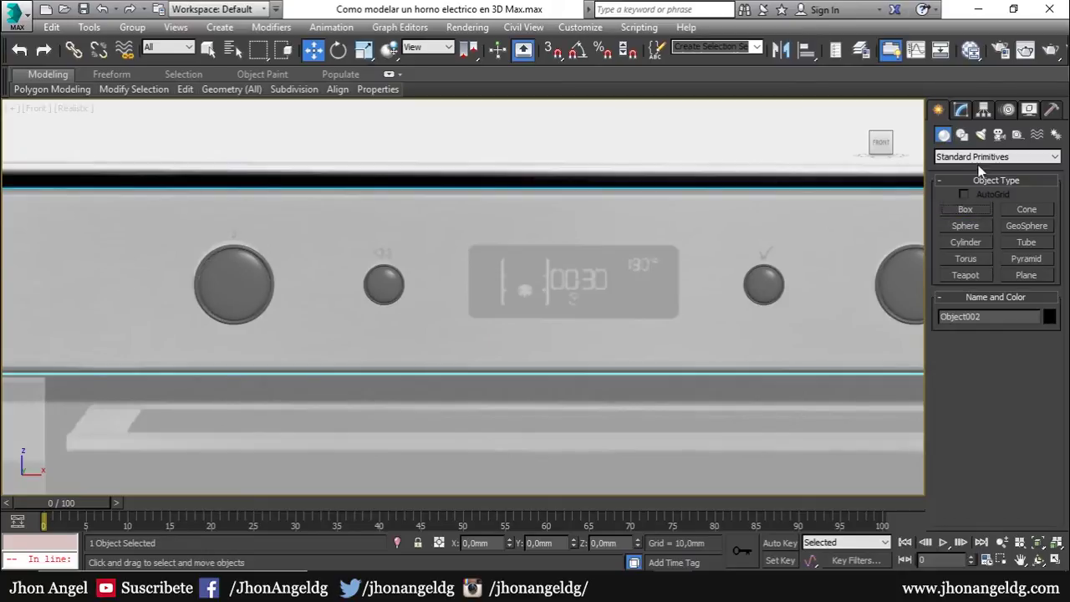
pyautogui.click(974, 154)
pyautogui.click(959, 178)
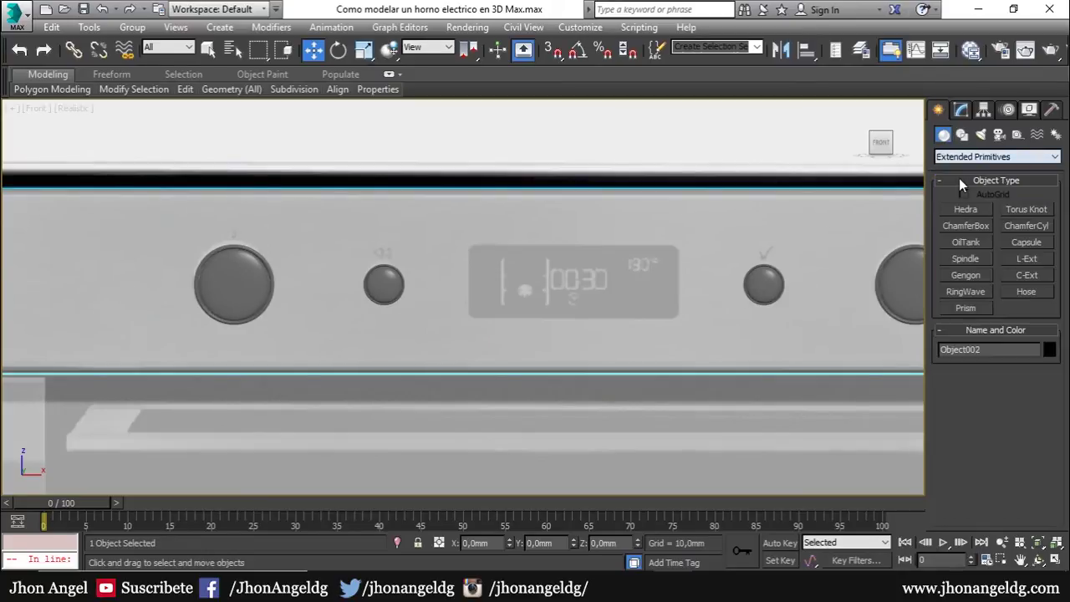
pyautogui.click(970, 225)
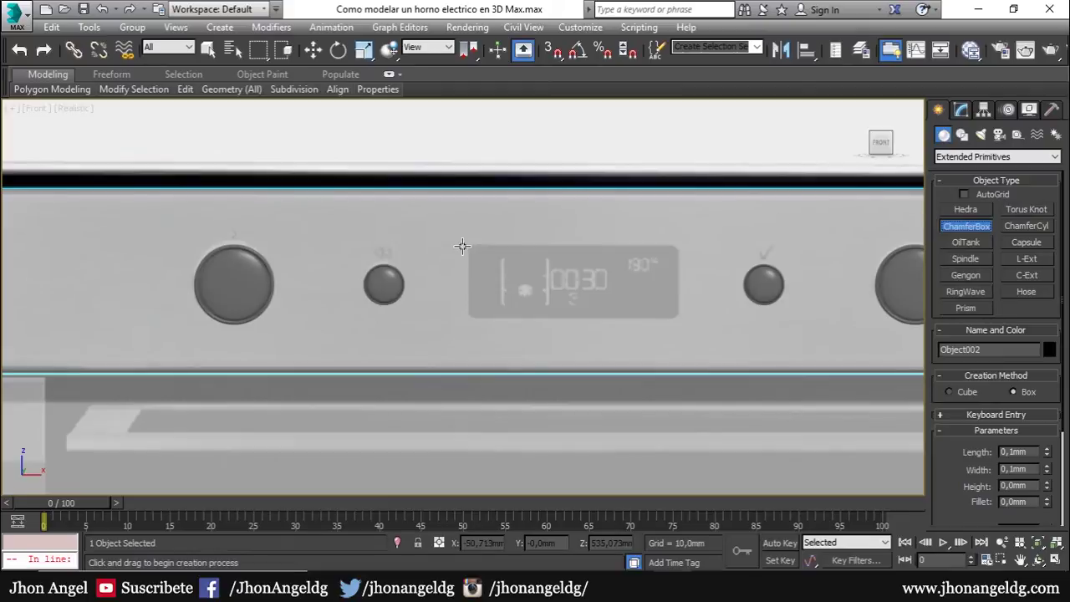
pyautogui.moveTo(462, 244); pyautogui.dragTo(542, 278)
pyautogui.moveTo(669, 312); pyautogui.dragTo(679, 319)
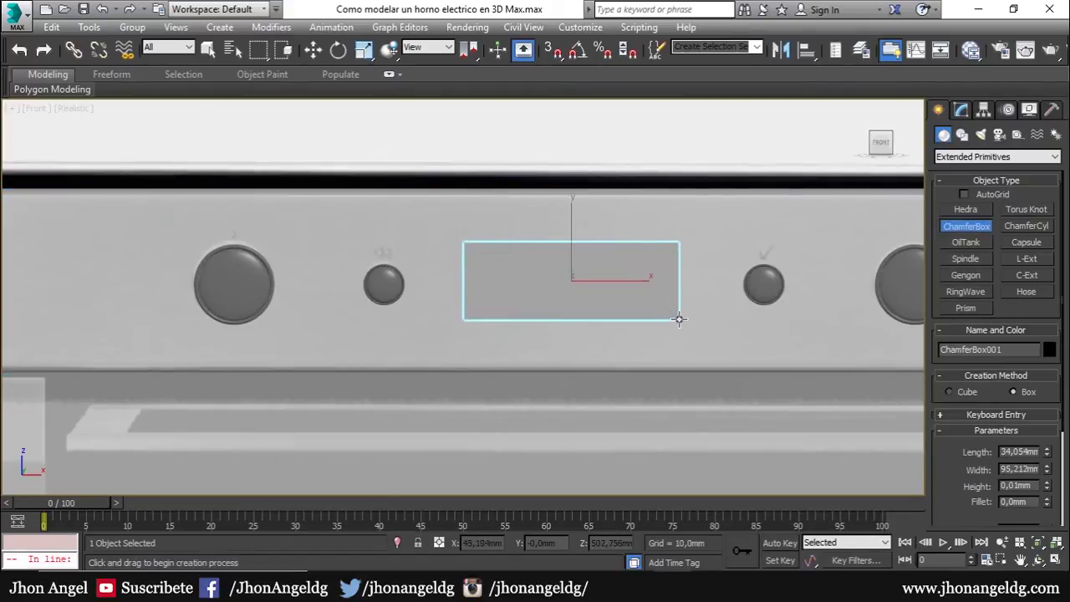
pyautogui.click(664, 306)
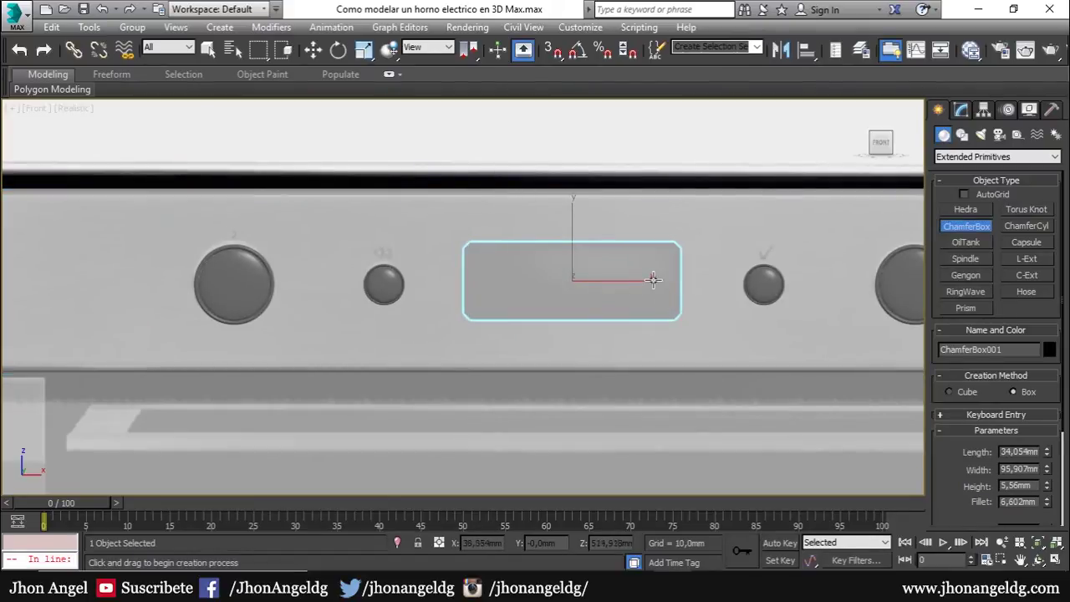
pyautogui.scroll(3, 654, 279)
pyautogui.scroll(2, 664, 299)
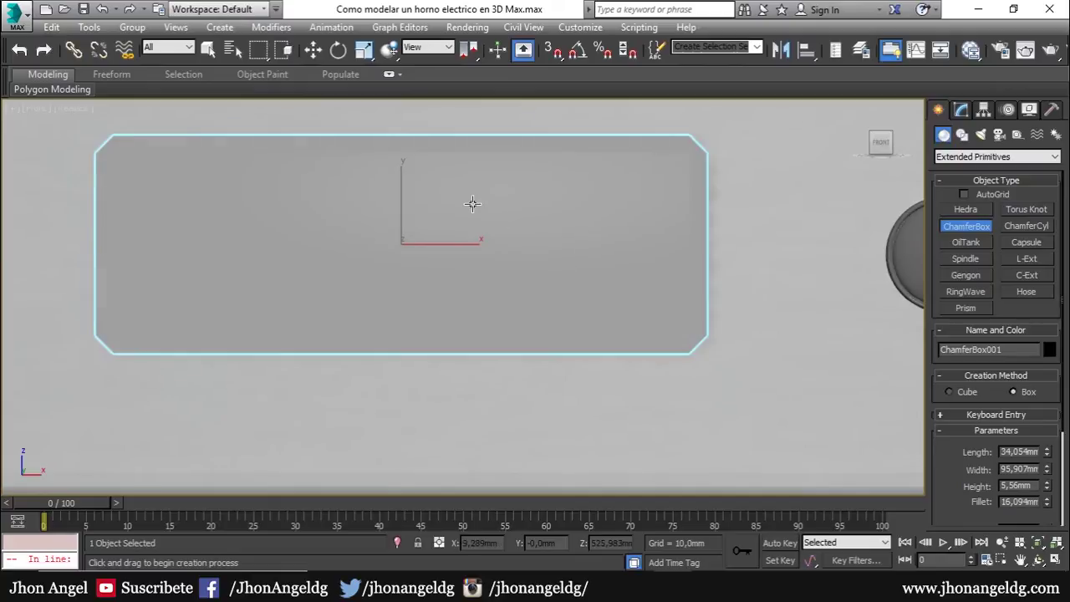
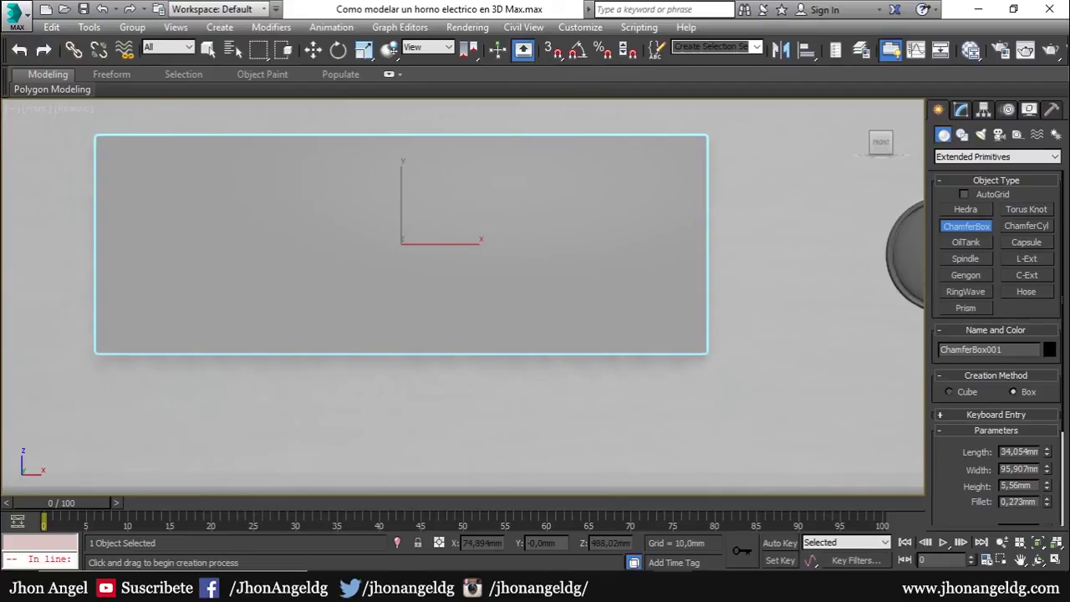
# Raise the chamfer box's fillet to 1,862mm, inspecting it isolated with edges shown.
pyautogui.moveTo(1046, 502); pyautogui.dragTo(1047, 495)
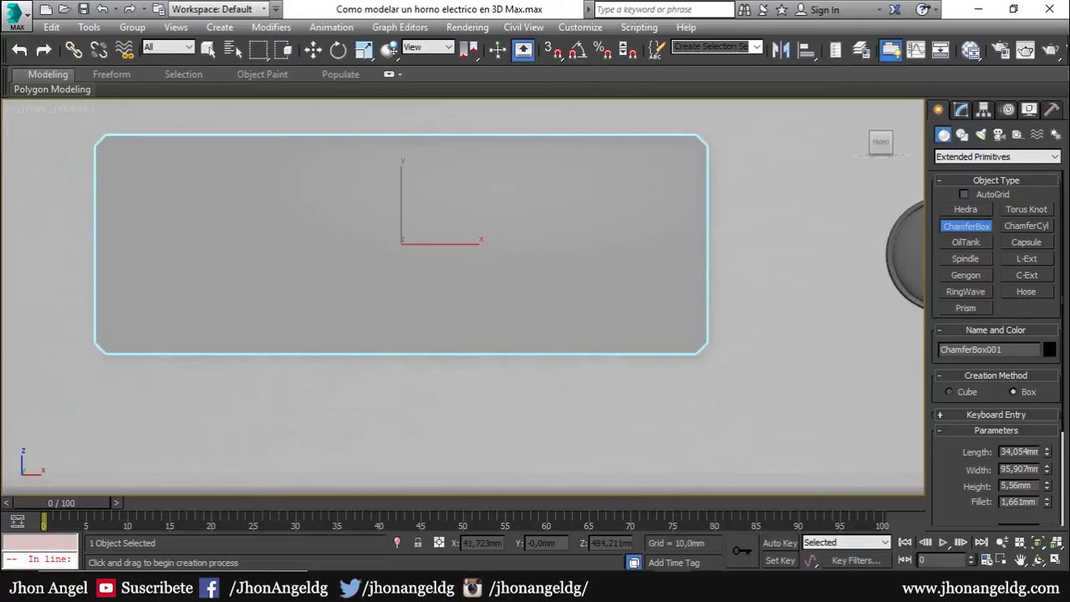
pyautogui.click(397, 544)
pyautogui.keyDown('alt'); pyautogui.moveTo(630, 350); pyautogui.dragTo(571, 387, button='middle'); pyautogui.keyUp('alt')
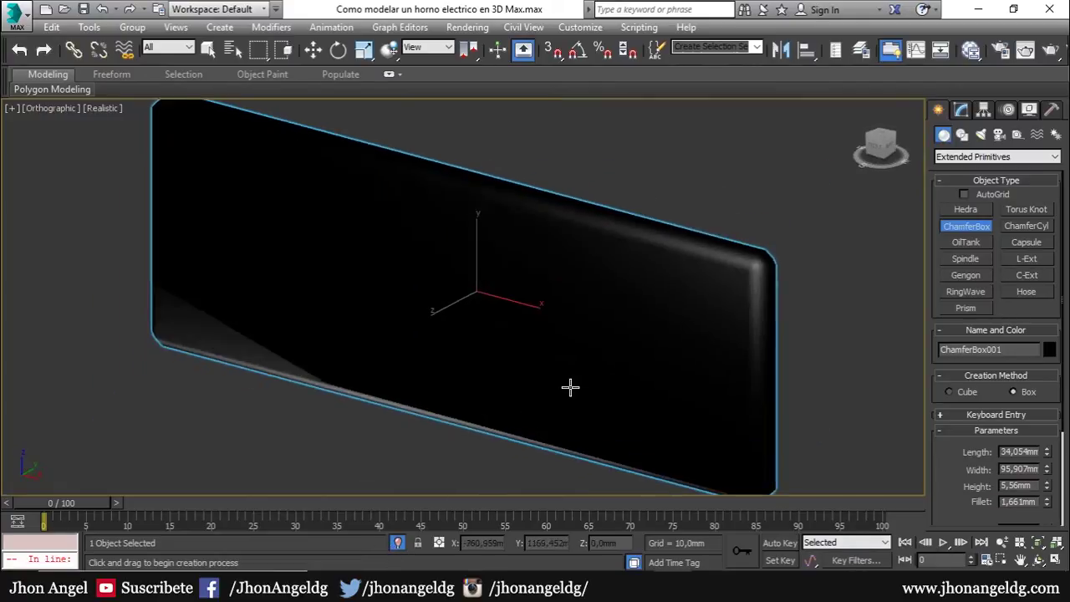
pyautogui.press('F4')
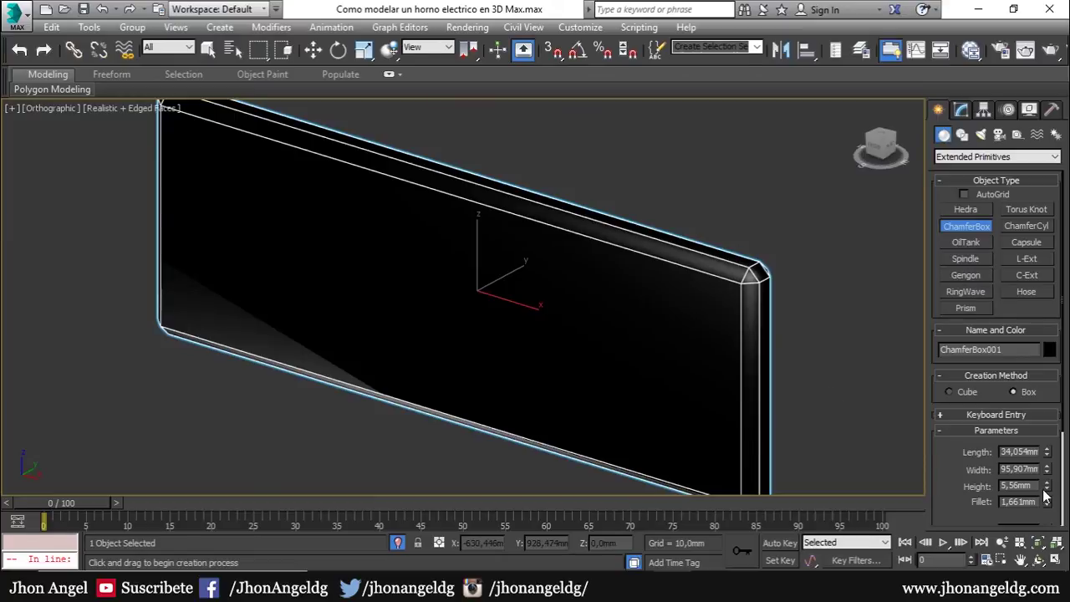
pyautogui.moveTo(1047, 499)
pyautogui.mouseDown()
pyautogui.moveTo(982, 354)
pyautogui.moveTo(1010, 475)
pyautogui.moveTo(1041, 393)
pyautogui.mouseUp()
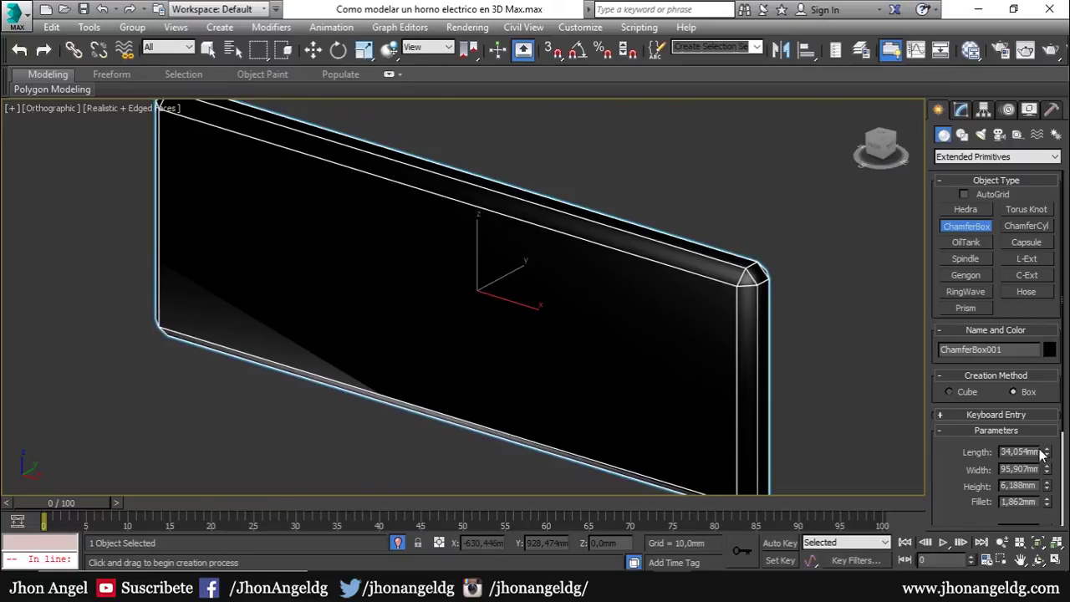
# Undo a trial width change, exit isolation, and frame the box in the Front view.
pyautogui.moveTo(1048, 470); pyautogui.dragTo(1050, 463)
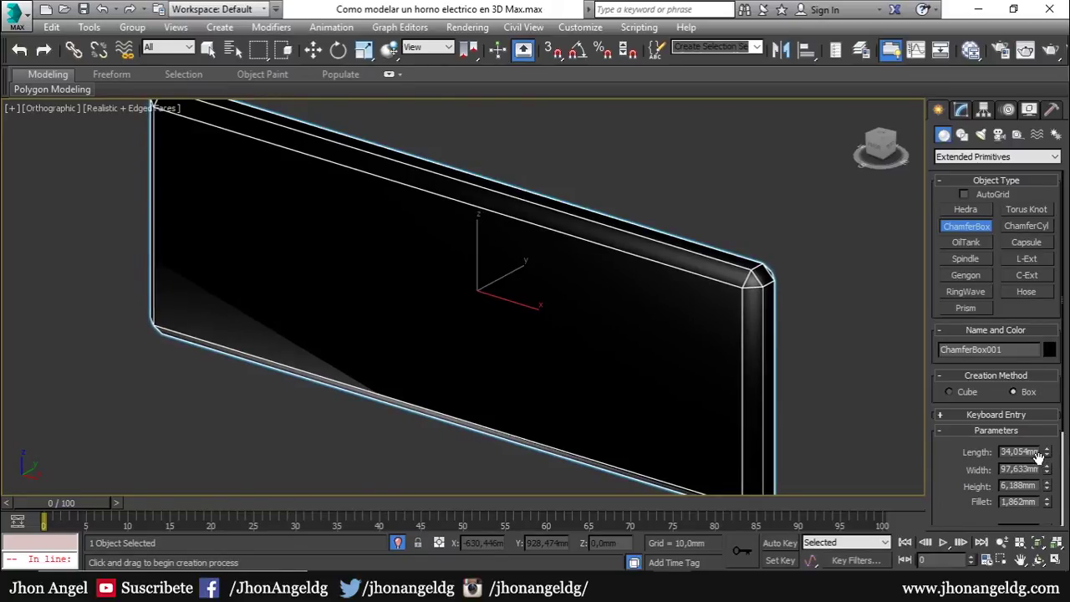
pyautogui.hotkey('ctrl', 'z')
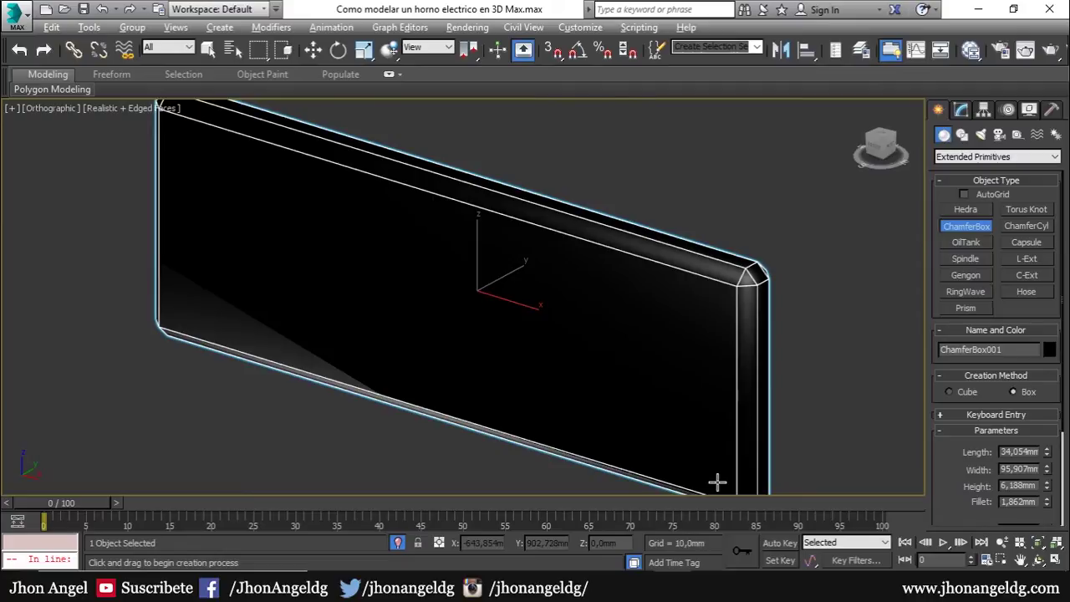
pyautogui.hotkey('alt', 'w')
pyautogui.press('f')
pyautogui.press('z')
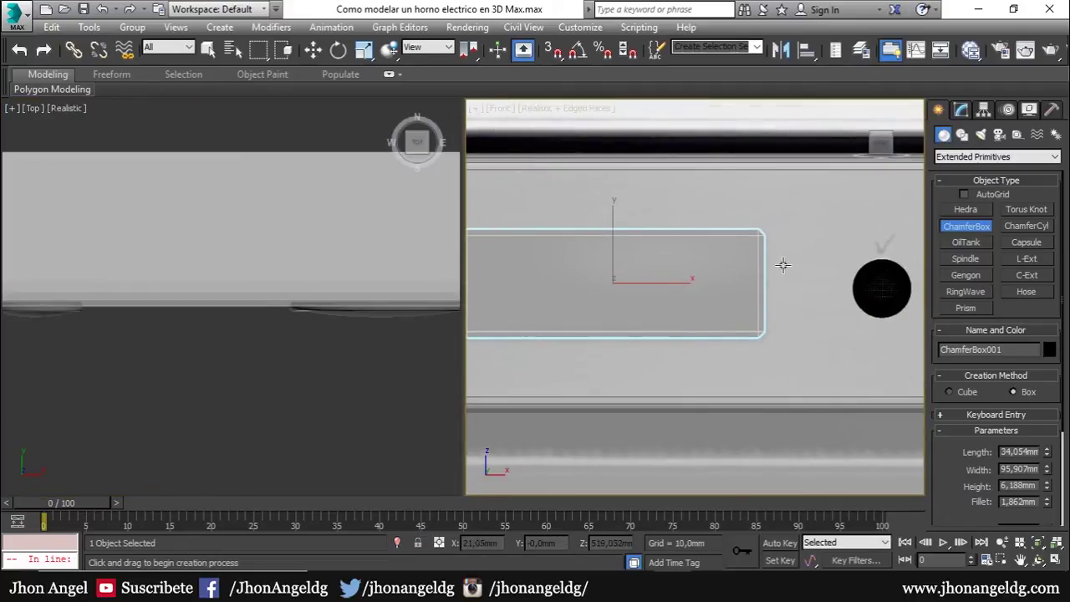
# Add a TurboSmooth modifier to the chamfer box with 2 iterations.
pyautogui.click(974, 106)
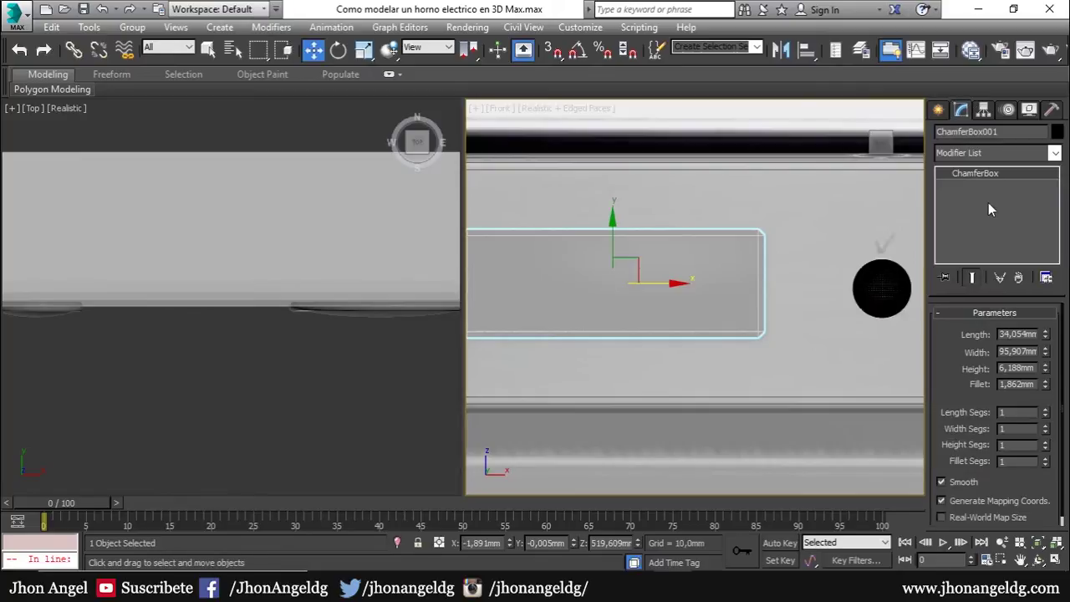
pyautogui.click(970, 155)
pyautogui.scroll(-20, 967, 153)
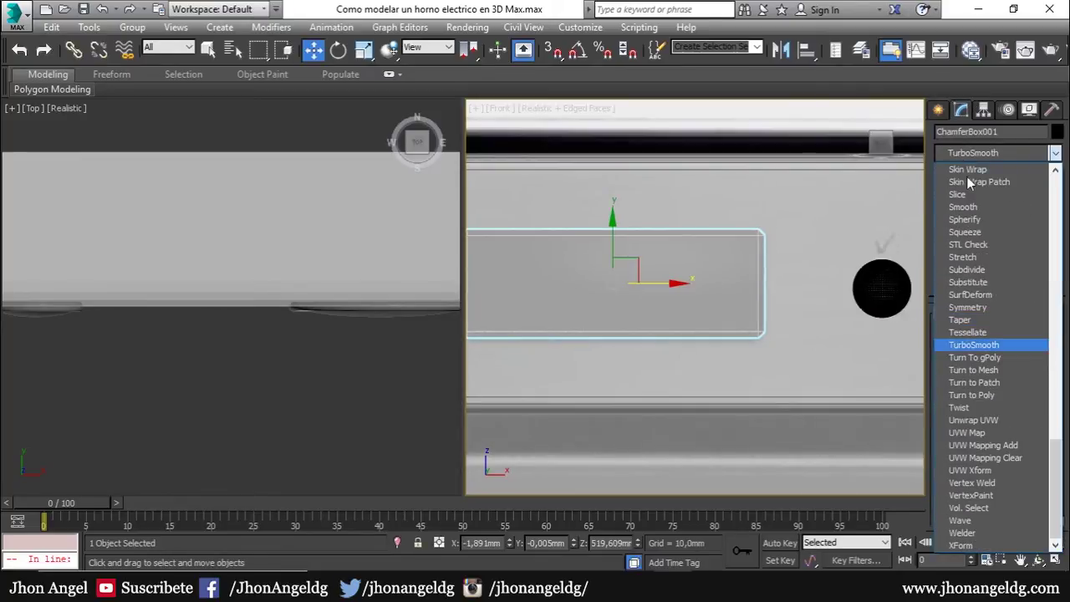
pyautogui.click(945, 342)
pyautogui.scroll(3, 751, 228)
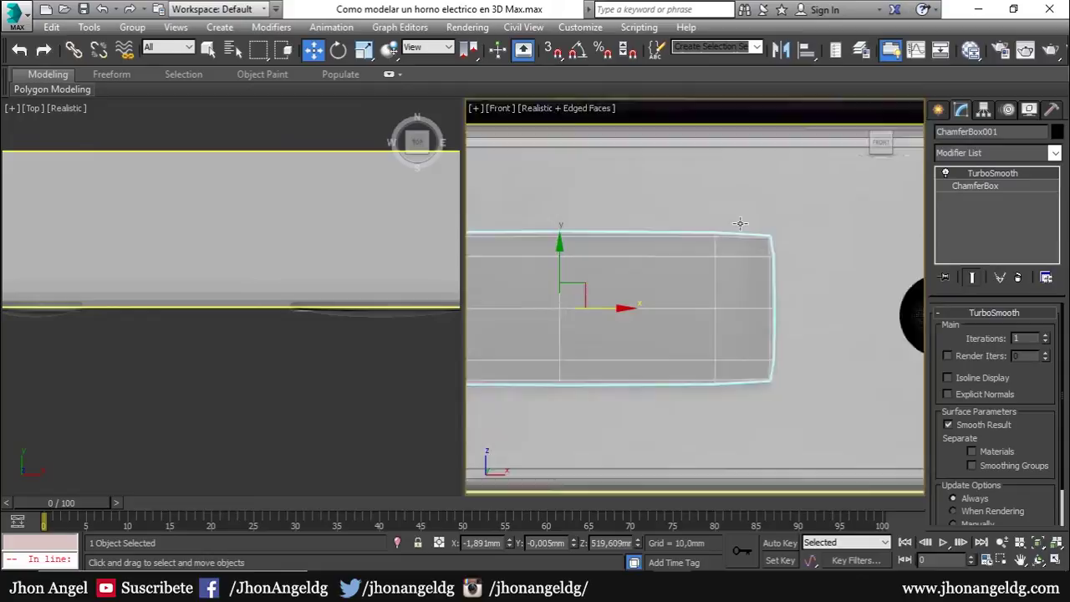
pyautogui.scroll(3, 785, 260)
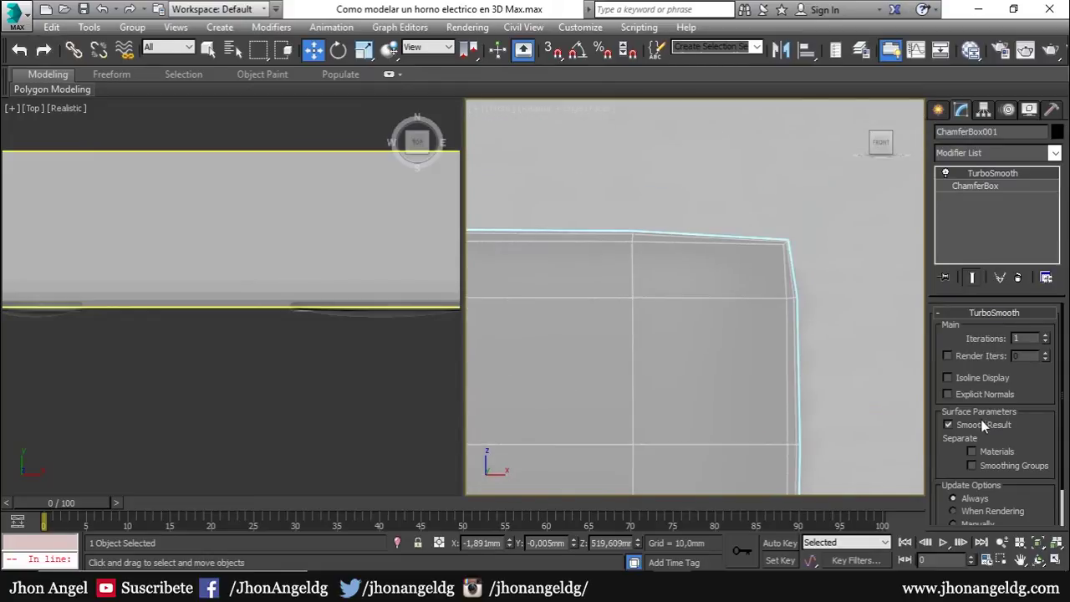
pyautogui.click(1045, 338)
pyautogui.scroll(-3, 695, 281)
pyautogui.moveTo(695, 282)
pyautogui.mouseDown(button='middle')
pyautogui.moveTo(755, 212)
pyautogui.moveTo(881, 236)
pyautogui.mouseUp(button='middle')
# Raise TurboSmooth to 4 iterations and inspect the smoothed mesh with edges shown.
pyautogui.click(1045, 335)
pyautogui.click(1045, 335)
pyautogui.moveTo(703, 301); pyautogui.dragTo(667, 316, button='middle')
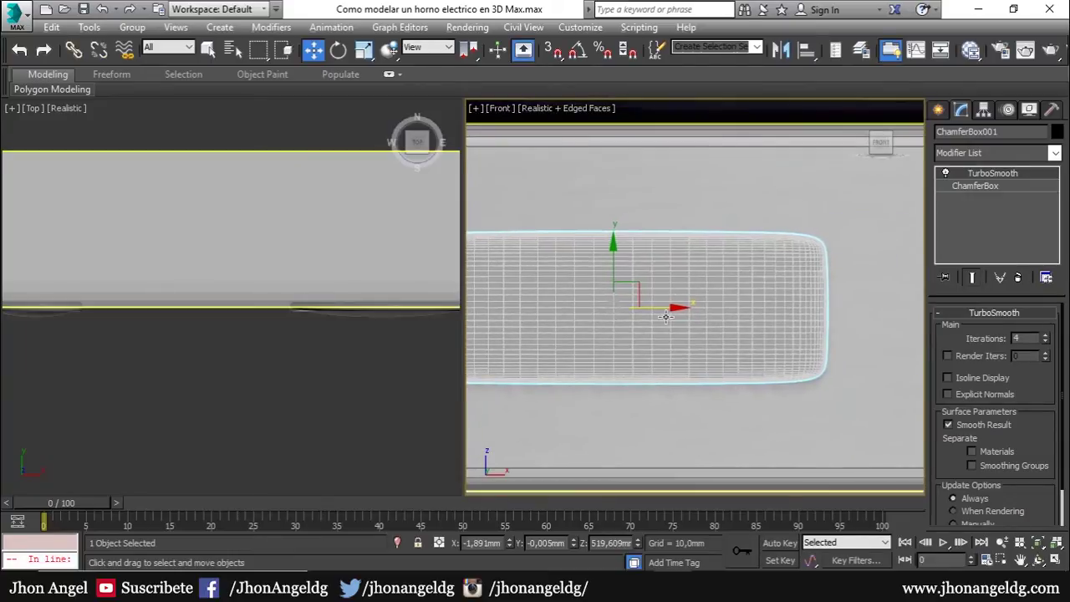
pyautogui.scroll(-5, 298, 323)
pyautogui.scroll(2, 233, 322)
pyautogui.scroll(1, 276, 328)
pyautogui.press('F4')
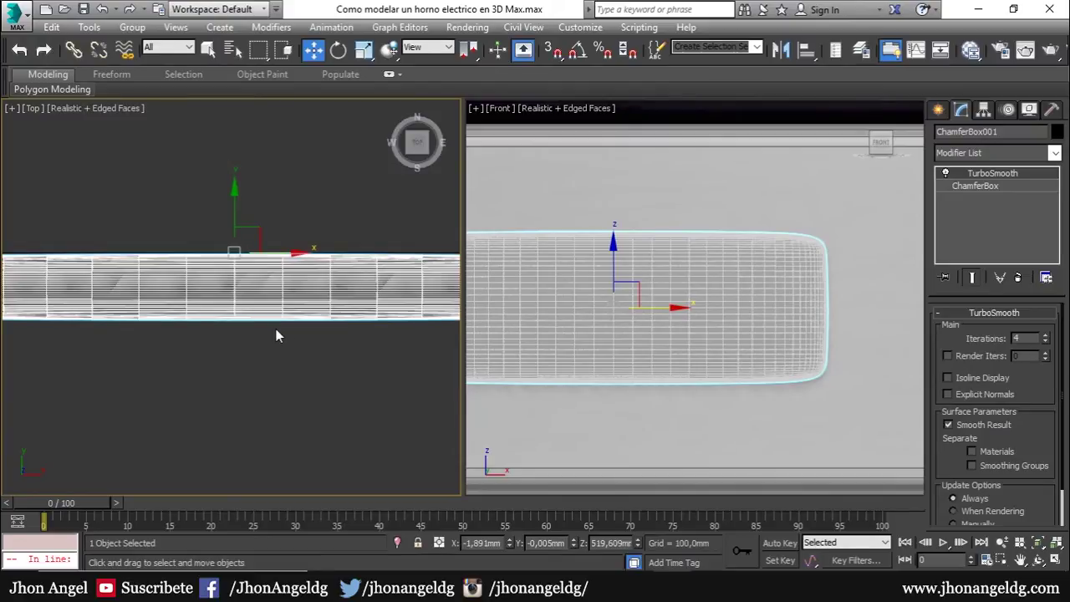
# Drop TurboSmooth back to 1, delete it, and set the Top view to Shaded + Edged Faces.
pyautogui.click(1046, 343)
pyautogui.click(1046, 342)
pyautogui.click(1046, 342)
pyautogui.click(1046, 343)
pyautogui.rightClick(1006, 179)
pyautogui.click(1010, 198)
pyautogui.click(98, 108)
pyautogui.click(134, 143)
# Convert the chamfer box to an Editable Poly.
pyautogui.scroll(3, 425, 278)
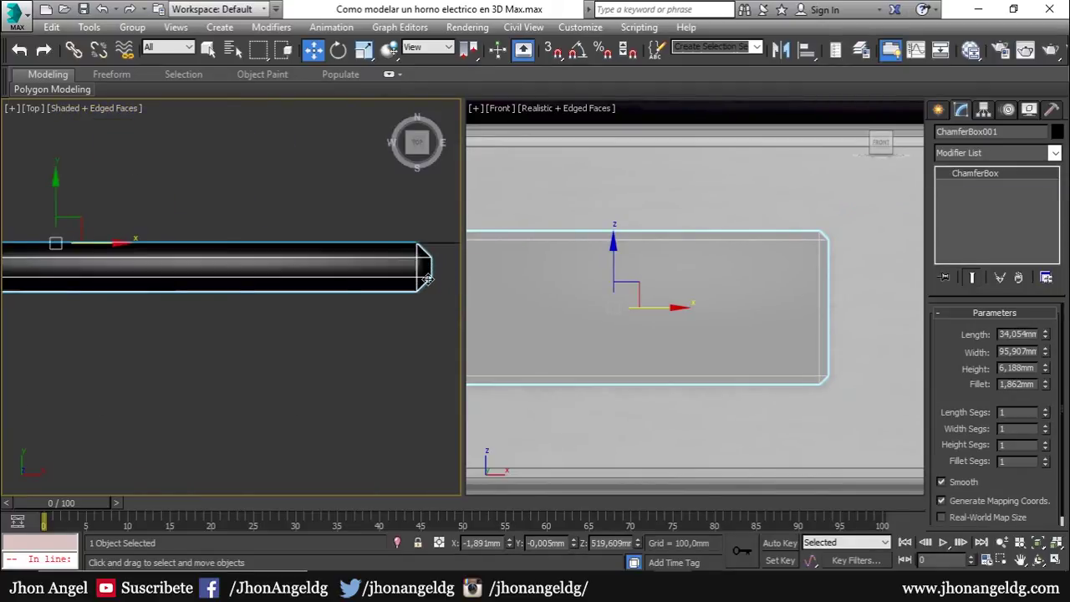
pyautogui.scroll(2, 425, 279)
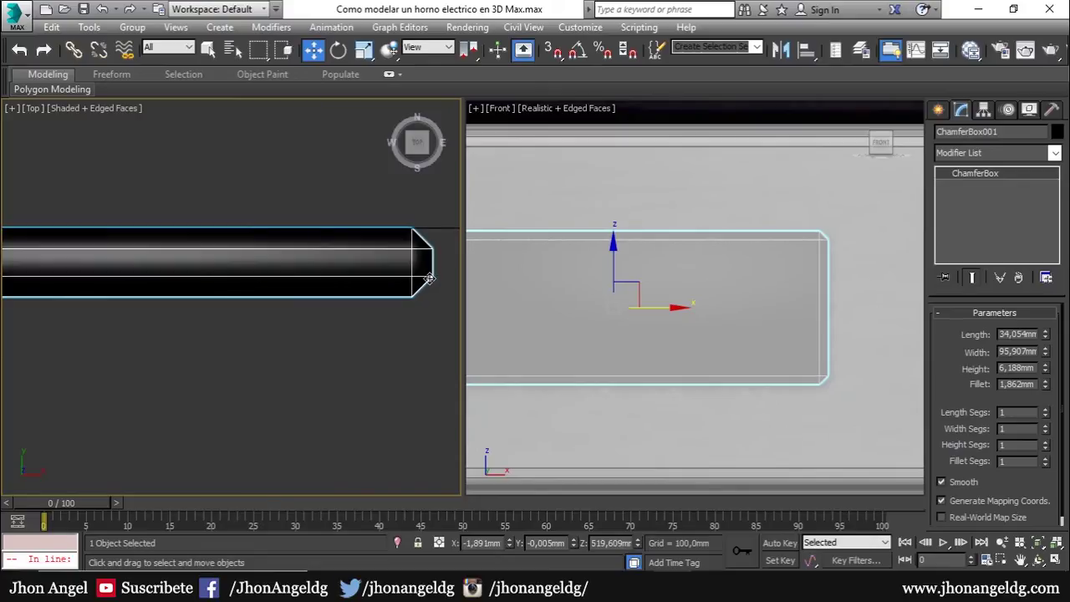
pyautogui.scroll(-4, 426, 278)
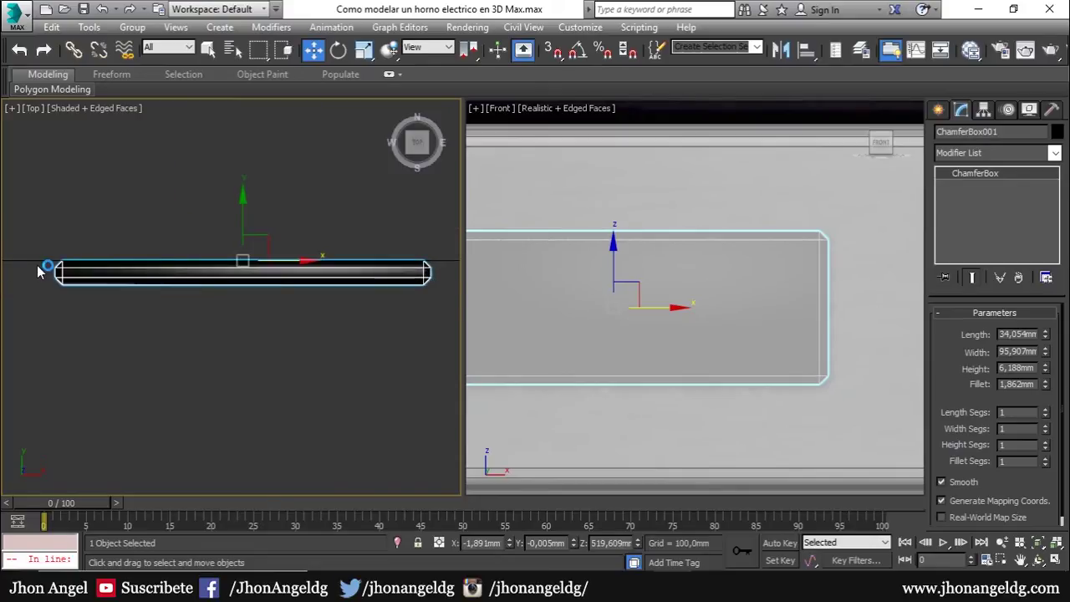
pyautogui.scroll(4, 42, 282)
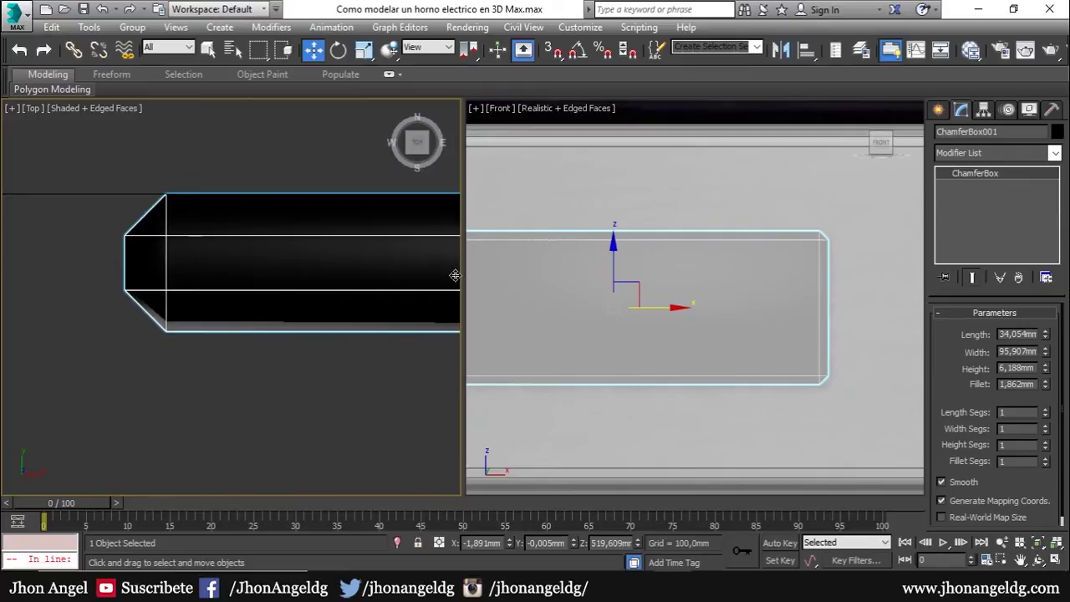
pyautogui.rightClick(261, 251)
pyautogui.click(452, 412)
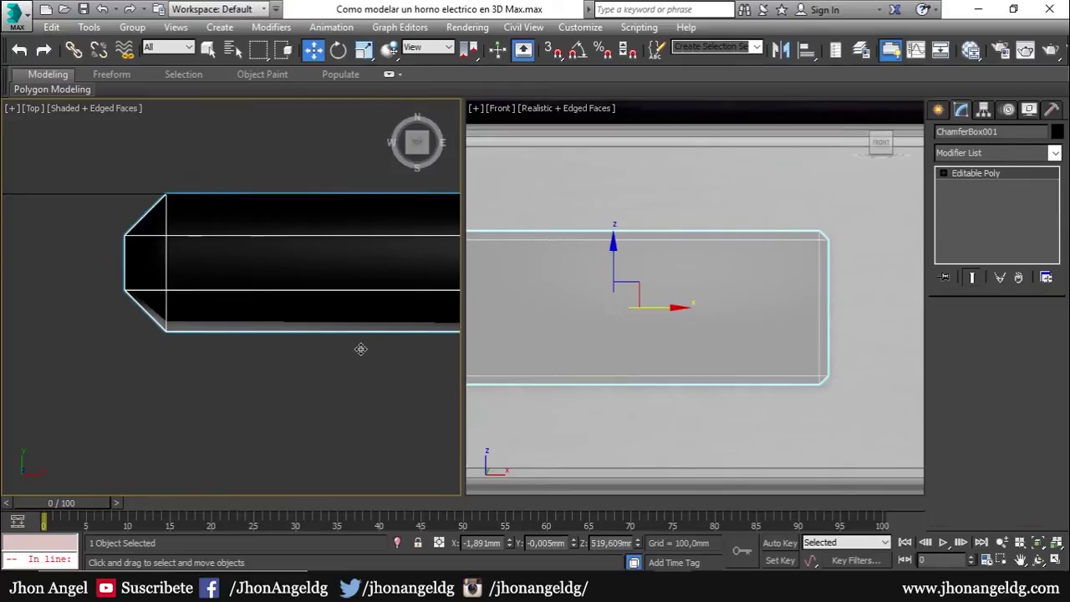
# Select the edges at the box's left end and apply an edge option from the right-click menu.
pyautogui.press('2')
pyautogui.moveTo(95, 255); pyautogui.dragTo(258, 264)
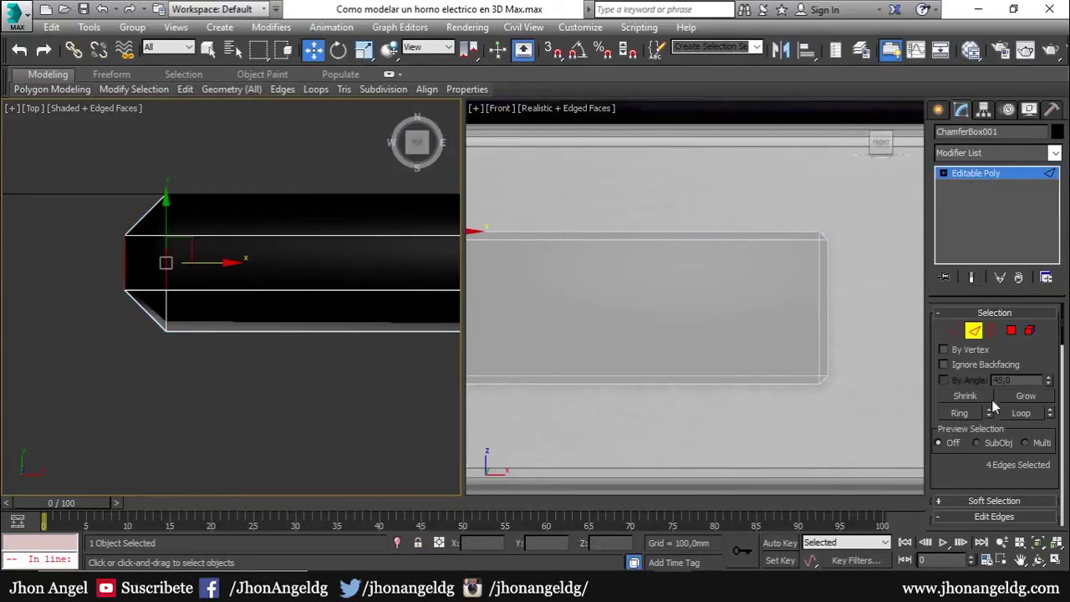
pyautogui.click(960, 413)
pyautogui.rightClick(355, 289)
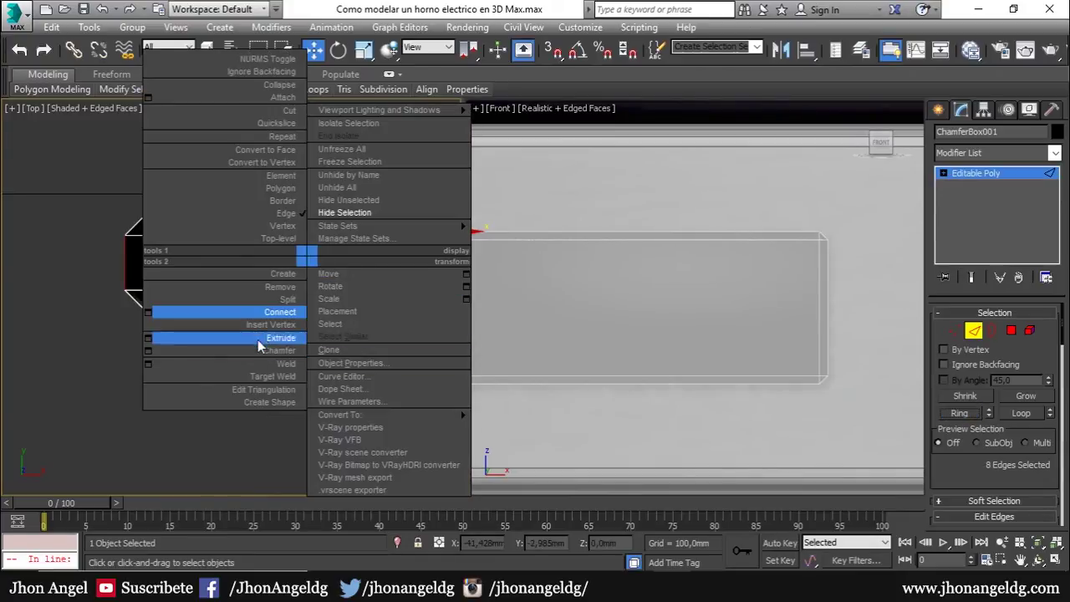
pyautogui.click(258, 339)
# Select polygons along the box's length, then deselect them and exit sub-object mode.
pyautogui.press('4')
pyautogui.moveTo(16, 159); pyautogui.dragTo(382, 248)
pyautogui.moveTo(382, 249)
pyautogui.mouseDown(button='middle')
pyautogui.moveTo(254, 269)
pyautogui.moveTo(284, 259)
pyautogui.mouseUp(button='middle')
pyautogui.scroll(2, 283, 259)
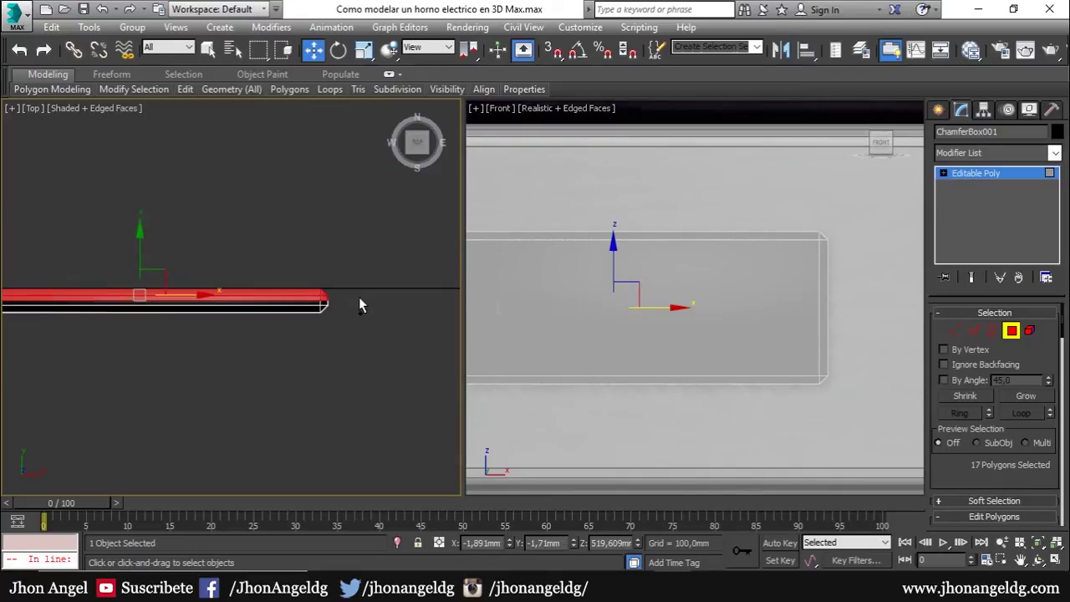
pyautogui.moveTo(360, 299); pyautogui.dragTo(355, 291)
pyautogui.scroll(2, 352, 299)
pyautogui.click(1012, 332)
# Add TurboSmooth to the editable poly and settle on 4 iterations.
pyautogui.click(988, 153)
pyautogui.scroll(-15, 967, 270)
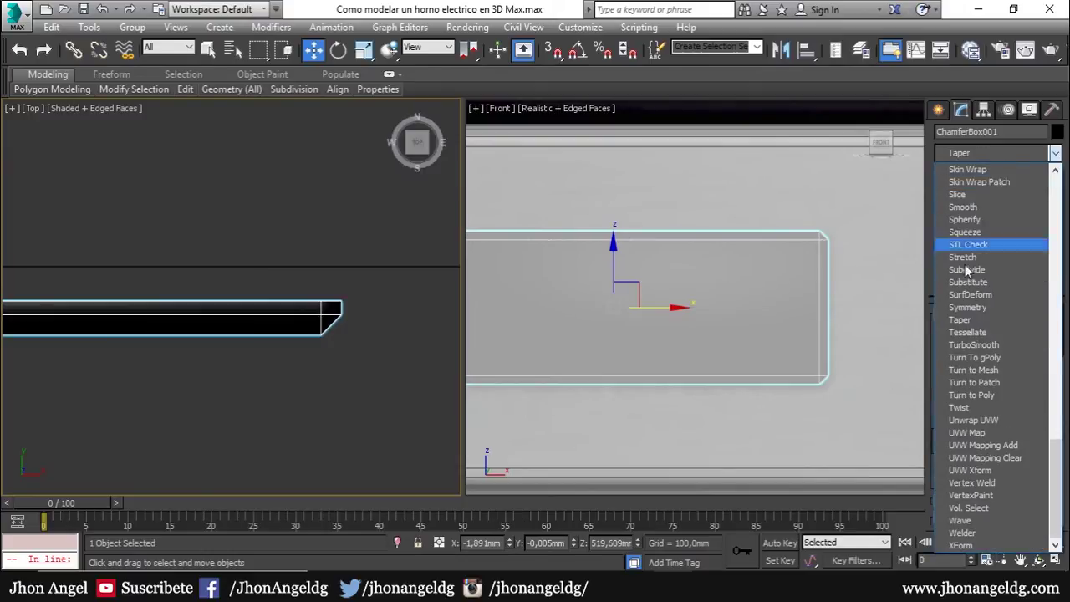
pyautogui.click(974, 345)
pyautogui.moveTo(1043, 338); pyautogui.dragTo(1045, 335)
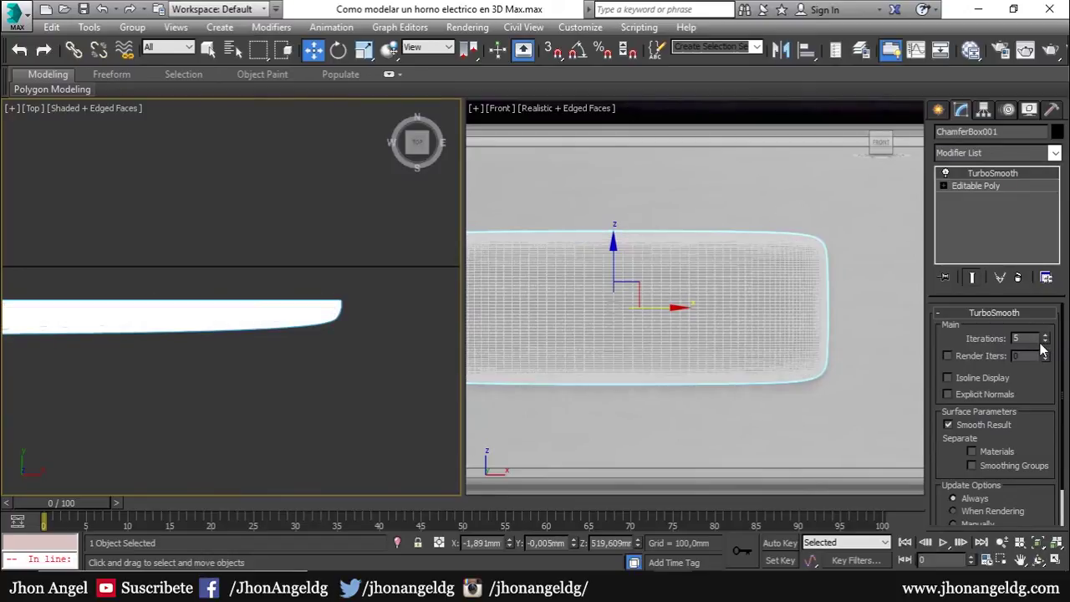
pyautogui.click(1044, 342)
pyautogui.click(1045, 342)
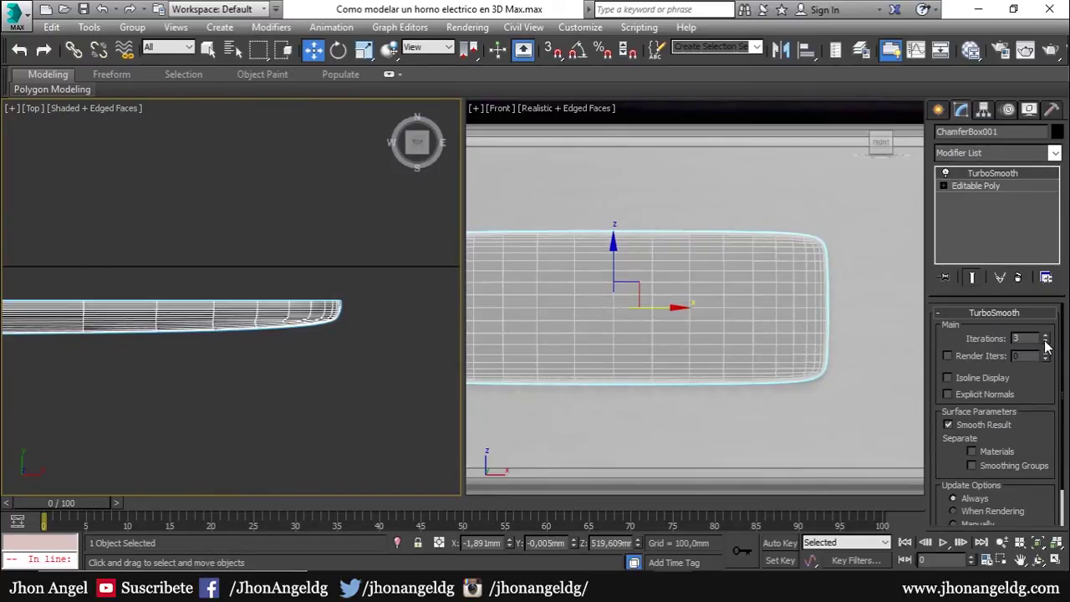
pyautogui.scroll(2, 872, 240)
pyautogui.scroll(1, 872, 240)
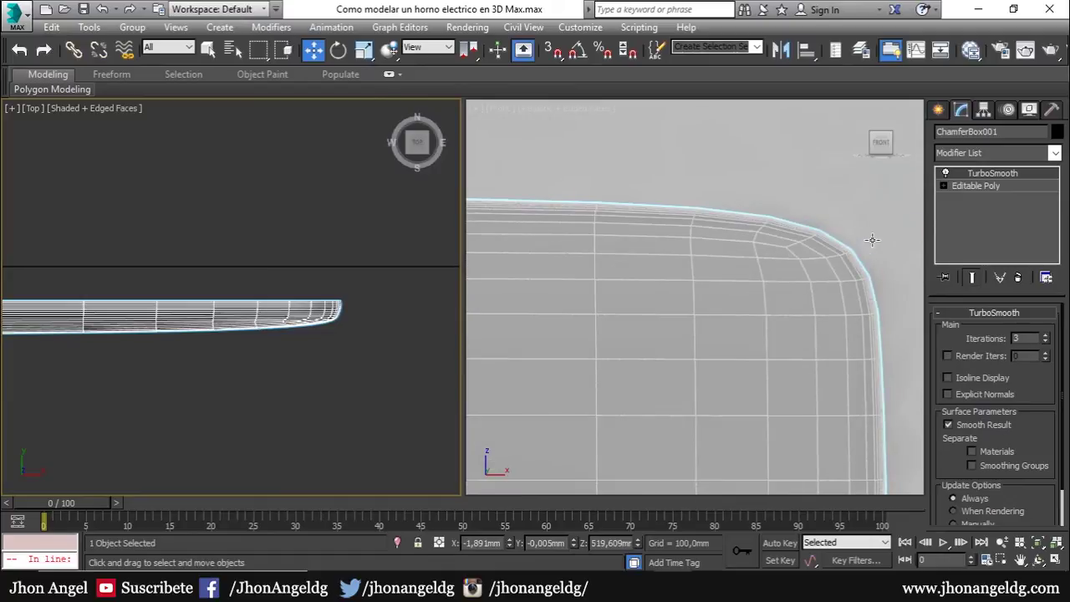
pyautogui.scroll(-2, 872, 240)
pyautogui.click(1045, 336)
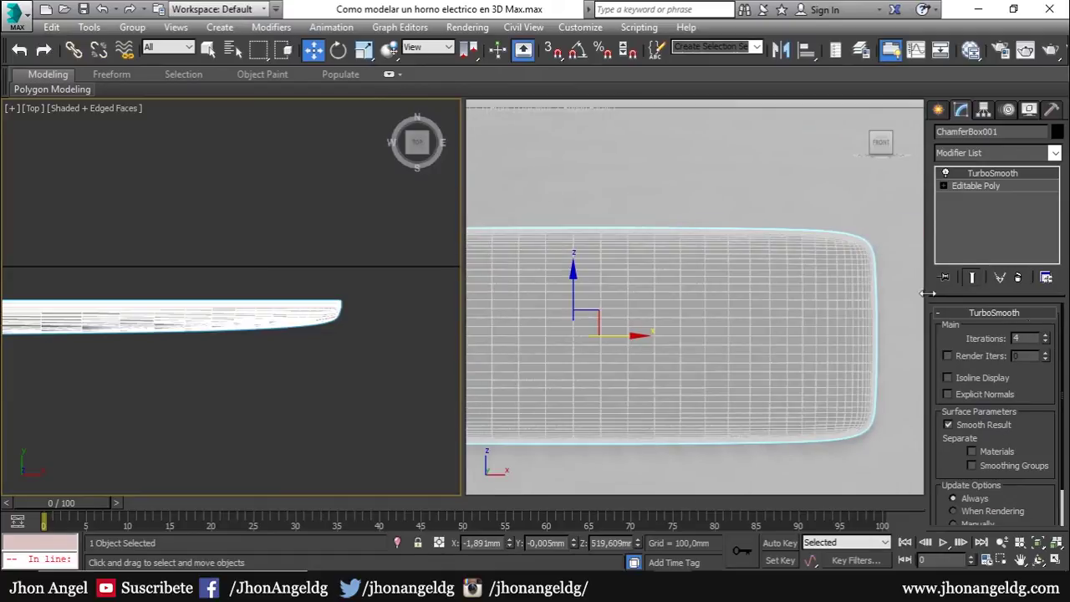
pyautogui.moveTo(167, 375); pyautogui.dragTo(607, 430, button='middle')
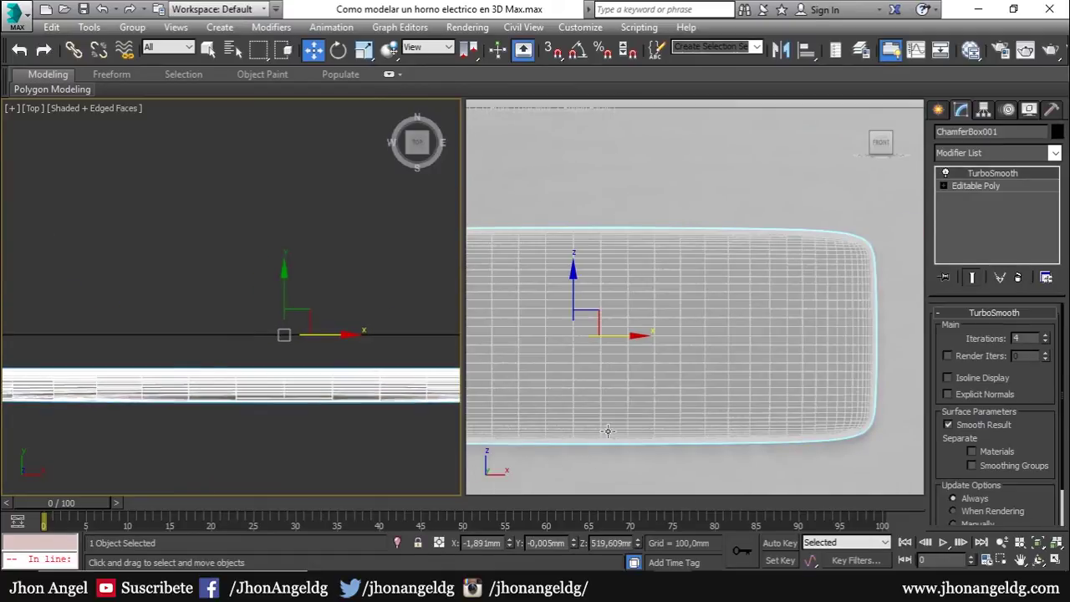
# Snap the handle bar's pivot to Plane001's midpoint with Affect Pivot Only.
pyautogui.click(984, 109)
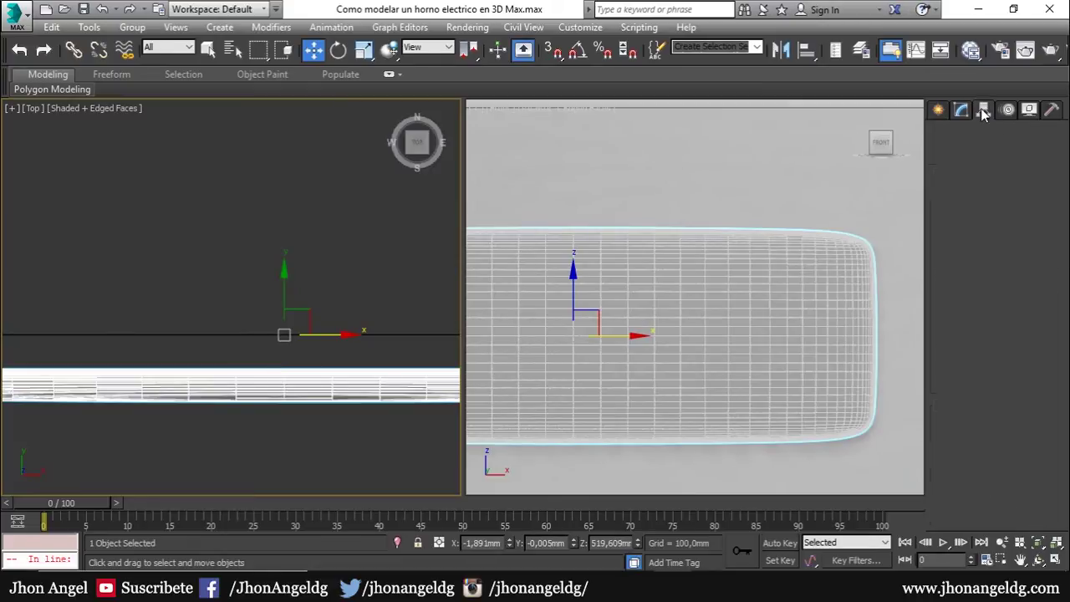
pyautogui.click(995, 209)
pyautogui.scroll(2, 305, 353)
pyautogui.press('s')
pyautogui.moveTo(358, 319)
pyautogui.mouseDown()
pyautogui.moveTo(359, 387)
pyautogui.moveTo(356, 318)
pyautogui.mouseUp()
pyautogui.click(995, 209)
pyautogui.scroll(-4, 392, 432)
pyautogui.scroll(-2, 230, 318)
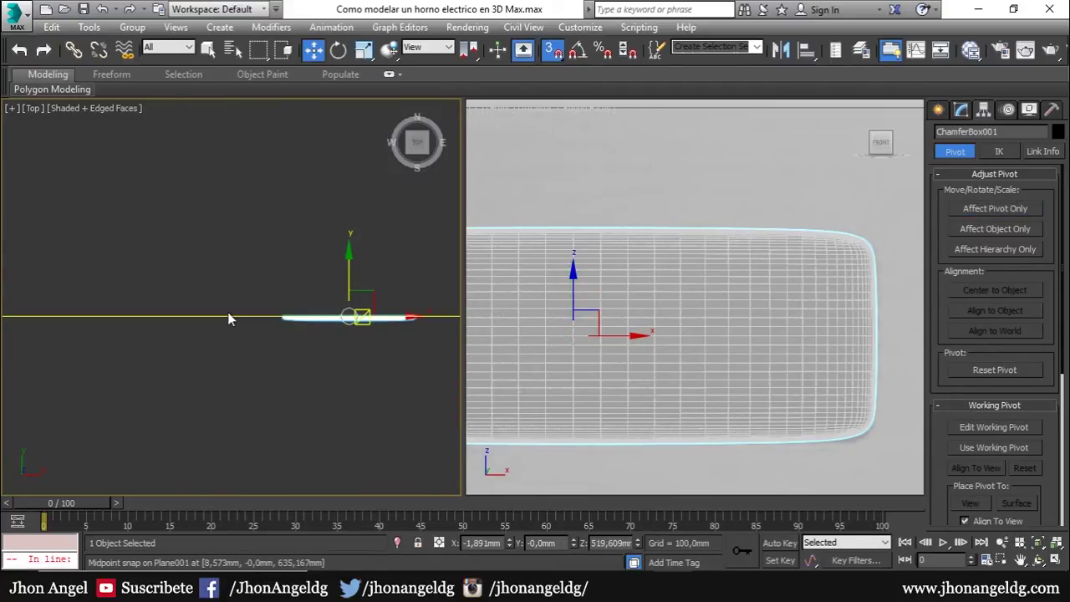
# In the Top view, slide the handle strip against the oven front to Y -272,5 mm.
pyautogui.press('p')
pyautogui.scroll(3, 227, 312)
pyautogui.scroll(2, 279, 188)
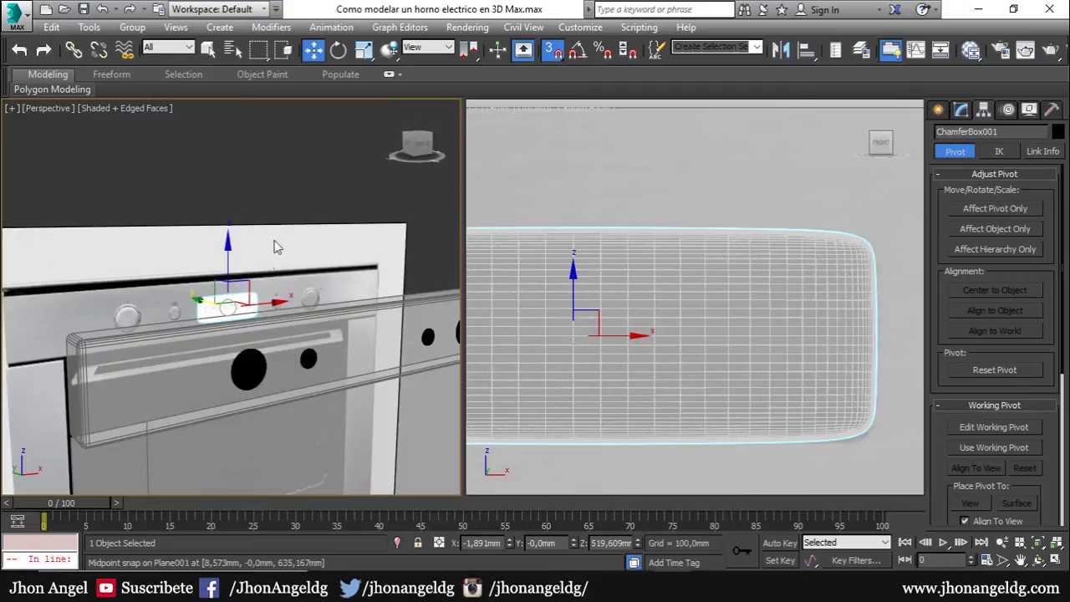
pyautogui.press('t')
pyautogui.scroll(-3, 249, 319)
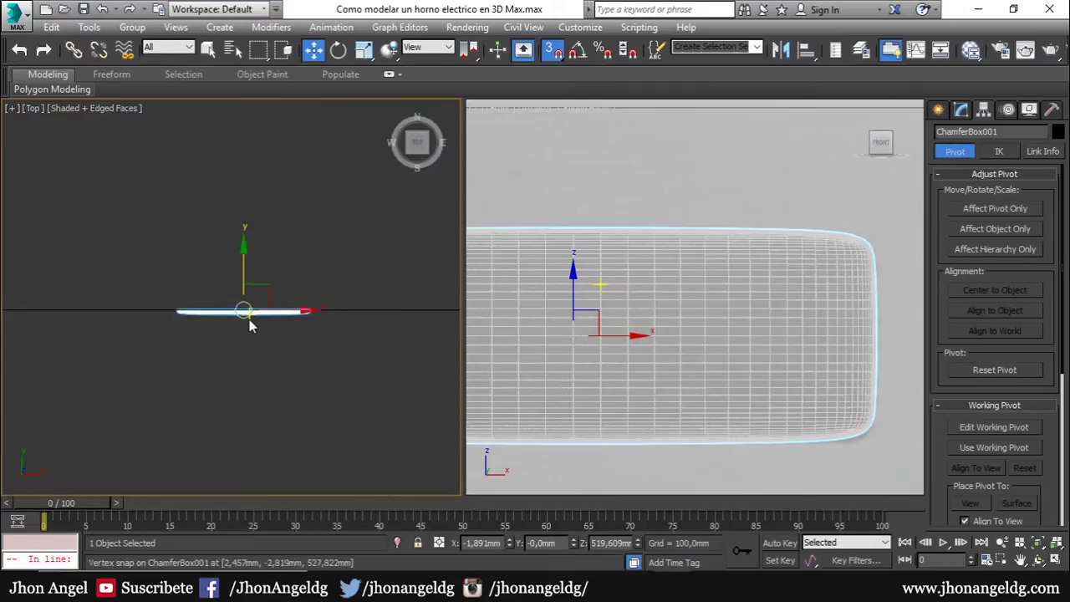
pyautogui.scroll(2, 244, 361)
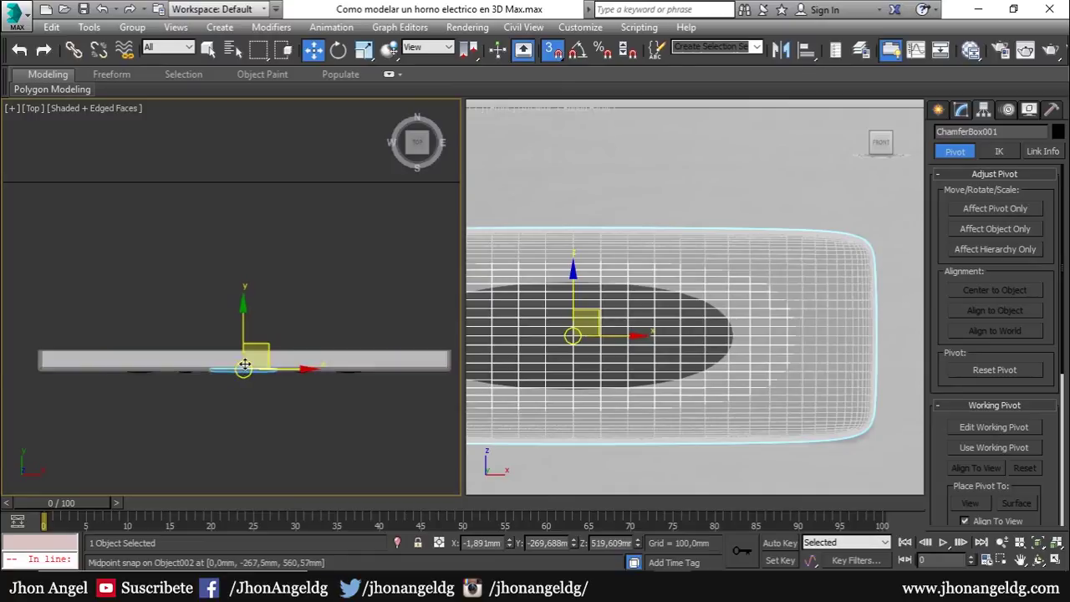
pyautogui.scroll(2, 243, 367)
pyautogui.moveTo(228, 358)
pyautogui.mouseDown()
pyautogui.moveTo(240, 424)
pyautogui.moveTo(222, 354)
pyautogui.mouseUp()
# Check the placement in wireframe, then view the oven front in shaded perspective without edges.
pyautogui.press('F3')
pyautogui.scroll(2, 222, 437)
pyautogui.scroll(2, 251, 358)
pyautogui.scroll(1, 251, 358)
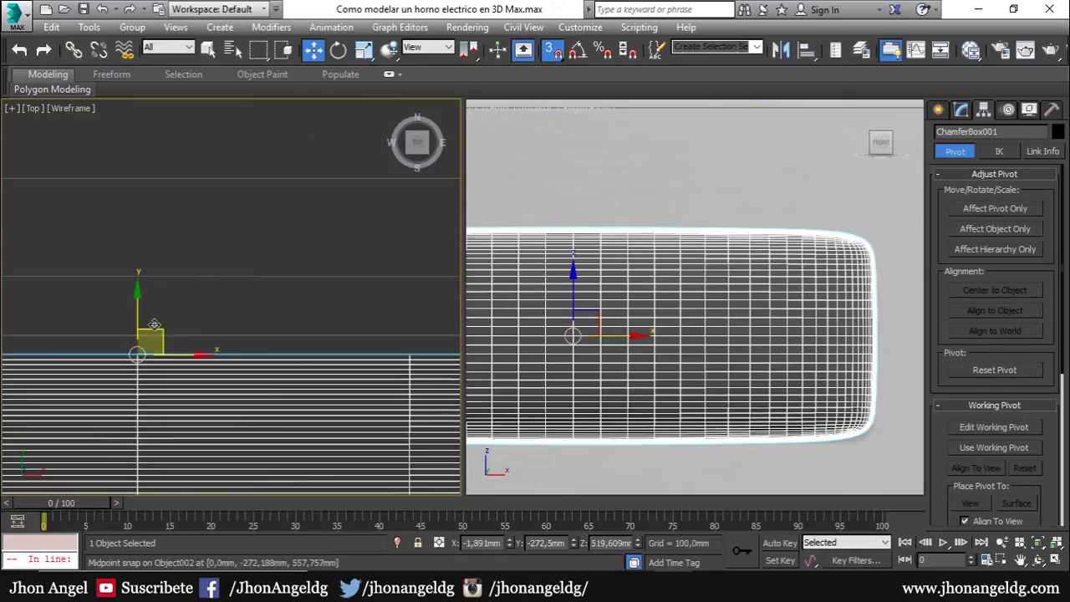
pyautogui.scroll(2, 251, 358)
pyautogui.scroll(-3, 393, 384)
pyautogui.scroll(-2, 393, 385)
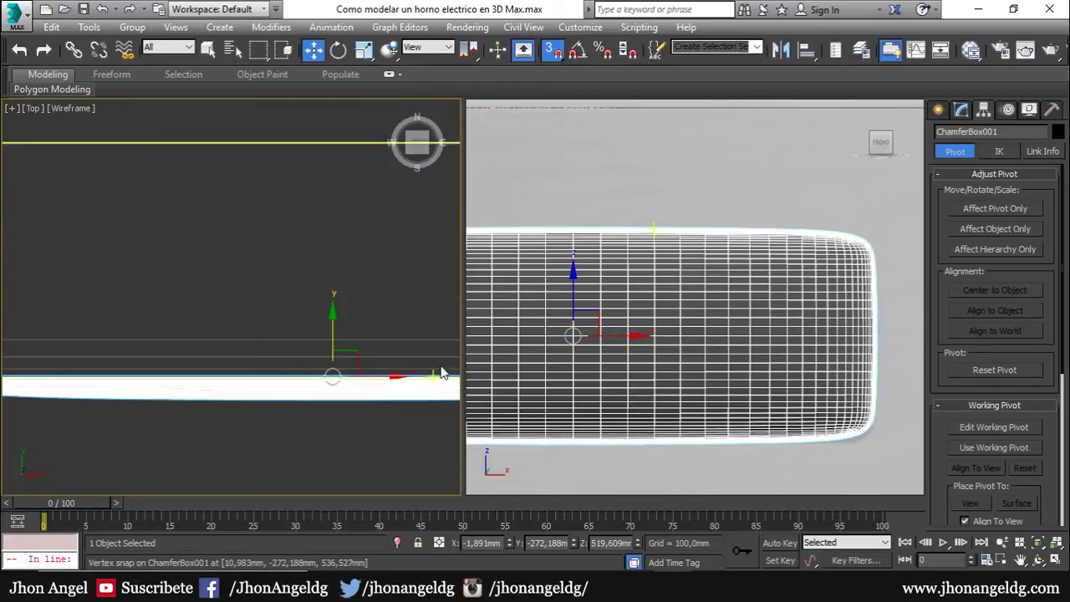
pyautogui.scroll(-2, 644, 284)
pyautogui.scroll(-1, 644, 285)
pyautogui.click(631, 207)
pyautogui.moveTo(631, 208)
pyautogui.keyDown('alt'); pyautogui.mouseDown(button='middle')
pyautogui.moveTo(626, 259)
pyautogui.moveTo(652, 306)
pyautogui.moveTo(730, 365)
pyautogui.moveTo(760, 326)
pyautogui.mouseUp(button='middle'); pyautogui.keyUp('alt')
pyautogui.press('p')
pyautogui.press('F4')
pyautogui.scroll(3, 686, 263)
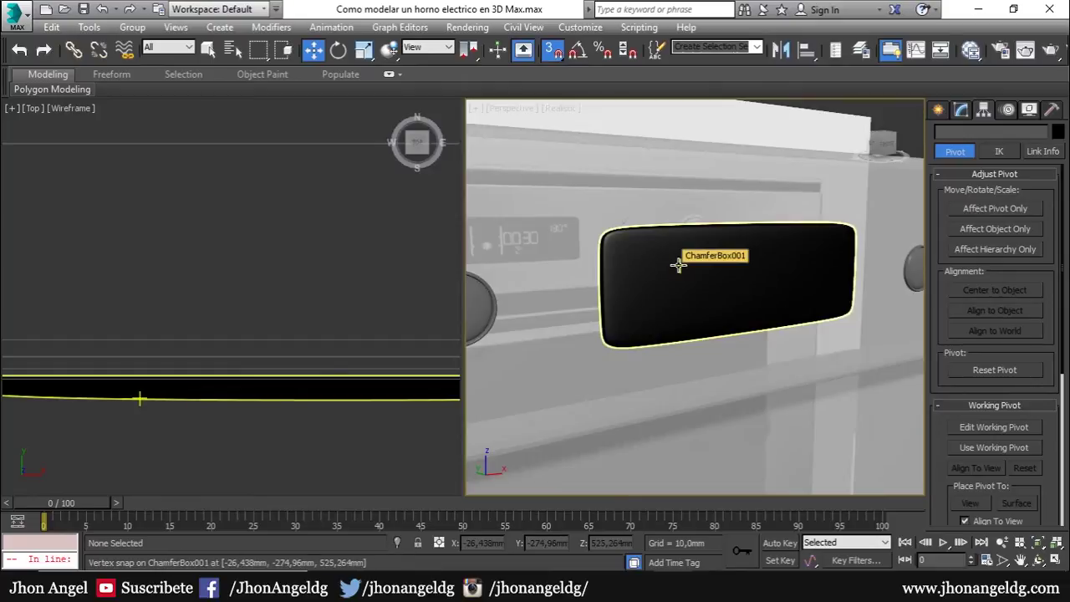
# Assign the Gris 130 material to the handle bar through the Slate Material Editor.
pyautogui.click(681, 256)
pyautogui.press('m')
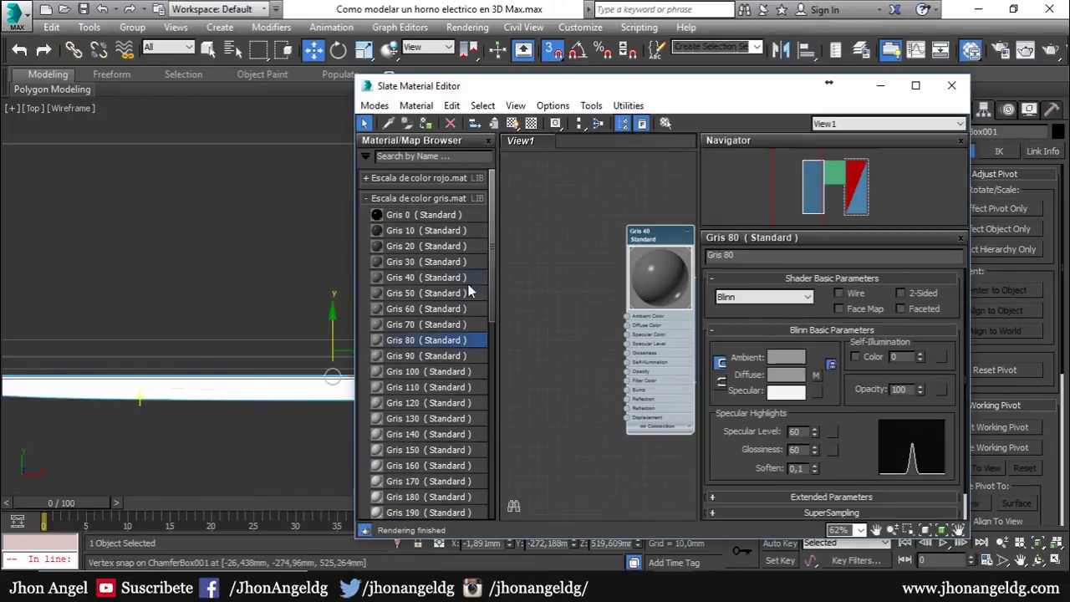
pyautogui.moveTo(428, 419); pyautogui.dragTo(512, 229)
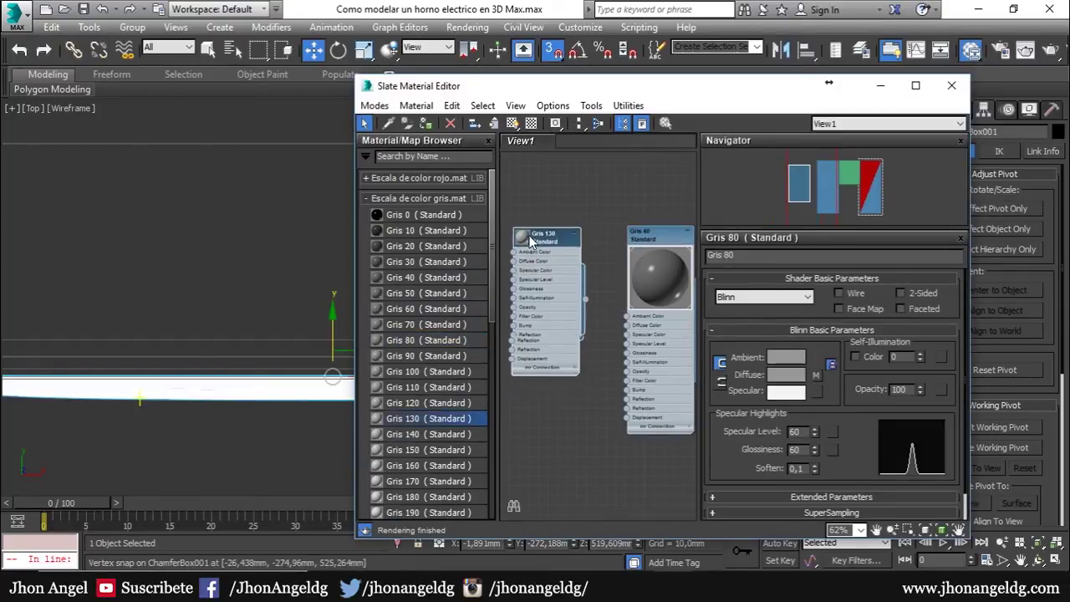
pyautogui.click(427, 126)
pyautogui.click(951, 86)
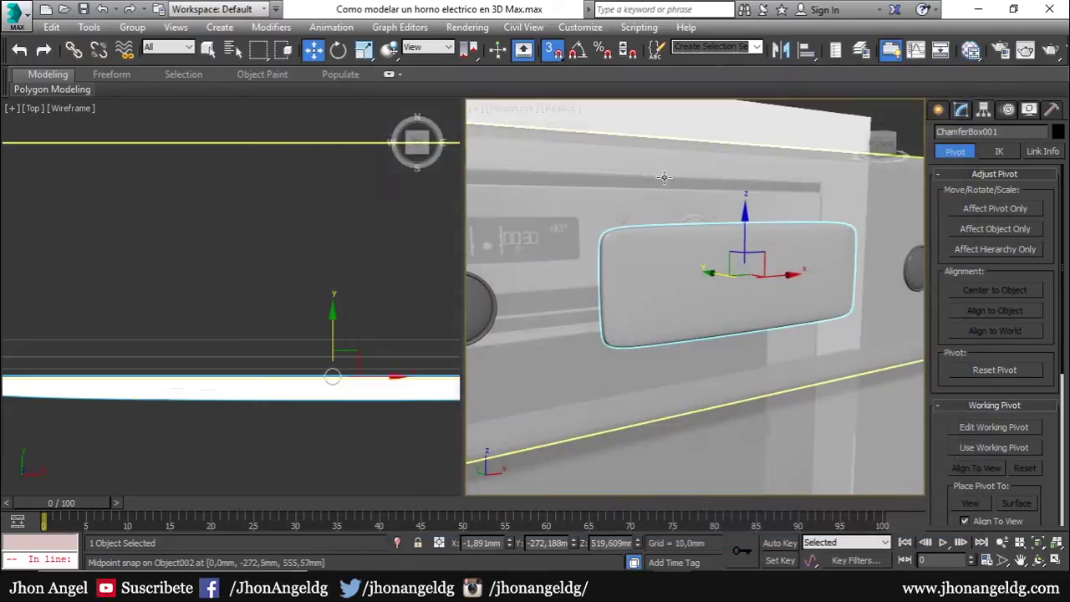
# Reselect the handle bar, frame it in a Top view, then return to perspective.
pyautogui.moveTo(744, 343)
pyautogui.mouseDown(button='middle')
pyautogui.moveTo(618, 371)
pyautogui.moveTo(685, 231)
pyautogui.mouseUp(button='middle')
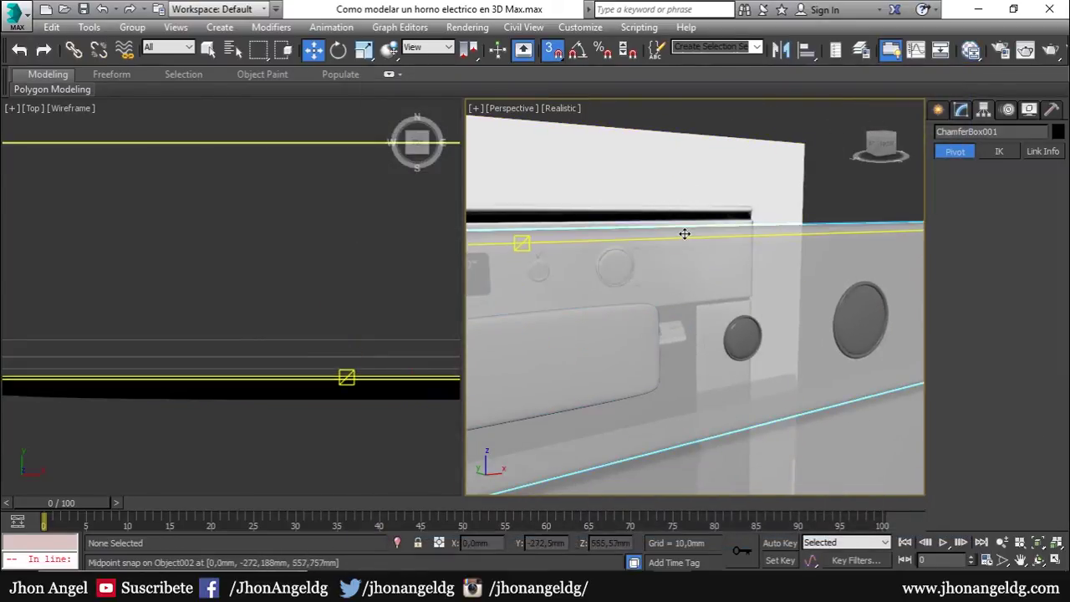
pyautogui.click(674, 287)
pyautogui.moveTo(674, 287)
pyautogui.mouseDown(button='middle')
pyautogui.moveTo(735, 191)
pyautogui.moveTo(782, 289)
pyautogui.mouseUp(button='middle')
pyautogui.click(735, 191)
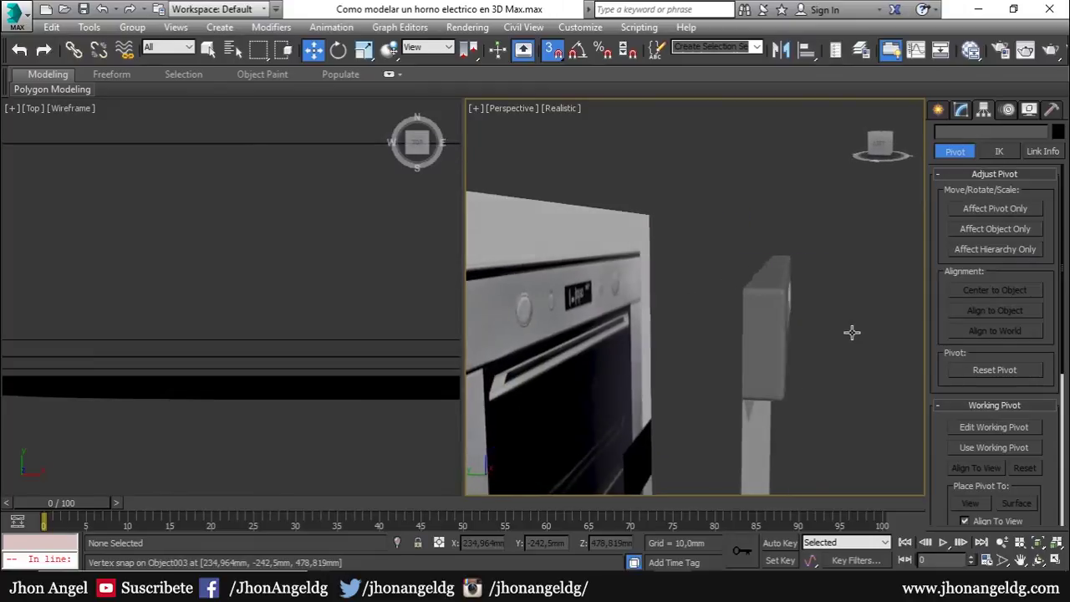
pyautogui.click(782, 288)
pyautogui.press('t')
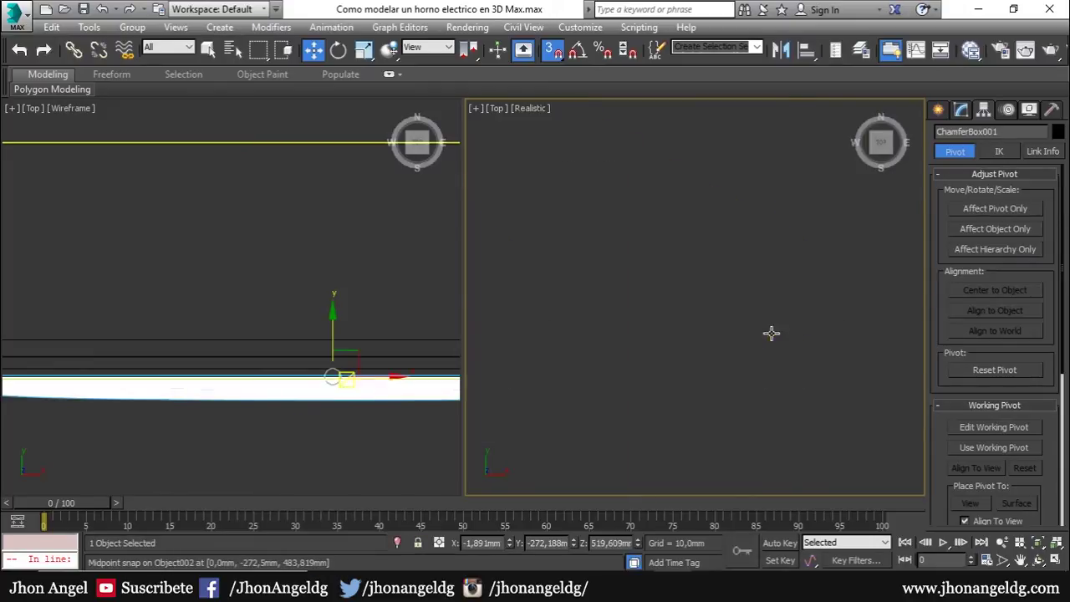
pyautogui.press('z')
pyautogui.scroll(-4, 707, 300)
pyautogui.scroll(-1, 704, 299)
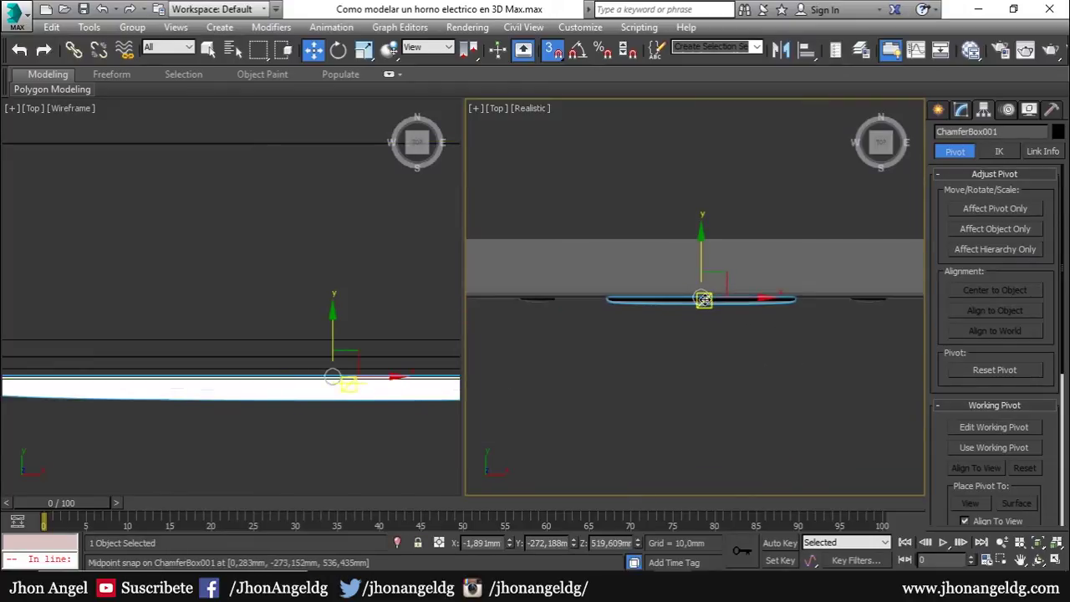
pyautogui.scroll(3, 704, 299)
pyautogui.press('p')
pyautogui.moveTo(705, 306)
pyautogui.keyDown('alt'); pyautogui.mouseDown(button='middle')
pyautogui.moveTo(758, 175)
pyautogui.moveTo(728, 230)
pyautogui.moveTo(640, 242)
pyautogui.mouseUp(button='middle'); pyautogui.keyUp('alt')
# Deselect and orbit around the whole oven to inspect it, ending with the door selected.
pyautogui.hotkey('ctrl', 'd')
pyautogui.scroll(3, 690, 257)
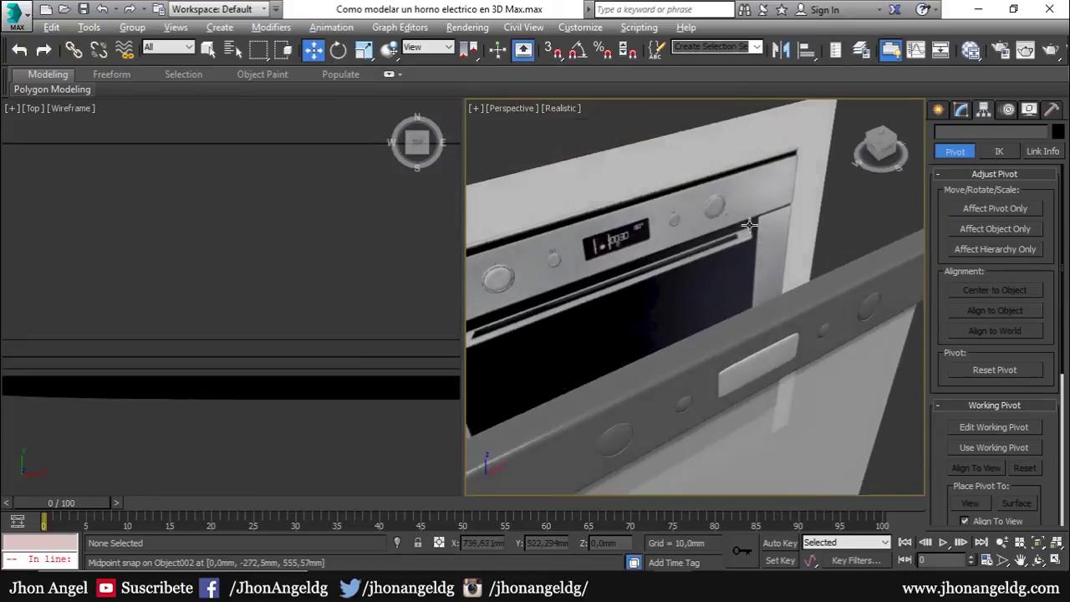
pyautogui.scroll(2, 641, 243)
pyautogui.scroll(1, 659, 239)
pyautogui.press('z')
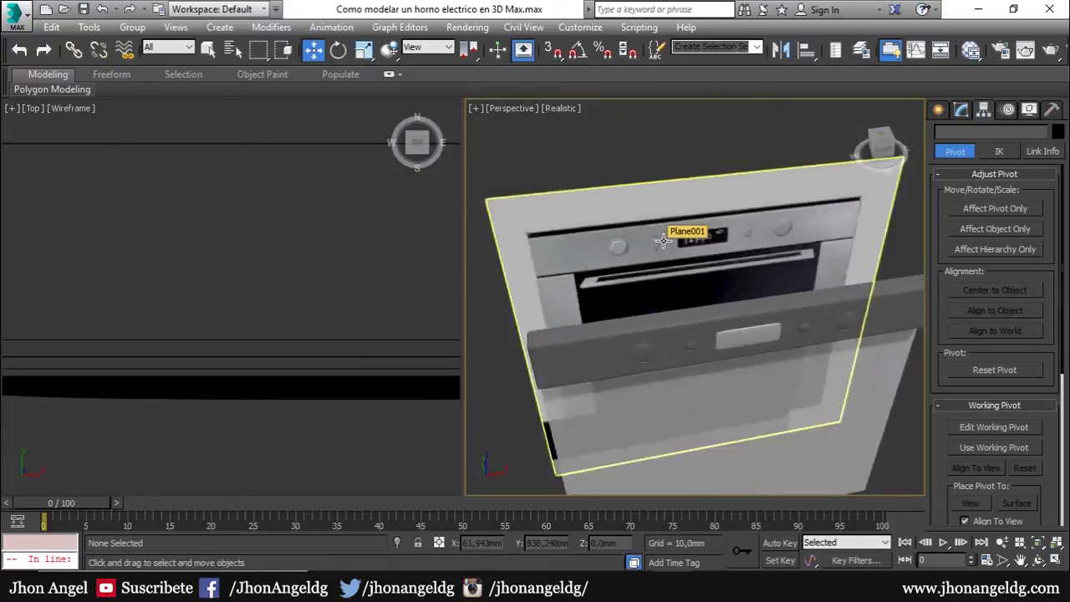
pyautogui.keyDown('alt'); pyautogui.moveTo(684, 217); pyautogui.dragTo(771, 245, button='middle'); pyautogui.keyUp('alt')
pyautogui.scroll(3, 703, 274)
pyautogui.scroll(1, 597, 279)
pyautogui.moveTo(597, 280)
pyautogui.keyDown('alt'); pyautogui.mouseDown(button='middle')
pyautogui.moveTo(539, 303)
pyautogui.moveTo(641, 294)
pyautogui.mouseUp(button='middle'); pyautogui.keyUp('alt')
pyautogui.scroll(2, 705, 316)
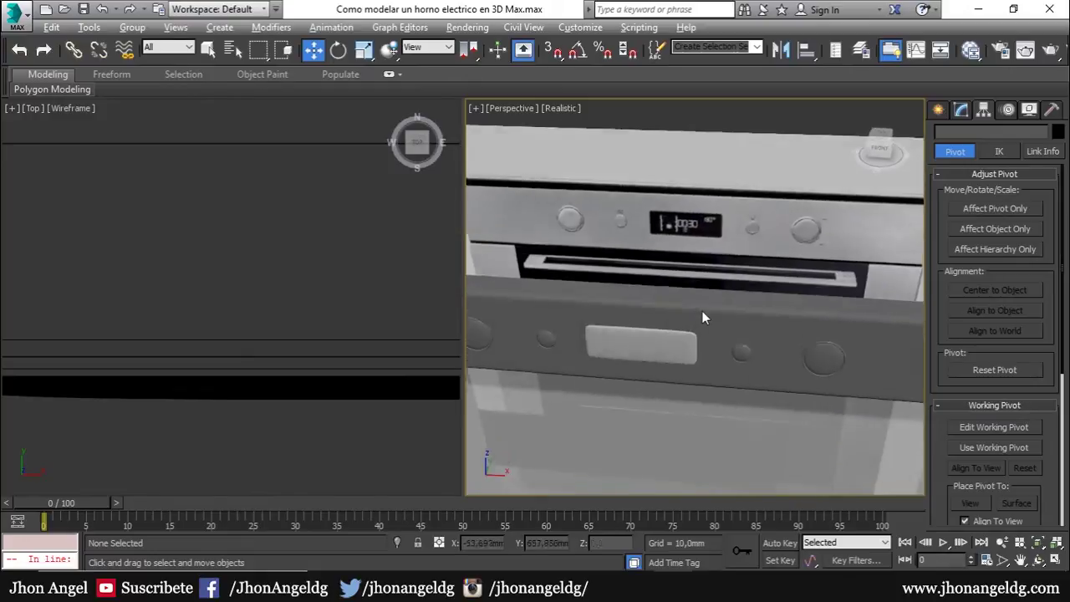
pyautogui.press('z')
pyautogui.keyDown('alt'); pyautogui.moveTo(701, 321); pyautogui.dragTo(816, 265, button='middle'); pyautogui.keyUp('alt')
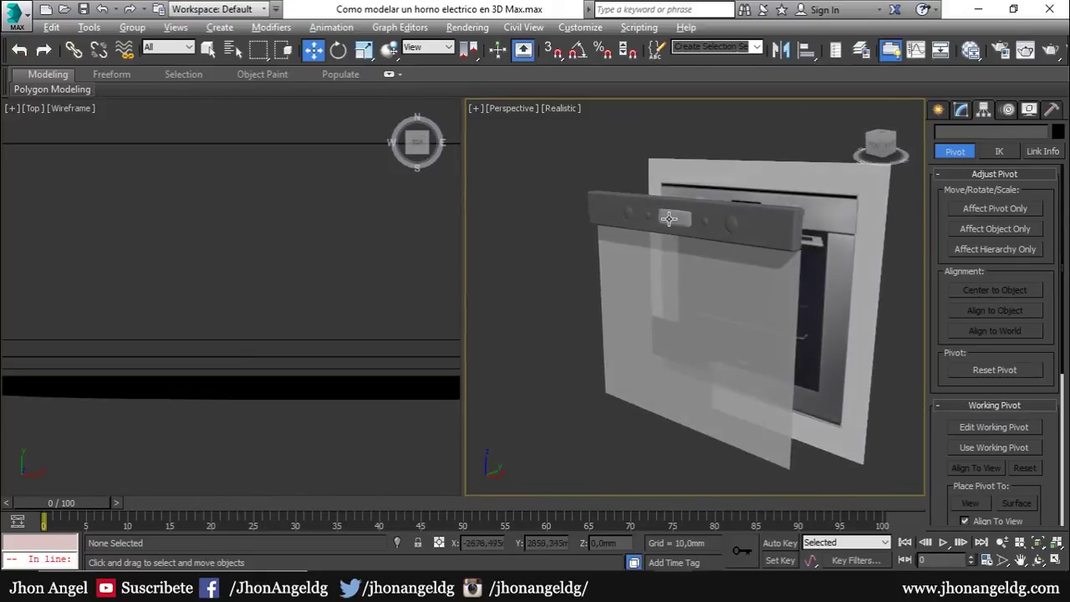
pyautogui.scroll(2, 816, 266)
pyautogui.click(816, 266)
# Extrude the door's right, left and bottom frame strip polygons outward by 30 mm.
pyautogui.keyDown('alt'); pyautogui.moveTo(793, 327); pyautogui.dragTo(780, 287, button='middle'); pyautogui.keyUp('alt')
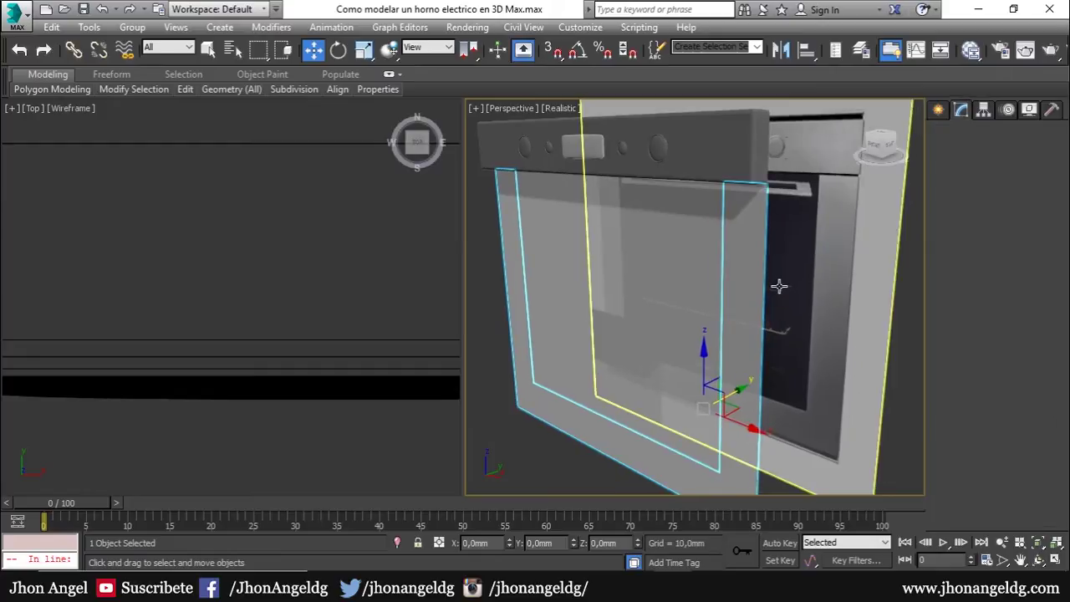
pyautogui.press('4')
pyautogui.click(758, 245)
pyautogui.keyDown('ctrl'); pyautogui.click(688, 432); pyautogui.keyUp('ctrl')
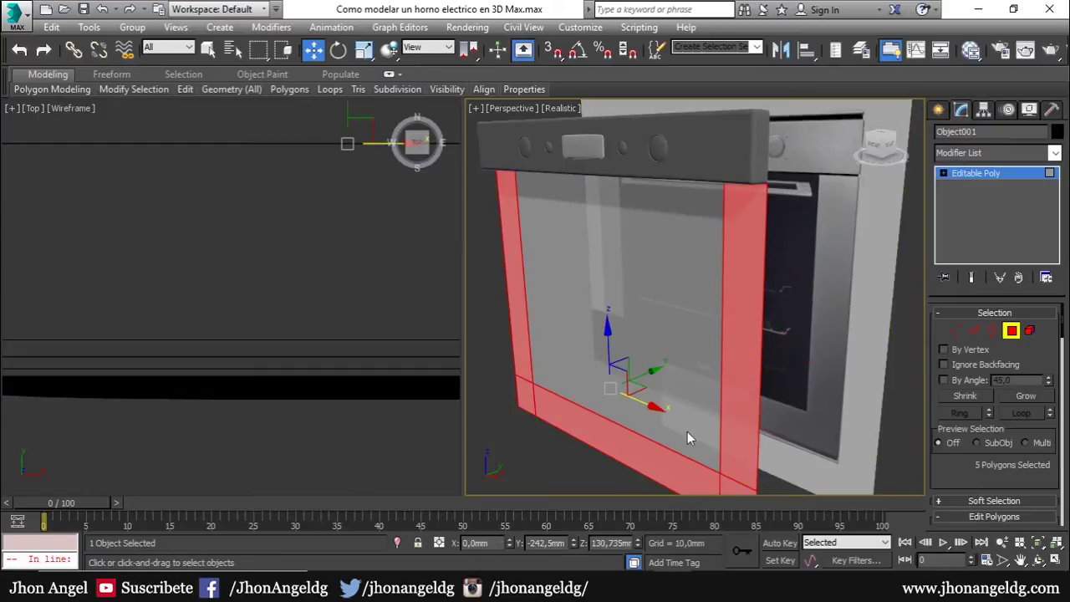
pyautogui.scroll(-2, 988, 391)
pyautogui.scroll(-3, 985, 383)
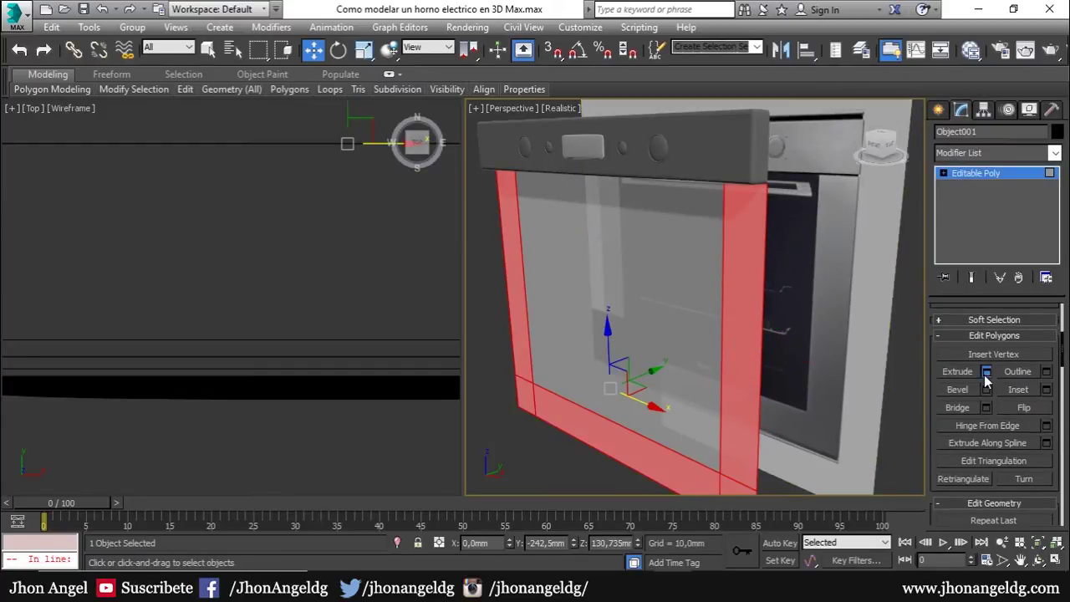
pyautogui.click(987, 372)
pyautogui.write('30')
pyautogui.press('Return')
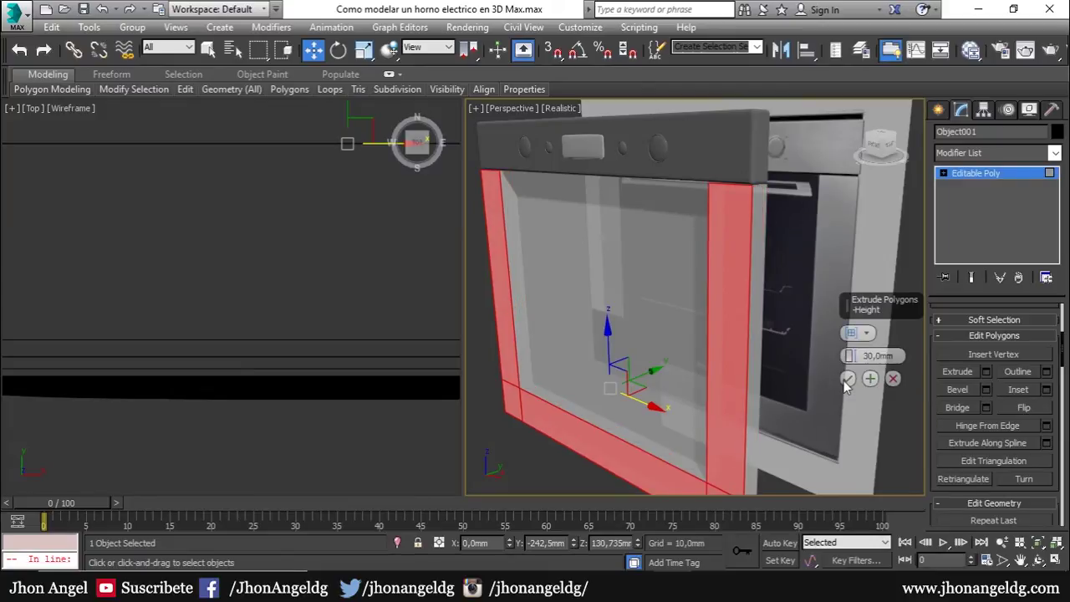
pyautogui.click(847, 378)
# Orbit to a side angle and maximize the perspective view along the door edge.
pyautogui.keyDown('alt'); pyautogui.moveTo(810, 410); pyautogui.dragTo(748, 418, button='middle'); pyautogui.keyUp('alt')
pyautogui.scroll(3, 769, 401)
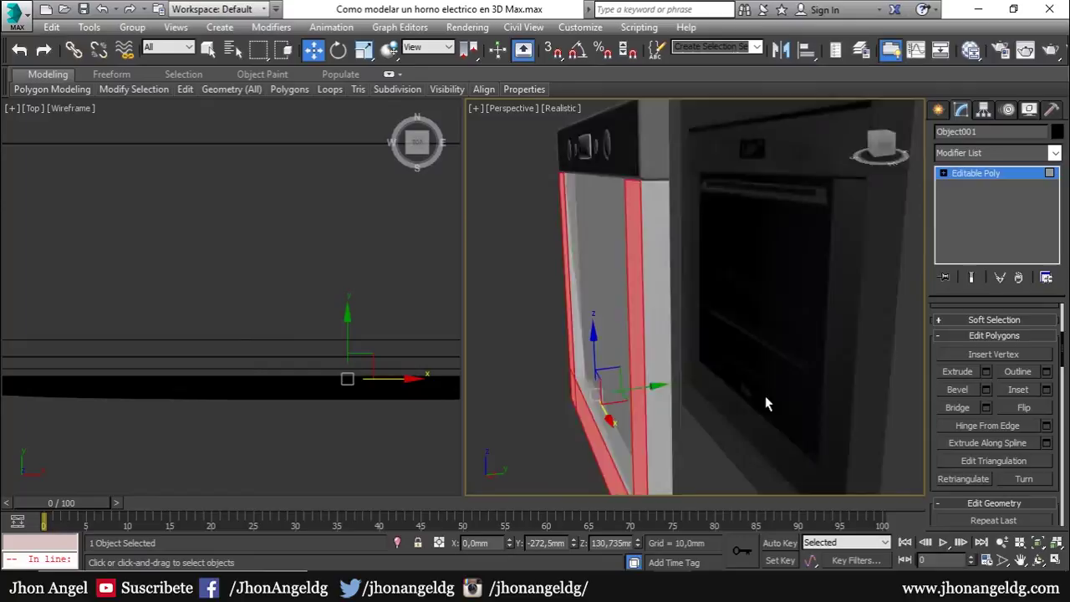
pyautogui.scroll(2, 713, 201)
pyautogui.scroll(-3, 713, 203)
pyautogui.scroll(-2, 736, 258)
pyautogui.hotkey('alt', 'w')
pyautogui.scroll(-2, 581, 266)
pyautogui.moveTo(580, 265)
pyautogui.mouseDown(button='middle')
pyautogui.moveTo(548, 336)
pyautogui.moveTo(563, 261)
pyautogui.mouseUp(button='middle')
# Switch to wireframe display and edge level, panning along the frame's bottom edges.
pyautogui.scroll(2, 563, 248)
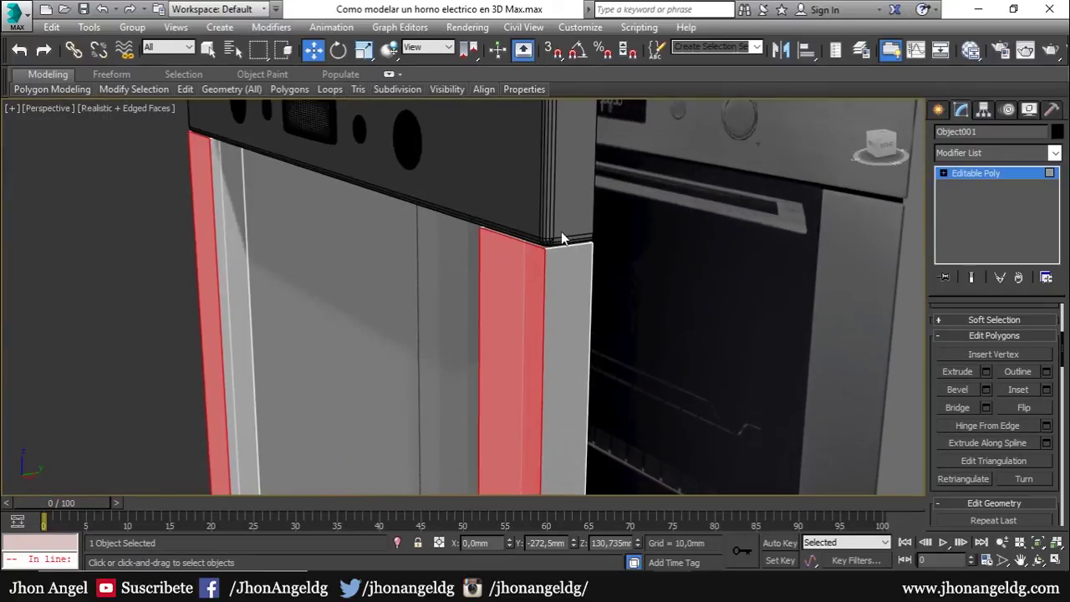
pyautogui.press('F3')
pyautogui.scroll(2, 560, 238)
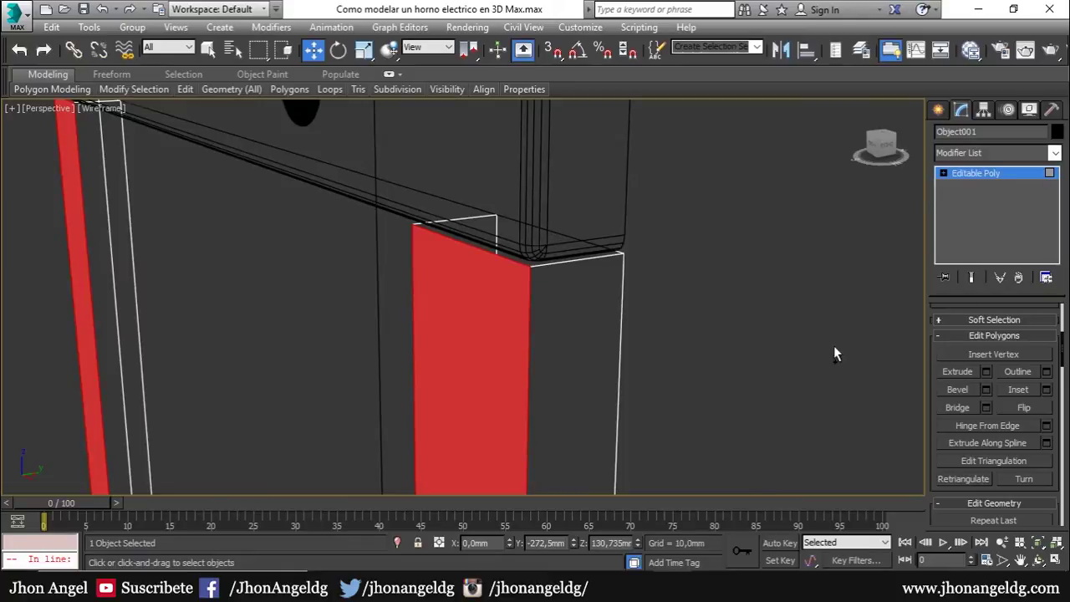
pyautogui.scroll(3, 979, 417)
pyautogui.scroll(2, 979, 417)
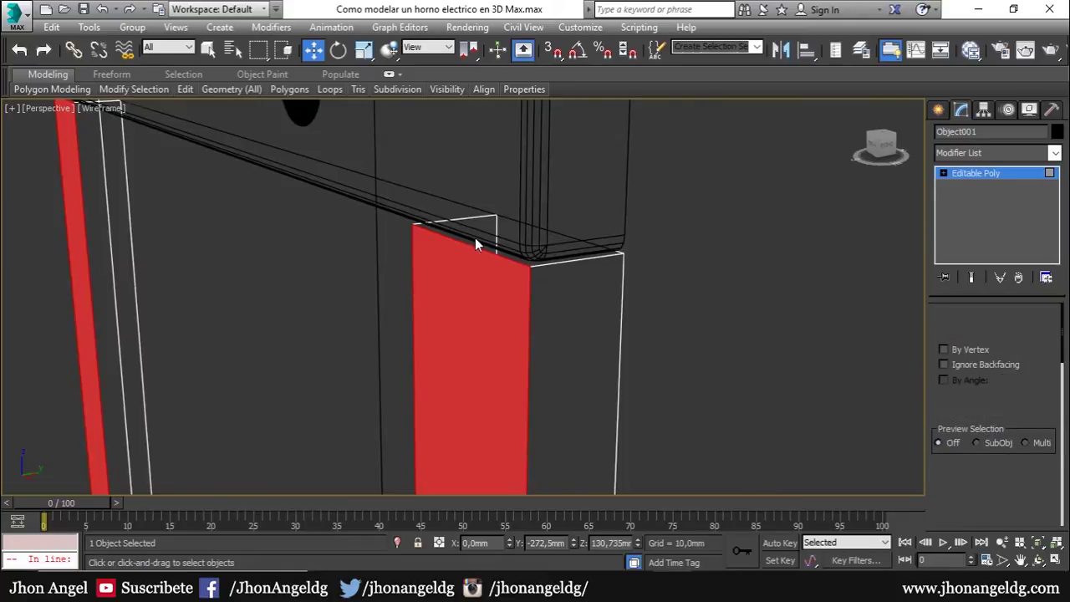
pyautogui.press('2')
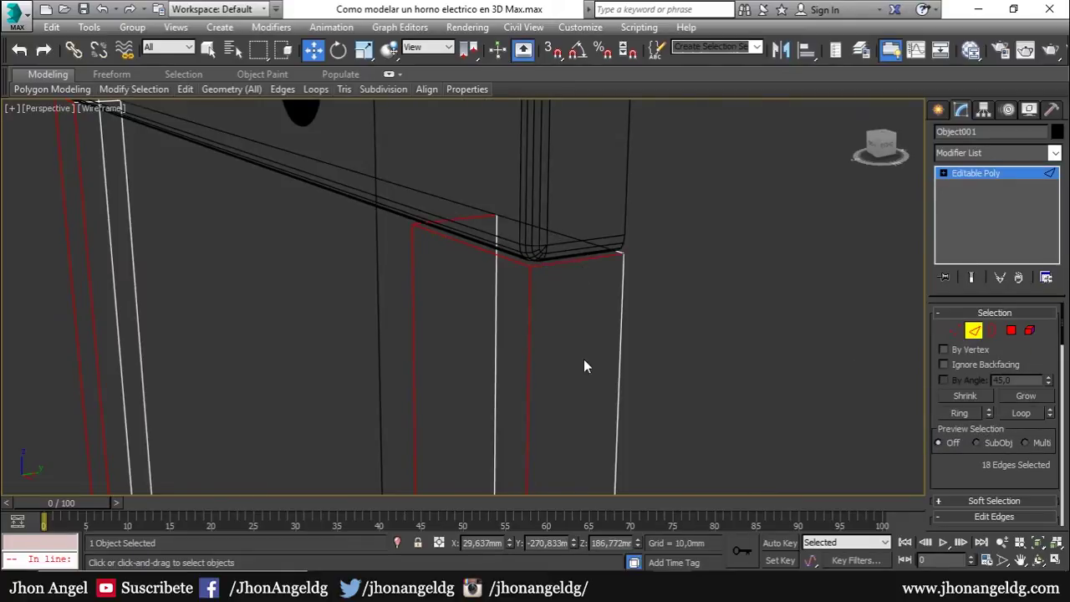
pyautogui.scroll(-5, 584, 366)
pyautogui.scroll(3, 574, 359)
pyautogui.scroll(2, 570, 259)
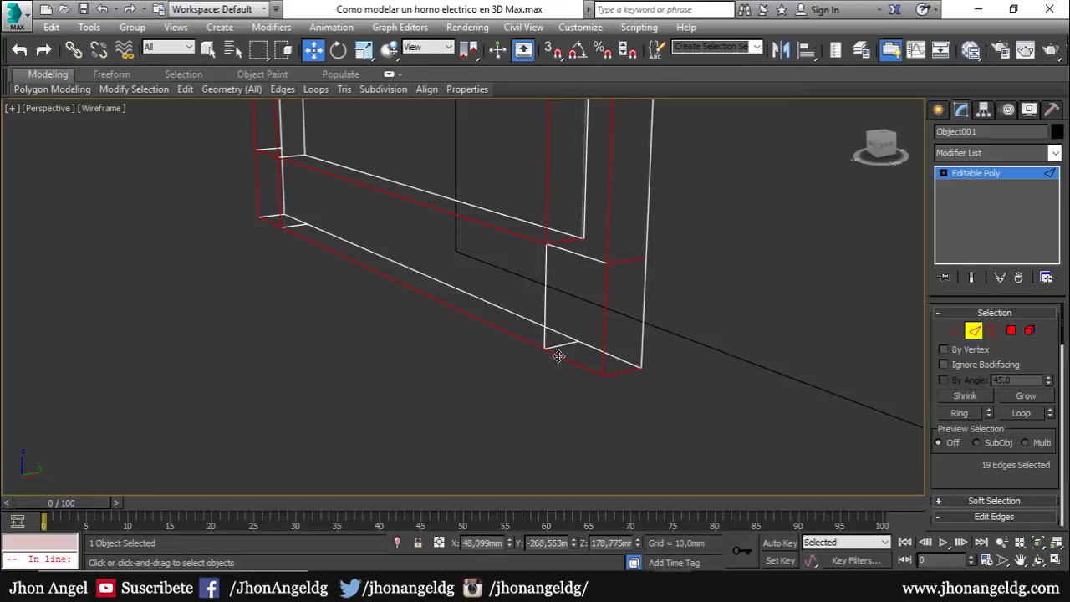
pyautogui.moveTo(557, 354)
pyautogui.mouseDown(button='middle')
pyautogui.moveTo(594, 363)
pyautogui.moveTo(632, 410)
pyautogui.mouseUp(button='middle')
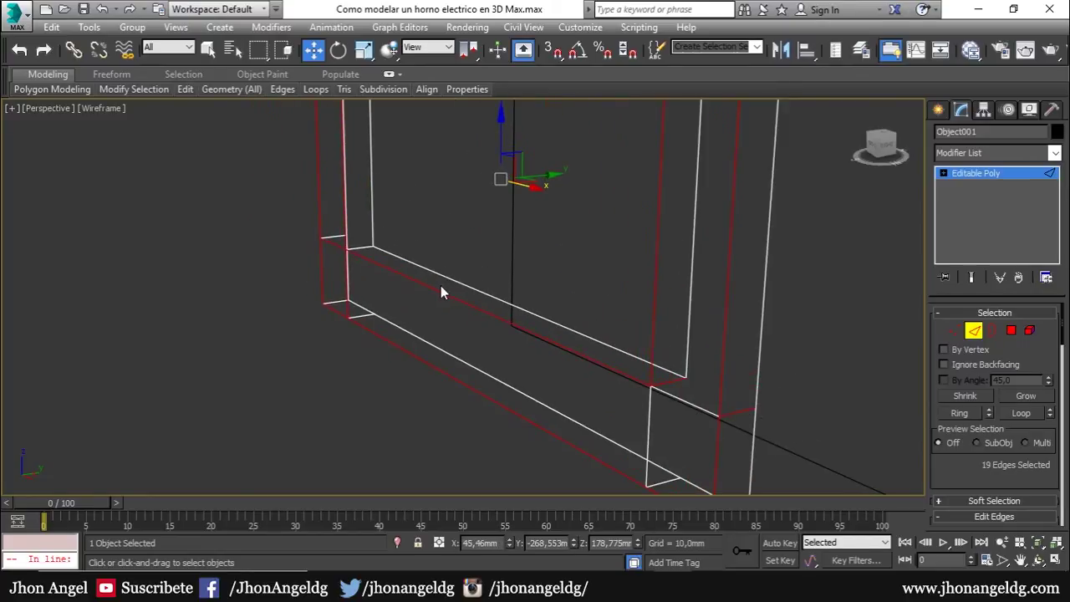
pyautogui.moveTo(474, 292); pyautogui.dragTo(528, 350, button='middle')
# Refine the frame outline edge selection, removing two edges and adding two more.
pyautogui.keyDown('alt'); pyautogui.click(471, 361); pyautogui.keyUp('alt')
pyautogui.keyDown('alt'); pyautogui.click(470, 334); pyautogui.keyUp('alt')
pyautogui.moveTo(571, 322); pyautogui.dragTo(550, 268, button='middle')
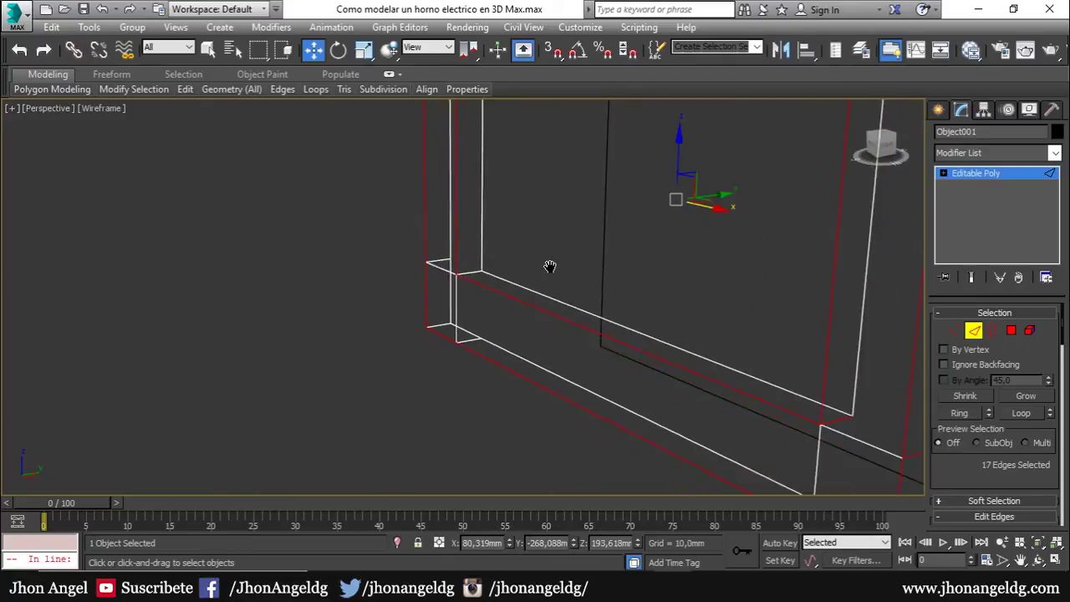
pyautogui.keyDown('ctrl'); pyautogui.click(453, 266); pyautogui.keyUp('ctrl')
pyautogui.scroll(-2, 533, 229)
pyautogui.scroll(-3, 554, 304)
pyautogui.scroll(-3, 554, 304)
pyautogui.scroll(2, 522, 272)
pyautogui.scroll(4, 521, 272)
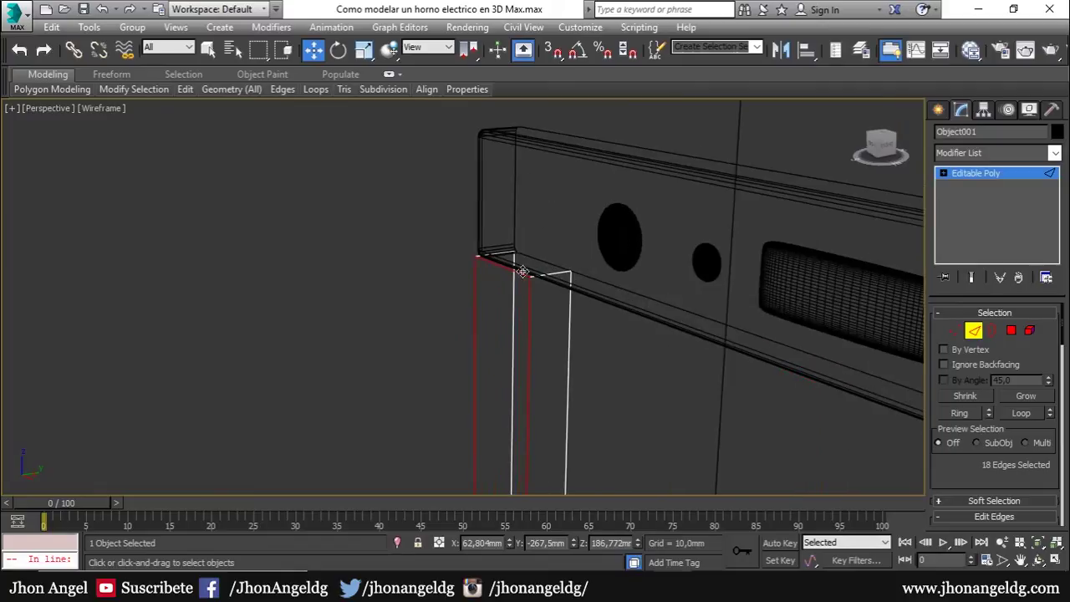
pyautogui.scroll(5, 537, 354)
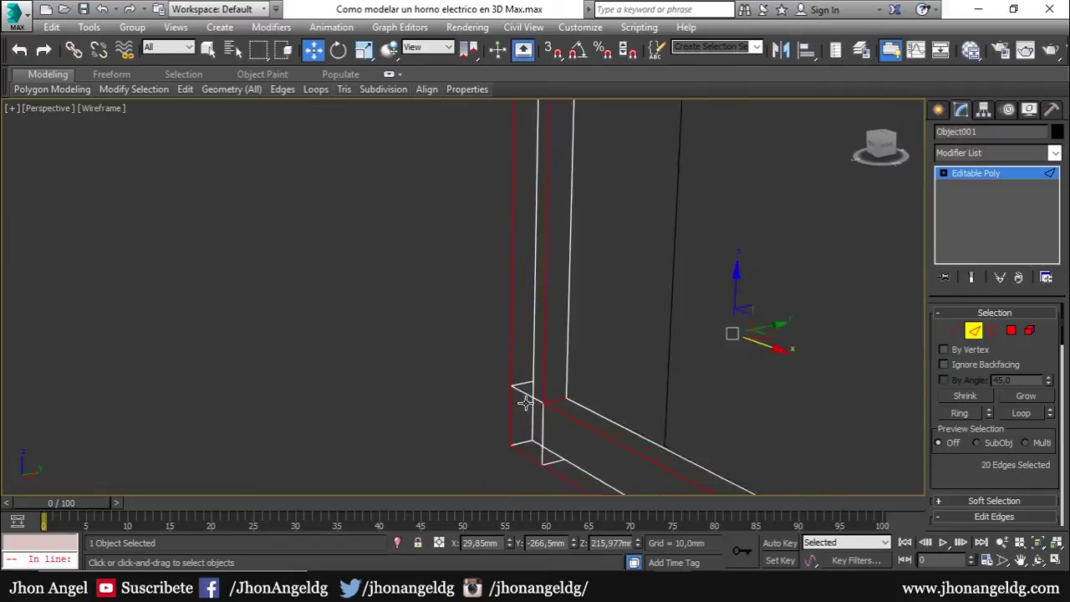
pyautogui.moveTo(521, 454); pyautogui.dragTo(507, 318, button='middle')
pyautogui.keyDown('ctrl'); pyautogui.click(492, 280); pyautogui.keyUp('ctrl')
pyautogui.moveTo(492, 281); pyautogui.dragTo(548, 383, button='middle')
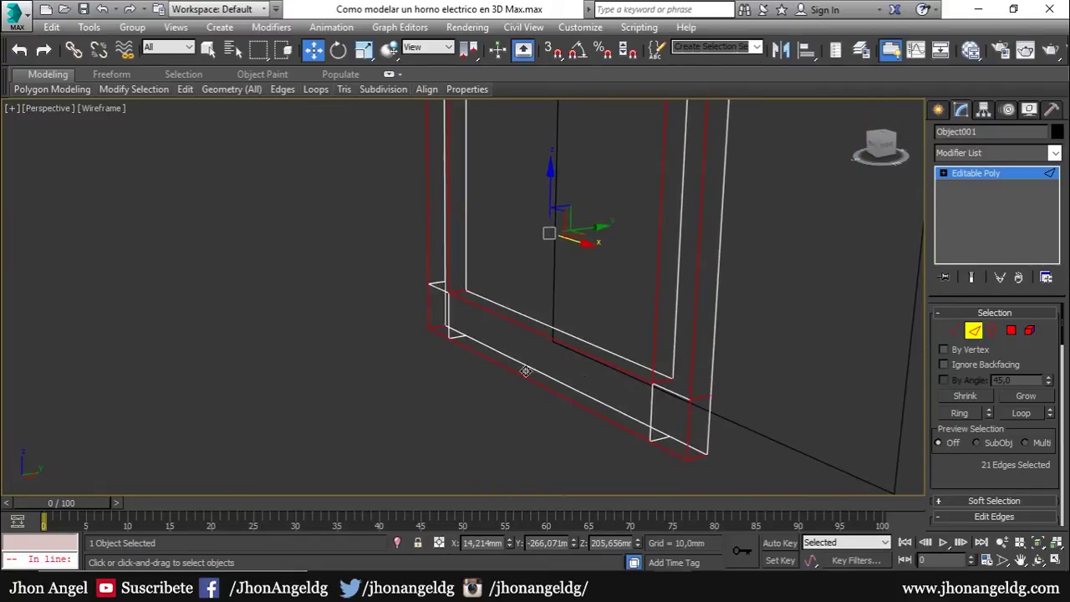
pyautogui.moveTo(692, 443); pyautogui.dragTo(740, 389, button='middle')
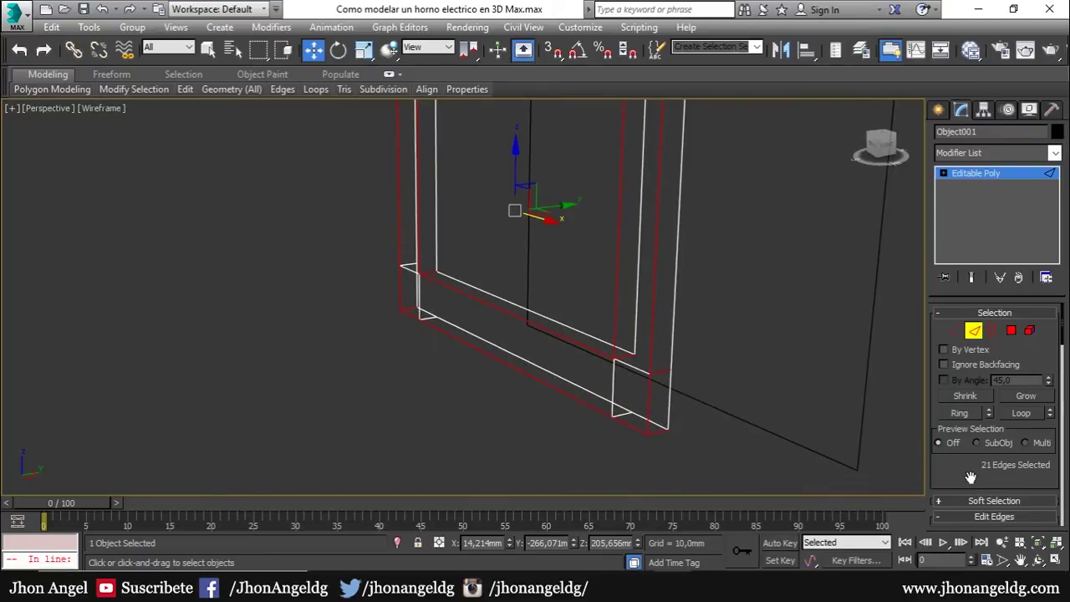
pyautogui.scroll(-5, 969, 477)
# Chamfer the selected frame edges by 5.101 mm with 3 segments.
pyautogui.click(987, 436)
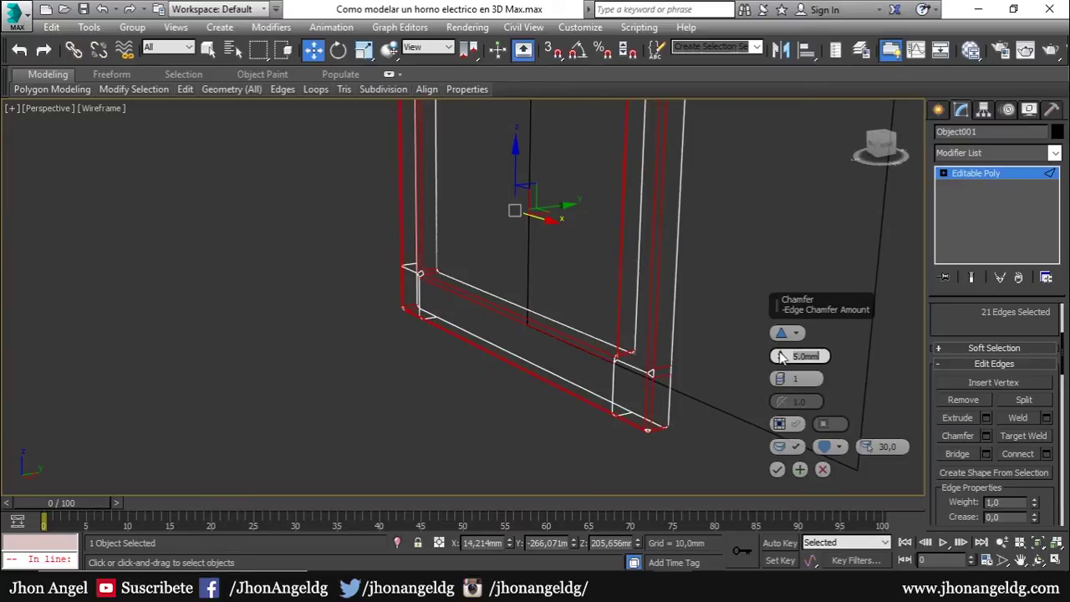
pyautogui.scroll(4, 620, 407)
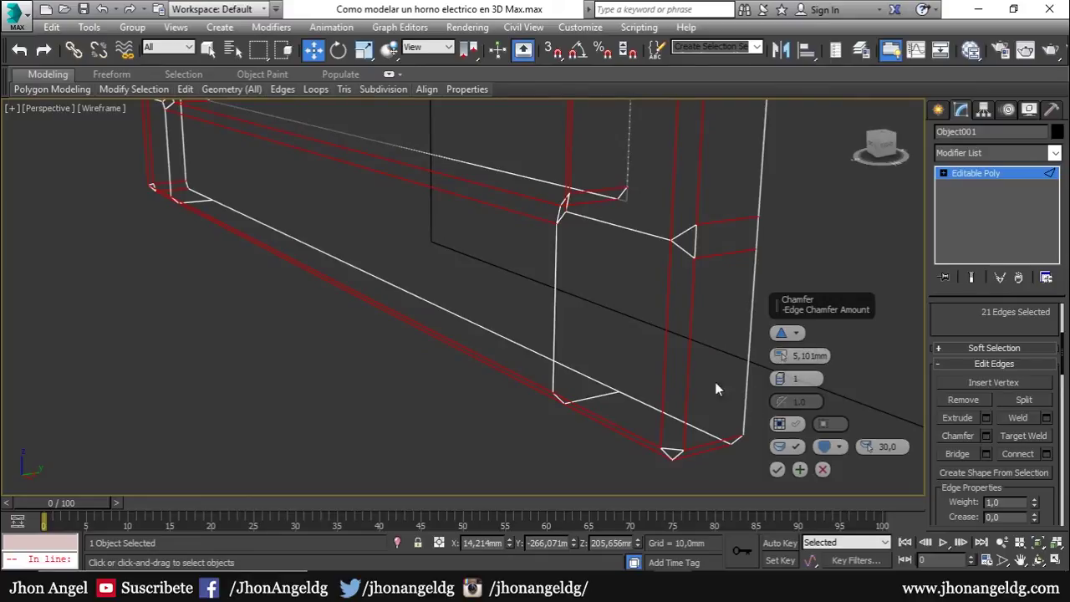
pyautogui.moveTo(782, 379); pyautogui.dragTo(782, 360)
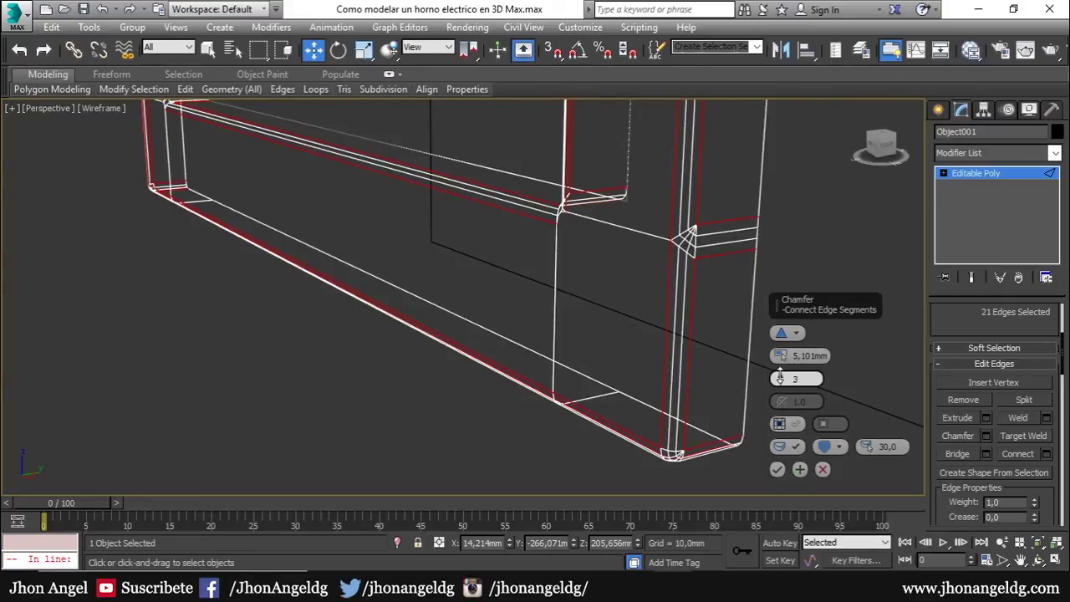
pyautogui.click(778, 471)
pyautogui.click(944, 187)
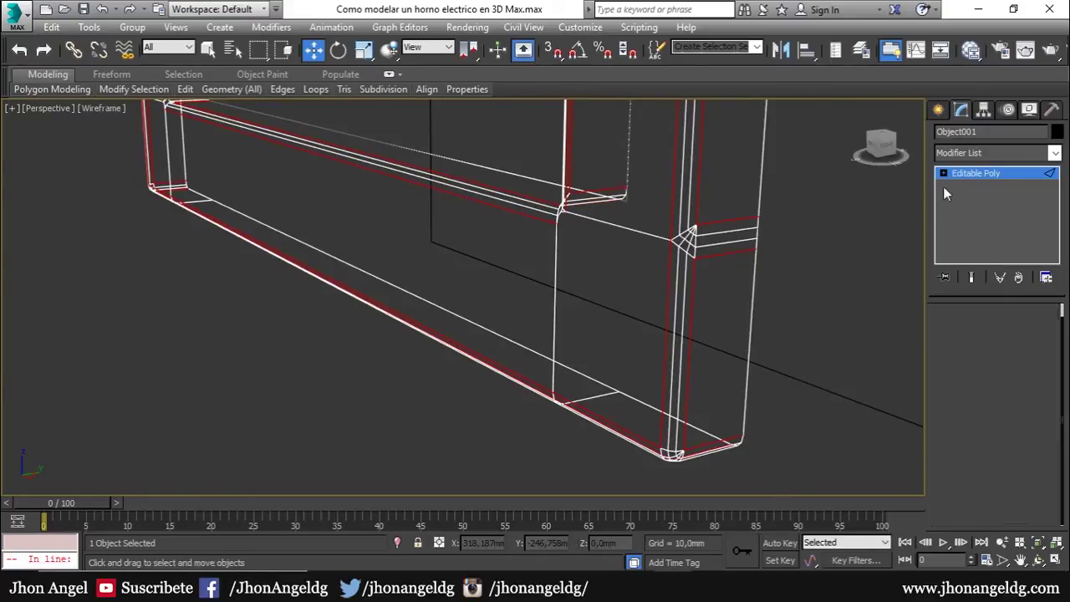
# Return to shaded display and select the door glass panel from a left-front view.
pyautogui.press('F3')
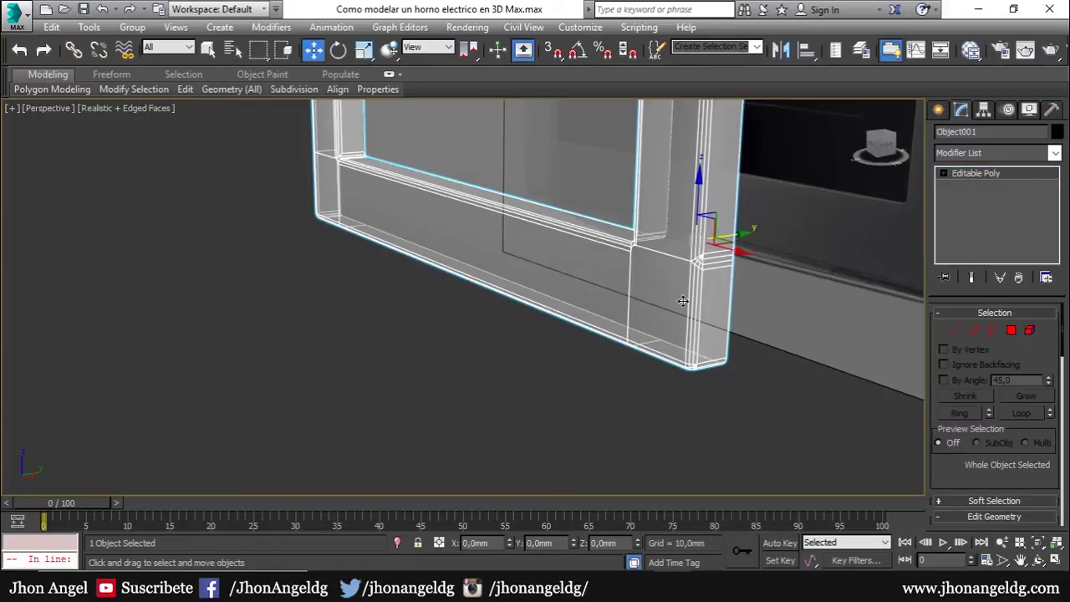
pyautogui.click(496, 344)
pyautogui.scroll(-5, 524, 318)
pyautogui.scroll(1, 525, 318)
pyautogui.scroll(5, 523, 351)
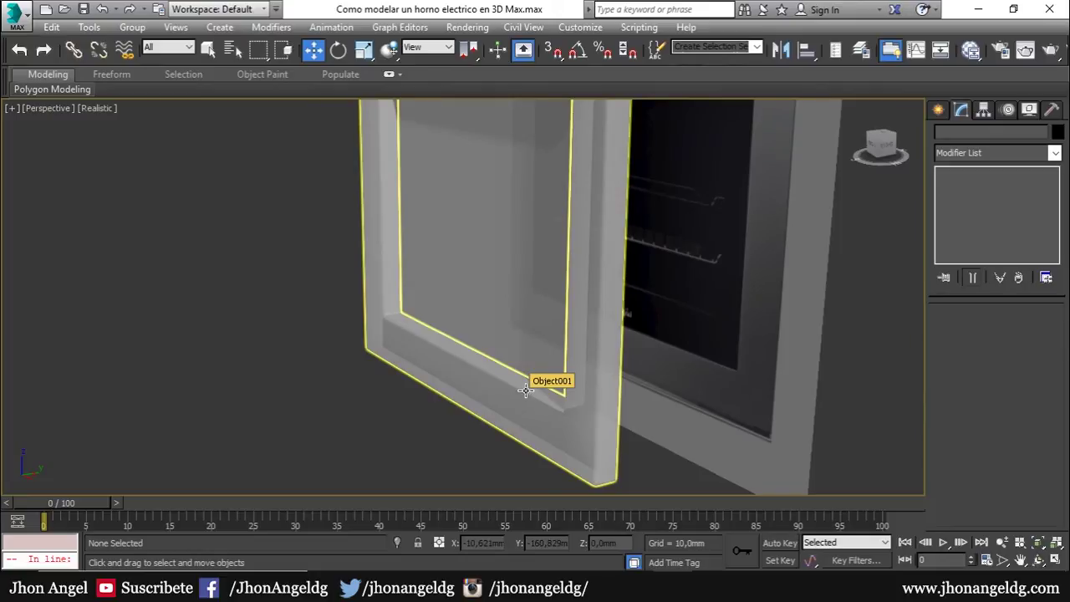
pyautogui.click(492, 398)
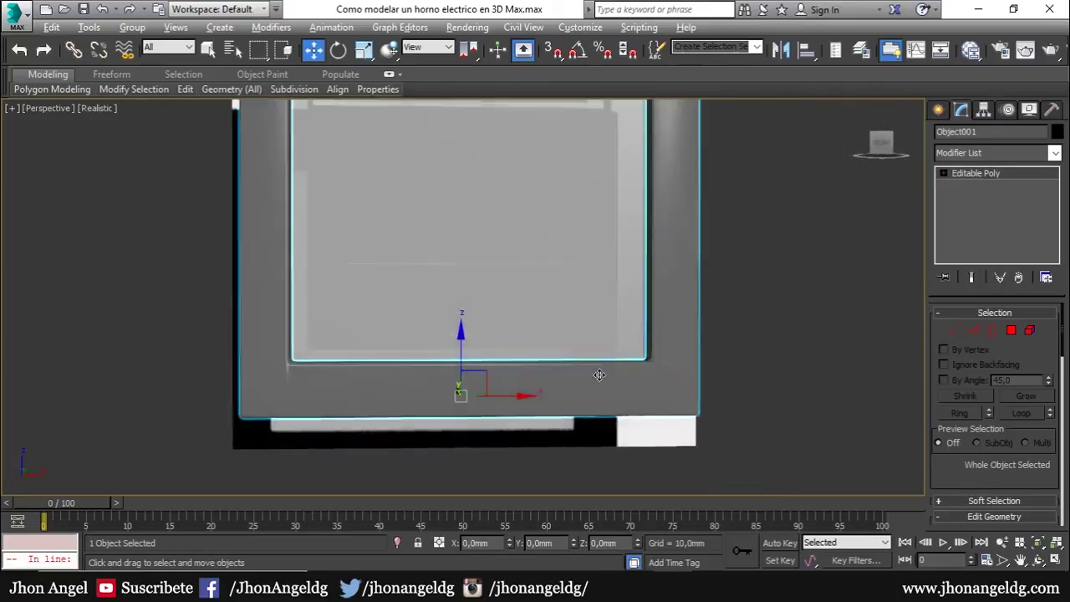
pyautogui.scroll(-5, 627, 401)
pyautogui.keyDown('alt'); pyautogui.moveTo(623, 428); pyautogui.dragTo(494, 406, button='middle'); pyautogui.keyUp('alt')
pyautogui.click(486, 302)
pyautogui.moveTo(486, 302)
pyautogui.keyDown('alt'); pyautogui.mouseDown(button='middle')
pyautogui.moveTo(548, 301)
pyautogui.moveTo(513, 377)
pyautogui.moveTo(398, 220)
pyautogui.mouseUp(button='middle'); pyautogui.keyUp('alt')
pyautogui.scroll(5, 540, 313)
pyautogui.scroll(5, 493, 249)
pyautogui.moveTo(492, 249)
pyautogui.keyDown('alt'); pyautogui.mouseDown(button='middle')
pyautogui.moveTo(437, 268)
pyautogui.moveTo(430, 251)
pyautogui.moveTo(456, 255)
pyautogui.mouseUp(button='middle'); pyautogui.keyUp('alt')
pyautogui.click(440, 291)
pyautogui.moveTo(432, 376)
pyautogui.keyDown('alt'); pyautogui.mouseDown(button='middle')
pyautogui.moveTo(390, 279)
pyautogui.moveTo(509, 373)
pyautogui.mouseUp(button='middle'); pyautogui.keyUp('alt')
# With snapping on, use Affect Pivot Only to snap the glass pivot onto the door edge.
pyautogui.press('s')
pyautogui.scroll(3, 456, 213)
pyautogui.click(983, 109)
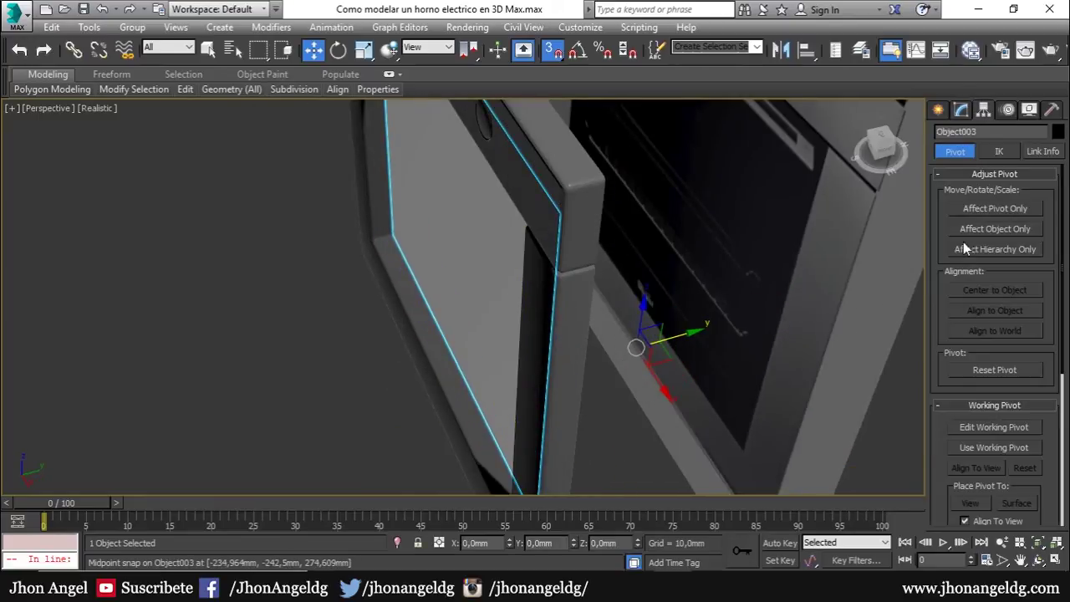
pyautogui.click(988, 209)
pyautogui.moveTo(636, 347)
pyautogui.mouseDown()
pyautogui.moveTo(454, 226)
pyautogui.moveTo(483, 224)
pyautogui.mouseUp()
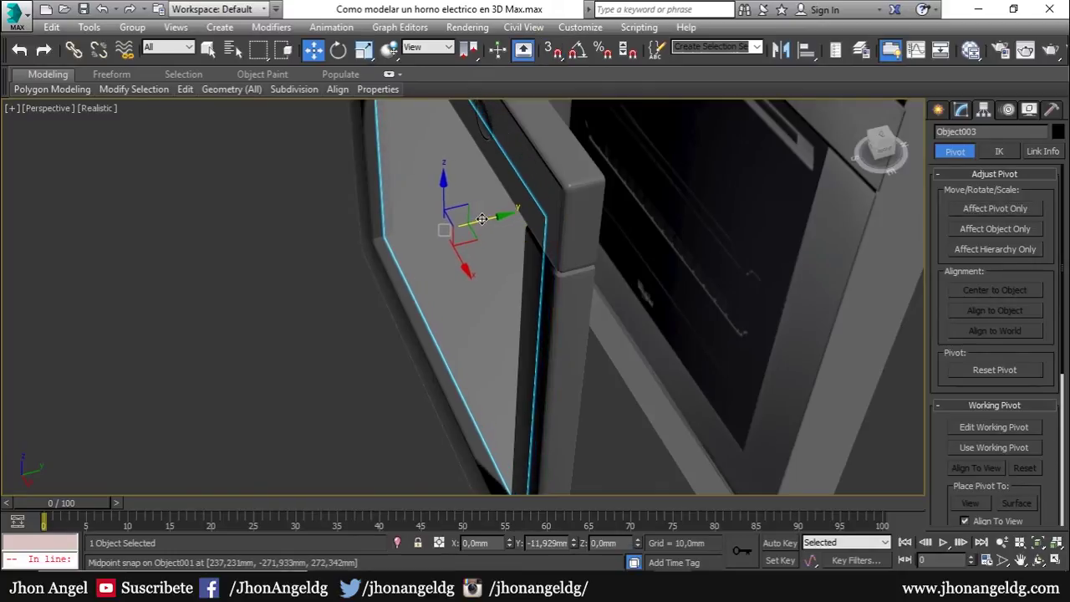
pyautogui.click(960, 111)
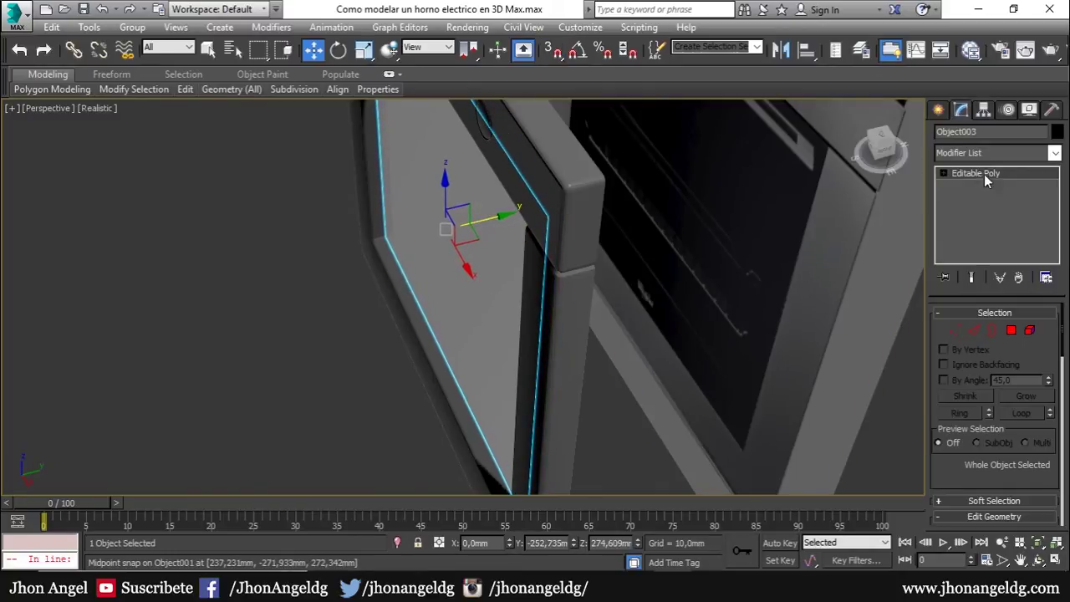
# Add a Shell modifier to the glass with 3 mm inner and 3 mm outer amounts.
pyautogui.click(988, 152)
pyautogui.write('sh')
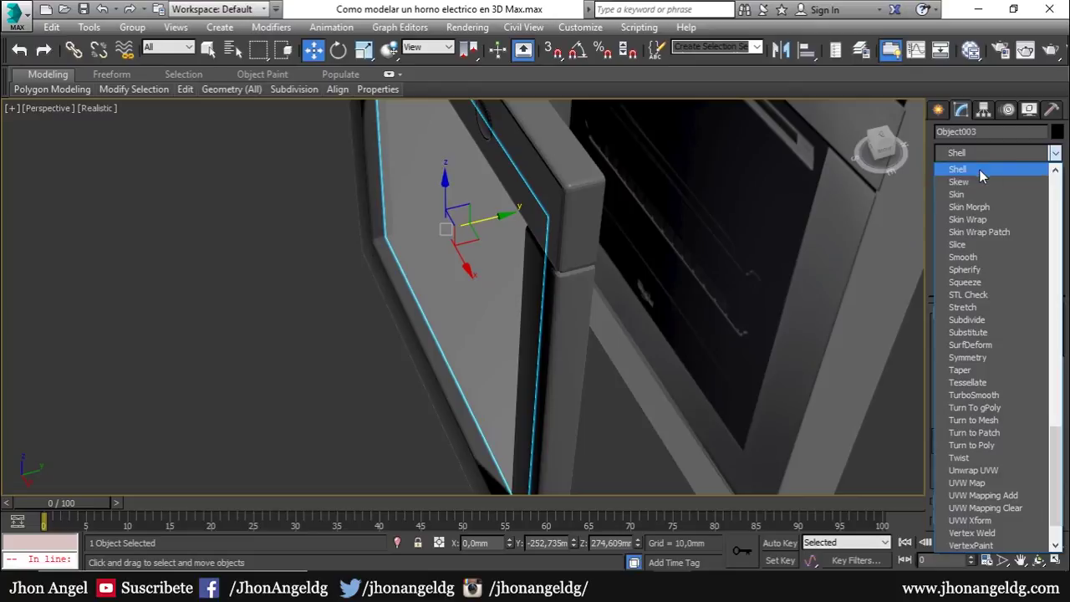
pyautogui.click(979, 170)
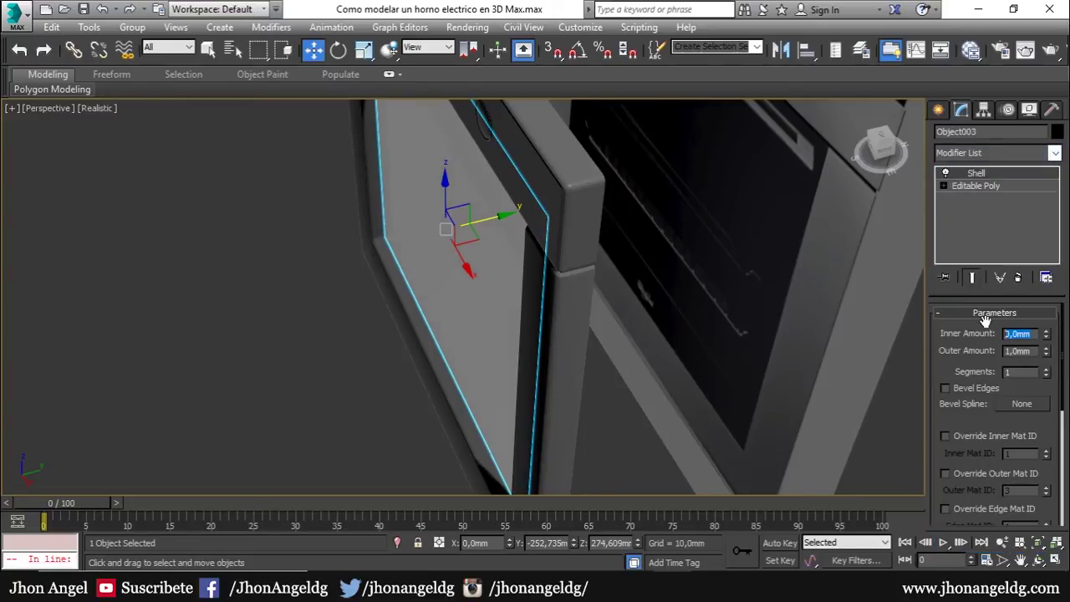
pyautogui.write('3')
pyautogui.press('Return')
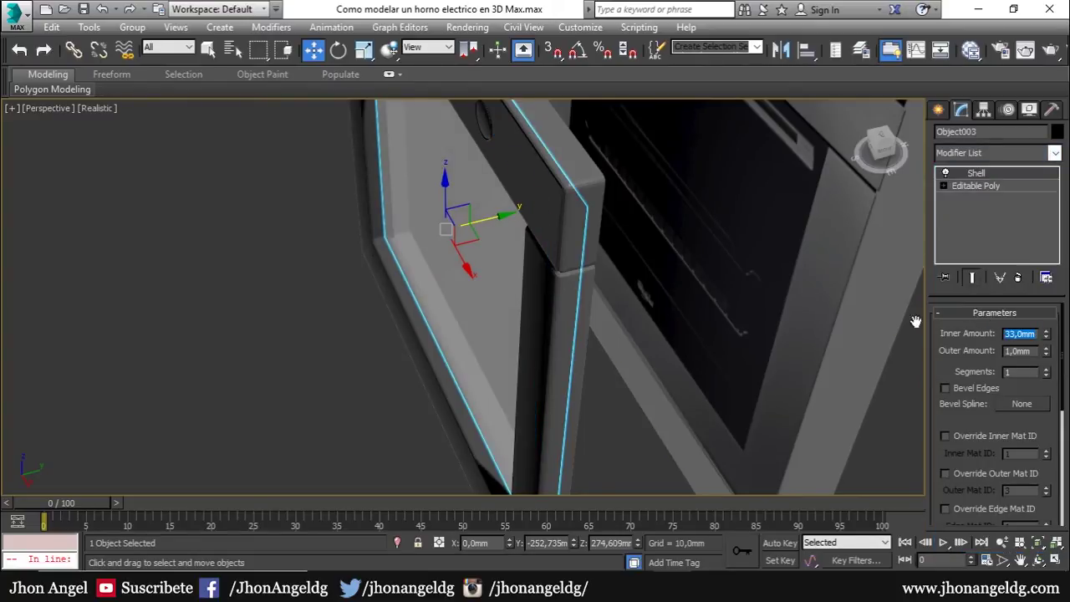
pyautogui.moveTo(480, 240)
pyautogui.keyDown('alt'); pyautogui.mouseDown(button='middle')
pyautogui.moveTo(443, 219)
pyautogui.moveTo(633, 263)
pyautogui.moveTo(585, 250)
pyautogui.moveTo(591, 285)
pyautogui.moveTo(592, 252)
pyautogui.moveTo(681, 263)
pyautogui.moveTo(685, 287)
pyautogui.moveTo(809, 312)
pyautogui.mouseUp(button='middle'); pyautogui.keyUp('alt')
pyautogui.scroll(2, 532, 229)
pyautogui.press('s')
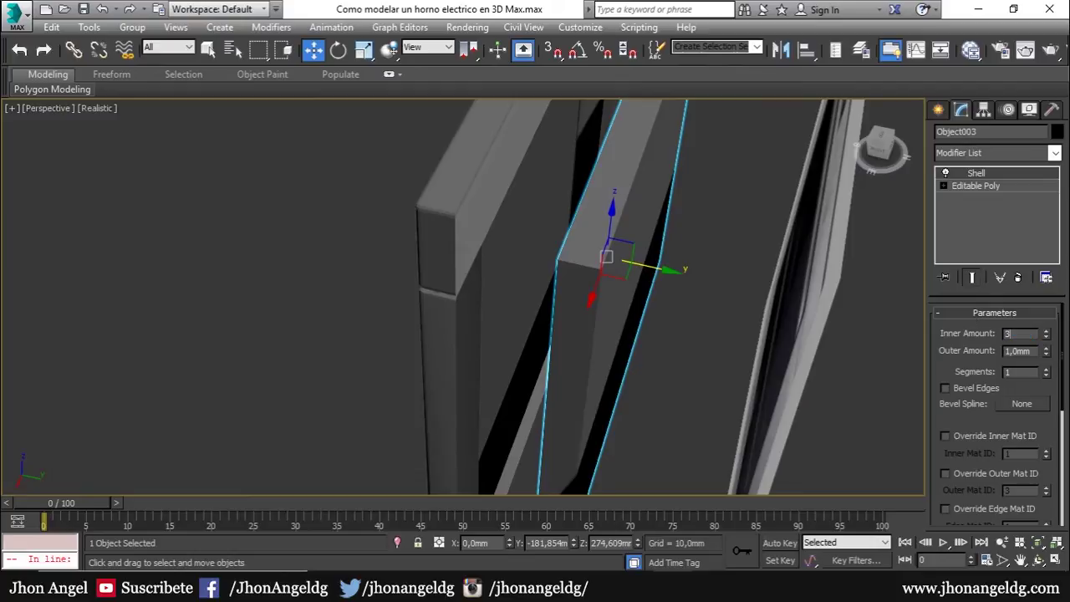
pyautogui.press('Tab')
pyautogui.write('3')
pyautogui.press('Return')
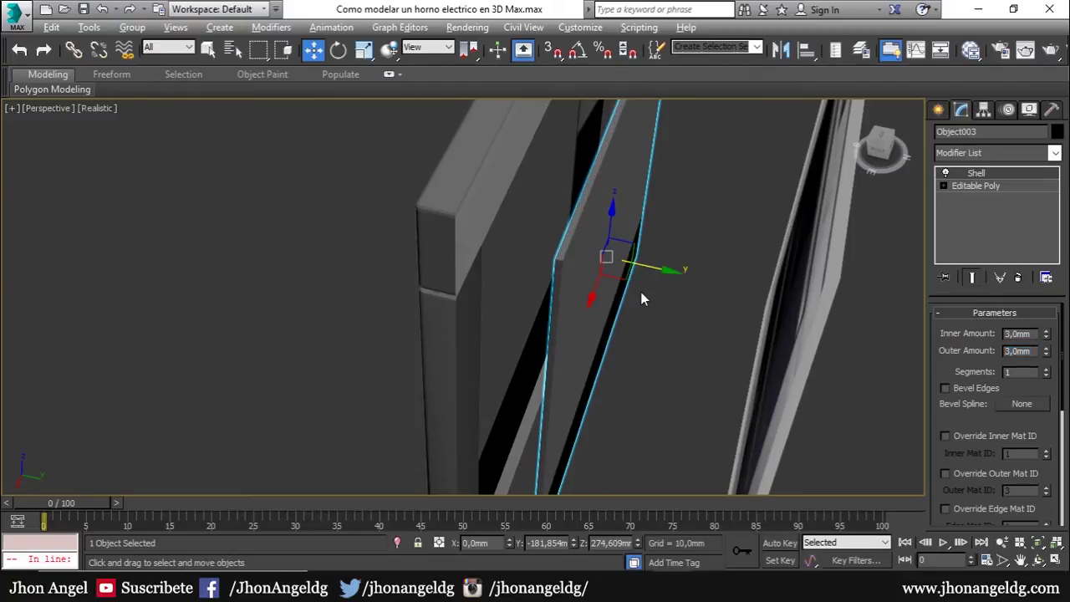
# Move the glass panel into the door frame and check its placement from above.
pyautogui.moveTo(650, 262); pyautogui.dragTo(573, 245)
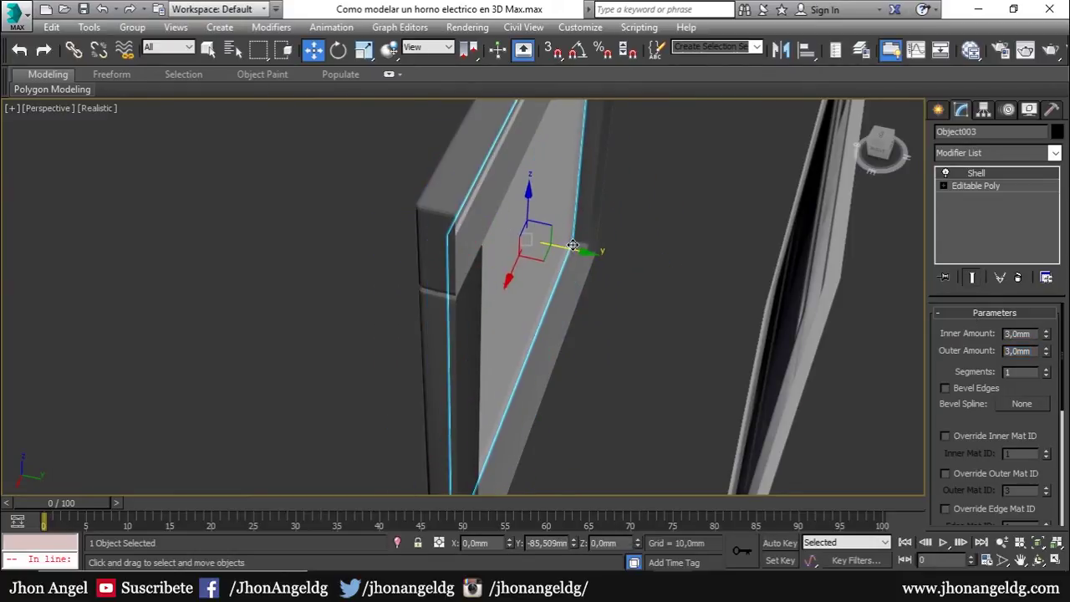
pyautogui.press('F4')
pyautogui.moveTo(573, 245)
pyautogui.mouseDown()
pyautogui.moveTo(582, 249)
pyautogui.moveTo(570, 242)
pyautogui.mouseUp()
pyautogui.moveTo(489, 252); pyautogui.dragTo(493, 250)
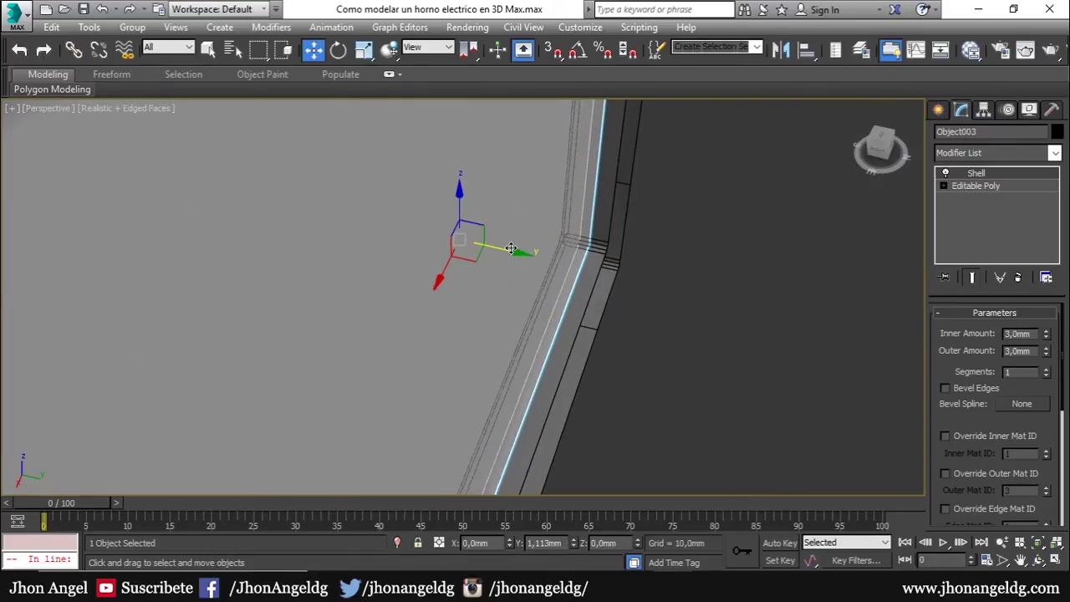
pyautogui.moveTo(493, 251)
pyautogui.keyDown('alt'); pyautogui.mouseDown(button='middle')
pyautogui.moveTo(707, 192)
pyautogui.moveTo(741, 205)
pyautogui.mouseUp(button='middle'); pyautogui.keyUp('alt')
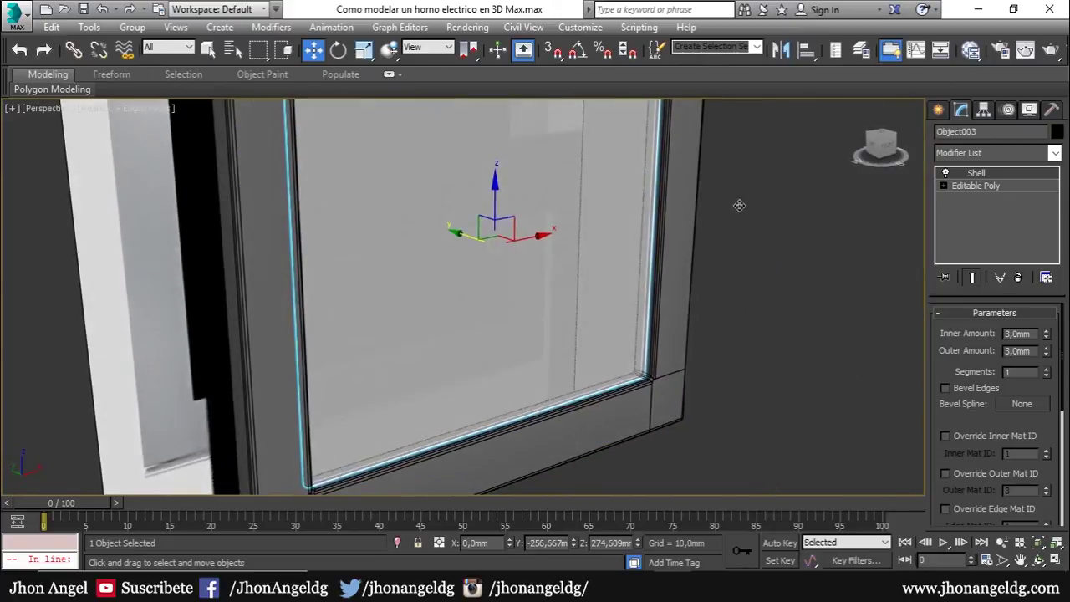
pyautogui.moveTo(443, 285)
pyautogui.keyDown('alt'); pyautogui.mouseDown(button='middle')
pyautogui.moveTo(573, 220)
pyautogui.moveTo(640, 215)
pyautogui.moveTo(472, 114)
pyautogui.moveTo(537, 179)
pyautogui.mouseUp(button='middle'); pyautogui.keyUp('alt')
pyautogui.scroll(-5, 538, 179)
pyautogui.scroll(-3, 529, 302)
# Cap the open border of the top control panel.
pyautogui.press('F4')
pyautogui.click(647, 193)
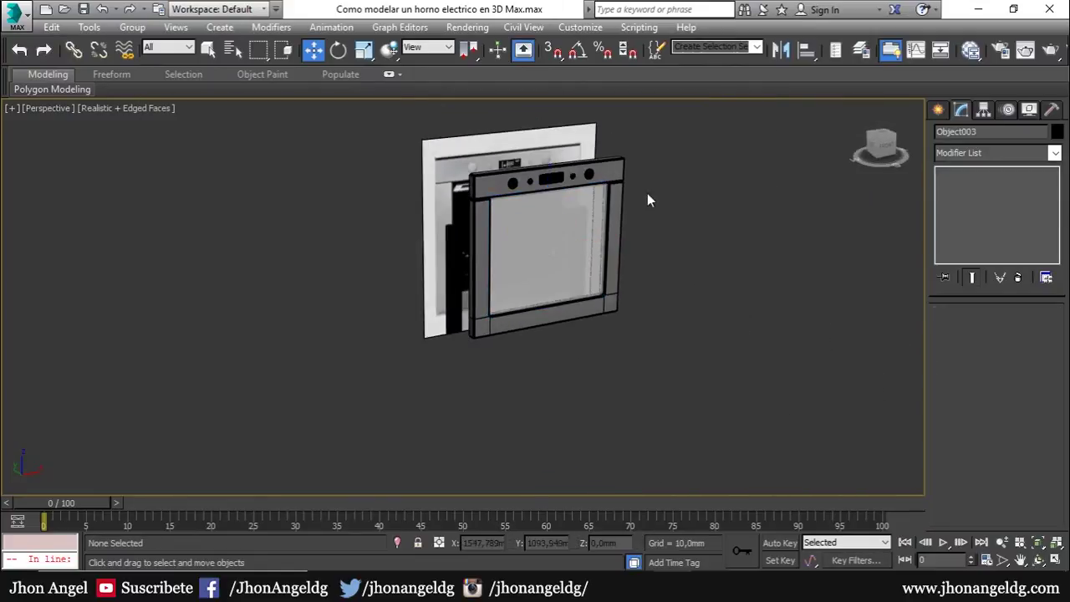
pyautogui.scroll(4, 647, 194)
pyautogui.scroll(2, 640, 219)
pyautogui.moveTo(645, 234)
pyautogui.keyDown('alt'); pyautogui.mouseDown(button='middle')
pyautogui.moveTo(665, 179)
pyautogui.moveTo(764, 183)
pyautogui.moveTo(474, 180)
pyautogui.moveTo(490, 177)
pyautogui.moveTo(504, 216)
pyautogui.moveTo(688, 201)
pyautogui.moveTo(541, 263)
pyautogui.moveTo(588, 206)
pyautogui.moveTo(631, 203)
pyautogui.moveTo(557, 195)
pyautogui.moveTo(670, 190)
pyautogui.moveTo(541, 182)
pyautogui.mouseUp(button='middle'); pyautogui.keyUp('alt')
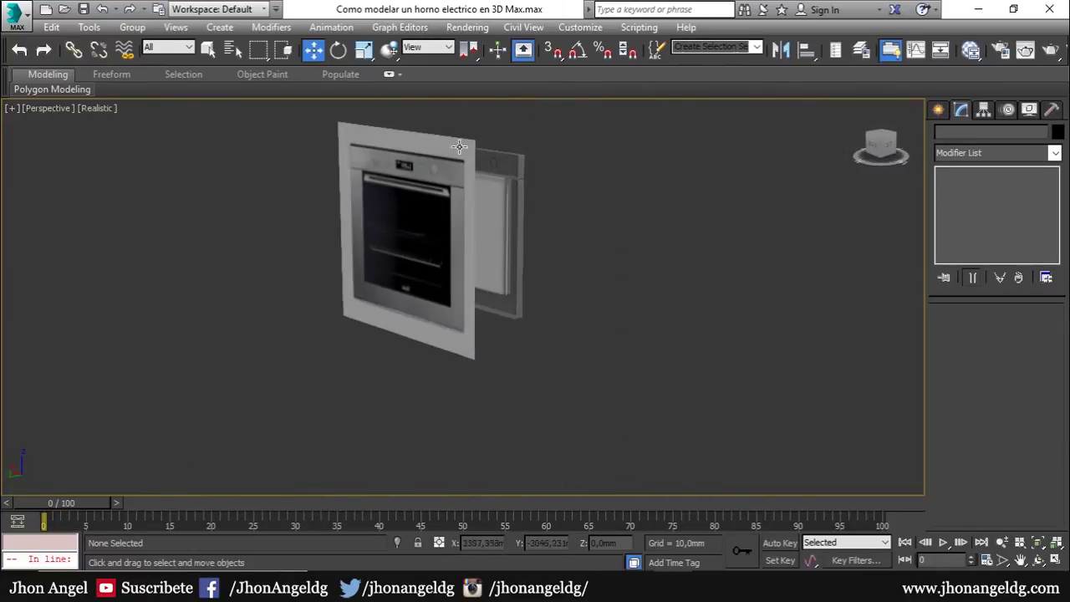
pyautogui.scroll(6, 542, 182)
pyautogui.click(684, 199)
pyautogui.scroll(-5, 684, 199)
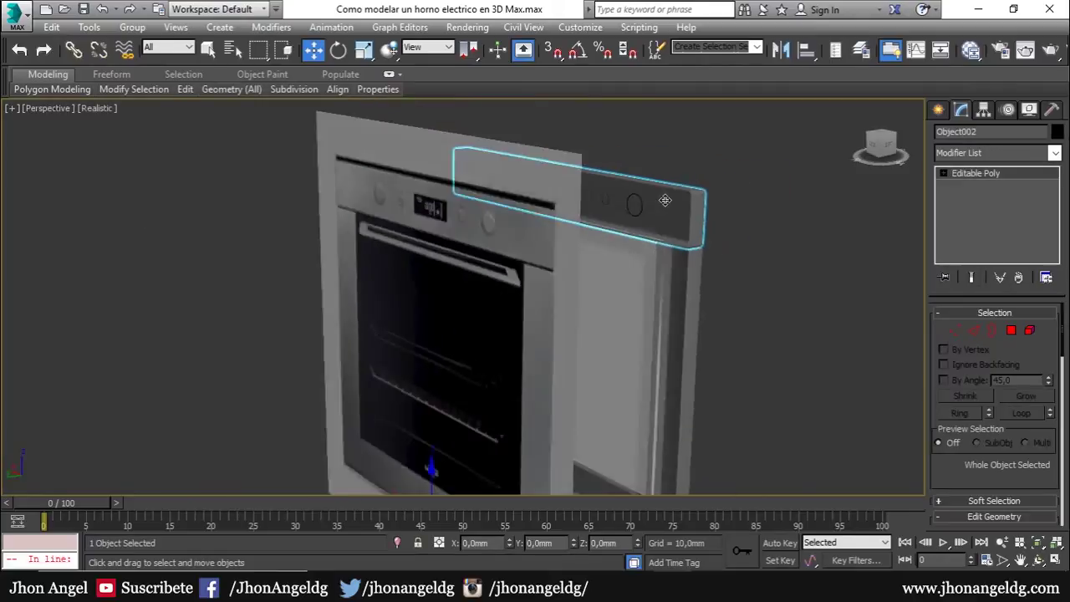
pyautogui.press('3')
pyautogui.click(616, 298)
pyautogui.moveTo(617, 298)
pyautogui.keyDown('alt'); pyautogui.mouseDown(button='middle')
pyautogui.moveTo(585, 302)
pyautogui.moveTo(598, 309)
pyautogui.moveTo(727, 164)
pyautogui.mouseUp(button='middle'); pyautogui.keyUp('alt')
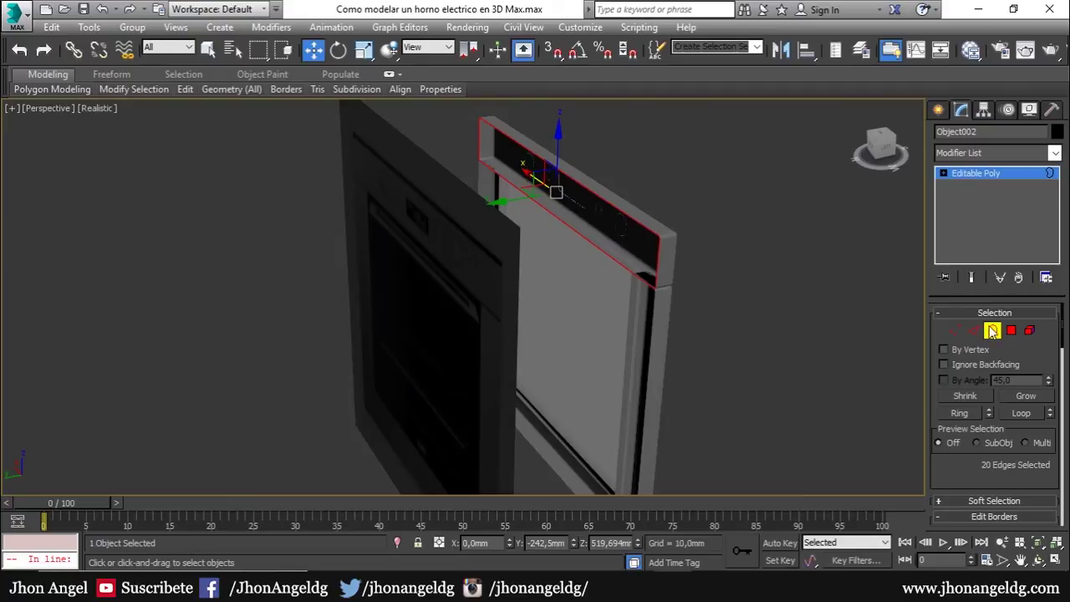
pyautogui.rightClick(729, 204)
pyautogui.click(686, 256)
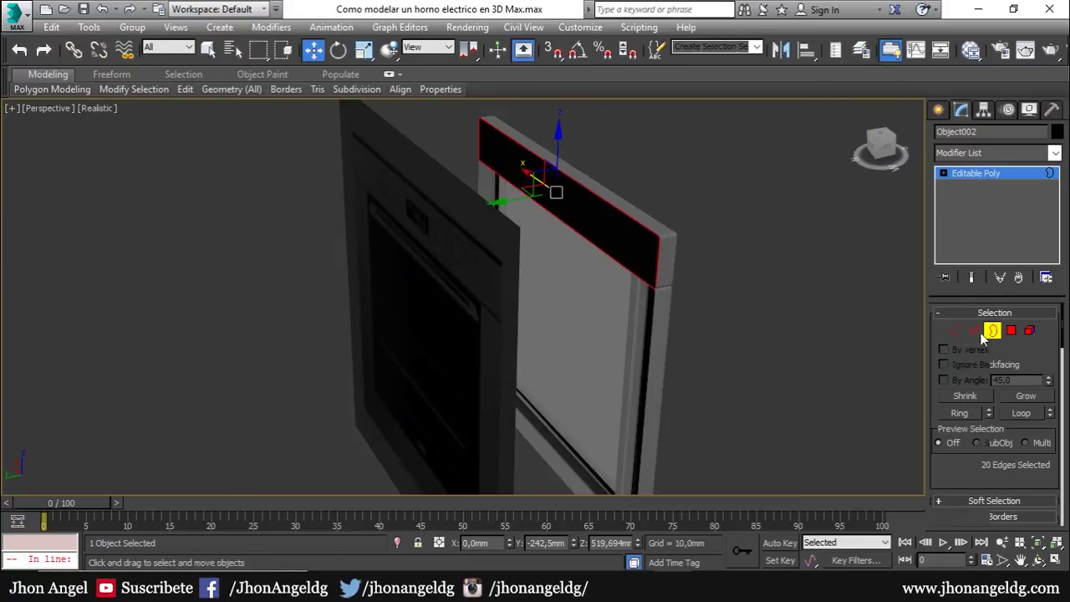
pyautogui.click(987, 332)
# Cap the door frame's open borders, then select the oven body box.
pyautogui.moveTo(698, 296)
pyautogui.keyDown('alt'); pyautogui.mouseDown(button='middle')
pyautogui.moveTo(653, 288)
pyautogui.moveTo(673, 316)
pyautogui.mouseUp(button='middle'); pyautogui.keyUp('alt')
pyautogui.click(559, 288)
pyautogui.click(984, 331)
pyautogui.rightClick(775, 311)
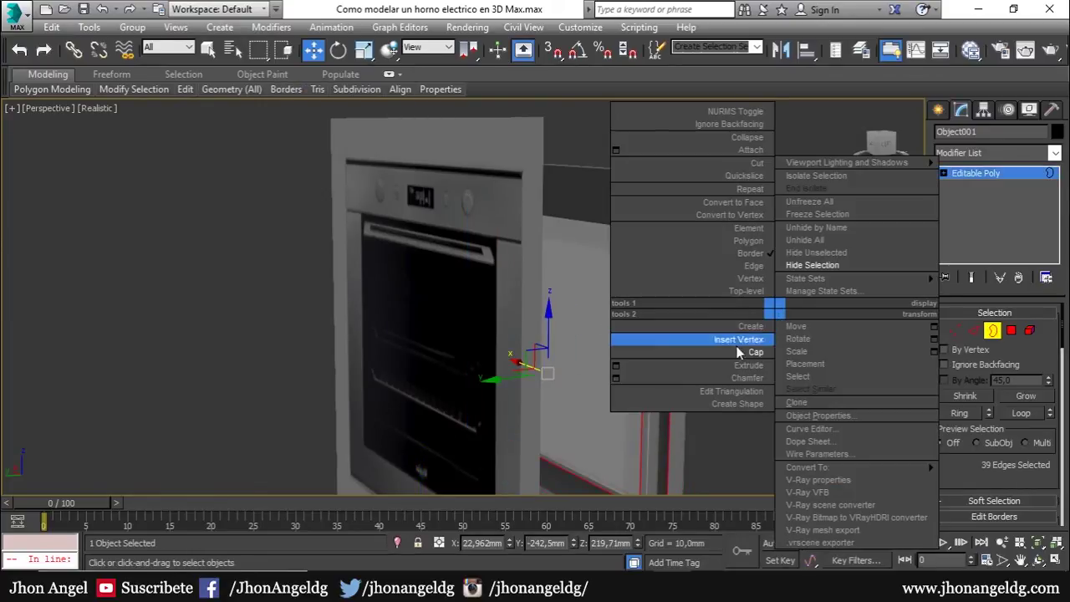
pyautogui.click(737, 352)
pyautogui.moveTo(739, 355)
pyautogui.keyDown('alt'); pyautogui.mouseDown(button='middle')
pyautogui.moveTo(708, 264)
pyautogui.moveTo(703, 286)
pyautogui.moveTo(509, 290)
pyautogui.moveTo(635, 286)
pyautogui.mouseUp(button='middle'); pyautogui.keyUp('alt')
pyautogui.press('3')
pyautogui.rightClick(653, 191)
pyautogui.moveTo(687, 143)
pyautogui.keyDown('alt'); pyautogui.mouseDown(button='middle')
pyautogui.moveTo(690, 162)
pyautogui.moveTo(755, 232)
pyautogui.moveTo(631, 275)
pyautogui.moveTo(538, 228)
pyautogui.mouseUp(button='middle'); pyautogui.keyUp('alt')
pyautogui.click(631, 282)
# In the front wireframe view, scale all the oven body's vertices to 90 percent.
pyautogui.press('f')
pyautogui.press('z')
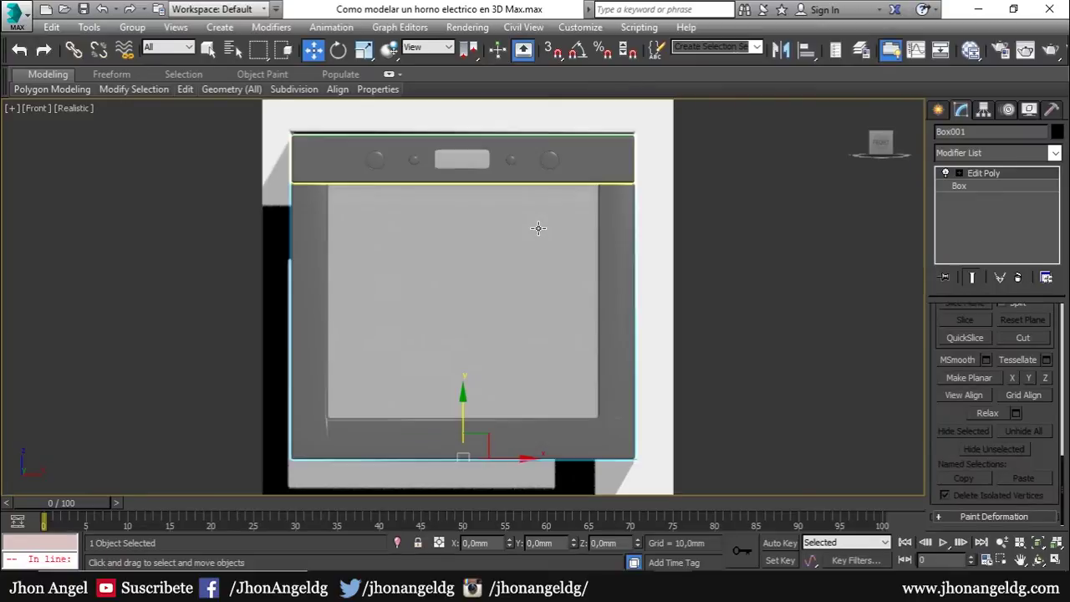
pyautogui.press('F3')
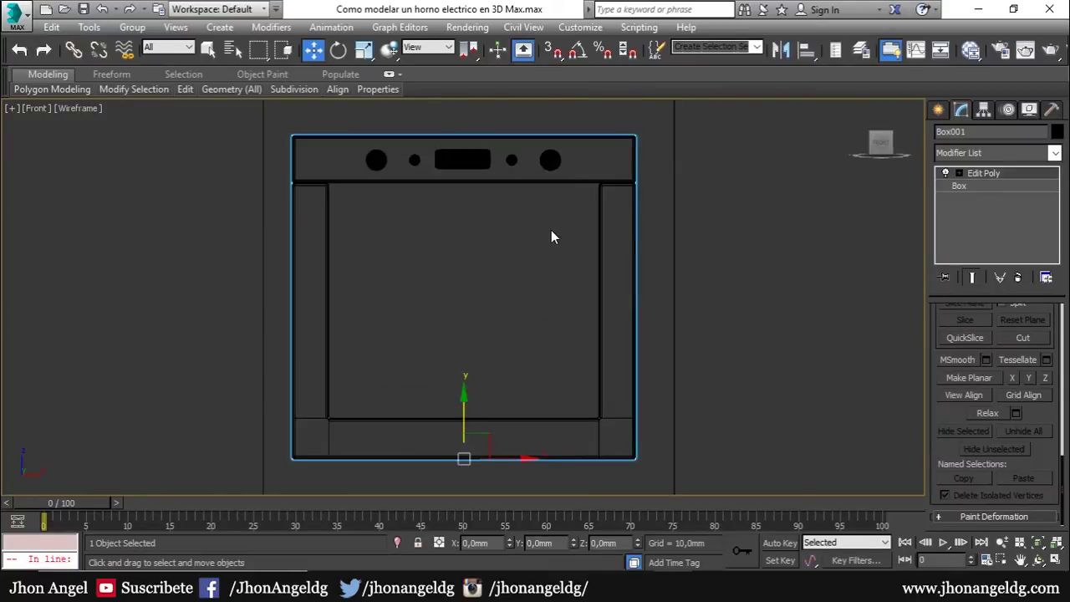
pyautogui.press('1')
pyautogui.moveTo(263, 134); pyautogui.dragTo(741, 441)
pyautogui.press('e')
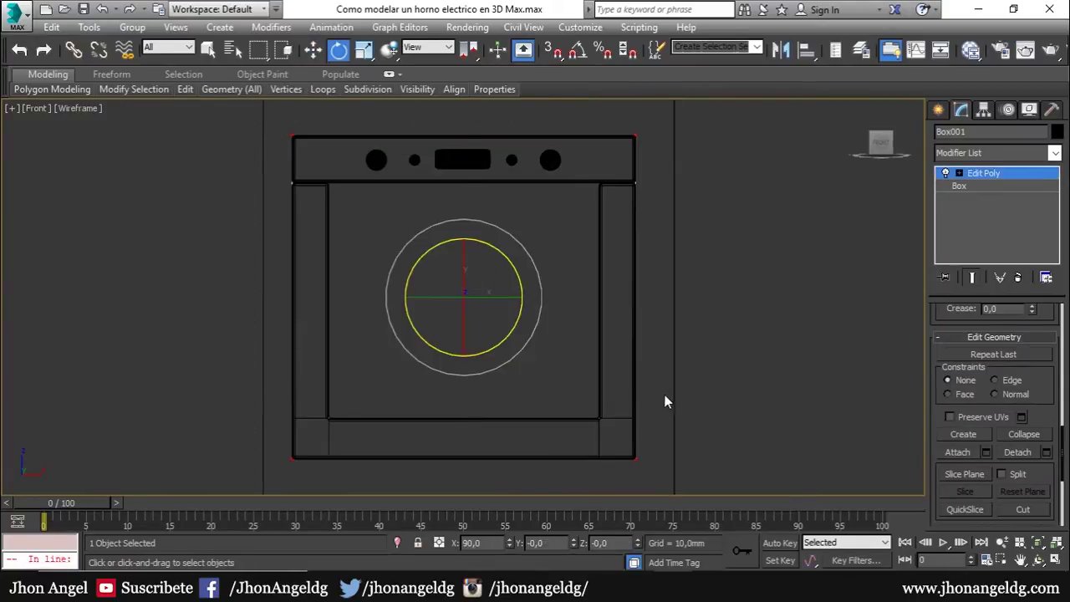
pyautogui.press('r')
pyautogui.moveTo(488, 271); pyautogui.dragTo(483, 277)
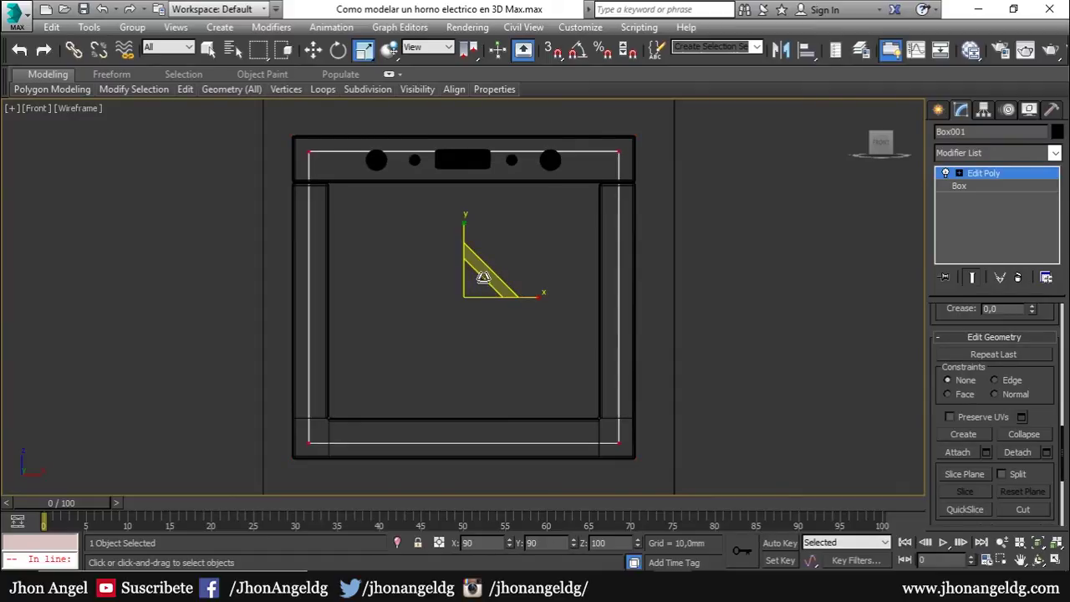
pyautogui.moveTo(495, 298); pyautogui.dragTo(509, 310, button='middle')
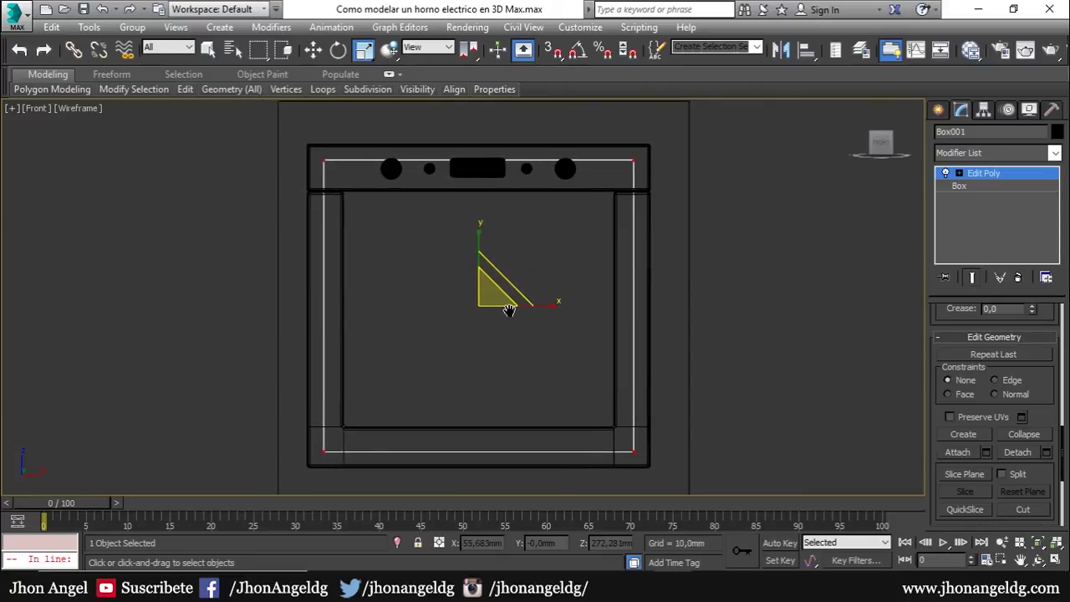
# Return to the body's Edit Poly polygon level and select its front face.
pyautogui.click(988, 180)
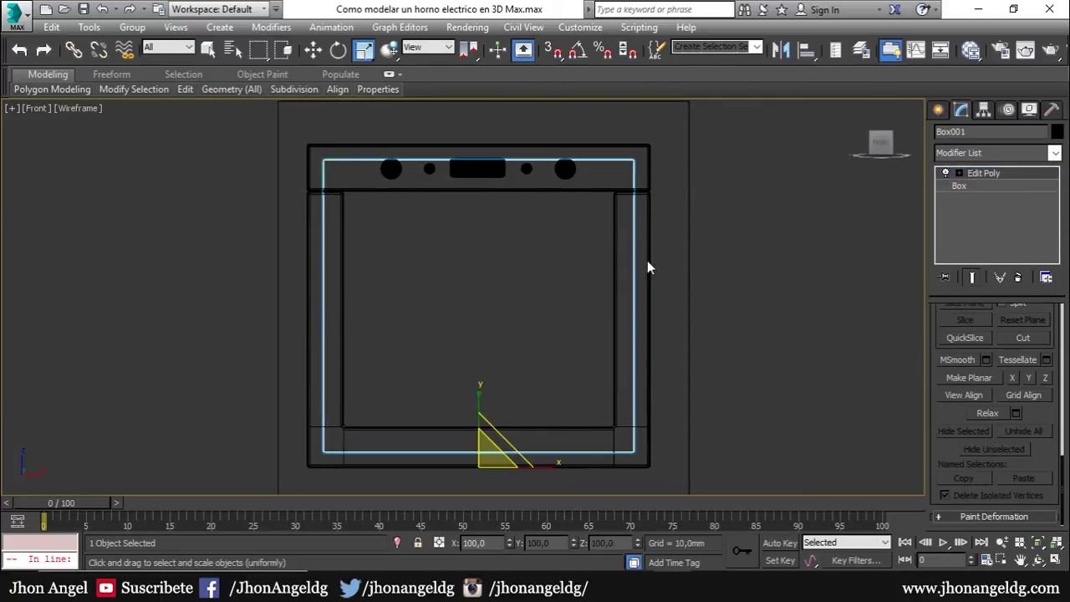
pyautogui.click(978, 173)
pyautogui.press('4')
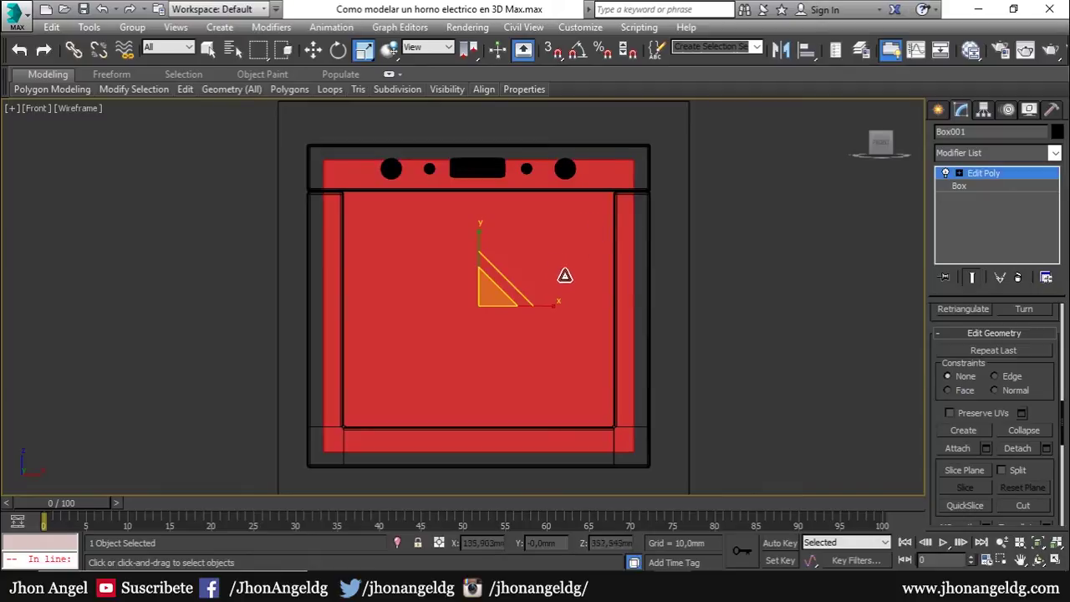
pyautogui.scroll(-1, 1041, 414)
# Inset Box001's front face by about 29.9 mm, then view it in a three-quarter perspective.
pyautogui.scroll(1, 1028, 405)
pyautogui.scroll(3, 1018, 393)
pyautogui.click(1046, 349)
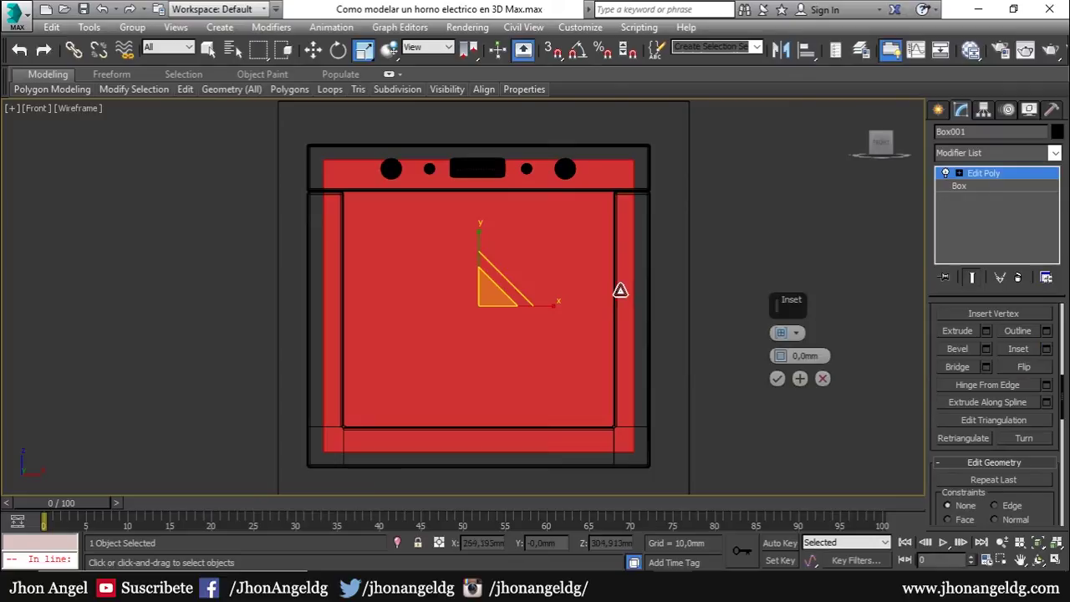
pyautogui.moveTo(779, 358); pyautogui.dragTo(782, 334)
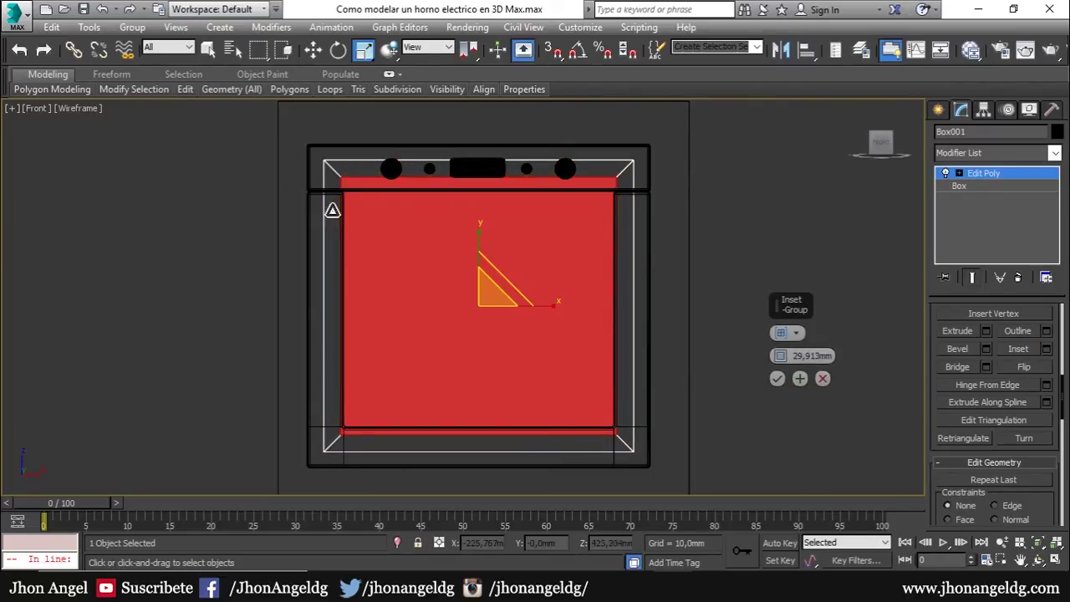
pyautogui.press('Return')
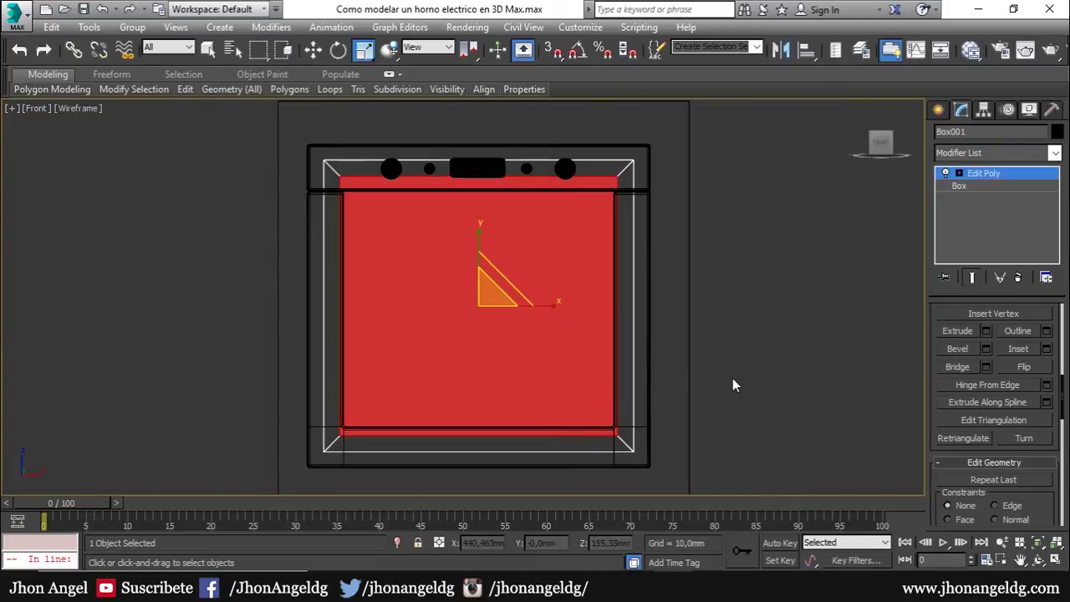
pyautogui.click(987, 332)
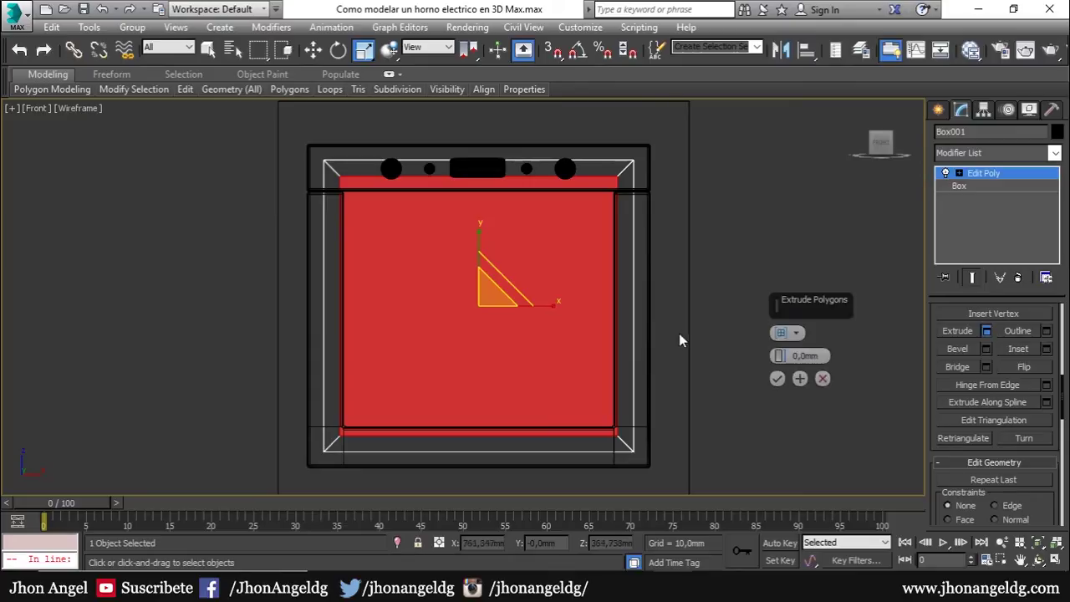
pyautogui.click(778, 379)
pyautogui.scroll(2, 695, 370)
pyautogui.press('p')
pyautogui.scroll(-3, 675, 360)
pyautogui.keyDown('alt'); pyautogui.moveTo(675, 360); pyautogui.dragTo(605, 338, button='middle'); pyautogui.keyUp('alt')
pyautogui.press('F3')
pyautogui.press('F3')
pyautogui.press('F3')
# Push the inset front face deep into the oven body along Y to form the cavity.
pyautogui.press('w')
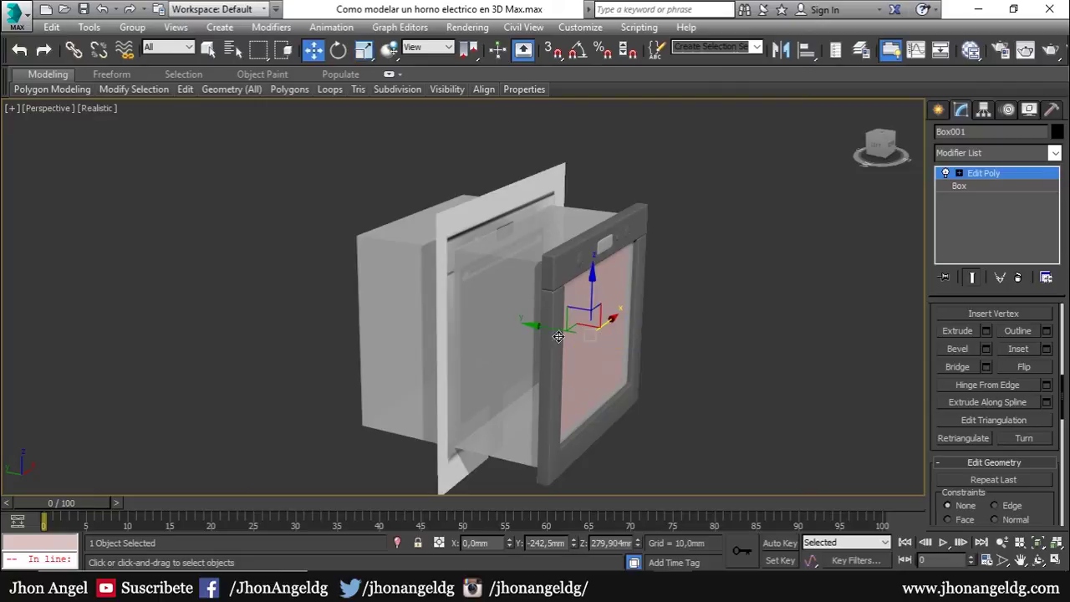
pyautogui.moveTo(546, 328)
pyautogui.mouseDown()
pyautogui.moveTo(346, 298)
pyautogui.moveTo(390, 306)
pyautogui.mouseUp()
pyautogui.moveTo(393, 306)
pyautogui.keyDown('alt'); pyautogui.mouseDown(button='middle')
pyautogui.moveTo(456, 290)
pyautogui.moveTo(437, 287)
pyautogui.moveTo(421, 299)
pyautogui.moveTo(678, 321)
pyautogui.mouseUp(button='middle'); pyautogui.keyUp('alt')
pyautogui.click(962, 186)
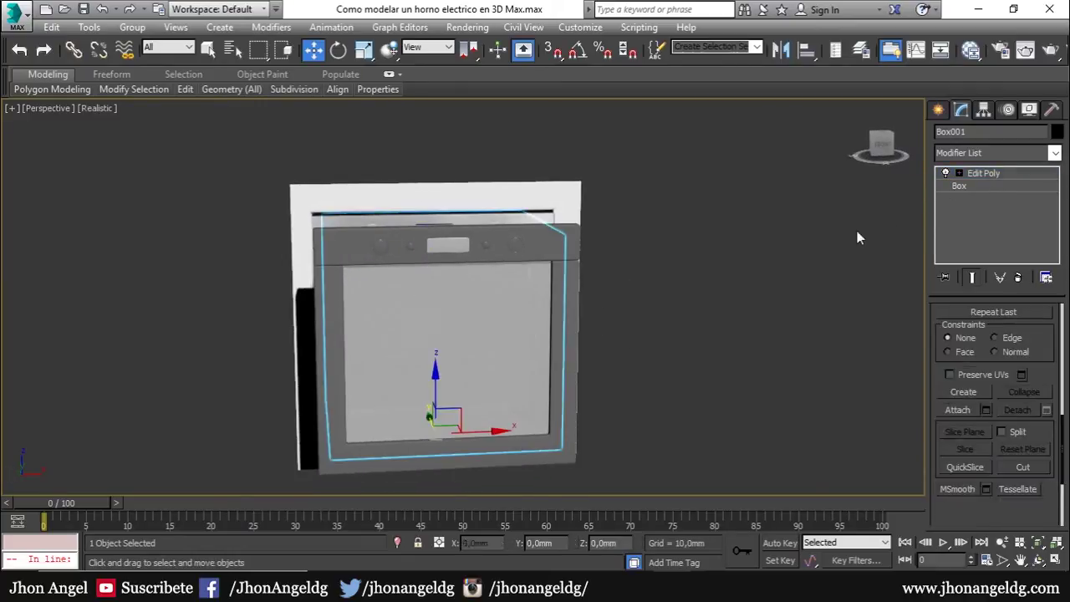
# Switch the viewport to shaded with edges and orbit around the hollowed oven.
pyautogui.click(771, 290)
pyautogui.press('F3')
pyautogui.press('F3')
pyautogui.press('F4')
pyautogui.moveTo(723, 284)
pyautogui.keyDown('alt'); pyautogui.mouseDown(button='middle')
pyautogui.moveTo(586, 277)
pyautogui.moveTo(429, 210)
pyautogui.mouseUp(button='middle'); pyautogui.keyUp('alt')
pyautogui.click(428, 237)
pyautogui.click(428, 238)
pyautogui.moveTo(430, 296)
pyautogui.keyDown('alt'); pyautogui.mouseDown(button='middle')
pyautogui.moveTo(628, 287)
pyautogui.moveTo(622, 302)
pyautogui.mouseUp(button='middle'); pyautogui.keyUp('alt')
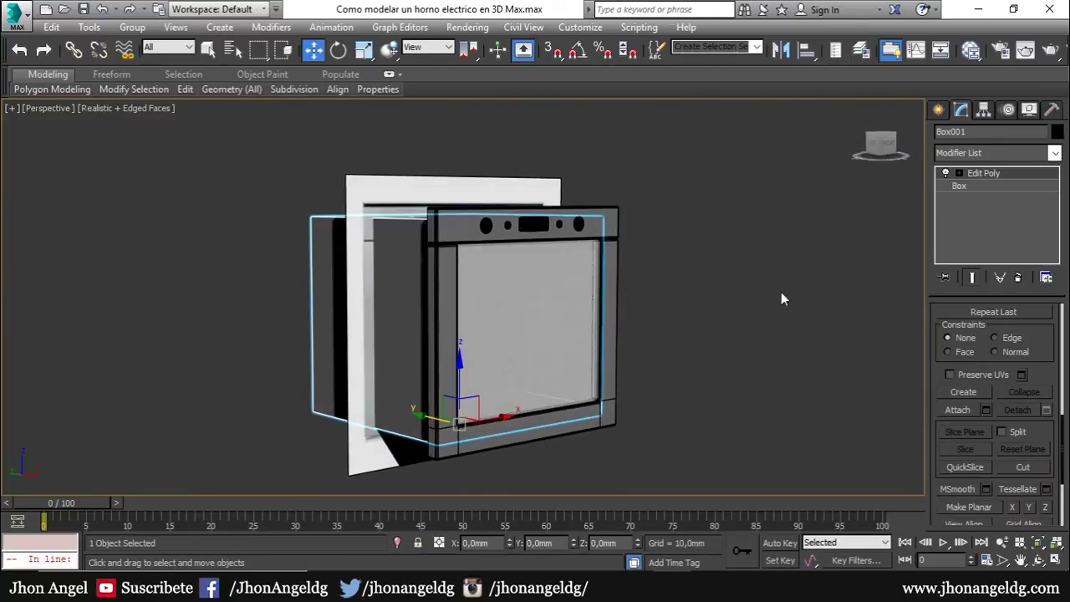
pyautogui.click(149, 108)
pyautogui.click(189, 143)
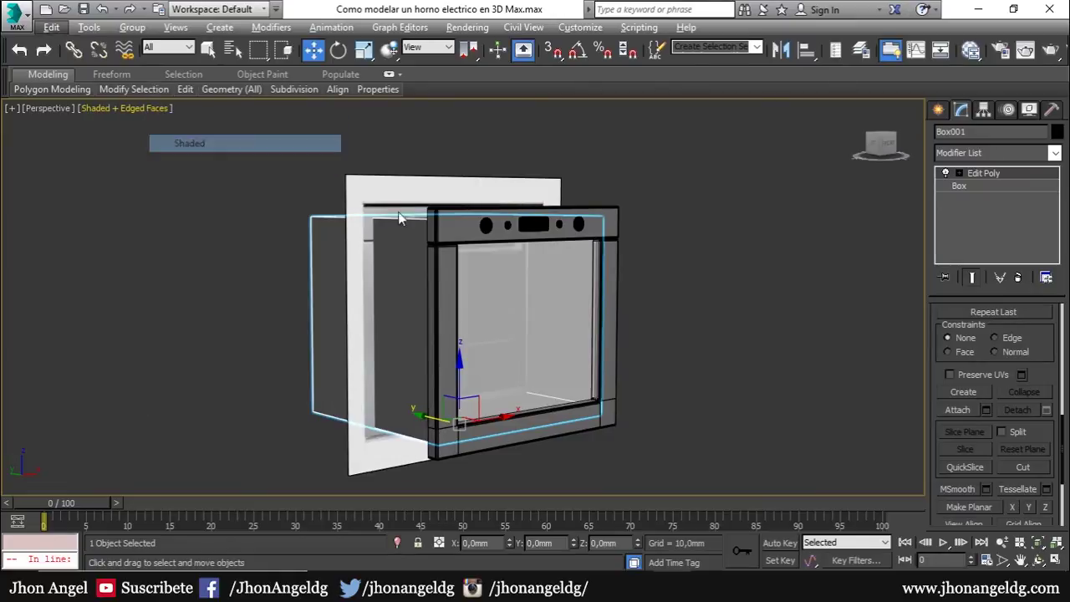
pyautogui.click(757, 270)
pyautogui.moveTo(757, 270)
pyautogui.keyDown('alt'); pyautogui.mouseDown(button='middle')
pyautogui.moveTo(663, 265)
pyautogui.moveTo(591, 201)
pyautogui.mouseUp(button='middle'); pyautogui.keyUp('alt')
# Hide the Plane001 wall panel behind the oven and turn edge display off.
pyautogui.click(590, 201)
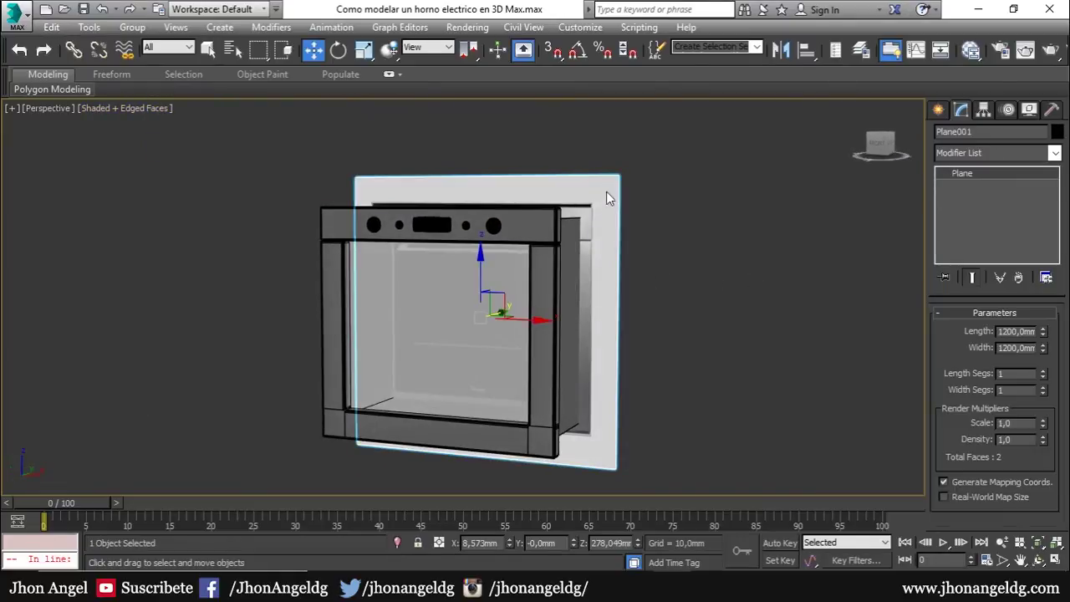
pyautogui.rightClick(606, 192)
pyautogui.click(636, 139)
pyautogui.moveTo(660, 303)
pyautogui.keyDown('alt'); pyautogui.mouseDown(button='middle')
pyautogui.moveTo(703, 273)
pyautogui.moveTo(741, 307)
pyautogui.moveTo(706, 293)
pyautogui.moveTo(738, 310)
pyautogui.moveTo(602, 292)
pyautogui.mouseUp(button='middle'); pyautogui.keyUp('alt')
pyautogui.press('F4')
pyautogui.click(565, 276)
# Inspect the oven's front frame and door panel faces from several angles.
pyautogui.click(567, 276)
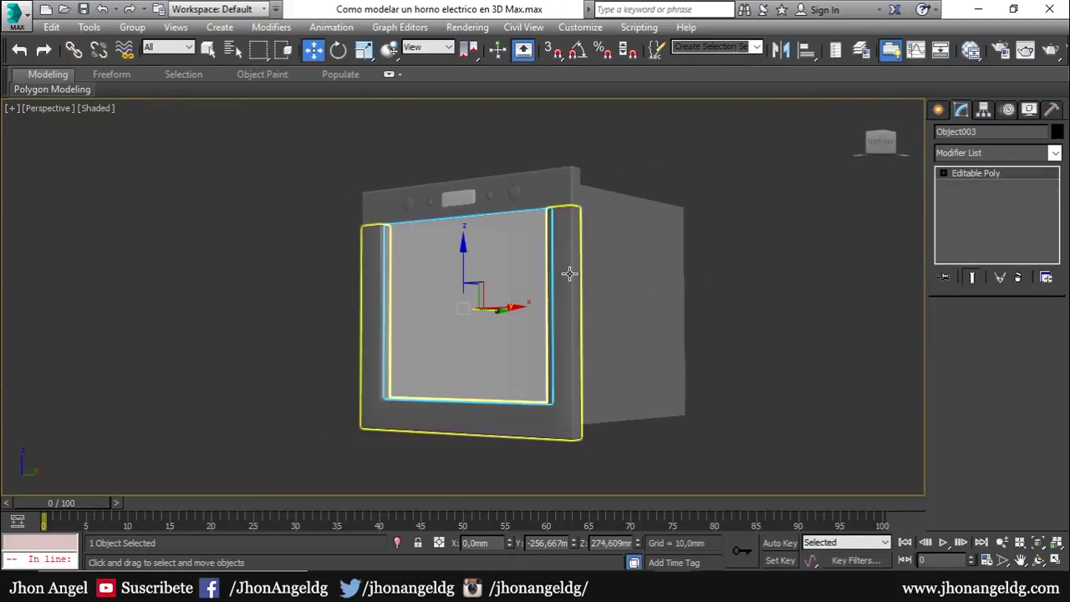
pyautogui.press('4')
pyautogui.scroll(-5, 1039, 471)
pyautogui.scroll(-5, 1039, 471)
pyautogui.scroll(-5, 1043, 469)
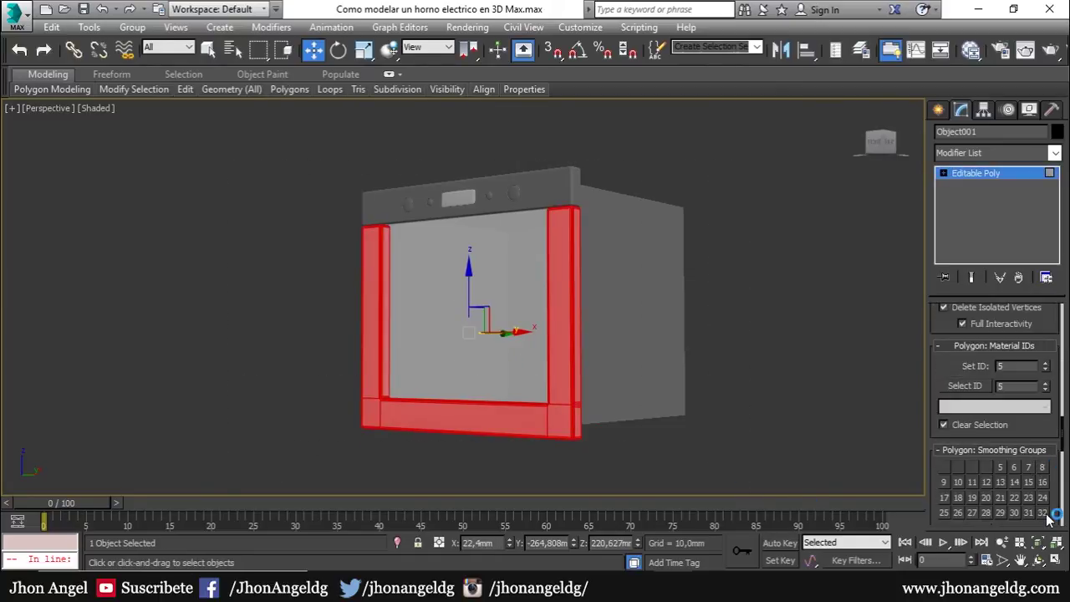
pyautogui.scroll(-3, 1049, 518)
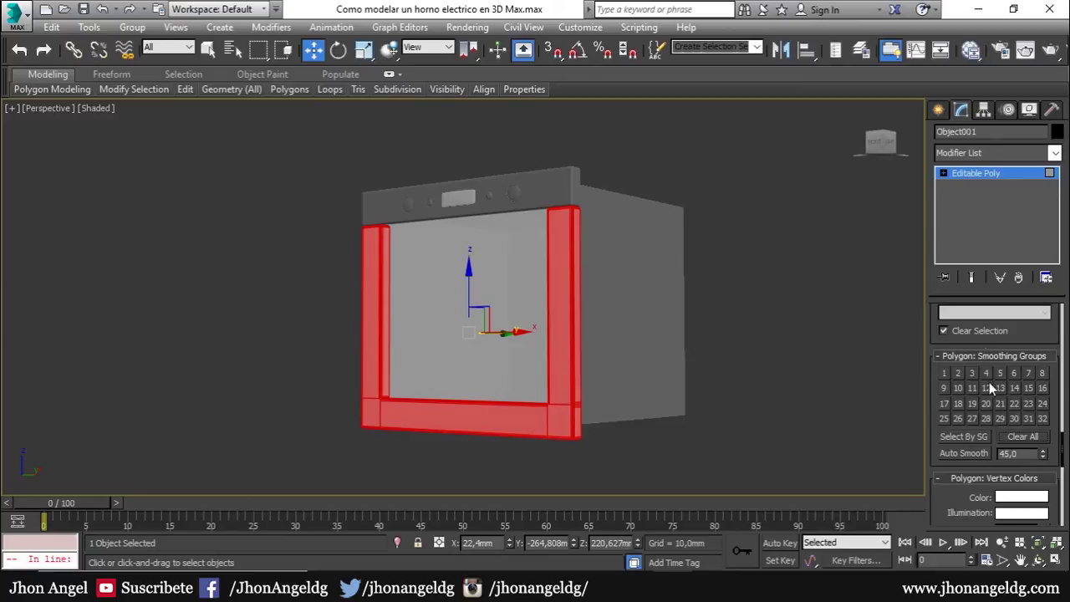
pyautogui.scroll(-1, 1017, 443)
pyautogui.scroll(-2, 993, 234)
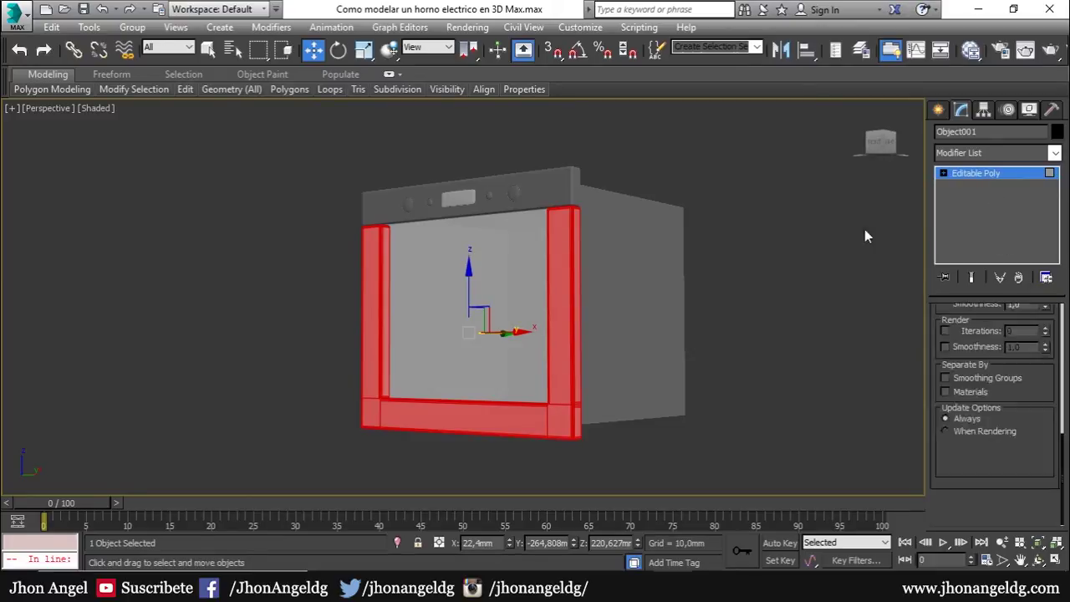
pyautogui.click(864, 234)
pyautogui.moveTo(617, 358)
pyautogui.keyDown('alt'); pyautogui.mouseDown(button='middle')
pyautogui.moveTo(614, 331)
pyautogui.moveTo(540, 296)
pyautogui.moveTo(786, 373)
pyautogui.mouseUp(button='middle'); pyautogui.keyUp('alt')
pyautogui.click(614, 332)
pyautogui.scroll(4, 564, 292)
pyautogui.scroll(-5, 565, 292)
pyautogui.keyDown('alt'); pyautogui.moveTo(580, 313); pyautogui.dragTo(555, 279, button='middle'); pyautogui.keyUp('alt')
# Isolate Box001 and bring up the wire oven rack reference photo in Picasa.
pyautogui.click(554, 280)
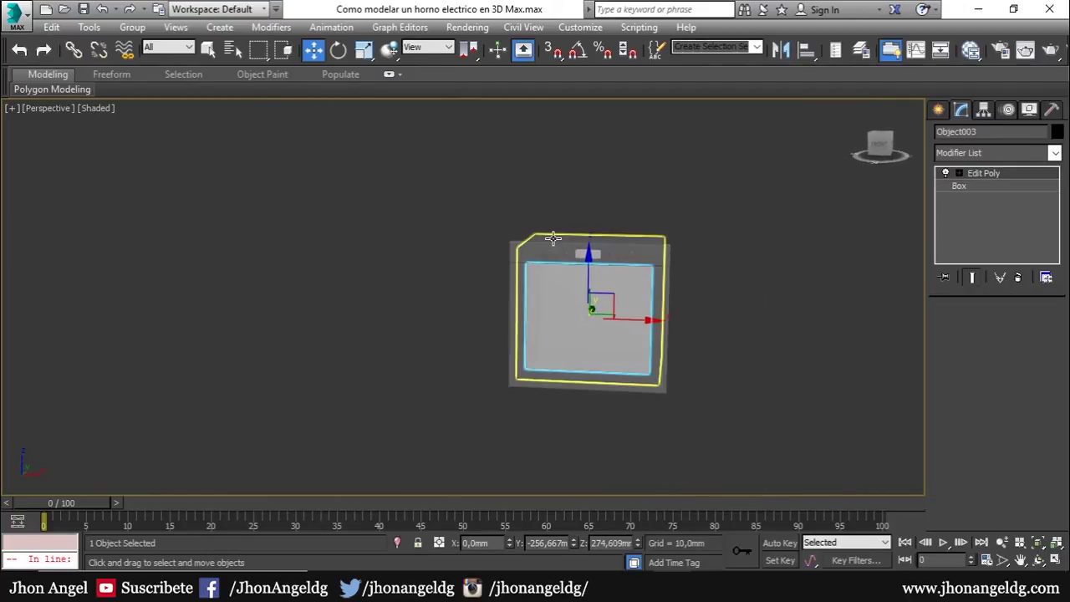
pyautogui.click(396, 543)
pyautogui.scroll(-3, 563, 399)
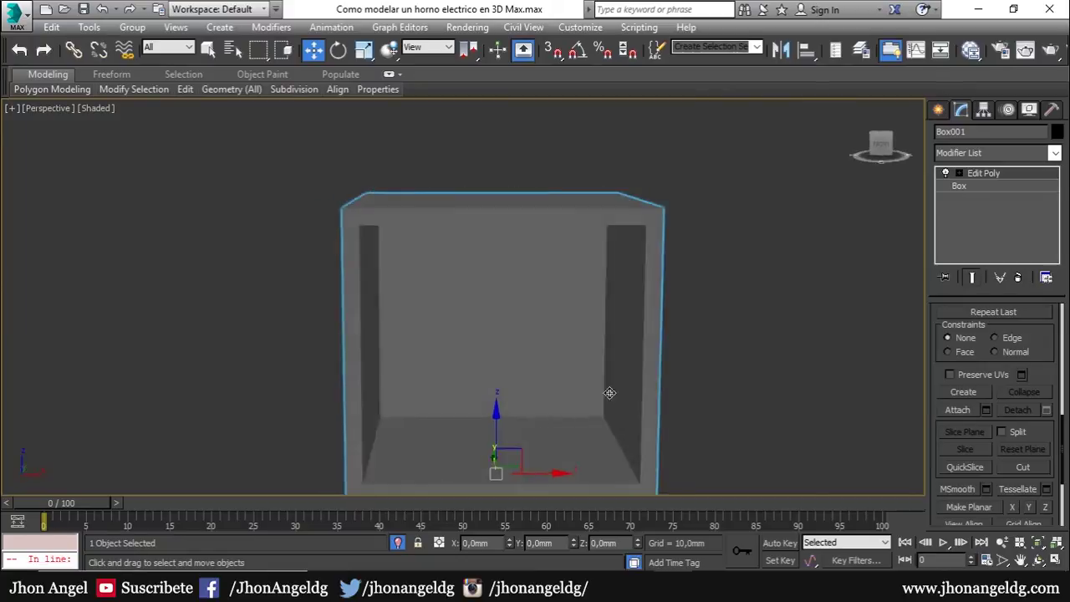
pyautogui.keyDown('alt'); pyautogui.moveTo(564, 402); pyautogui.dragTo(636, 446, button='middle'); pyautogui.keyUp('alt')
pyautogui.hotkey('alt', 'Tab')
pyautogui.press('Right')
pyautogui.press('Right')
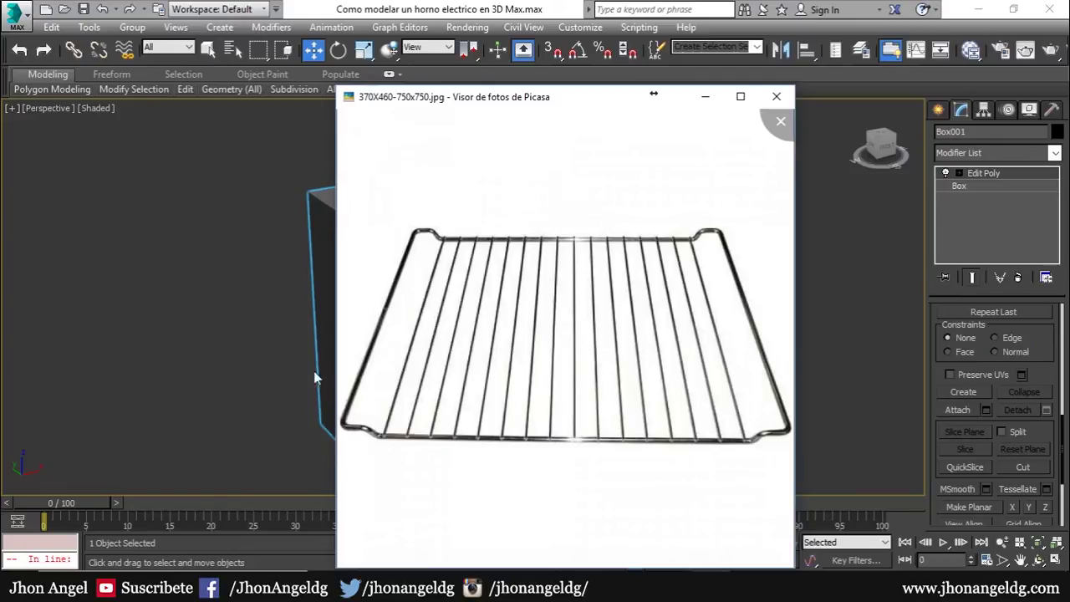
# Show the oven body front-on, fitted and in wireframe, after revisiting the rack photo.
pyautogui.click(176, 296)
pyautogui.press('f')
pyautogui.press('z')
pyautogui.press('F3')
pyautogui.moveTo(573, 360); pyautogui.dragTo(567, 343, button='middle')
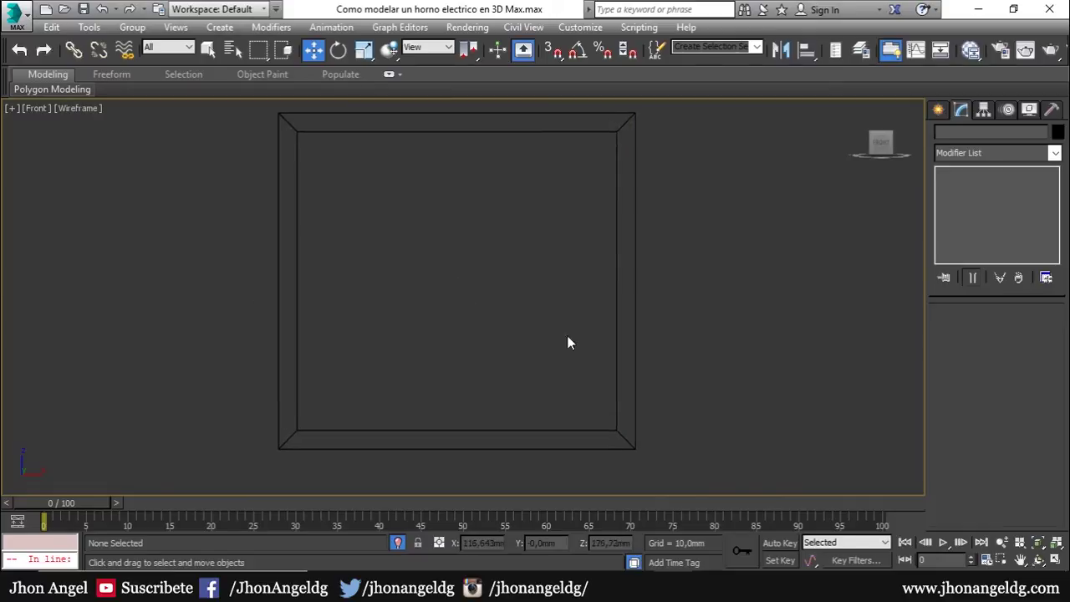
pyautogui.click(940, 111)
pyautogui.hotkey('alt', 'Tab')
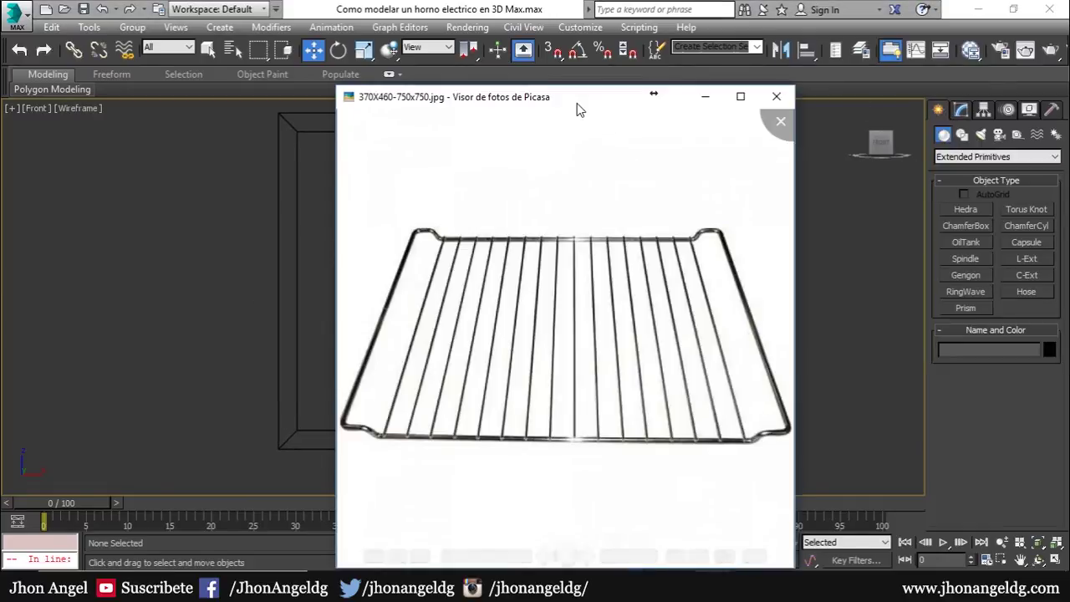
pyautogui.click(776, 95)
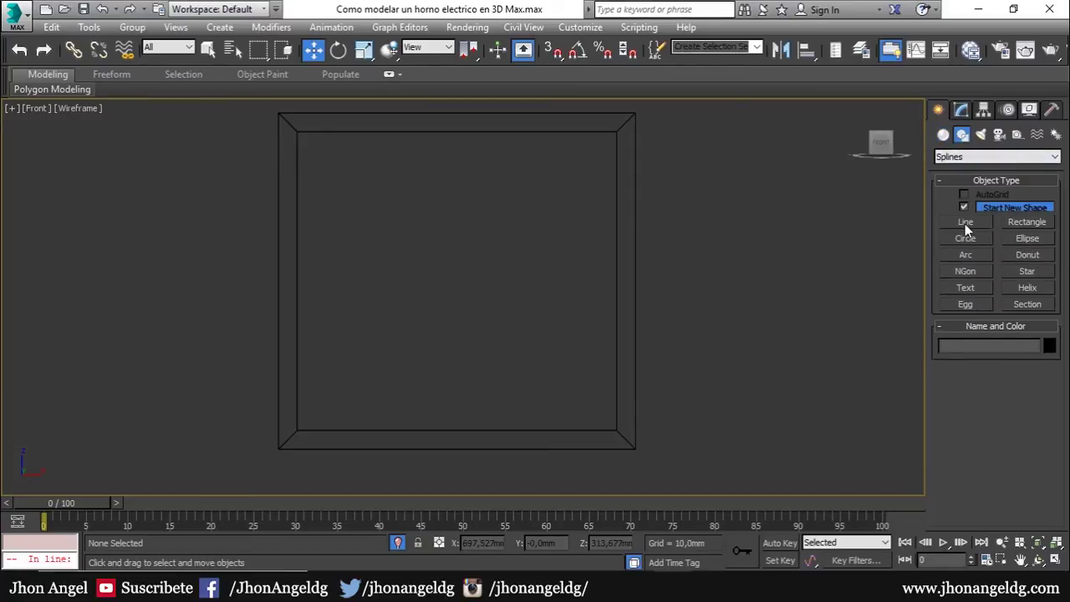
# Draw a five-point rack-wire line across the oven cavity with both ends bent upward.
pyautogui.click(965, 224)
pyautogui.click(298, 362)
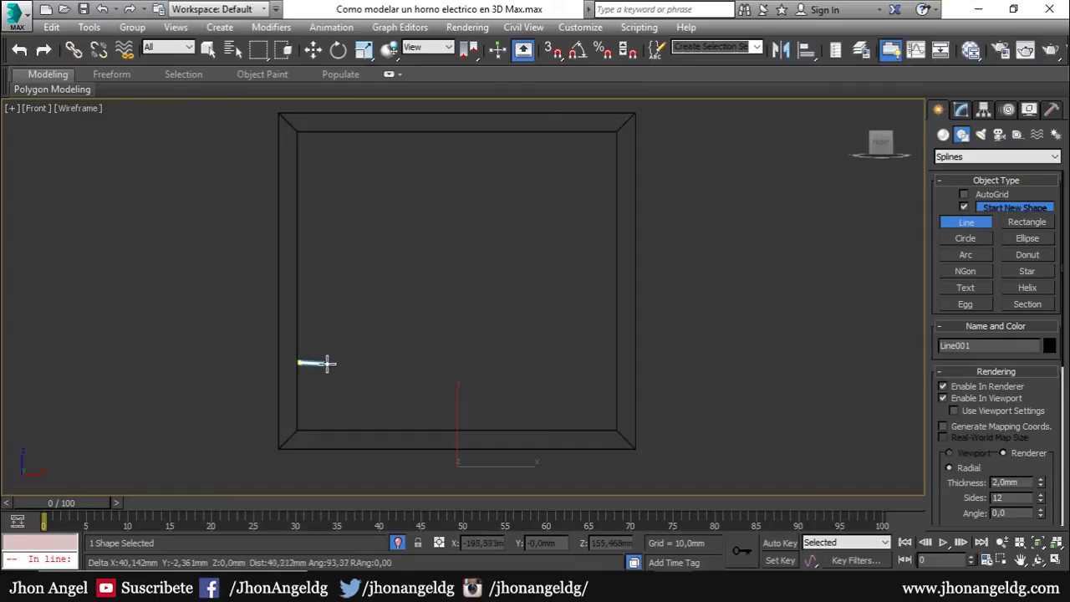
pyautogui.scroll(3, 313, 359)
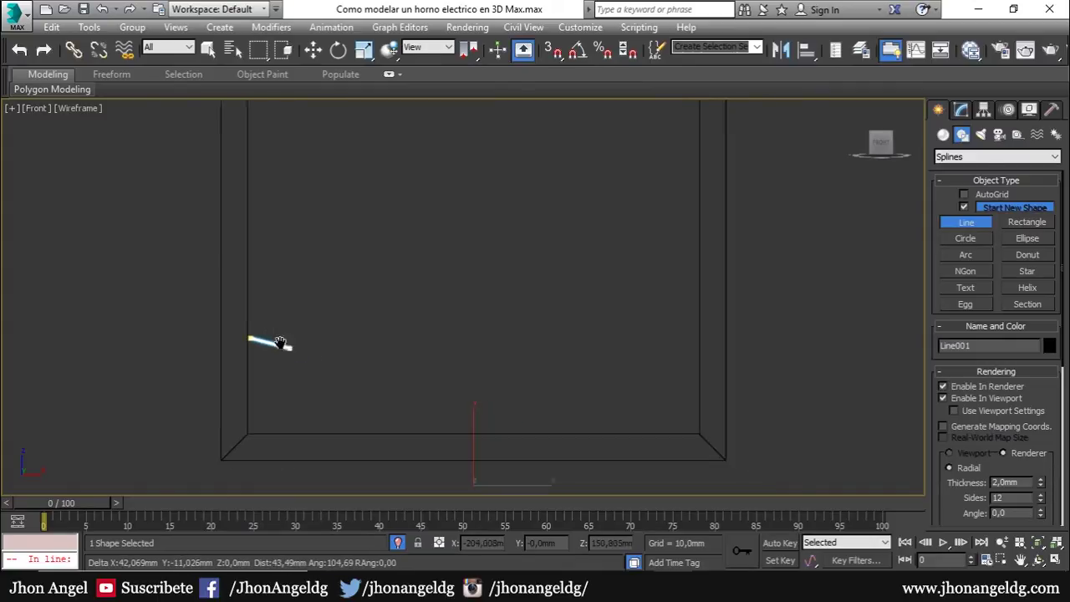
pyautogui.click(255, 328)
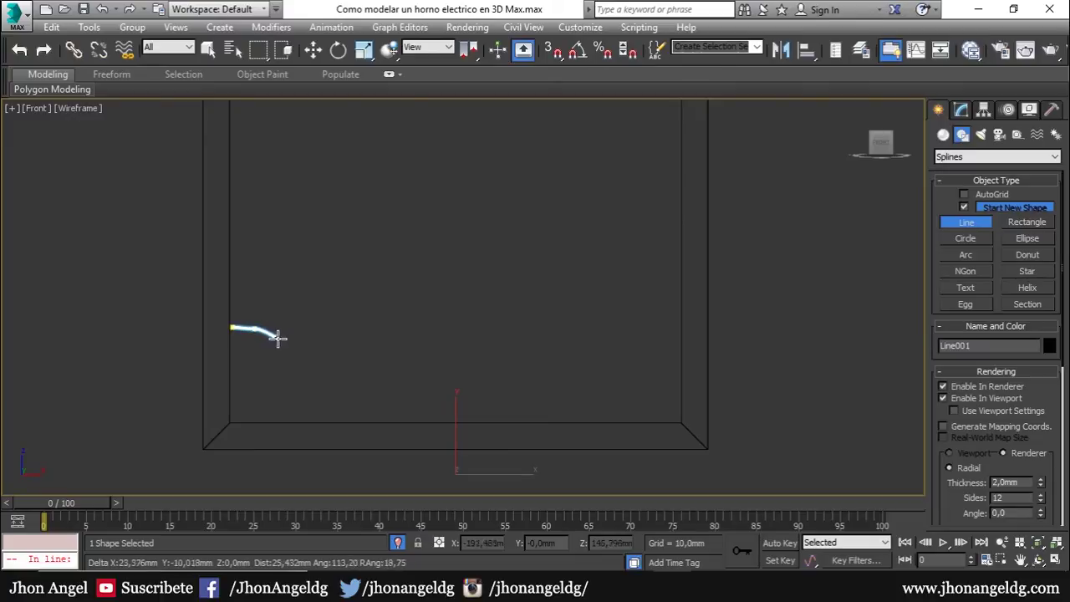
pyautogui.click(272, 347)
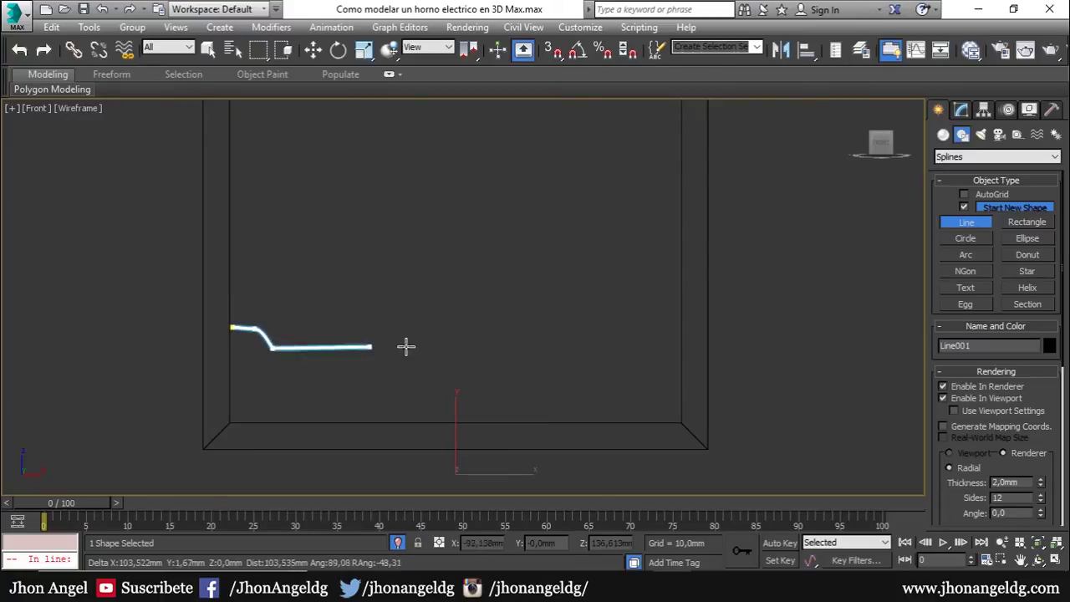
pyautogui.click(648, 350)
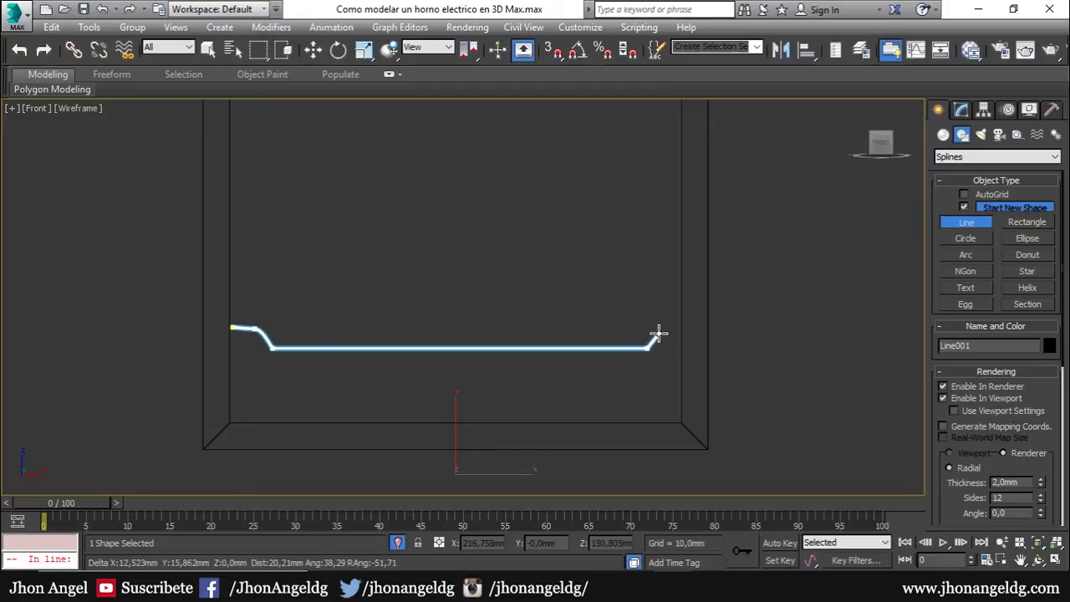
pyautogui.click(679, 328)
pyautogui.rightClick(686, 345)
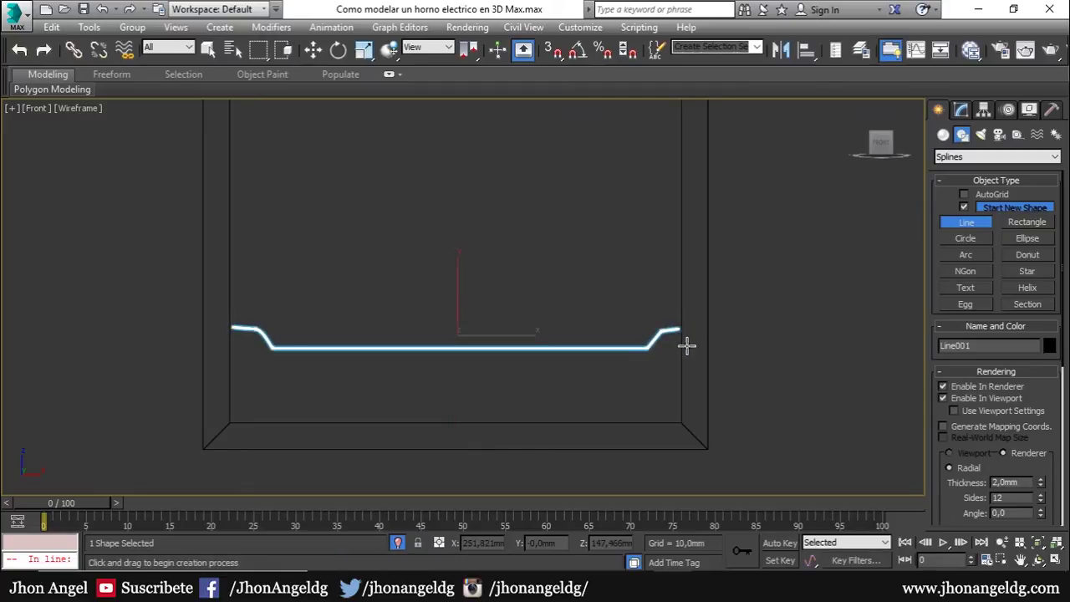
# Snap the line's left and right end vertices to the same height.
pyautogui.rightClick(649, 364)
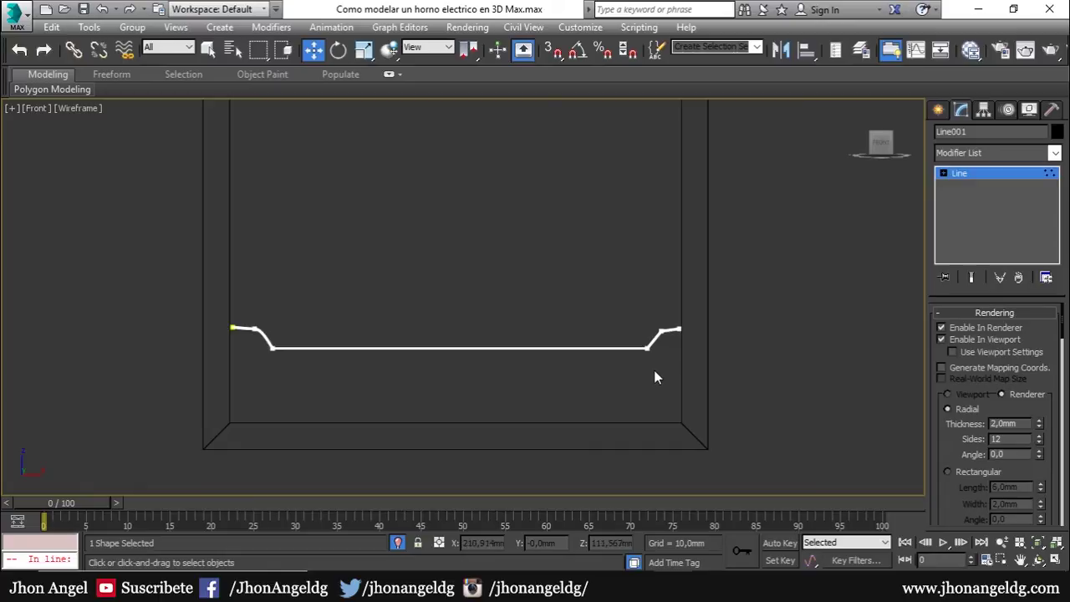
pyautogui.press('w')
pyautogui.press('s')
pyautogui.moveTo(655, 317); pyautogui.dragTo(255, 329)
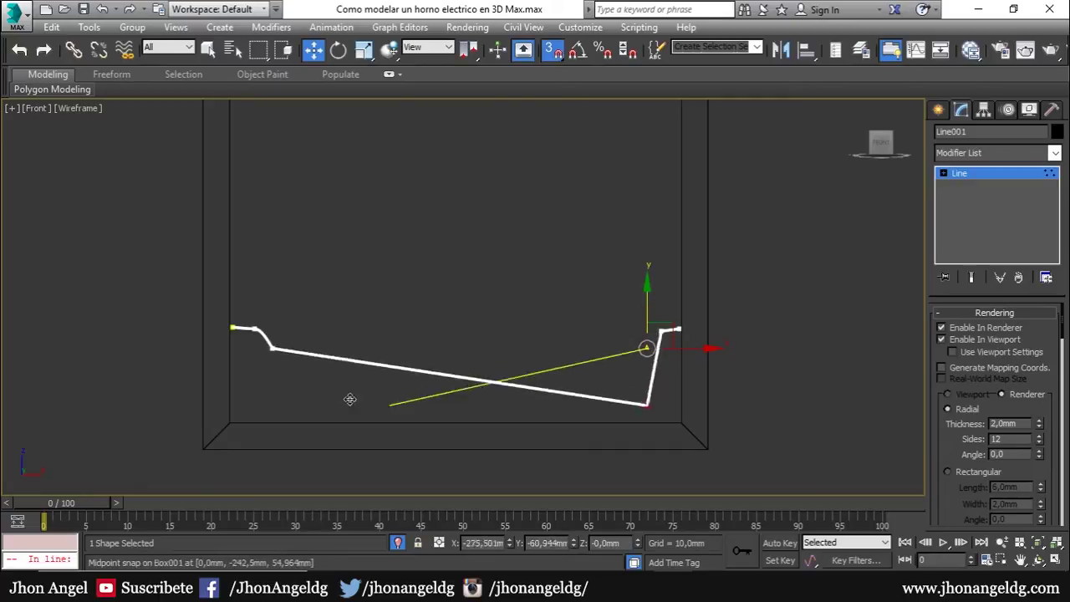
pyautogui.press('s')
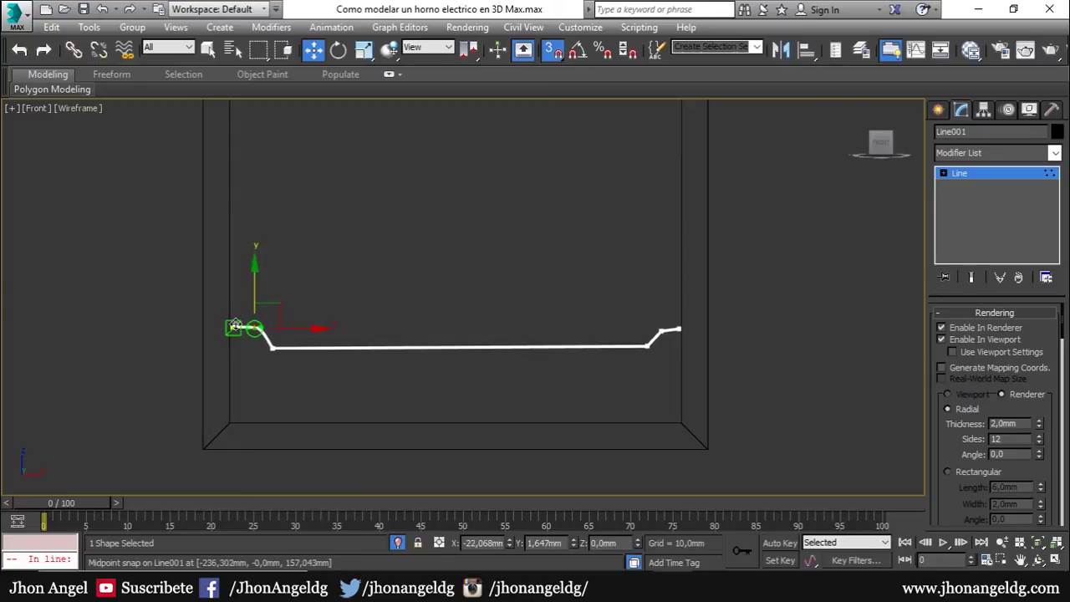
pyautogui.moveTo(673, 344)
pyautogui.mouseDown()
pyautogui.moveTo(670, 317)
pyautogui.moveTo(678, 328)
pyautogui.mouseUp()
pyautogui.press('s')
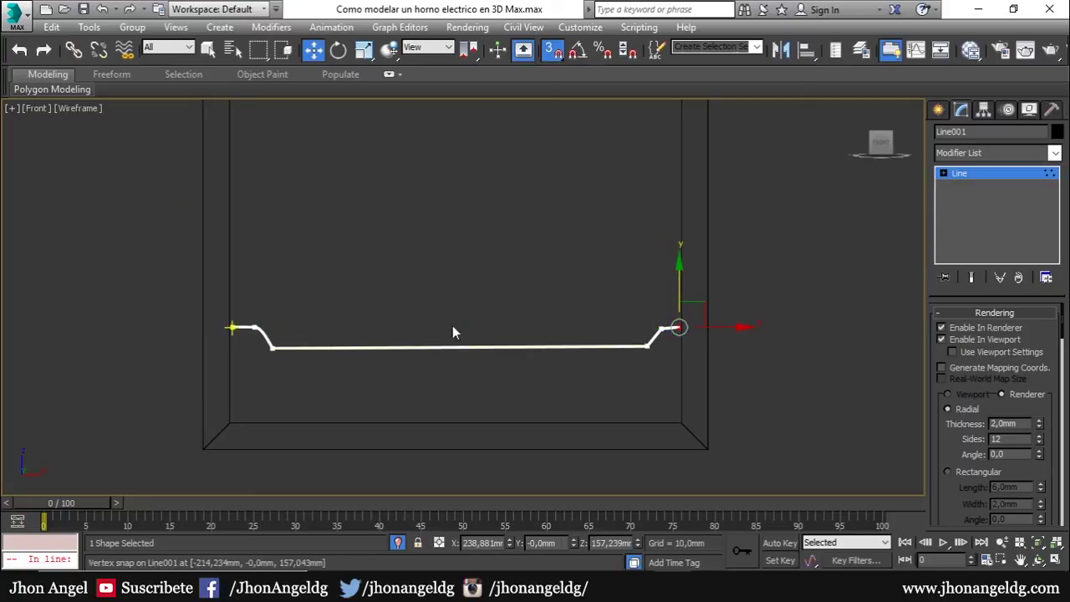
# Make the right bend vertex Bezier Corner and drag its handles into a smooth curve.
pyautogui.click(660, 329)
pyautogui.scroll(2, 668, 345)
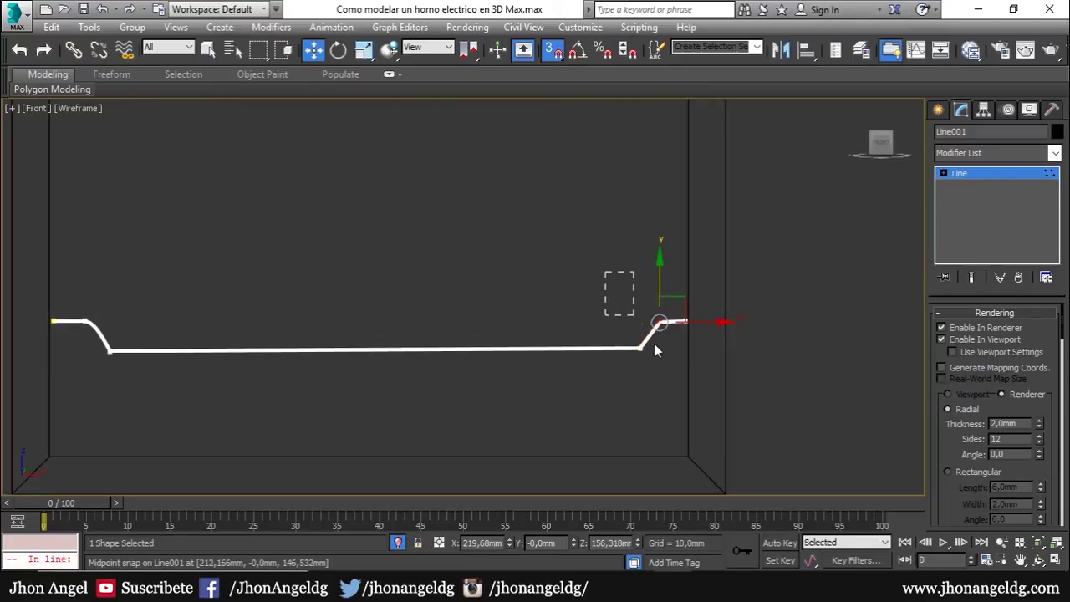
pyautogui.rightClick(583, 289)
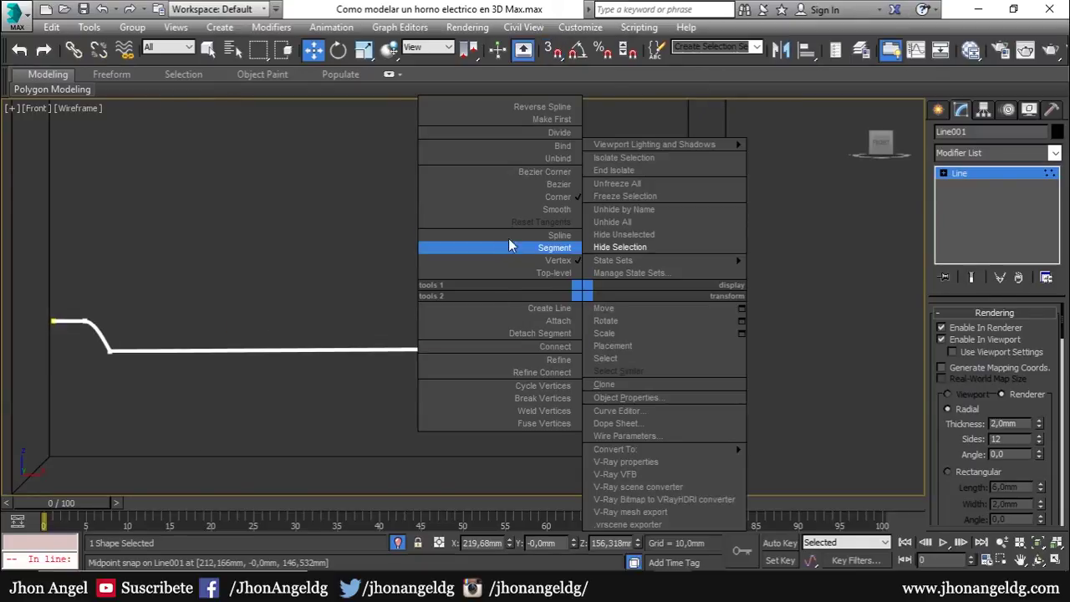
pyautogui.click(542, 171)
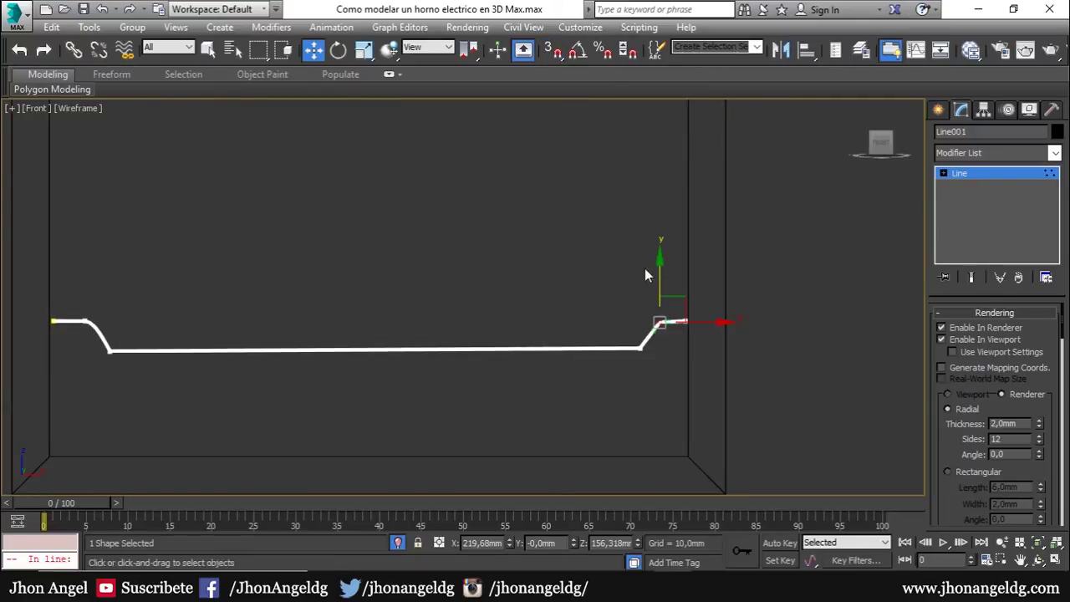
pyautogui.scroll(2, 661, 318)
pyautogui.scroll(2, 656, 322)
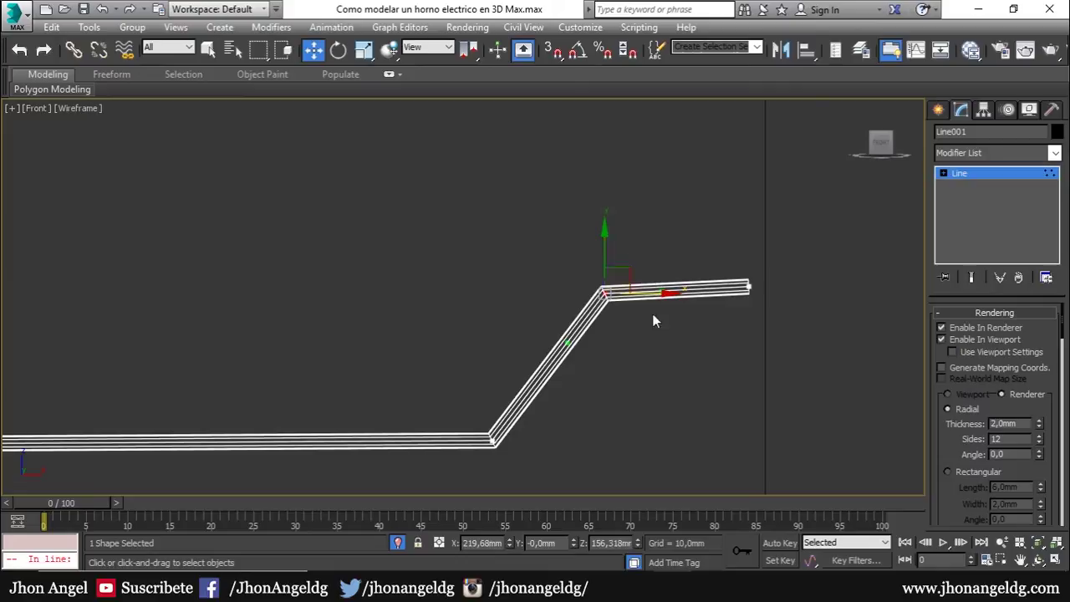
pyautogui.scroll(2, 654, 320)
pyautogui.moveTo(677, 277); pyautogui.dragTo(672, 250)
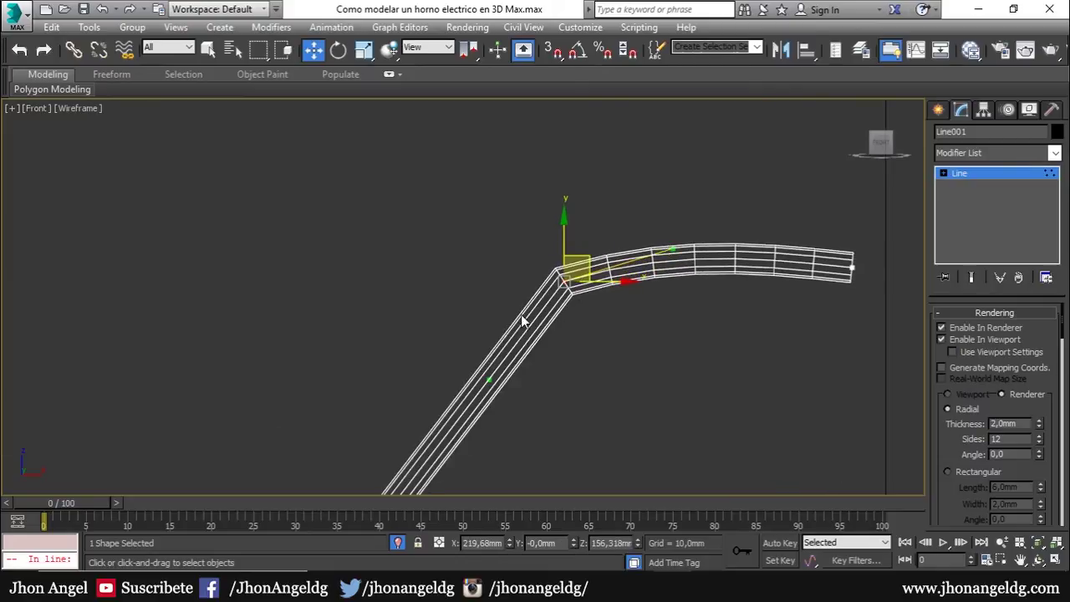
pyautogui.scroll(-3, 521, 320)
pyautogui.moveTo(541, 254); pyautogui.dragTo(500, 227)
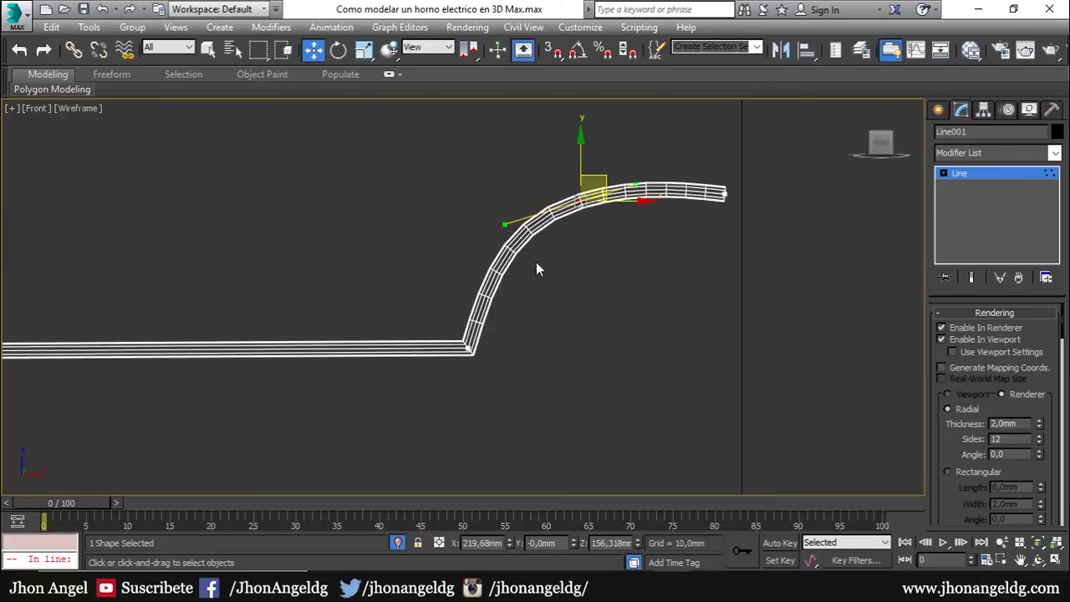
pyautogui.scroll(-4, 536, 266)
pyautogui.moveTo(546, 293); pyautogui.dragTo(703, 301, button='middle')
pyautogui.scroll(-3, 702, 301)
# Reposition the upper left bend vertex and adjust its curvature.
pyautogui.moveTo(108, 315); pyautogui.dragTo(235, 343, button='middle')
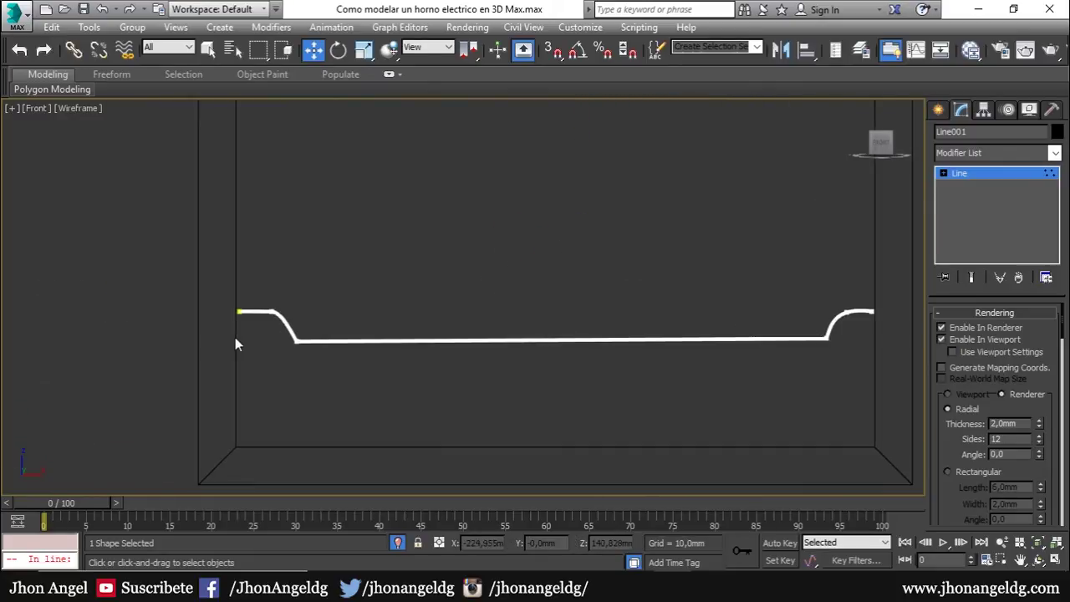
pyautogui.scroll(3, 235, 339)
pyautogui.scroll(2, 323, 305)
pyautogui.scroll(2, 331, 301)
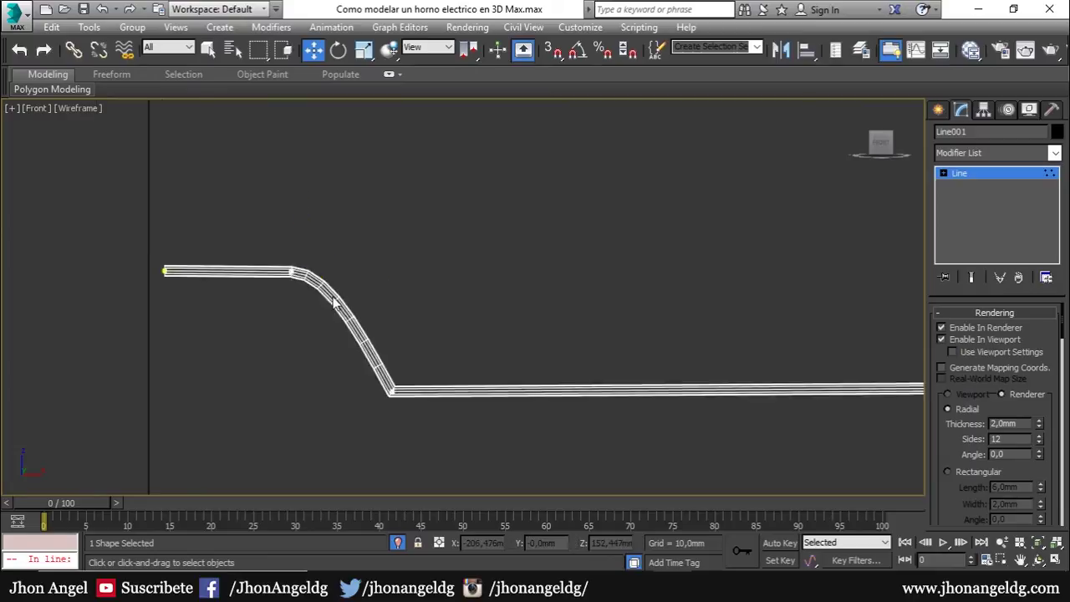
pyautogui.scroll(2, 334, 305)
pyautogui.click(251, 247)
pyautogui.moveTo(269, 224)
pyautogui.mouseDown()
pyautogui.moveTo(253, 279)
pyautogui.moveTo(216, 243)
pyautogui.mouseUp()
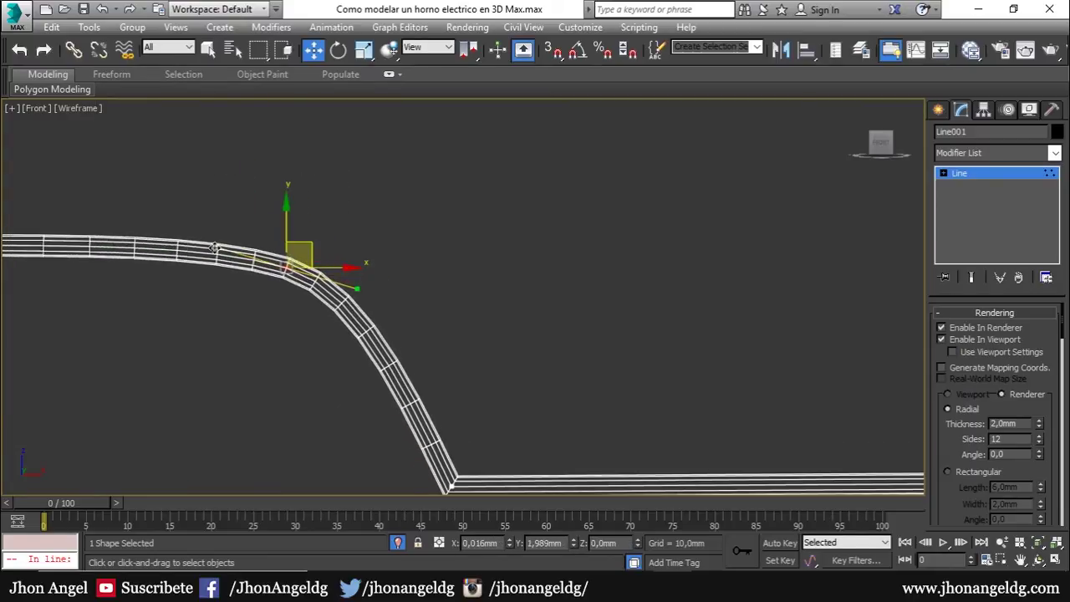
pyautogui.moveTo(356, 295); pyautogui.dragTo(404, 296)
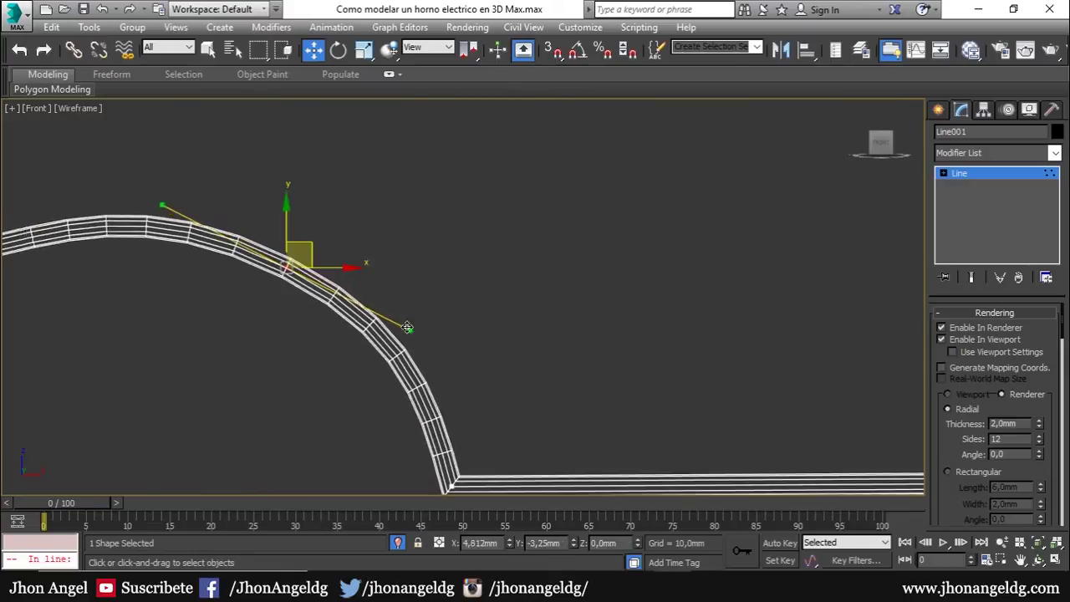
pyautogui.scroll(-1, 405, 294)
pyautogui.moveTo(405, 295); pyautogui.dragTo(627, 299, button='middle')
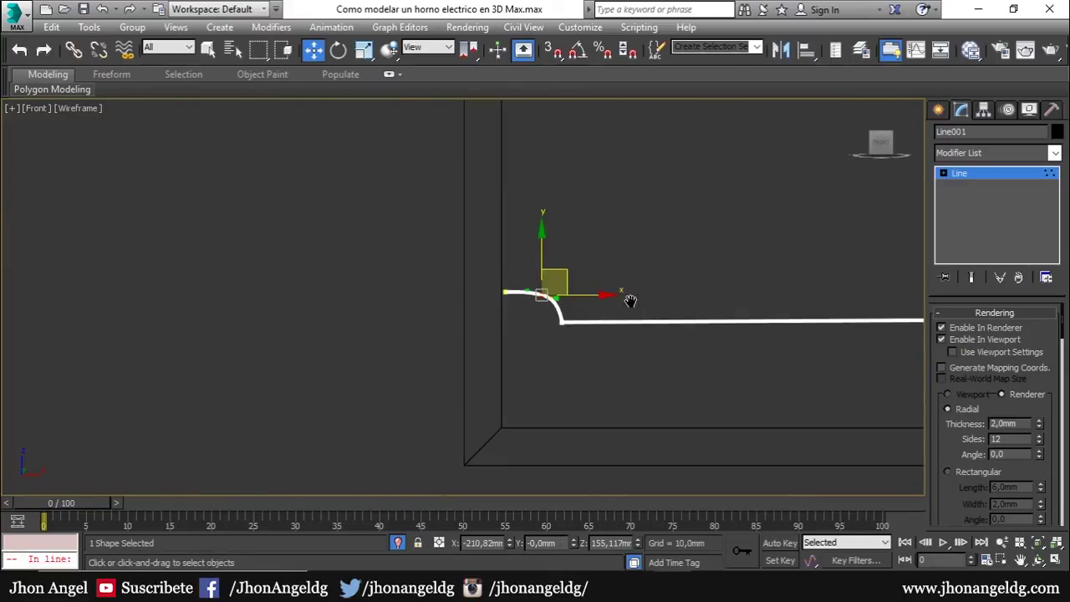
pyautogui.moveTo(705, 347); pyautogui.dragTo(504, 363, button='middle')
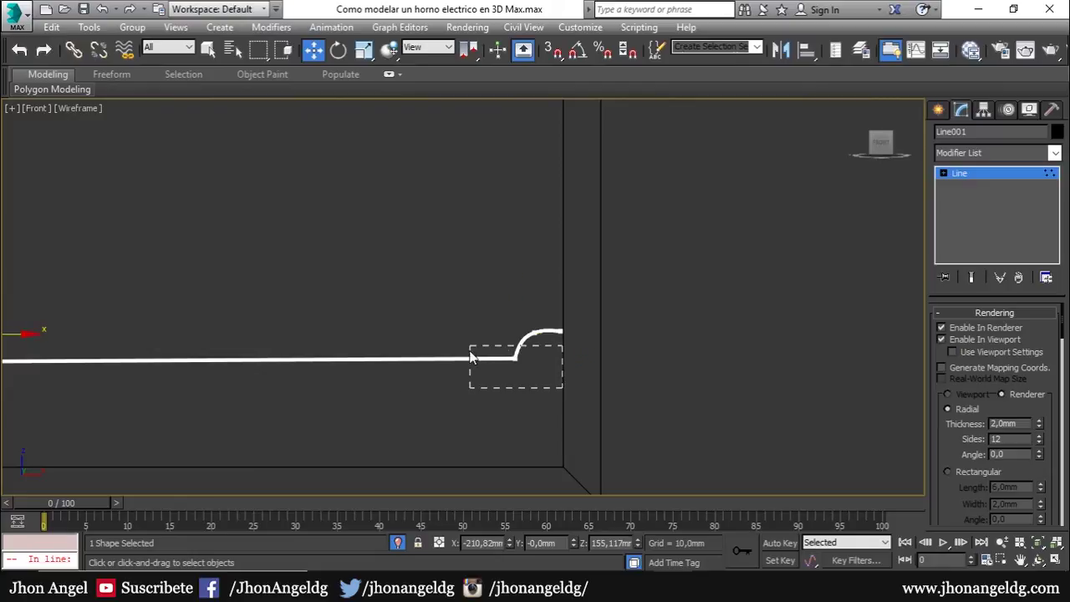
# Convert the lower left bend vertex to a Bezier type for a rounded curve.
pyautogui.moveTo(563, 388); pyautogui.dragTo(470, 354)
pyautogui.scroll(-2, 585, 371)
pyautogui.scroll(2, 382, 377)
pyautogui.click(354, 352)
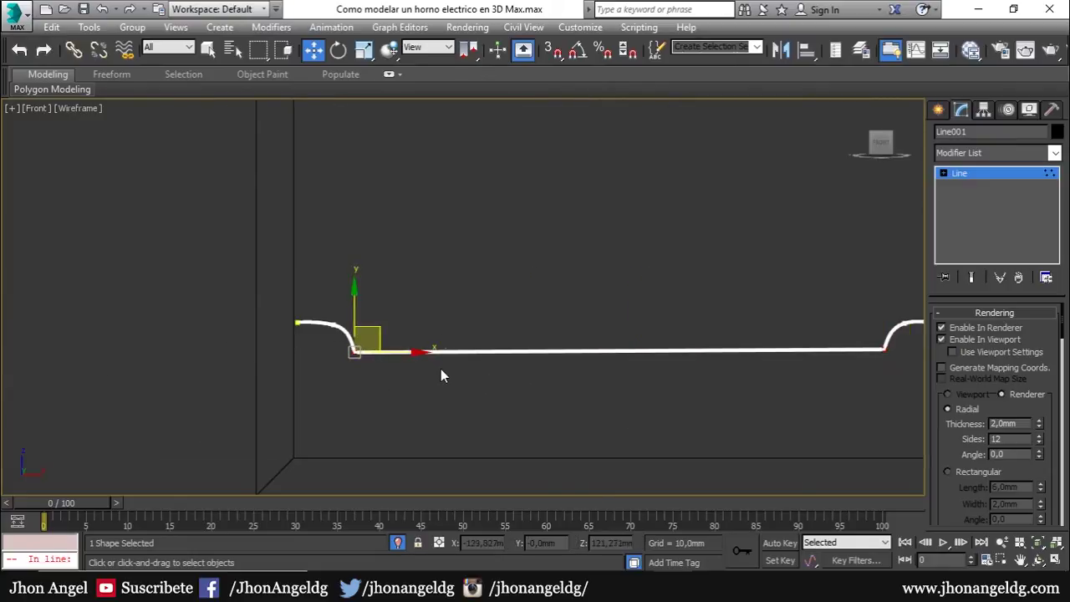
pyautogui.rightClick(437, 327)
pyautogui.click(335, 210)
pyautogui.scroll(4, 338, 265)
pyautogui.scroll(-1, 338, 264)
pyautogui.moveTo(557, 444); pyautogui.dragTo(519, 388, button='middle')
pyautogui.scroll(2, 420, 399)
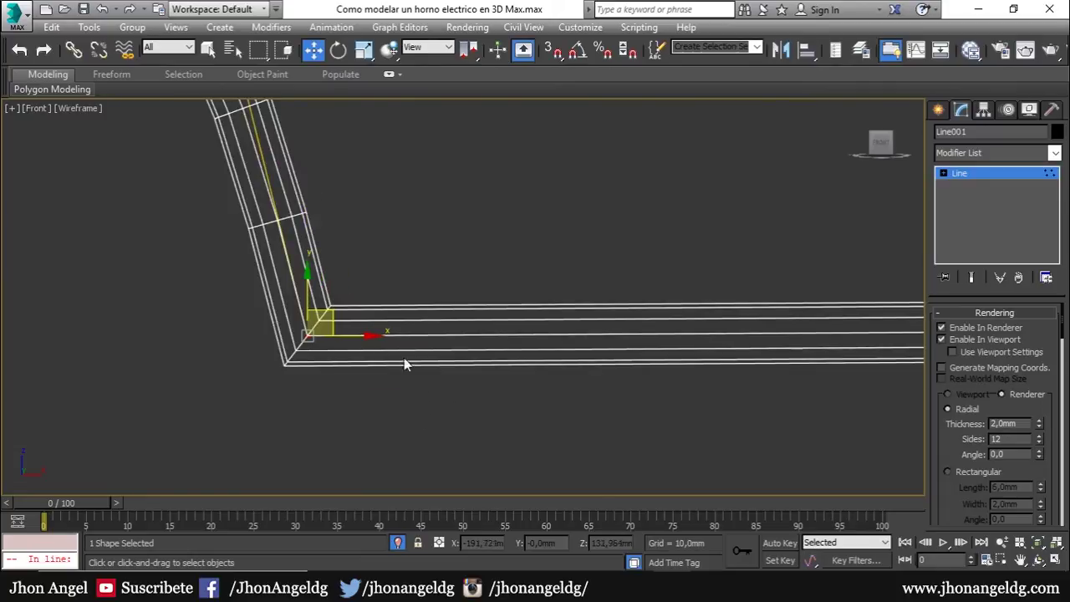
pyautogui.rightClick(322, 351)
pyautogui.click(284, 244)
# Fine-tune the left bend curve to mirror the right, then reselect the line.
pyautogui.moveTo(266, 309); pyautogui.dragTo(270, 310)
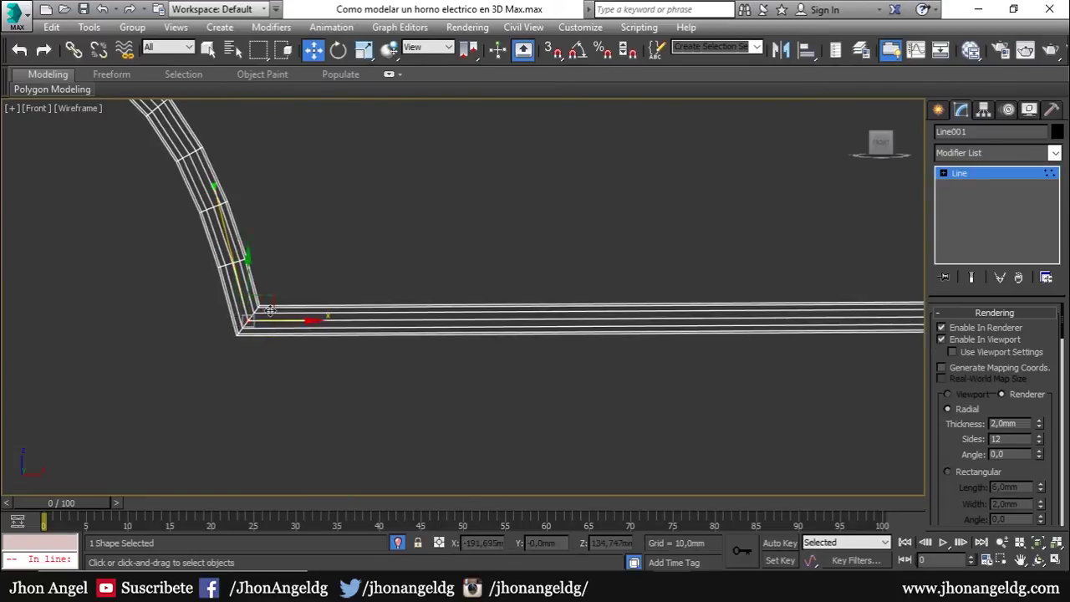
pyautogui.moveTo(213, 184); pyautogui.dragTo(216, 188)
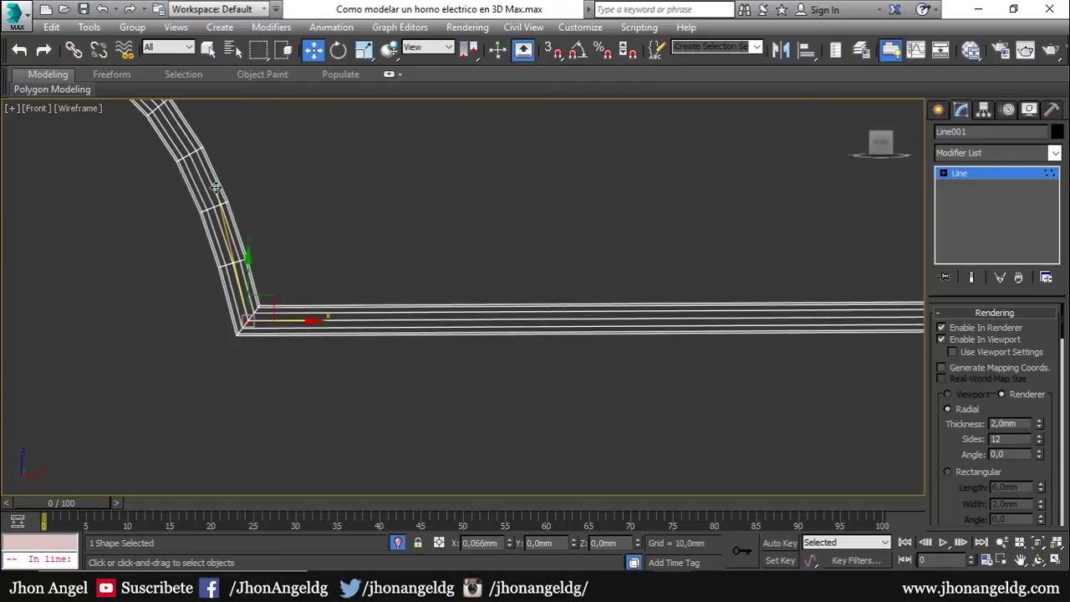
pyautogui.scroll(-2, 352, 402)
pyautogui.scroll(-2, 698, 394)
pyautogui.scroll(-2, 695, 337)
pyautogui.scroll(-1, 718, 346)
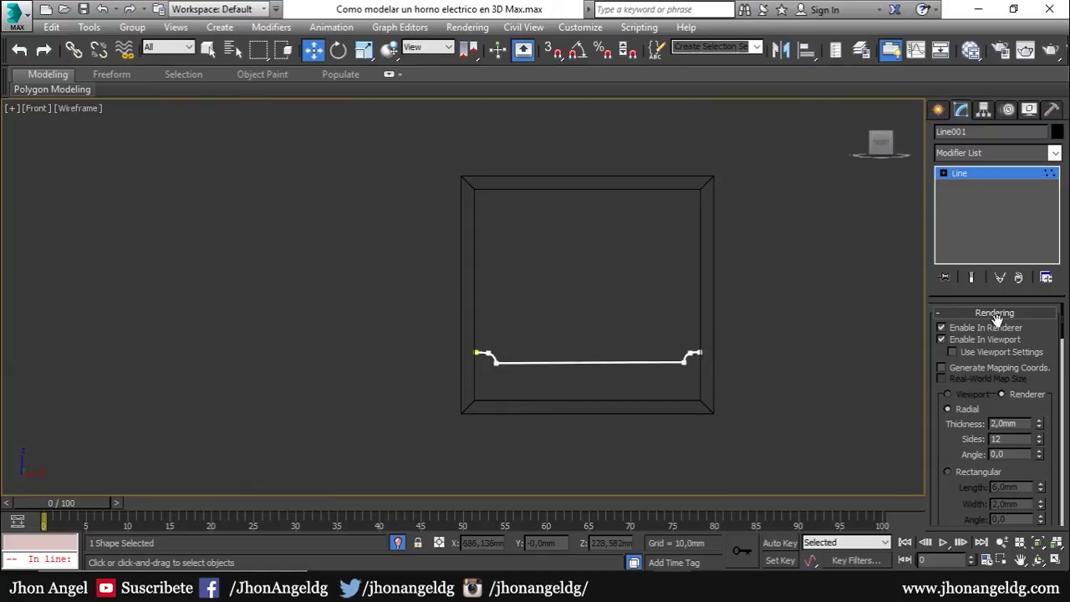
pyautogui.click(726, 331)
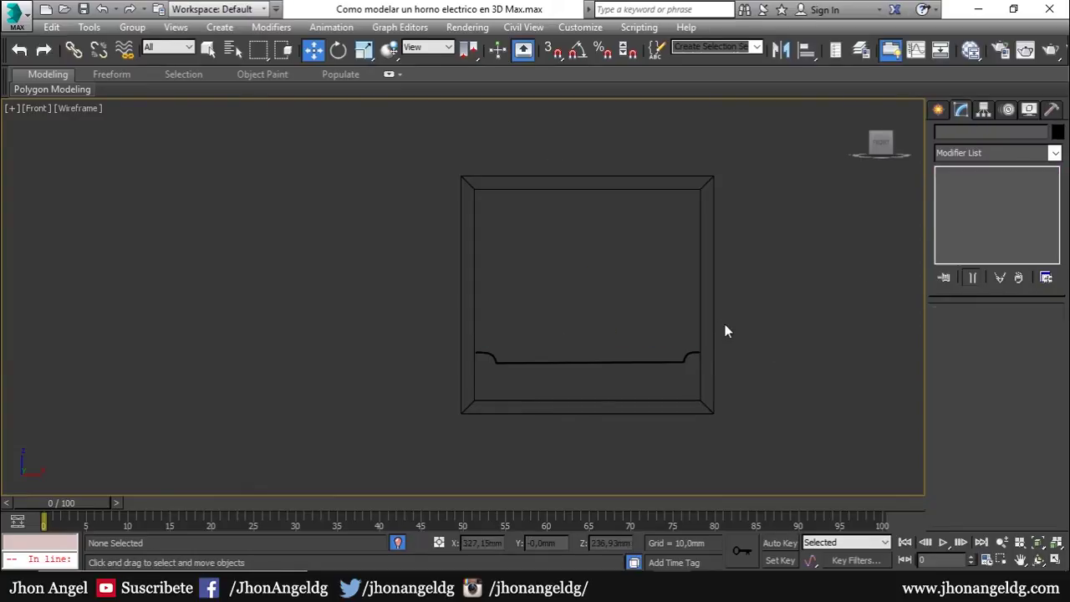
pyautogui.moveTo(641, 376); pyautogui.dragTo(590, 313)
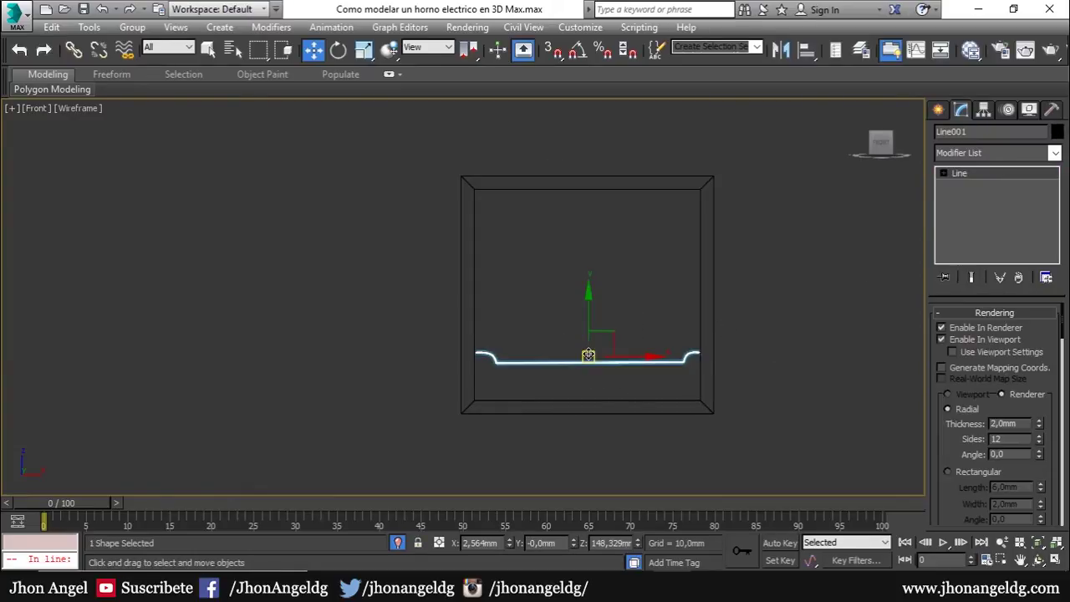
# In Top view, move the rack profile line toward the oven front.
pyautogui.press('t')
pyautogui.press('z')
pyautogui.scroll(-5, 589, 354)
pyautogui.scroll(1, 570, 381)
pyautogui.scroll(2, 570, 331)
pyautogui.moveTo(570, 332); pyautogui.dragTo(570, 358)
# Shift-drag a copy of the line, Line002, to the cavity's back wall.
pyautogui.scroll(1, 560, 368)
pyautogui.scroll(1, 556, 395)
pyautogui.keyDown('shift'); pyautogui.moveTo(556, 395); pyautogui.dragTo(560, 153); pyautogui.keyUp('shift')
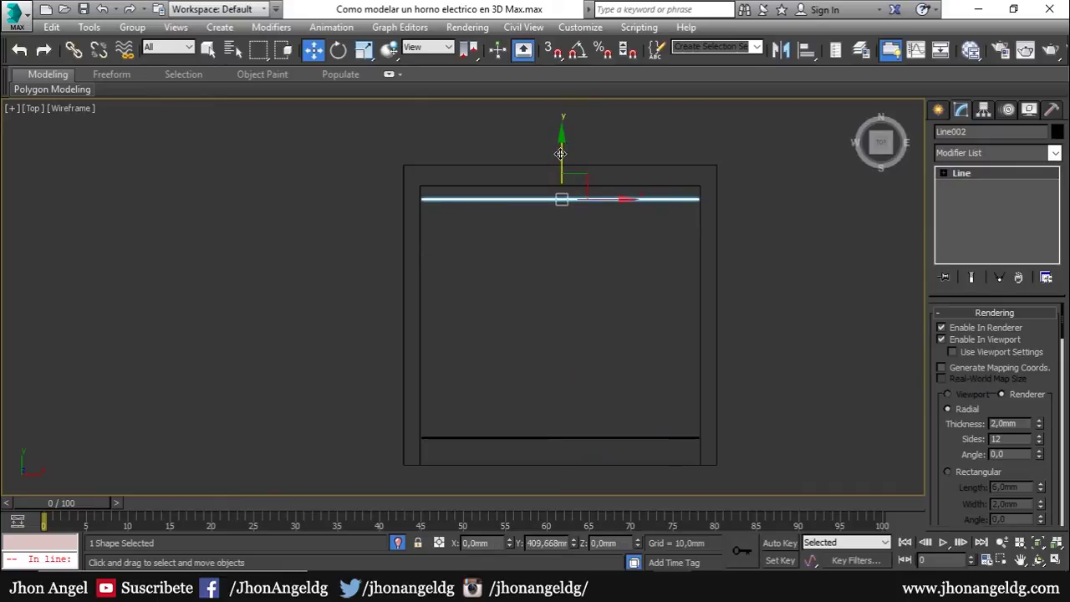
pyautogui.keyDown('shift'); pyautogui.moveTo(561, 153); pyautogui.dragTo(560, 164); pyautogui.keyUp('shift')
pyautogui.click(535, 356)
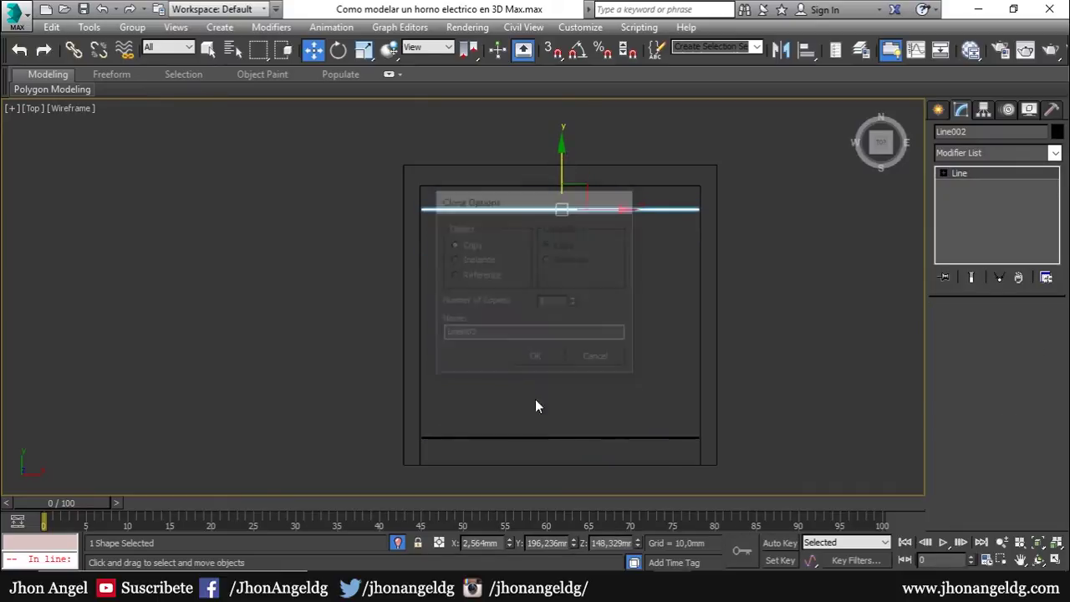
# Select both rack wires and hide everything else with Hide Unselected.
pyautogui.keyDown('ctrl'); pyautogui.click(450, 439); pyautogui.keyUp('ctrl')
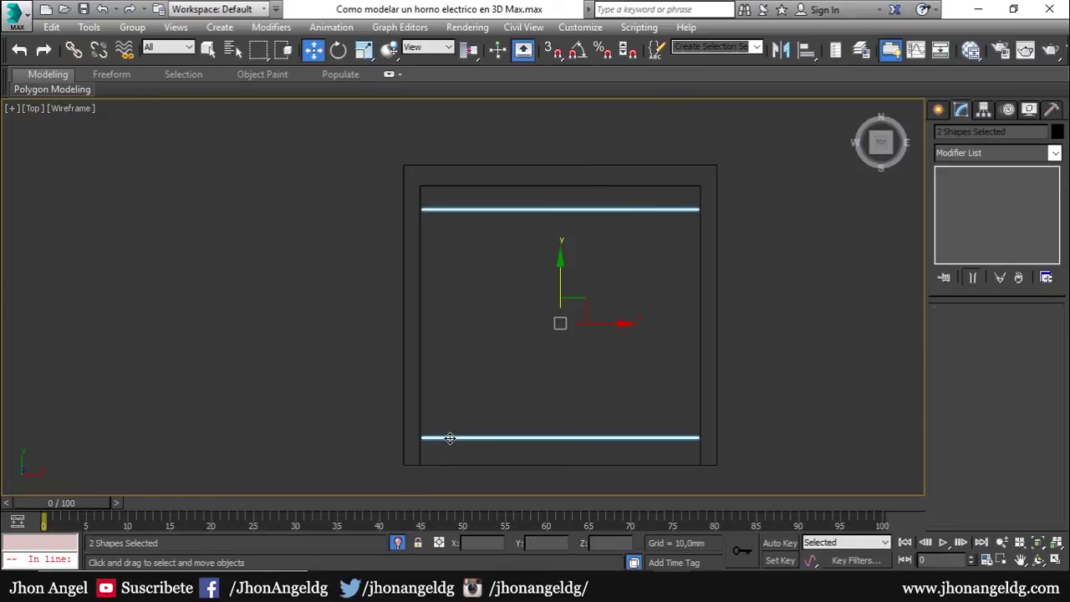
pyautogui.rightClick(449, 438)
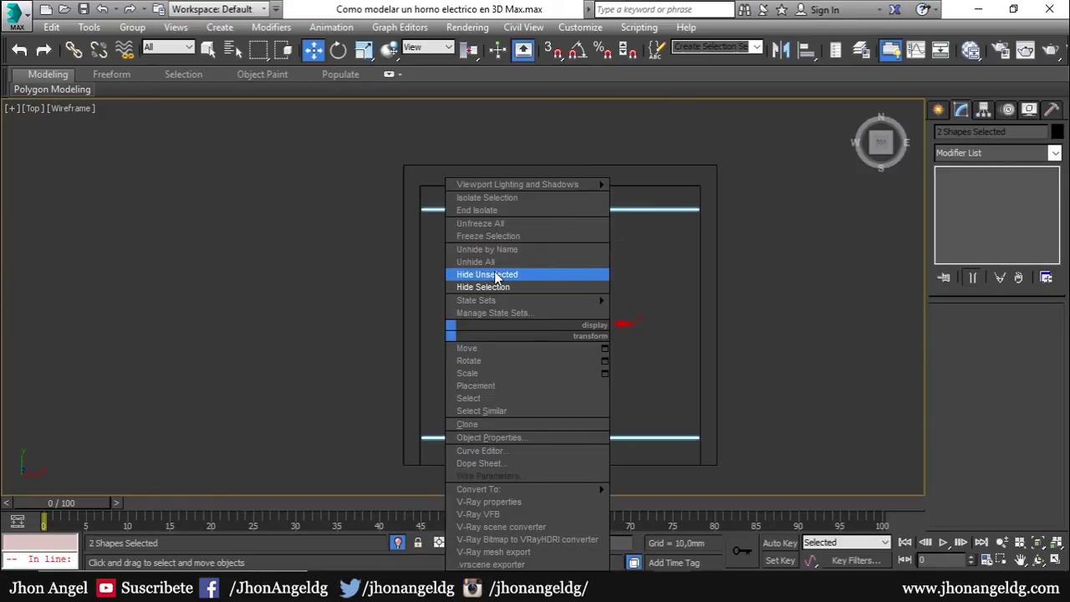
pyautogui.click(496, 278)
pyautogui.keyDown('alt'); pyautogui.moveTo(501, 382); pyautogui.dragTo(502, 293, button='middle'); pyautogui.keyUp('alt')
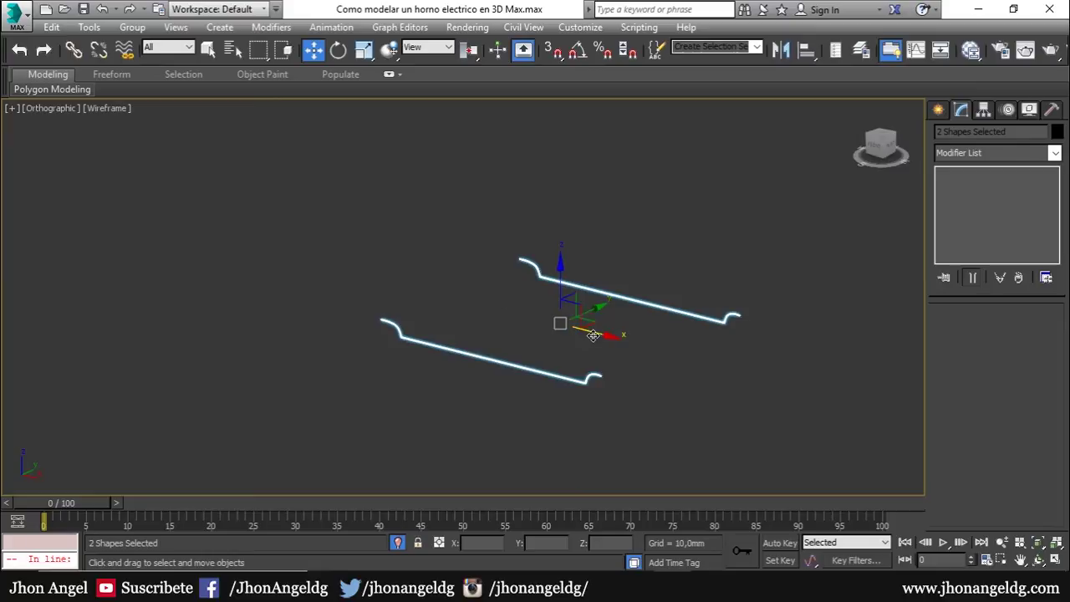
# In Top view, draw a vertex-snapped line joining the right ends of the back and front rack wires.
pyautogui.press('t')
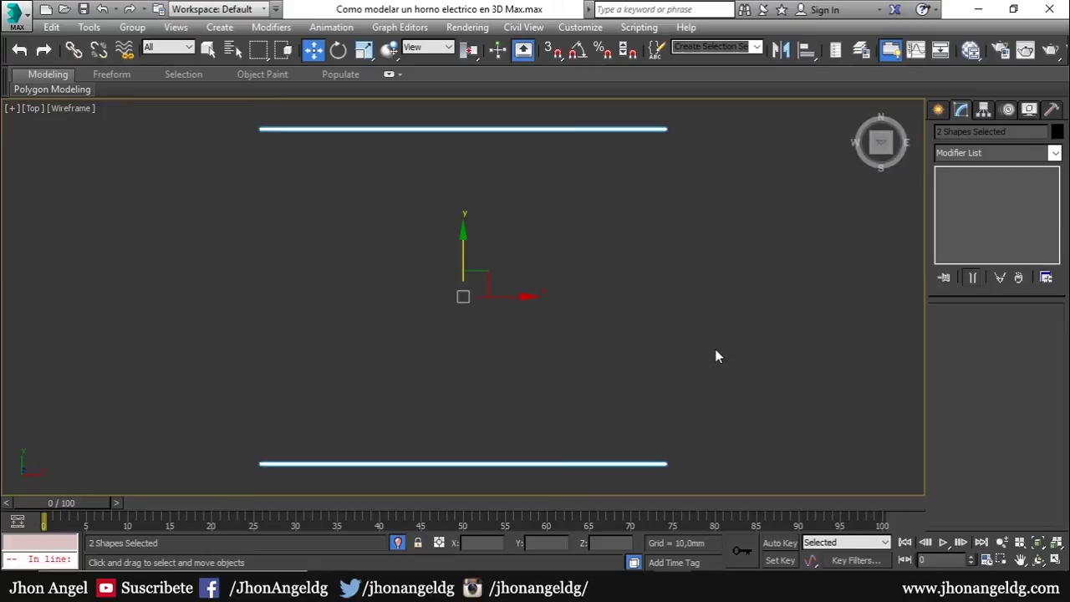
pyautogui.click(718, 278)
pyautogui.click(612, 129)
pyautogui.click(940, 111)
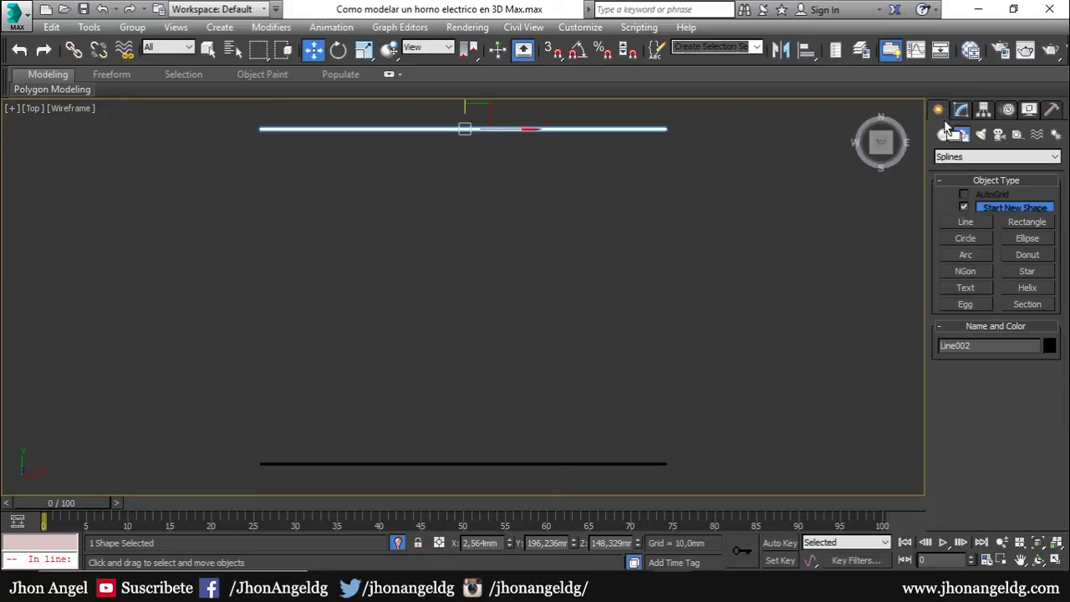
pyautogui.click(966, 222)
pyautogui.scroll(4, 678, 125)
pyautogui.scroll(2, 669, 142)
pyautogui.scroll(2, 667, 148)
pyautogui.press('s')
pyautogui.click(647, 144)
pyautogui.scroll(-2, 657, 234)
pyautogui.scroll(-2, 657, 184)
pyautogui.scroll(2, 669, 268)
pyautogui.scroll(2, 622, 339)
pyautogui.scroll(2, 626, 306)
pyautogui.scroll(2, 596, 299)
pyautogui.click(596, 299)
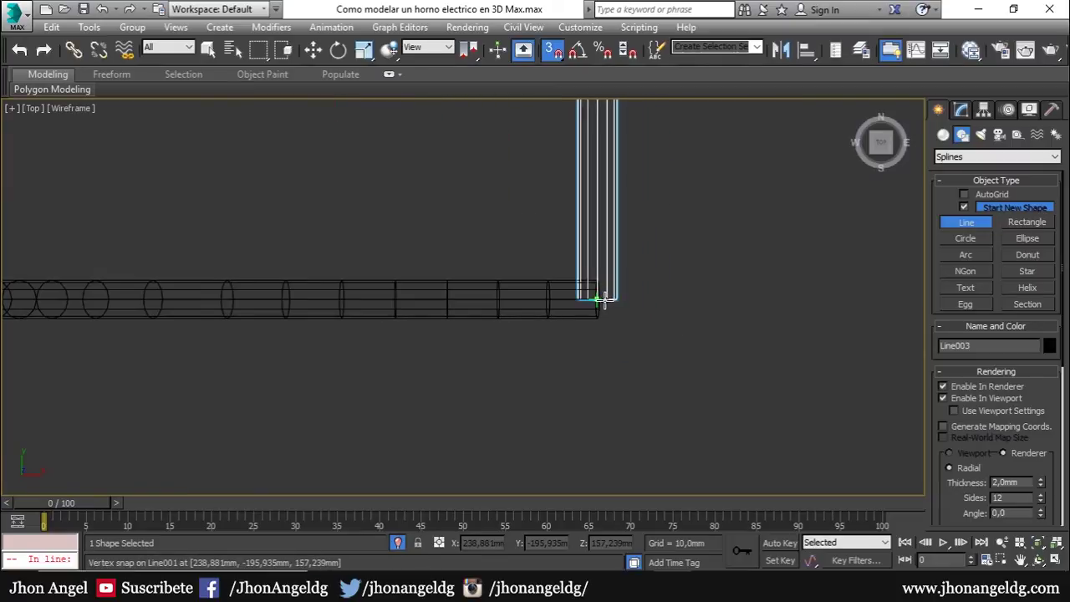
pyautogui.rightClick(602, 299)
pyautogui.scroll(-2, 618, 288)
pyautogui.scroll(-2, 702, 244)
pyautogui.scroll(-2, 674, 394)
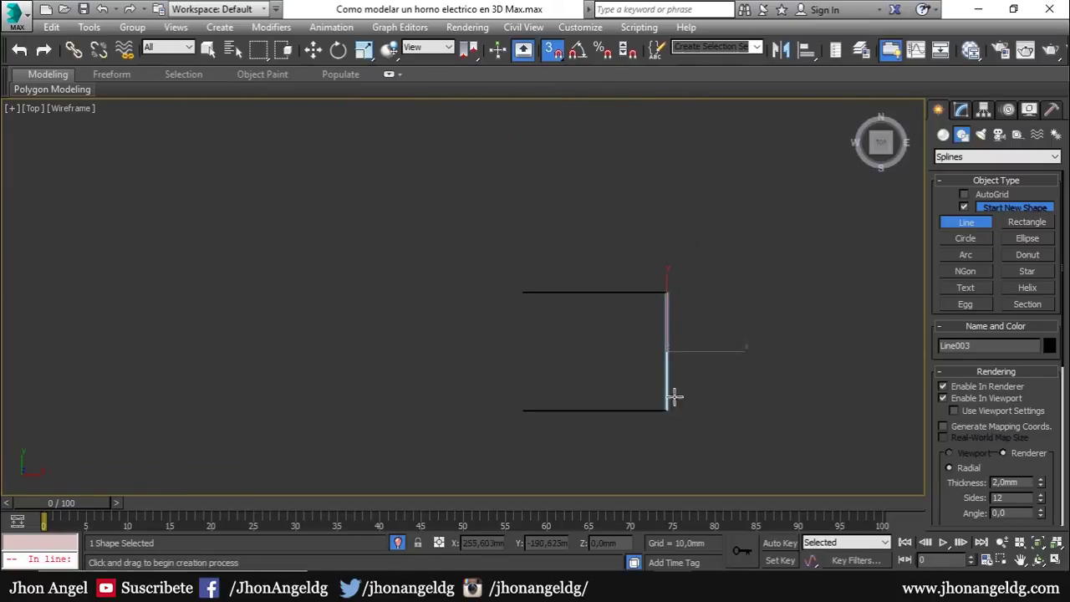
pyautogui.scroll(2, 679, 340)
pyautogui.scroll(-2, 679, 347)
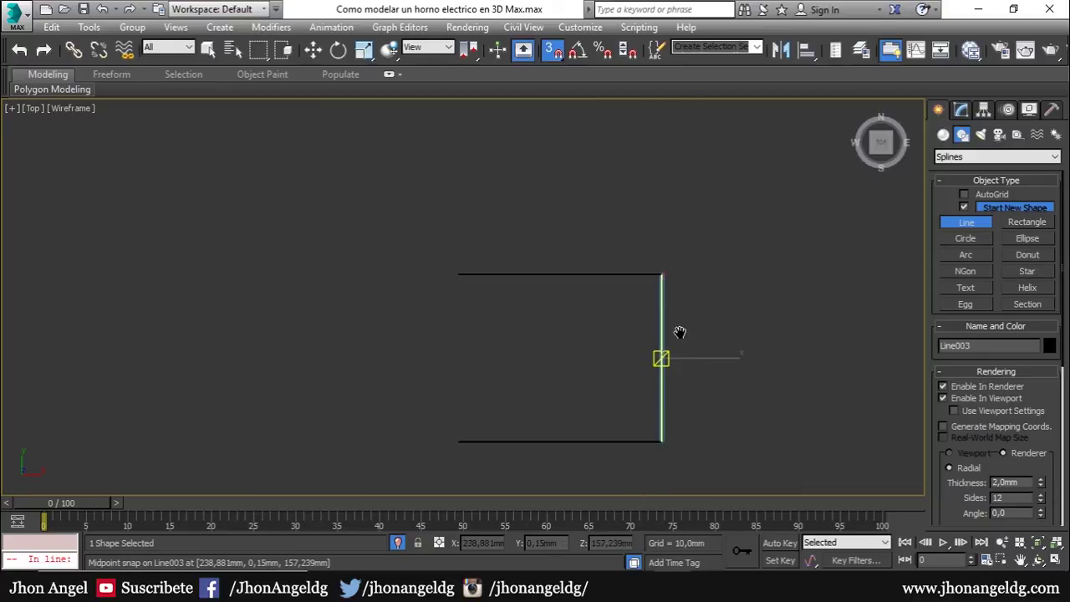
# Shift-move a copy of that crosswise line onto the frame's left ends as Line004.
pyautogui.press('w')
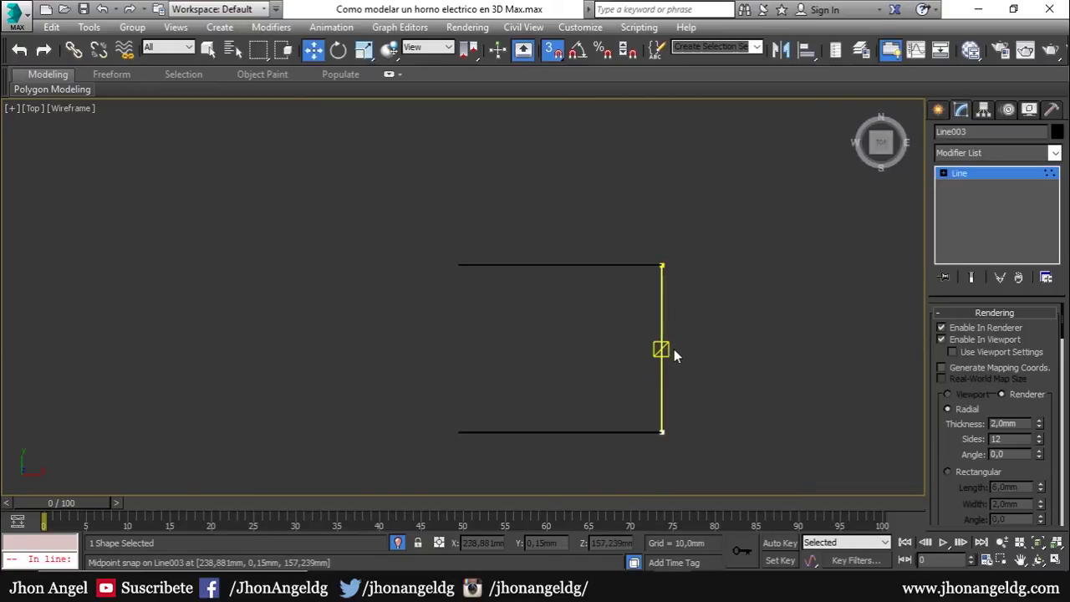
pyautogui.click(658, 269)
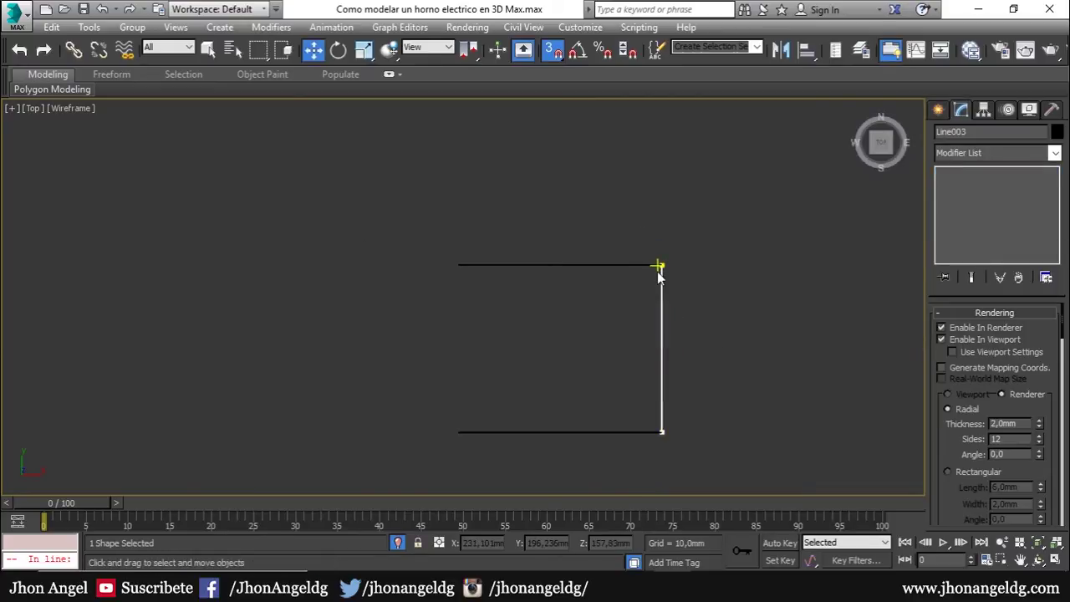
pyautogui.keyDown('shift'); pyautogui.moveTo(697, 348); pyautogui.dragTo(450, 259); pyautogui.keyUp('shift')
pyautogui.click(546, 367)
pyautogui.scroll(5, 466, 268)
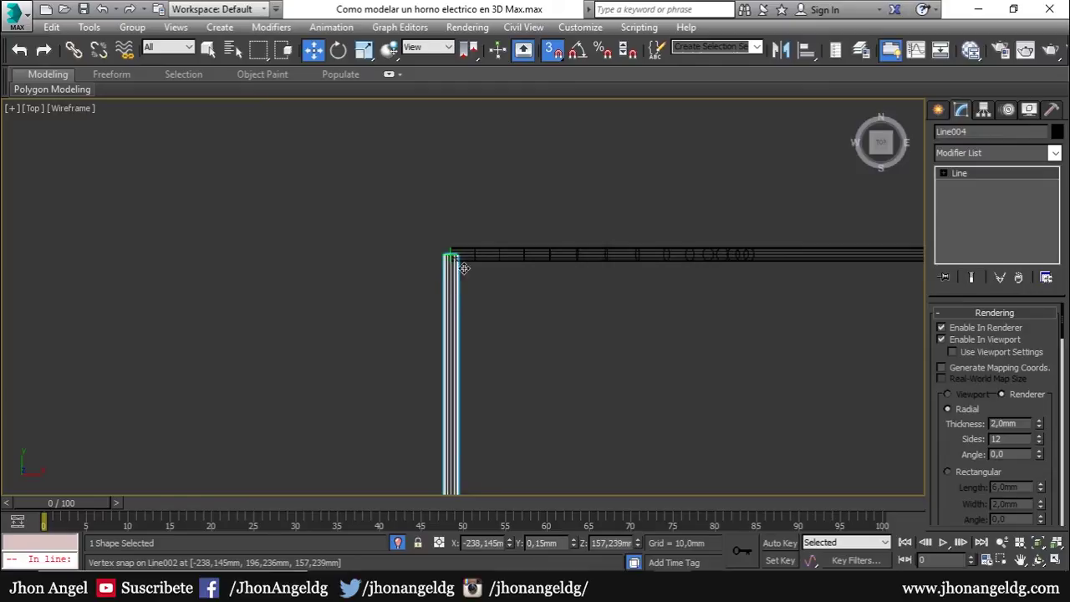
# Clone the left crosswise wire rightward into a row of evenly spaced copies.
pyautogui.scroll(-4, 464, 267)
pyautogui.moveTo(541, 422); pyautogui.dragTo(516, 296, button='middle')
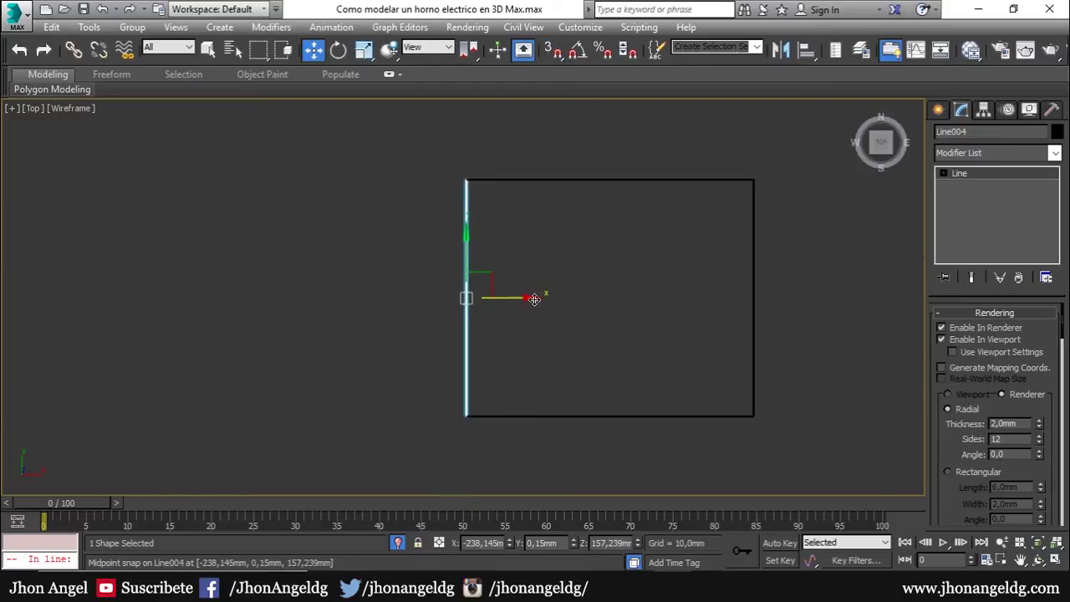
pyautogui.keyDown('shift'); pyautogui.moveTo(535, 299); pyautogui.dragTo(544, 298); pyautogui.keyUp('shift')
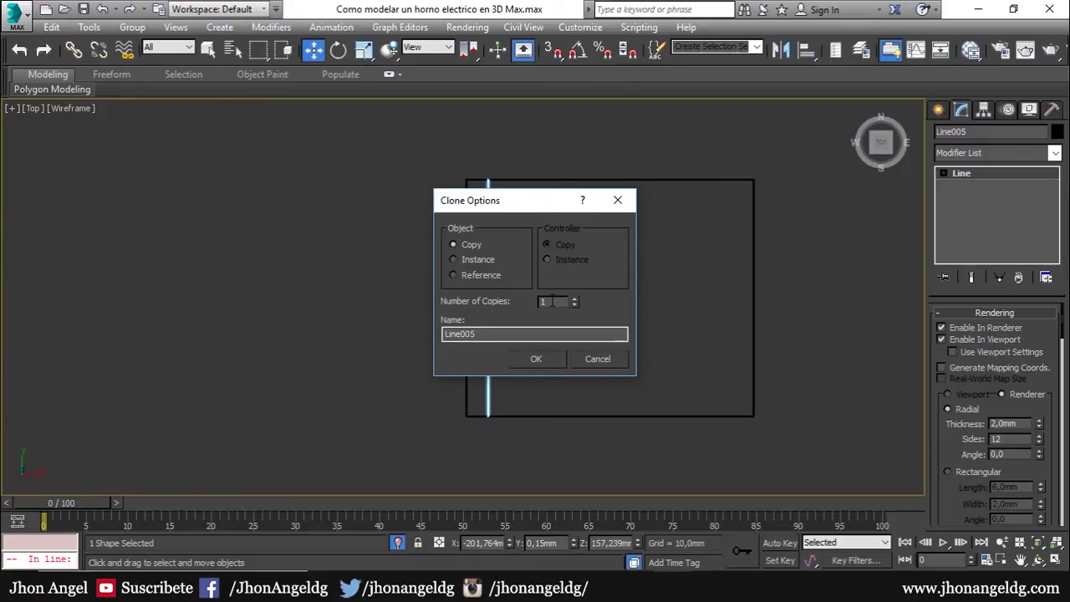
pyautogui.click(531, 363)
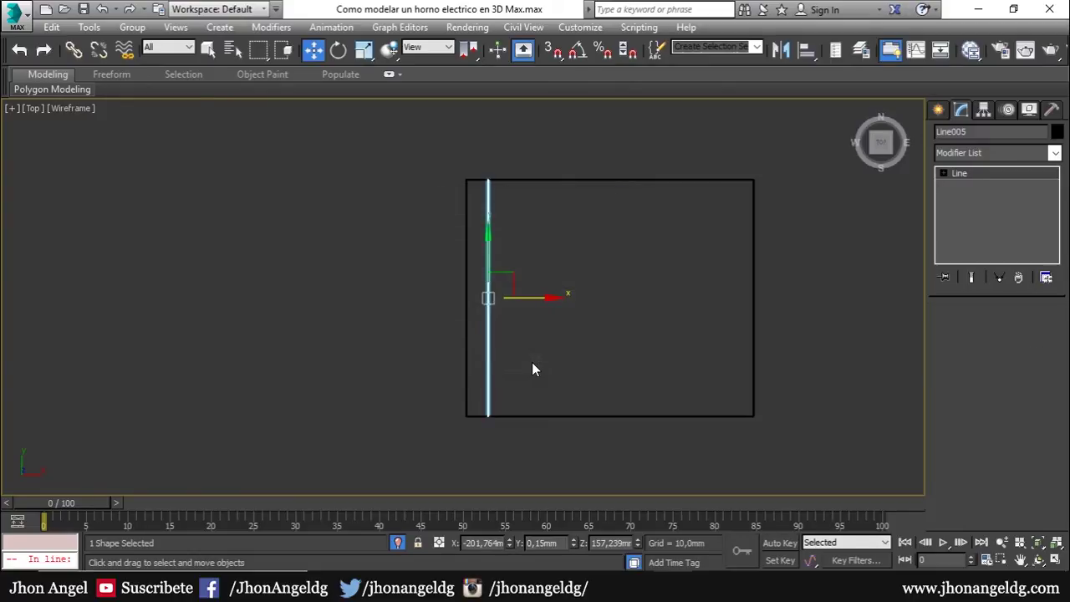
# Clone three of the wires further right to fill the frame up to Line017.
pyautogui.click(711, 346)
pyautogui.moveTo(705, 337); pyautogui.dragTo(629, 311)
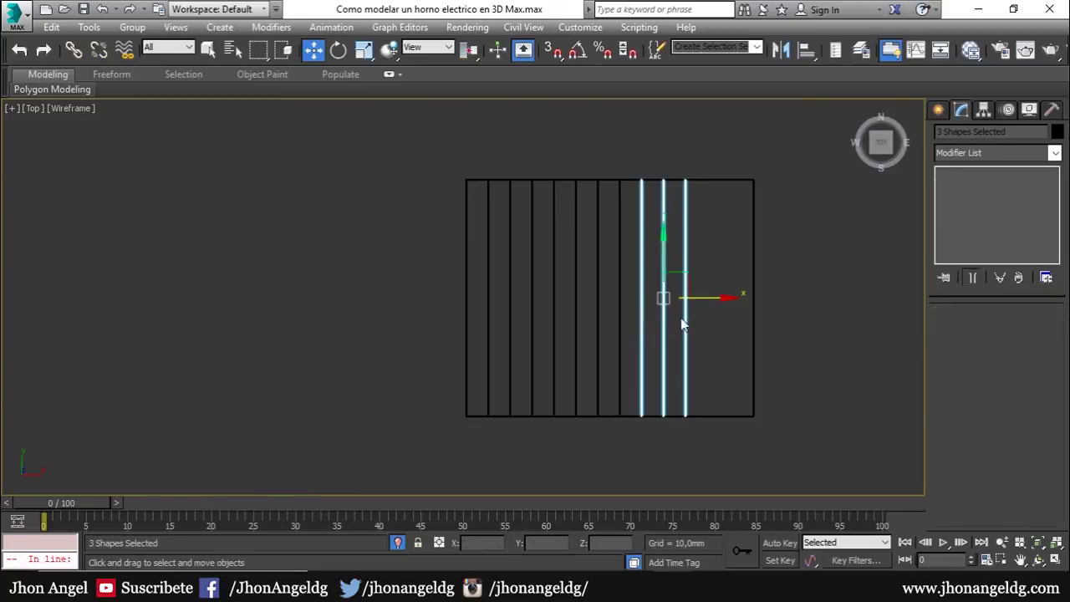
pyautogui.moveTo(703, 295)
pyautogui.mouseDown()
pyautogui.moveTo(764, 294)
pyautogui.moveTo(752, 290)
pyautogui.mouseUp()
pyautogui.click(531, 363)
pyautogui.click(752, 252)
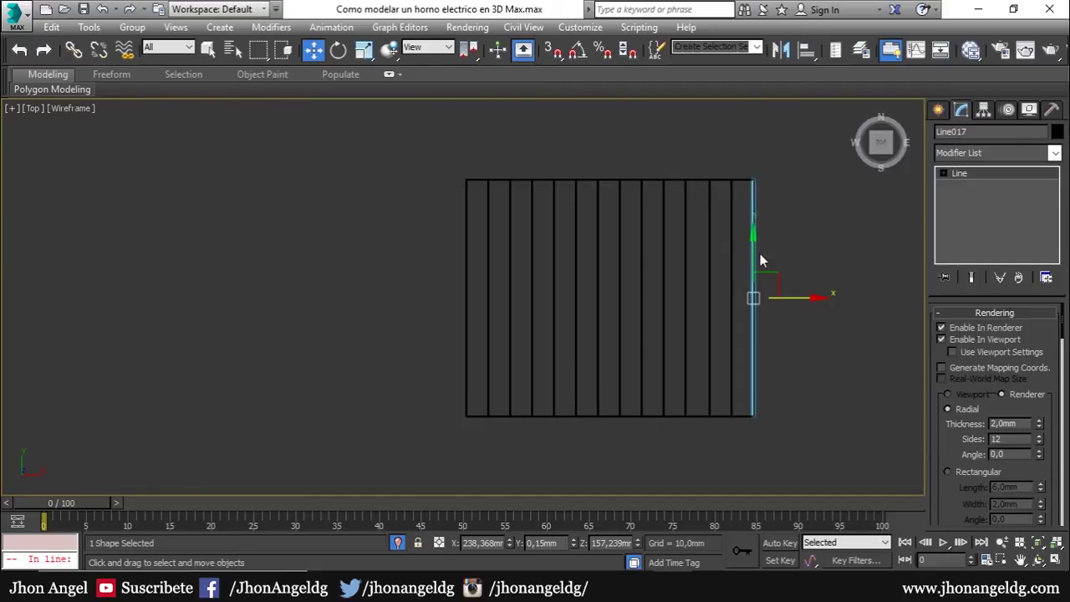
pyautogui.scroll(6, 724, 168)
pyautogui.scroll(2, 728, 257)
pyautogui.scroll(5, 716, 269)
pyautogui.scroll(3, 716, 268)
# Select all twelve rack rods in Perspective and, in Front view, lower them onto the frame's bottom wire.
pyautogui.click(742, 239)
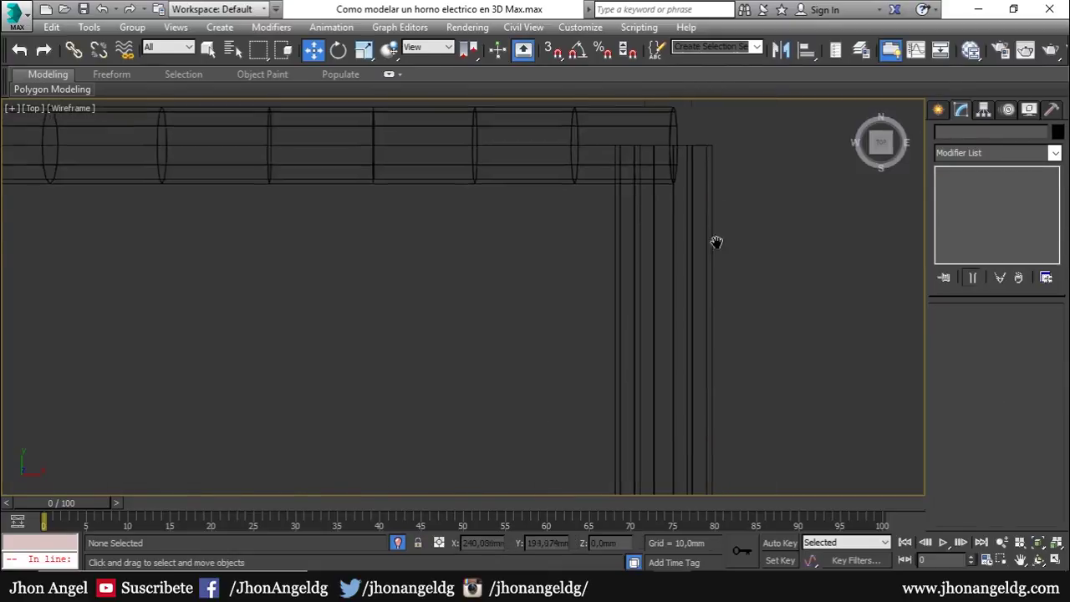
pyautogui.scroll(3, 714, 244)
pyautogui.click(696, 217)
pyautogui.click(609, 301)
pyautogui.click(600, 304)
pyautogui.click(599, 305)
pyautogui.scroll(-3, 600, 304)
pyautogui.scroll(-5, 612, 256)
pyautogui.press('p')
pyautogui.scroll(-5, 610, 264)
pyautogui.moveTo(611, 279)
pyautogui.keyDown('alt'); pyautogui.mouseDown(button='middle')
pyautogui.moveTo(571, 162)
pyautogui.moveTo(599, 294)
pyautogui.mouseUp(button='middle'); pyautogui.keyUp('alt')
pyautogui.scroll(2, 619, 310)
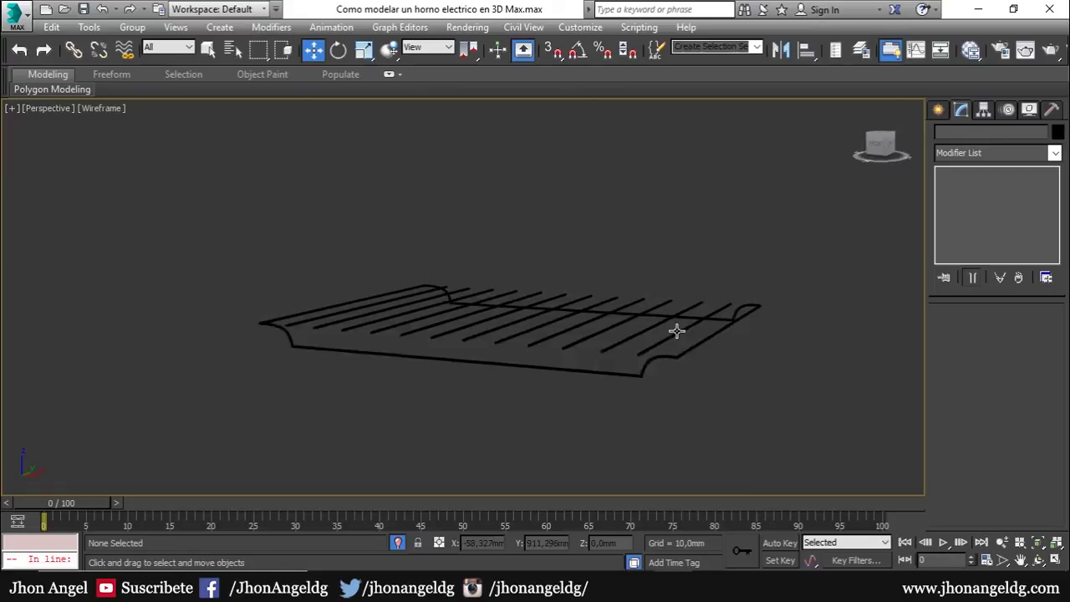
pyautogui.scroll(2, 690, 330)
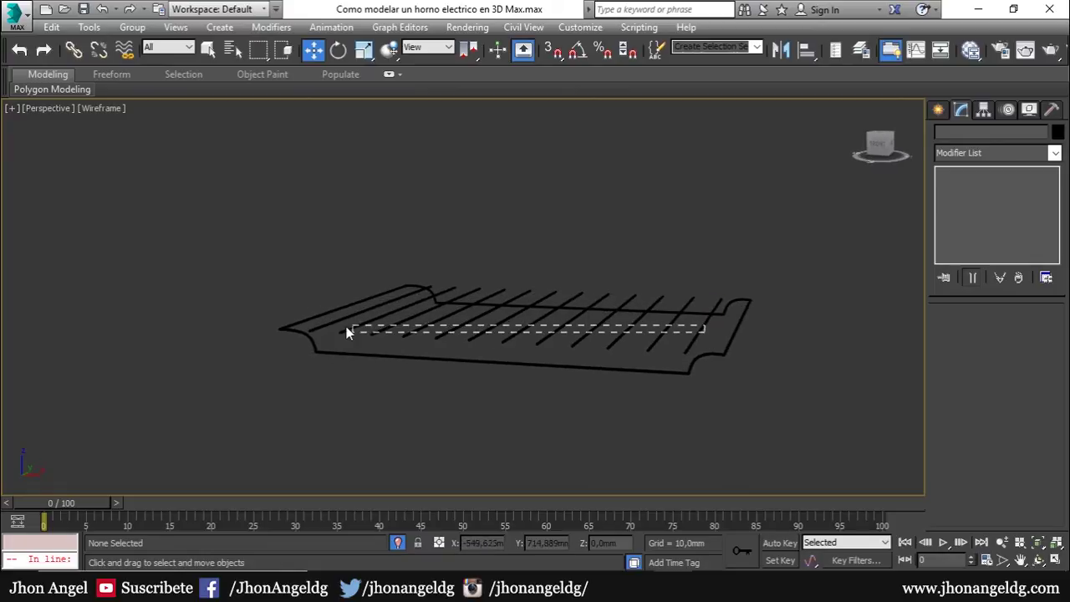
pyautogui.moveTo(348, 332); pyautogui.dragTo(329, 323)
pyautogui.press('f')
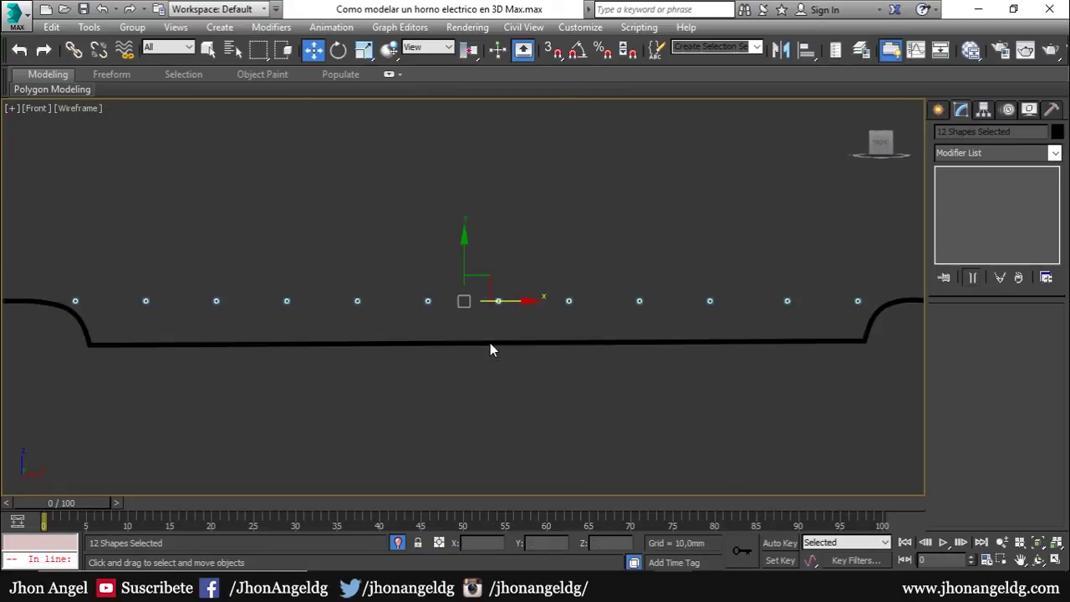
pyautogui.moveTo(456, 302)
pyautogui.mouseDown()
pyautogui.moveTo(456, 340)
pyautogui.moveTo(478, 331)
pyautogui.moveTo(479, 347)
pyautogui.mouseUp()
pyautogui.scroll(3, 456, 339)
pyautogui.scroll(2, 477, 310)
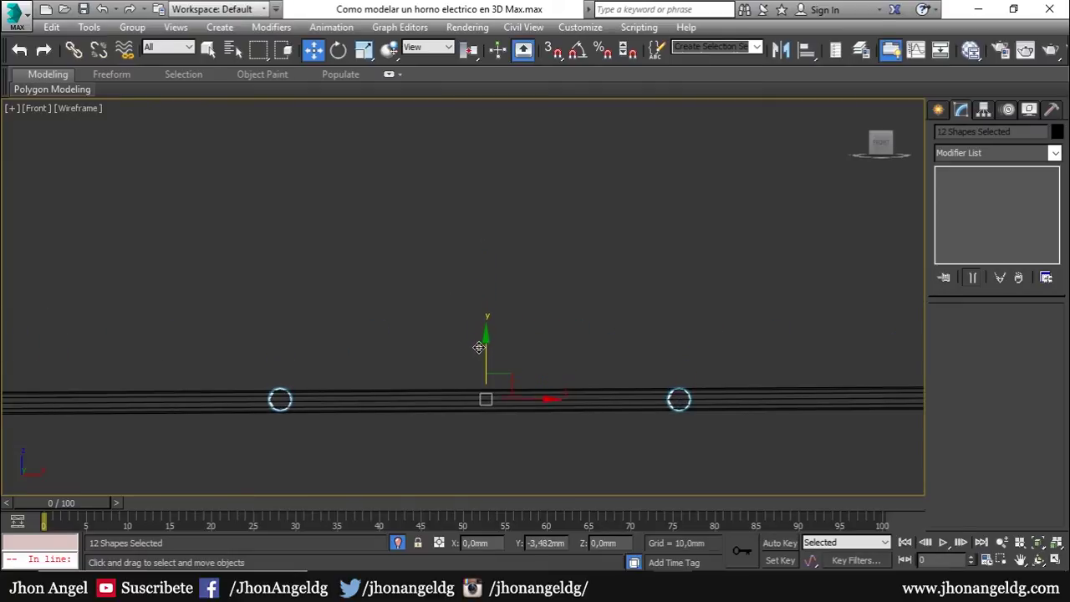
# Turn on snaps, frame the frame's right-hand curve, and start a new straight Line.
pyautogui.press('s')
pyautogui.scroll(2, 498, 375)
pyautogui.scroll(1, 485, 355)
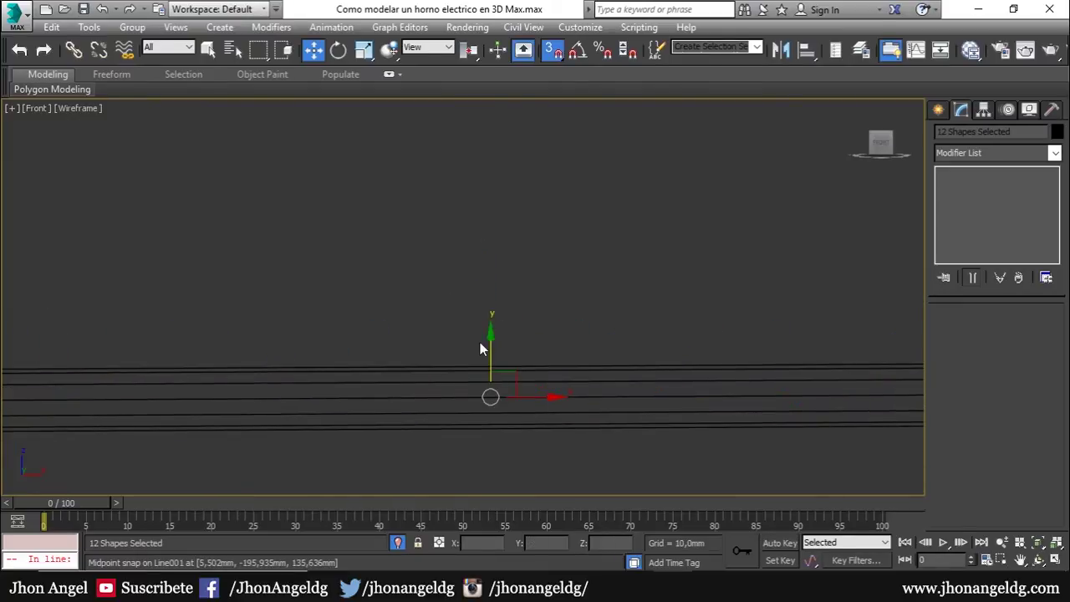
pyautogui.scroll(-3, 792, 337)
pyautogui.scroll(-2, 408, 328)
pyautogui.moveTo(408, 329); pyautogui.dragTo(428, 347, button='middle')
pyautogui.scroll(4, 602, 375)
pyautogui.scroll(3, 573, 429)
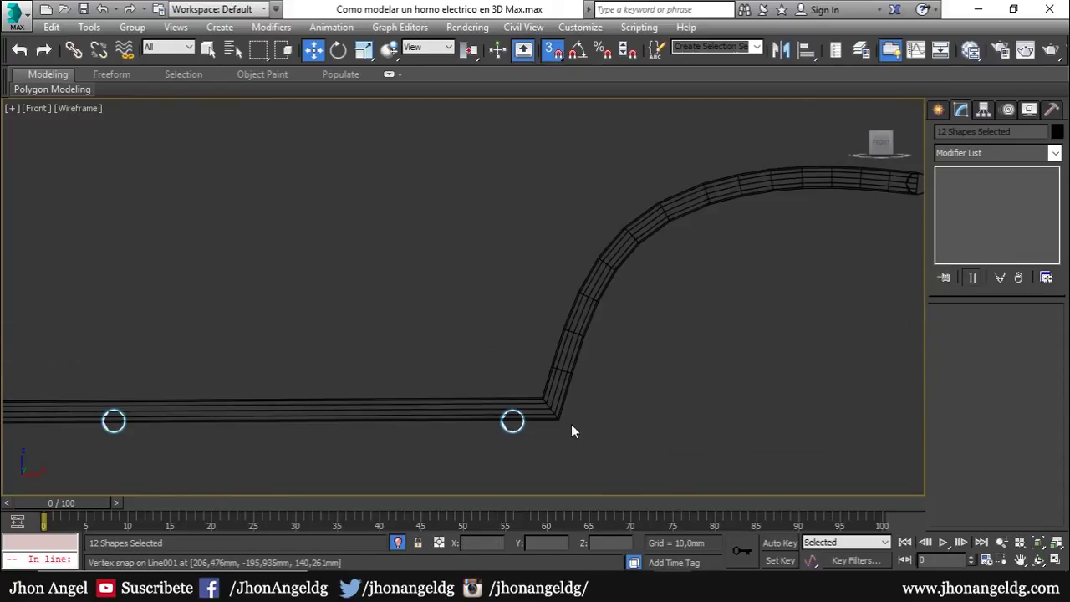
pyautogui.moveTo(573, 430); pyautogui.dragTo(706, 350, button='middle')
pyautogui.scroll(-5, 707, 350)
pyautogui.scroll(-2, 461, 352)
pyautogui.scroll(-2, 794, 343)
pyautogui.scroll(3, 470, 339)
pyautogui.click(938, 110)
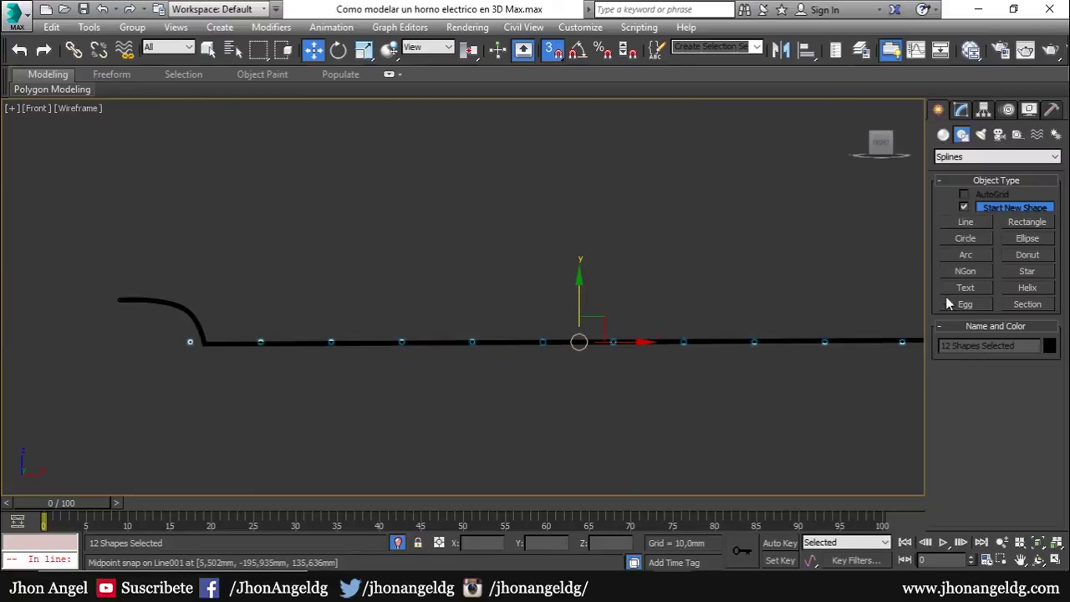
pyautogui.click(966, 222)
pyautogui.scroll(-3, 494, 321)
pyautogui.scroll(1, 240, 330)
# Finish the new straight line Line005 and move it up onto the frame's base.
pyautogui.click(212, 307)
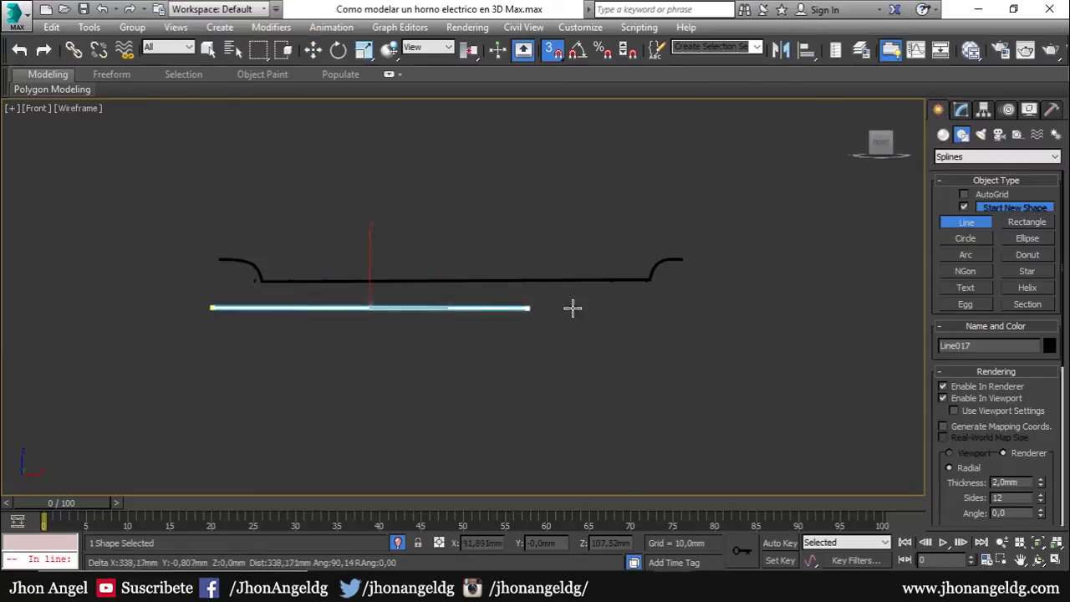
pyautogui.click(739, 306)
pyautogui.rightClick(426, 289)
pyautogui.press('w')
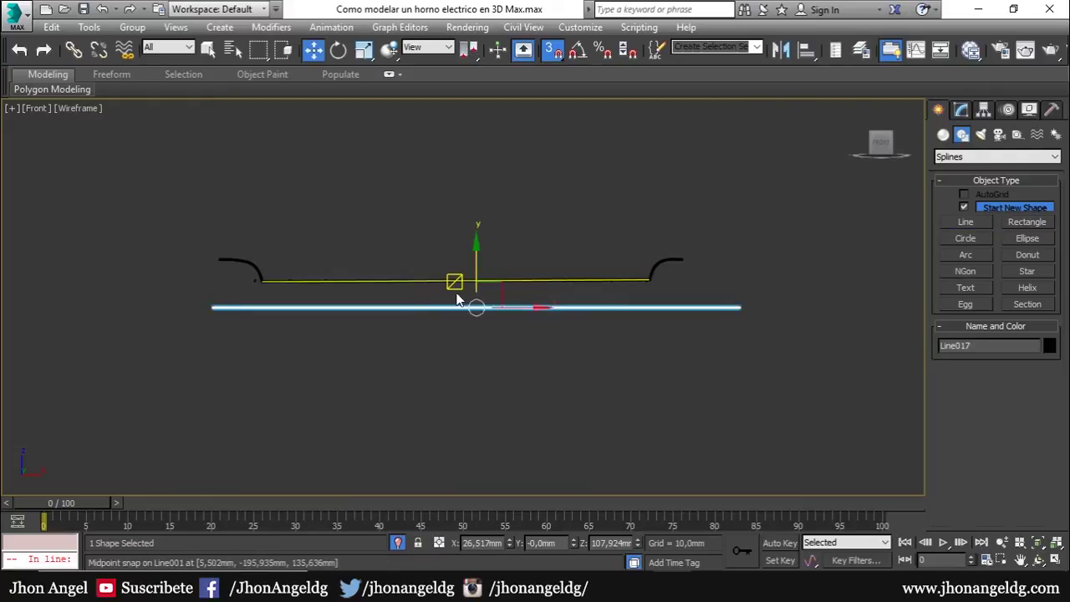
pyautogui.scroll(2, 493, 286)
pyautogui.moveTo(493, 286); pyautogui.dragTo(415, 264)
pyautogui.scroll(-2, 527, 310)
pyautogui.scroll(2, 610, 289)
# Vertex-snap the frame line and the curved side line Line002 onto the frame's corner vertices.
pyautogui.click(610, 293)
pyautogui.scroll(2, 596, 333)
pyautogui.click(592, 356)
pyautogui.moveTo(585, 356); pyautogui.dragTo(659, 399)
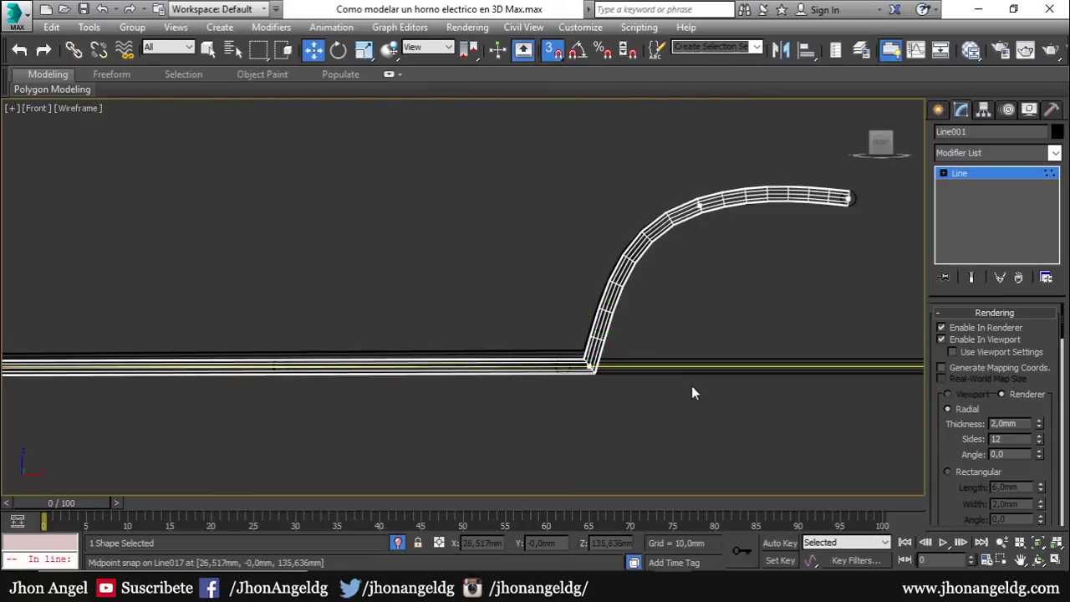
pyautogui.moveTo(822, 279); pyautogui.dragTo(748, 431)
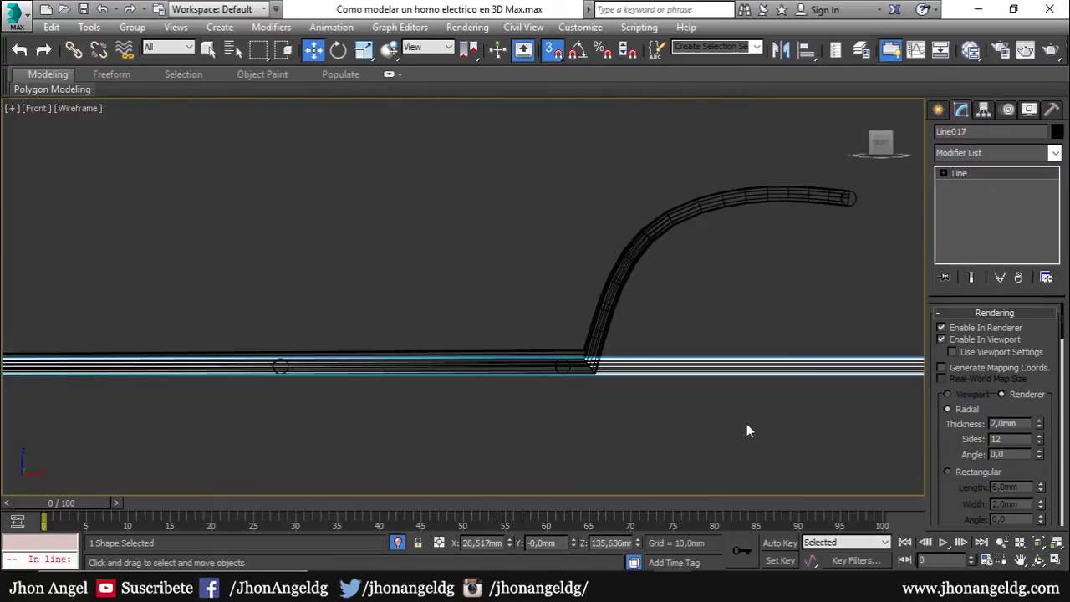
pyautogui.click(747, 430)
pyautogui.click(559, 361)
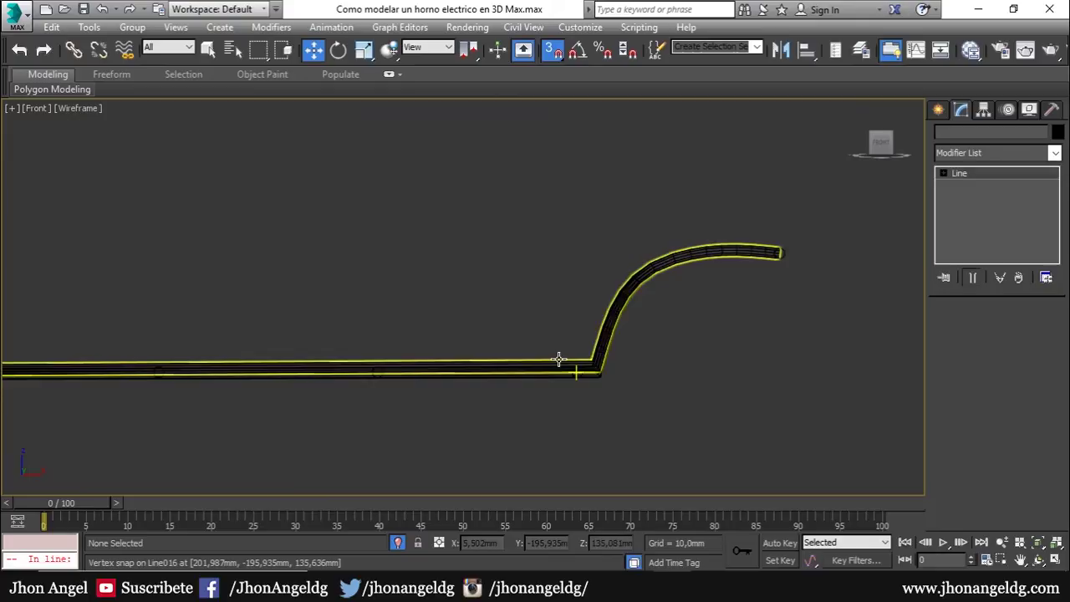
pyautogui.scroll(3, 561, 364)
pyautogui.moveTo(689, 432); pyautogui.dragTo(757, 371)
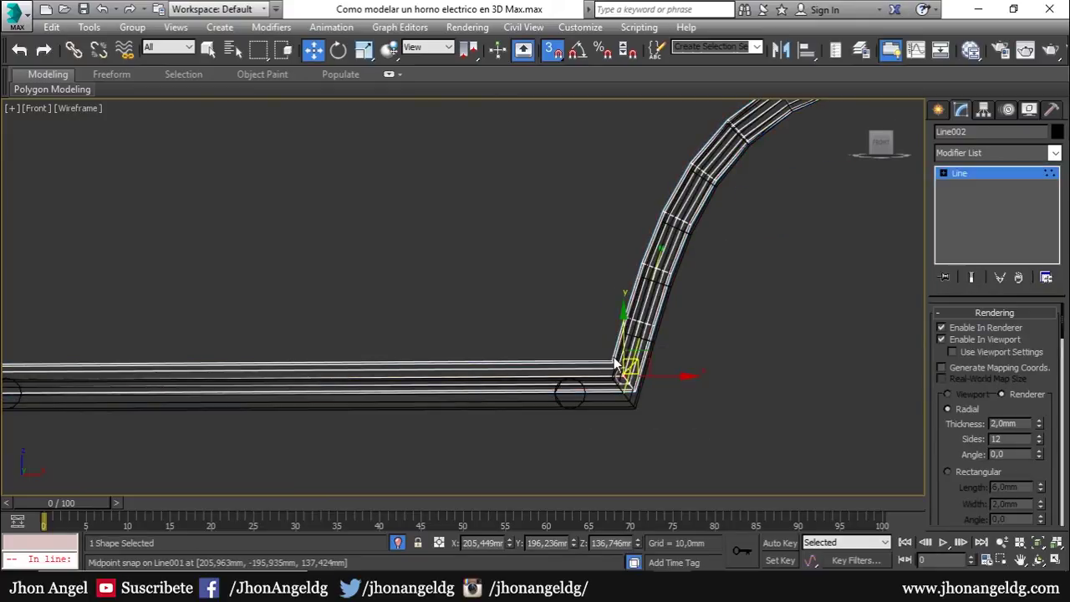
pyautogui.scroll(-4, 809, 347)
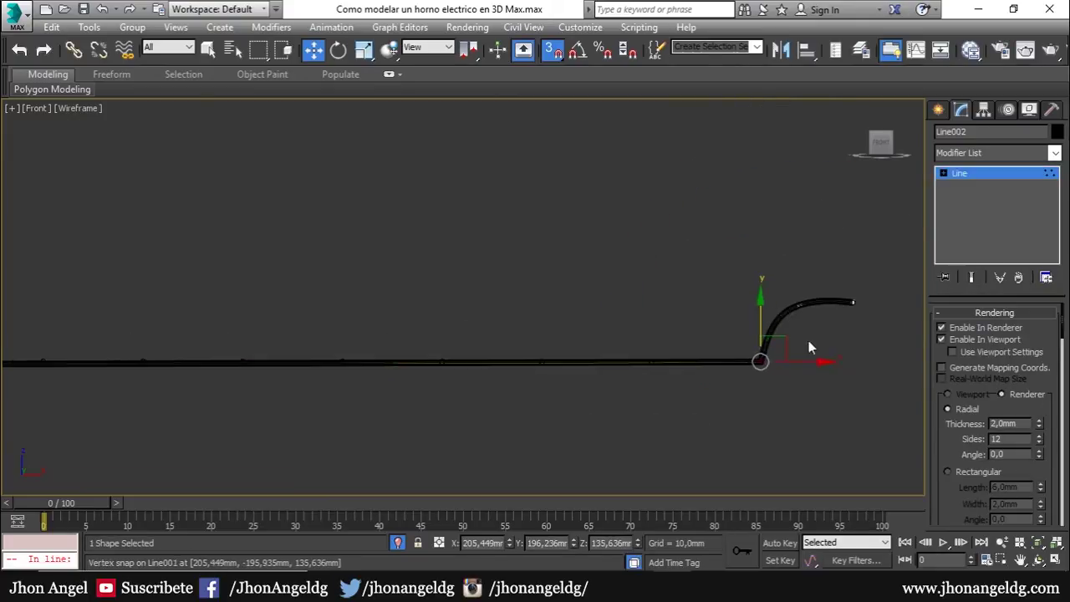
pyautogui.click(738, 220)
# Select Line004 in Perspective and snap it onto Line001's corner vertex in Front view.
pyautogui.press('p')
pyautogui.scroll(-5, 700, 287)
pyautogui.keyDown('alt'); pyautogui.moveTo(696, 288); pyautogui.dragTo(571, 311, button='middle'); pyautogui.keyUp('alt')
pyautogui.moveTo(510, 351)
pyautogui.keyDown('alt'); pyautogui.mouseDown(button='middle')
pyautogui.moveTo(556, 359)
pyautogui.moveTo(552, 322)
pyautogui.mouseUp(button='middle'); pyautogui.keyUp('alt')
pyautogui.click(377, 276)
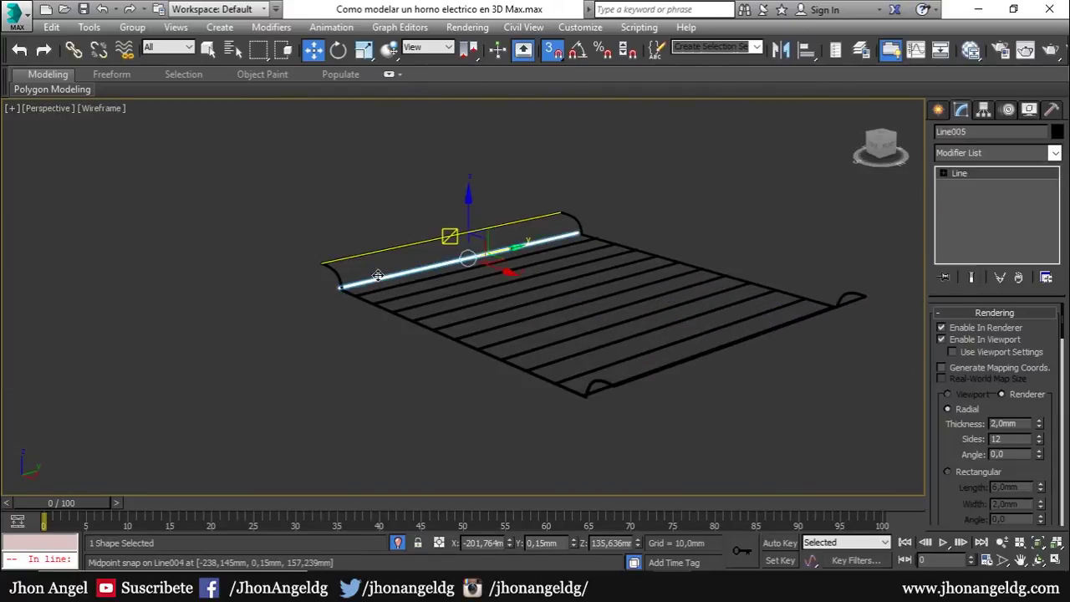
pyautogui.press('f')
pyautogui.press('z')
pyautogui.scroll(-4, 388, 306)
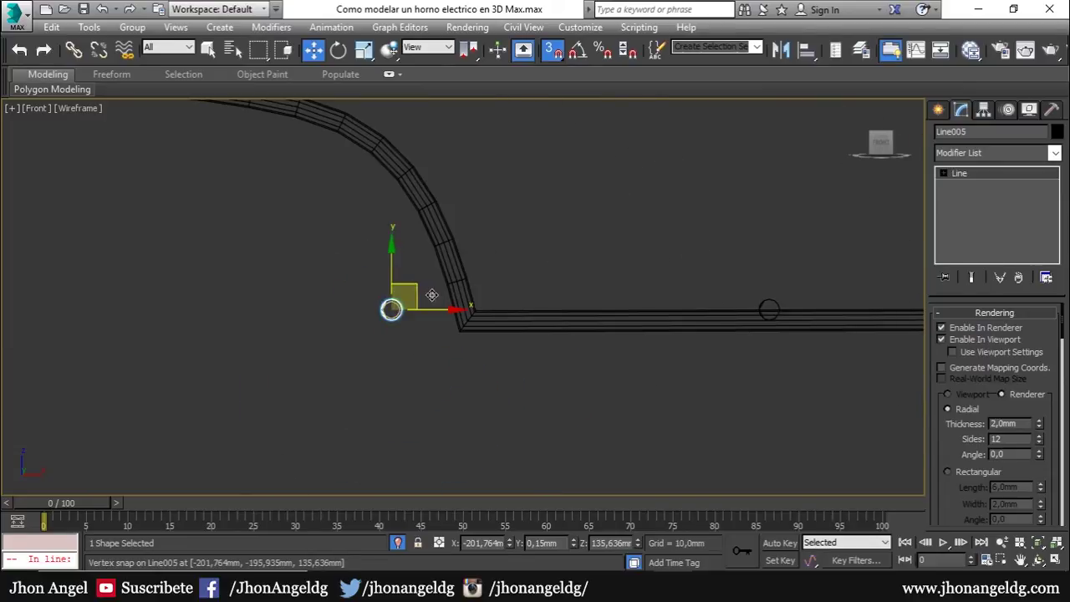
pyautogui.moveTo(413, 305); pyautogui.dragTo(468, 321)
pyautogui.click(490, 370)
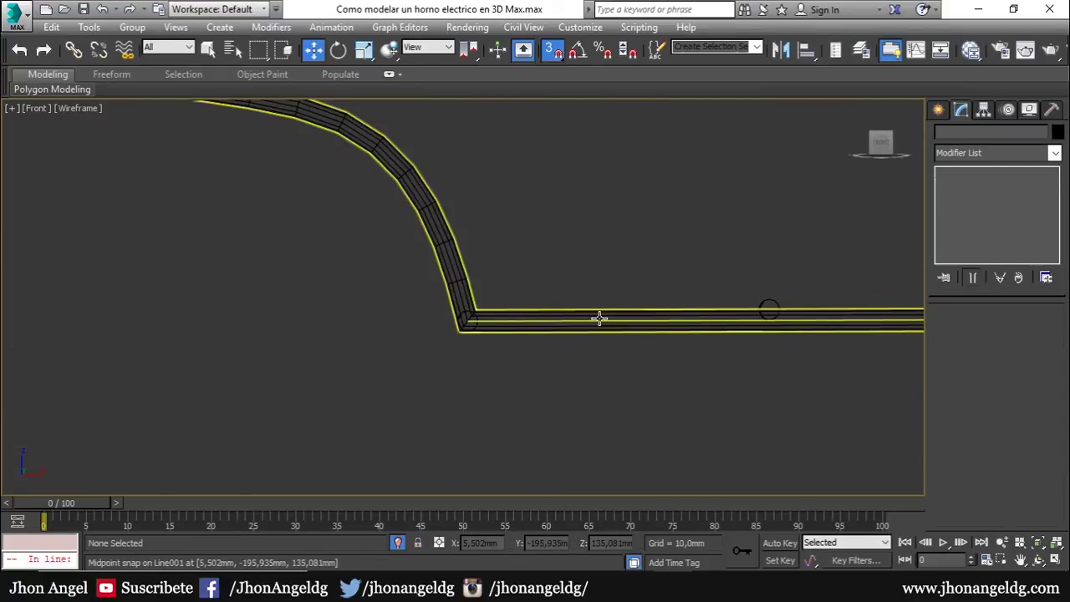
pyautogui.scroll(-3, 597, 317)
pyautogui.scroll(-2, 566, 318)
pyautogui.scroll(2, 615, 313)
pyautogui.scroll(2, 626, 343)
pyautogui.scroll(2, 636, 381)
pyautogui.scroll(-4, 636, 372)
pyautogui.click(642, 356)
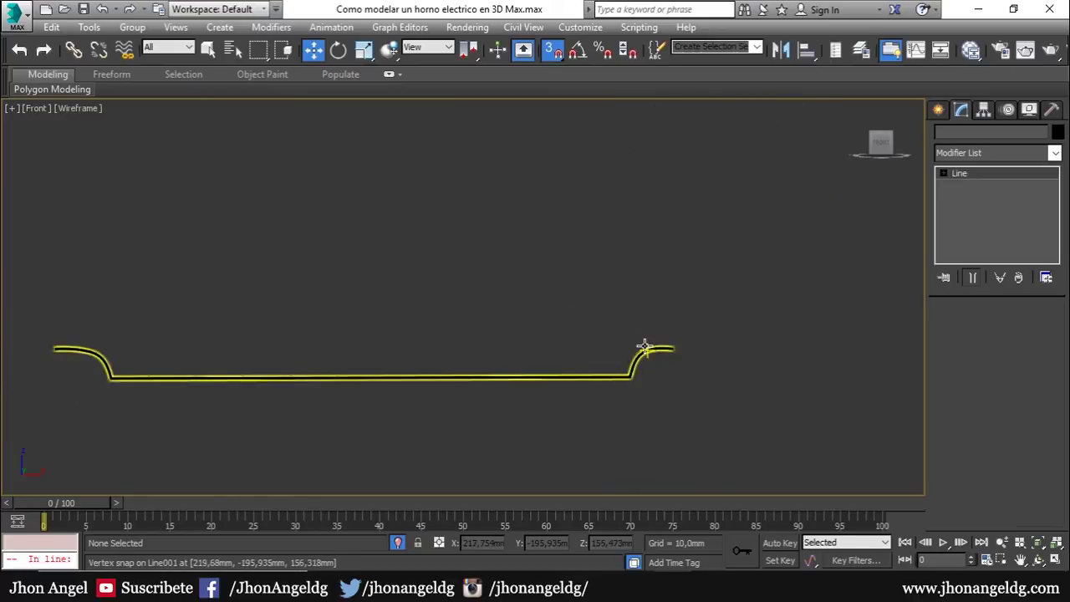
# Convert the rack frame line Line001 to Editable Poly.
pyautogui.rightClick(767, 170)
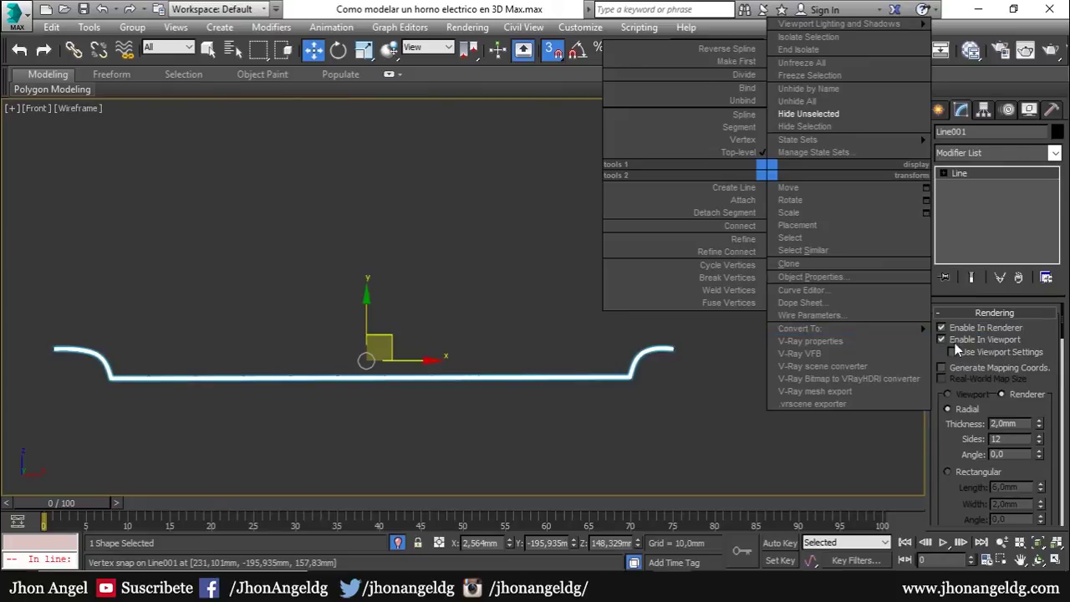
pyautogui.moveTo(800, 328)
pyautogui.click(987, 342)
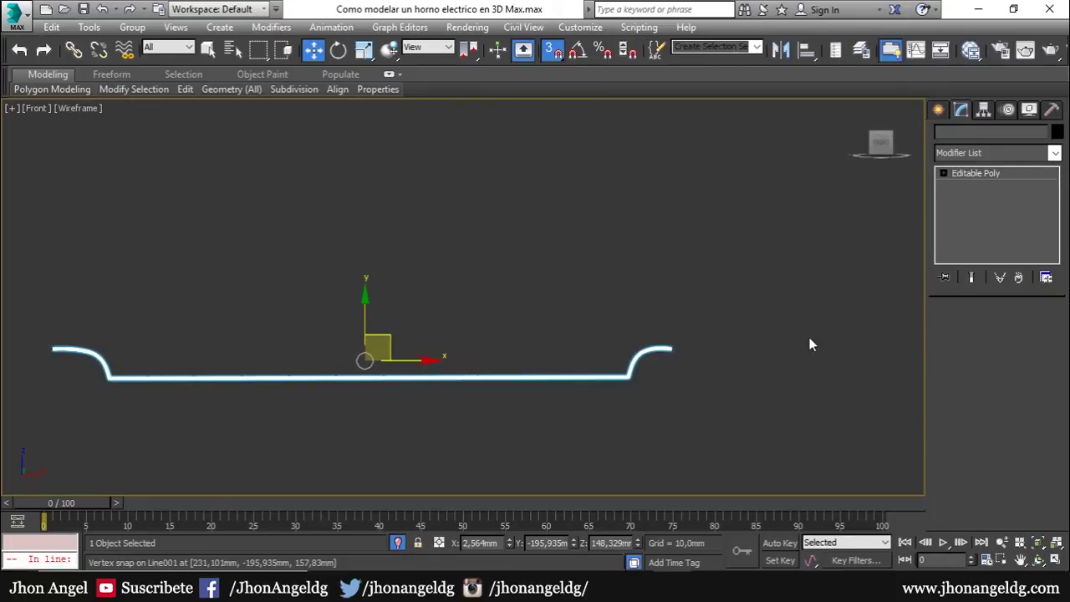
pyautogui.press('p')
pyautogui.scroll(-5, 809, 342)
pyautogui.moveTo(730, 325)
pyautogui.keyDown('alt'); pyautogui.mouseDown(button='middle')
pyautogui.moveTo(679, 345)
pyautogui.moveTo(644, 339)
pyautogui.mouseUp(button='middle'); pyautogui.keyUp('alt')
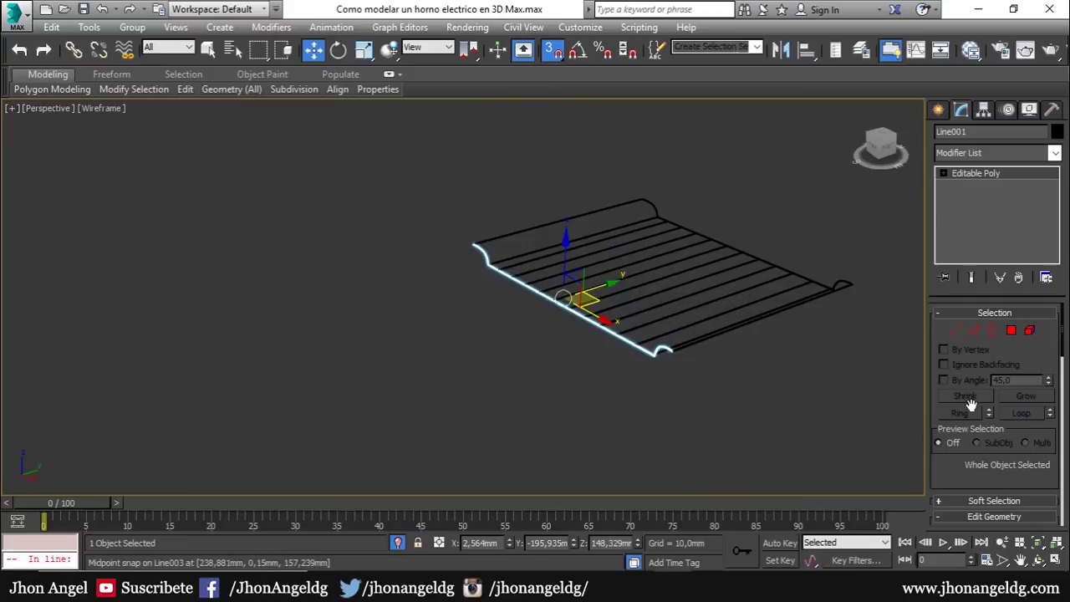
pyautogui.scroll(-4, 972, 418)
pyautogui.scroll(-3, 1005, 459)
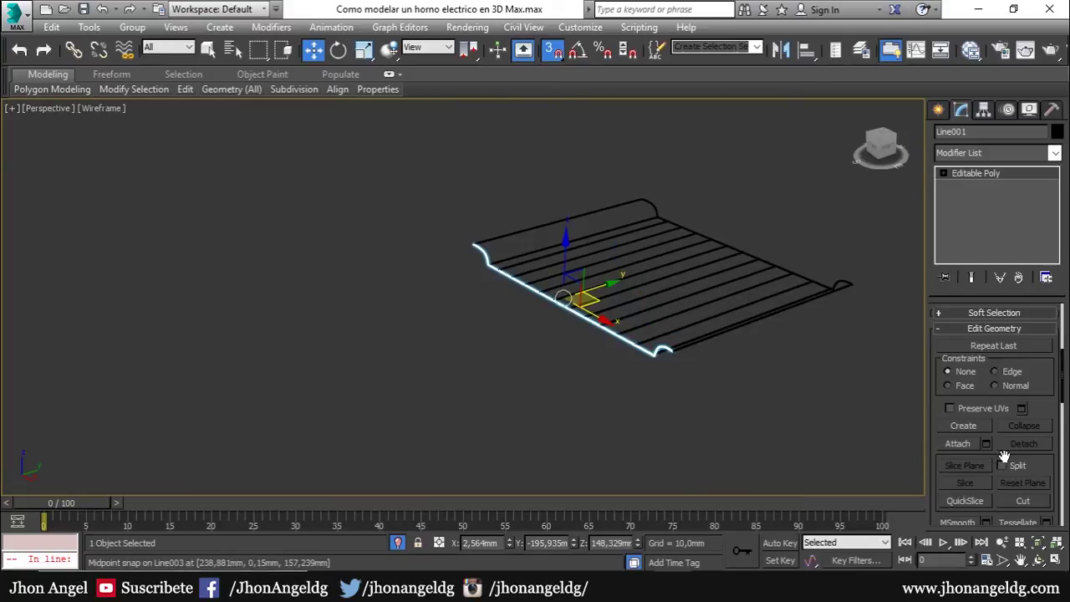
# Attach the rack rods to Line001, then return to Select and Move.
pyautogui.click(959, 444)
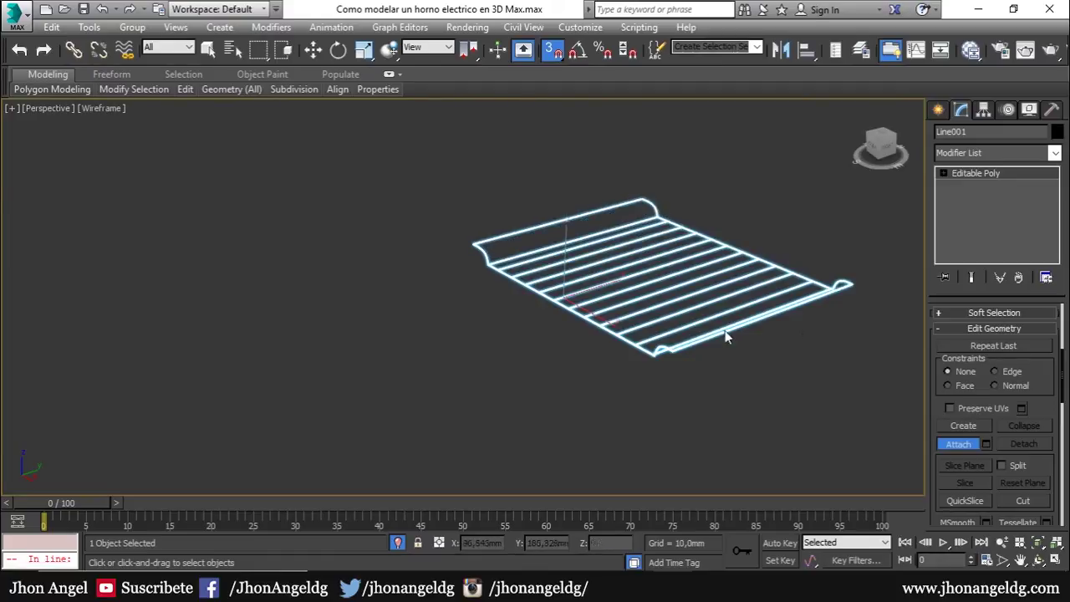
pyautogui.keyDown('alt'); pyautogui.moveTo(724, 332); pyautogui.dragTo(669, 368, button='middle'); pyautogui.keyUp('alt')
pyautogui.press('w')
pyautogui.rightClick(602, 329)
pyautogui.click(458, 467)
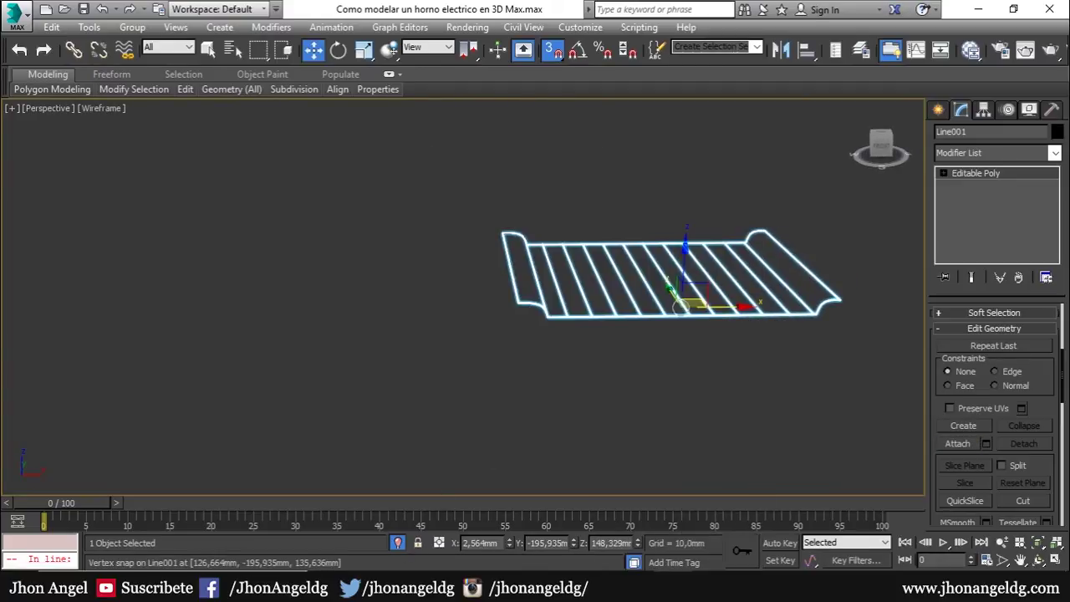
# Exit Isolate mode and unhide Plane001 by name to show the full oven.
pyautogui.click(403, 545)
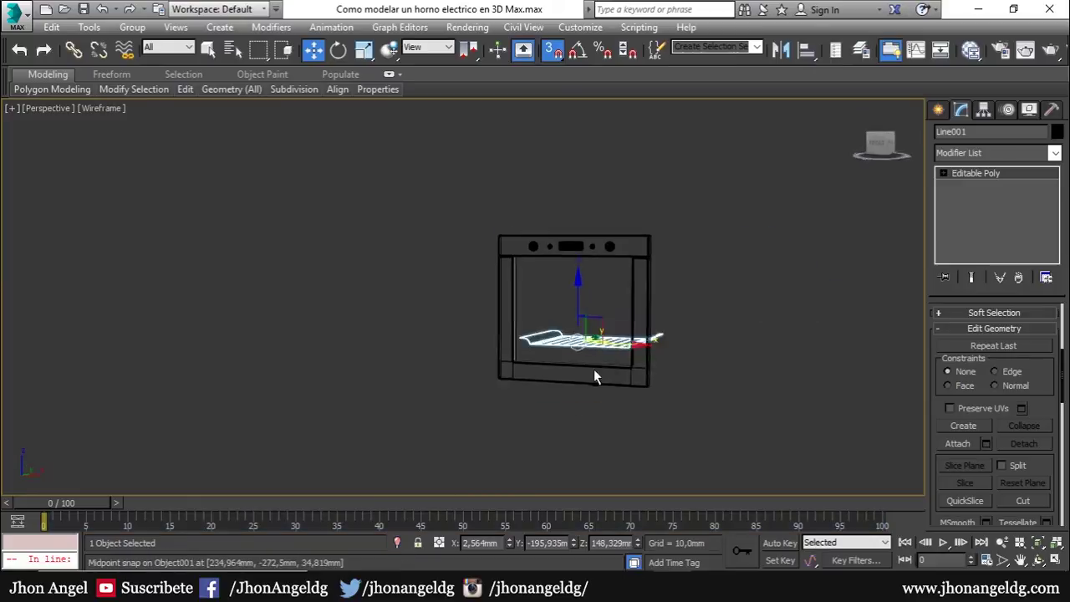
pyautogui.click(505, 458)
pyautogui.rightClick(435, 339)
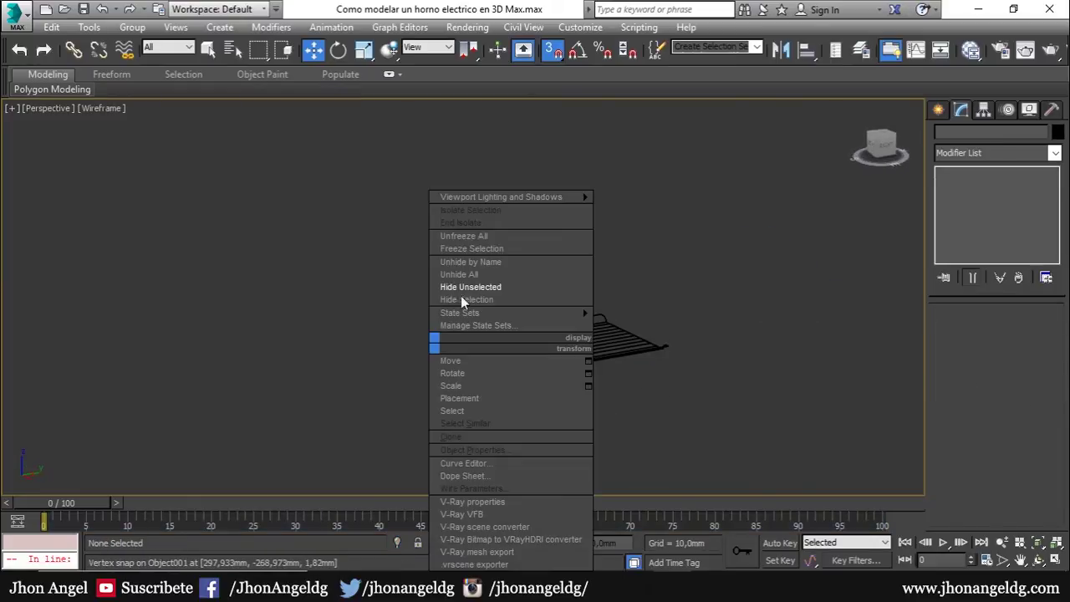
pyautogui.click(494, 266)
pyautogui.scroll(2, 660, 374)
pyautogui.scroll(2, 506, 188)
pyautogui.click(502, 199)
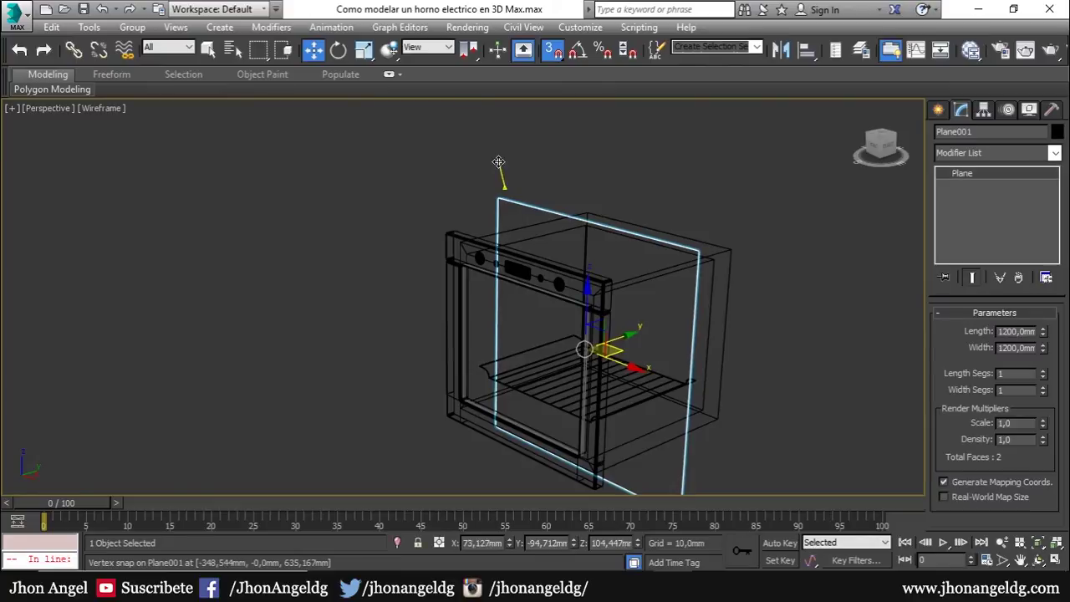
pyautogui.rightClick(500, 164)
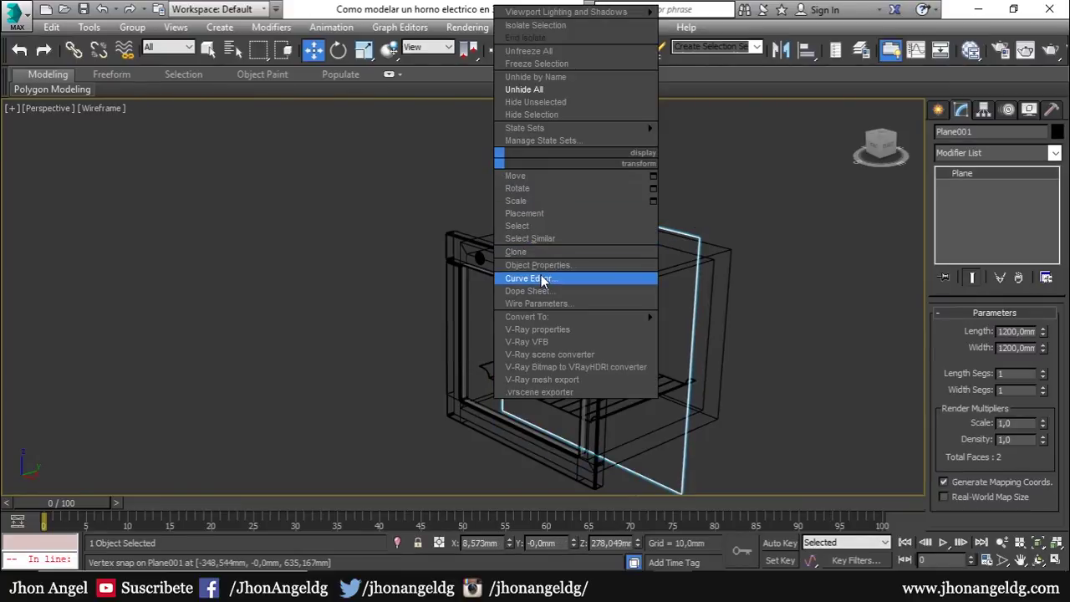
# Hide the backdrop plane Plane001 and switch the viewport to shaded display.
pyautogui.click(553, 118)
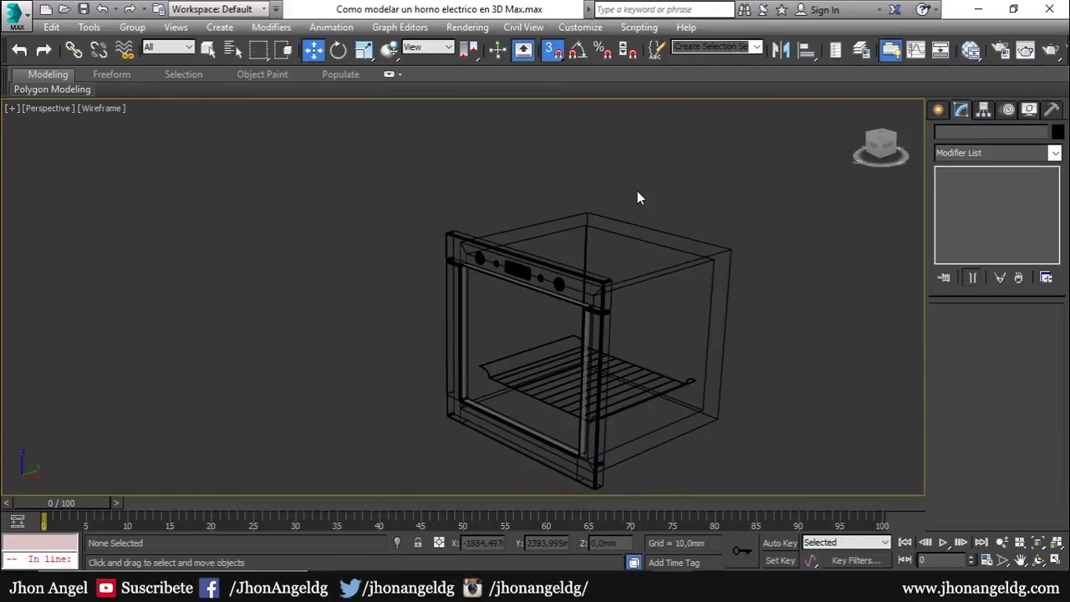
pyautogui.press('F3')
pyautogui.moveTo(647, 275)
pyautogui.keyDown('alt'); pyautogui.mouseDown(button='middle')
pyautogui.moveTo(684, 263)
pyautogui.moveTo(778, 284)
pyautogui.moveTo(561, 241)
pyautogui.moveTo(622, 227)
pyautogui.moveTo(616, 190)
pyautogui.mouseUp(button='middle'); pyautogui.keyUp('alt')
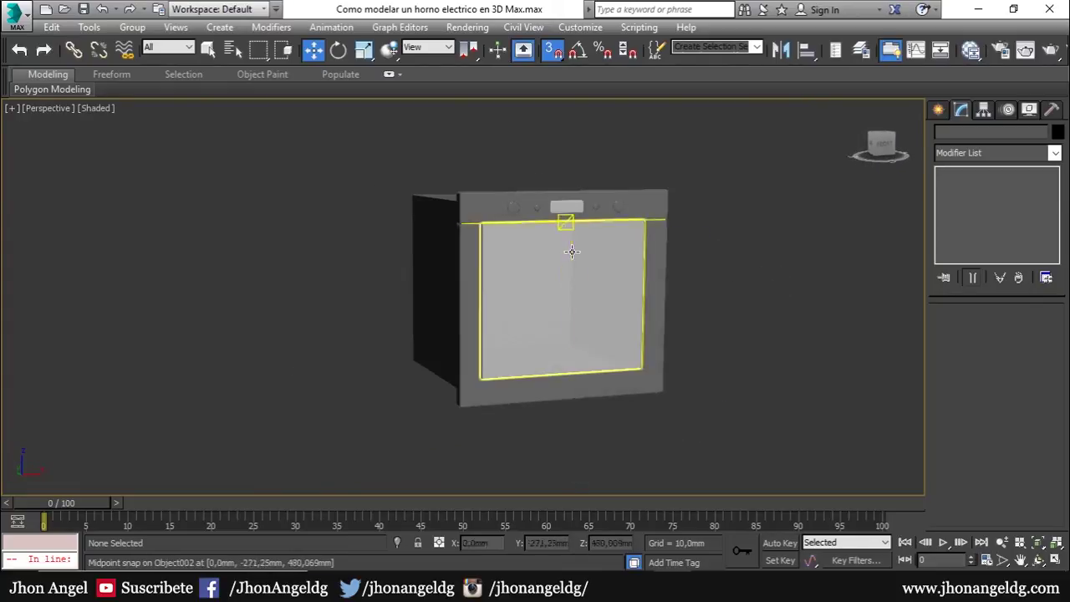
pyautogui.scroll(2, 617, 190)
# Select the oven's top control panel and its knobs, then hide them.
pyautogui.click(626, 187)
pyautogui.keyDown('ctrl'); pyautogui.click(609, 185); pyautogui.keyUp('ctrl')
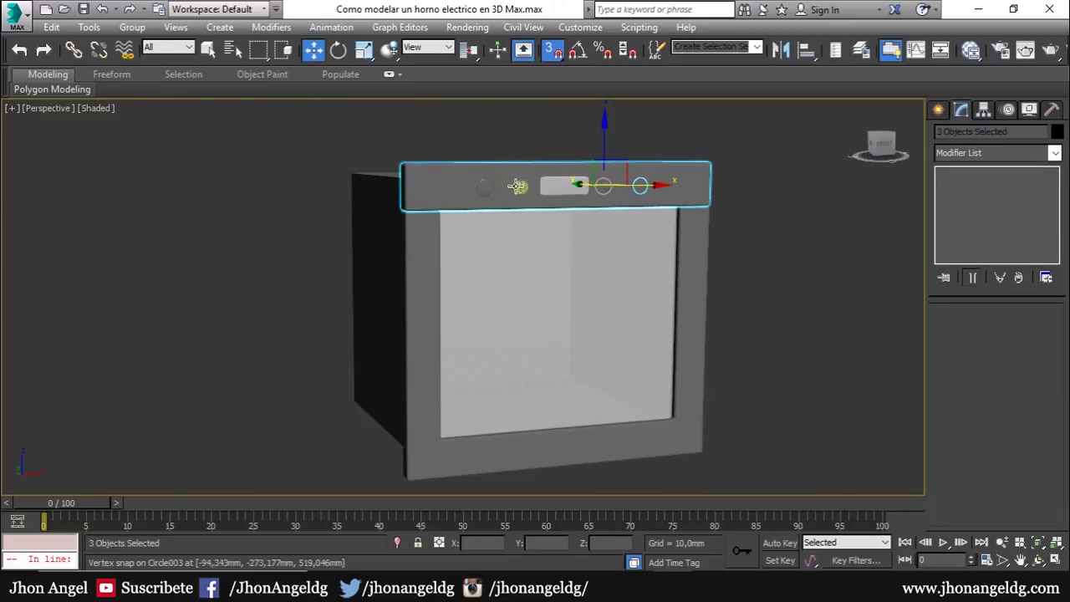
pyautogui.keyDown('ctrl'); pyautogui.click(486, 184); pyautogui.keyUp('ctrl')
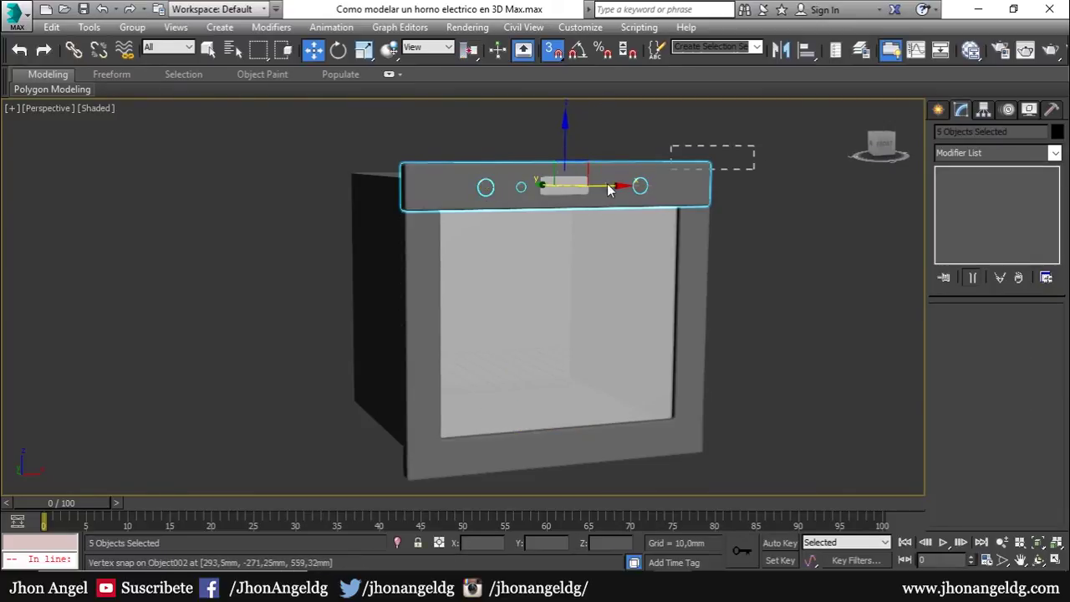
pyautogui.keyDown('ctrl'); pyautogui.click(365, 207); pyautogui.keyUp('ctrl')
pyautogui.rightClick(560, 216)
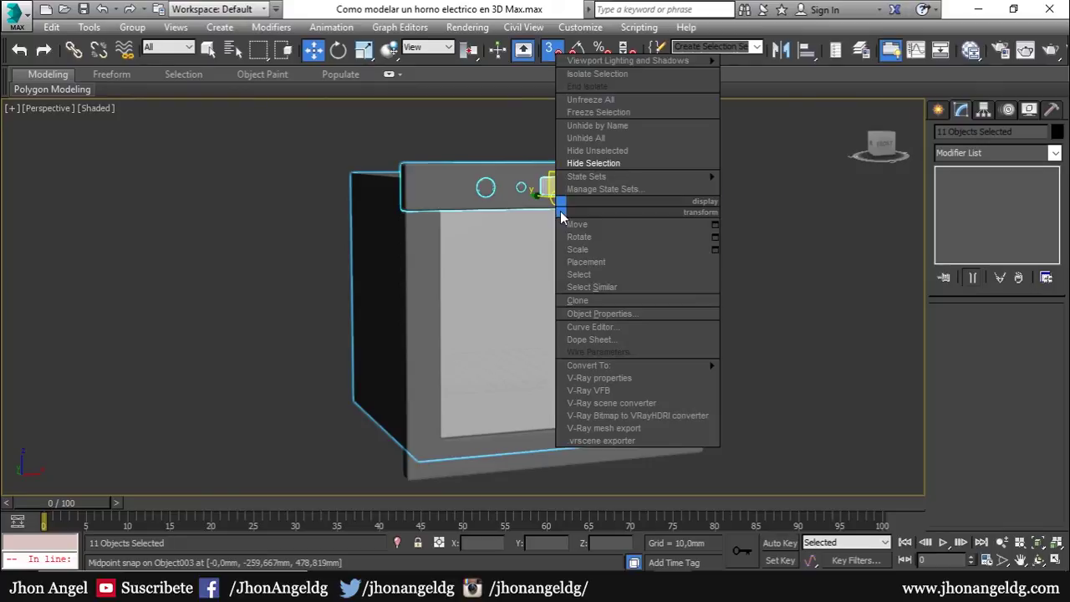
pyautogui.click(736, 256)
pyautogui.keyDown('alt'); pyautogui.moveTo(368, 287); pyautogui.dragTo(372, 129, button='middle'); pyautogui.keyUp('alt')
pyautogui.keyDown('alt'); pyautogui.click(325, 202); pyautogui.keyUp('alt')
pyautogui.rightClick(326, 201)
pyautogui.click(391, 159)
# Hide the oven door to expose the wire rack inside.
pyautogui.moveTo(522, 199)
pyautogui.keyDown('alt'); pyautogui.mouseDown(button='middle')
pyautogui.moveTo(510, 221)
pyautogui.moveTo(590, 287)
pyautogui.moveTo(593, 310)
pyautogui.mouseUp(button='middle'); pyautogui.keyUp('alt')
pyautogui.click(512, 222)
pyautogui.rightClick(512, 219)
pyautogui.click(529, 193)
# Lower the rack on Z, then Shift-drag it up into 2 copies, Line002 and Line003.
pyautogui.click(626, 378)
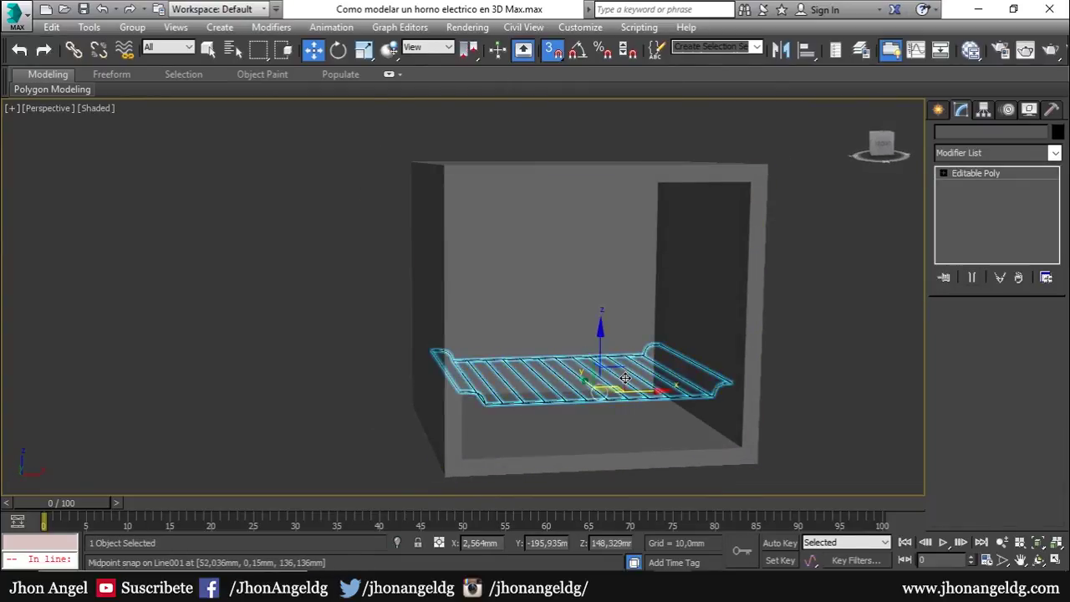
pyautogui.keyDown('alt'); pyautogui.moveTo(626, 379); pyautogui.dragTo(577, 334, button='middle'); pyautogui.keyUp('alt')
pyautogui.moveTo(577, 329); pyautogui.dragTo(577, 341)
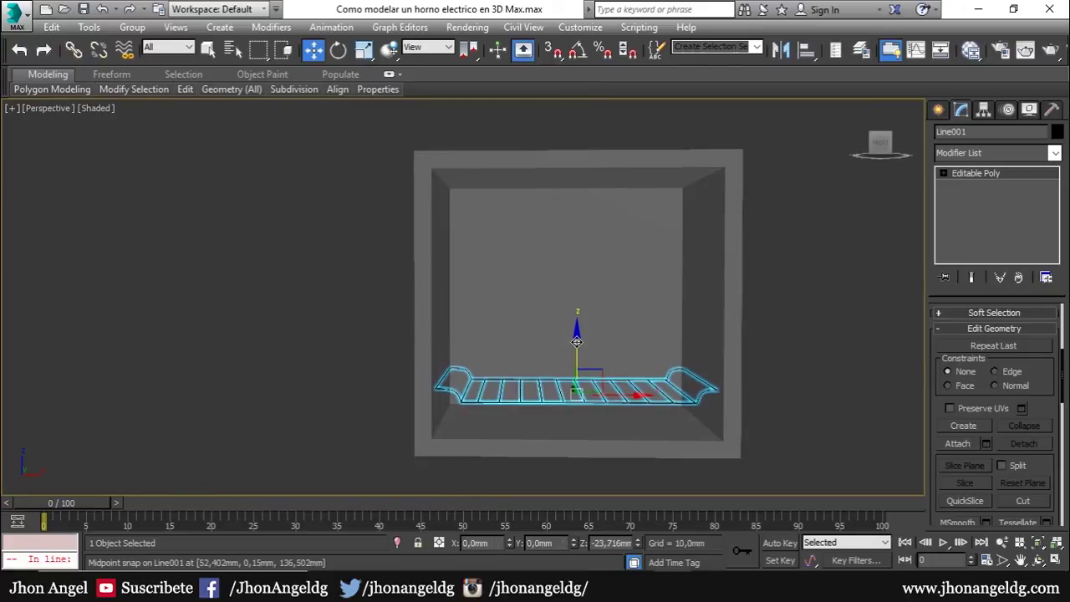
pyautogui.keyDown('shift'); pyautogui.moveTo(577, 302); pyautogui.dragTo(577, 263); pyautogui.keyUp('shift')
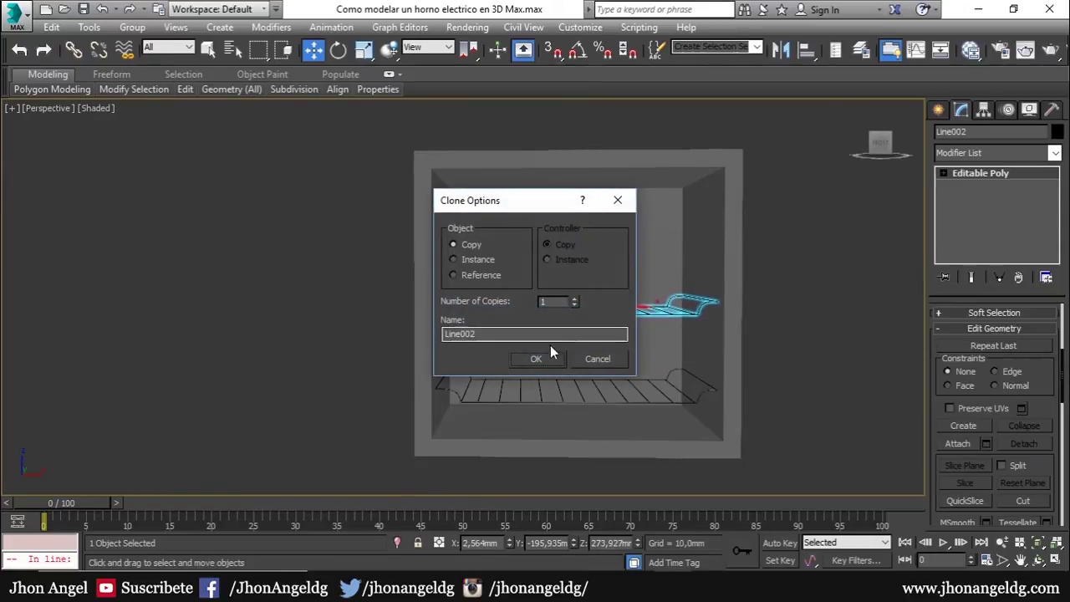
pyautogui.click(575, 299)
pyautogui.click(545, 358)
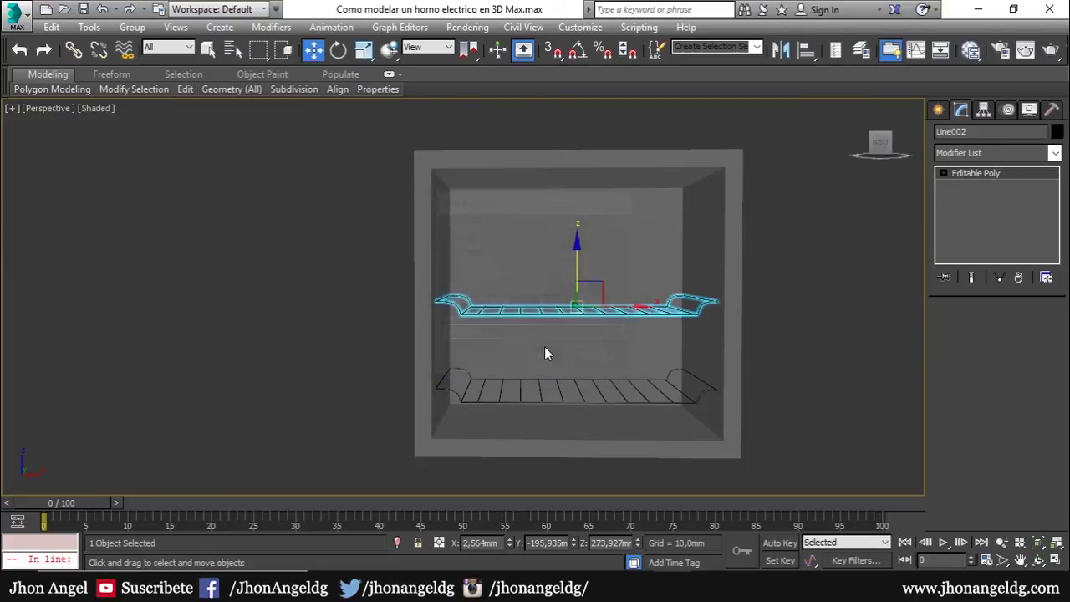
pyautogui.click(769, 337)
# In a wireframe Front view, sketch a small circle at the rack's right end.
pyautogui.press('f')
pyautogui.scroll(3, 615, 400)
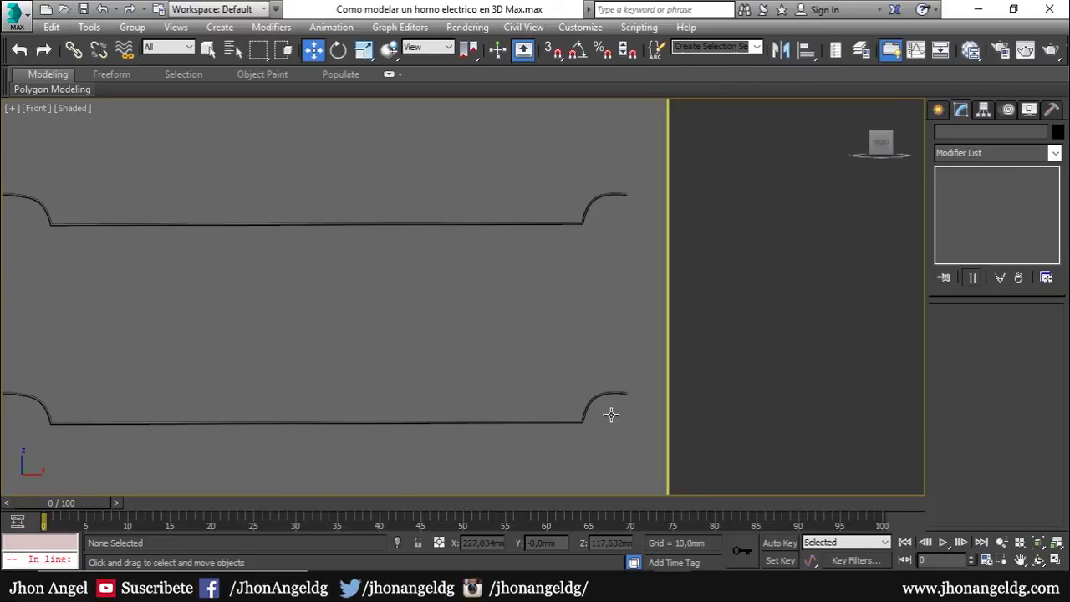
pyautogui.press('F3')
pyautogui.click(939, 111)
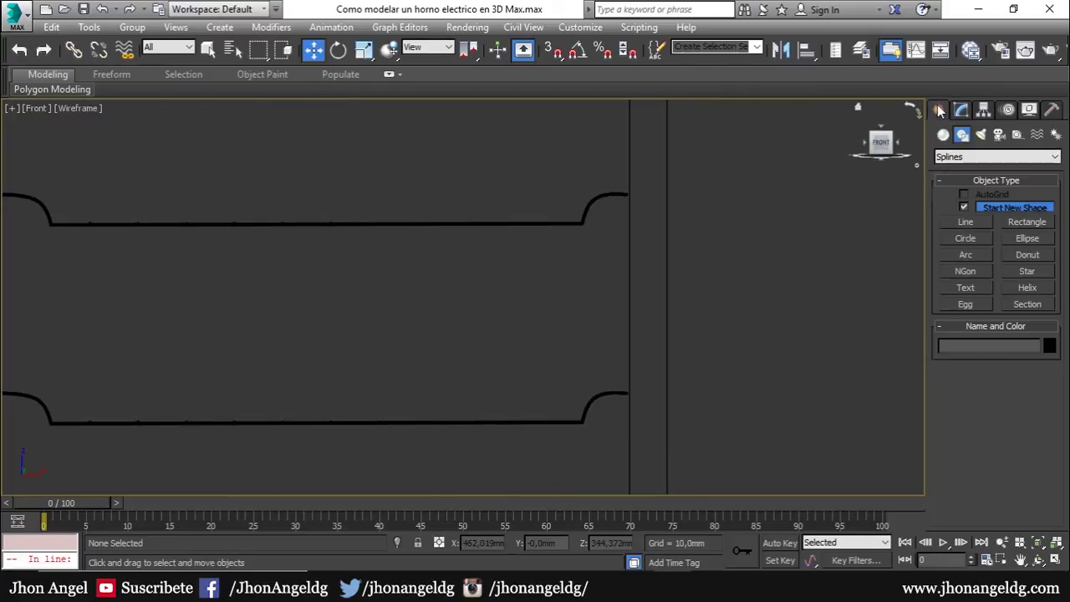
pyautogui.click(966, 238)
pyautogui.moveTo(614, 422); pyautogui.dragTo(626, 409)
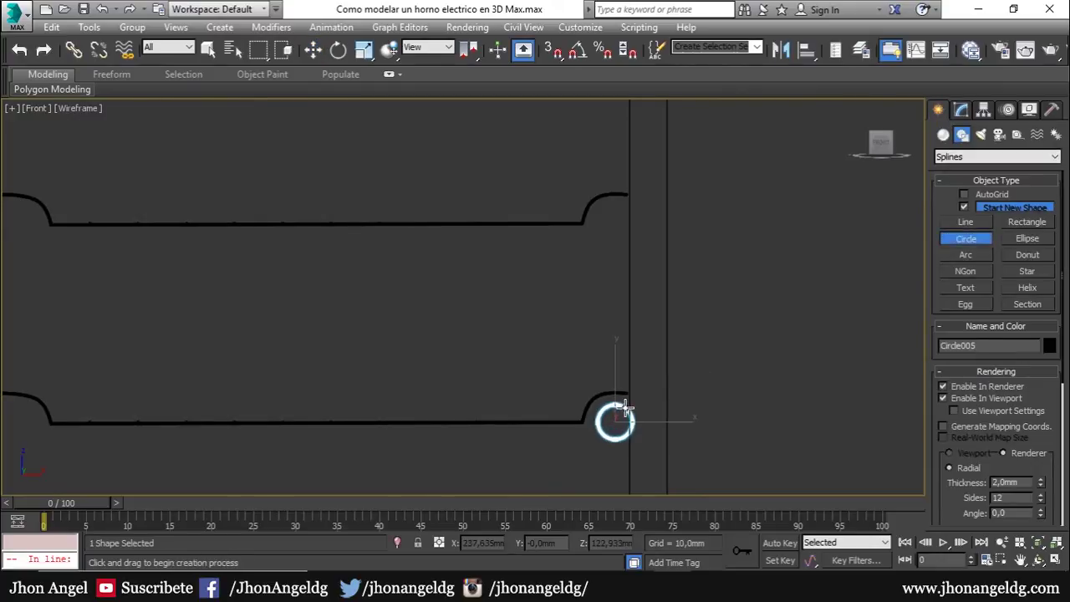
pyautogui.rightClick(622, 410)
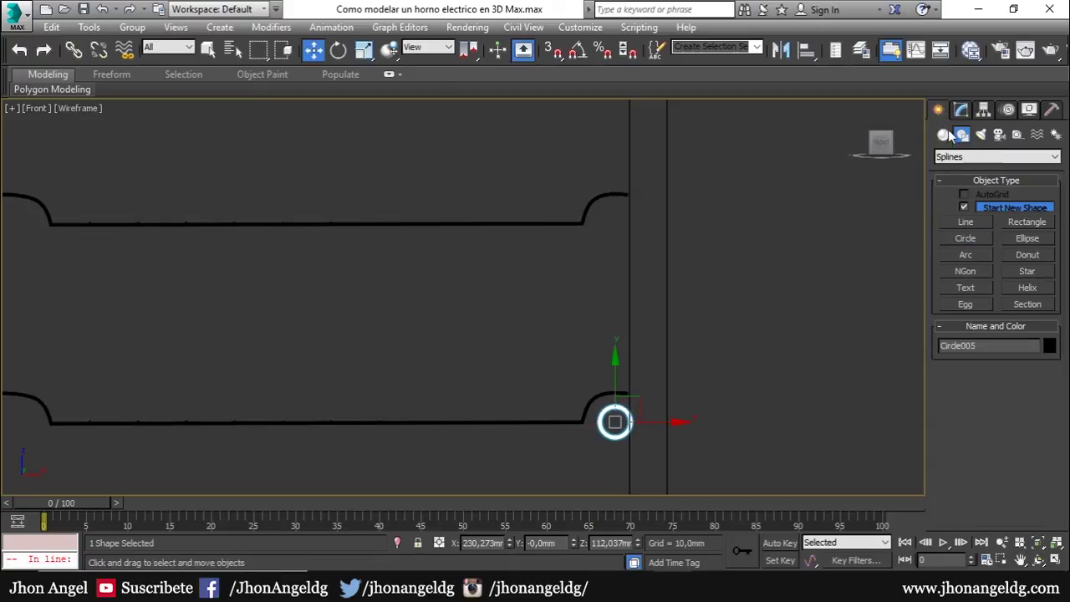
pyautogui.click(945, 135)
pyautogui.click(783, 295)
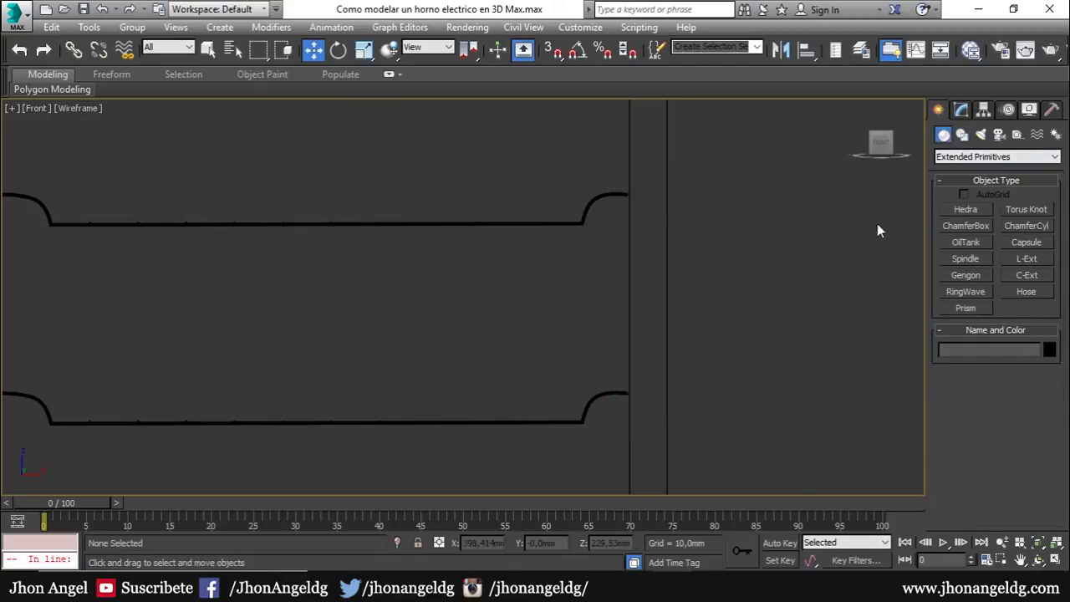
# Pick Standard Primitives > Cylinder and begin a cylinder at the rack's right end.
pyautogui.click(941, 159)
pyautogui.click(961, 173)
pyautogui.click(962, 230)
pyautogui.click(966, 242)
pyautogui.scroll(4, 611, 426)
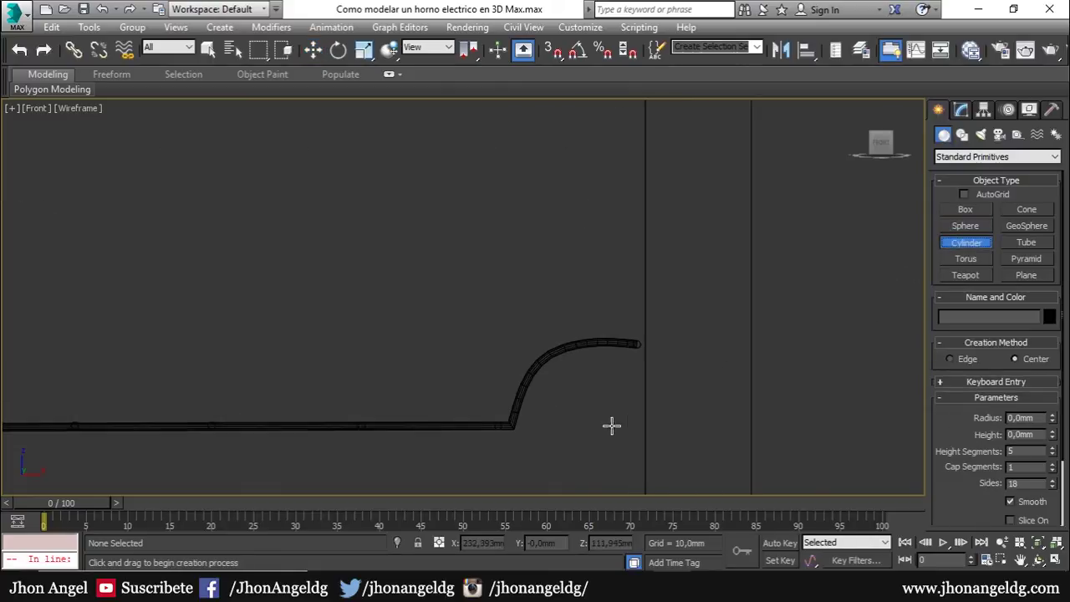
pyautogui.moveTo(586, 409); pyautogui.dragTo(630, 375)
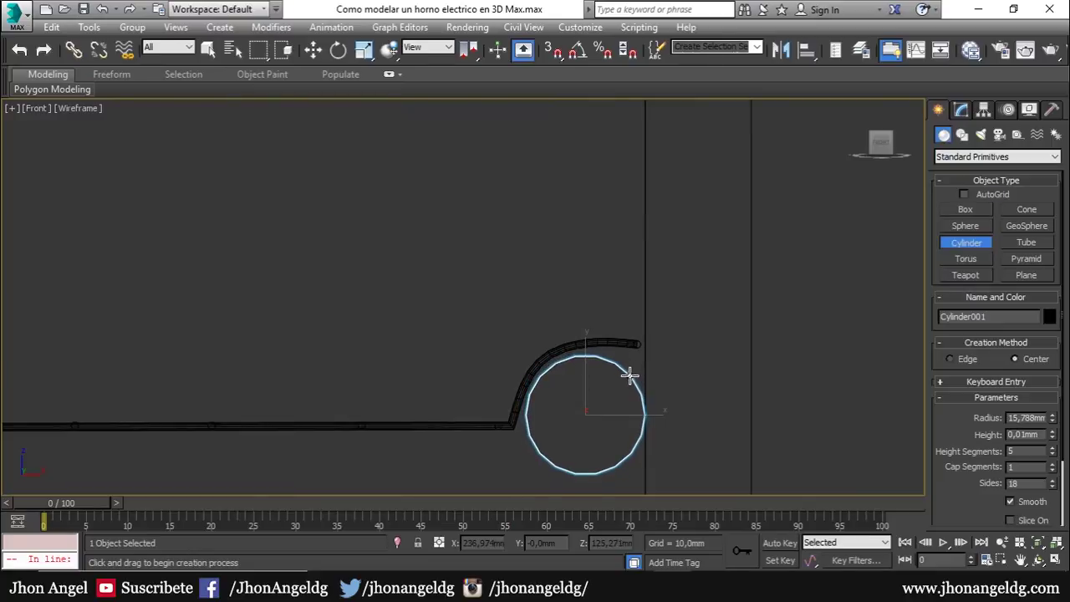
pyautogui.rightClick(628, 376)
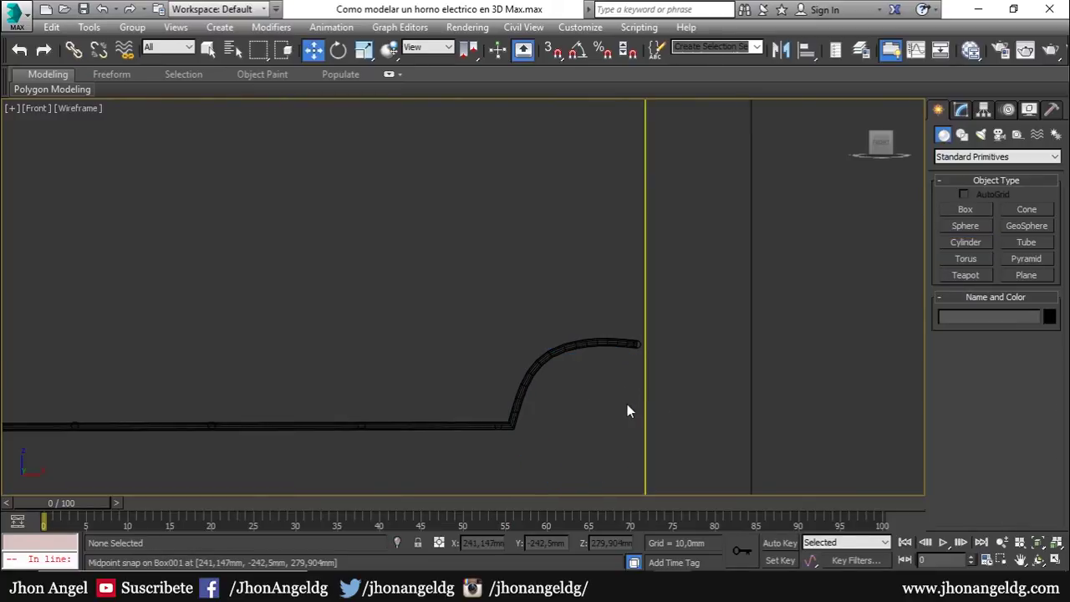
# Draw a small cylinder, Cylinder001, around the rack's curled right end.
pyautogui.click(965, 243)
pyautogui.moveTo(581, 424); pyautogui.dragTo(644, 383)
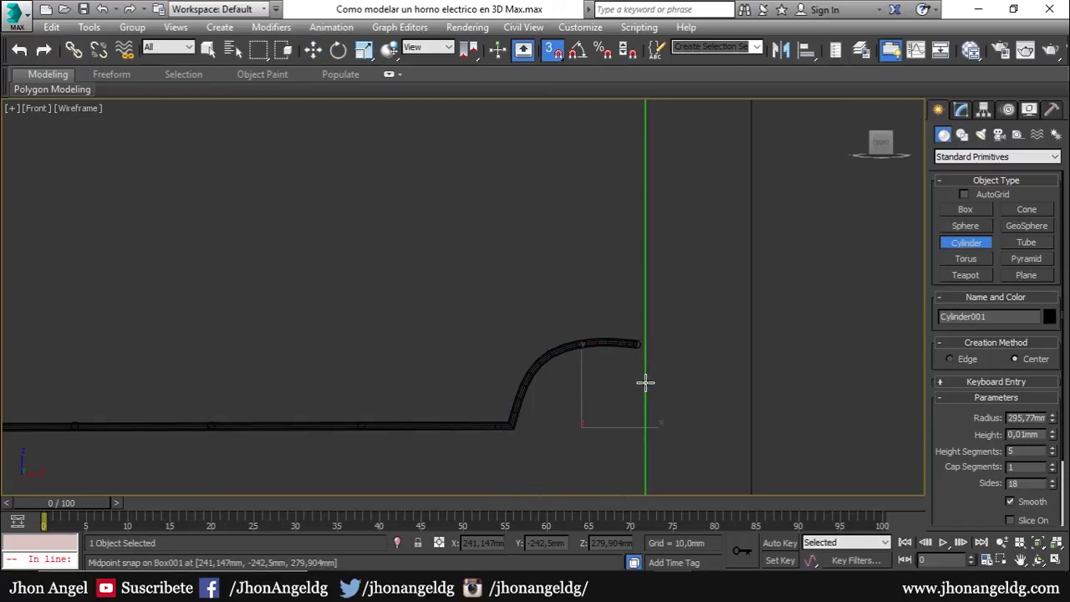
pyautogui.scroll(-5, 645, 382)
pyautogui.rightClick(640, 355)
pyautogui.scroll(4, 632, 364)
pyautogui.scroll(3, 641, 430)
pyautogui.scroll(2, 626, 346)
pyautogui.moveTo(628, 381)
pyautogui.mouseDown()
pyautogui.moveTo(640, 326)
pyautogui.moveTo(673, 316)
pyautogui.mouseUp()
pyautogui.rightClick(616, 285)
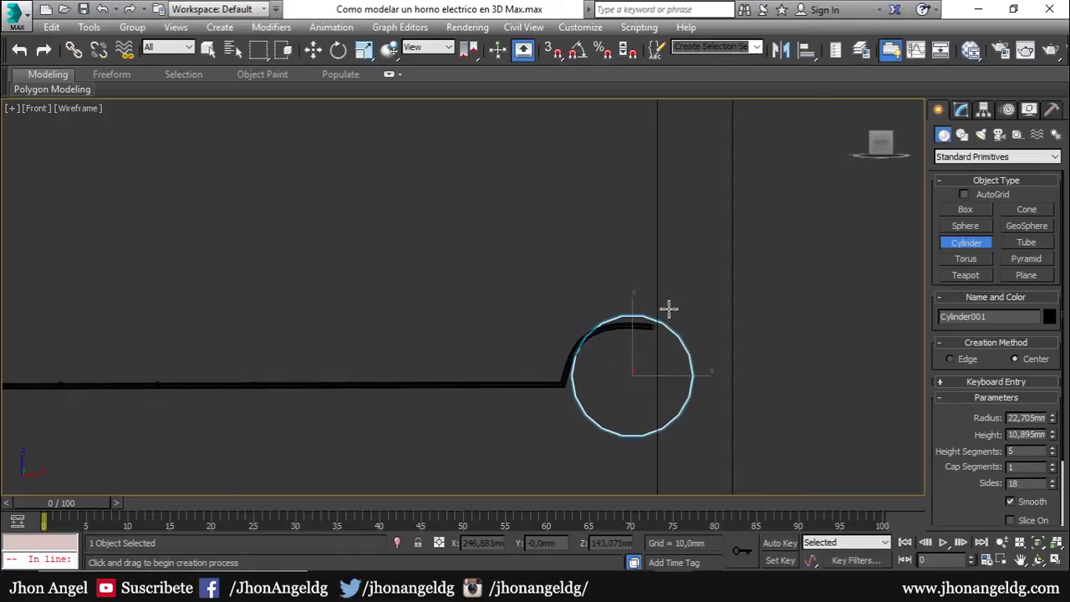
pyautogui.click(668, 309)
# With snapping on, move the cylinder precisely onto the rack's curled right end.
pyautogui.press('w')
pyautogui.scroll(1, 640, 370)
pyautogui.scroll(1, 632, 375)
pyautogui.press('s')
pyautogui.scroll(1, 669, 405)
pyautogui.moveTo(669, 405)
pyautogui.mouseDown()
pyautogui.moveTo(679, 411)
pyautogui.moveTo(696, 384)
pyautogui.mouseUp()
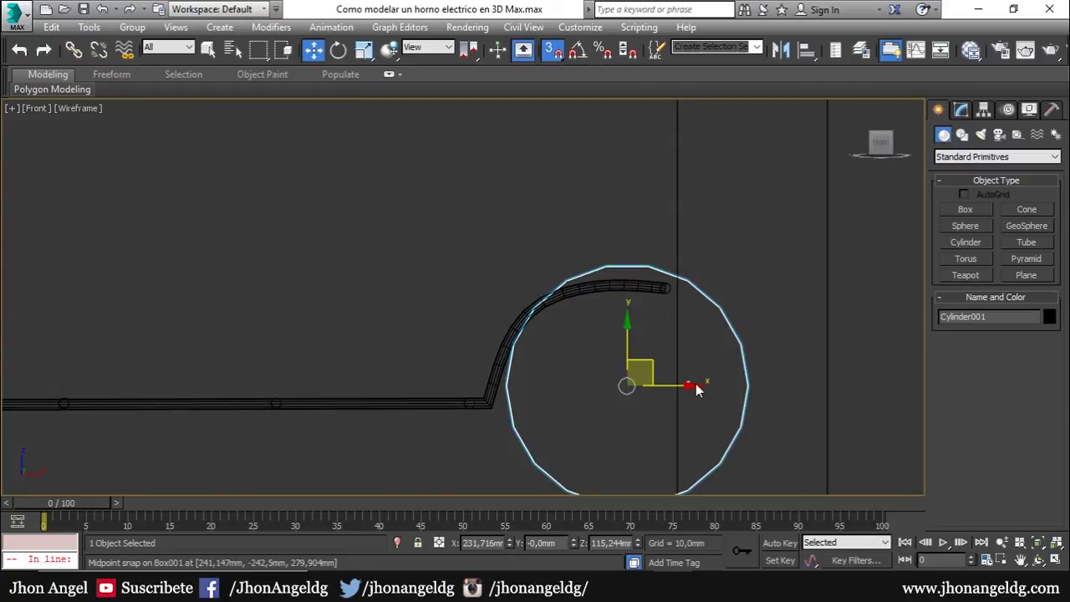
pyautogui.click(670, 394)
pyautogui.moveTo(514, 469); pyautogui.dragTo(513, 470)
pyautogui.moveTo(628, 386); pyautogui.dragTo(669, 385)
pyautogui.moveTo(674, 346); pyautogui.dragTo(669, 371)
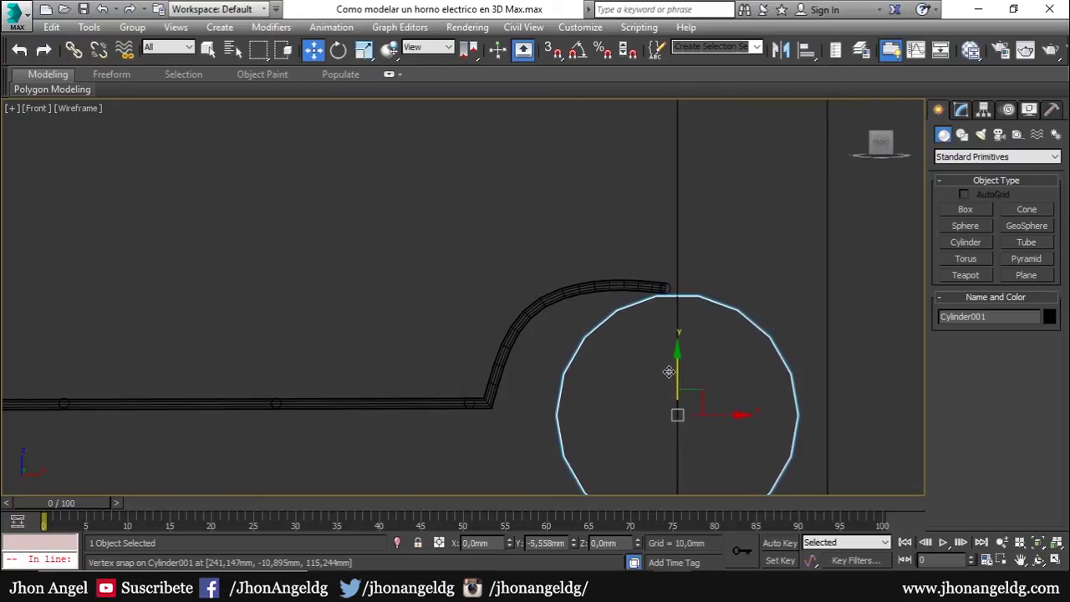
pyautogui.moveTo(701, 410)
pyautogui.mouseDown()
pyautogui.moveTo(649, 419)
pyautogui.moveTo(636, 393)
pyautogui.moveTo(621, 142)
pyautogui.mouseUp()
pyautogui.scroll(-4, 633, 391)
pyautogui.scroll(-2, 630, 370)
pyautogui.scroll(3, 630, 369)
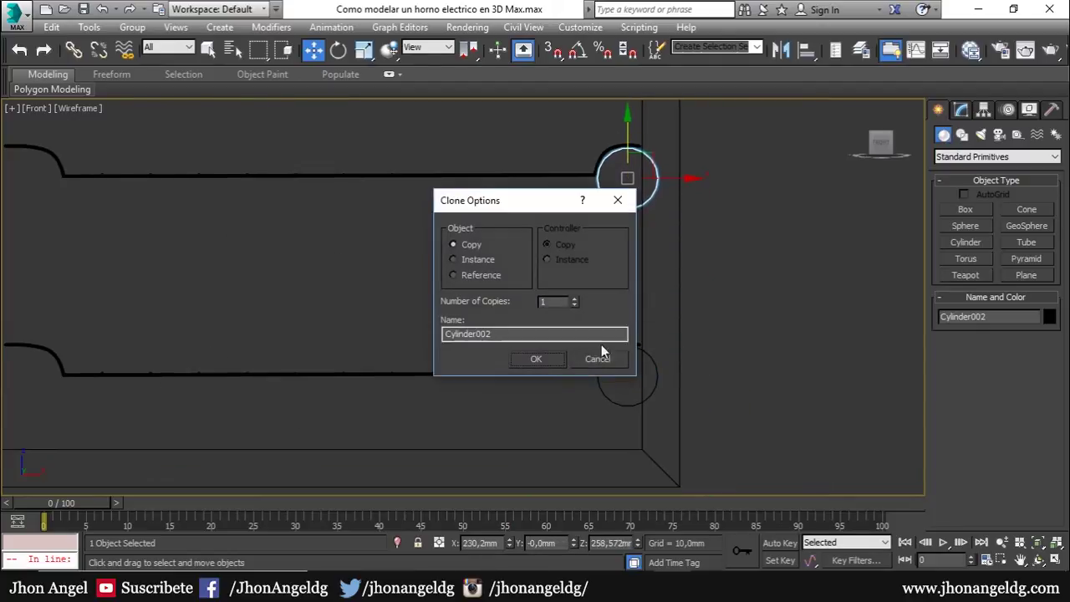
# Clone the support cylinder onto the other racks' right ends, aligning each copy.
pyautogui.press('Return')
pyautogui.scroll(2, 610, 132)
pyautogui.scroll(3, 666, 245)
pyautogui.moveTo(672, 253)
pyautogui.mouseDown()
pyautogui.moveTo(655, 174)
pyautogui.moveTo(657, 203)
pyautogui.mouseUp()
pyautogui.scroll(-2, 669, 242)
pyautogui.scroll(-2, 661, 209)
pyautogui.scroll(-1, 651, 266)
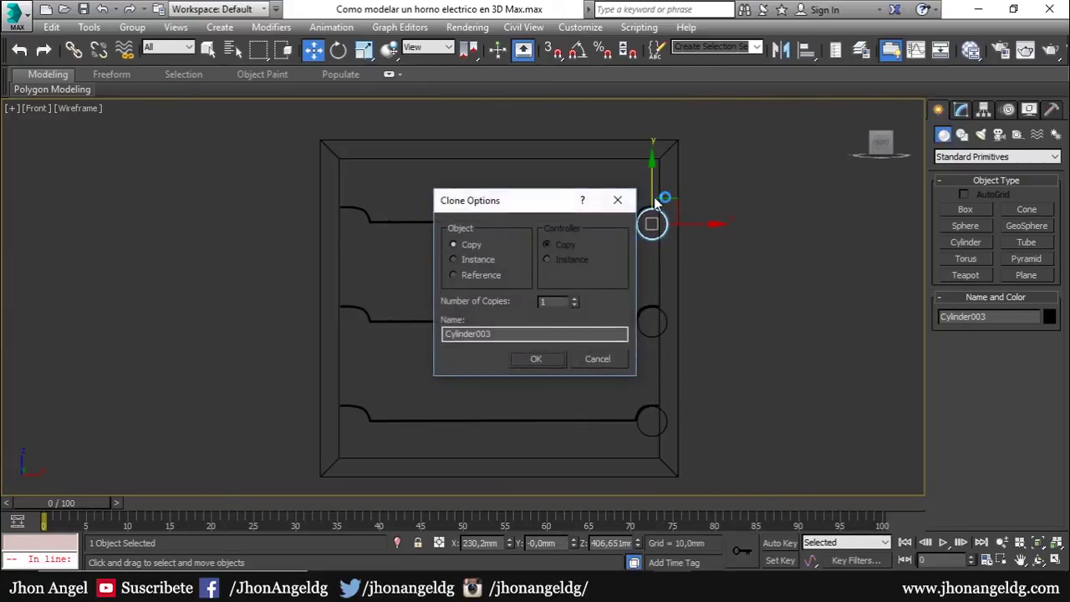
pyautogui.click(539, 360)
pyautogui.scroll(4, 652, 223)
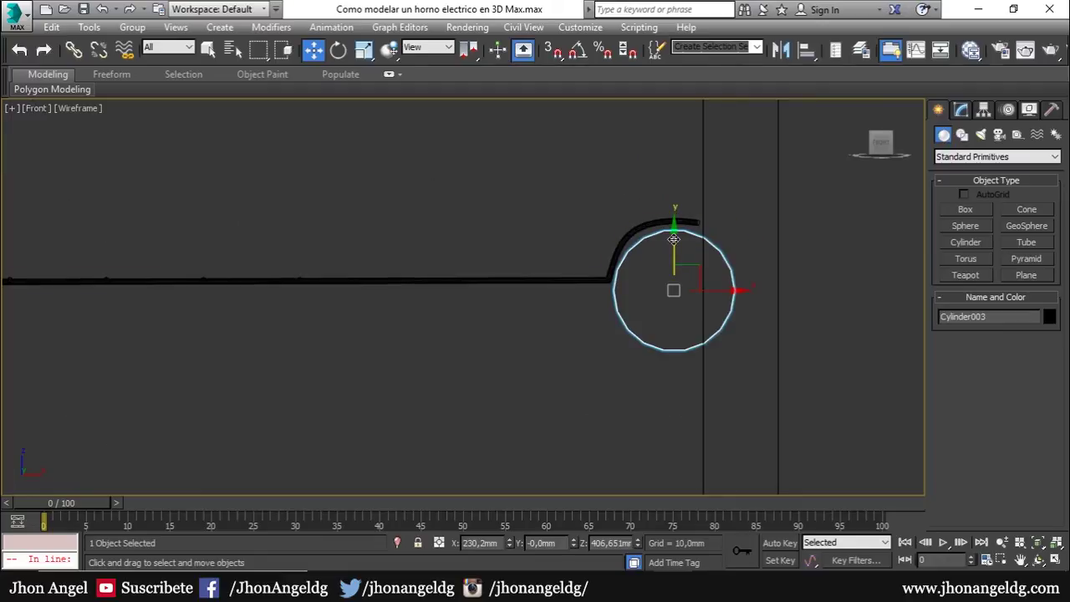
pyautogui.moveTo(672, 243); pyautogui.dragTo(672, 234)
pyautogui.scroll(-3, 661, 276)
pyautogui.scroll(3, 658, 317)
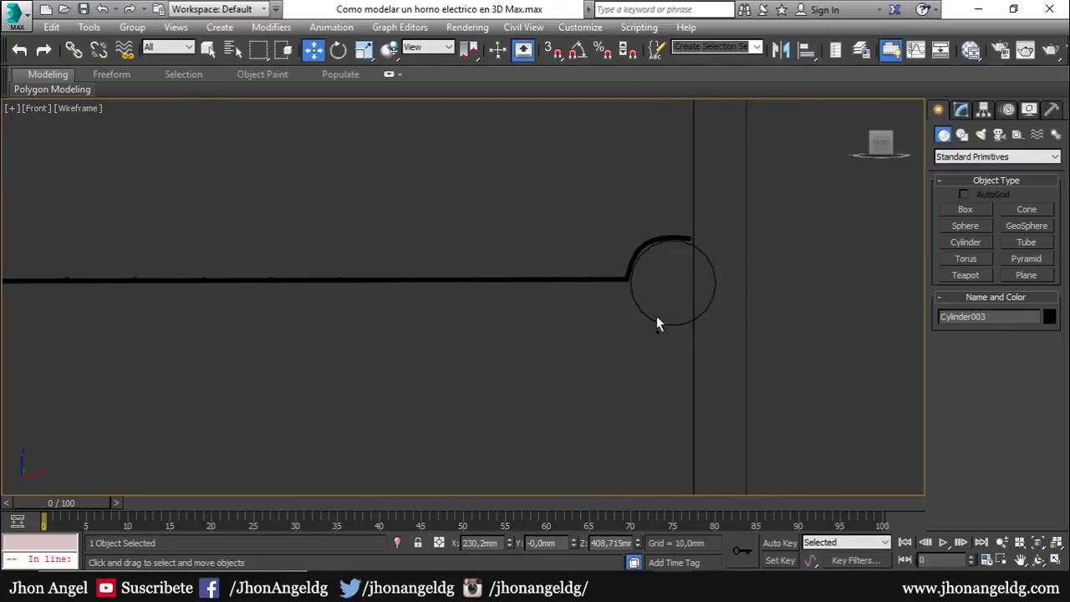
# Shift-copy all three right supports to the racks' rounded left ends.
pyautogui.keyDown('ctrl'); pyautogui.click(657, 318); pyautogui.keyUp('ctrl')
pyautogui.scroll(2, 661, 301)
pyautogui.scroll(-3, 635, 400)
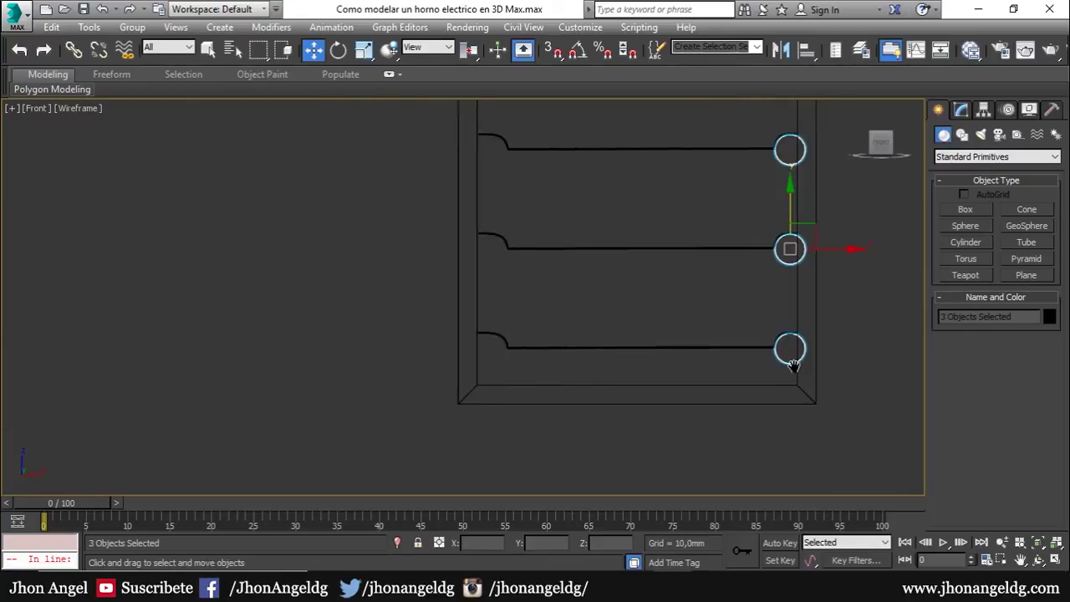
pyautogui.keyDown('shift'); pyautogui.moveTo(854, 257); pyautogui.dragTo(588, 261); pyautogui.keyUp('shift')
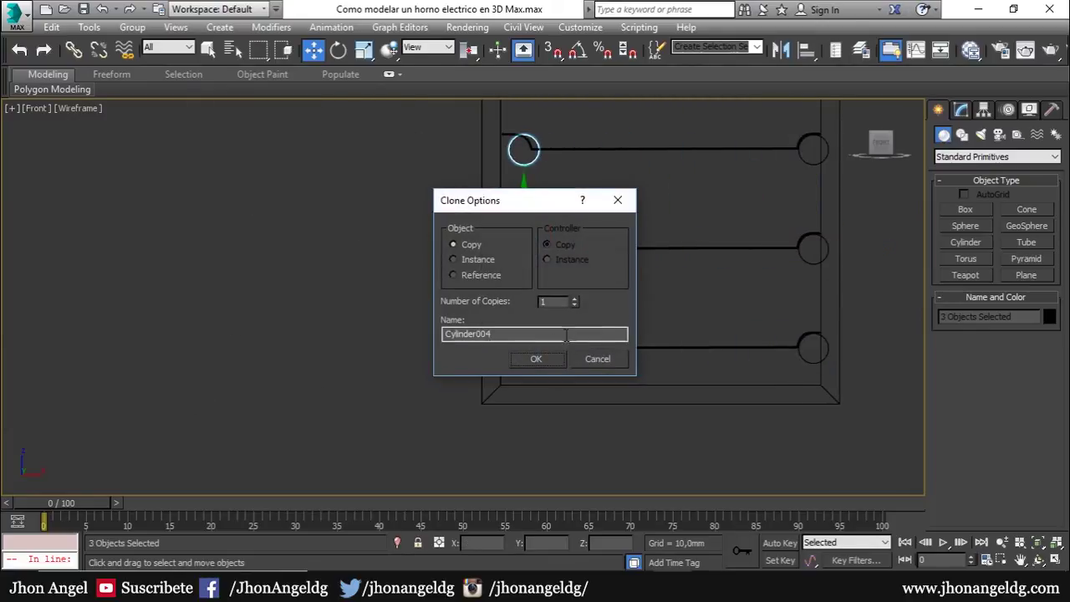
pyautogui.click(540, 358)
pyautogui.scroll(2, 490, 215)
pyautogui.scroll(4, 625, 317)
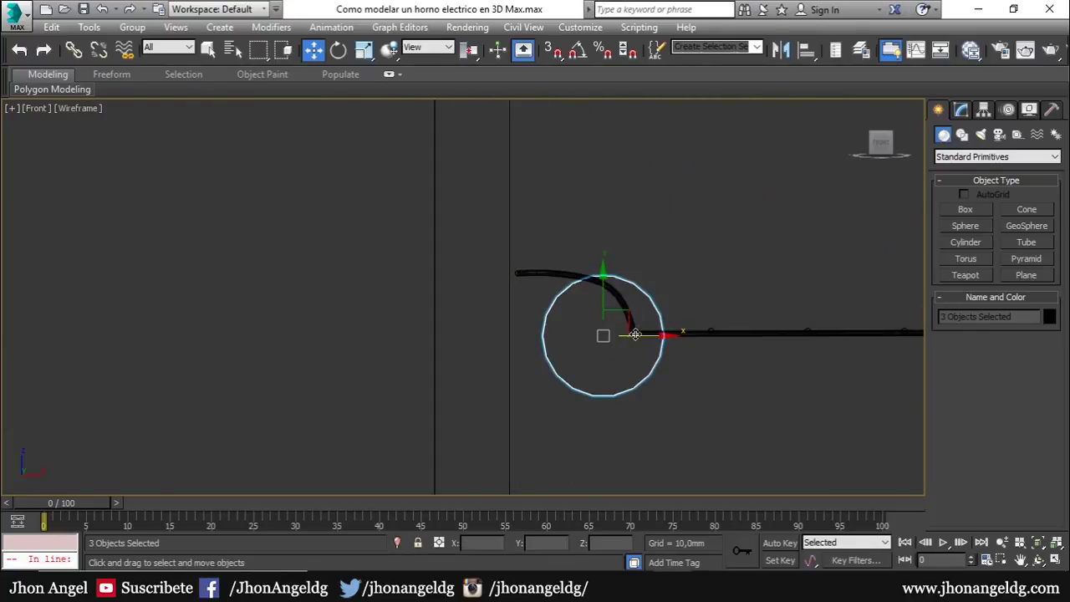
pyautogui.moveTo(635, 335); pyautogui.dragTo(598, 335)
pyautogui.scroll(-3, 560, 317)
pyautogui.scroll(-5, 585, 293)
pyautogui.scroll(-1, 619, 310)
# Return to a shaded Perspective view angled on the oven.
pyautogui.press('p')
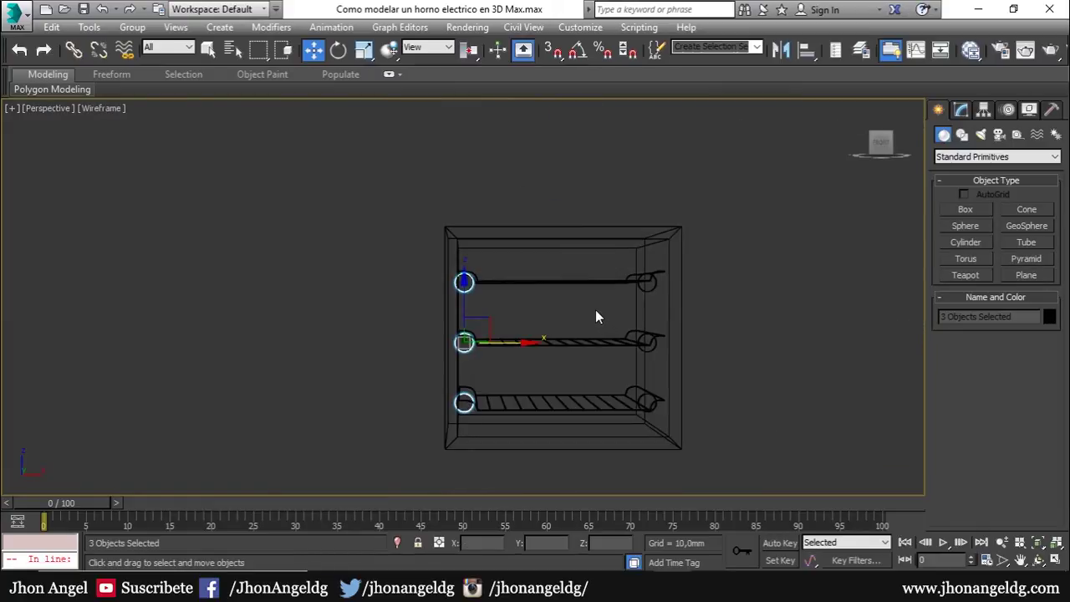
pyautogui.press('F3')
pyautogui.moveTo(604, 309)
pyautogui.keyDown('alt'); pyautogui.mouseDown(button='middle')
pyautogui.moveTo(641, 327)
pyautogui.moveTo(627, 316)
pyautogui.mouseUp(button='middle'); pyautogui.keyUp('alt')
# Select the middle right support Cylinder002 and view it from the Top in wireframe.
pyautogui.scroll(5, 626, 316)
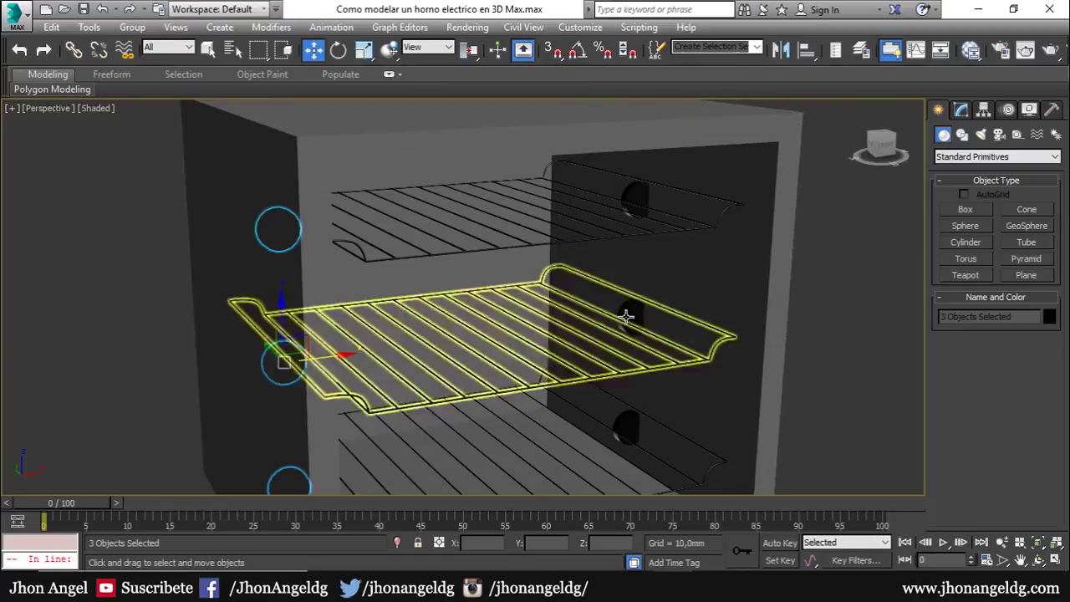
pyautogui.click(626, 316)
pyautogui.click(960, 109)
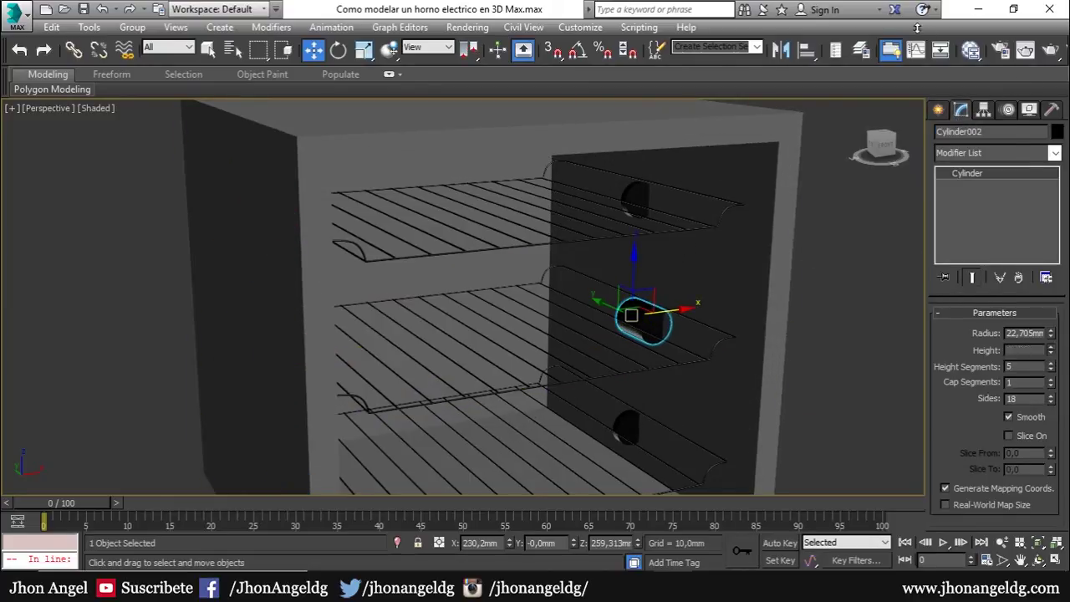
pyautogui.scroll(-4, 836, 192)
pyautogui.moveTo(812, 203); pyautogui.dragTo(605, 281, button='middle')
pyautogui.scroll(2, 609, 287)
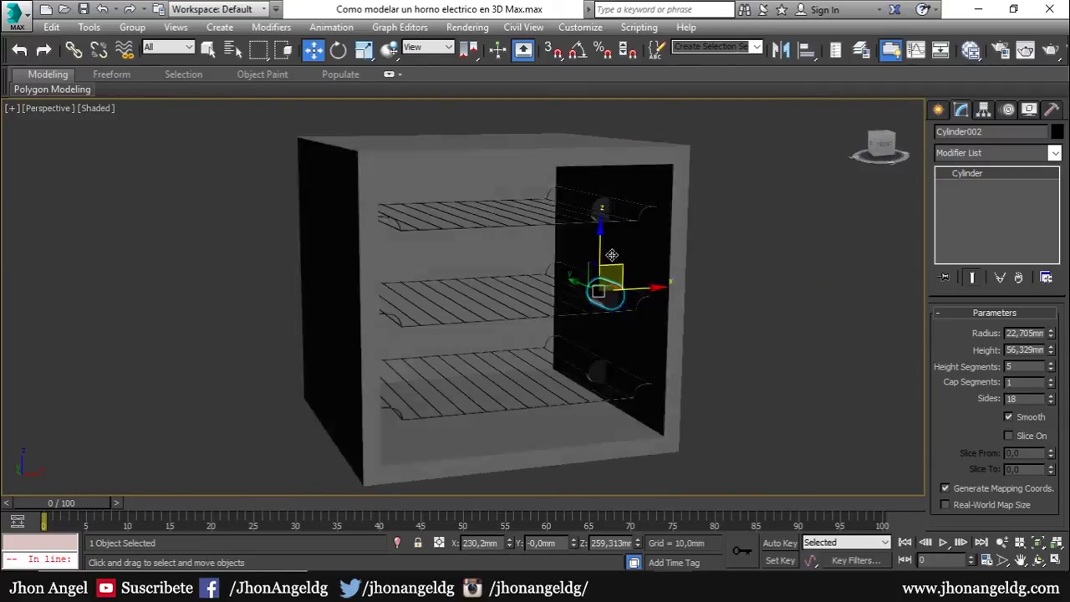
pyautogui.scroll(2, 635, 262)
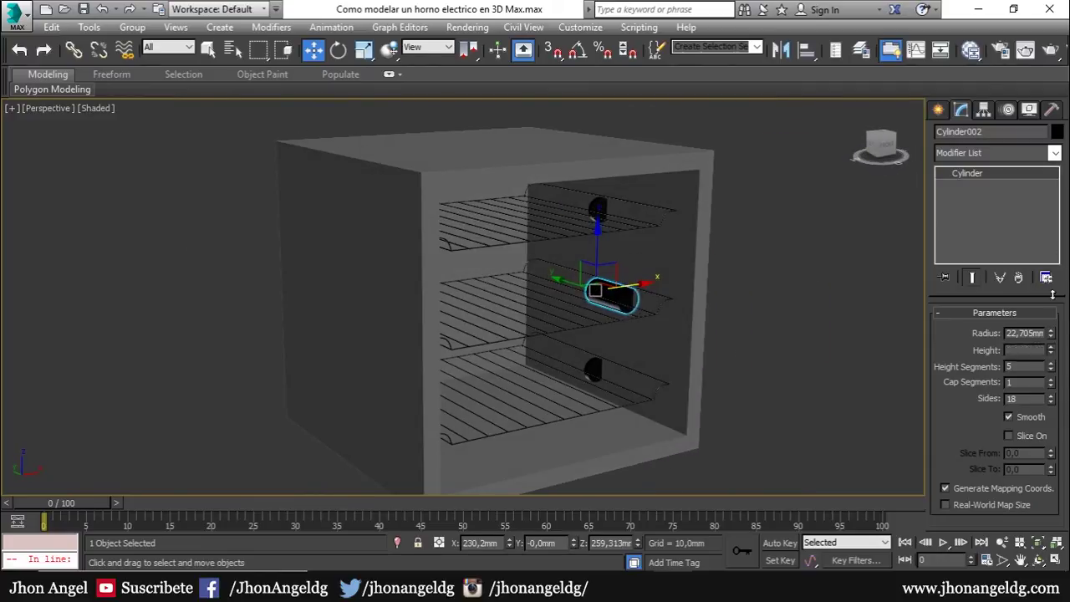
pyautogui.press('t')
pyautogui.scroll(-2, 585, 276)
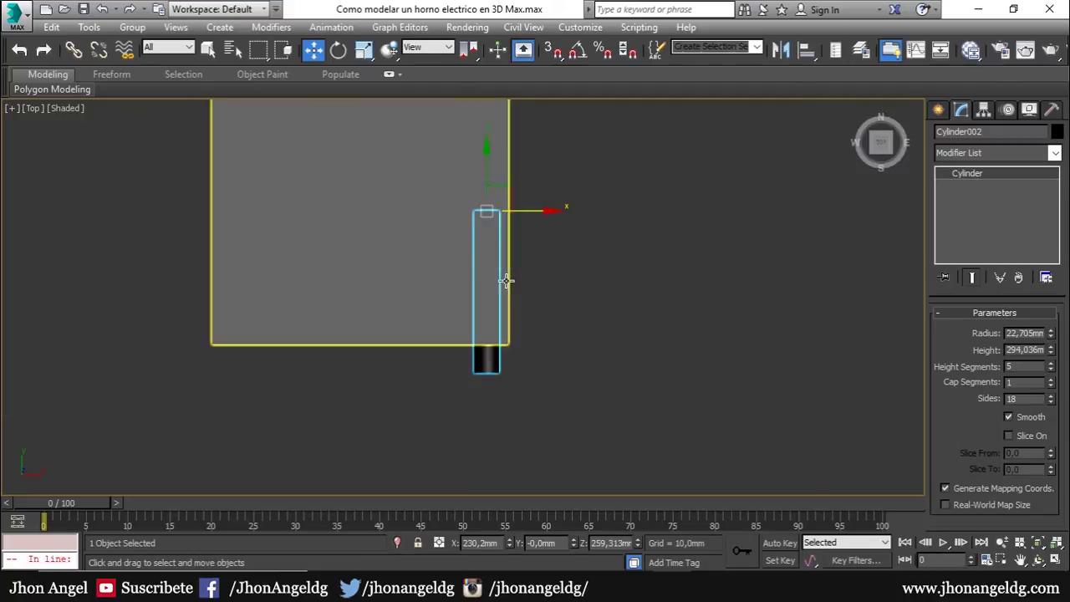
pyautogui.press('F3')
# Slide Cylinder002 along Y toward the back of the oven.
pyautogui.moveTo(517, 239); pyautogui.dragTo(517, 117)
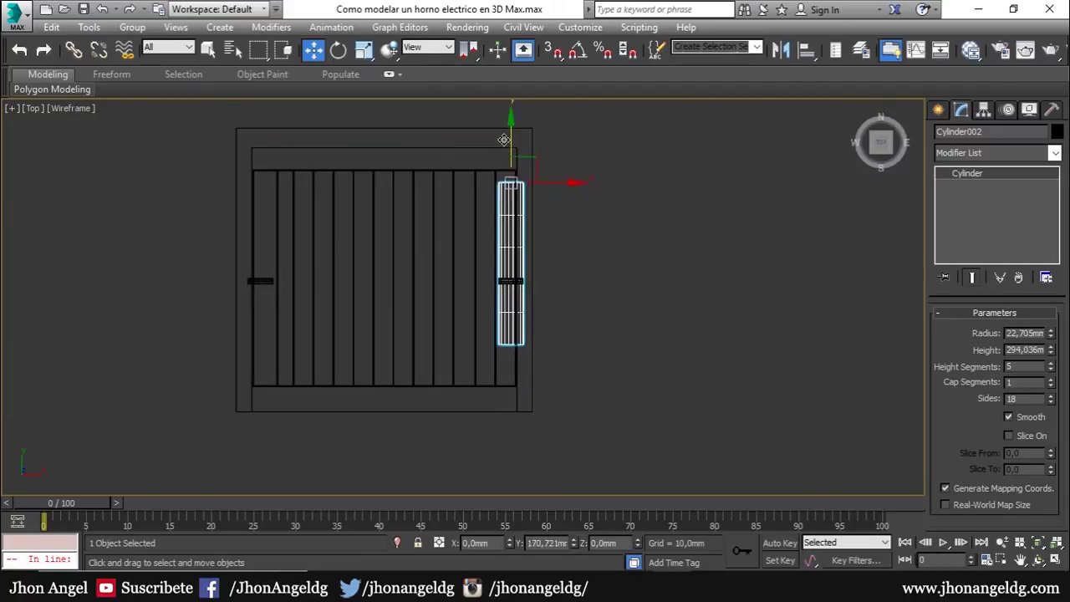
pyautogui.scroll(3, 518, 117)
pyautogui.scroll(2, 518, 174)
pyautogui.moveTo(528, 244); pyautogui.dragTo(522, 206)
pyautogui.scroll(4, 532, 218)
pyautogui.scroll(-5, 544, 255)
pyautogui.scroll(-3, 543, 255)
pyautogui.scroll(3, 558, 356)
pyautogui.scroll(3, 577, 351)
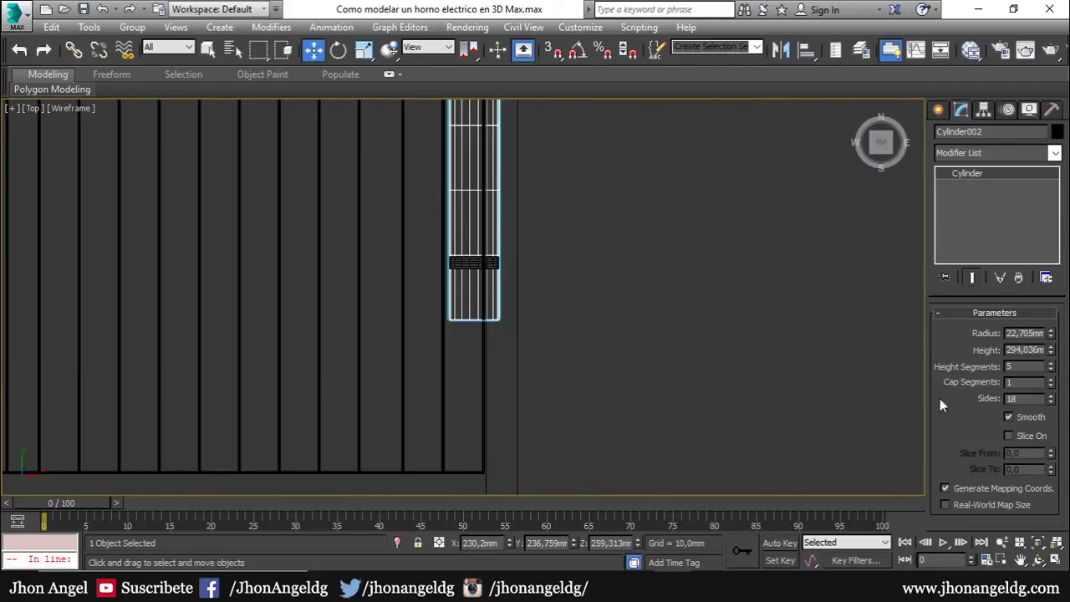
# Raise Cylinder002's Height to about 441 mm and review the oven in shaded Perspective.
pyautogui.moveTo(1052, 355); pyautogui.dragTo(1052, 313)
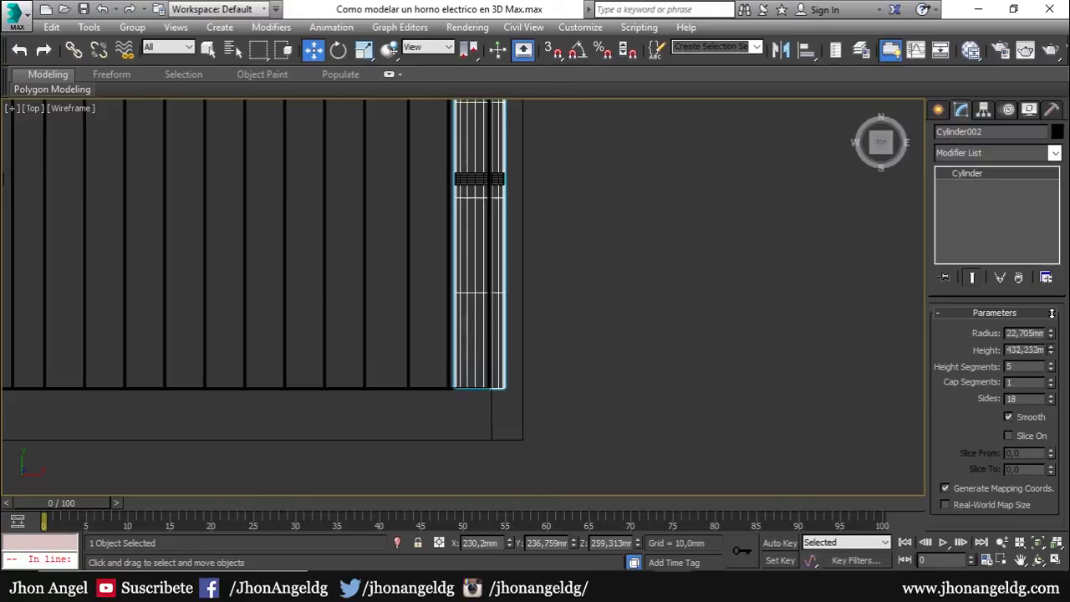
pyautogui.scroll(-3, 591, 357)
pyautogui.press('p')
pyautogui.moveTo(578, 360)
pyautogui.keyDown('alt'); pyautogui.mouseDown(button='middle')
pyautogui.moveTo(580, 237)
pyautogui.moveTo(586, 295)
pyautogui.mouseUp(button='middle'); pyautogui.keyUp('alt')
pyautogui.scroll(2, 581, 251)
pyautogui.press('F3')
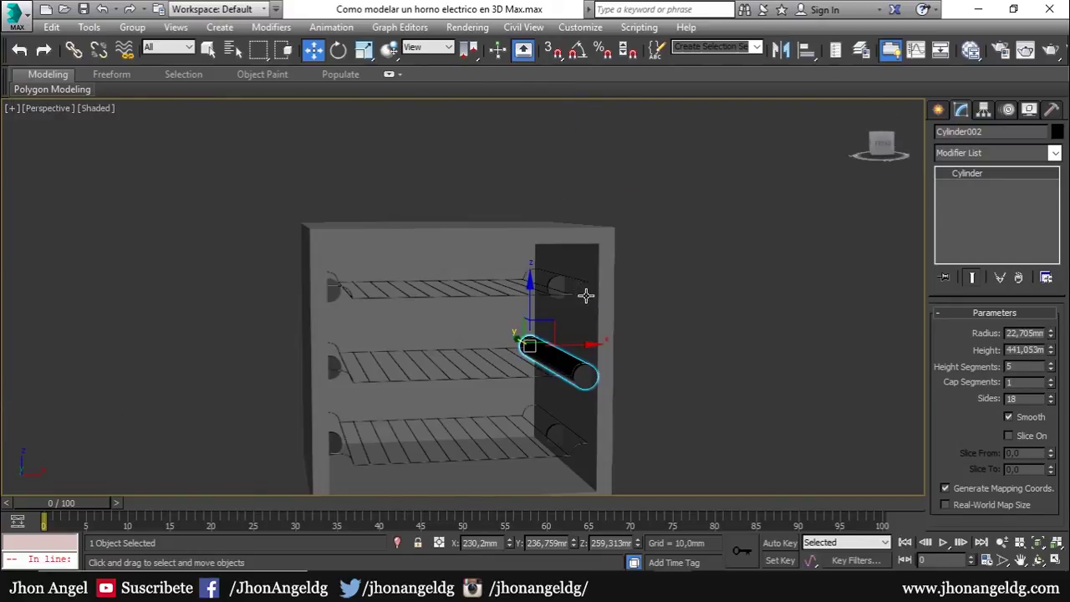
pyautogui.scroll(-2, 585, 374)
pyautogui.hotkey('ctrl', 'a')
# Open and close the Slate Material Editor, then clear the selection.
pyautogui.keyDown('alt'); pyautogui.moveTo(331, 411); pyautogui.dragTo(357, 351, button='middle'); pyautogui.keyUp('alt')
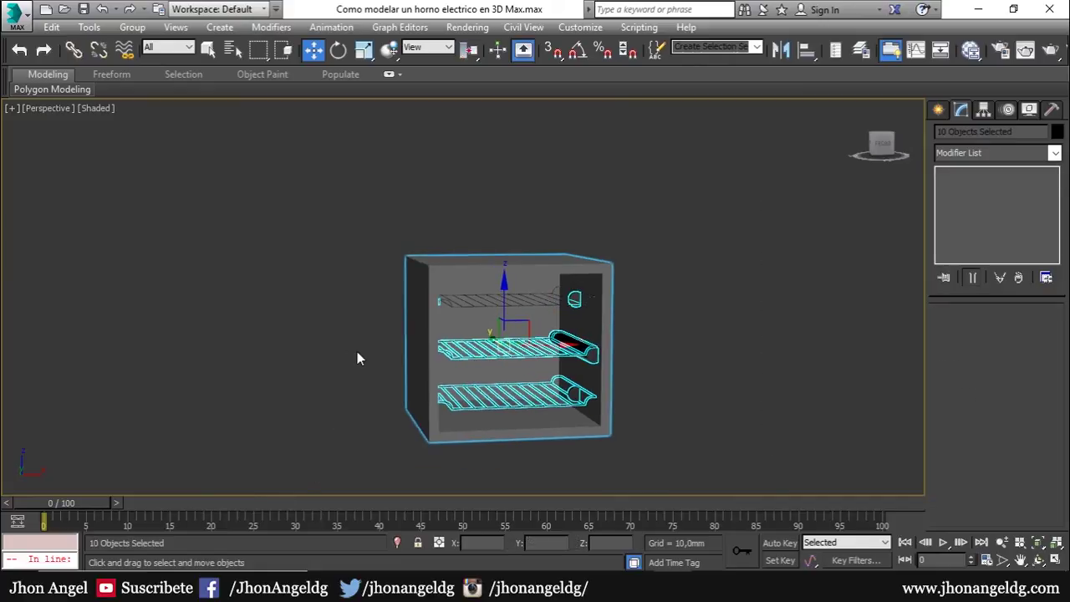
pyautogui.press('m')
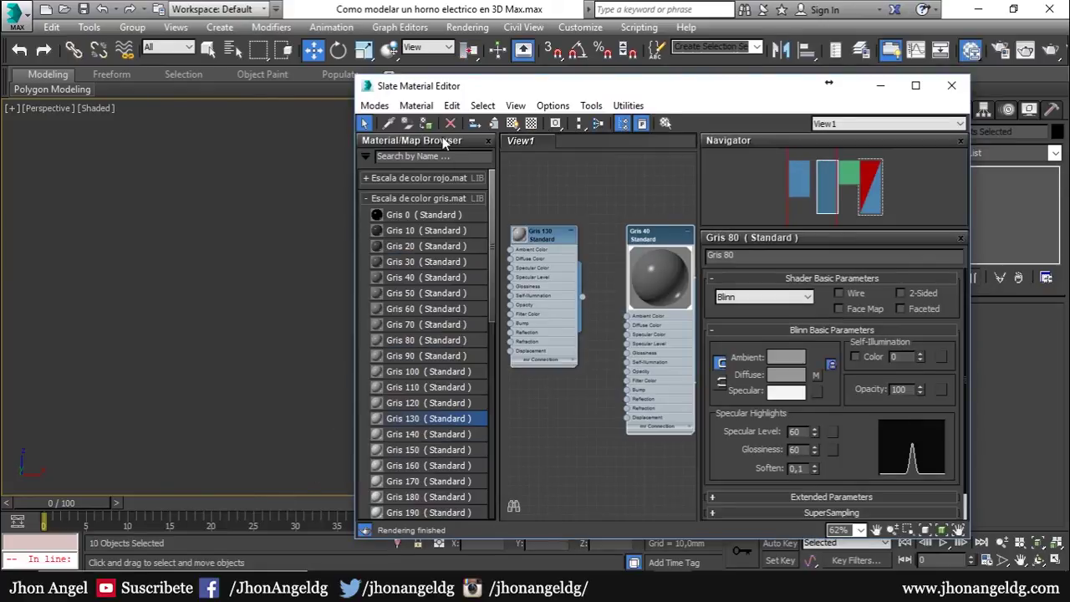
pyautogui.click(948, 87)
pyautogui.click(695, 292)
# Select the lower right support Cylinder001 and browse its Modifier List.
pyautogui.keyDown('alt'); pyautogui.moveTo(695, 292); pyautogui.dragTo(667, 342, button='middle'); pyautogui.keyUp('alt')
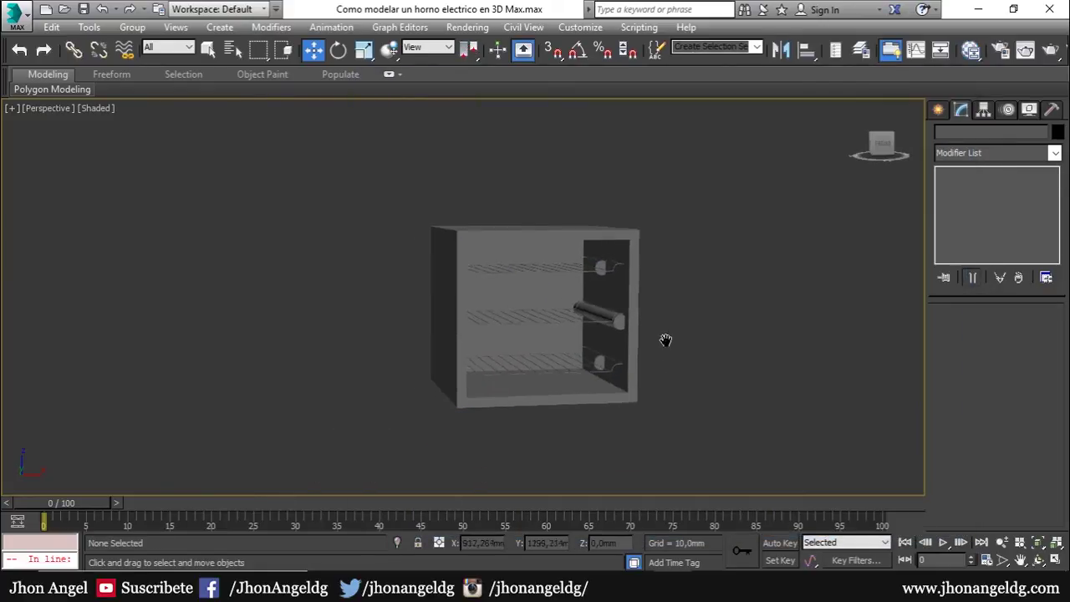
pyautogui.scroll(5, 666, 342)
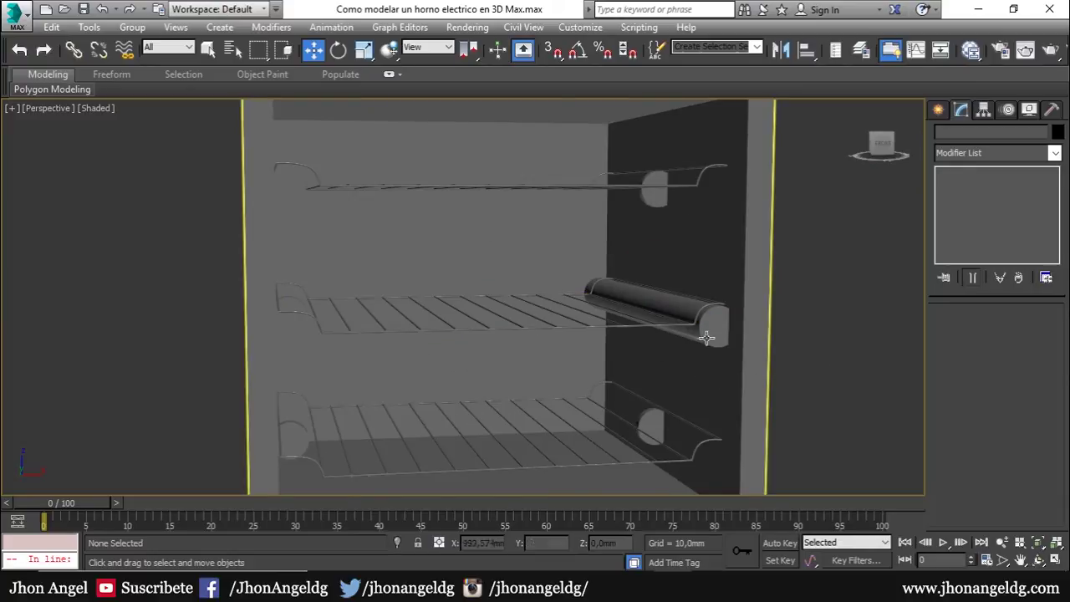
pyautogui.click(706, 337)
pyautogui.click(977, 152)
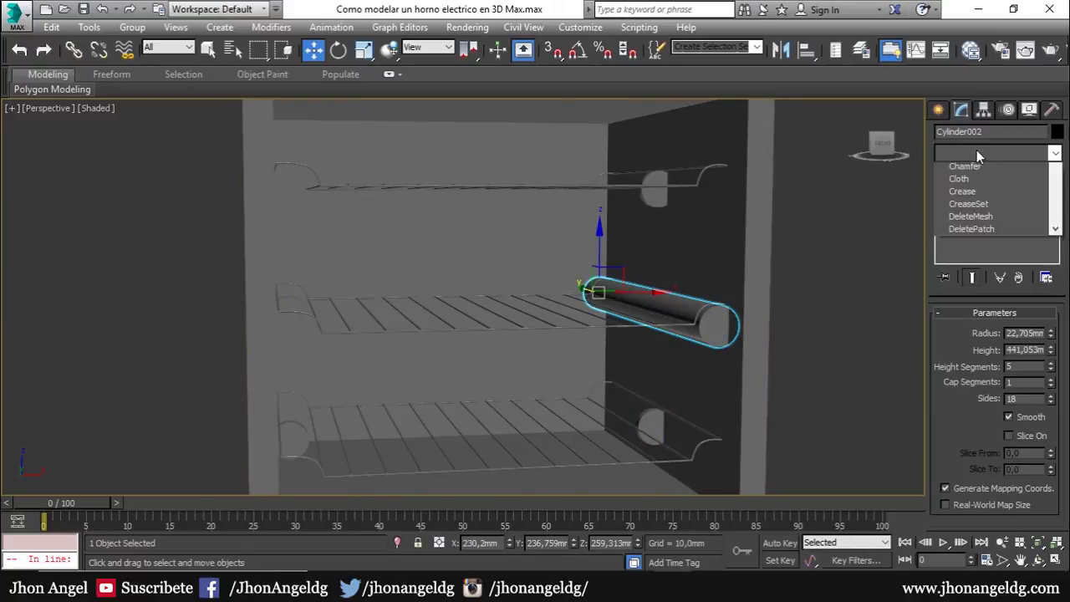
pyautogui.click(818, 271)
pyautogui.click(652, 426)
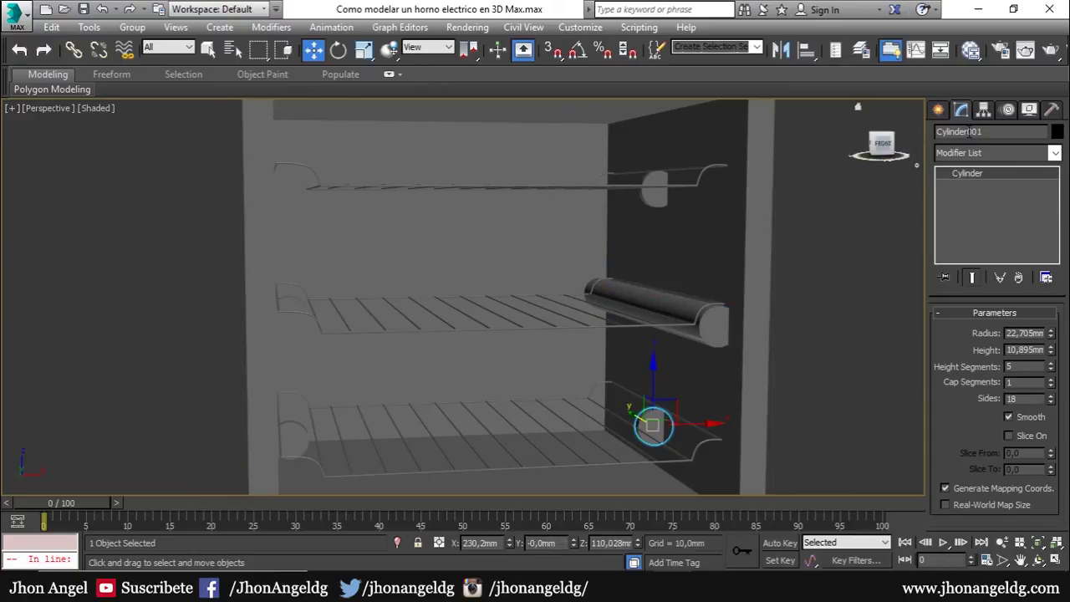
pyautogui.click(970, 153)
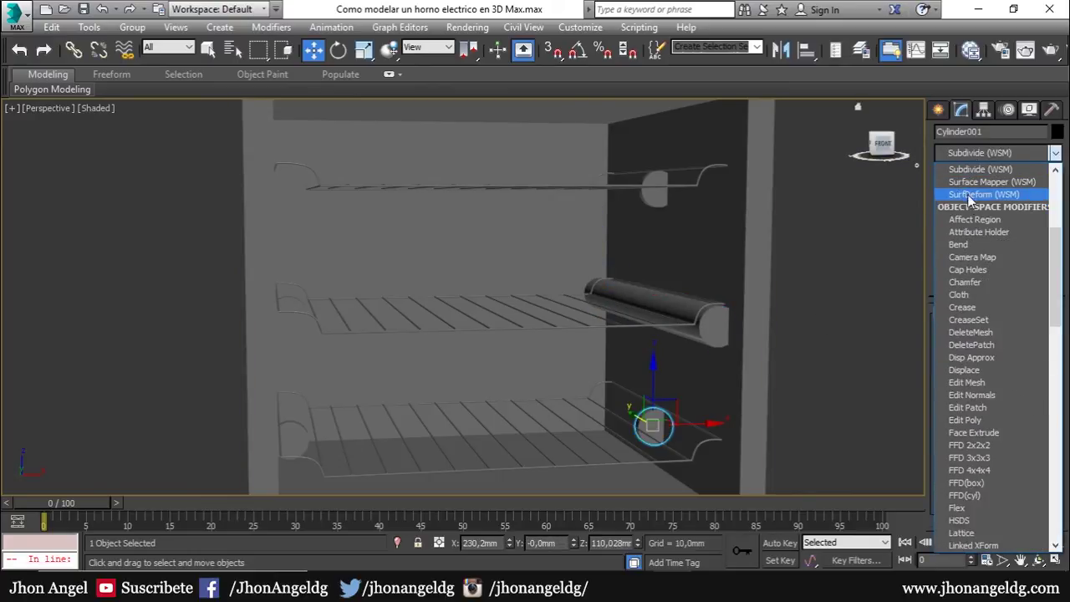
pyautogui.scroll(-15, 970, 284)
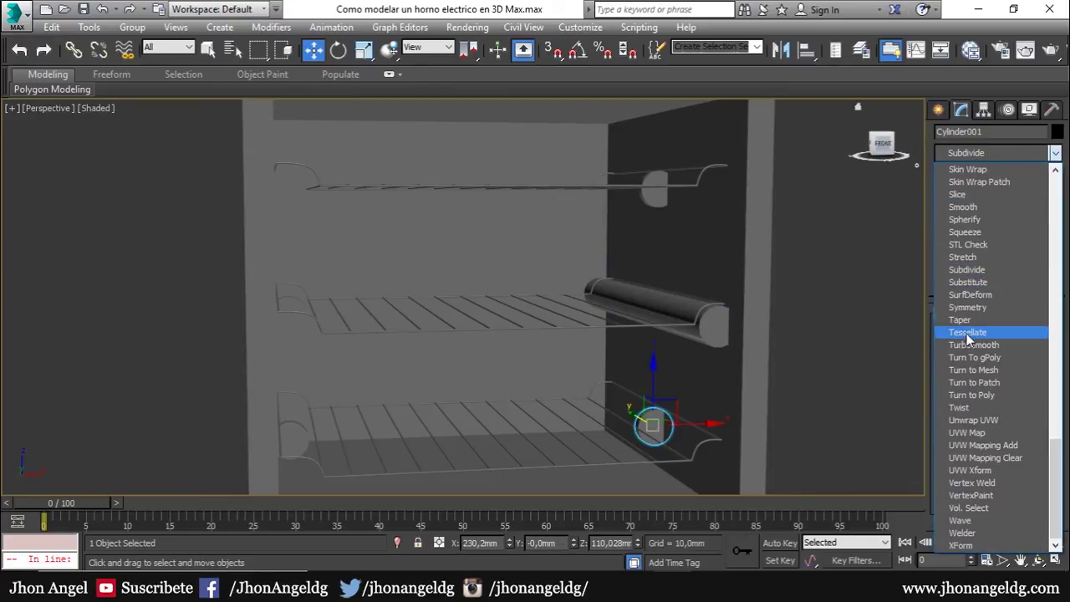
# Add a Substitute modifier to the small cylinder and pick the long rod as its replacement.
pyautogui.click(972, 284)
pyautogui.moveTo(975, 452); pyautogui.dragTo(980, 407)
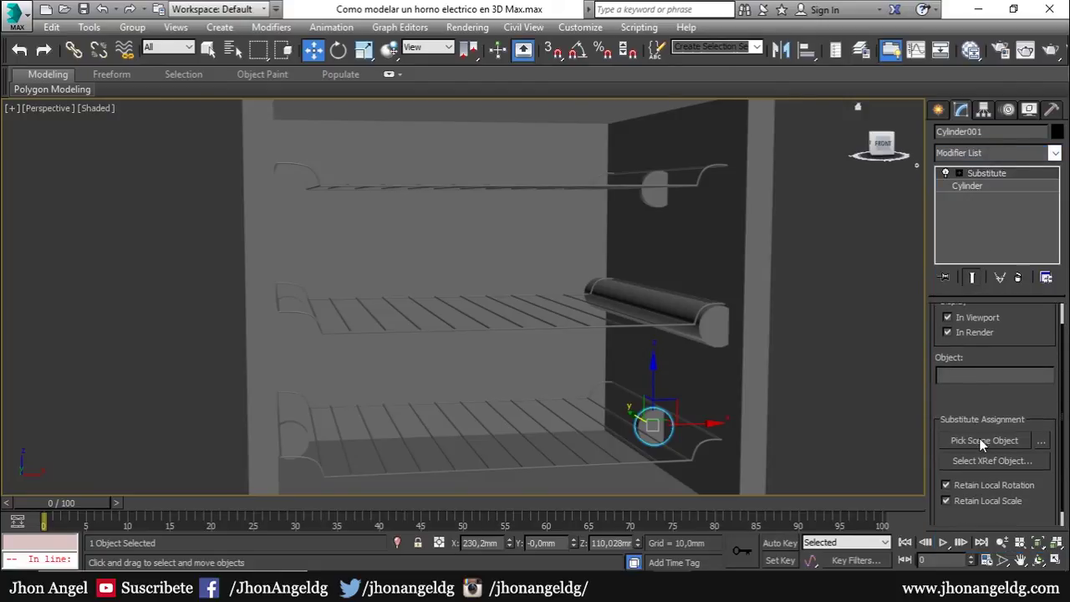
pyautogui.click(981, 441)
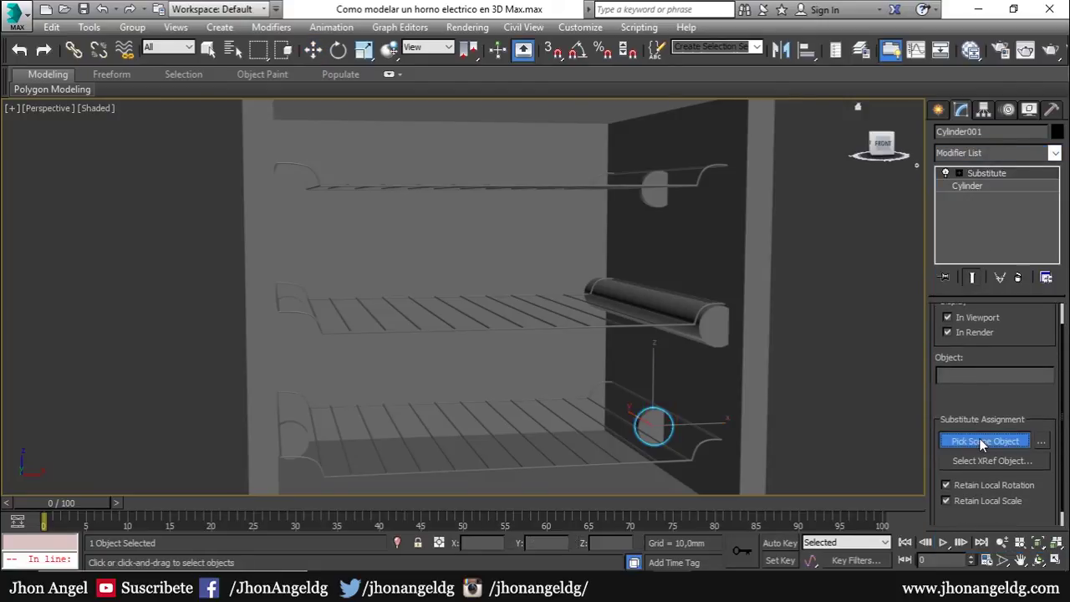
pyautogui.click(714, 327)
pyautogui.click(595, 351)
pyautogui.scroll(-5, 653, 314)
pyautogui.moveTo(653, 314)
pyautogui.keyDown('alt'); pyautogui.mouseDown(button='middle')
pyautogui.moveTo(663, 309)
pyautogui.moveTo(649, 304)
pyautogui.mouseUp(button='middle'); pyautogui.keyUp('alt')
# Redo the substitution with Cylinder002 as an instance, keeping the rod's material.
pyautogui.hotkey('ctrl', 'z')
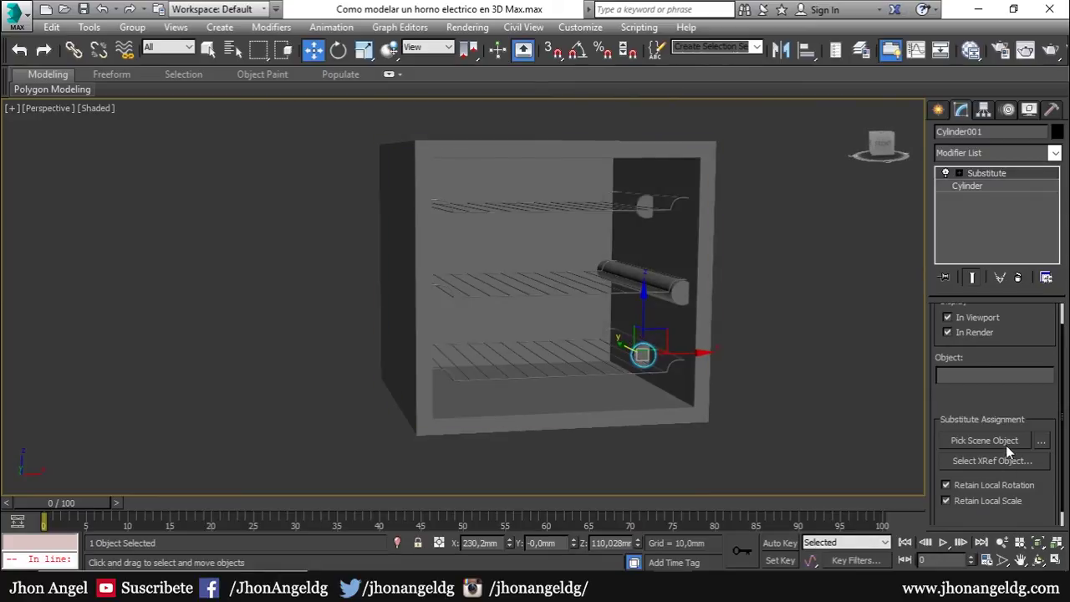
pyautogui.click(1005, 441)
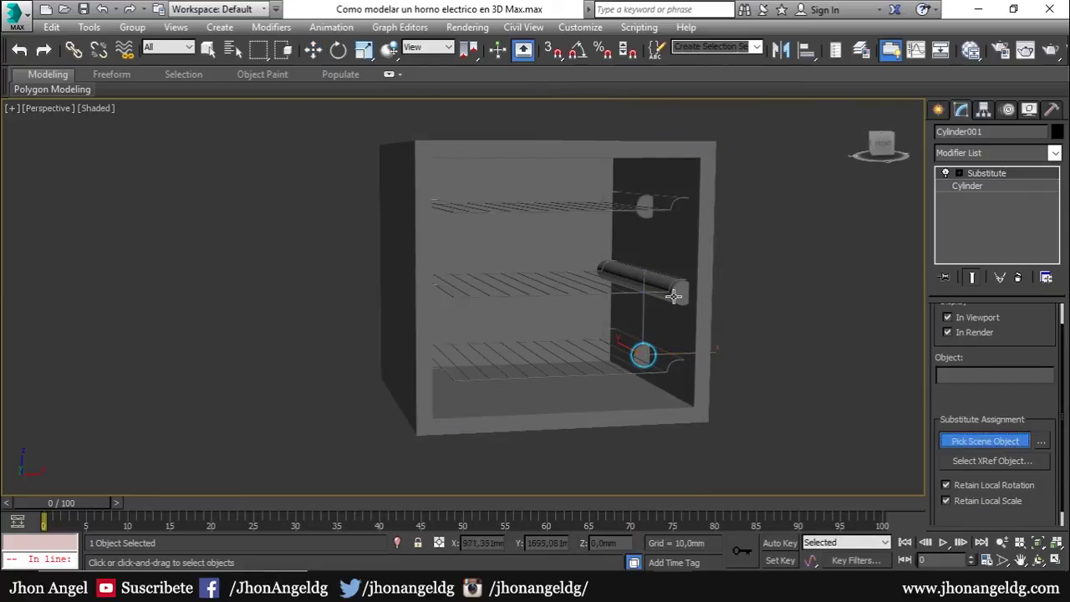
pyautogui.click(674, 296)
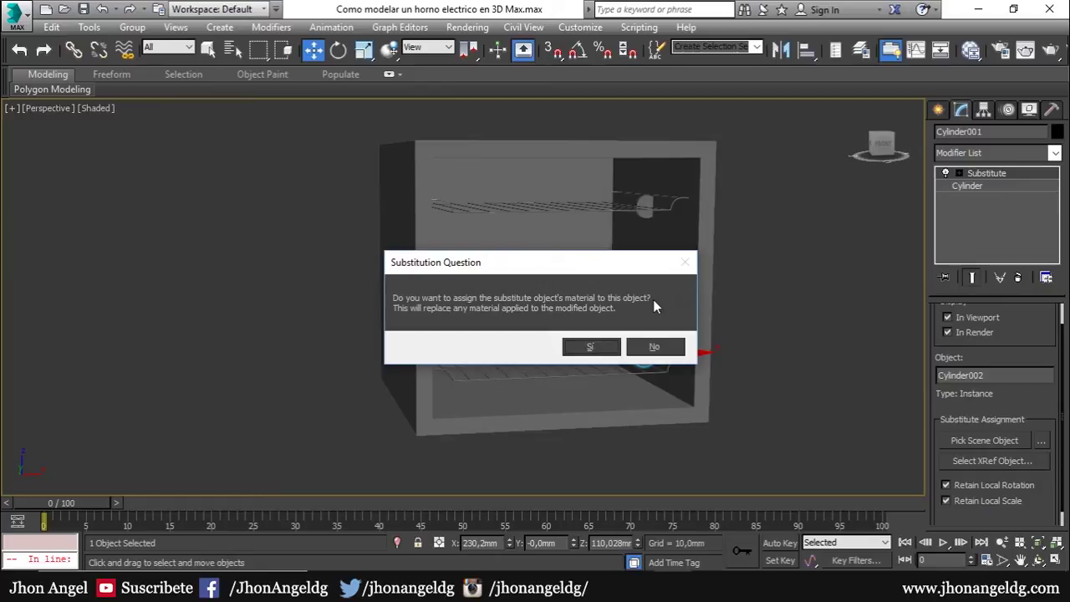
pyautogui.click(590, 347)
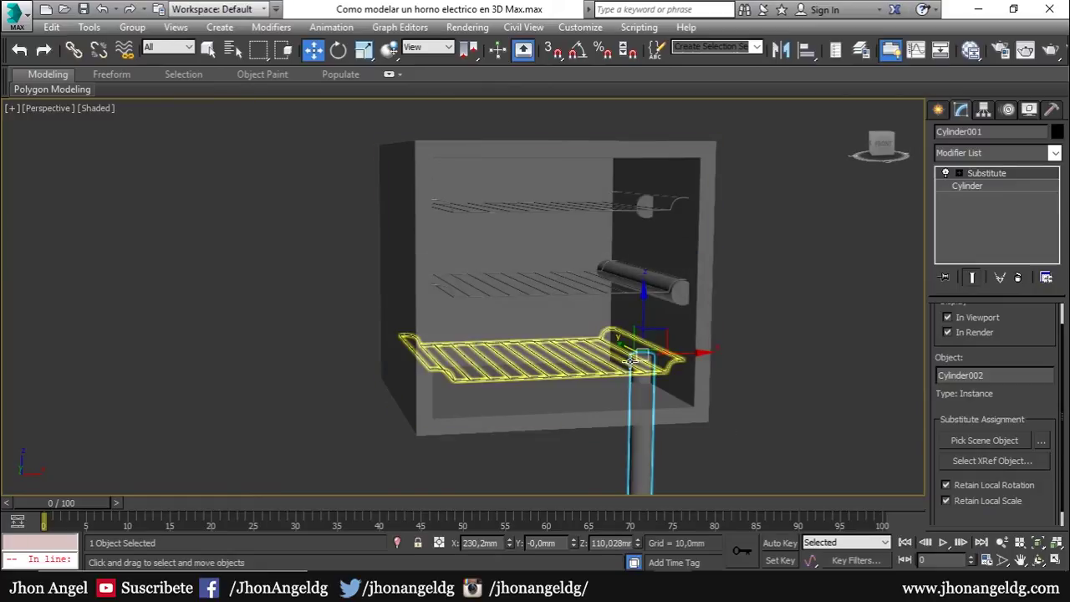
# Rotate the long rod Cylinder002 so it lies horizontally.
pyautogui.press('e')
pyautogui.moveTo(656, 318)
pyautogui.mouseDown()
pyautogui.moveTo(694, 351)
pyautogui.moveTo(638, 256)
pyautogui.mouseUp()
pyautogui.rightClick(694, 351)
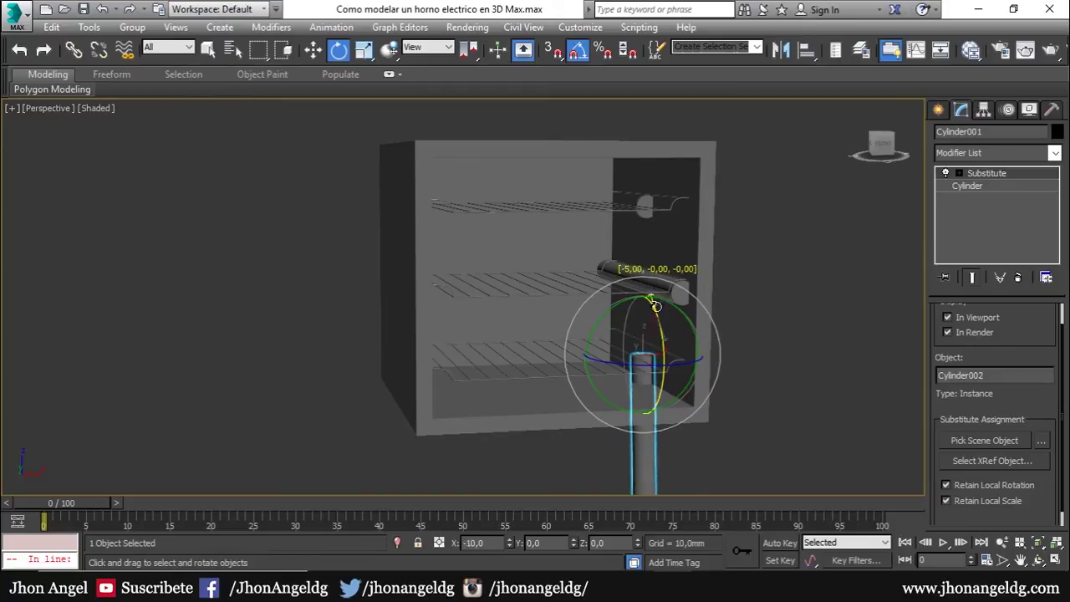
# Lengthen the knob cylinders 003 to 006 into rods 441.053 mm high.
pyautogui.click(658, 208)
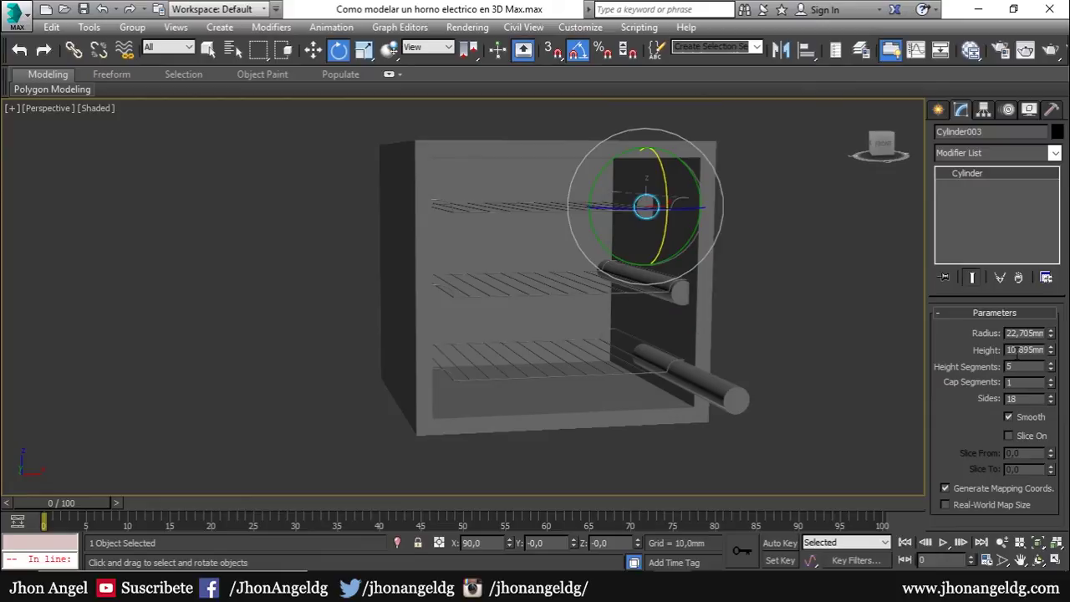
pyautogui.click(679, 297)
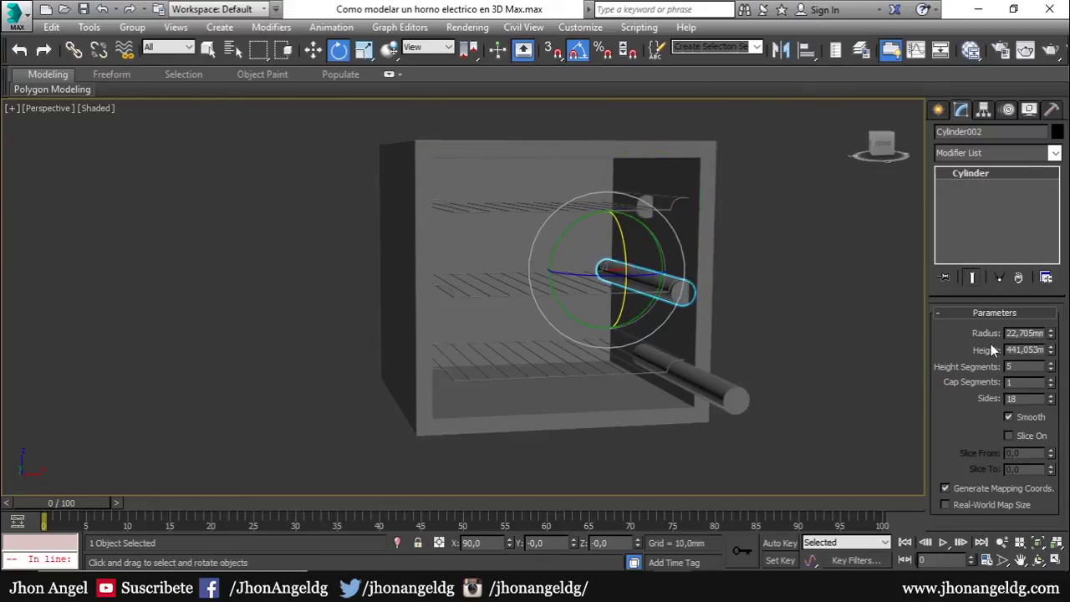
pyautogui.click(648, 204)
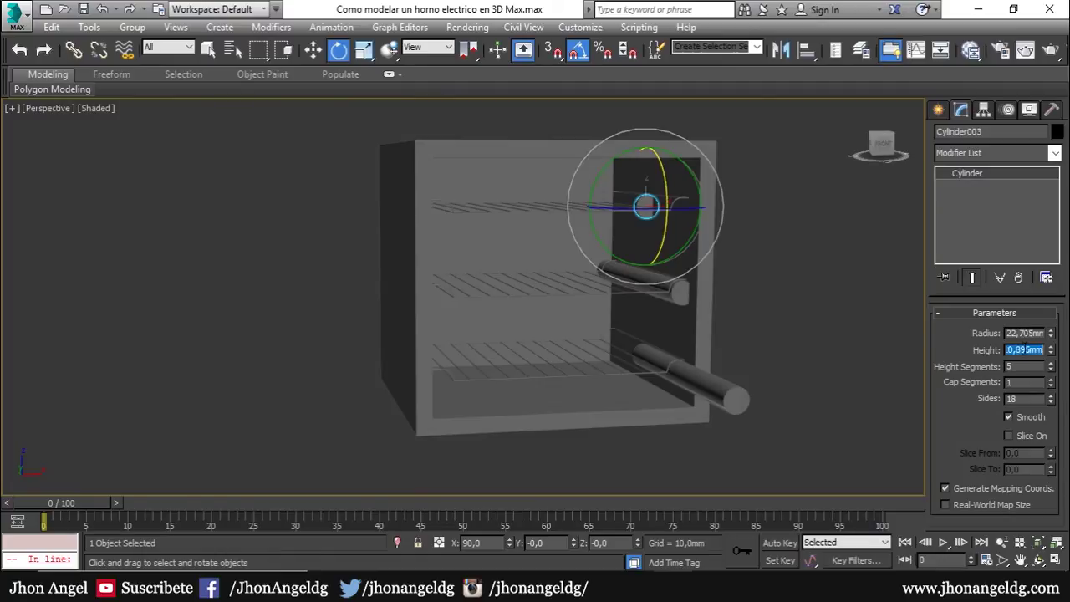
pyautogui.moveTo(976, 404)
pyautogui.keyDown('alt'); pyautogui.mouseDown(button='middle')
pyautogui.moveTo(826, 381)
pyautogui.moveTo(607, 284)
pyautogui.mouseUp(button='middle'); pyautogui.keyUp('alt')
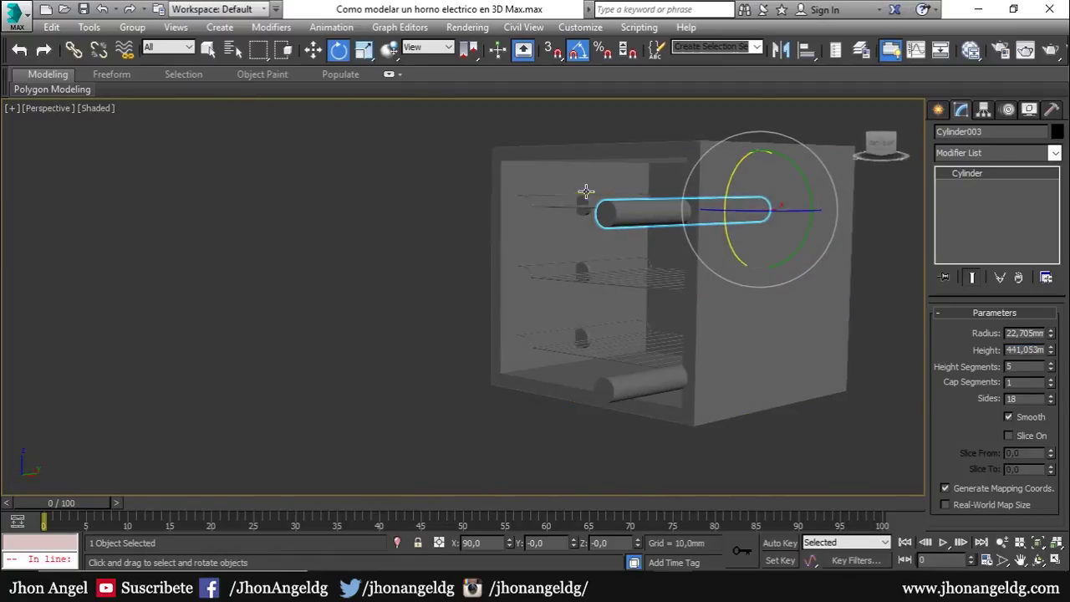
pyautogui.click(583, 205)
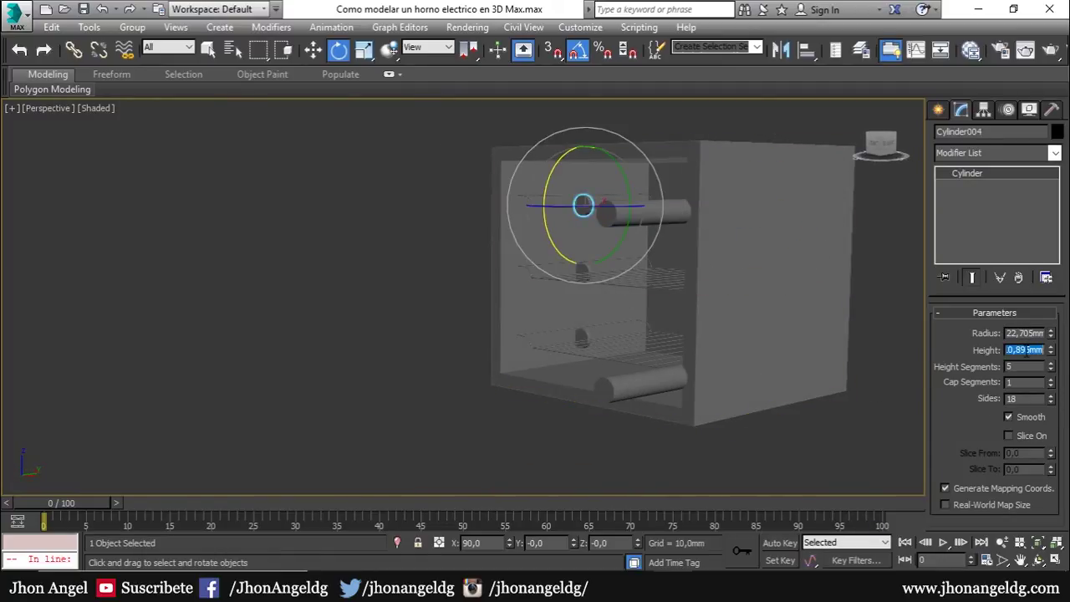
pyautogui.click(635, 276)
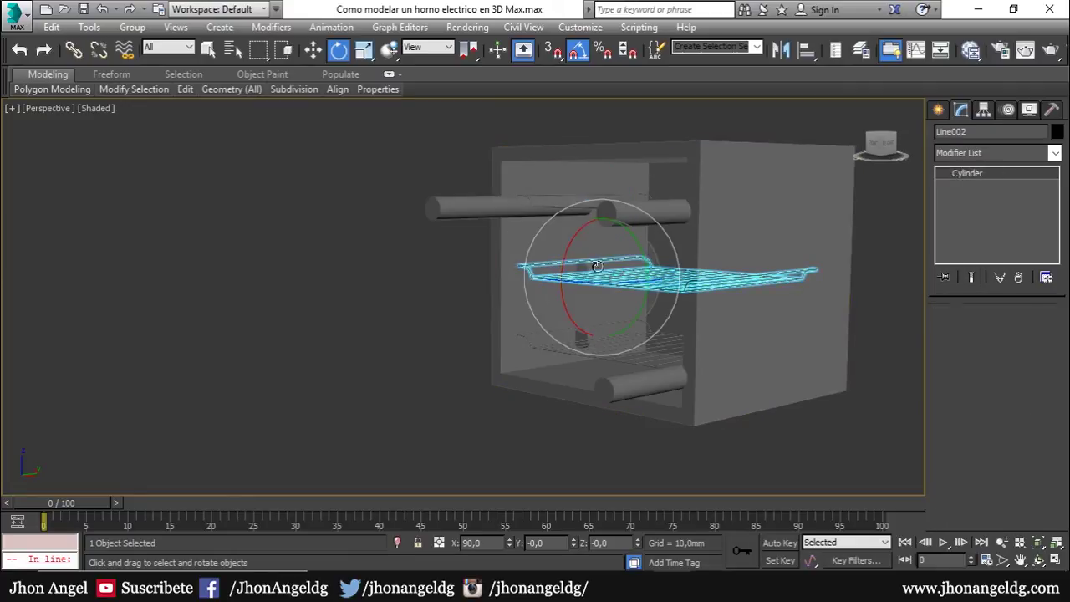
pyautogui.click(583, 271)
pyautogui.press('Return')
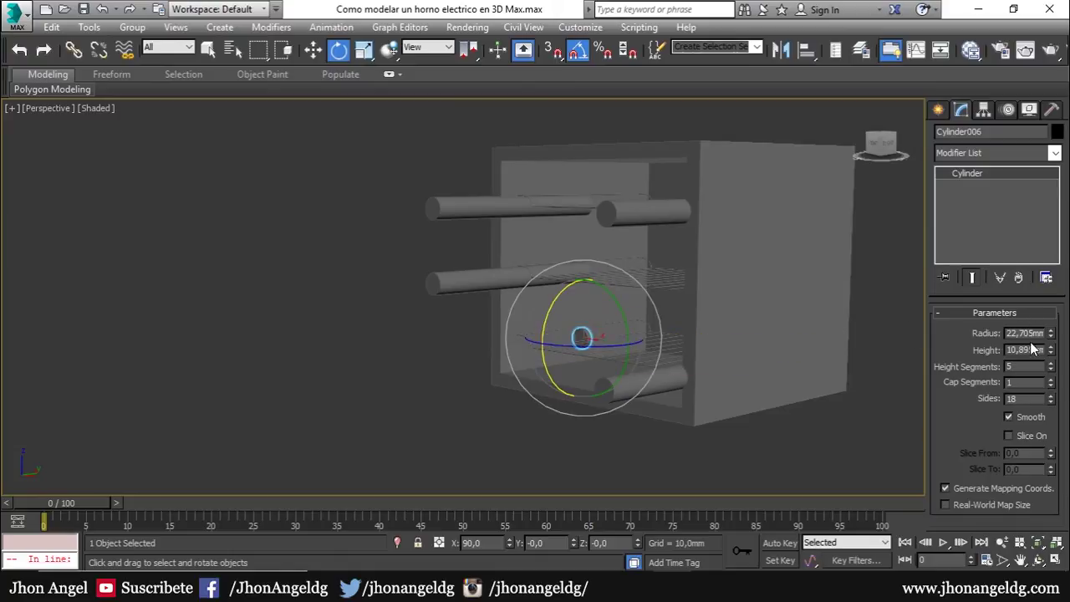
# Select the top-right rod with the Move tool.
pyautogui.moveTo(724, 351)
pyautogui.keyDown('alt'); pyautogui.mouseDown(button='middle')
pyautogui.moveTo(788, 371)
pyautogui.moveTo(777, 363)
pyautogui.mouseUp(button='middle'); pyautogui.keyUp('alt')
pyautogui.press('w')
pyautogui.click(736, 216)
# Select all five rods and show the Top view in wireframe.
pyautogui.keyDown('ctrl'); pyautogui.click(723, 337); pyautogui.keyUp('ctrl')
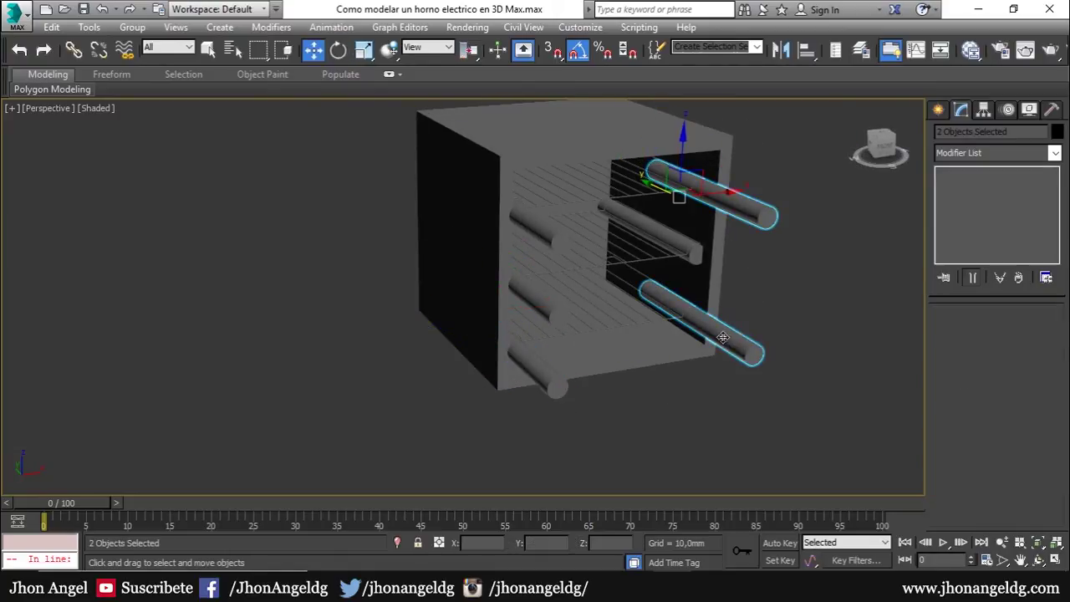
pyautogui.keyDown('ctrl'); pyautogui.click(552, 238); pyautogui.keyUp('ctrl')
pyautogui.keyDown('ctrl'); pyautogui.click(536, 299); pyautogui.keyUp('ctrl')
pyautogui.keyDown('ctrl'); pyautogui.click(528, 371); pyautogui.keyUp('ctrl')
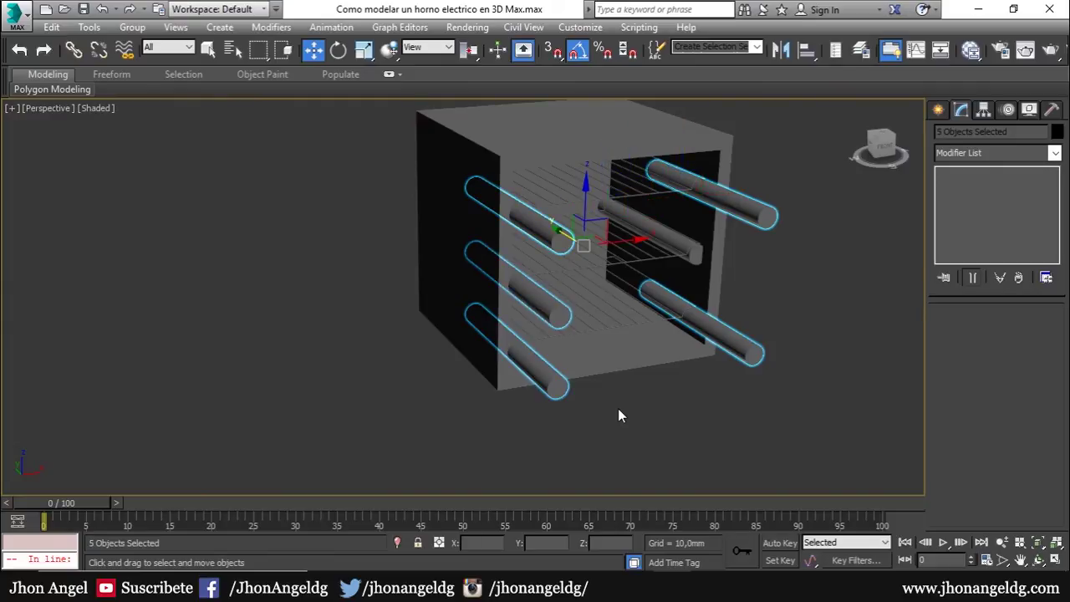
pyautogui.press('t')
pyautogui.scroll(2, 618, 416)
pyautogui.press('F3')
pyautogui.scroll(-5, 577, 366)
pyautogui.moveTo(530, 275); pyautogui.dragTo(568, 365, button='middle')
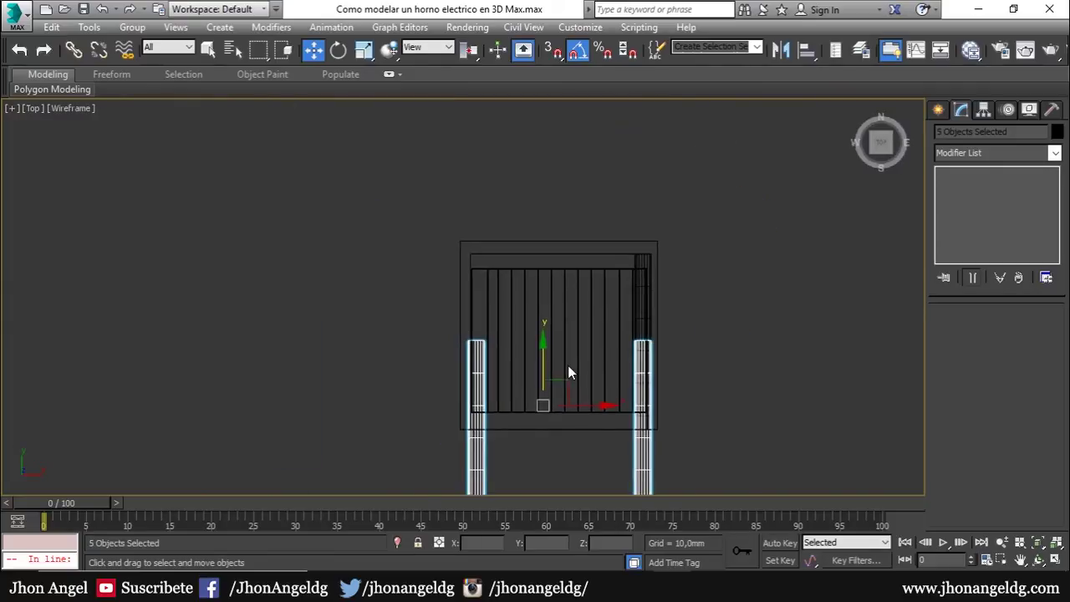
pyautogui.scroll(5, 569, 371)
# Move the rods along Y, snapping their edge to the oven's front edge.
pyautogui.moveTo(517, 389); pyautogui.dragTo(516, 245)
pyautogui.press('s')
pyautogui.scroll(3, 705, 133)
pyautogui.scroll(1, 757, 205)
pyautogui.scroll(1, 757, 204)
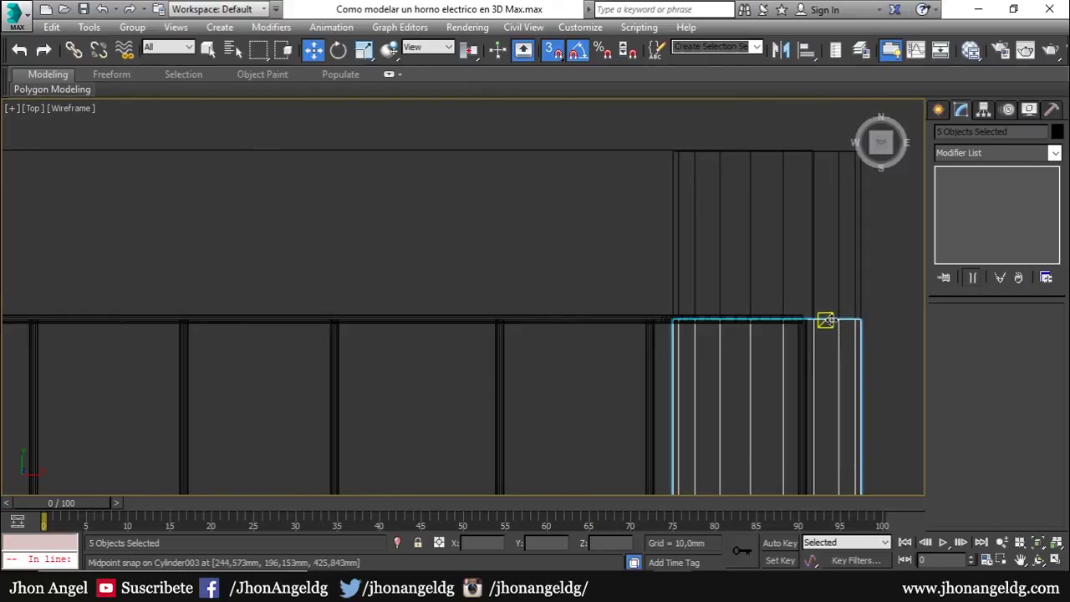
pyautogui.moveTo(825, 320); pyautogui.dragTo(784, 151)
pyautogui.scroll(-3, 692, 335)
pyautogui.scroll(-3, 649, 253)
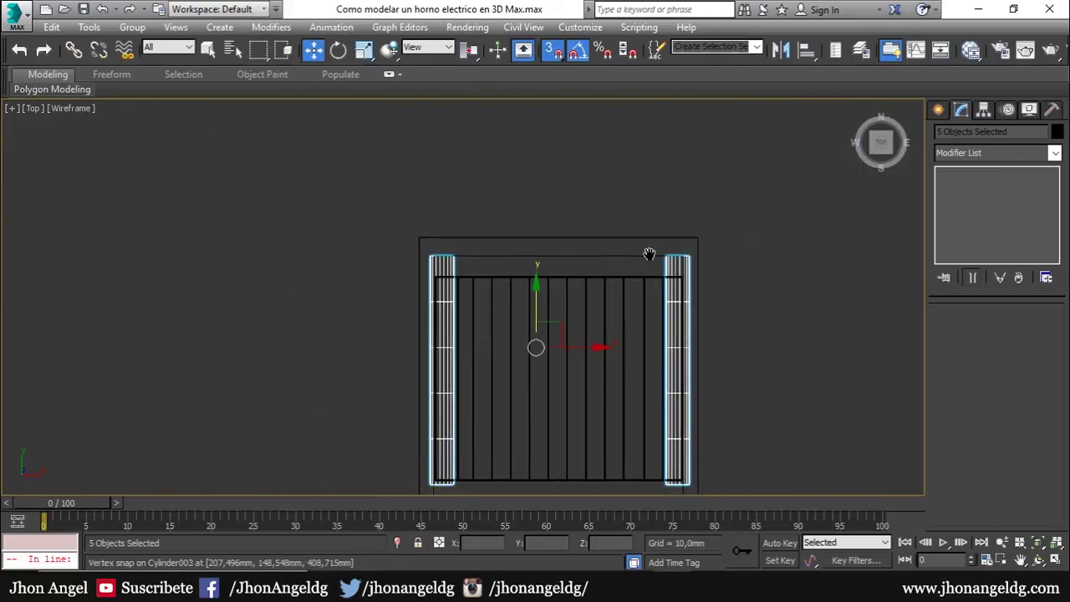
# Return to a shaded Perspective view with the rods deselected.
pyautogui.press('p')
pyautogui.press('F3')
pyautogui.scroll(-3, 658, 165)
pyautogui.click(753, 323)
pyautogui.moveTo(754, 323)
pyautogui.keyDown('alt'); pyautogui.mouseDown(button='middle')
pyautogui.moveTo(759, 285)
pyautogui.moveTo(729, 300)
pyautogui.moveTo(707, 286)
pyautogui.moveTo(724, 292)
pyautogui.mouseUp(button='middle'); pyautogui.keyUp('alt')
pyautogui.scroll(2, 759, 285)
# Turn off snapping and unhide all hidden oven parts.
pyautogui.press('s')
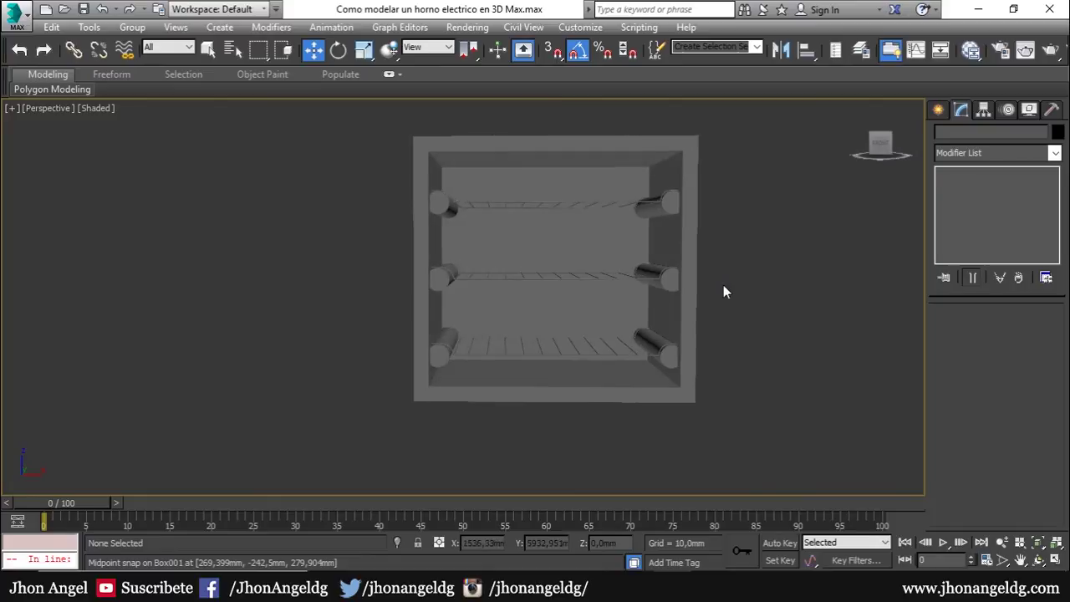
pyautogui.rightClick(747, 295)
pyautogui.click(802, 232)
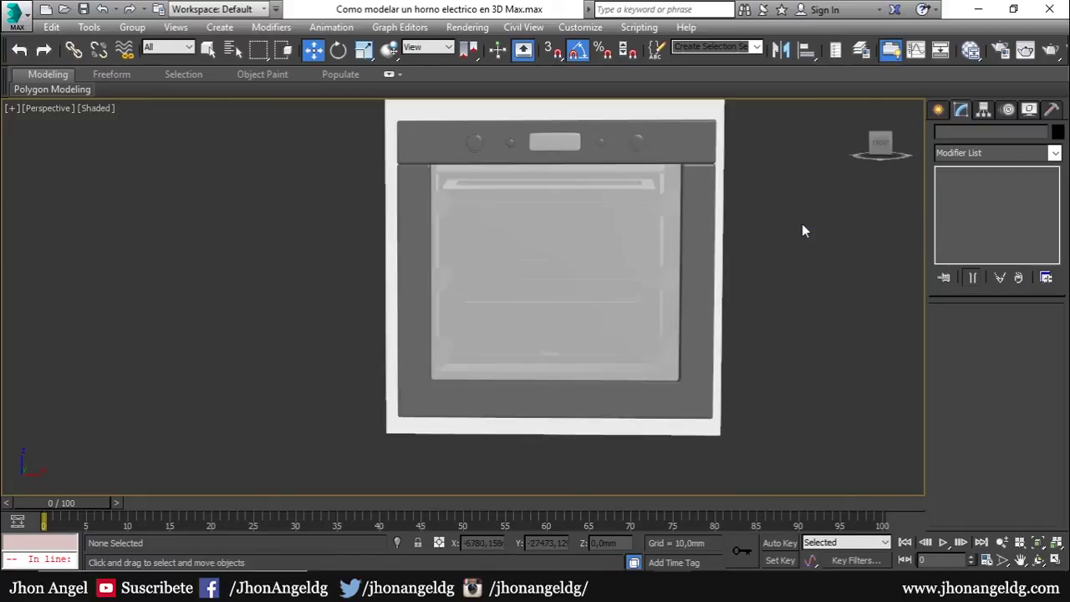
pyautogui.keyDown('alt'); pyautogui.moveTo(791, 260); pyautogui.dragTo(767, 263, button='middle'); pyautogui.keyUp('alt')
# Hide the white reference plane Plane001.
pyautogui.click(708, 268)
pyautogui.rightClick(707, 268)
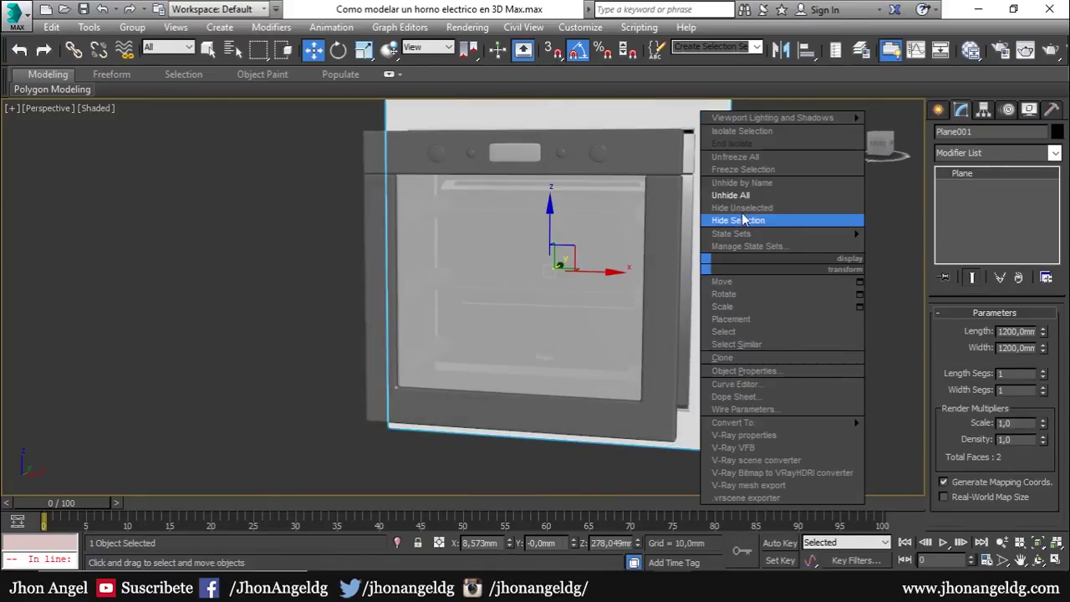
pyautogui.click(745, 208)
pyautogui.hotkey('ctrl', 'z')
pyautogui.rightClick(751, 253)
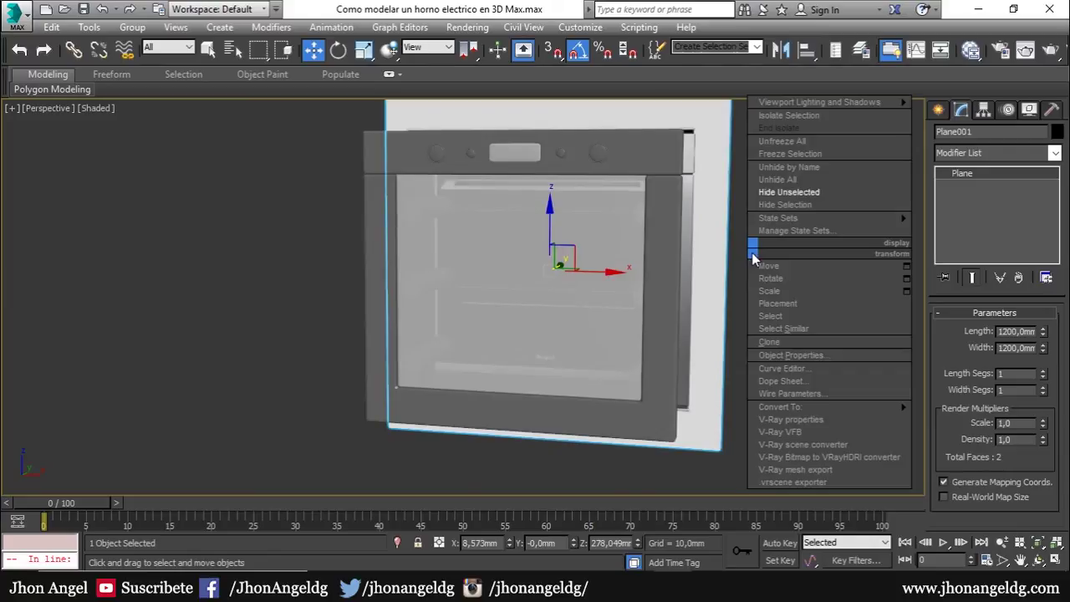
pyautogui.rightClick(719, 231)
pyautogui.click(786, 182)
pyautogui.moveTo(798, 222)
pyautogui.keyDown('alt'); pyautogui.mouseDown(button='middle')
pyautogui.moveTo(770, 306)
pyautogui.moveTo(881, 305)
pyautogui.moveTo(723, 310)
pyautogui.moveTo(748, 301)
pyautogui.moveTo(767, 306)
pyautogui.moveTo(719, 325)
pyautogui.mouseUp(button='middle'); pyautogui.keyUp('alt')
# Hide the glass oven door Object003.
pyautogui.press('F3')
pyautogui.press('F3')
pyautogui.press('F3')
pyautogui.press('F3')
pyautogui.press('F3')
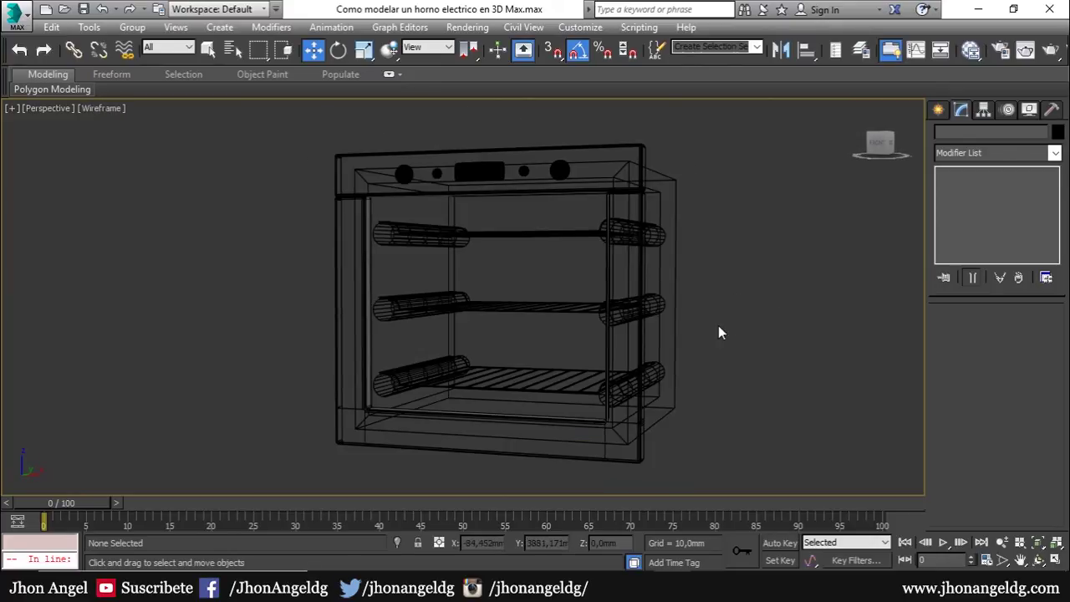
pyautogui.press('F3')
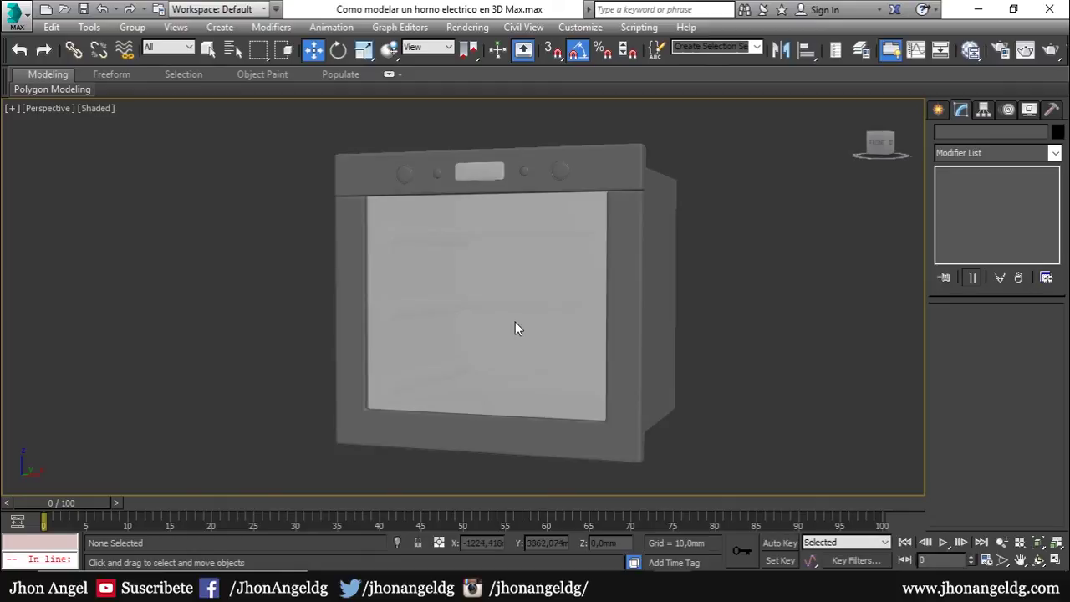
pyautogui.moveTo(515, 324)
pyautogui.keyDown('alt'); pyautogui.mouseDown(button='middle')
pyautogui.moveTo(569, 325)
pyautogui.moveTo(559, 322)
pyautogui.moveTo(561, 336)
pyautogui.mouseUp(button='middle'); pyautogui.keyUp('alt')
pyautogui.click(548, 328)
pyautogui.press('Delete')
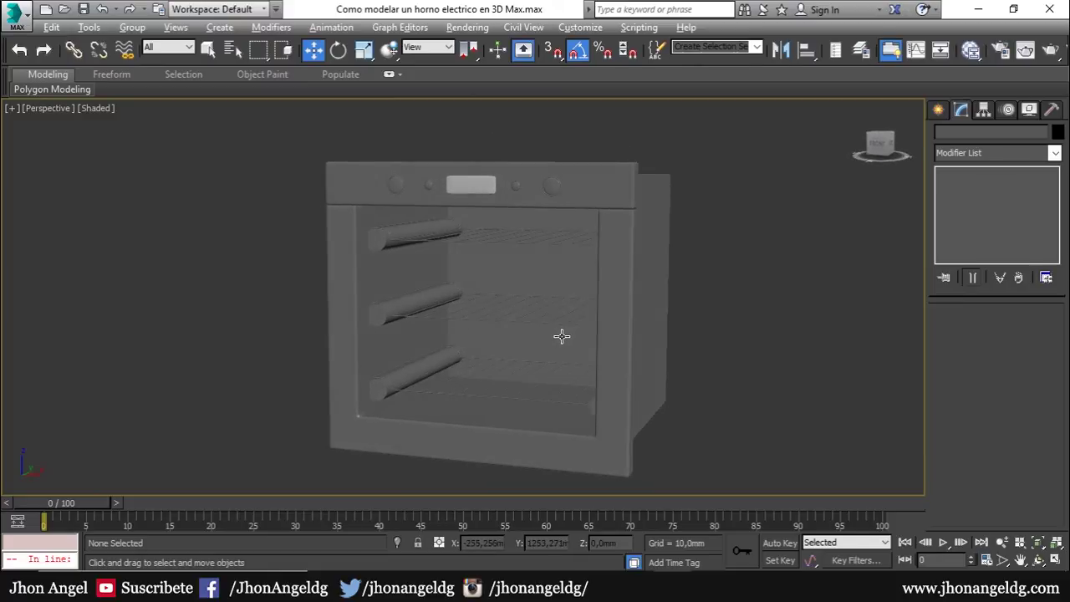
# Select the six side rail rods and isolate them with Alt+Q.
pyautogui.click(374, 241)
pyautogui.keyDown('ctrl'); pyautogui.click(382, 311); pyautogui.keyUp('ctrl')
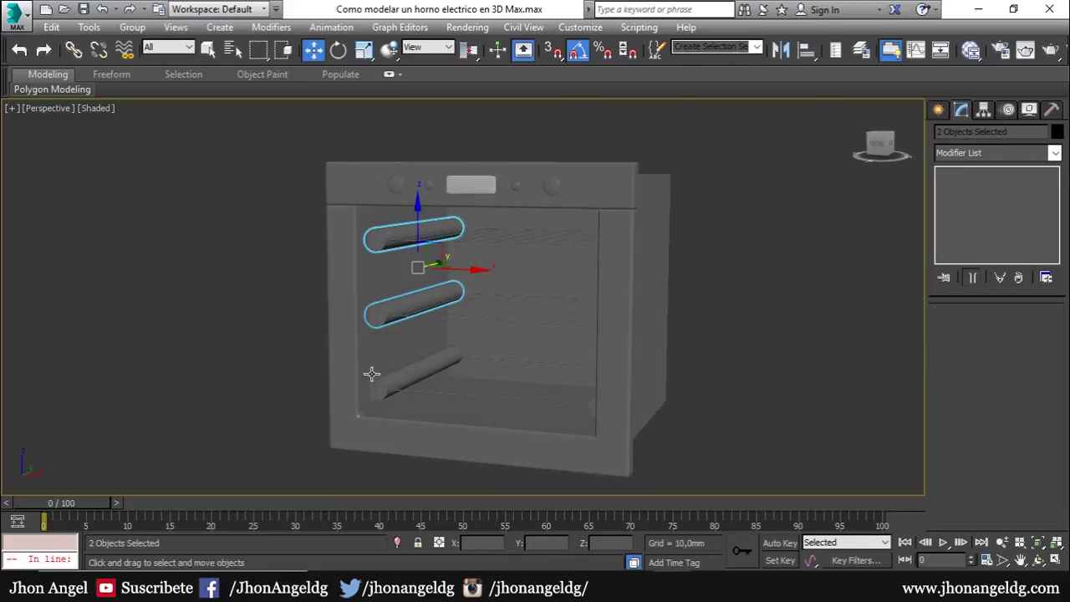
pyautogui.keyDown('alt'); pyautogui.moveTo(375, 390); pyautogui.dragTo(449, 389, button='middle'); pyautogui.keyUp('alt')
pyautogui.keyDown('ctrl'); pyautogui.click(644, 385); pyautogui.keyUp('ctrl')
pyautogui.keyDown('ctrl'); pyautogui.click(650, 251); pyautogui.keyUp('ctrl')
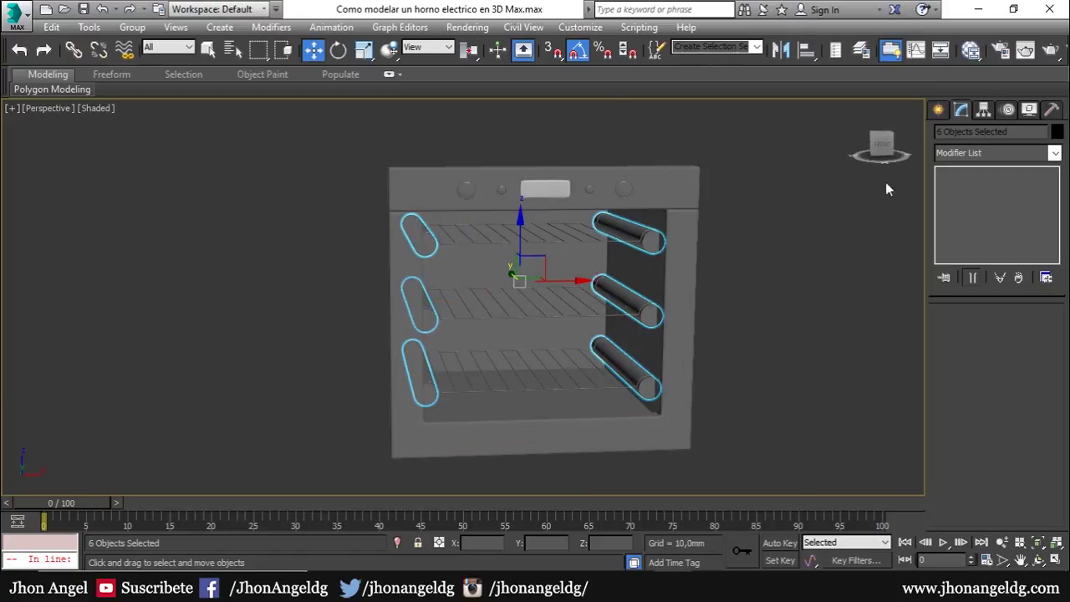
pyautogui.hotkey('alt', 'q')
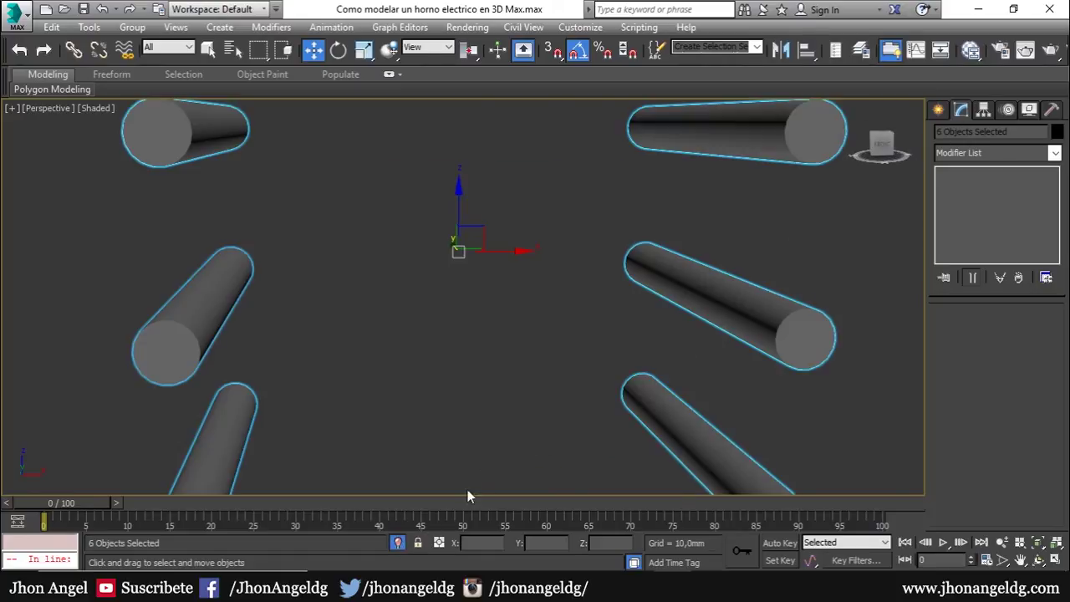
pyautogui.keyDown('alt'); pyautogui.moveTo(560, 387); pyautogui.dragTo(525, 403, button='middle'); pyautogui.keyUp('alt')
# Try attaching the lower rod to the top-right rod, then undo the joins.
pyautogui.click(653, 245)
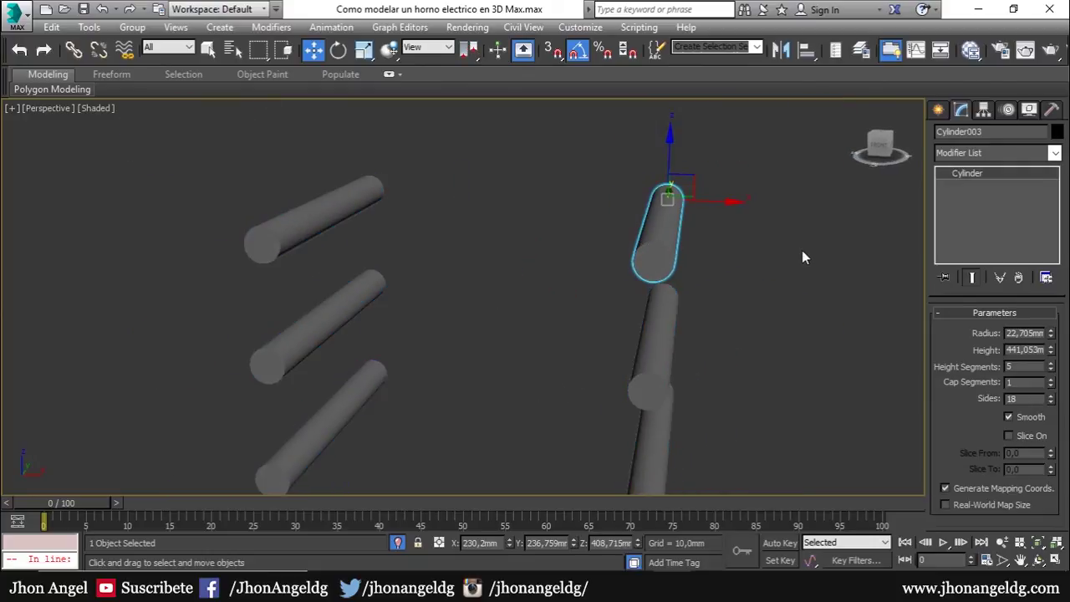
pyautogui.rightClick(801, 250)
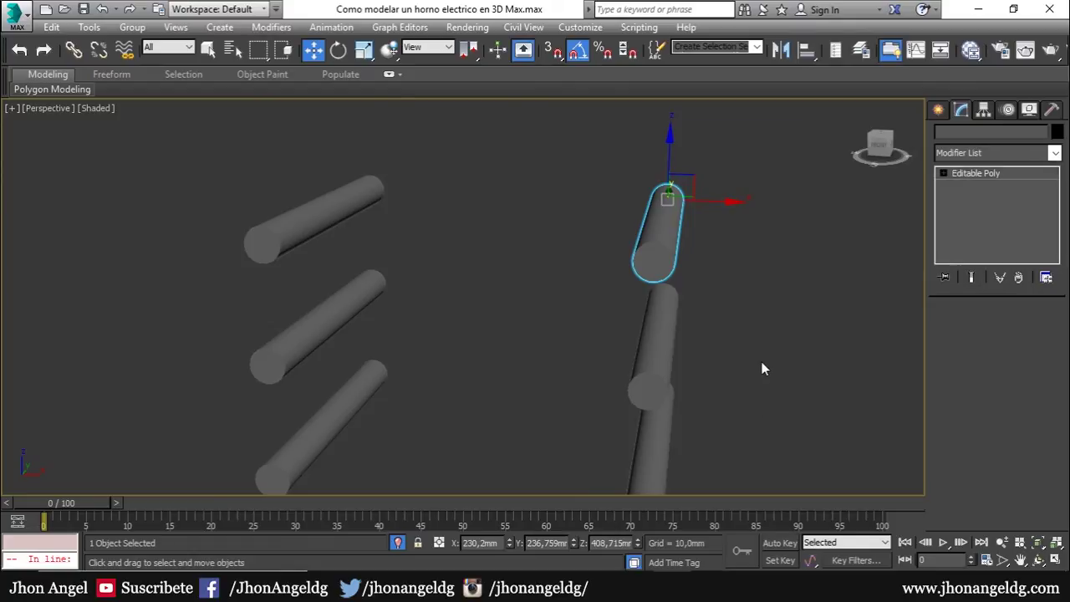
pyautogui.scroll(-3, 762, 365)
pyautogui.click(959, 444)
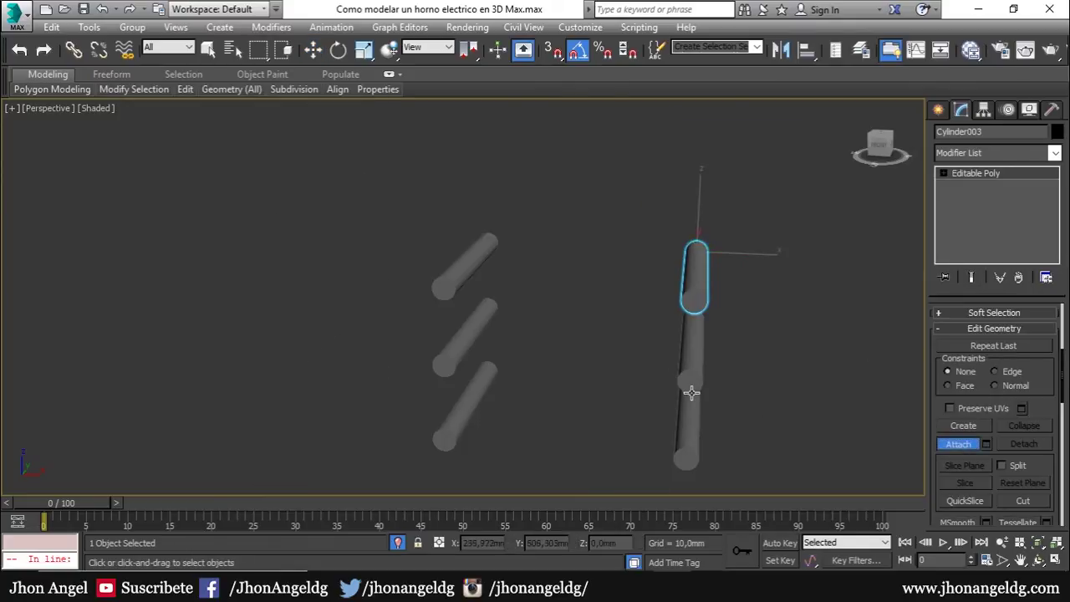
pyautogui.click(691, 393)
pyautogui.hotkey('ctrl', 'z')
pyautogui.click(686, 402)
pyautogui.hotkey('ctrl', 'z')
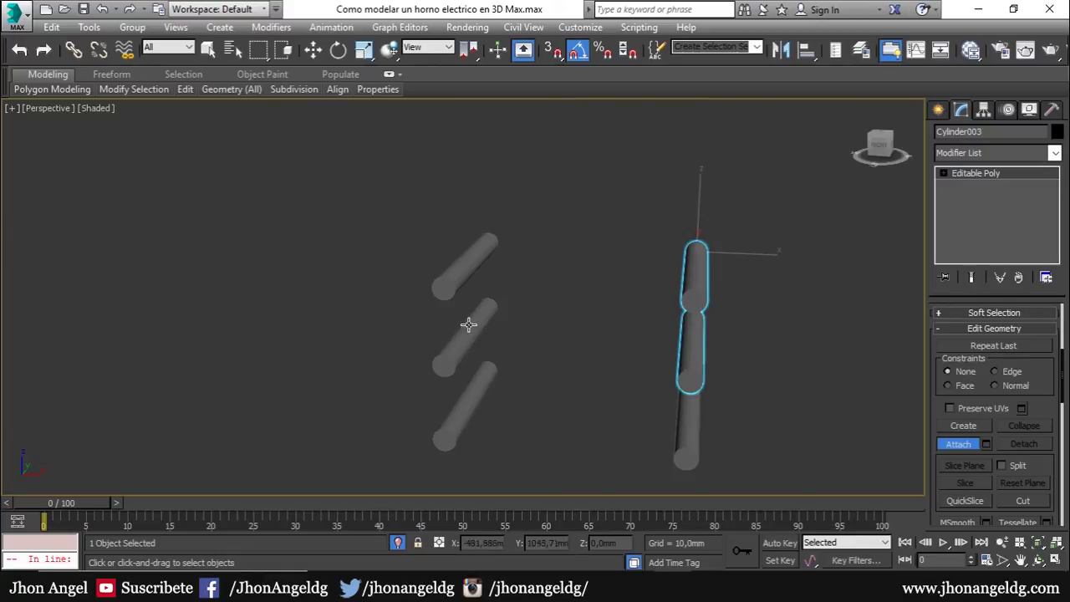
pyautogui.click(688, 412)
pyautogui.moveTo(699, 397)
pyautogui.keyDown('alt'); pyautogui.mouseDown(button='middle')
pyautogui.moveTo(678, 342)
pyautogui.moveTo(645, 327)
pyautogui.mouseUp(button='middle'); pyautogui.keyUp('alt')
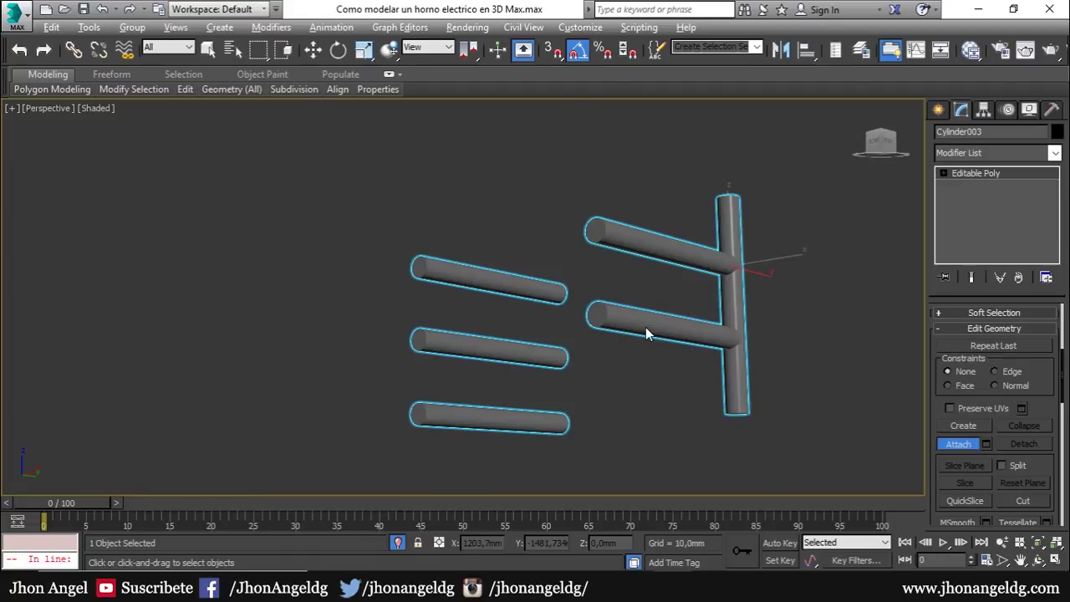
pyautogui.hotkey('ctrl', 'z')
# Select the lower-right rod with the Move tool.
pyautogui.press('w')
pyautogui.click(697, 412)
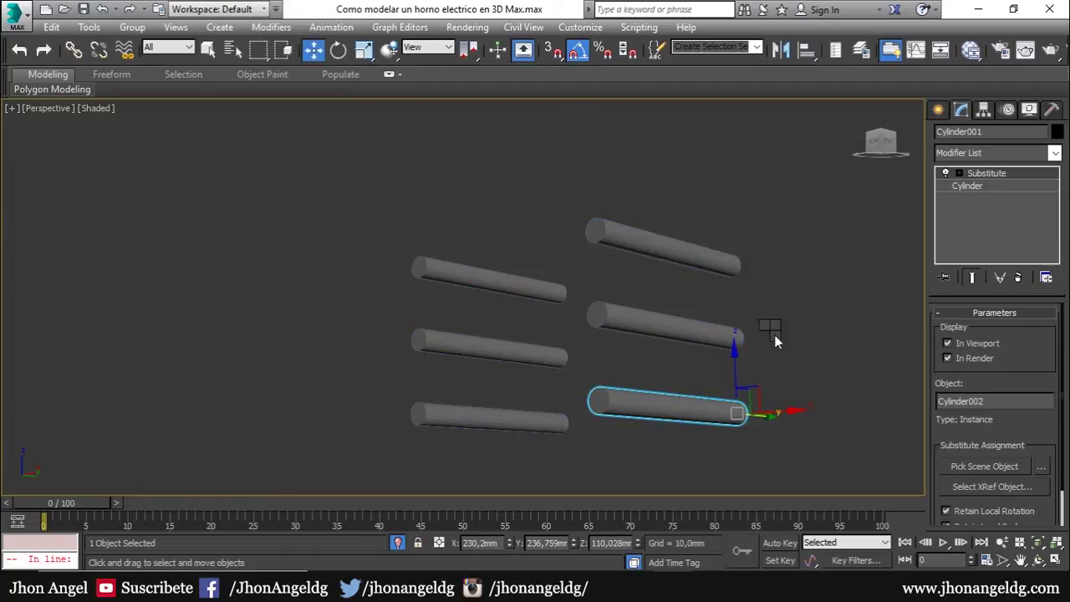
pyautogui.rightClick(771, 331)
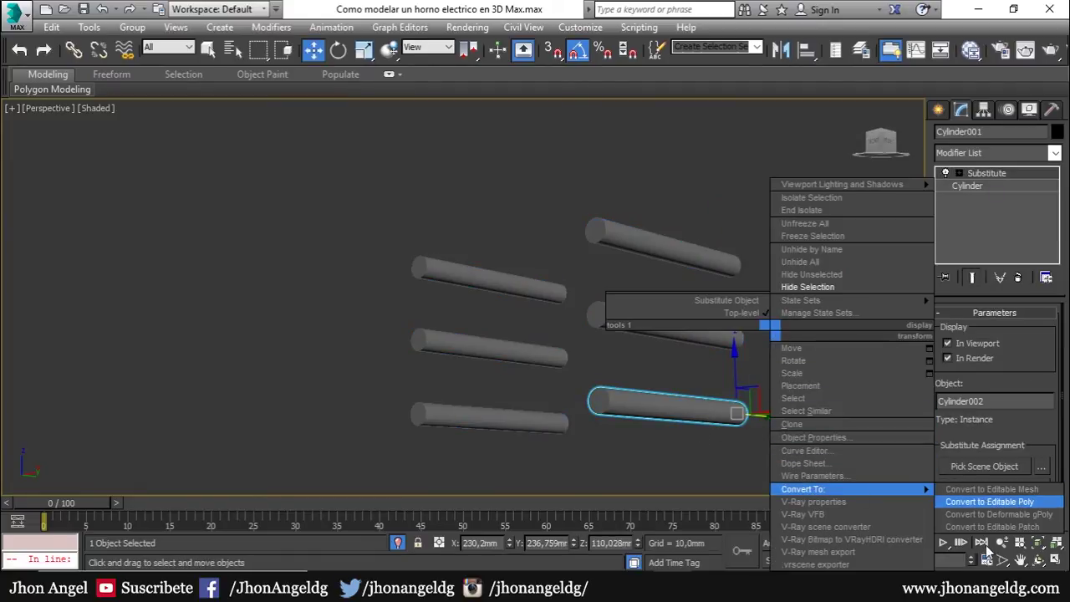
# Convert the lower-right rod to Editable Poly, rotate it 90°, and attach the other rods.
pyautogui.click(982, 503)
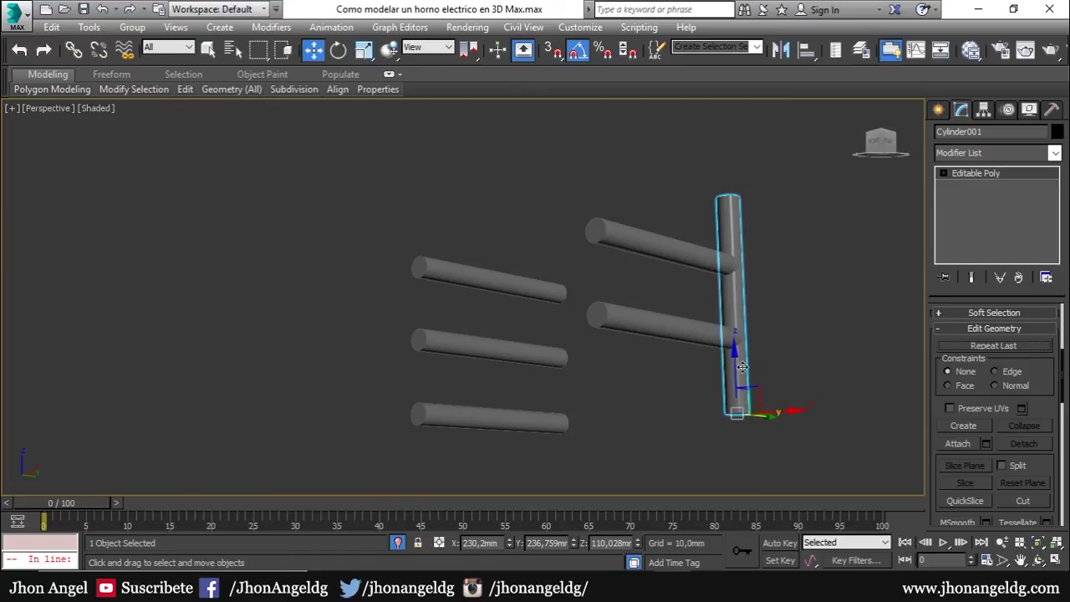
pyautogui.press('e')
pyautogui.moveTo(713, 371); pyautogui.dragTo(684, 437)
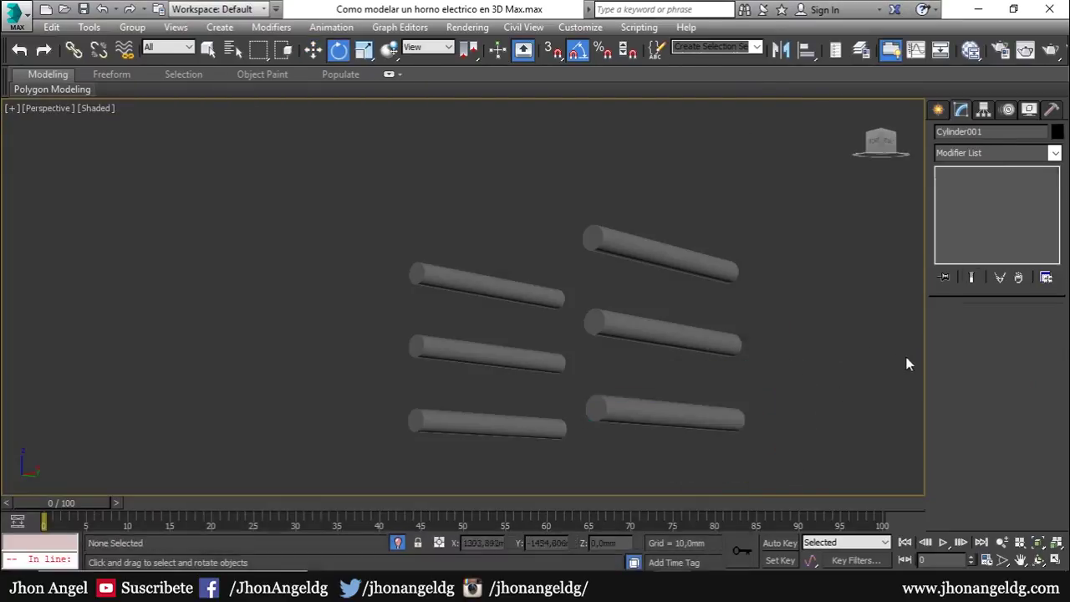
pyautogui.click(713, 407)
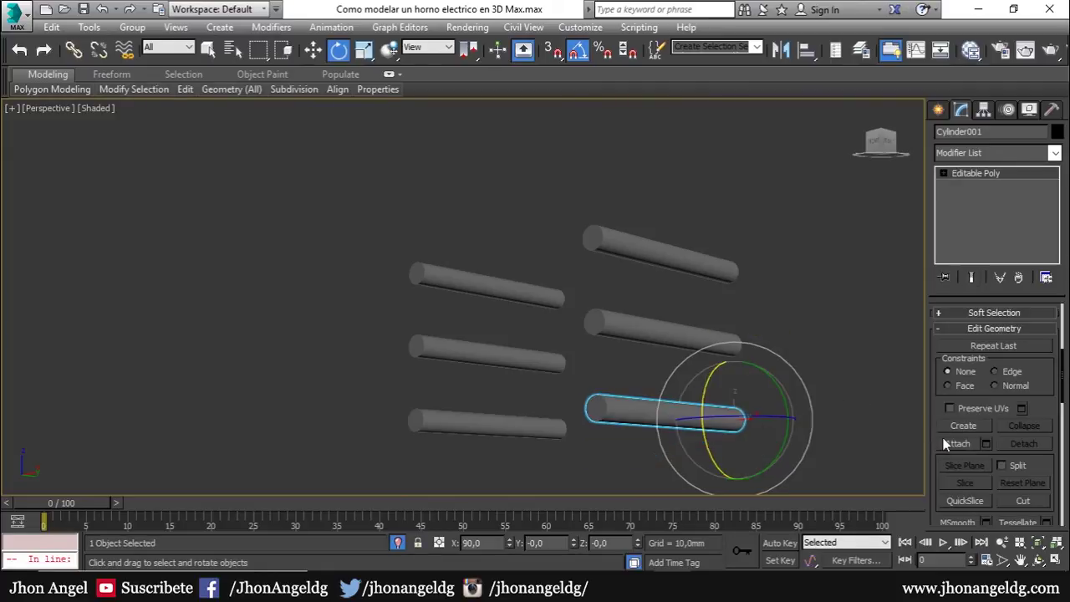
pyautogui.click(958, 443)
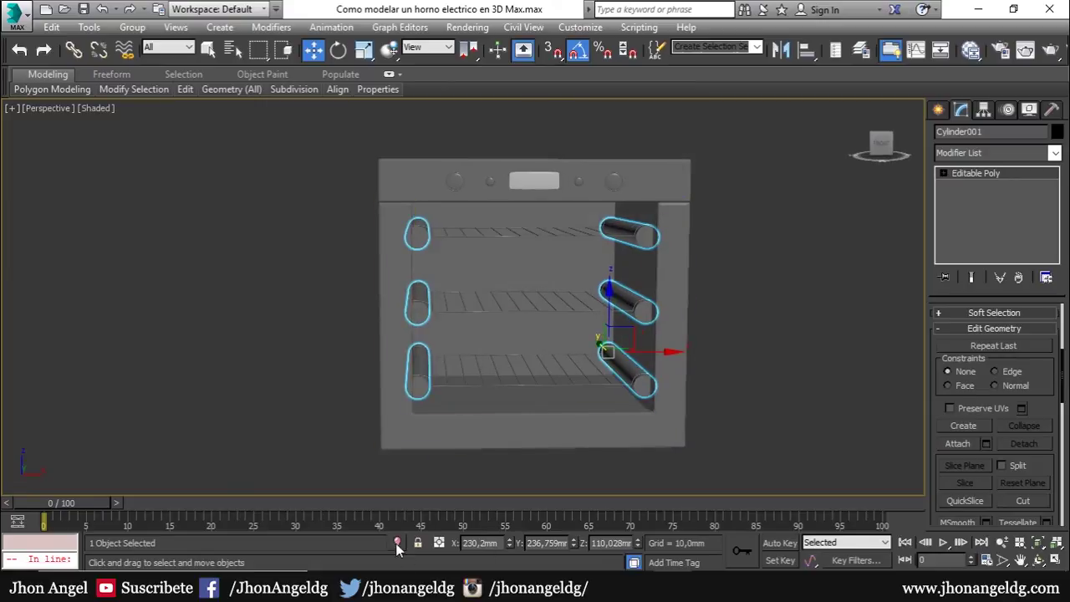
pyautogui.click(397, 542)
# Select the end-cap polygons of the rail rods.
pyautogui.press('4')
pyautogui.scroll(-3, 612, 302)
pyautogui.click(737, 188)
pyautogui.keyDown('ctrl'); pyautogui.click(740, 315); pyautogui.keyUp('ctrl')
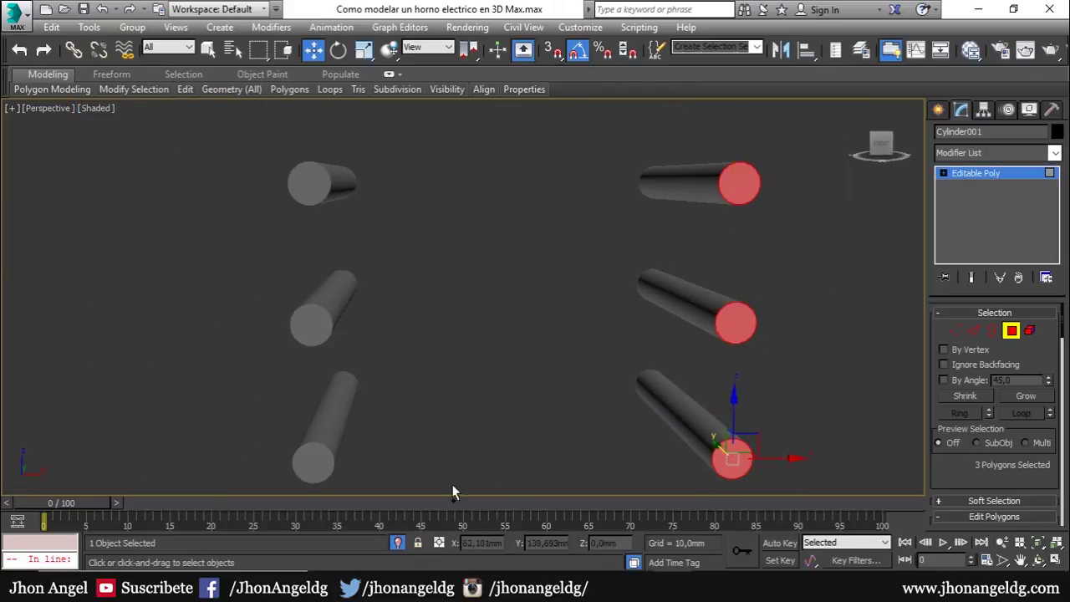
pyautogui.keyDown('ctrl'); pyautogui.click(315, 461); pyautogui.keyUp('ctrl')
pyautogui.keyDown('ctrl'); pyautogui.click(312, 318); pyautogui.keyUp('ctrl')
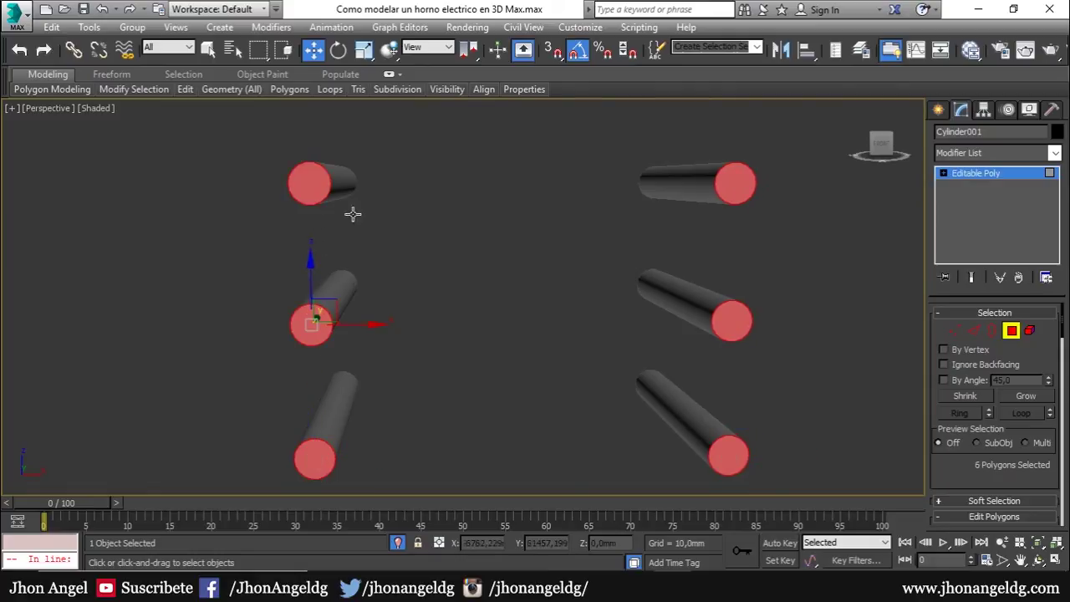
# Convert the selected end caps into their rim border edges.
pyautogui.keyDown('ctrl'); pyautogui.click(983, 328); pyautogui.keyUp('ctrl')
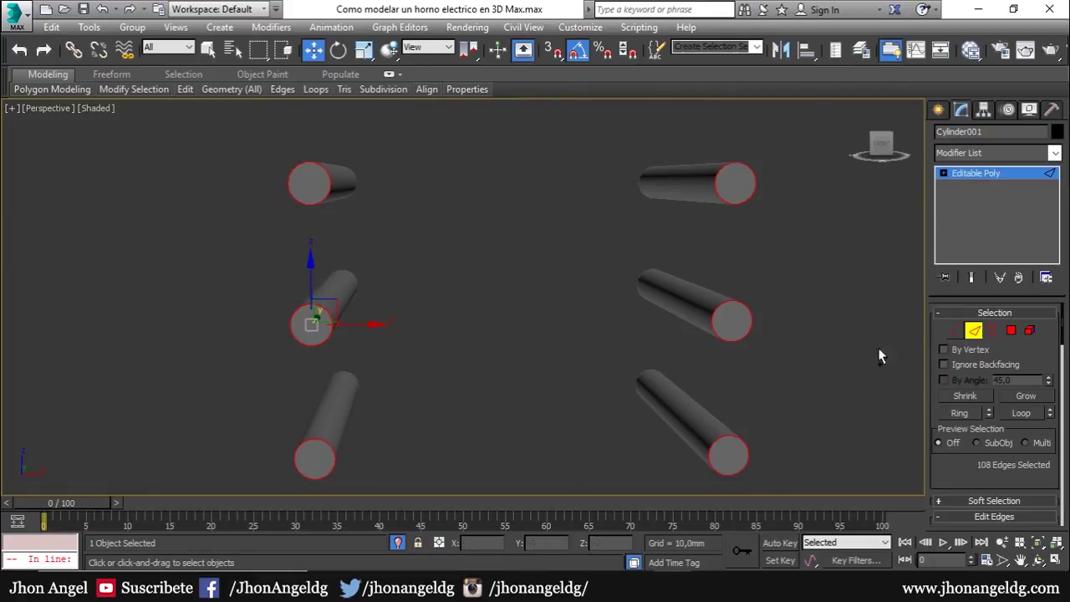
pyautogui.keyDown('alt'); pyautogui.moveTo(878, 348); pyautogui.dragTo(786, 403, button='middle'); pyautogui.keyUp('alt')
pyautogui.moveTo(968, 464); pyautogui.dragTo(968, 421)
pyautogui.scroll(-2, 968, 420)
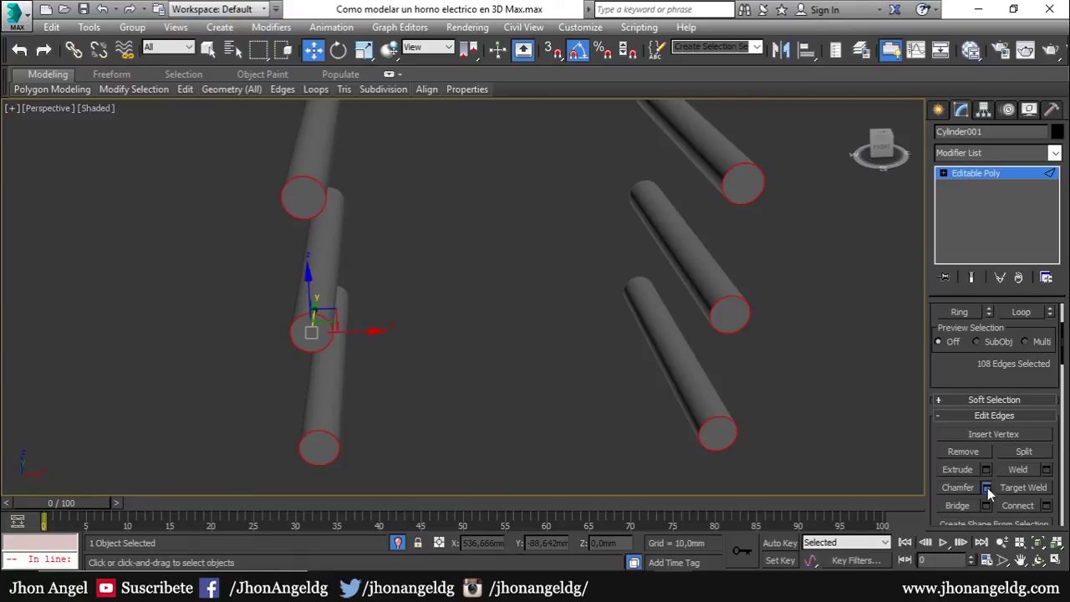
# Chamfer the rim edges with a 20 mm amount and 6 segments.
pyautogui.click(987, 488)
pyautogui.moveTo(781, 356); pyautogui.dragTo(776, 308)
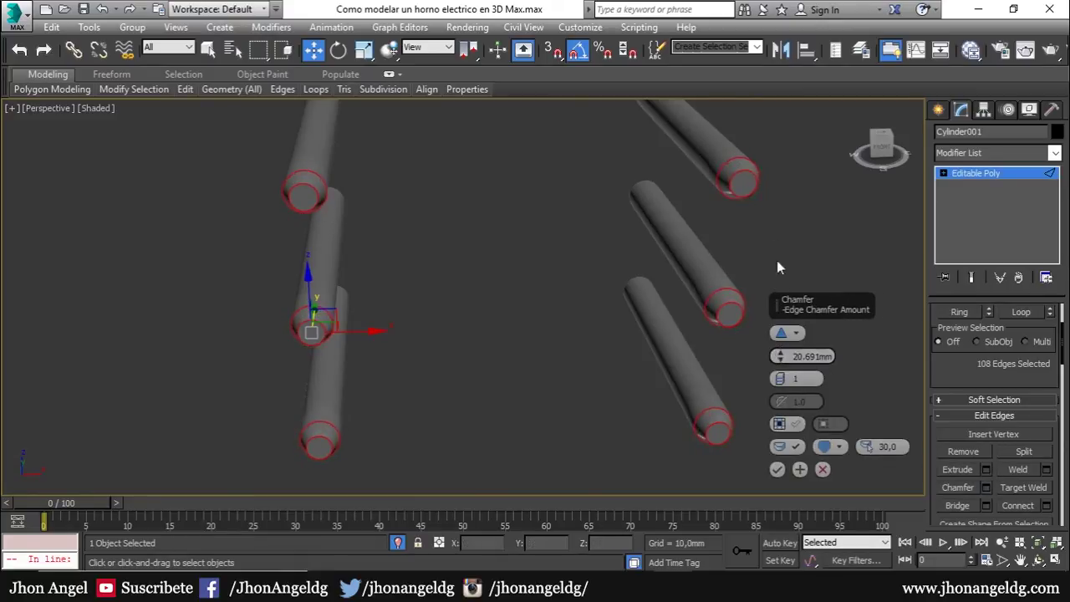
pyautogui.write('20')
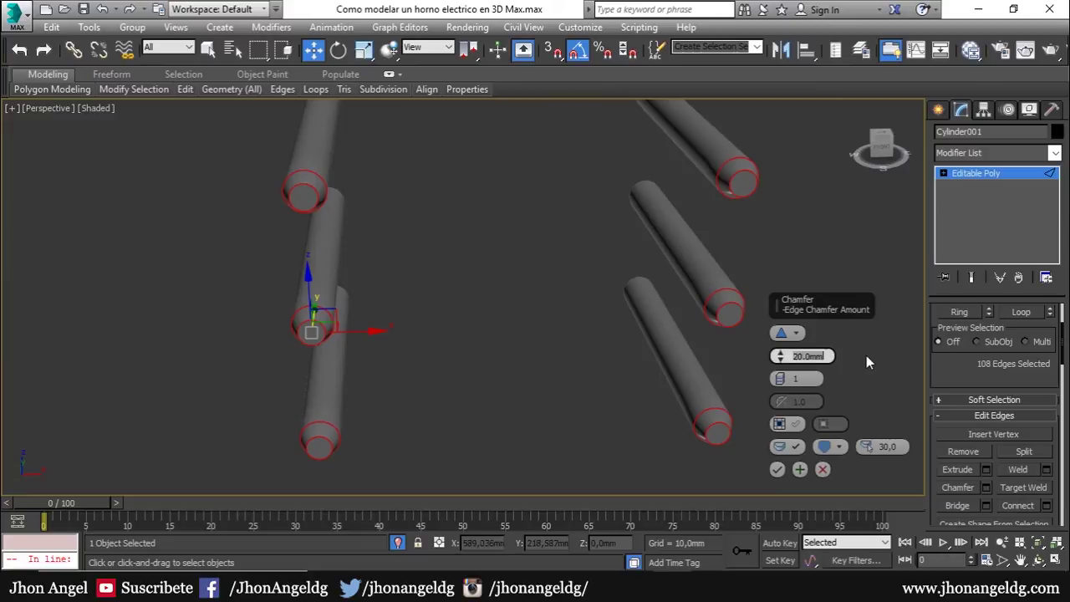
pyautogui.press('Tab')
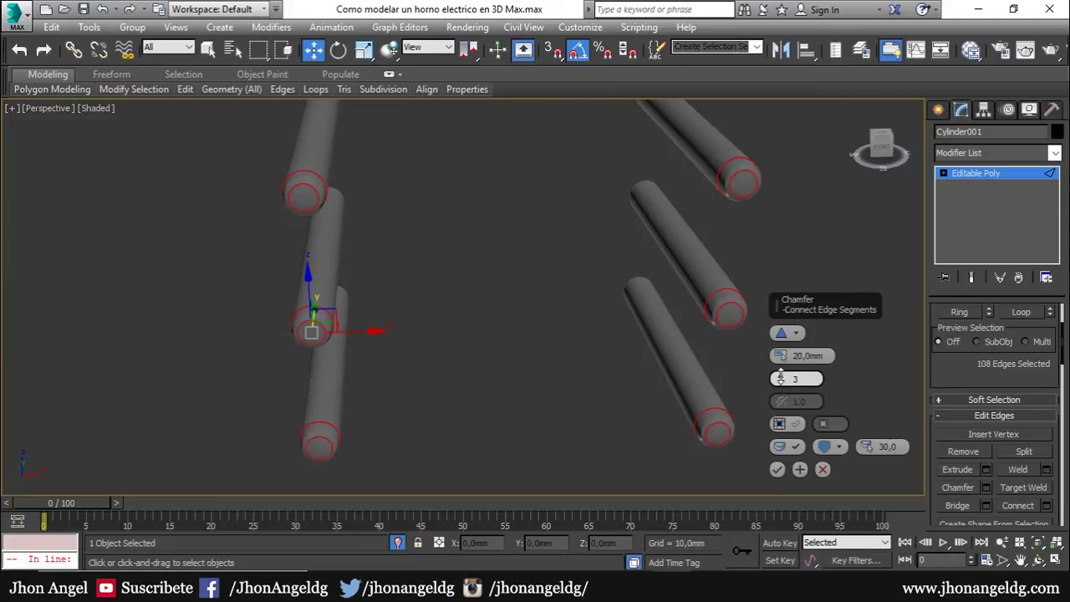
pyautogui.write('5')
pyautogui.press('Return')
pyautogui.press('F4')
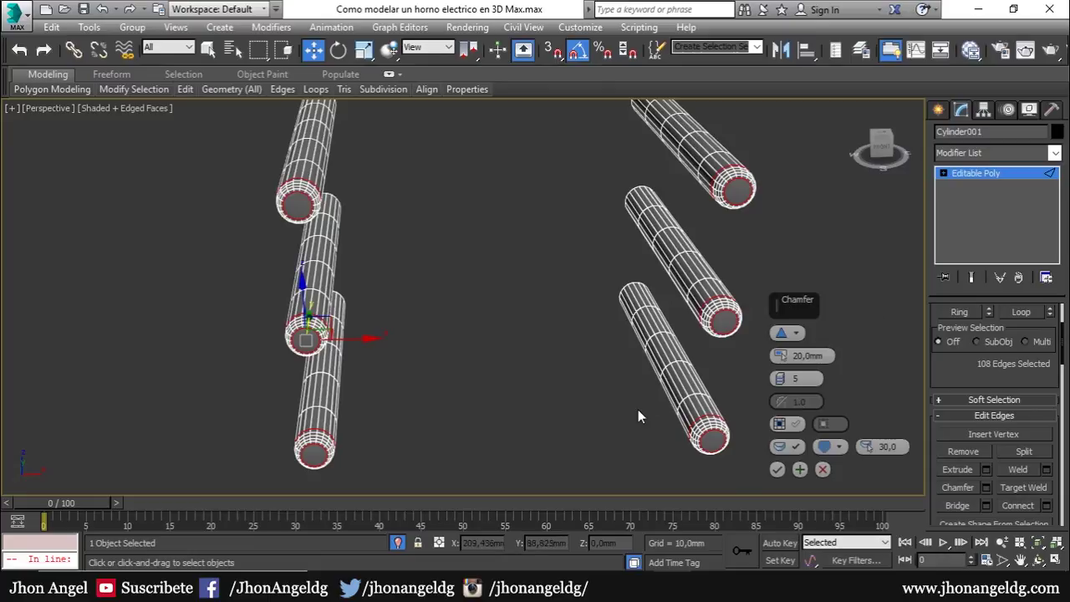
pyautogui.moveTo(774, 372); pyautogui.dragTo(779, 378)
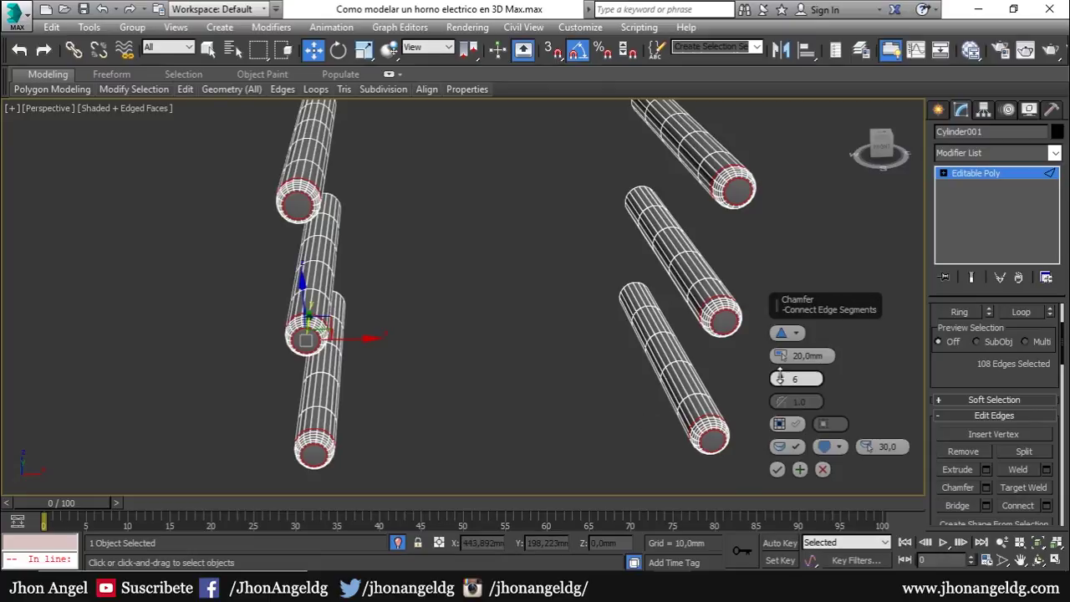
pyautogui.click(777, 469)
pyautogui.click(970, 173)
# End isolation to show the whole oven shaded.
pyautogui.click(869, 268)
pyautogui.press('F3')
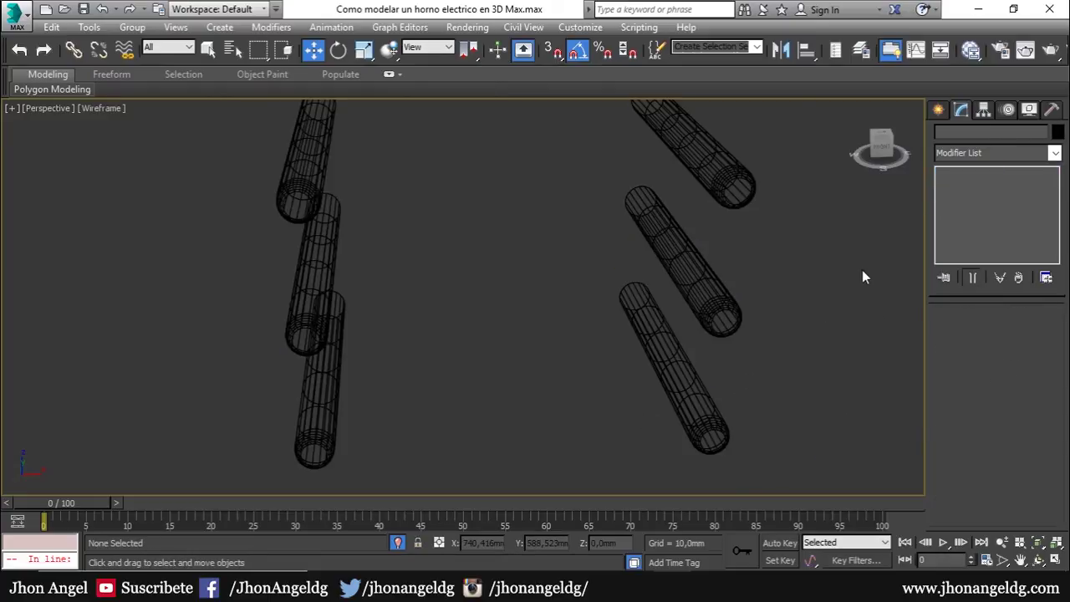
pyautogui.click(397, 543)
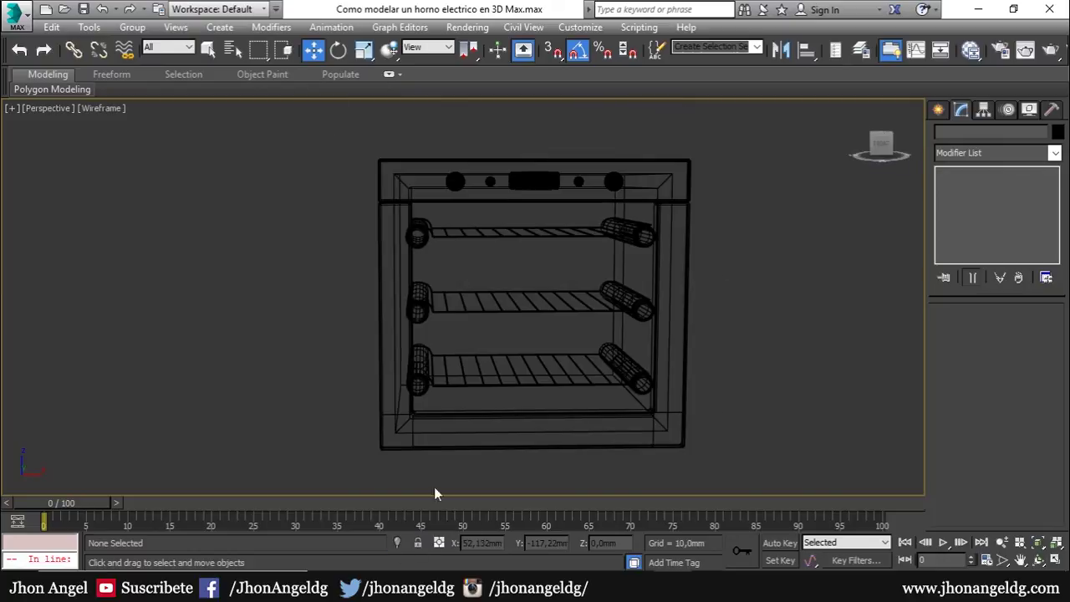
pyautogui.press('F3')
pyautogui.moveTo(502, 368)
pyautogui.keyDown('alt'); pyautogui.mouseDown(button='middle')
pyautogui.moveTo(521, 339)
pyautogui.moveTo(523, 362)
pyautogui.mouseUp(button='middle'); pyautogui.keyUp('alt')
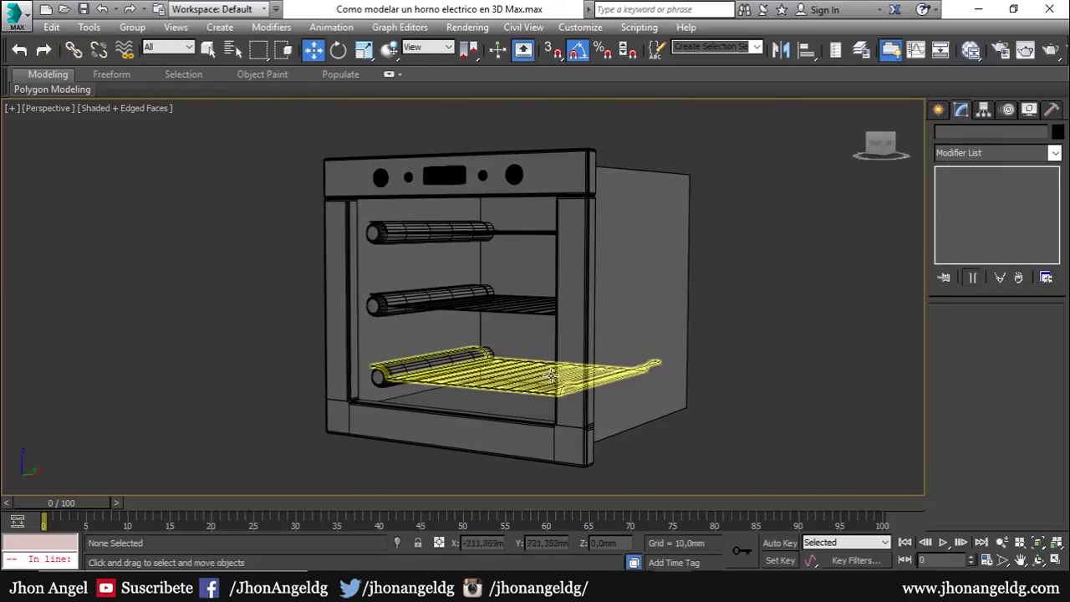
pyautogui.press('F4')
pyautogui.moveTo(674, 387)
pyautogui.keyDown('alt'); pyautogui.mouseDown(button='middle')
pyautogui.moveTo(705, 387)
pyautogui.moveTo(648, 384)
pyautogui.moveTo(593, 399)
pyautogui.moveTo(710, 375)
pyautogui.moveTo(726, 386)
pyautogui.moveTo(661, 390)
pyautogui.moveTo(731, 349)
pyautogui.mouseUp(button='middle'); pyautogui.keyUp('alt')
# Unhide all oven parts, including the white reference plane.
pyautogui.rightClick(729, 344)
pyautogui.click(771, 274)
pyautogui.moveTo(772, 318)
pyautogui.keyDown('alt'); pyautogui.mouseDown(button='middle')
pyautogui.moveTo(736, 337)
pyautogui.moveTo(646, 311)
pyautogui.mouseUp(button='middle'); pyautogui.keyUp('alt')
pyautogui.rightClick(645, 311)
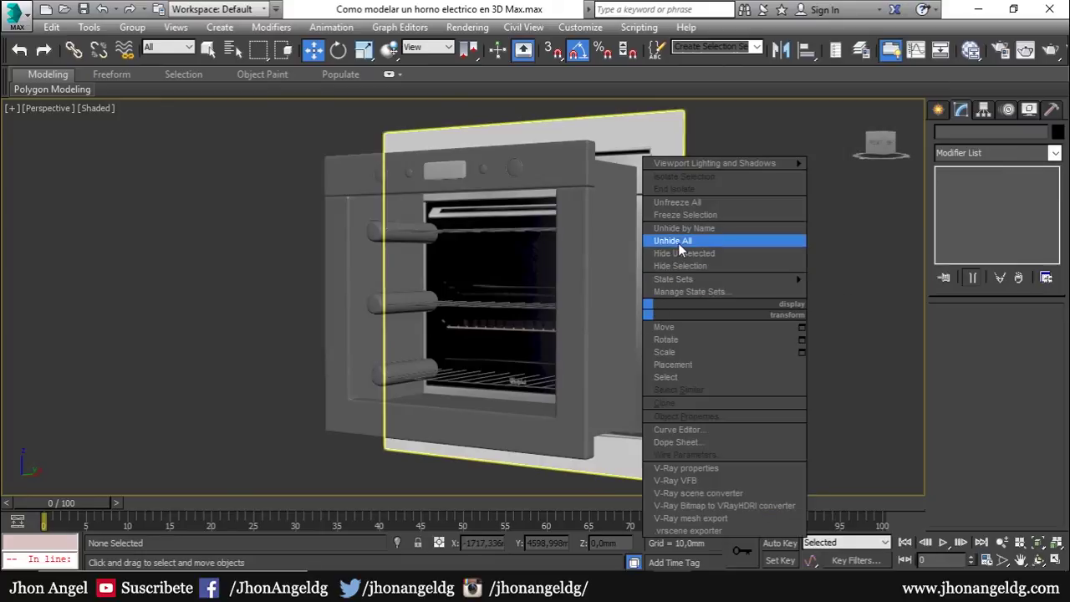
pyautogui.click(678, 242)
pyautogui.click(500, 264)
pyautogui.moveTo(500, 264)
pyautogui.keyDown('alt'); pyautogui.mouseDown(button='middle')
pyautogui.moveTo(518, 359)
pyautogui.moveTo(640, 330)
pyautogui.mouseUp(button='middle'); pyautogui.keyUp('alt')
pyautogui.rightClick(639, 330)
pyautogui.click(686, 275)
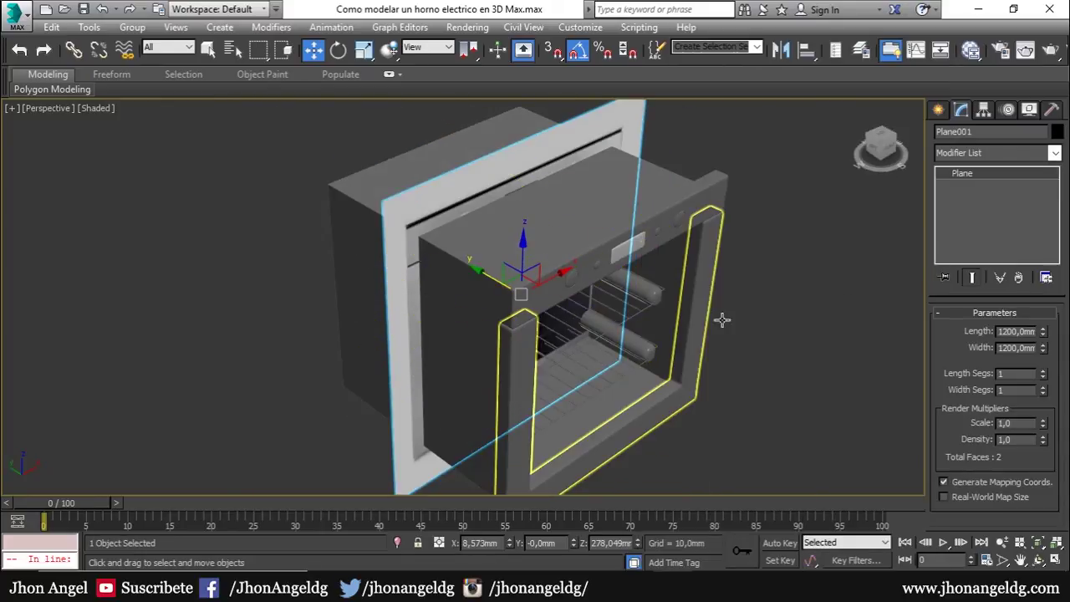
# Show the oven in the Front viewport as wireframe.
pyautogui.moveTo(693, 372)
pyautogui.keyDown('alt'); pyautogui.mouseDown(button='middle')
pyautogui.moveTo(656, 393)
pyautogui.moveTo(554, 378)
pyautogui.mouseUp(button='middle'); pyautogui.keyUp('alt')
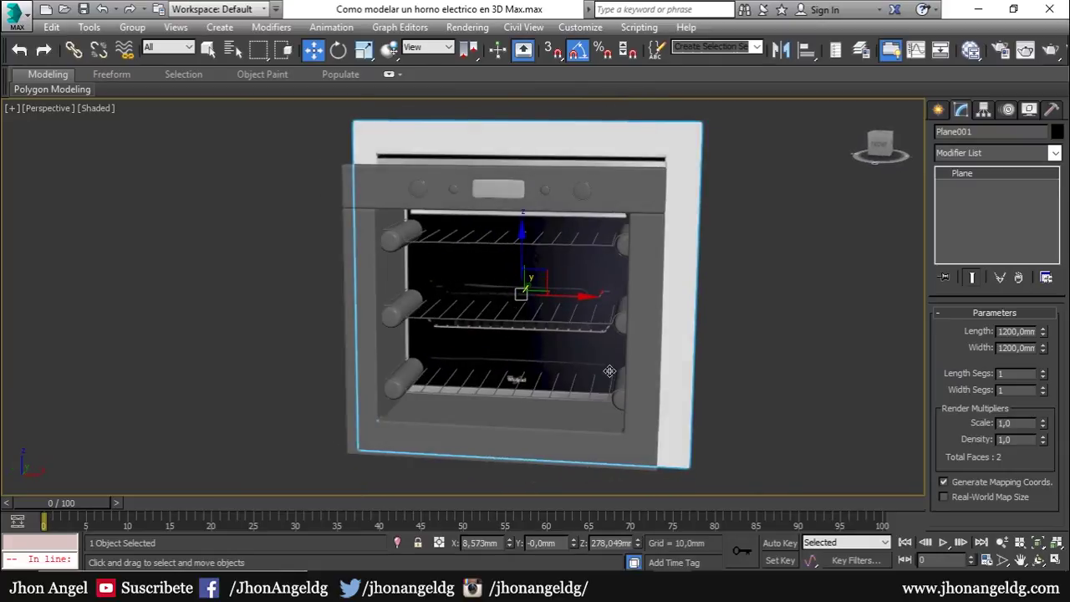
pyautogui.press('f')
pyautogui.press('F3')
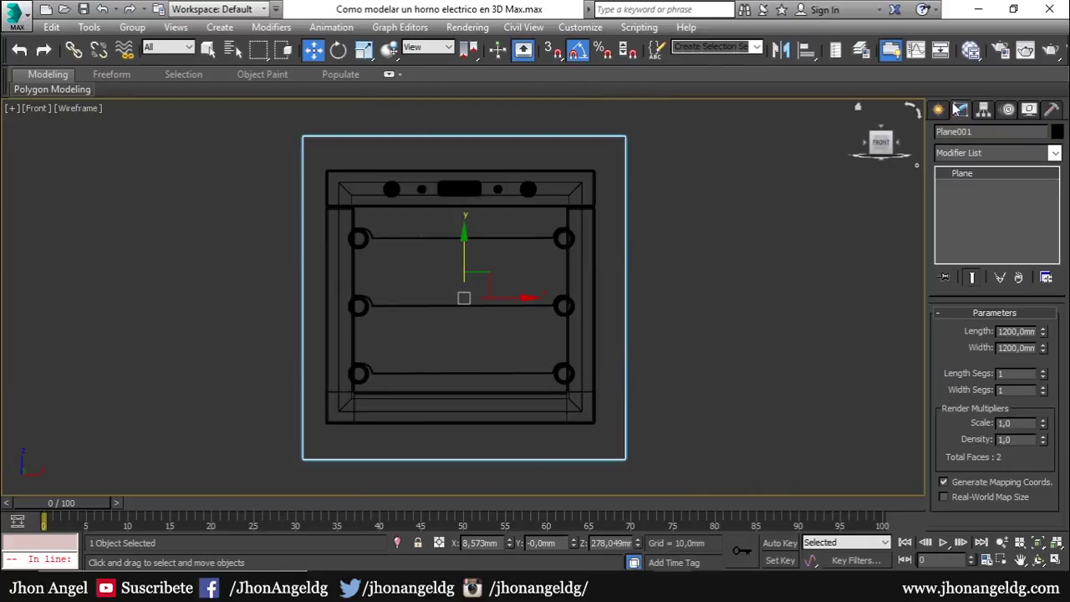
pyautogui.click(945, 111)
# Draw a first plane over the oven front, then undo an accidental move of the reference image plane.
pyautogui.click(1025, 273)
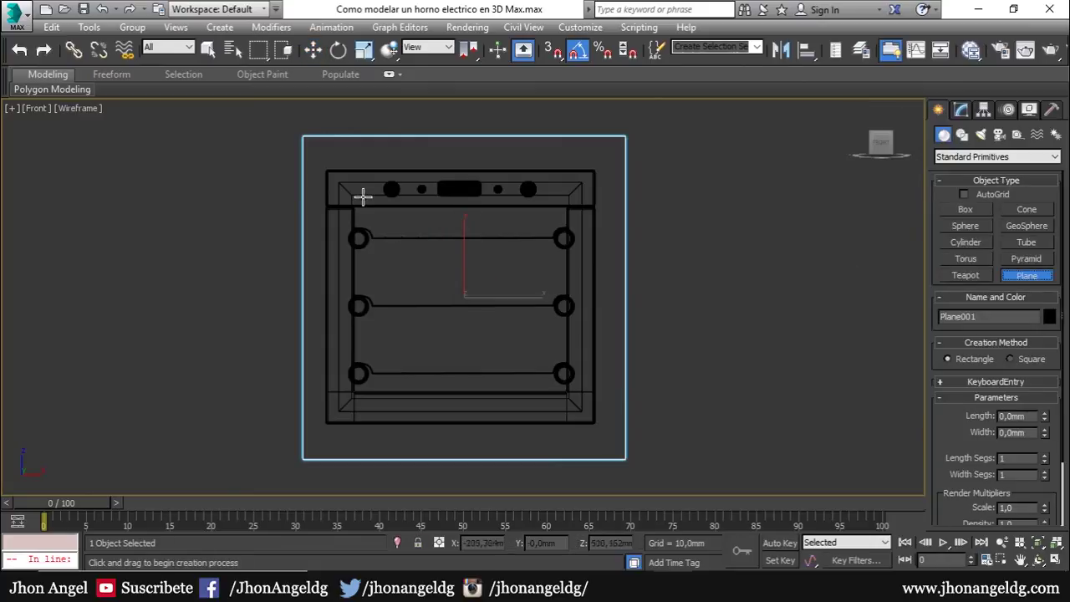
pyautogui.scroll(4, 350, 215)
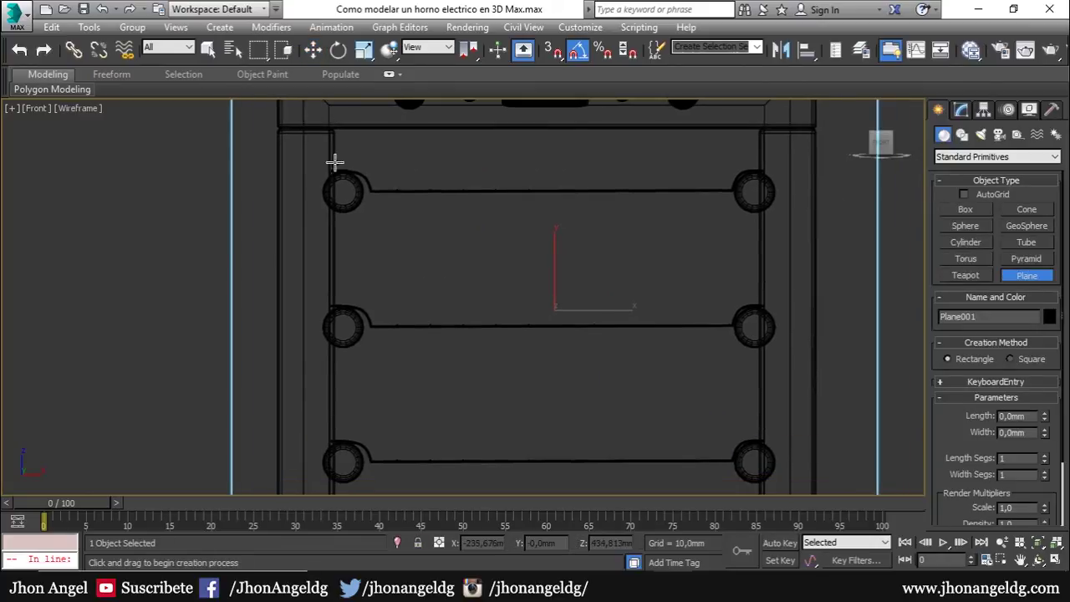
pyautogui.moveTo(328, 127); pyautogui.dragTo(755, 466)
pyautogui.scroll(-3, 647, 223)
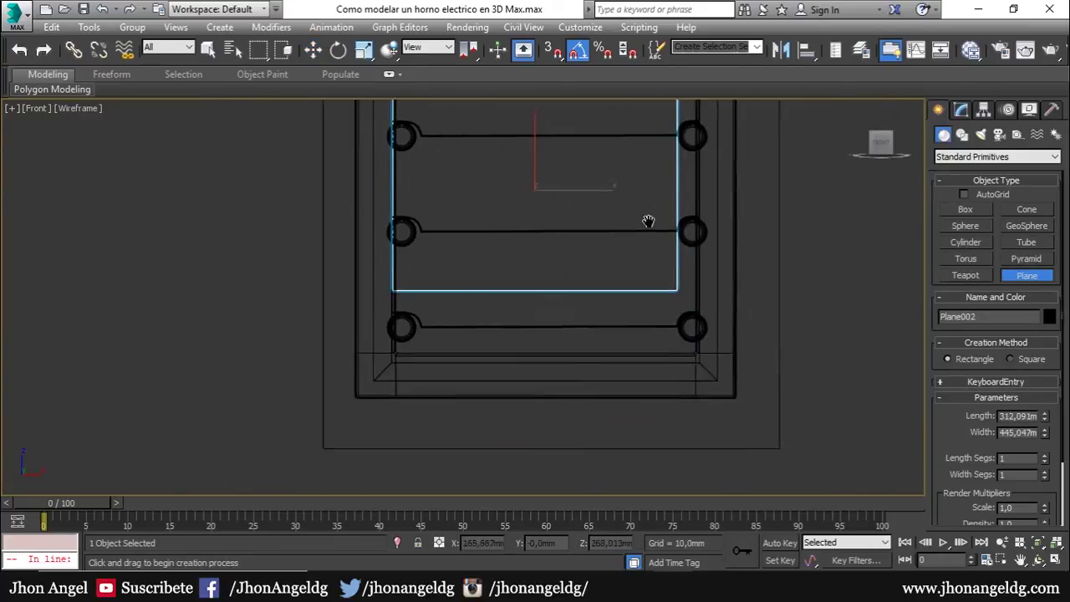
pyautogui.scroll(-3, 698, 361)
pyautogui.scroll(2, 597, 327)
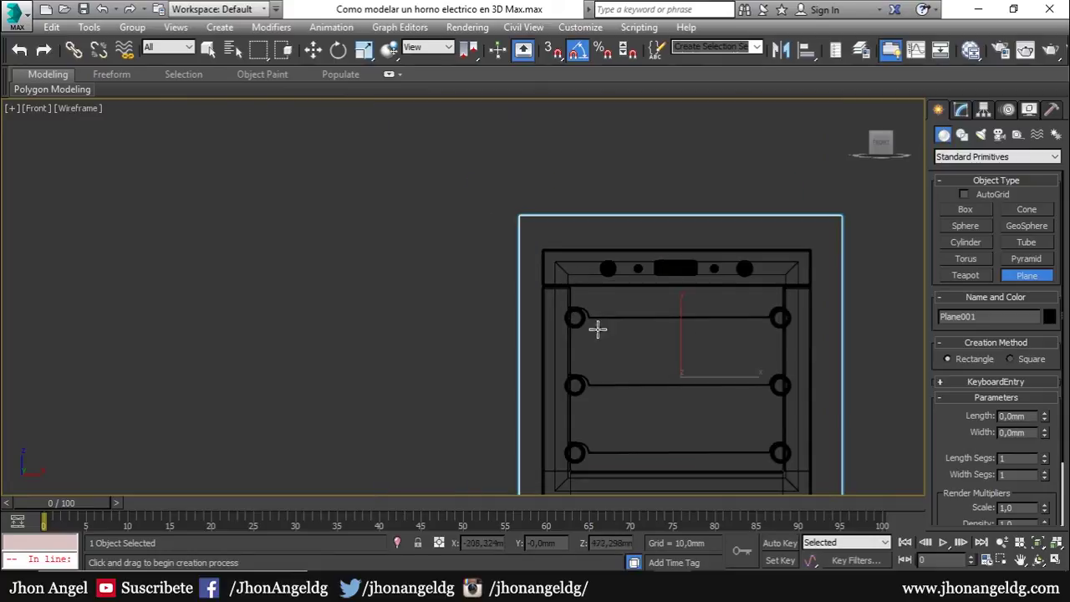
pyautogui.moveTo(597, 327); pyautogui.dragTo(509, 242, button='middle')
pyautogui.press('w')
pyautogui.moveTo(642, 299); pyautogui.dragTo(400, 296)
pyautogui.press('F3')
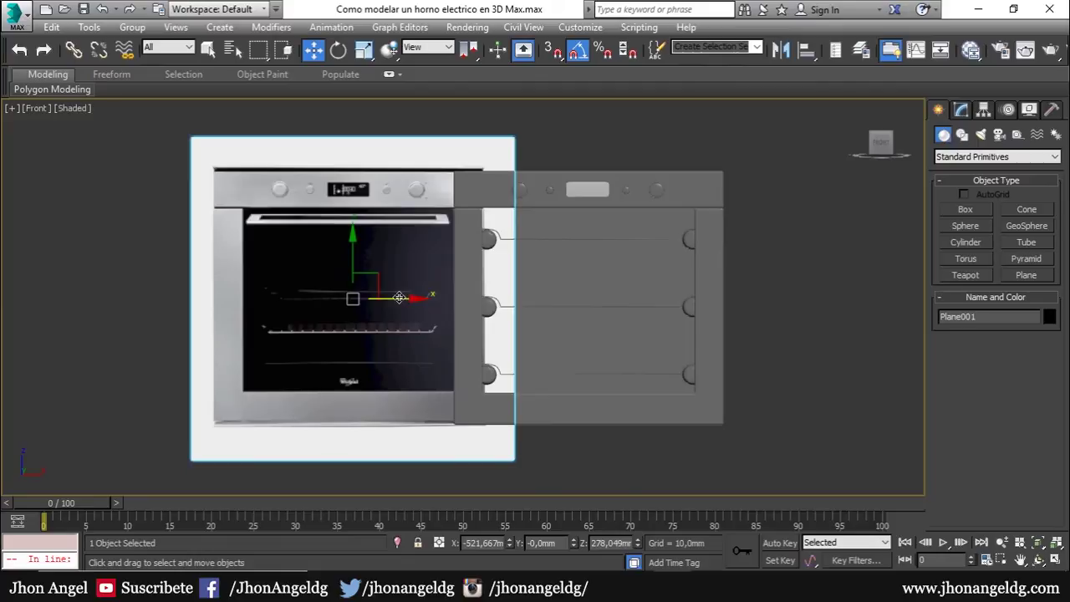
pyautogui.hotkey('ctrl', 'z')
# Draw a new plane covering the oven's door opening in the Front view.
pyautogui.click(1026, 275)
pyautogui.press('F3')
pyautogui.scroll(3, 496, 228)
pyautogui.moveTo(497, 229); pyautogui.dragTo(449, 237, button='middle')
pyautogui.moveTo(407, 123)
pyautogui.mouseDown()
pyautogui.moveTo(796, 405)
pyautogui.moveTo(818, 437)
pyautogui.mouseUp()
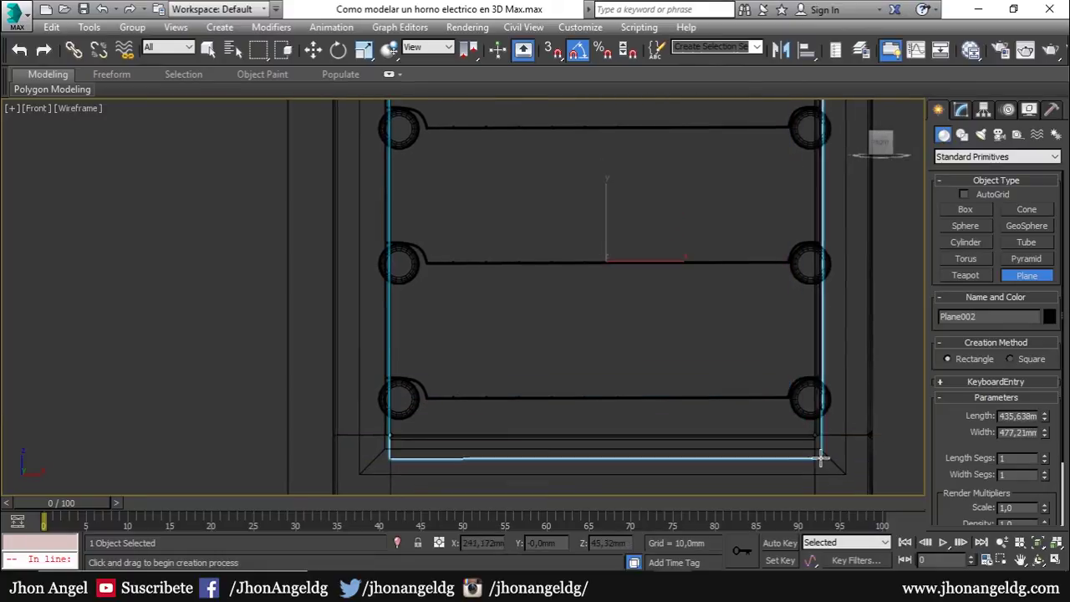
pyautogui.press('w')
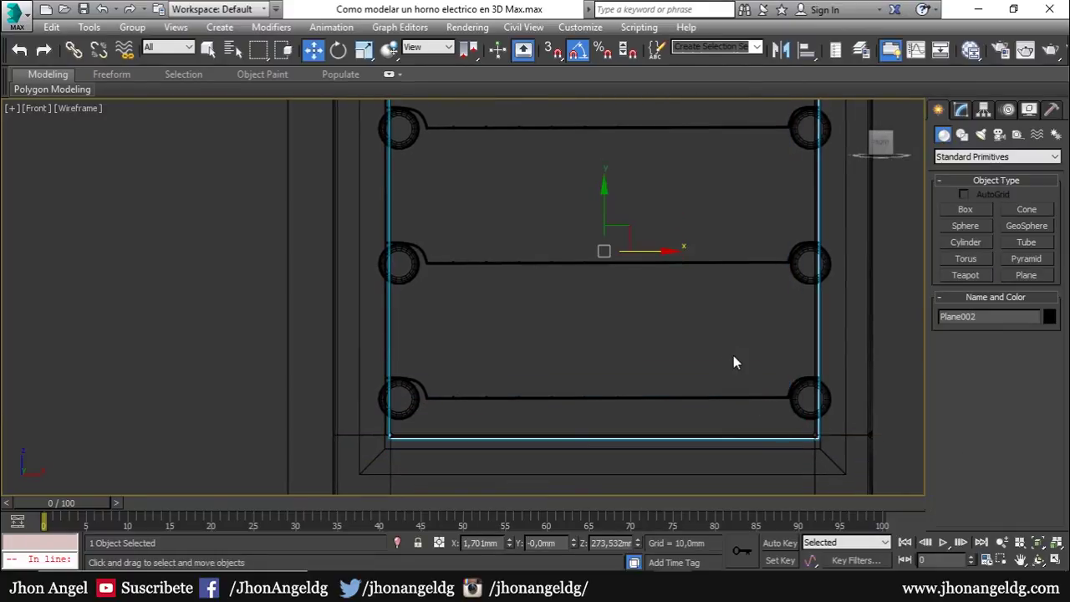
# Move the plane onto the oven's front opening in shaded Perspective view, then open the Material Editor.
pyautogui.press('p')
pyautogui.press('F3')
pyautogui.keyDown('alt'); pyautogui.moveTo(698, 342); pyautogui.dragTo(764, 411, button='middle'); pyautogui.keyUp('alt')
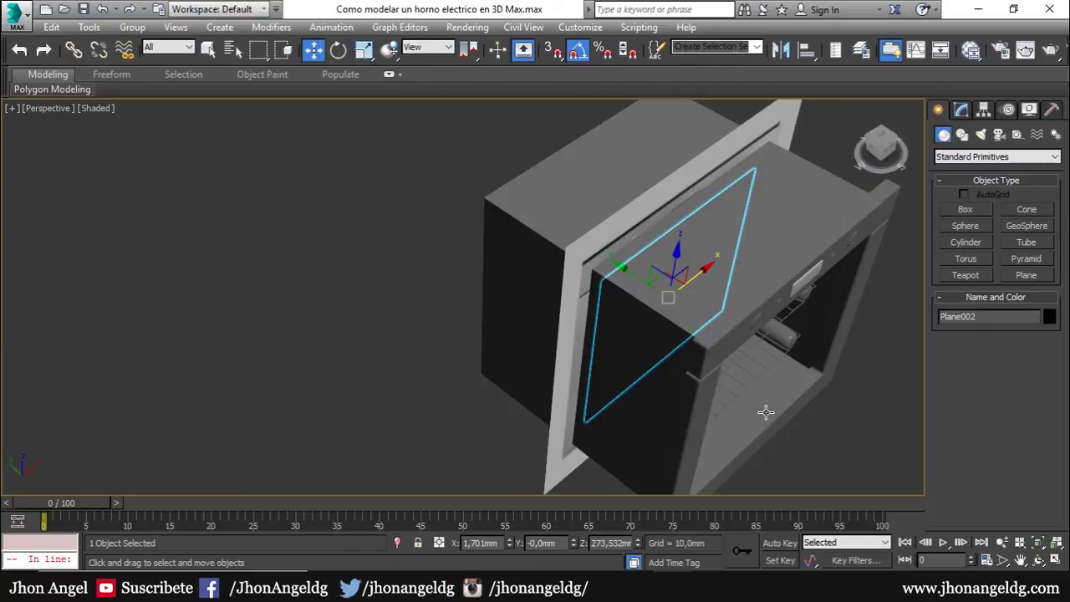
pyautogui.moveTo(647, 279); pyautogui.dragTo(770, 339)
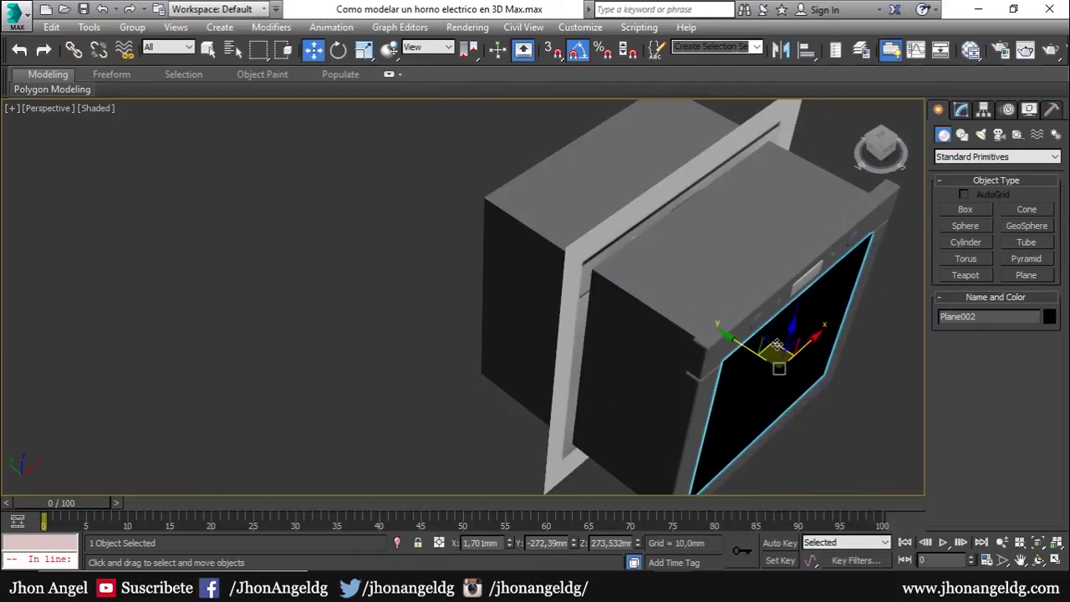
pyautogui.keyDown('alt'); pyautogui.moveTo(777, 344); pyautogui.dragTo(760, 341, button='middle'); pyautogui.keyUp('alt')
pyautogui.press('m')
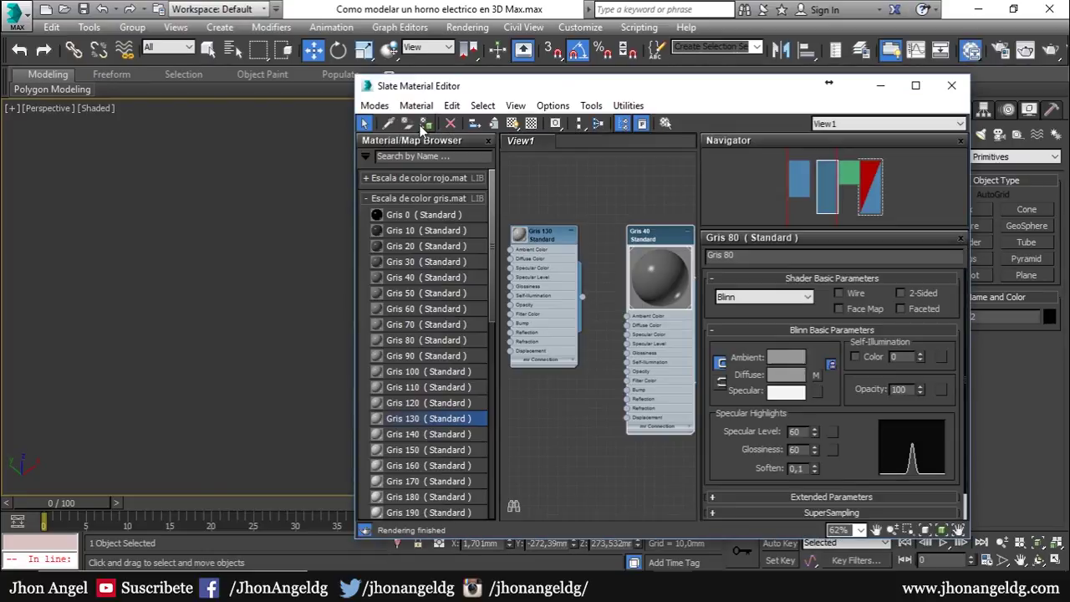
# Add a 3 mm Shell modifier to the door plane.
pyautogui.click(952, 85)
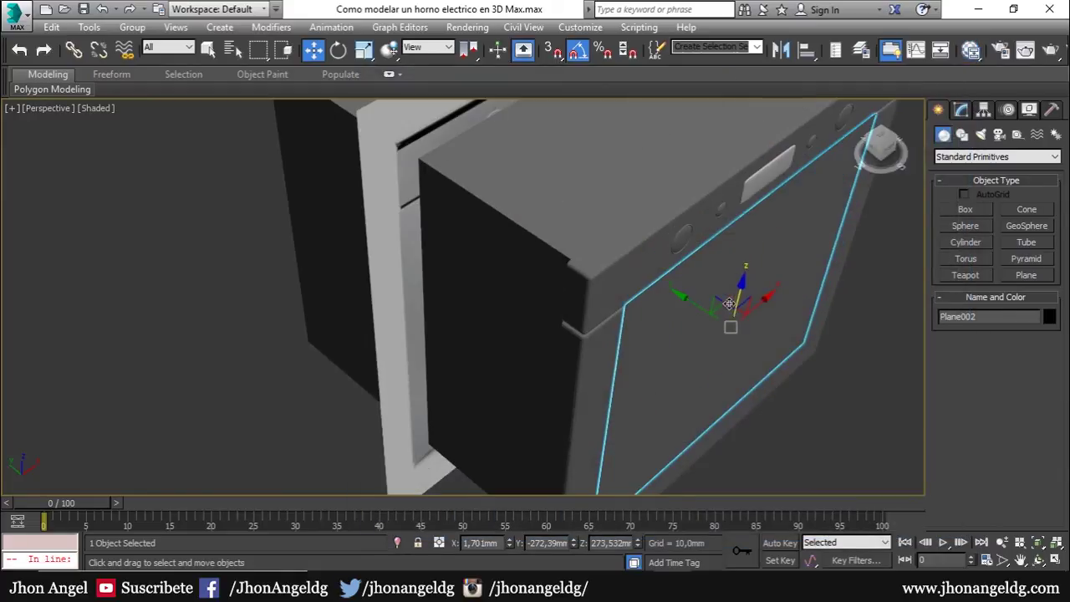
pyautogui.click(970, 109)
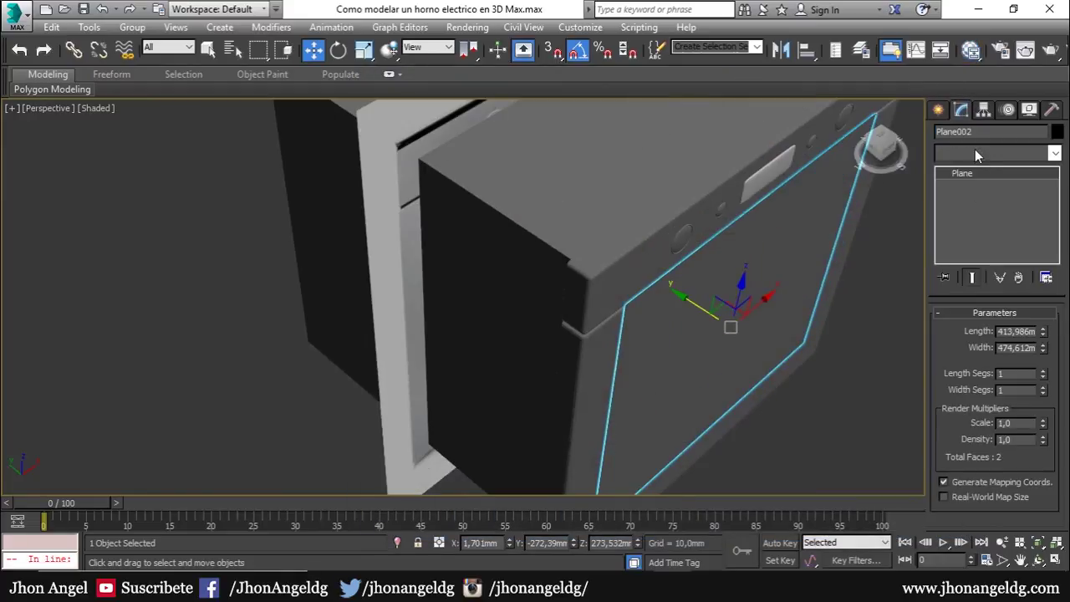
pyautogui.click(975, 152)
pyautogui.scroll(-10, 995, 209)
pyautogui.click(986, 174)
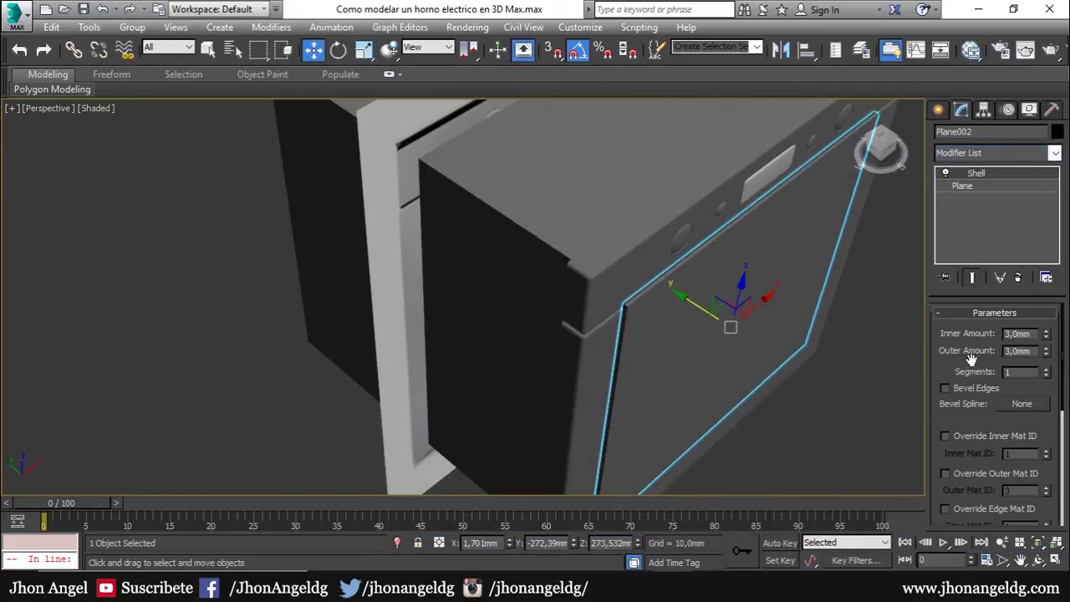
# Nudge the glass panel along its depth and make it see-through with Alt+X.
pyautogui.moveTo(706, 311)
pyautogui.mouseDown()
pyautogui.moveTo(690, 303)
pyautogui.moveTo(700, 313)
pyautogui.mouseUp()
pyautogui.hotkey('alt', 'x')
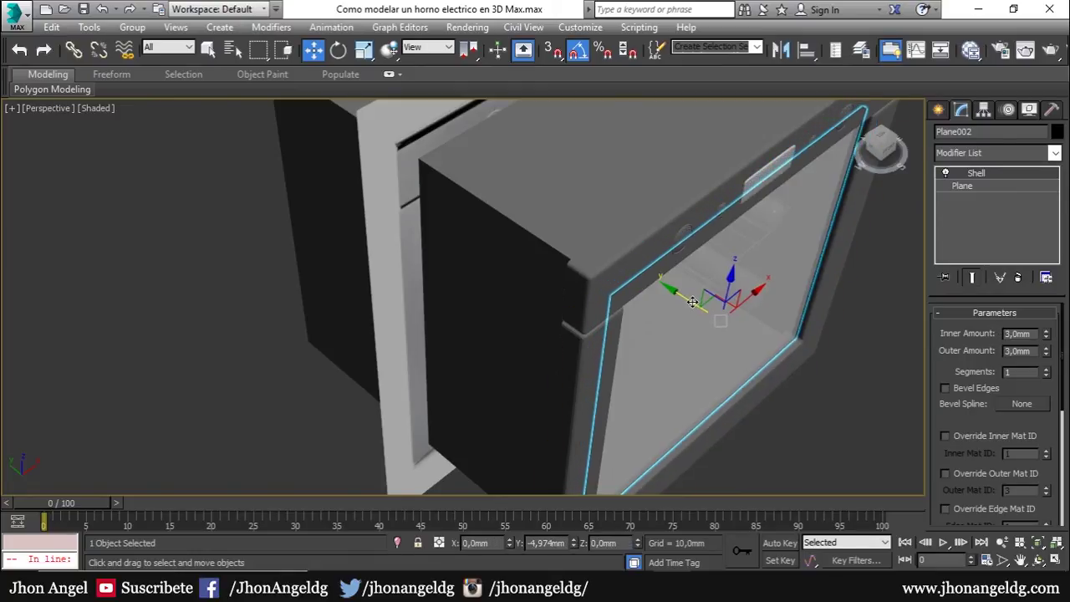
pyautogui.scroll(3, 699, 313)
pyautogui.scroll(3, 744, 323)
pyautogui.scroll(3, 741, 327)
pyautogui.scroll(2, 685, 351)
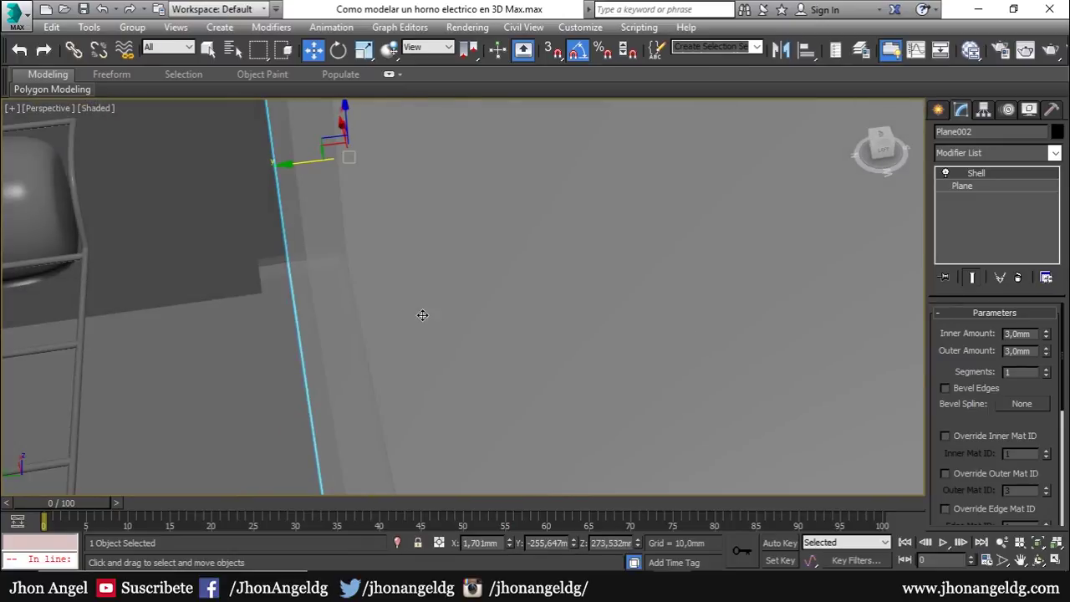
pyautogui.scroll(-2, 422, 314)
pyautogui.scroll(-3, 530, 313)
pyautogui.scroll(-3, 447, 293)
pyautogui.scroll(-2, 454, 273)
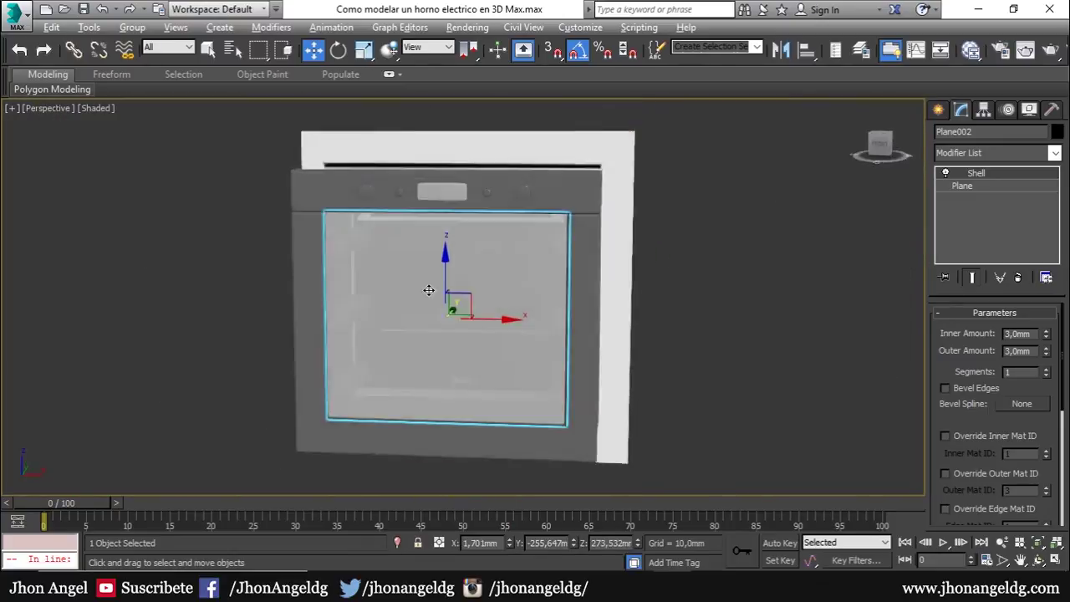
# Hide the white outer frame and orbit the view to face the oven front.
pyautogui.click(627, 228)
pyautogui.rightClick(627, 226)
pyautogui.click(652, 194)
pyautogui.moveTo(732, 298)
pyautogui.keyDown('alt'); pyautogui.mouseDown(button='middle')
pyautogui.moveTo(701, 318)
pyautogui.moveTo(639, 293)
pyautogui.mouseUp(button='middle'); pyautogui.keyUp('alt')
pyautogui.keyDown('alt'); pyautogui.moveTo(534, 289); pyautogui.dragTo(607, 307, button='middle'); pyautogui.keyUp('alt')
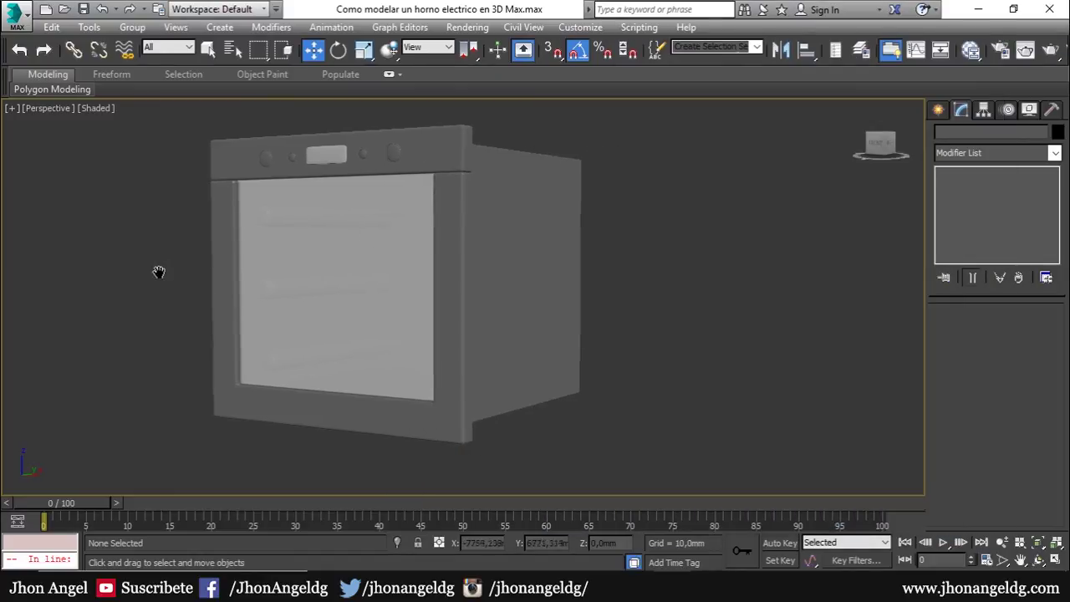
# Compare the Whirlpool oven reference photo against the fitted Front view, docked beside the model.
pyautogui.moveTo(160, 270); pyautogui.dragTo(143, 290, button='middle')
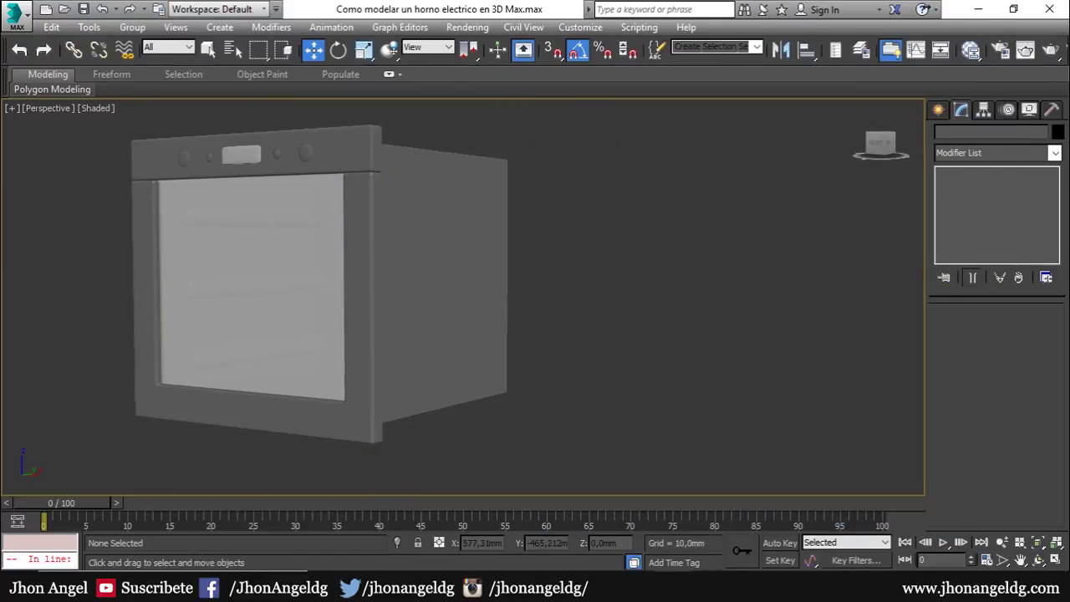
pyautogui.hotkey('alt', 'Tab')
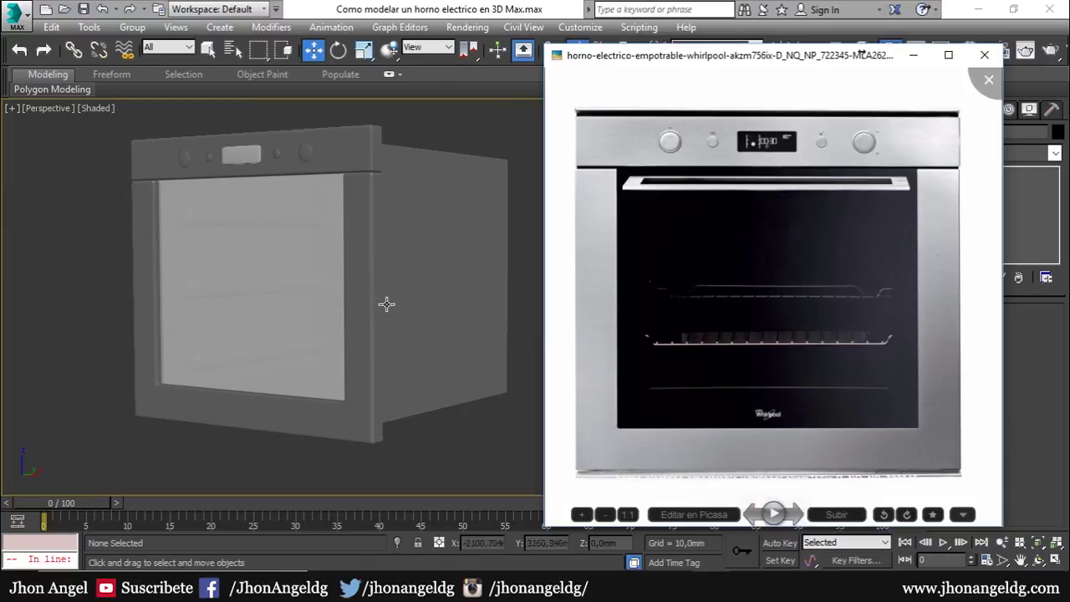
pyautogui.click(387, 303)
pyautogui.press('f')
pyautogui.press('z')
pyautogui.scroll(2, 477, 248)
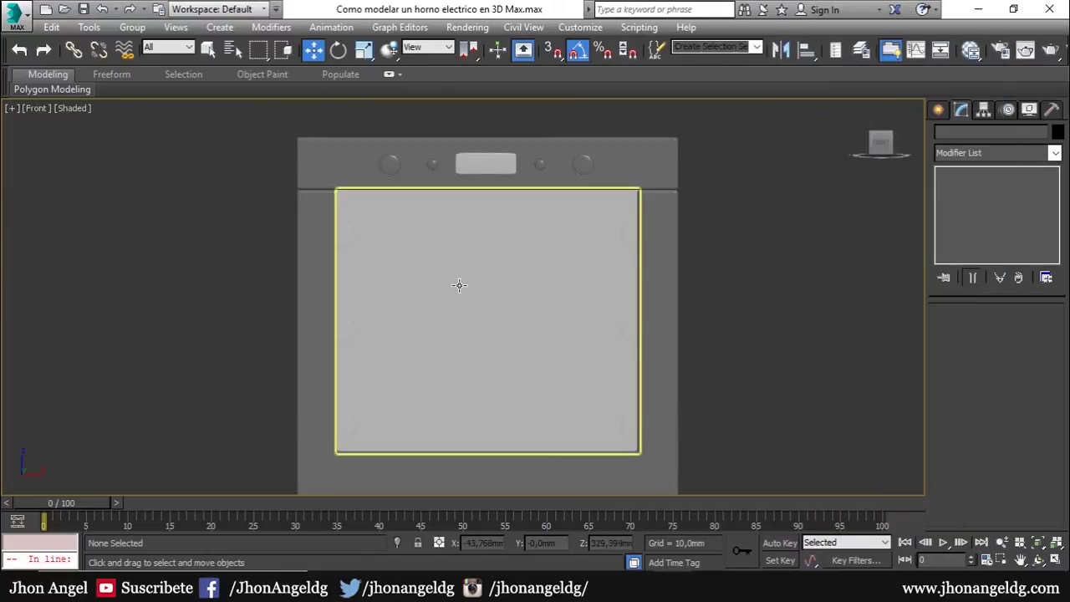
pyautogui.scroll(1, 459, 284)
pyautogui.hotkey('alt', 'Tab')
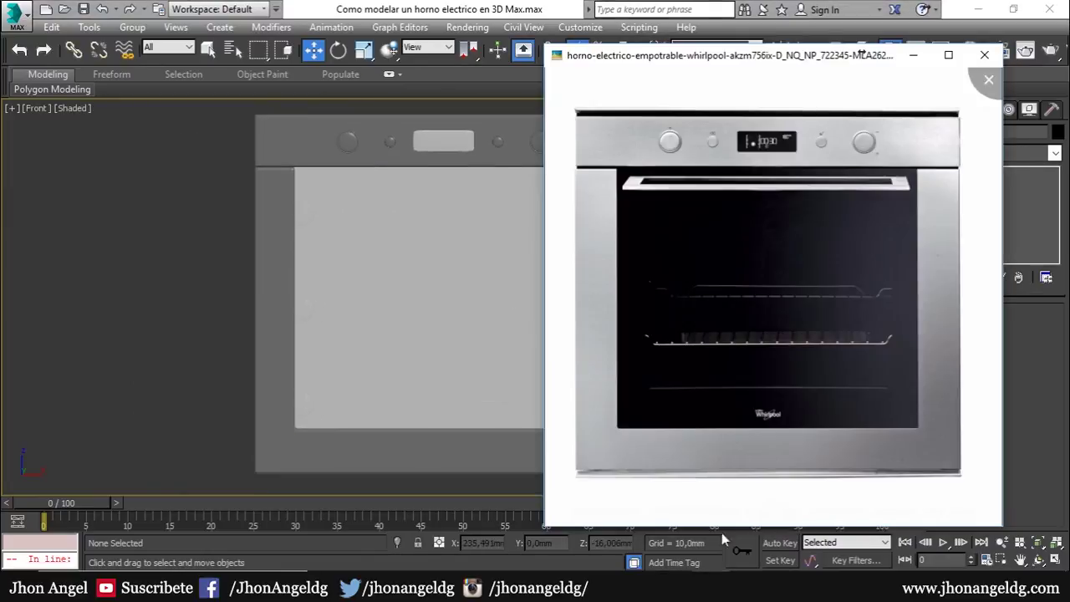
pyautogui.moveTo(727, 64)
pyautogui.mouseDown()
pyautogui.moveTo(834, 71)
pyautogui.moveTo(824, 64)
pyautogui.mouseUp()
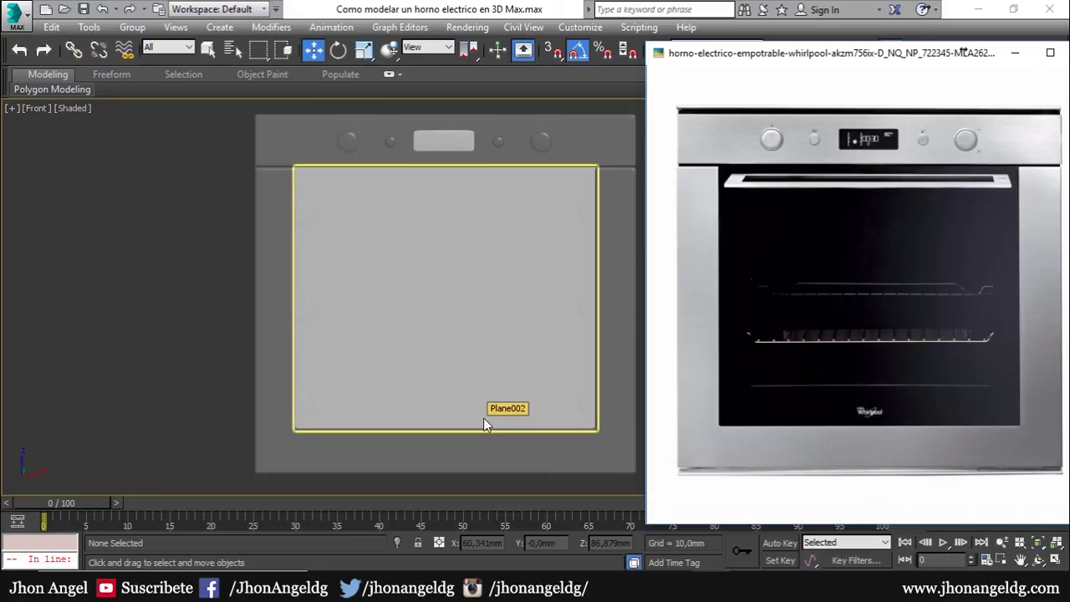
# Clear the selection and frame the whole oven in an angled Perspective view.
pyautogui.click(126, 325)
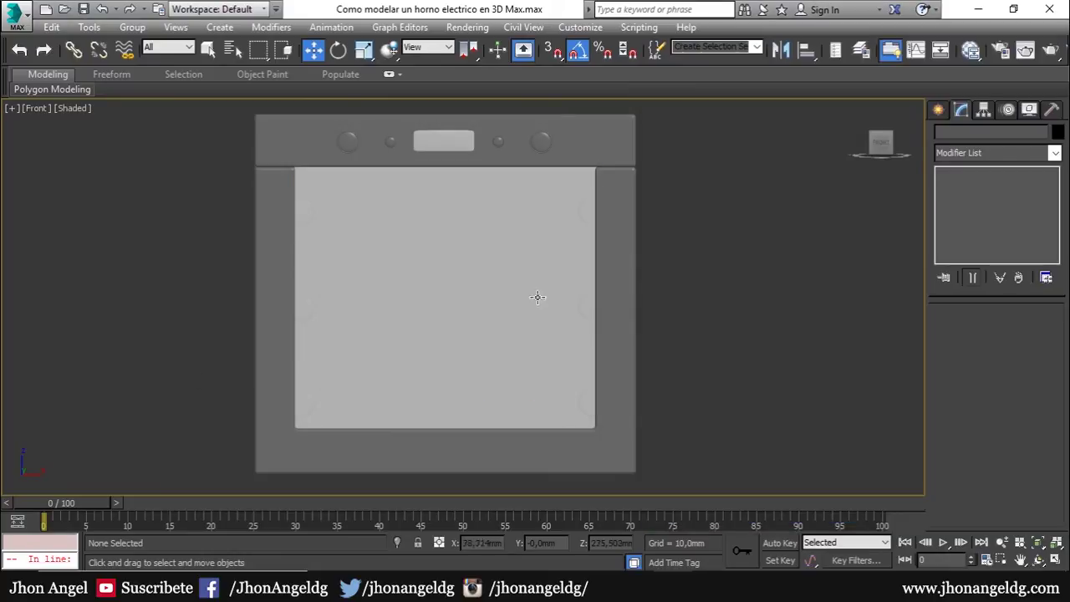
pyautogui.press('p')
pyautogui.scroll(-5, 714, 225)
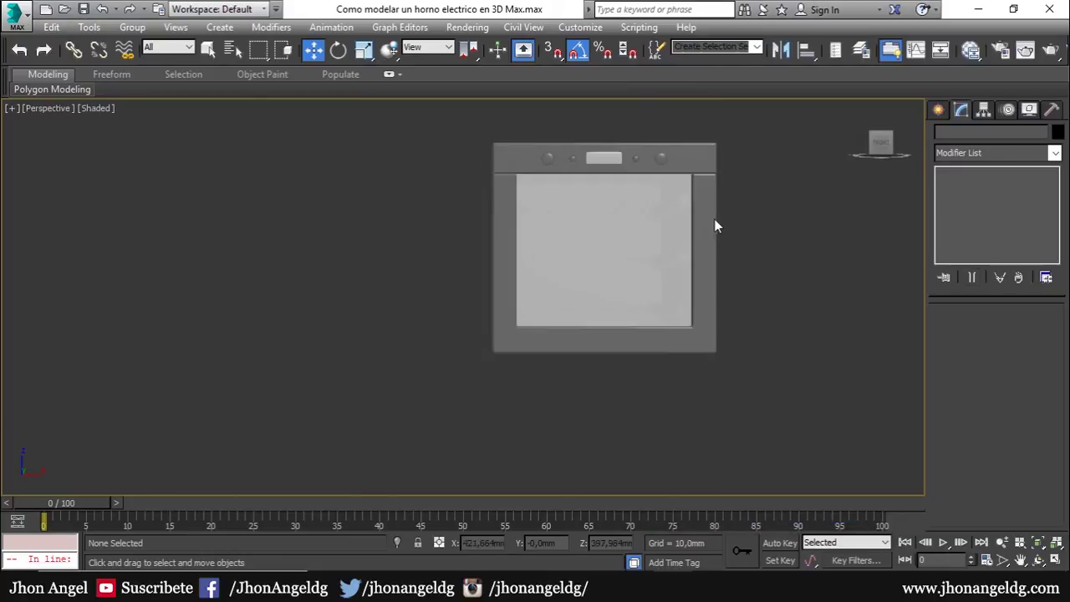
pyautogui.keyDown('alt'); pyautogui.moveTo(715, 266); pyautogui.dragTo(606, 245, button='middle'); pyautogui.keyUp('alt')
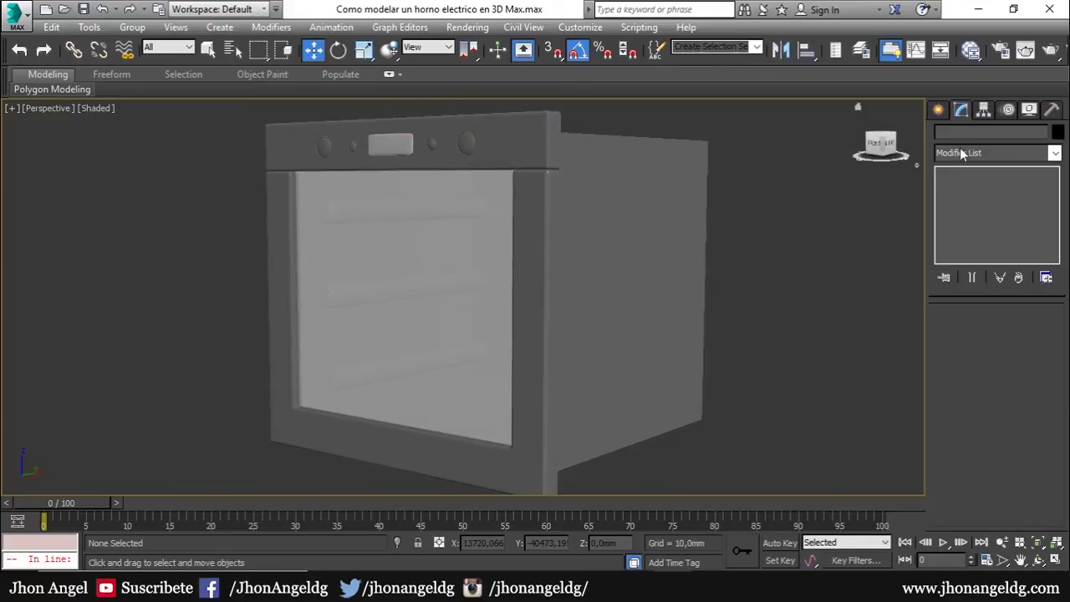
pyautogui.click(1002, 542)
pyautogui.moveTo(885, 388); pyautogui.dragTo(587, 391)
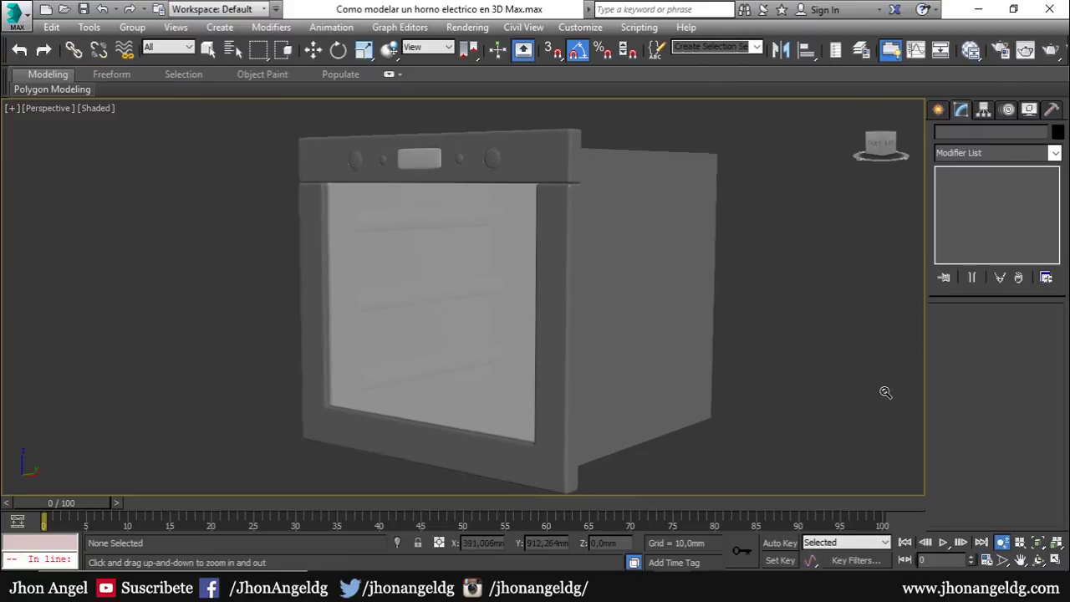
pyautogui.press('Escape')
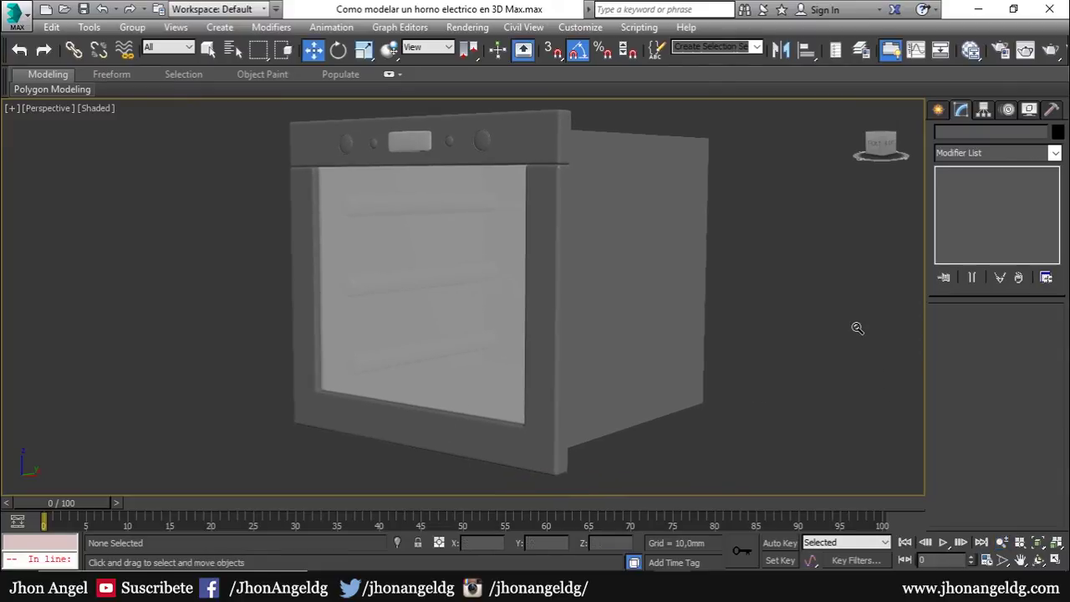